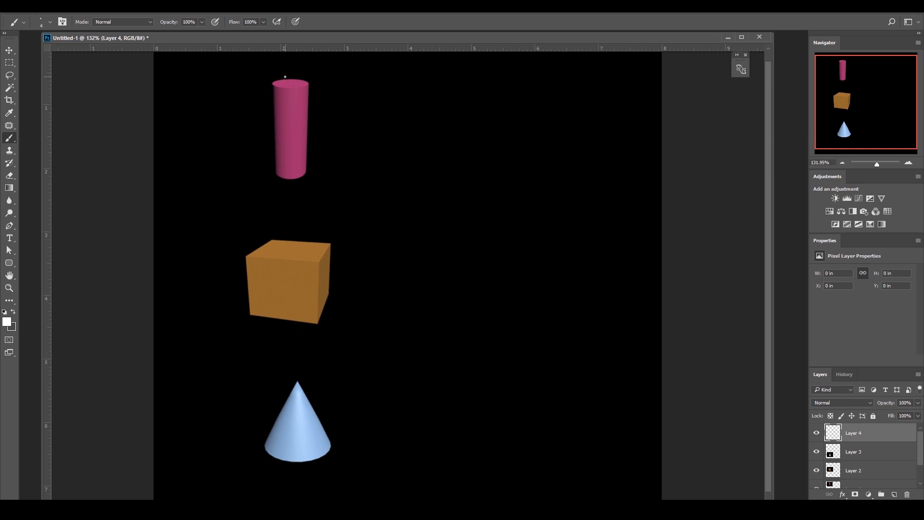
Mark the pink cylinder's seams in white and sketch its unfolded layout beside it, a rectangle with two end circles, linked by an arrow
{"action": "mouse_move", "coordinate": [287, 79]}
{"action": "left_mouse_down"}
{"action": "mouse_move", "coordinate": [277, 83]}
{"action": "mouse_move", "coordinate": [308, 85]}
{"action": "left_mouse_up"}
{"action": "mouse_move", "coordinate": [283, 87]}
{"action": "left_mouse_down"}
{"action": "mouse_move", "coordinate": [272, 85]}
{"action": "mouse_move", "coordinate": [310, 85]}
{"action": "mouse_move", "coordinate": [291, 95]}
{"action": "mouse_move", "coordinate": [289, 176]}
{"action": "mouse_move", "coordinate": [279, 178]}
{"action": "mouse_move", "coordinate": [298, 175]}
{"action": "left_mouse_up"}
{"action": "mouse_move", "coordinate": [473, 86]}
{"action": "left_mouse_down"}
{"action": "mouse_move", "coordinate": [477, 71]}
{"action": "mouse_move", "coordinate": [502, 80]}
{"action": "mouse_move", "coordinate": [491, 91]}
{"action": "mouse_move", "coordinate": [453, 91]}
{"action": "mouse_move", "coordinate": [530, 92]}
{"action": "mouse_move", "coordinate": [449, 114]}
{"action": "mouse_move", "coordinate": [453, 174]}
{"action": "left_mouse_up"}
{"action": "left_click_drag", "start_coordinate": [528, 92], "coordinate": [527, 174]}
{"action": "mouse_move", "coordinate": [453, 172]}
{"action": "left_mouse_down"}
{"action": "mouse_move", "coordinate": [484, 171]}
{"action": "mouse_move", "coordinate": [477, 180]}
{"action": "mouse_move", "coordinate": [491, 195]}
{"action": "mouse_move", "coordinate": [485, 187]}
{"action": "mouse_move", "coordinate": [502, 173]}
{"action": "mouse_move", "coordinate": [530, 172]}
{"action": "left_mouse_up"}
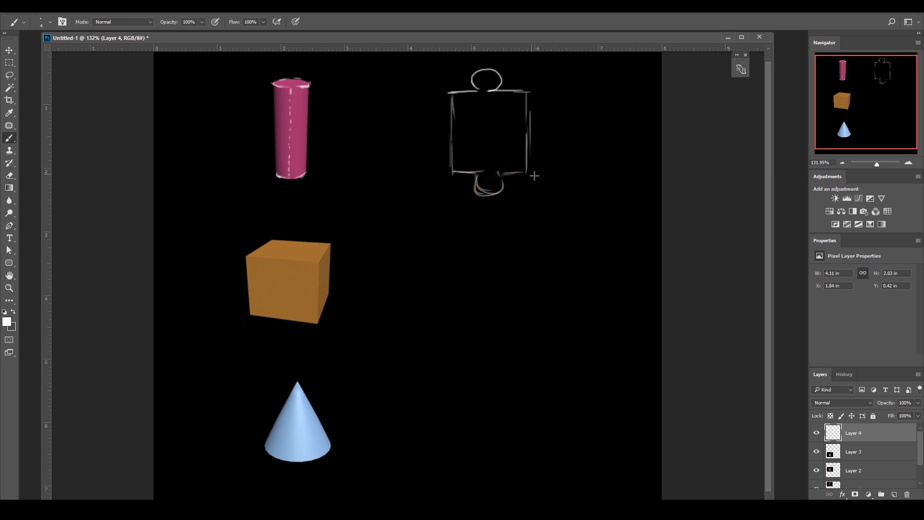
{"action": "mouse_move", "coordinate": [345, 131]}
{"action": "left_mouse_down"}
{"action": "mouse_move", "coordinate": [412, 129]}
{"action": "mouse_move", "coordinate": [409, 136]}
{"action": "left_mouse_up"}
{"action": "left_click", "coordinate": [9, 49]}
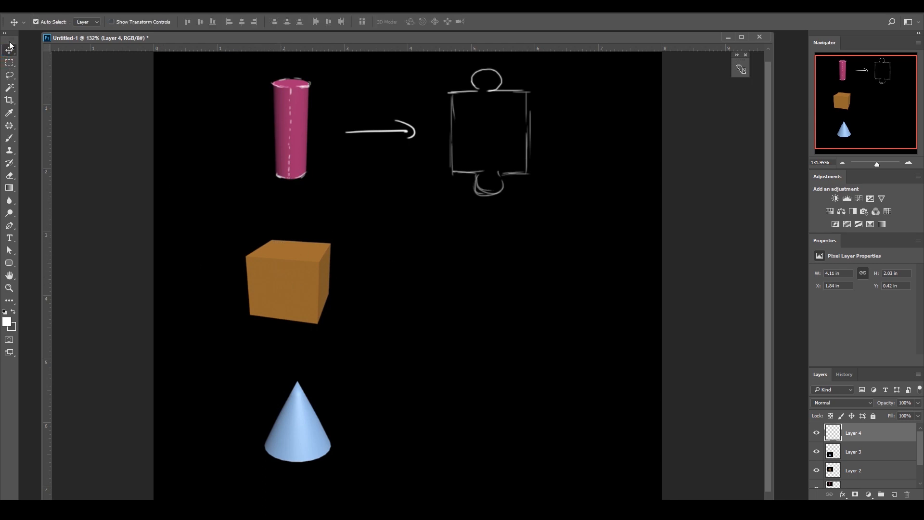
Brush white seam lines along the orange box's edges and draw an arrow beside the box
{"action": "key", "text": "b"}
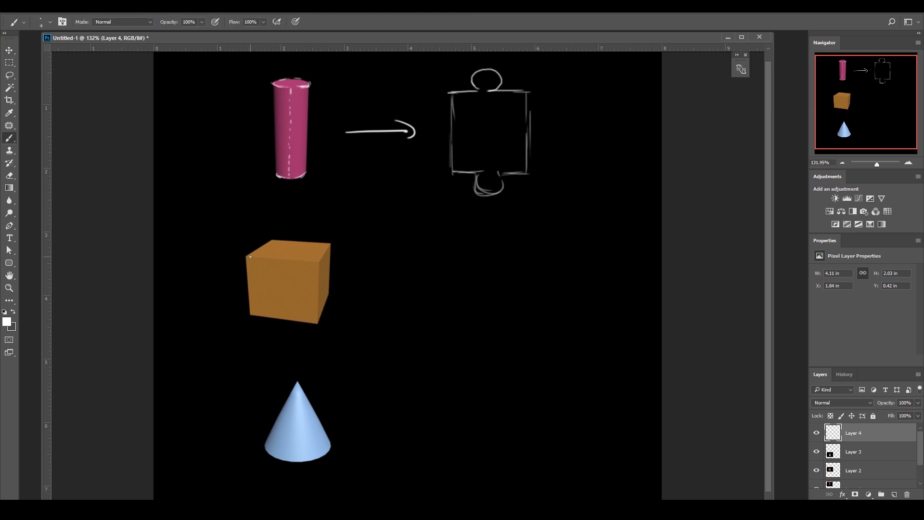
{"action": "left_click_drag", "start_coordinate": [247, 256], "coordinate": [320, 259]}
{"action": "mouse_move", "coordinate": [254, 315]}
{"action": "left_mouse_down"}
{"action": "mouse_move", "coordinate": [318, 323]}
{"action": "mouse_move", "coordinate": [319, 313]}
{"action": "mouse_move", "coordinate": [318, 322]}
{"action": "left_mouse_up"}
{"action": "left_click_drag", "start_coordinate": [359, 271], "coordinate": [417, 275]}
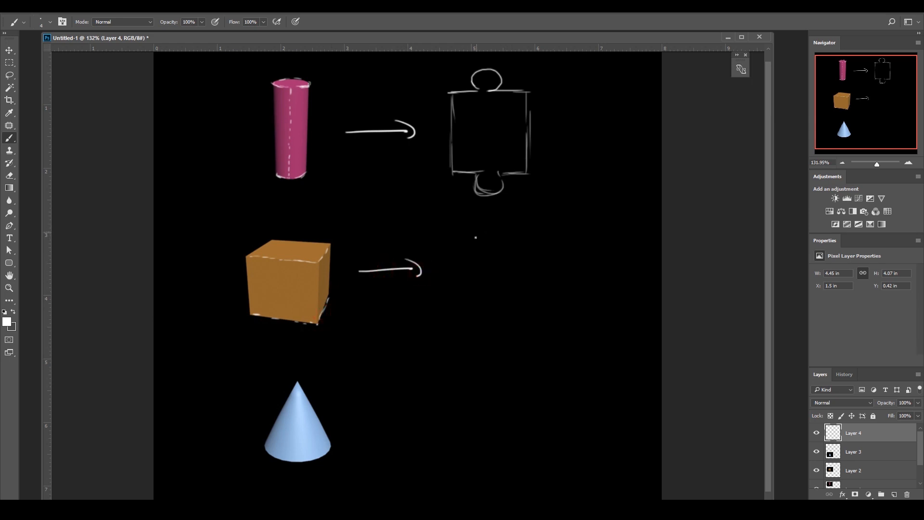
Sketch the box's unfolded layout beyond its arrow as a column of four squares with one extra square on each side of the second
{"action": "mouse_move", "coordinate": [475, 237]}
{"action": "left_mouse_down"}
{"action": "mouse_move", "coordinate": [505, 226]}
{"action": "mouse_move", "coordinate": [506, 250]}
{"action": "left_mouse_up"}
{"action": "mouse_move", "coordinate": [476, 236]}
{"action": "left_mouse_down"}
{"action": "mouse_move", "coordinate": [484, 253]}
{"action": "mouse_move", "coordinate": [506, 250]}
{"action": "mouse_move", "coordinate": [480, 282]}
{"action": "left_mouse_up"}
{"action": "left_click_drag", "start_coordinate": [509, 254], "coordinate": [508, 278]}
{"action": "left_click_drag", "start_coordinate": [507, 253], "coordinate": [507, 284]}
{"action": "mouse_move", "coordinate": [480, 284]}
{"action": "left_mouse_down"}
{"action": "mouse_move", "coordinate": [506, 283]}
{"action": "mouse_move", "coordinate": [482, 306]}
{"action": "mouse_move", "coordinate": [508, 296]}
{"action": "mouse_move", "coordinate": [483, 310]}
{"action": "mouse_move", "coordinate": [481, 337]}
{"action": "mouse_move", "coordinate": [508, 320]}
{"action": "mouse_move", "coordinate": [483, 336]}
{"action": "left_mouse_up"}
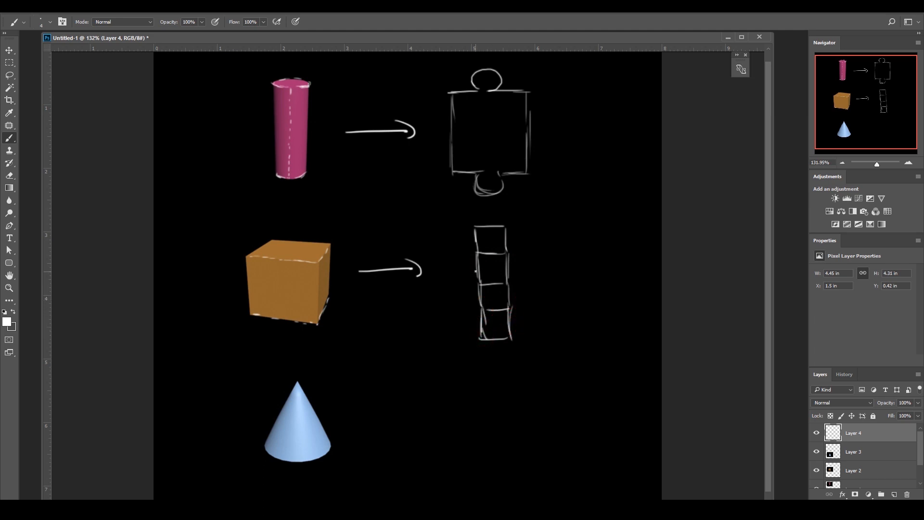
{"action": "mouse_move", "coordinate": [478, 254]}
{"action": "left_mouse_down"}
{"action": "mouse_move", "coordinate": [451, 257]}
{"action": "mouse_move", "coordinate": [450, 274]}
{"action": "mouse_move", "coordinate": [473, 283]}
{"action": "left_mouse_up"}
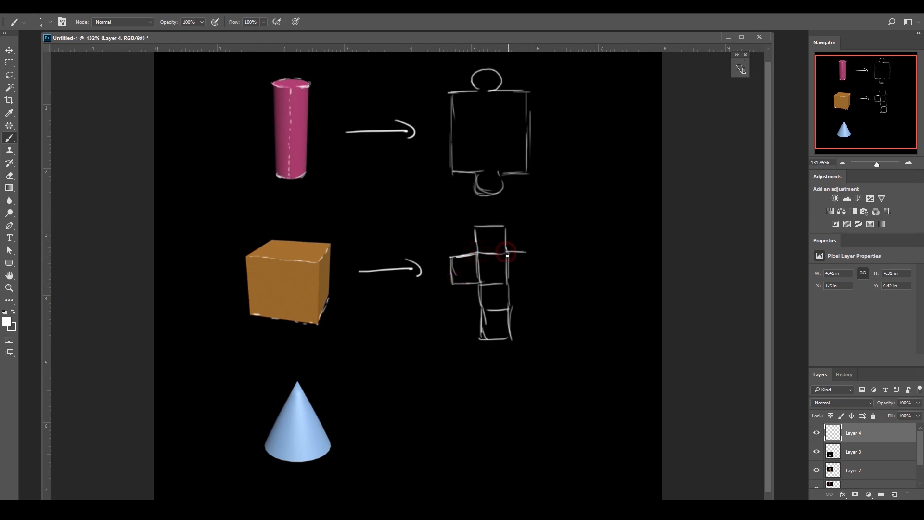
{"action": "mouse_move", "coordinate": [507, 252]}
{"action": "left_mouse_down"}
{"action": "mouse_move", "coordinate": [530, 254]}
{"action": "mouse_move", "coordinate": [535, 282]}
{"action": "left_mouse_up"}
Mark the blue cone's vertical and base seams in the dark colour and draw a white arrow beside the cone
{"action": "left_click", "coordinate": [296, 384]}
{"action": "key", "text": "x"}
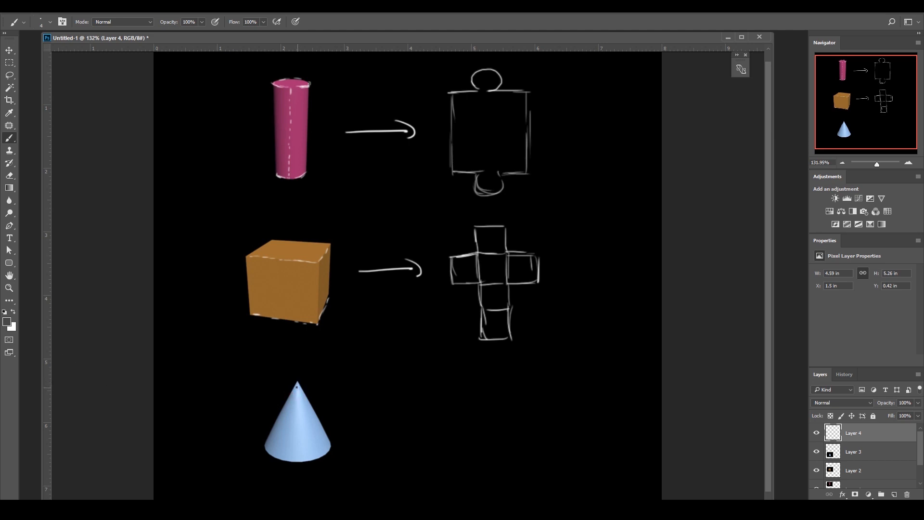
{"action": "left_click_drag", "start_coordinate": [297, 384], "coordinate": [294, 460]}
{"action": "mouse_move", "coordinate": [297, 412]}
{"action": "left_mouse_down"}
{"action": "mouse_move", "coordinate": [295, 461]}
{"action": "mouse_move", "coordinate": [273, 453]}
{"action": "mouse_move", "coordinate": [306, 460]}
{"action": "mouse_move", "coordinate": [297, 457]}
{"action": "mouse_move", "coordinate": [329, 450]}
{"action": "left_mouse_up"}
{"action": "key", "text": "x"}
{"action": "mouse_move", "coordinate": [360, 417]}
{"action": "left_mouse_down"}
{"action": "mouse_move", "coordinate": [414, 417]}
{"action": "mouse_move", "coordinate": [420, 426]}
{"action": "left_mouse_up"}
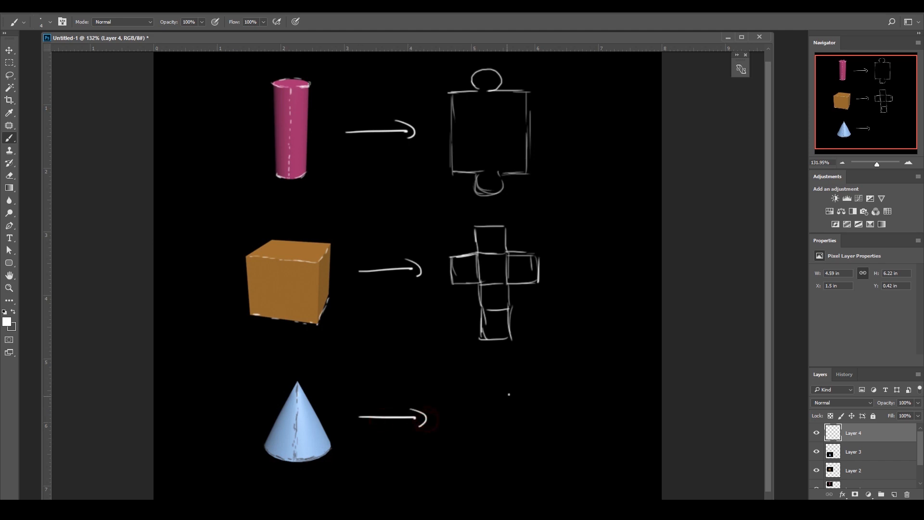
Sketch the cone's unfolded layout in white beyond its arrow
{"action": "mouse_move", "coordinate": [498, 375]}
{"action": "left_mouse_down"}
{"action": "mouse_move", "coordinate": [467, 441]}
{"action": "mouse_move", "coordinate": [523, 420]}
{"action": "mouse_move", "coordinate": [536, 438]}
{"action": "left_mouse_up"}
{"action": "mouse_move", "coordinate": [487, 401]}
{"action": "left_mouse_down"}
{"action": "mouse_move", "coordinate": [466, 440]}
{"action": "mouse_move", "coordinate": [517, 444]}
{"action": "mouse_move", "coordinate": [489, 450]}
{"action": "mouse_move", "coordinate": [524, 470]}
{"action": "mouse_move", "coordinate": [496, 475]}
{"action": "mouse_move", "coordinate": [505, 474]}
{"action": "left_mouse_up"}
{"action": "left_click_drag", "start_coordinate": [498, 371], "coordinate": [487, 389]}
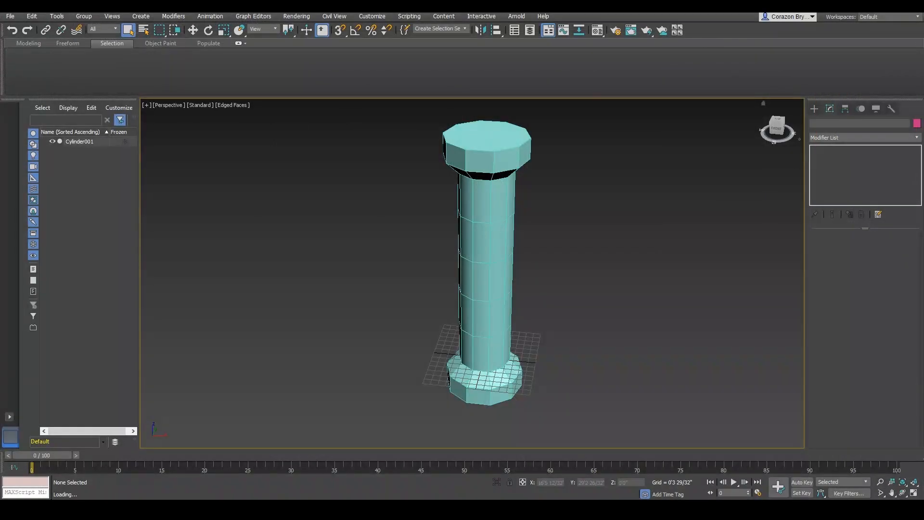
{"action": "middle_click_drag", "start_coordinate": [657, 276], "coordinate": [612, 253]}
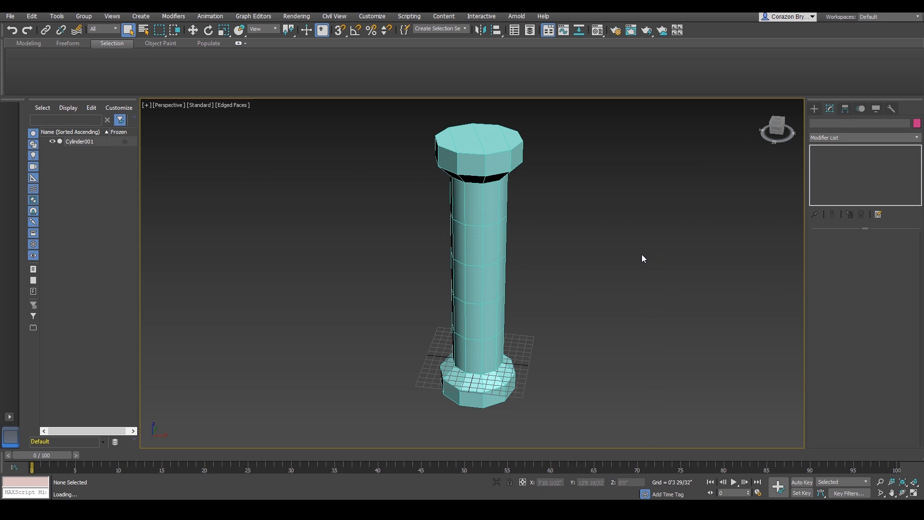
{"action": "middle_click_drag", "start_coordinate": [480, 274], "coordinate": [515, 258]}
{"action": "middle_click_drag", "start_coordinate": [399, 195], "coordinate": [395, 197]}
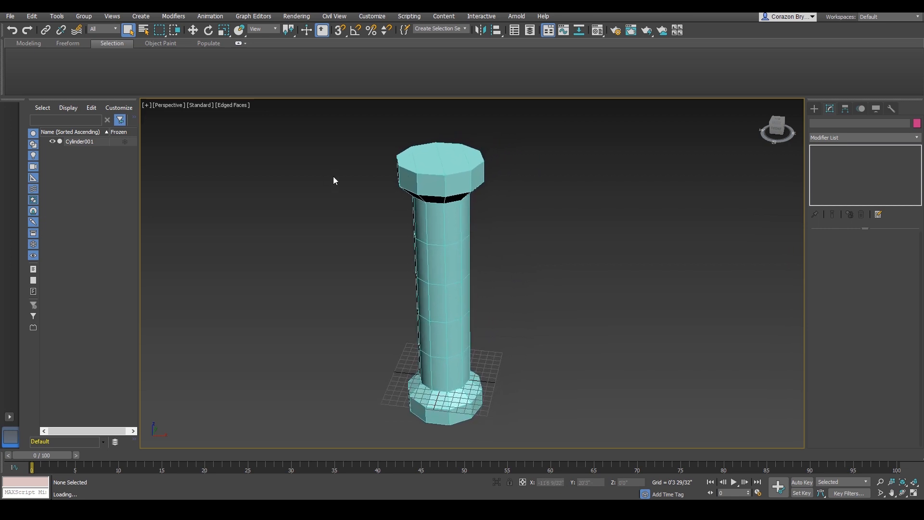
{"action": "middle_click_drag", "start_coordinate": [444, 220], "coordinate": [442, 223]}
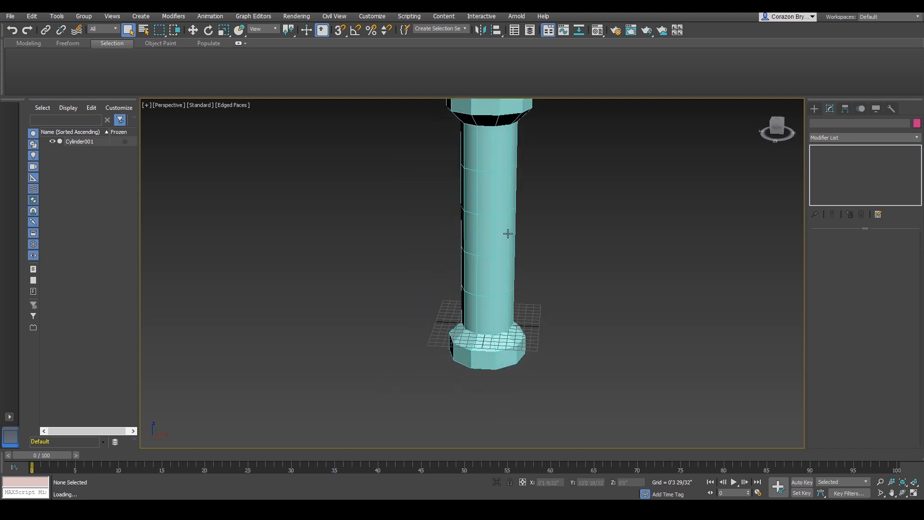
{"action": "middle_click_drag", "start_coordinate": [507, 233], "coordinate": [478, 254]}
{"action": "scroll", "coordinate": [496, 276], "scroll_direction": "up", "scroll_amount": 1}
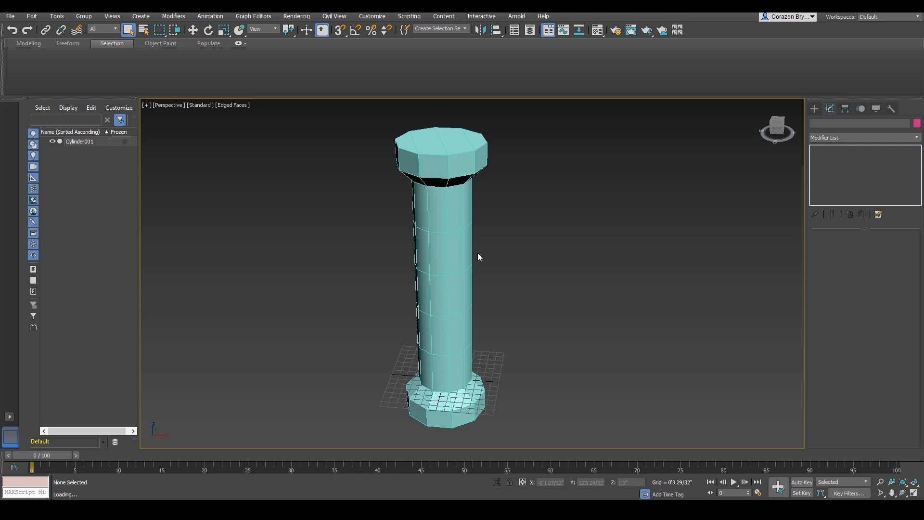
In 3ds Max, add an Unwrap UVW modifier to the column
{"action": "left_click", "coordinate": [453, 211]}
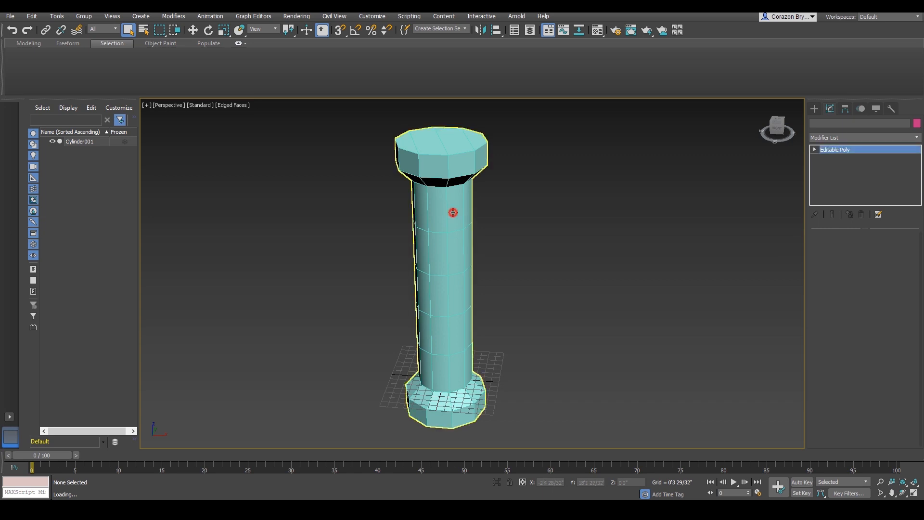
{"action": "left_click", "coordinate": [815, 108]}
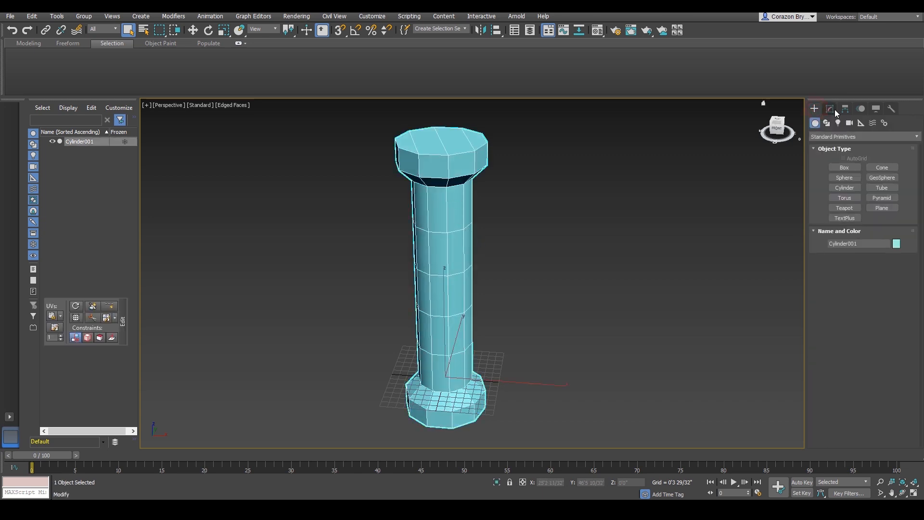
{"action": "left_click", "coordinate": [829, 111]}
{"action": "left_click", "coordinate": [851, 138]}
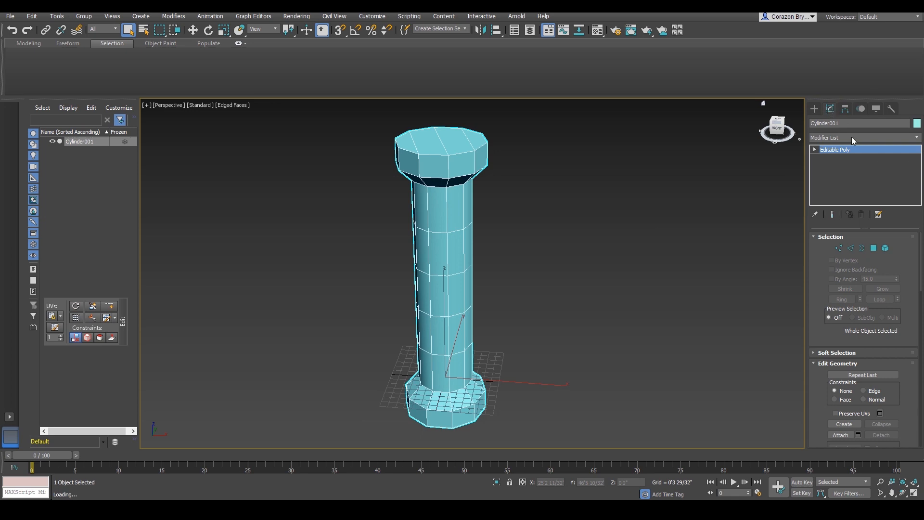
{"action": "left_click", "coordinate": [917, 137]}
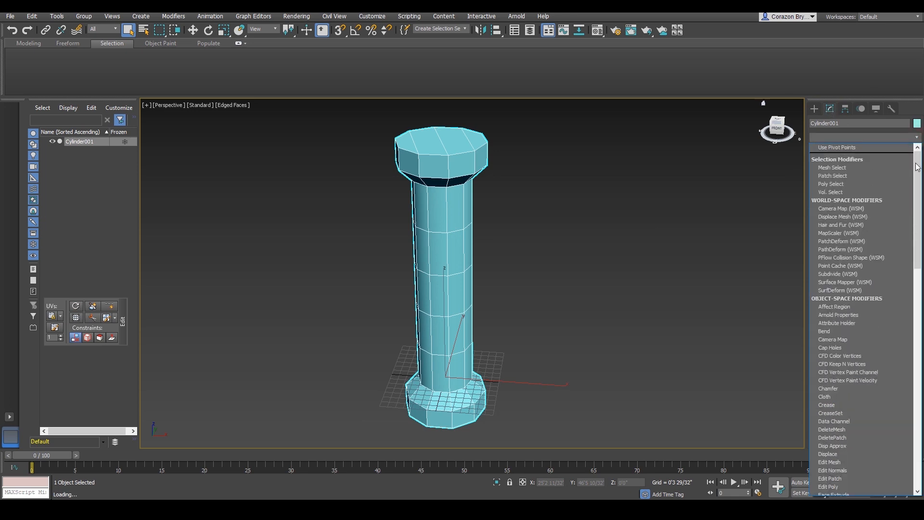
{"action": "left_click_drag", "start_coordinate": [919, 180], "coordinate": [909, 423]}
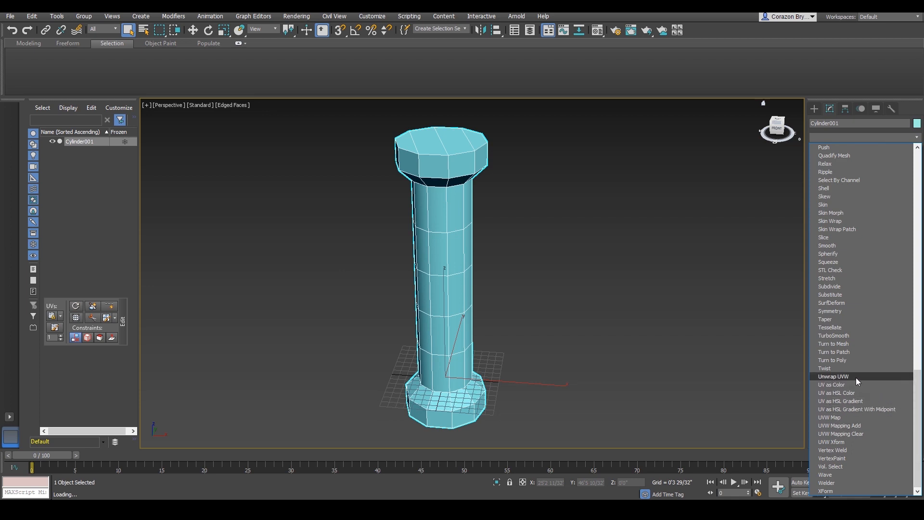
{"action": "left_click", "coordinate": [835, 377]}
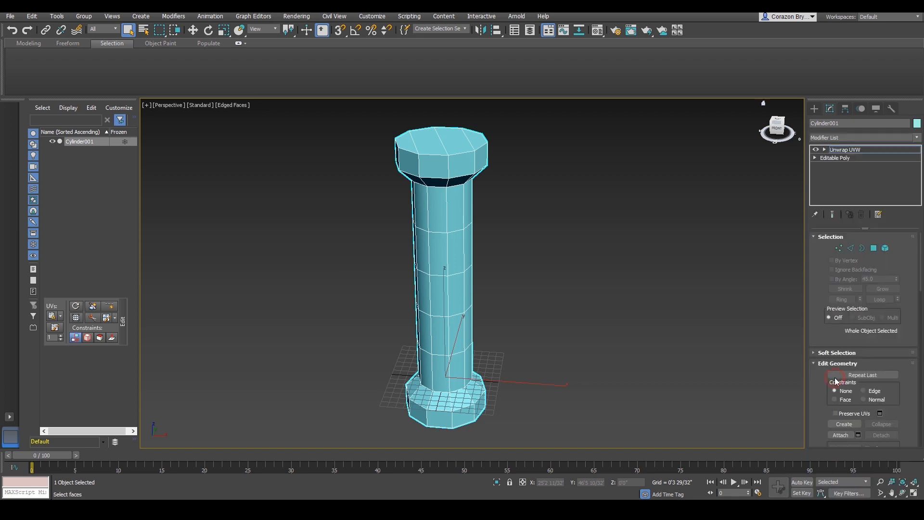
Try selecting vertices on the column's upper part at the Vertex level of Unwrap UVW, and clear the selection
{"action": "middle_click_drag", "start_coordinate": [637, 271], "coordinate": [648, 273]}
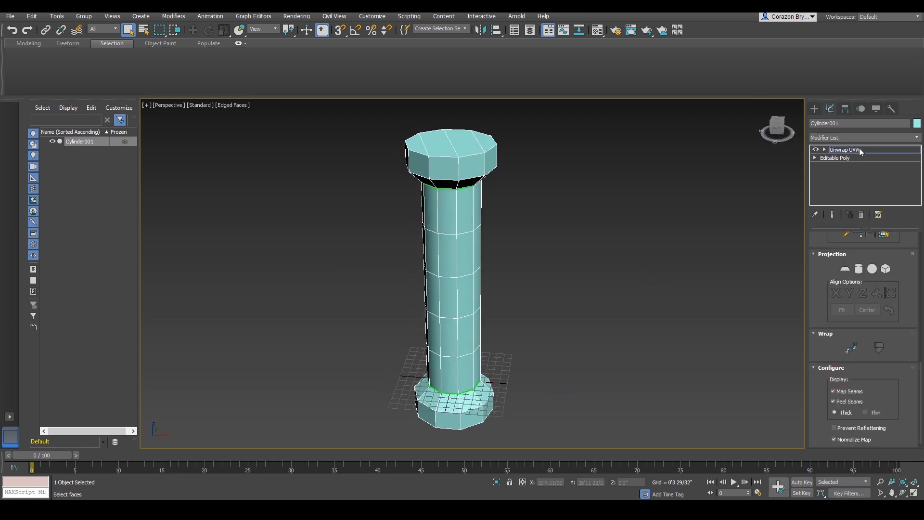
{"action": "left_click", "coordinate": [824, 150]}
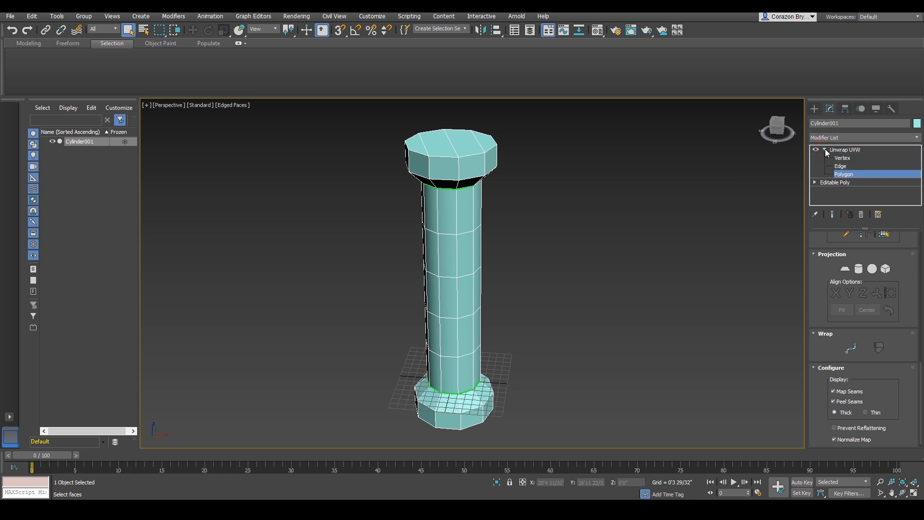
{"action": "middle_click_drag", "start_coordinate": [715, 193], "coordinate": [720, 193]}
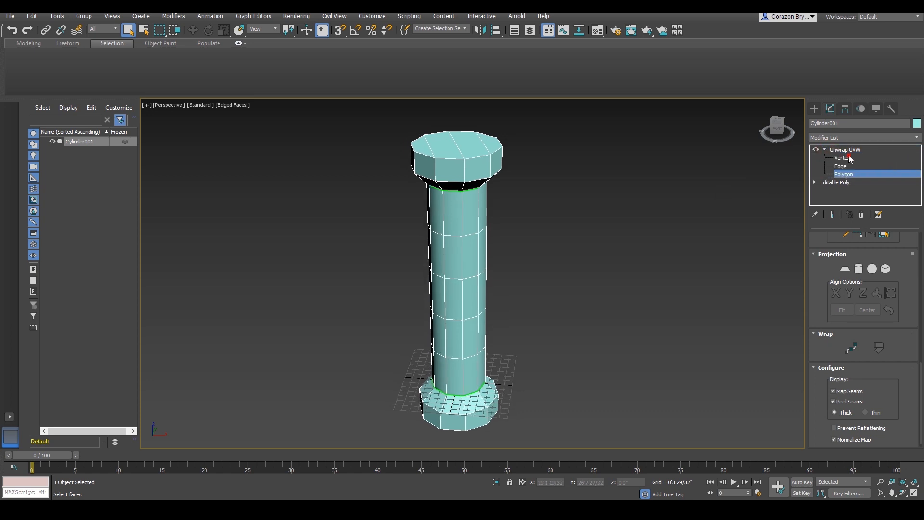
{"action": "left_click", "coordinate": [852, 158]}
{"action": "left_click_drag", "start_coordinate": [599, 265], "coordinate": [422, 165]}
{"action": "left_click_drag", "start_coordinate": [354, 148], "coordinate": [420, 219]}
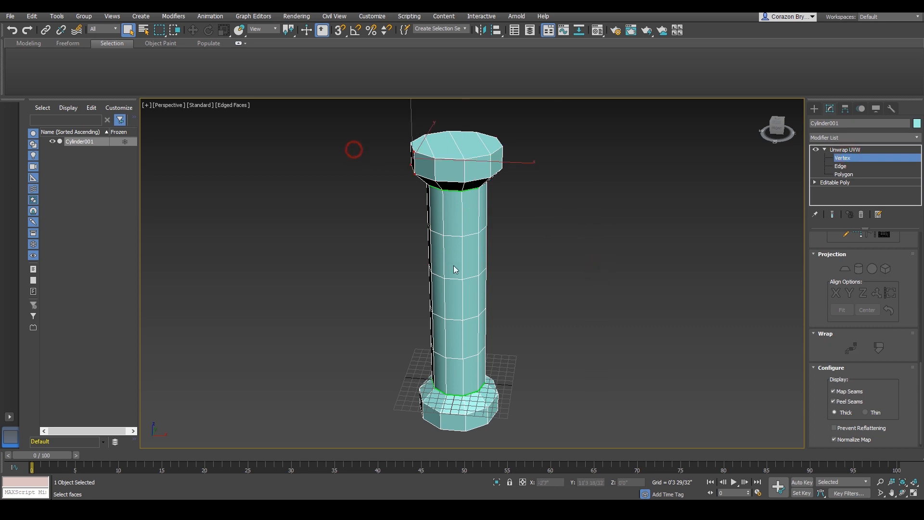
{"action": "left_click_drag", "start_coordinate": [505, 279], "coordinate": [364, 162]}
{"action": "left_click", "coordinate": [623, 158]}
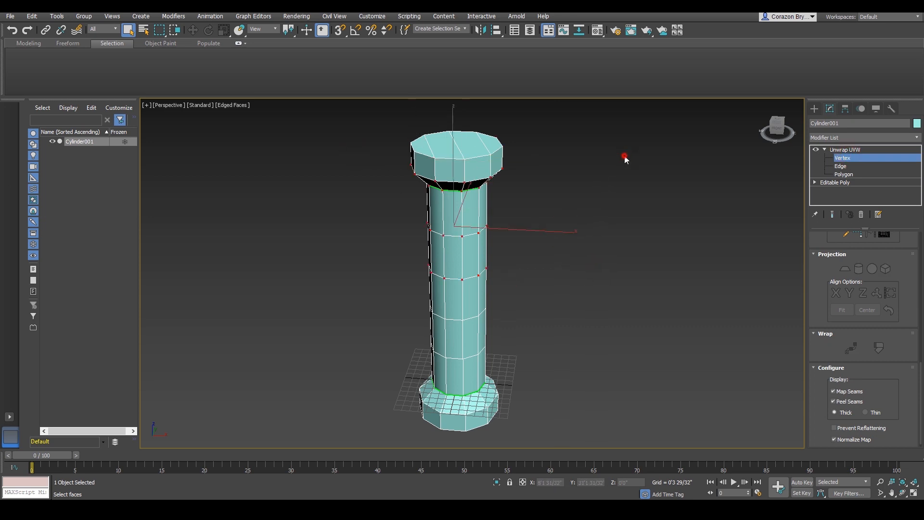
Try selecting vertical edge loops on the column at the Edge level of Unwrap UVW, and clear the selection
{"action": "left_click", "coordinate": [840, 166]}
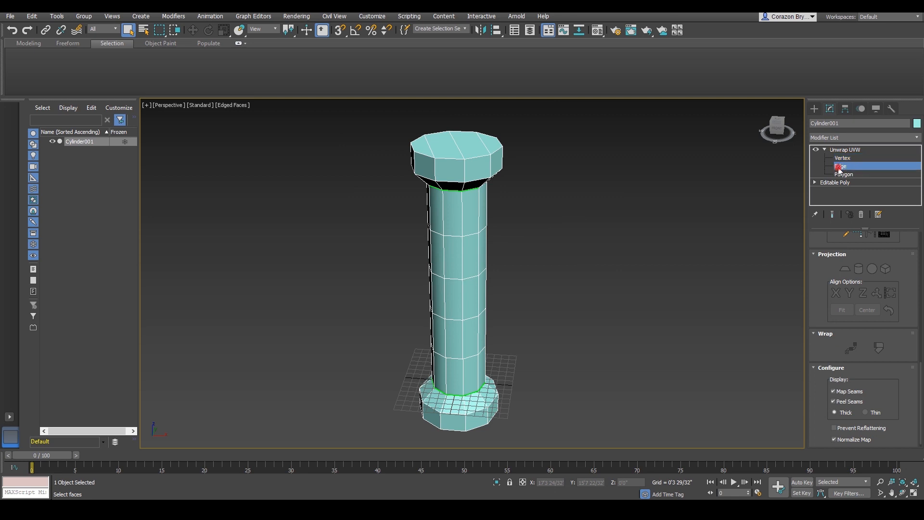
{"action": "left_click", "coordinate": [464, 215]}
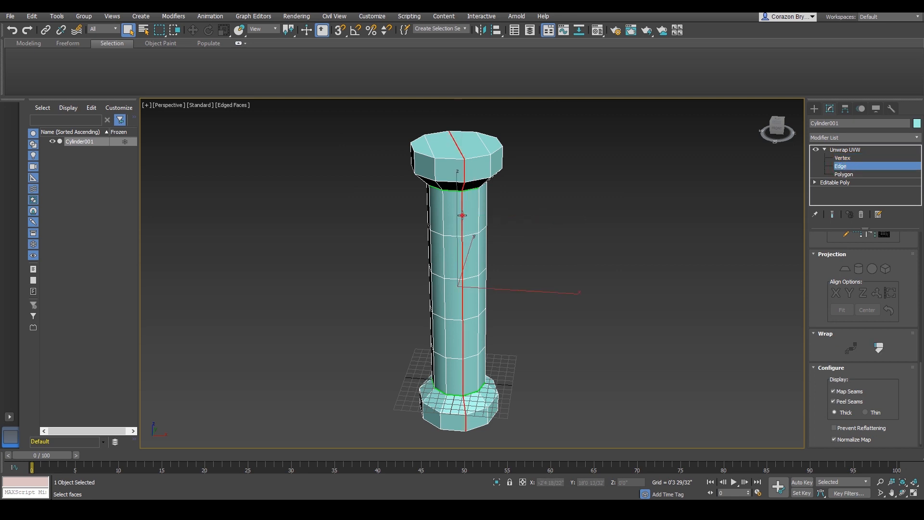
{"action": "left_click", "coordinate": [477, 237]}
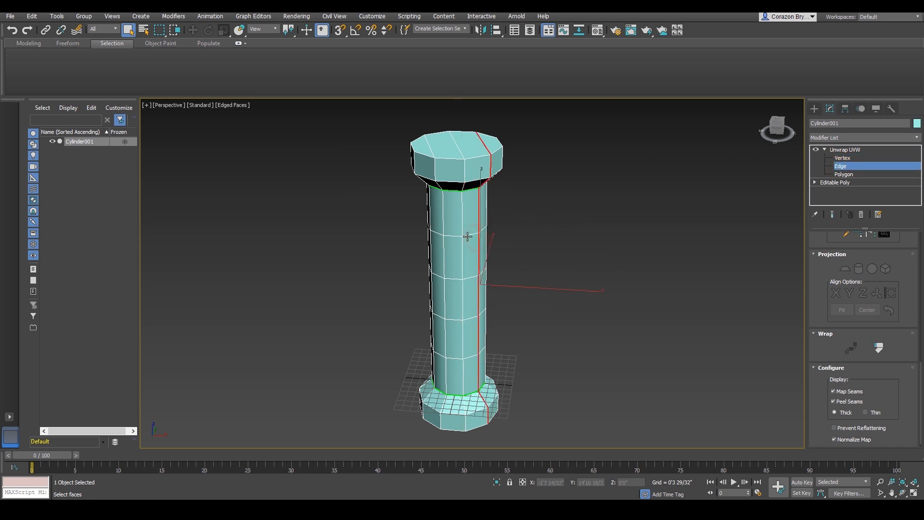
{"action": "left_click", "coordinate": [614, 198]}
Switch Unwrap UVW to the Polygon level and test selecting single and multiple faces on the column, leaving none selected
{"action": "left_click", "coordinate": [846, 175]}
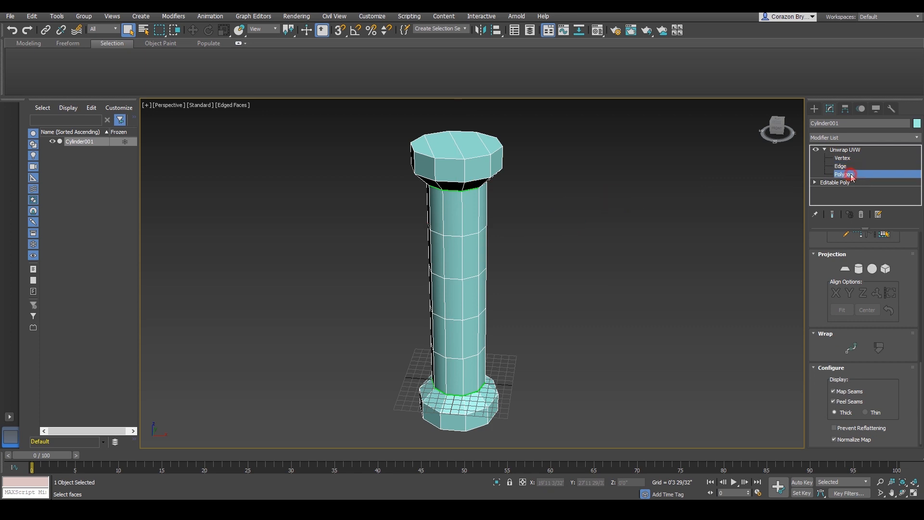
{"action": "left_click", "coordinate": [449, 240]}
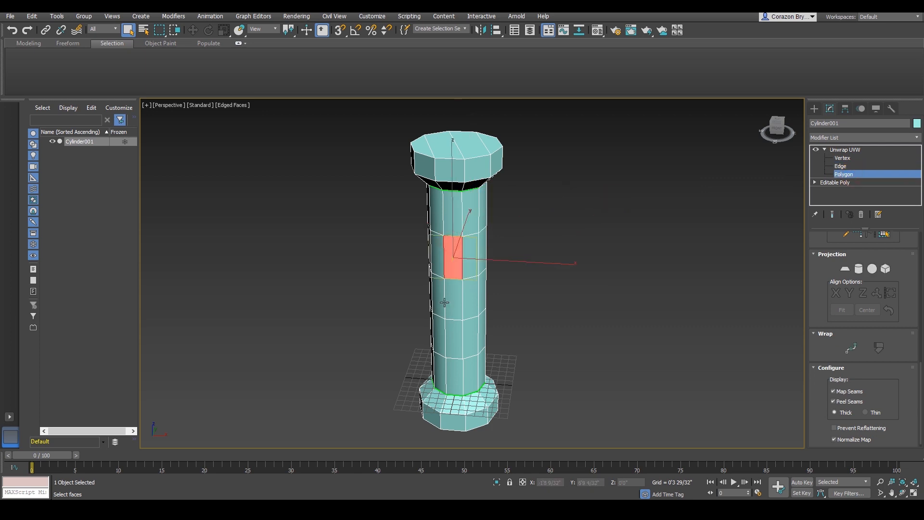
{"action": "left_click", "coordinate": [549, 288]}
{"action": "left_click_drag", "start_coordinate": [346, 117], "coordinate": [561, 340]}
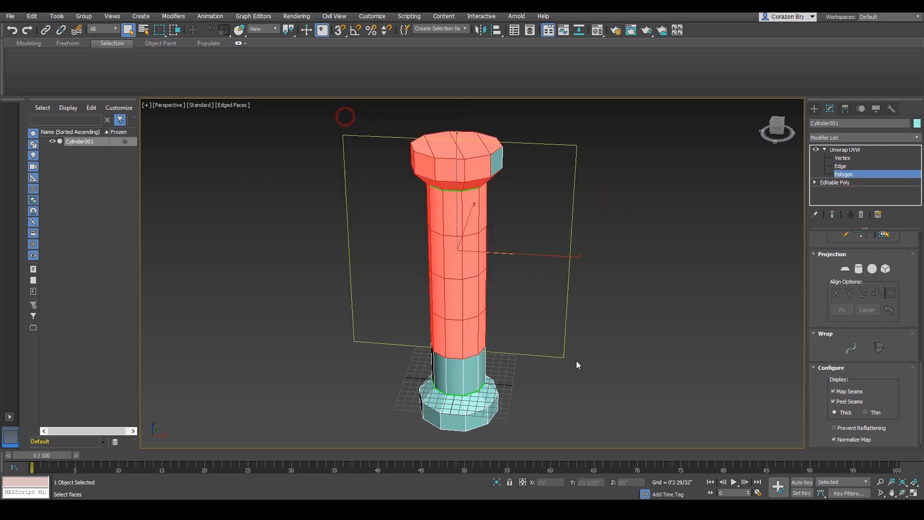
{"action": "left_click_drag", "start_coordinate": [581, 388], "coordinate": [457, 301]}
{"action": "left_click", "coordinate": [615, 314]}
Select all polygons of the column, from the top cap to the base
{"action": "middle_click_drag", "start_coordinate": [449, 214], "coordinate": [460, 225]}
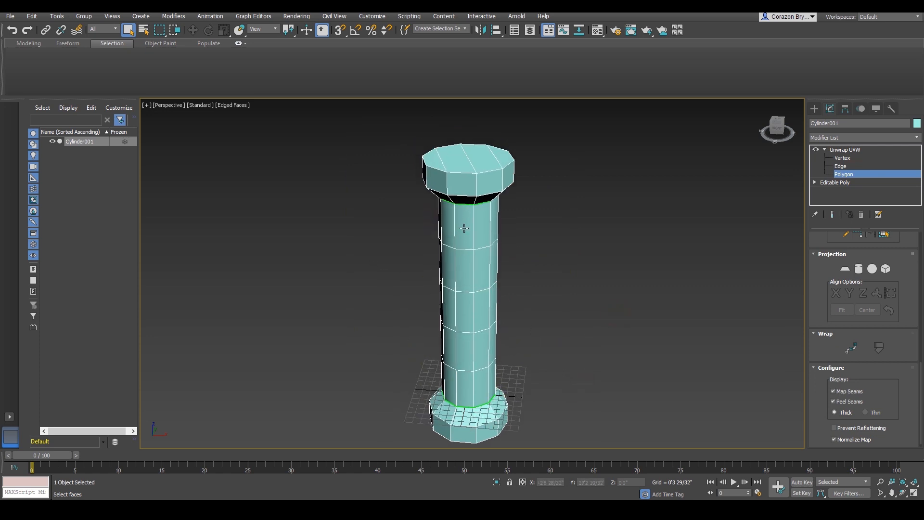
{"action": "left_click_drag", "start_coordinate": [370, 116], "coordinate": [562, 445]}
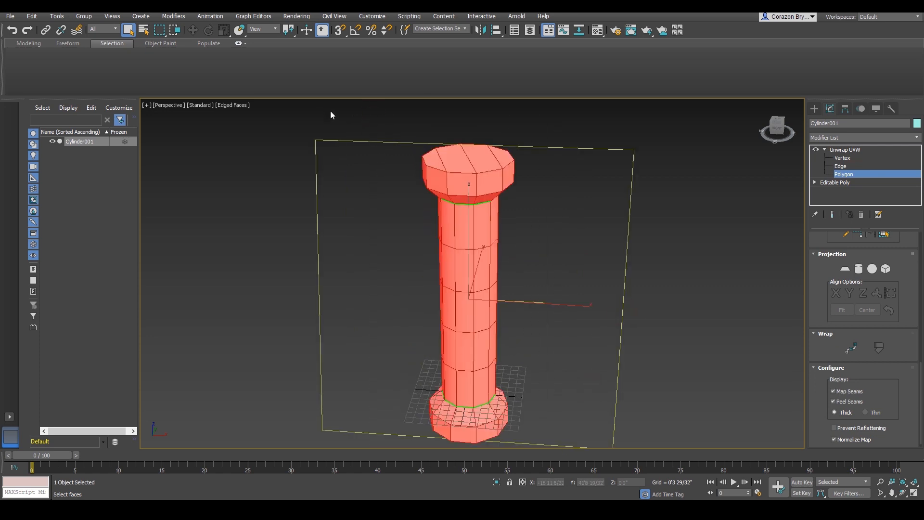
{"action": "left_click_drag", "start_coordinate": [331, 113], "coordinate": [605, 419]}
{"action": "middle_click_drag", "start_coordinate": [500, 297], "coordinate": [492, 286]}
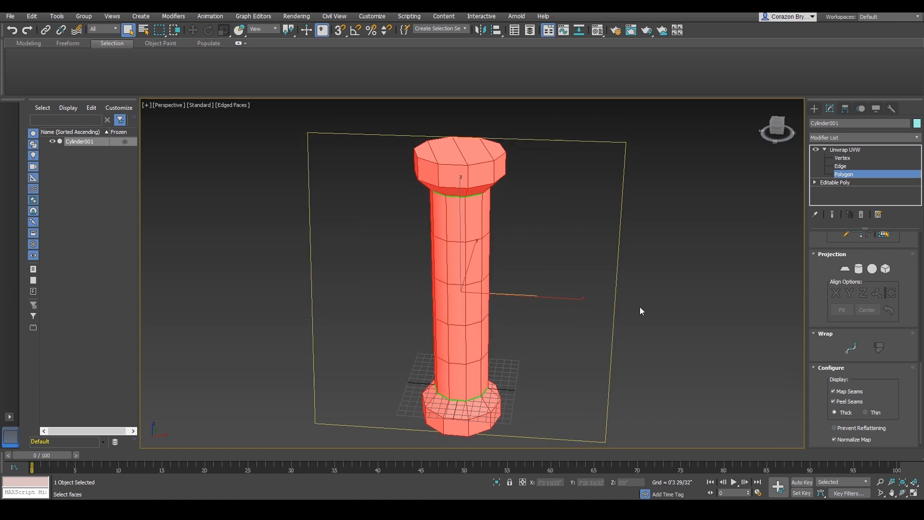
{"action": "middle_click_drag", "start_coordinate": [640, 308], "coordinate": [586, 250], "text": "alt"}
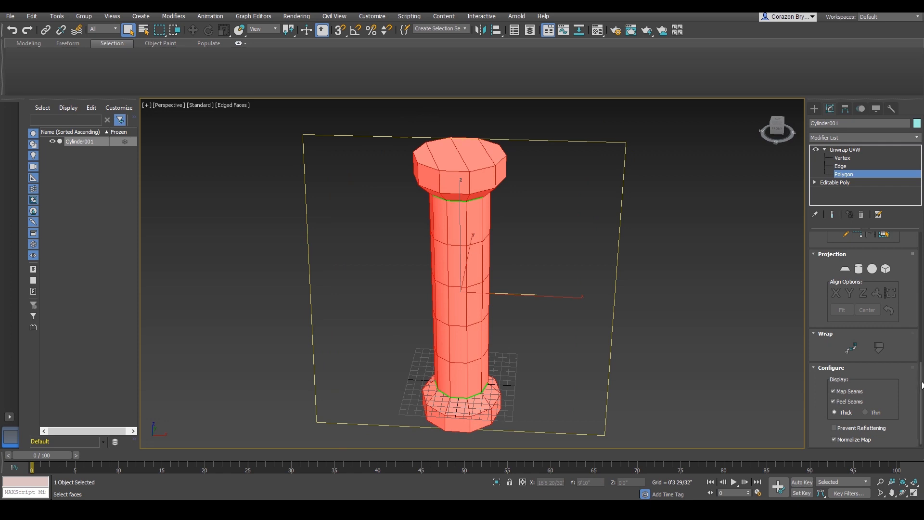
{"action": "left_click_drag", "start_coordinate": [922, 380], "coordinate": [862, 330]}
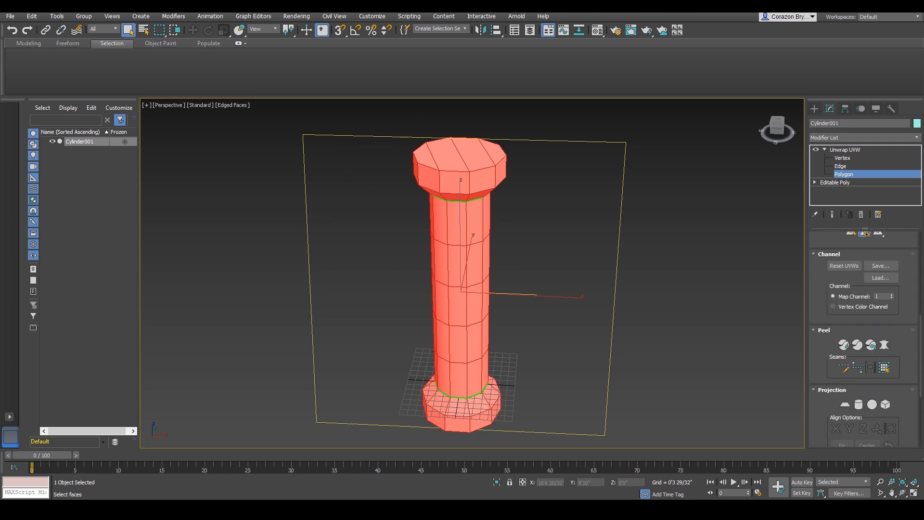
Turn off Ignore Backfacing, test selecting polygons across the column, check its back side, and clear the selection
{"action": "left_click_drag", "start_coordinate": [921, 337], "coordinate": [920, 222]}
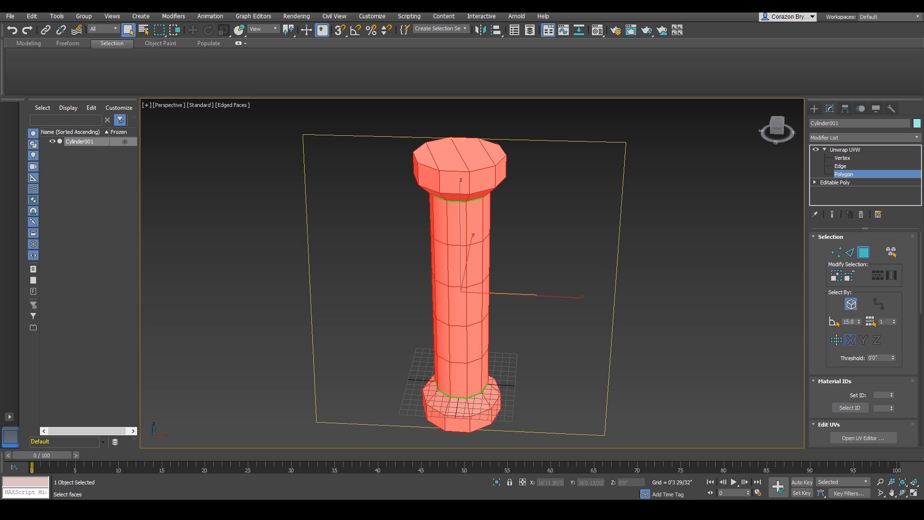
{"action": "mouse_move", "coordinate": [823, 295]}
{"action": "left_mouse_down"}
{"action": "mouse_move", "coordinate": [864, 308]}
{"action": "mouse_move", "coordinate": [829, 306]}
{"action": "mouse_move", "coordinate": [850, 304]}
{"action": "left_mouse_up"}
{"action": "key", "text": "Escape"}
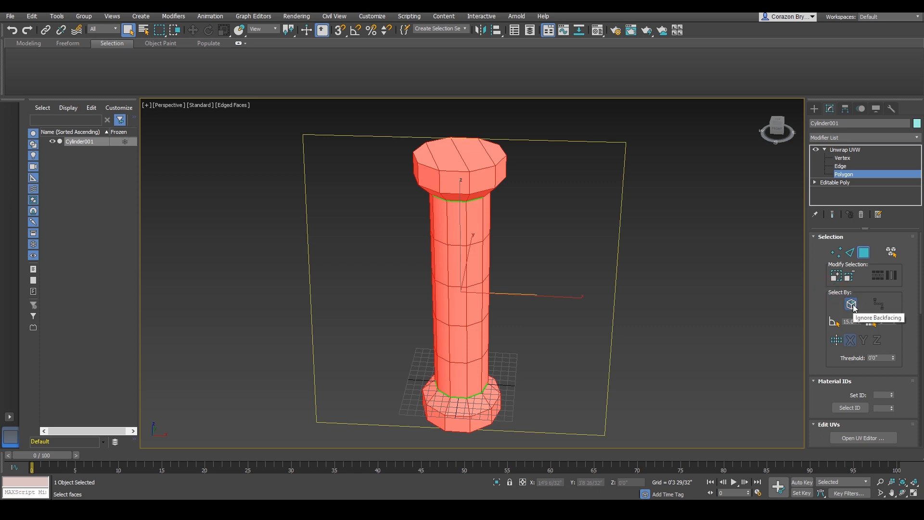
{"action": "left_click_drag", "start_coordinate": [329, 113], "coordinate": [543, 336]}
{"action": "middle_click_drag", "start_coordinate": [541, 338], "coordinate": [665, 270], "text": "alt"}
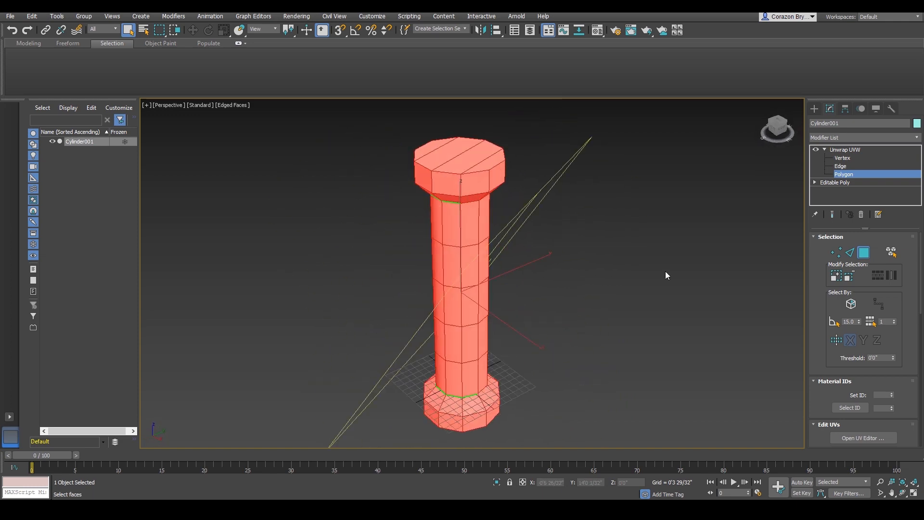
{"action": "left_click", "coordinate": [666, 271]}
{"action": "middle_click_drag", "start_coordinate": [662, 334], "coordinate": [638, 345], "text": "alt"}
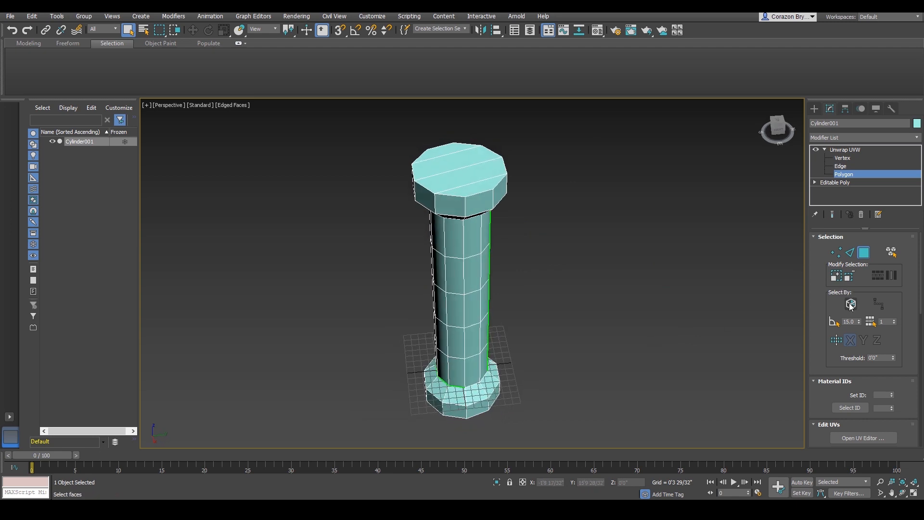
Turn on Ignore Backfacing, test selecting the column's polygons from one side, and clear the selection
{"action": "left_click", "coordinate": [851, 306]}
{"action": "middle_click_drag", "start_coordinate": [631, 289], "coordinate": [490, 228], "text": "alt"}
{"action": "left_click_drag", "start_coordinate": [347, 142], "coordinate": [576, 347]}
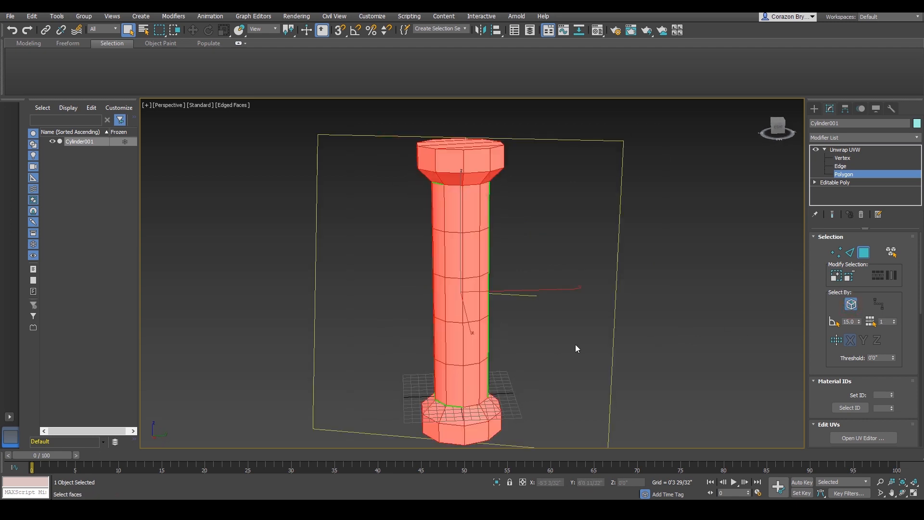
{"action": "middle_click_drag", "start_coordinate": [624, 296], "coordinate": [644, 290], "text": "alt"}
{"action": "left_click", "coordinate": [646, 285]}
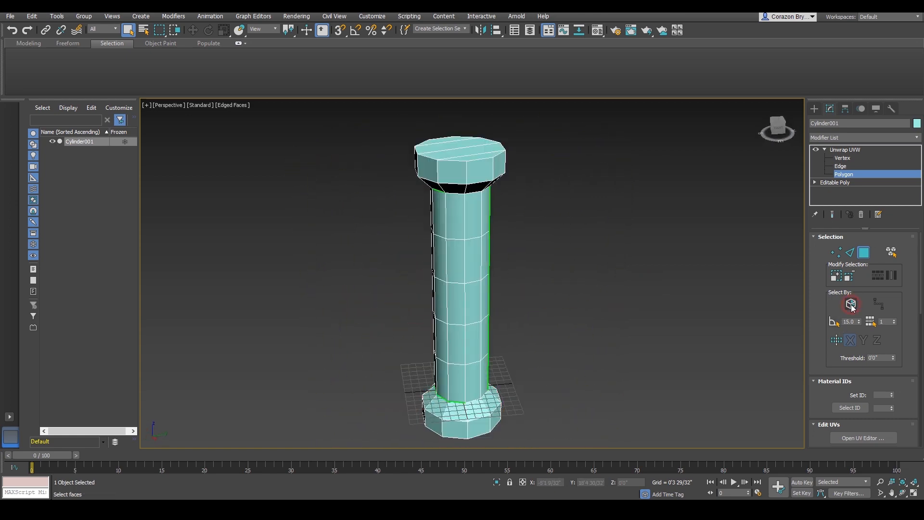
Turn Ignore Backfacing off again, retest selecting through the whole column, and leave no polygons selected
{"action": "left_click", "coordinate": [851, 304]}
{"action": "left_click_drag", "start_coordinate": [368, 157], "coordinate": [617, 378]}
{"action": "middle_click_drag", "start_coordinate": [617, 379], "coordinate": [626, 332], "text": "alt"}
{"action": "left_click", "coordinate": [644, 332]}
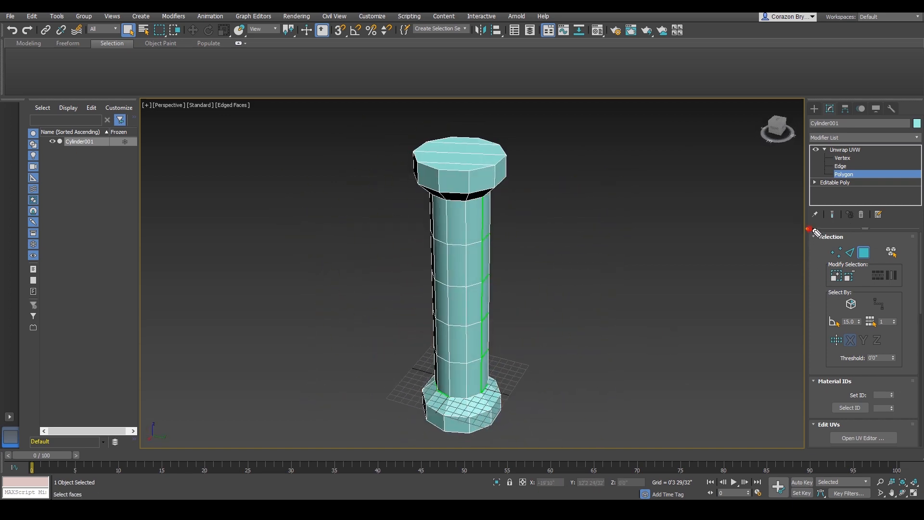
{"action": "mouse_move", "coordinate": [808, 229]}
{"action": "left_mouse_down"}
{"action": "mouse_move", "coordinate": [881, 248]}
{"action": "mouse_move", "coordinate": [824, 266]}
{"action": "mouse_move", "coordinate": [813, 225]}
{"action": "mouse_move", "coordinate": [840, 225]}
{"action": "mouse_move", "coordinate": [852, 255]}
{"action": "left_mouse_up"}
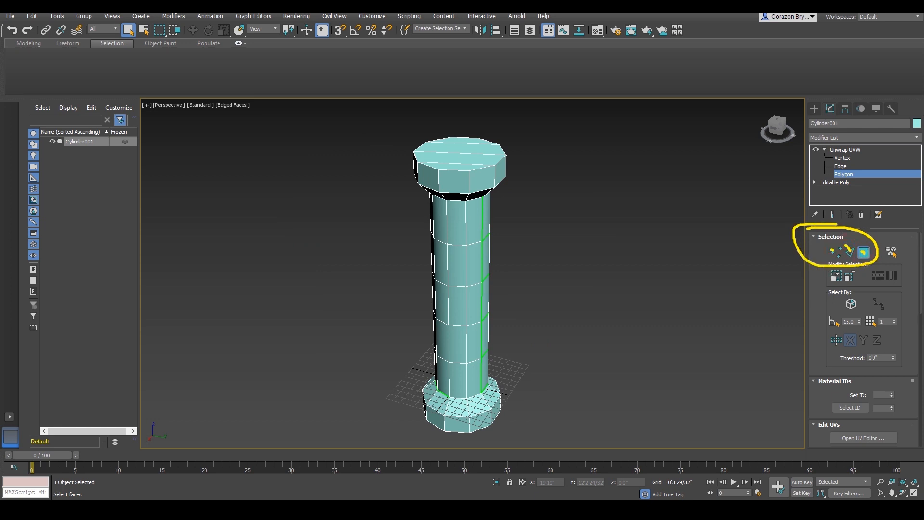
{"action": "key", "text": "Escape"}
{"action": "middle_click_drag", "start_coordinate": [620, 351], "coordinate": [623, 353]}
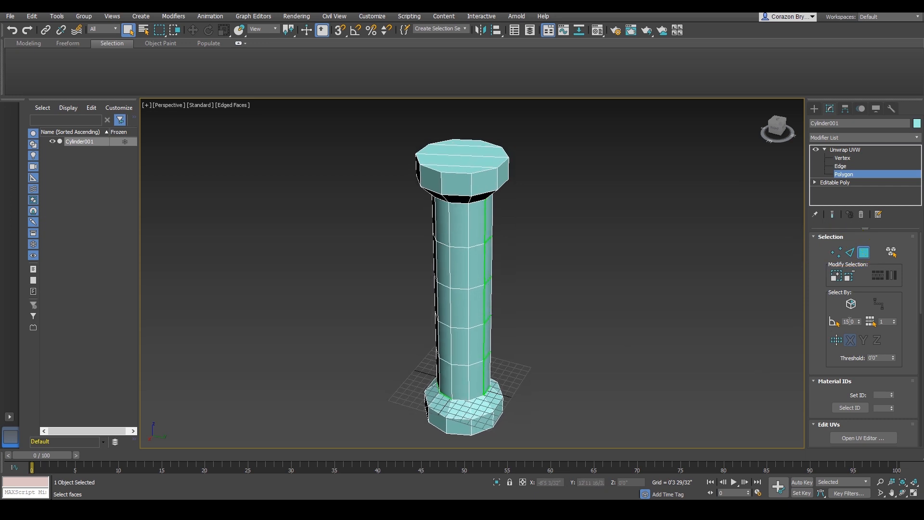
Open the UV Editor for the column and enlarge its window, keeping the model in view beside it
{"action": "left_click_drag", "start_coordinate": [921, 257], "coordinate": [921, 307]}
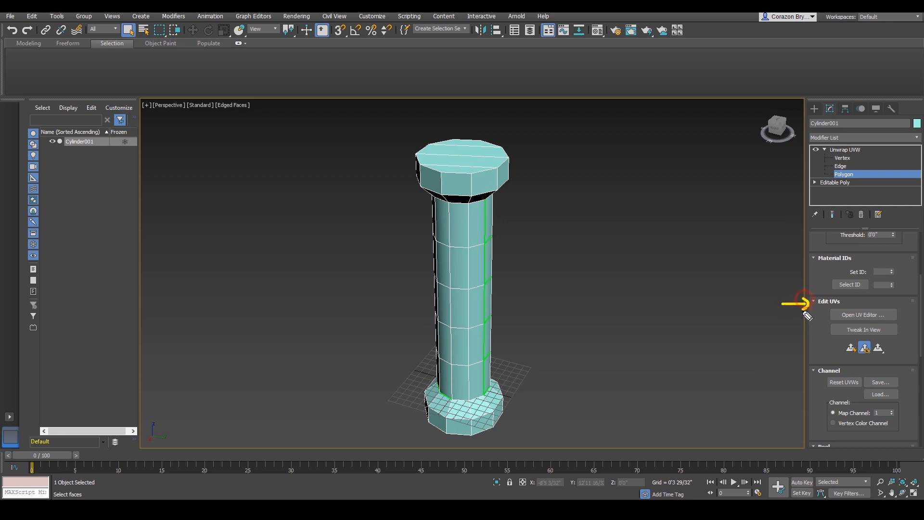
{"action": "left_click_drag", "start_coordinate": [856, 306], "coordinate": [901, 306]}
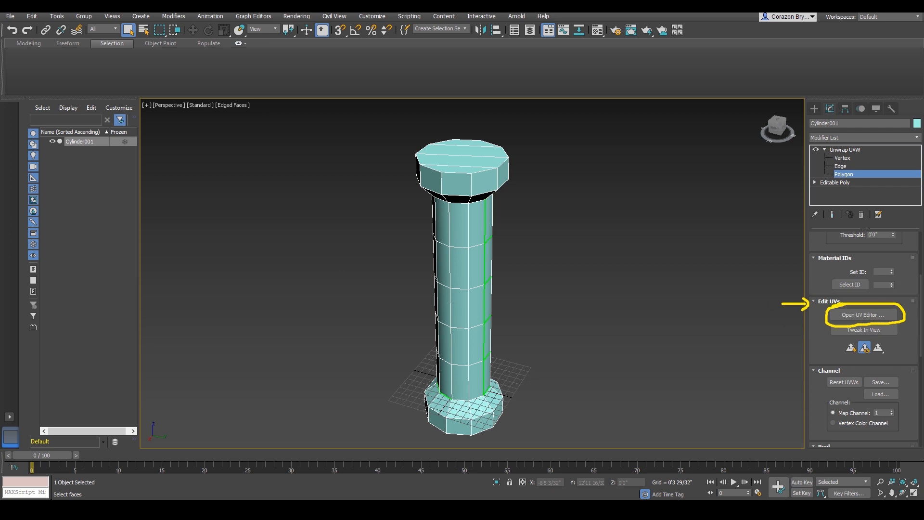
{"action": "key", "text": "Escape"}
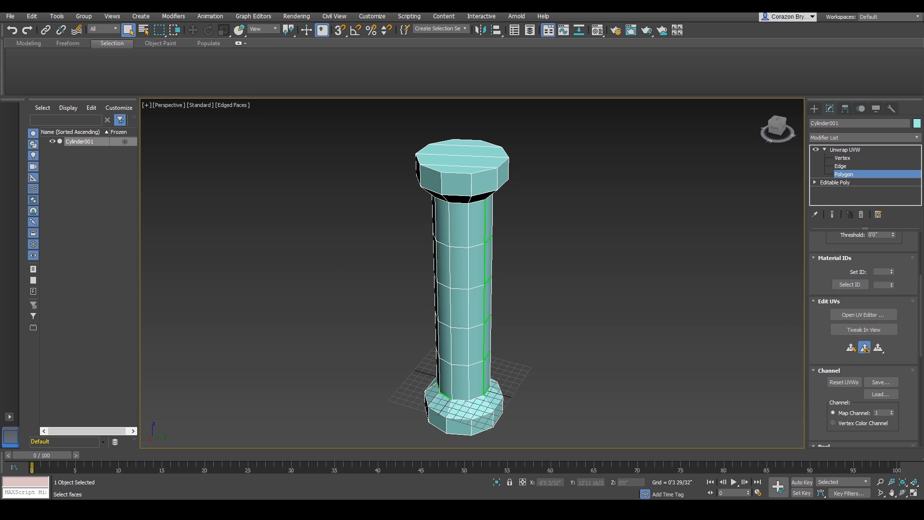
{"action": "left_click", "coordinate": [879, 318]}
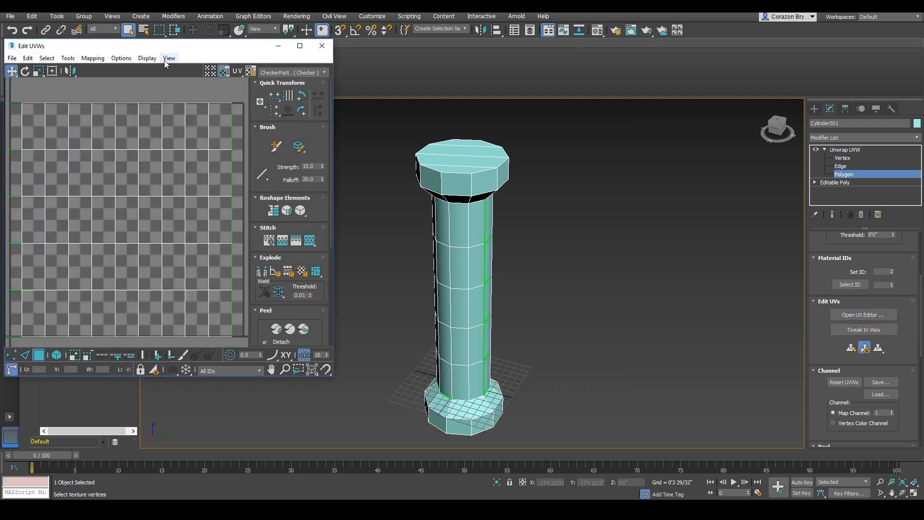
{"action": "left_click_drag", "start_coordinate": [153, 49], "coordinate": [134, 29]}
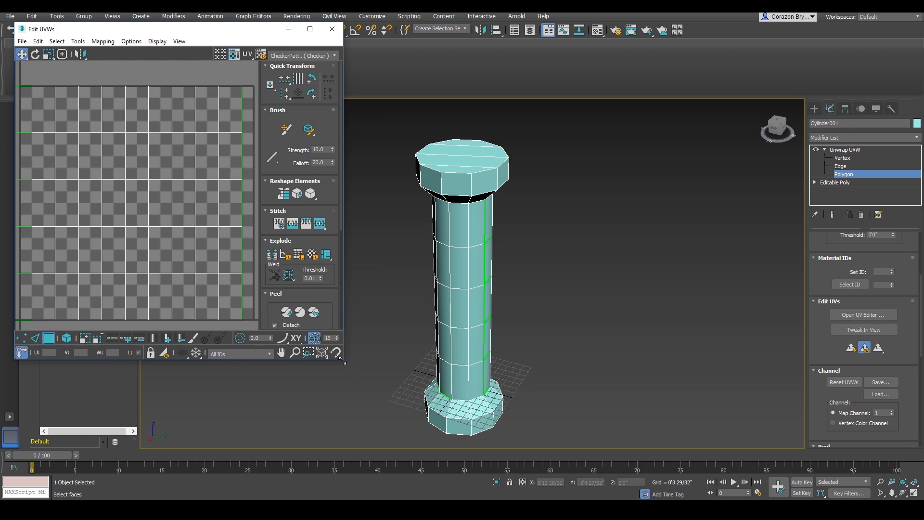
{"action": "left_click_drag", "start_coordinate": [341, 360], "coordinate": [446, 440]}
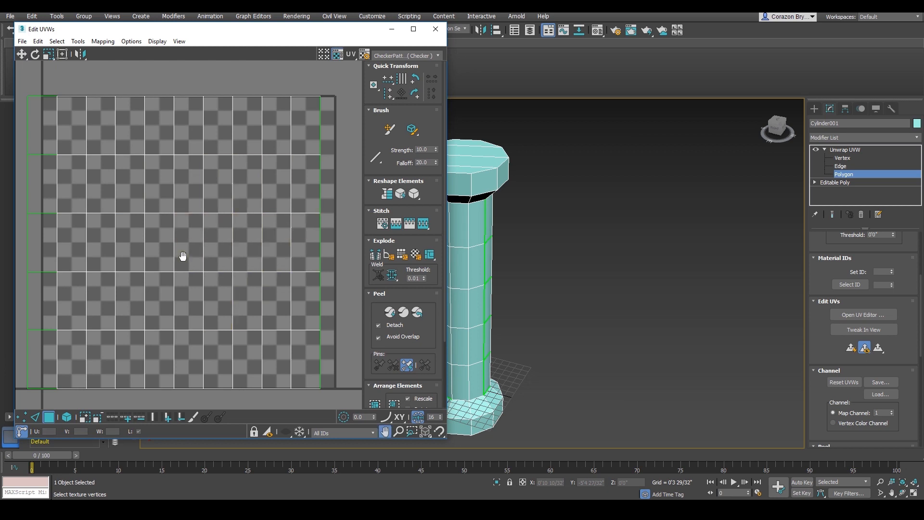
{"action": "middle_click_drag", "start_coordinate": [530, 342], "coordinate": [597, 333]}
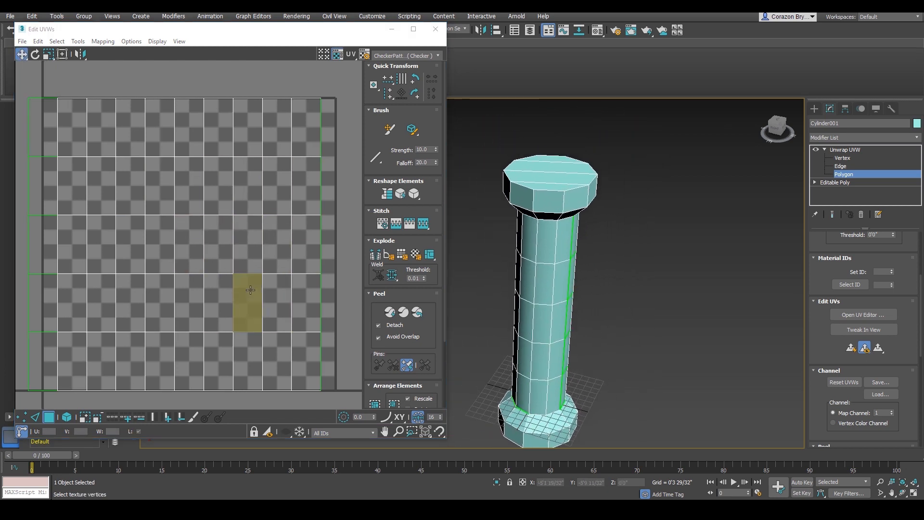
Examine the column's flat UV layout over the checker pattern from different distances in the UV editor
{"action": "scroll", "coordinate": [246, 270], "scroll_direction": "down", "scroll_amount": 2}
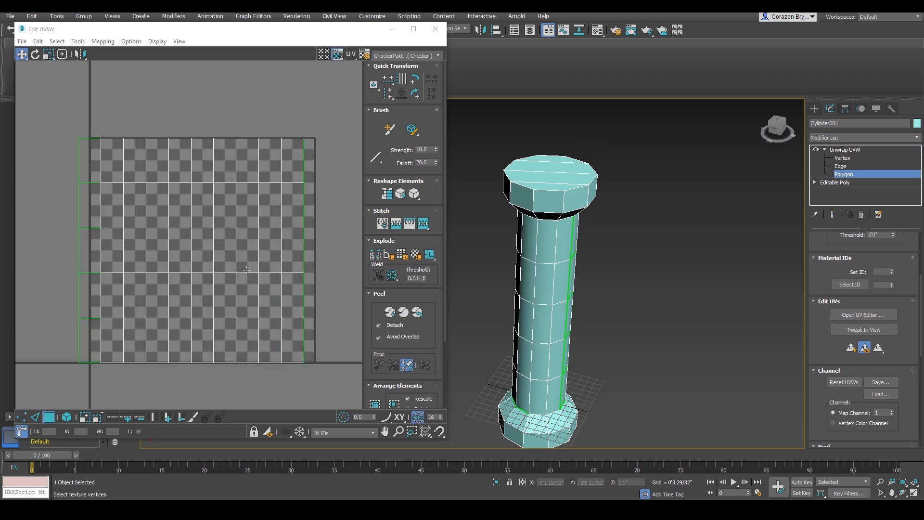
{"action": "scroll", "coordinate": [246, 270], "scroll_direction": "down", "scroll_amount": 1}
{"action": "scroll", "coordinate": [246, 270], "scroll_direction": "up", "scroll_amount": 3}
{"action": "scroll", "coordinate": [246, 271], "scroll_direction": "down", "scroll_amount": 4}
{"action": "scroll", "coordinate": [246, 270], "scroll_direction": "up", "scroll_amount": 2}
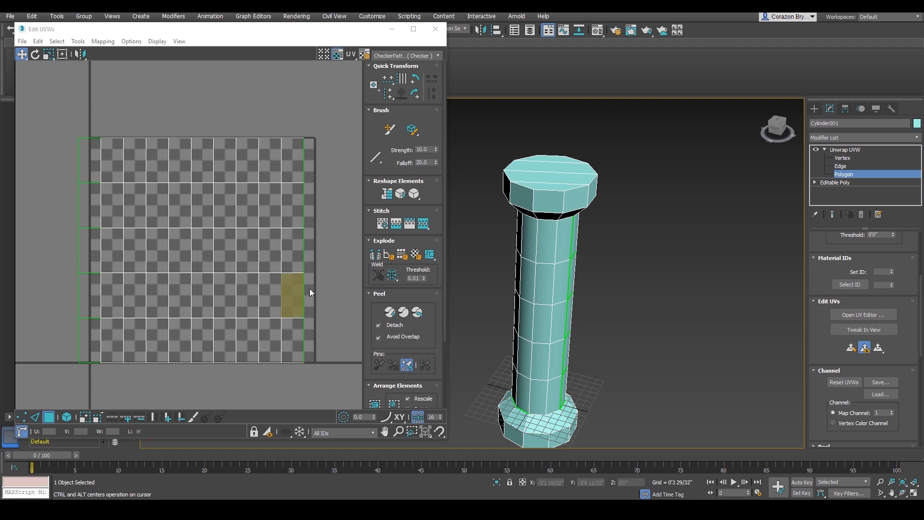
{"action": "middle_click_drag", "start_coordinate": [332, 262], "coordinate": [207, 274], "text": "ctrl+alt"}
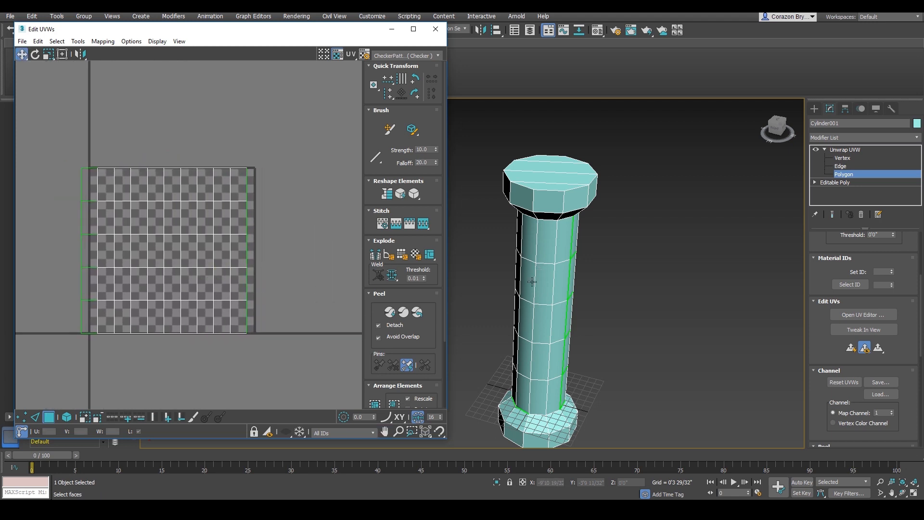
{"action": "mouse_move", "coordinate": [544, 300]}
{"action": "middle_mouse_down"}
{"action": "mouse_move", "coordinate": [615, 302]}
{"action": "mouse_move", "coordinate": [592, 273]}
{"action": "mouse_move", "coordinate": [557, 313]}
{"action": "middle_mouse_up"}
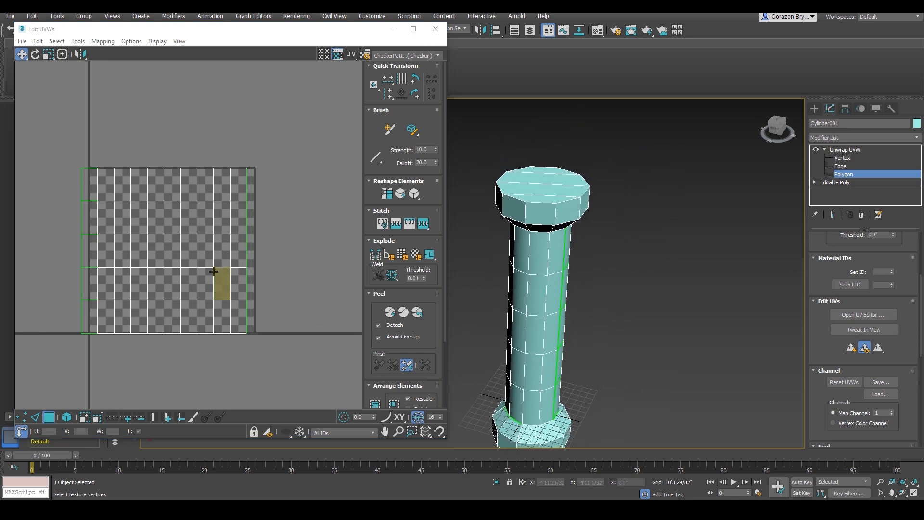
{"action": "middle_click_drag", "start_coordinate": [214, 272], "coordinate": [194, 234]}
{"action": "scroll", "coordinate": [224, 287], "scroll_direction": "down", "scroll_amount": 1}
{"action": "scroll", "coordinate": [224, 286], "scroll_direction": "up", "scroll_amount": 1}
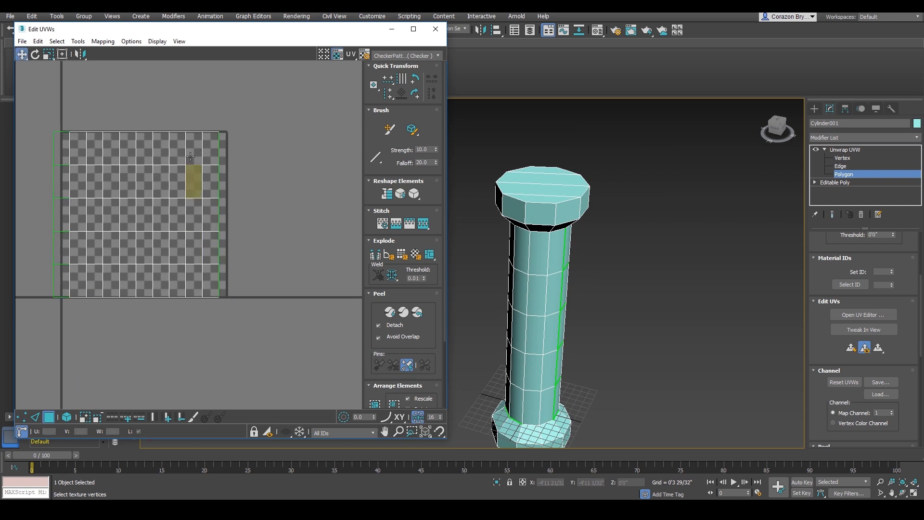
Reposition the Edit UVWs window and center the UV layout and the column side by side
{"action": "mouse_move", "coordinate": [179, 30]}
{"action": "left_mouse_down"}
{"action": "mouse_move", "coordinate": [183, 46]}
{"action": "mouse_move", "coordinate": [180, 36]}
{"action": "left_mouse_up"}
{"action": "middle_click_drag", "start_coordinate": [174, 217], "coordinate": [209, 278]}
{"action": "scroll", "coordinate": [195, 264], "scroll_direction": "down", "scroll_amount": 2}
{"action": "scroll", "coordinate": [199, 266], "scroll_direction": "up", "scroll_amount": 1}
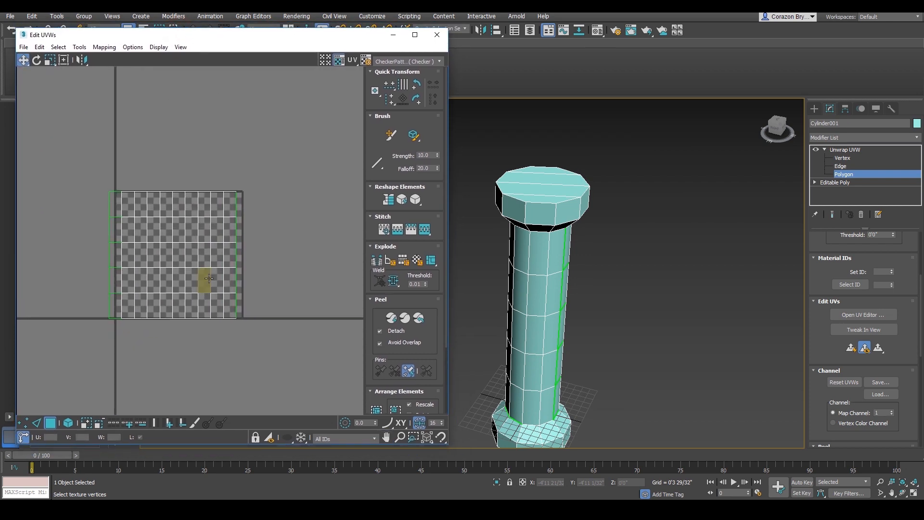
{"action": "scroll", "coordinate": [208, 278], "scroll_direction": "up", "scroll_amount": 2}
{"action": "middle_click_drag", "start_coordinate": [199, 244], "coordinate": [213, 270]}
{"action": "scroll", "coordinate": [215, 261], "scroll_direction": "down", "scroll_amount": 1}
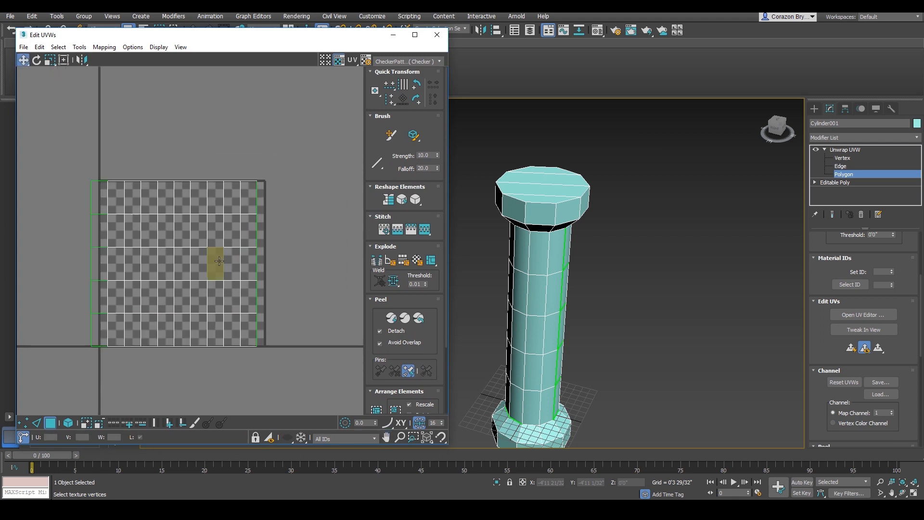
{"action": "mouse_move", "coordinate": [578, 293]}
{"action": "middle_mouse_down"}
{"action": "mouse_move", "coordinate": [597, 265]}
{"action": "mouse_move", "coordinate": [614, 285]}
{"action": "mouse_move", "coordinate": [587, 278]}
{"action": "middle_mouse_up"}
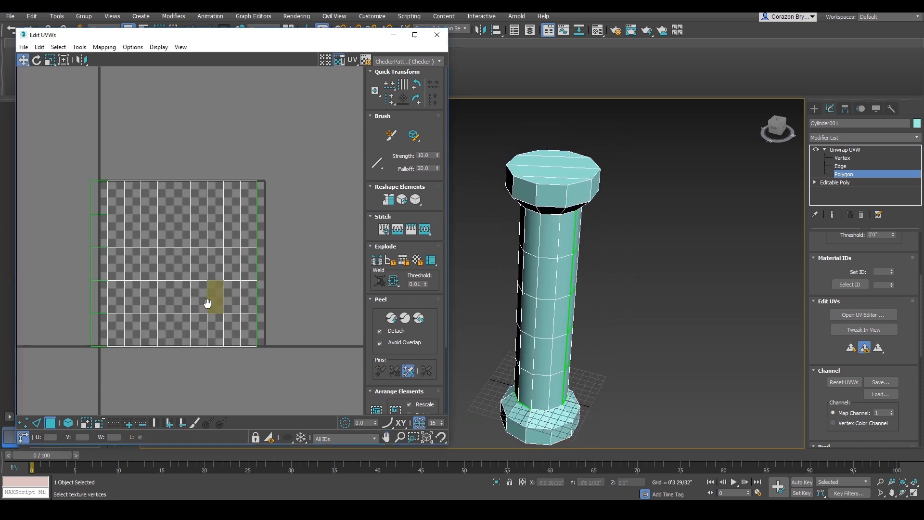
{"action": "middle_click_drag", "start_coordinate": [207, 303], "coordinate": [251, 309]}
{"action": "left_click_drag", "start_coordinate": [235, 35], "coordinate": [226, 40]}
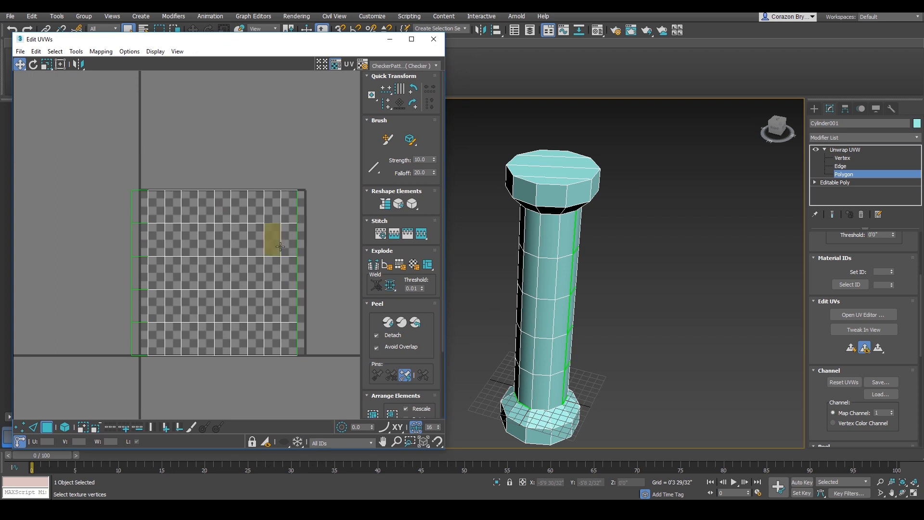
Compare the column's top cap, shaft and green seam edges with the UV layout in the editor
{"action": "middle_click_drag", "start_coordinate": [275, 239], "coordinate": [258, 237]}
{"action": "left_click_drag", "start_coordinate": [778, 129], "coordinate": [764, 137]}
{"action": "middle_click_drag", "start_coordinate": [634, 227], "coordinate": [620, 216]}
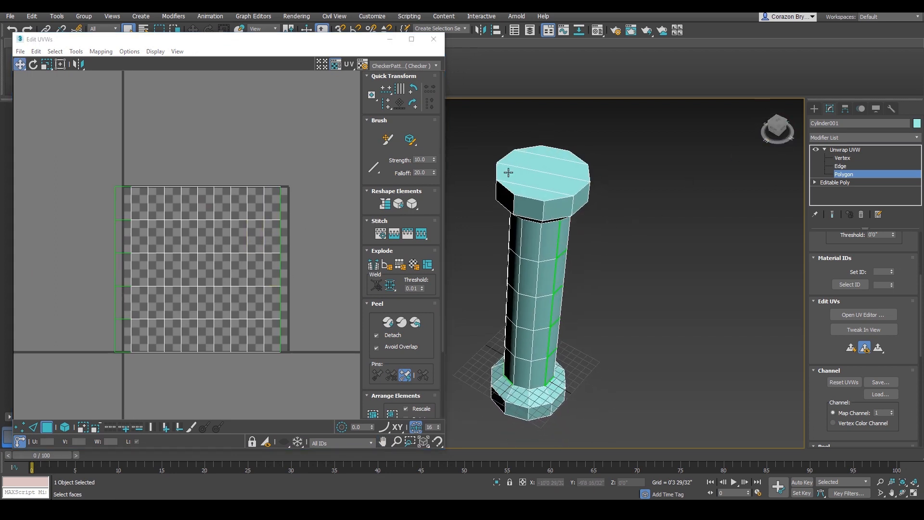
{"action": "middle_click_drag", "start_coordinate": [268, 269], "coordinate": [252, 260]}
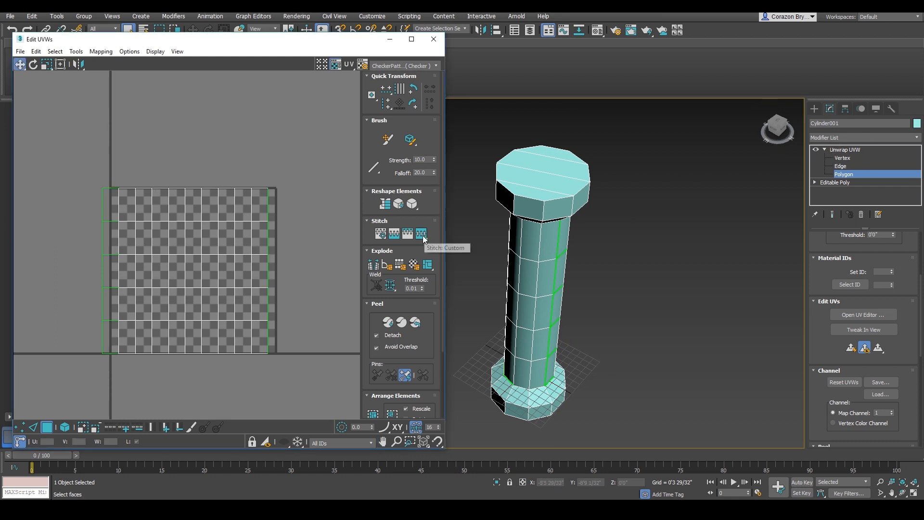
{"action": "middle_click_drag", "start_coordinate": [275, 275], "coordinate": [265, 259]}
{"action": "middle_click_drag", "start_coordinate": [131, 199], "coordinate": [168, 282]}
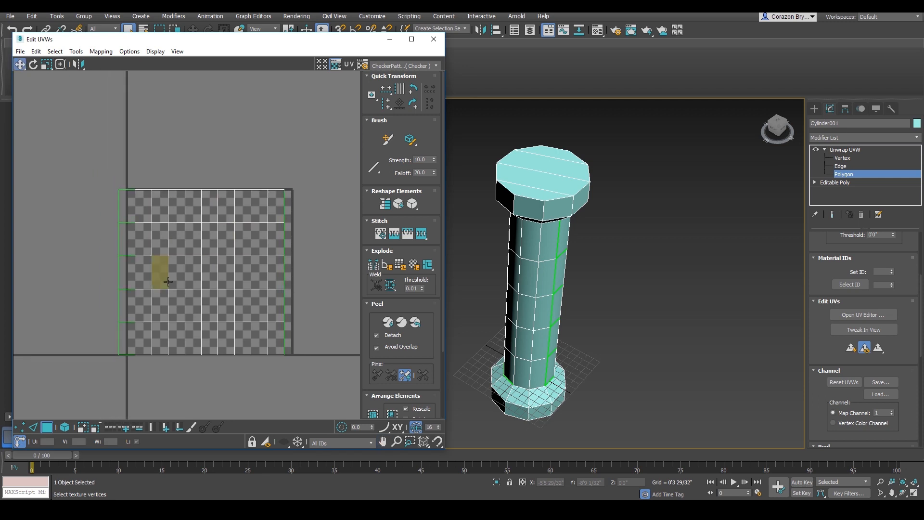
{"action": "middle_click_drag", "start_coordinate": [166, 245], "coordinate": [164, 220]}
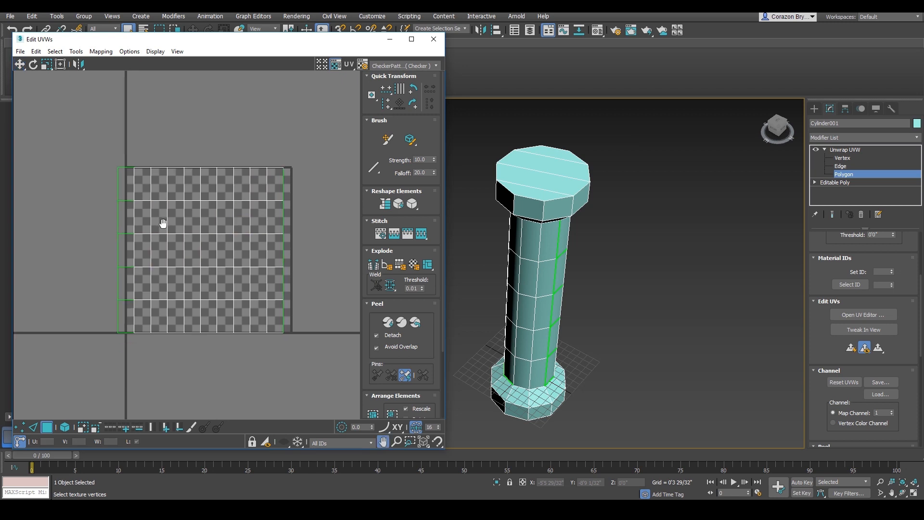
Try selecting all polygons of the UV layout in the editor, and clear the selection
{"action": "left_click_drag", "start_coordinate": [85, 128], "coordinate": [313, 370]}
{"action": "left_click", "coordinate": [308, 210]}
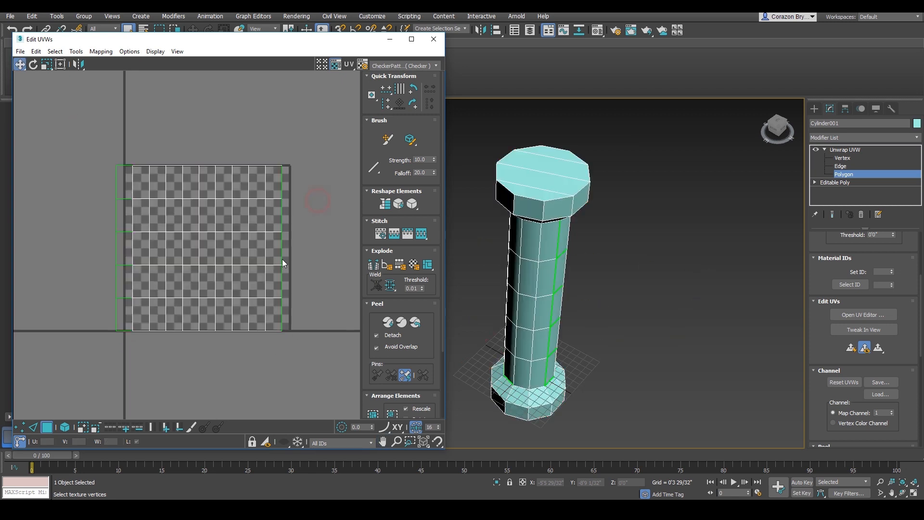
{"action": "scroll", "coordinate": [255, 261], "scroll_direction": "up", "scroll_amount": 1}
{"action": "scroll", "coordinate": [254, 261], "scroll_direction": "down", "scroll_amount": 2}
{"action": "scroll", "coordinate": [187, 324], "scroll_direction": "up", "scroll_amount": 1}
{"action": "middle_click_drag", "start_coordinate": [204, 274], "coordinate": [208, 312]}
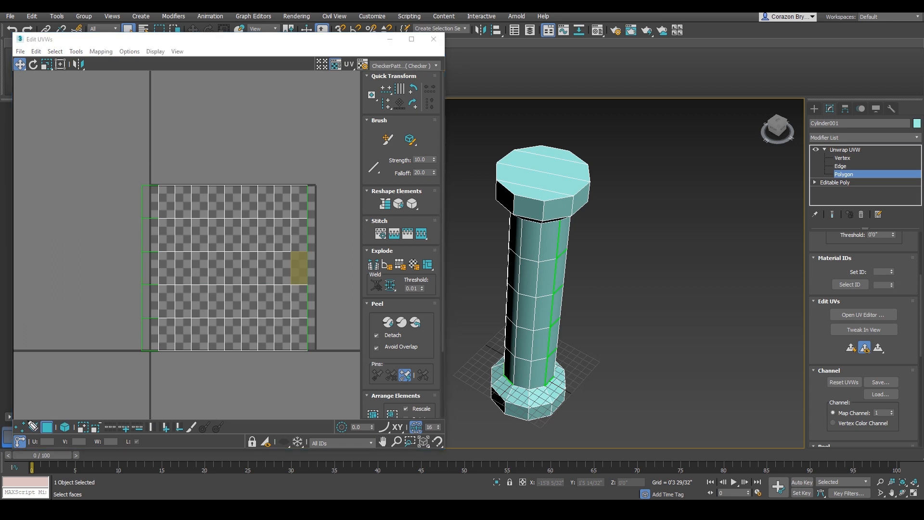
{"action": "mouse_move", "coordinate": [10, 417]}
{"action": "left_mouse_down"}
{"action": "mouse_move", "coordinate": [46, 414]}
{"action": "mouse_move", "coordinate": [13, 421]}
{"action": "left_mouse_up"}
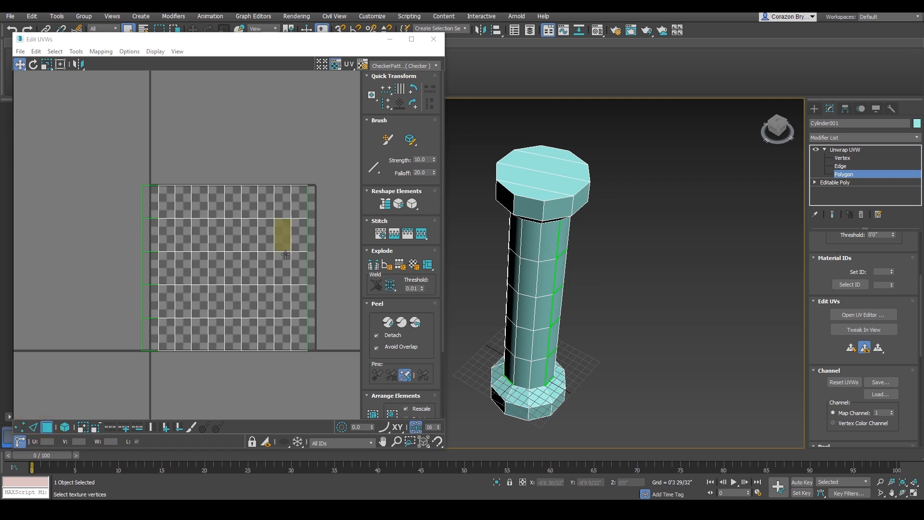
Look over the context commands offered in the UV editor and on the column in the viewport
{"action": "right_click", "coordinate": [223, 219]}
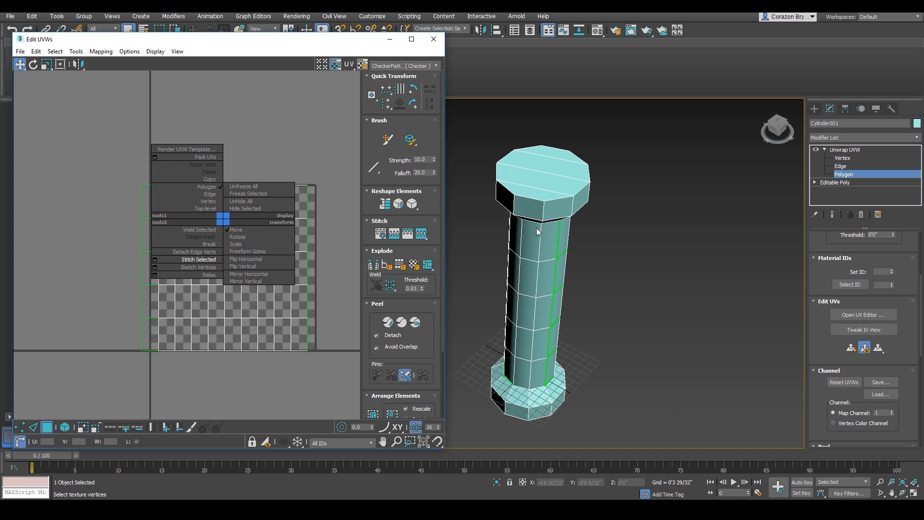
{"action": "left_click", "coordinate": [628, 215]}
{"action": "middle_click_drag", "start_coordinate": [550, 201], "coordinate": [561, 208]}
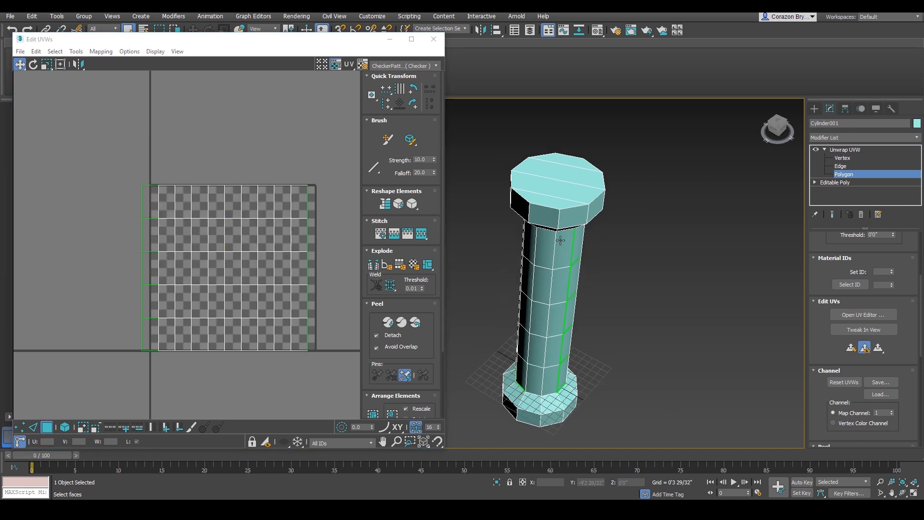
{"action": "right_click", "coordinate": [559, 203]}
{"action": "left_click", "coordinate": [688, 253]}
Switch the UV editor to the Vertex selection level and bring the UV layout closer
{"action": "left_click", "coordinate": [19, 427]}
{"action": "middle_click_drag", "start_coordinate": [235, 211], "coordinate": [216, 203]}
{"action": "scroll", "coordinate": [213, 203], "scroll_direction": "up", "scroll_amount": 2}
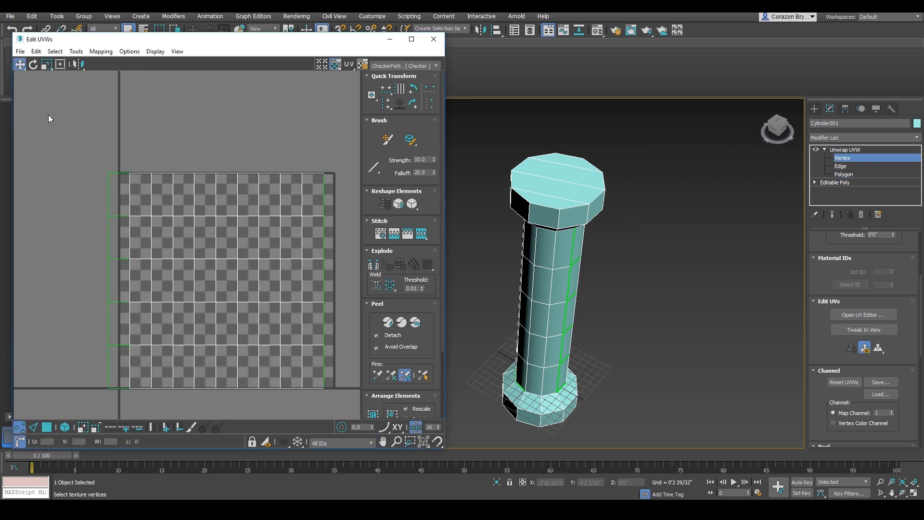
Try moving two vertices on the upper edge of the UV layout with the Move tool, and undo the moves
{"action": "left_click", "coordinate": [19, 65]}
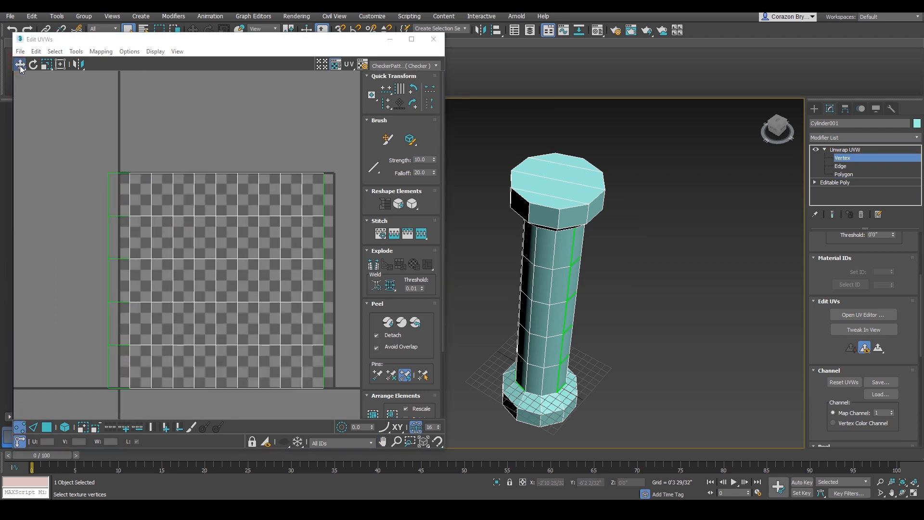
{"action": "scroll", "coordinate": [142, 178], "scroll_direction": "up", "scroll_amount": 2}
{"action": "left_click_drag", "start_coordinate": [154, 170], "coordinate": [183, 185]}
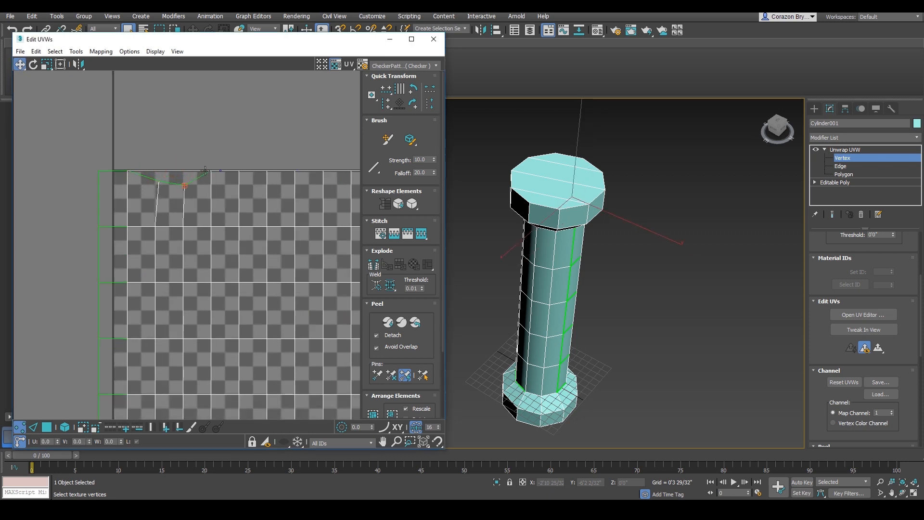
{"action": "left_click", "coordinate": [202, 116]}
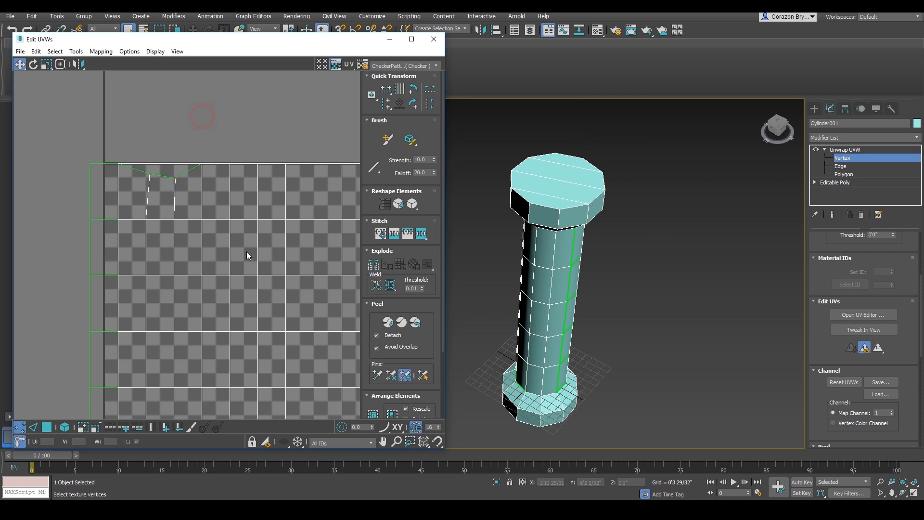
{"action": "scroll", "coordinate": [246, 251], "scroll_direction": "down", "scroll_amount": 2}
{"action": "key", "text": "ctrl+z"}
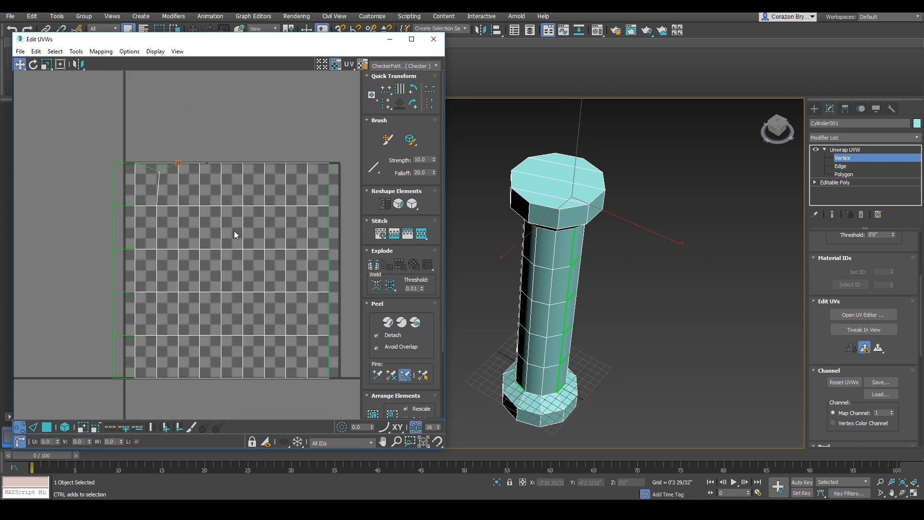
{"action": "key", "text": "ctrl+z"}
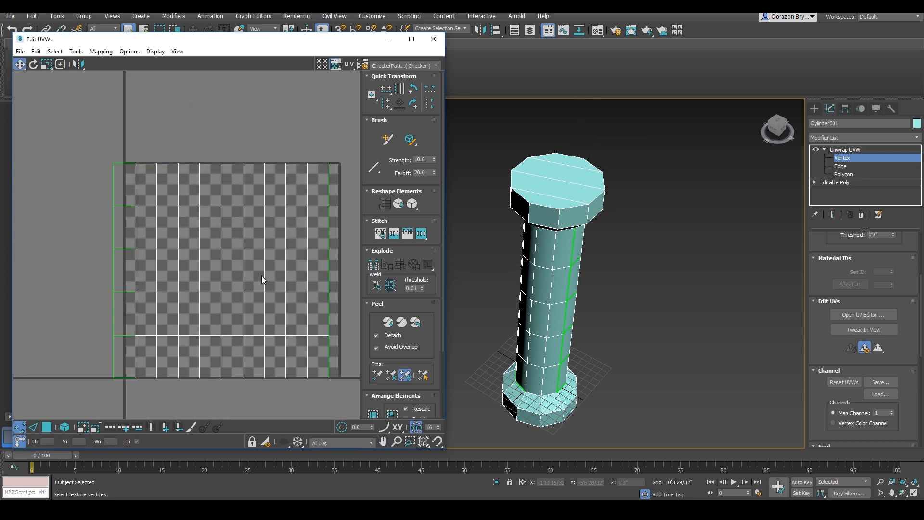
{"action": "middle_click_drag", "start_coordinate": [261, 275], "coordinate": [234, 306]}
{"action": "scroll", "coordinate": [227, 284], "scroll_direction": "down", "scroll_amount": 1}
{"action": "scroll", "coordinate": [226, 284], "scroll_direction": "up", "scroll_amount": 1}
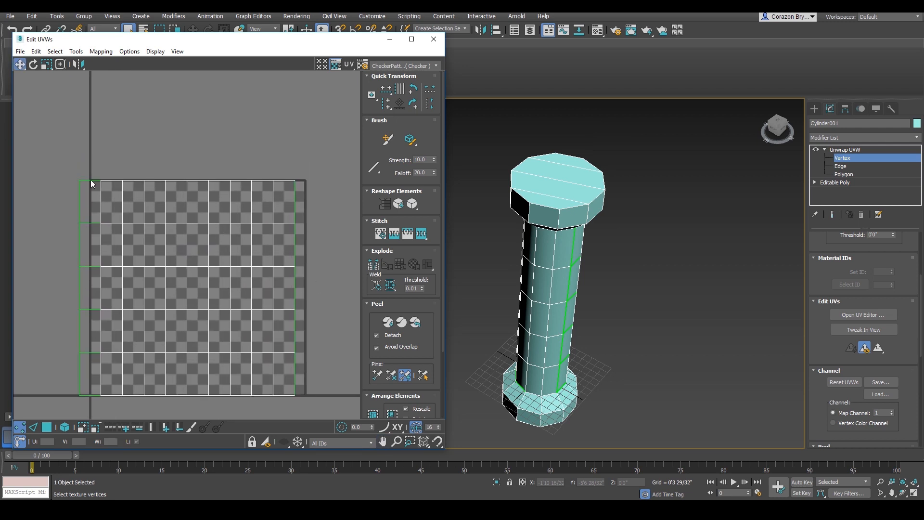
{"action": "middle_click_drag", "start_coordinate": [166, 270], "coordinate": [172, 236]}
{"action": "scroll", "coordinate": [171, 236], "scroll_direction": "down", "scroll_amount": 1}
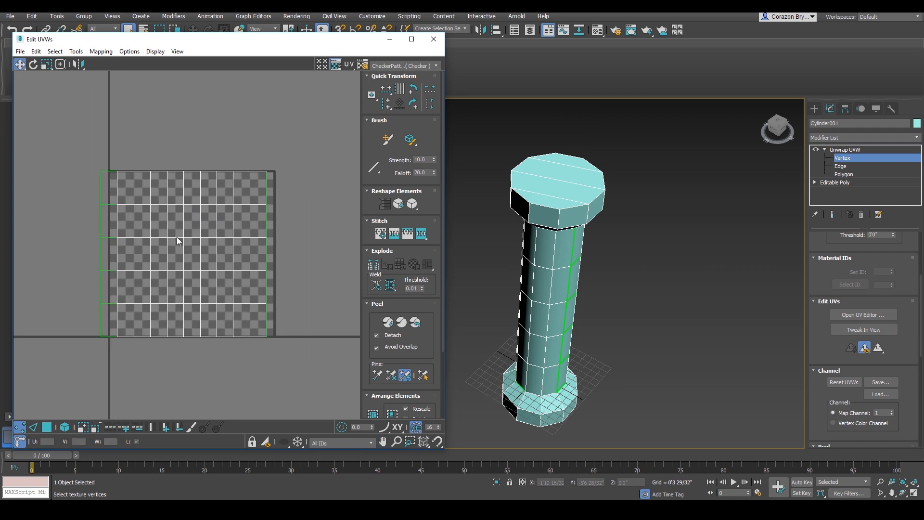
{"action": "middle_click_drag", "start_coordinate": [237, 239], "coordinate": [276, 241]}
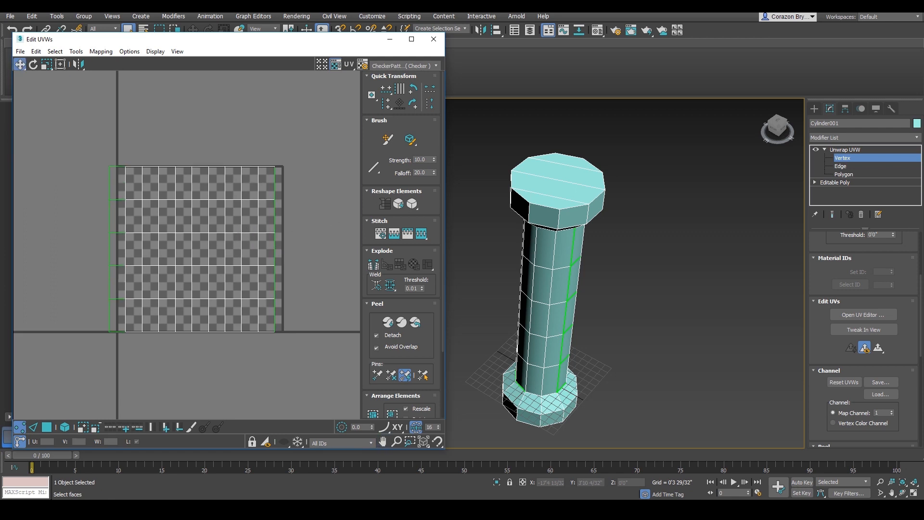
{"action": "key", "text": "ctrl+shift+d"}
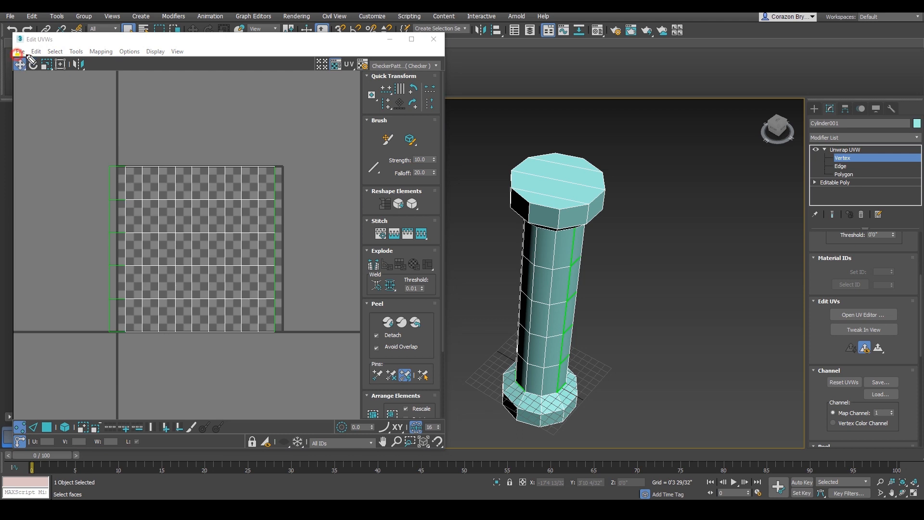
{"action": "left_click_drag", "start_coordinate": [28, 55], "coordinate": [58, 65]}
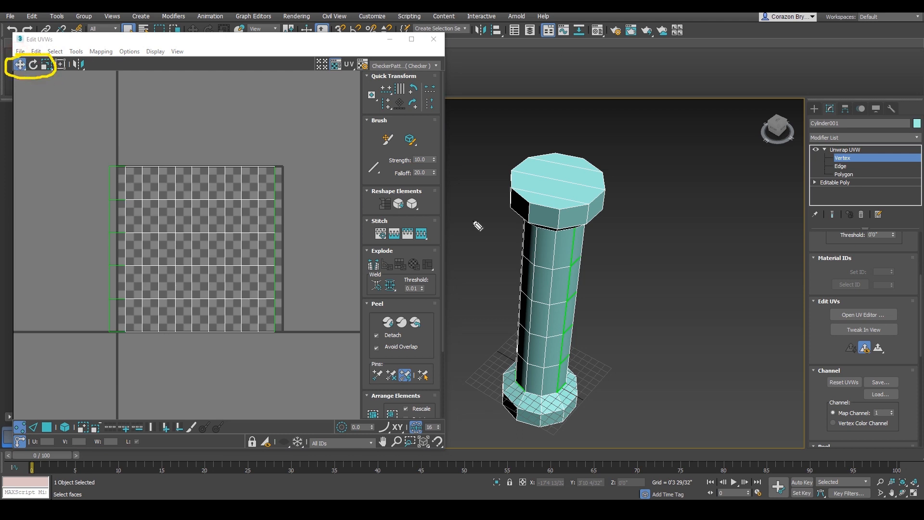
{"action": "mouse_move", "coordinate": [19, 74]}
{"action": "left_mouse_down"}
{"action": "mouse_move", "coordinate": [22, 93]}
{"action": "mouse_move", "coordinate": [47, 78]}
{"action": "left_mouse_up"}
{"action": "key", "text": "Escape"}
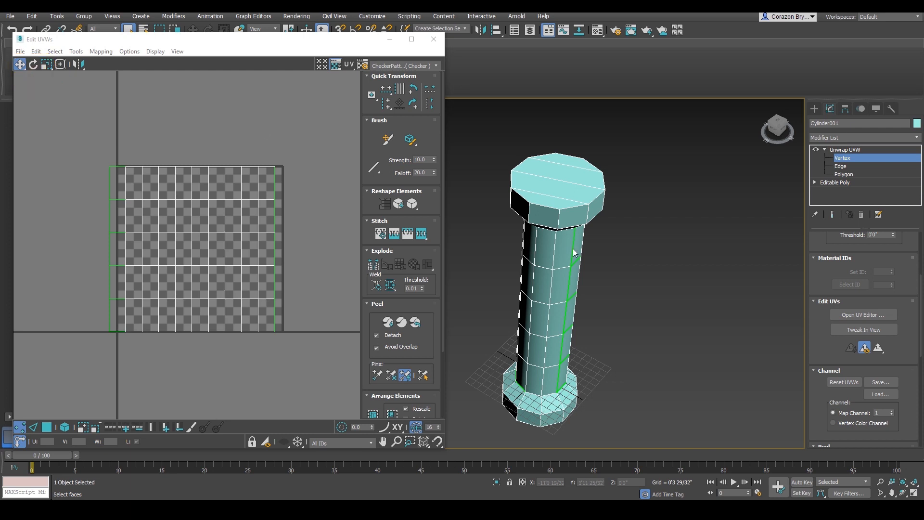
Switch the UV editor to the Polygon selection level, try moving all shaft polygons, and return them to their place
{"action": "left_click", "coordinate": [172, 377]}
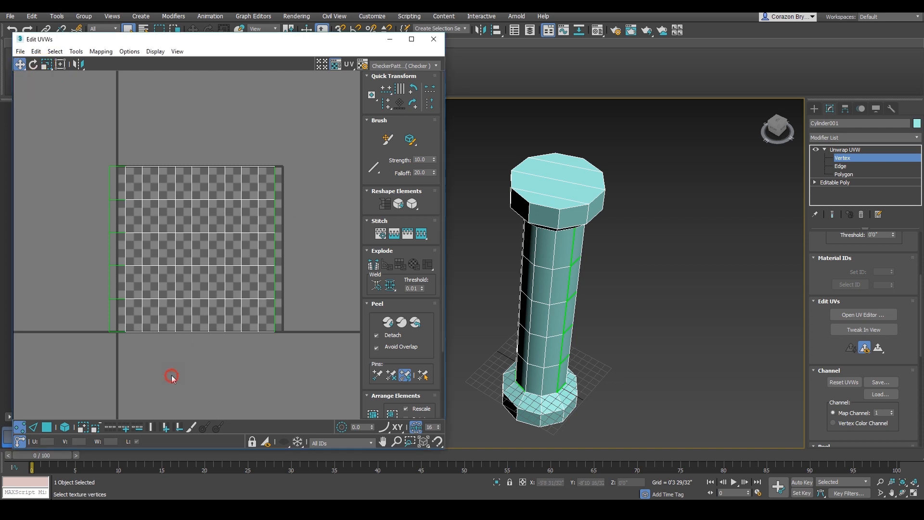
{"action": "left_click", "coordinate": [47, 427]}
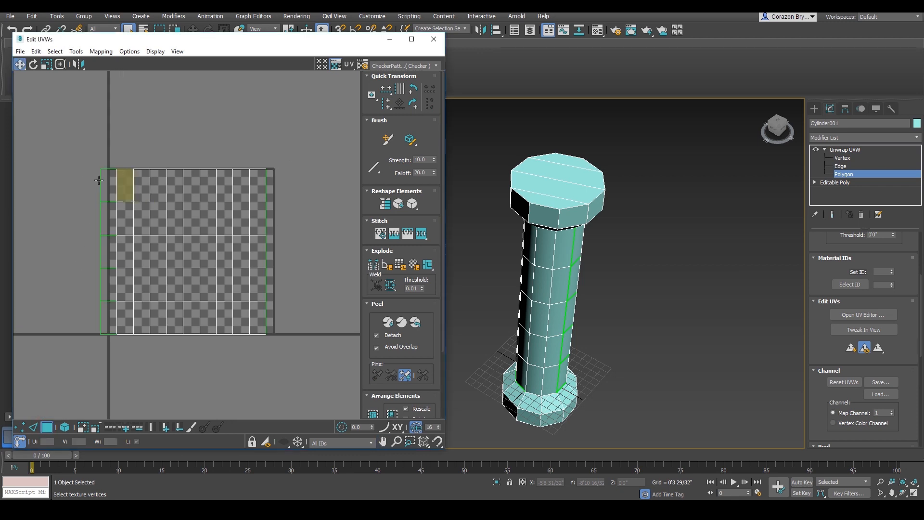
{"action": "left_click_drag", "start_coordinate": [63, 134], "coordinate": [303, 357]}
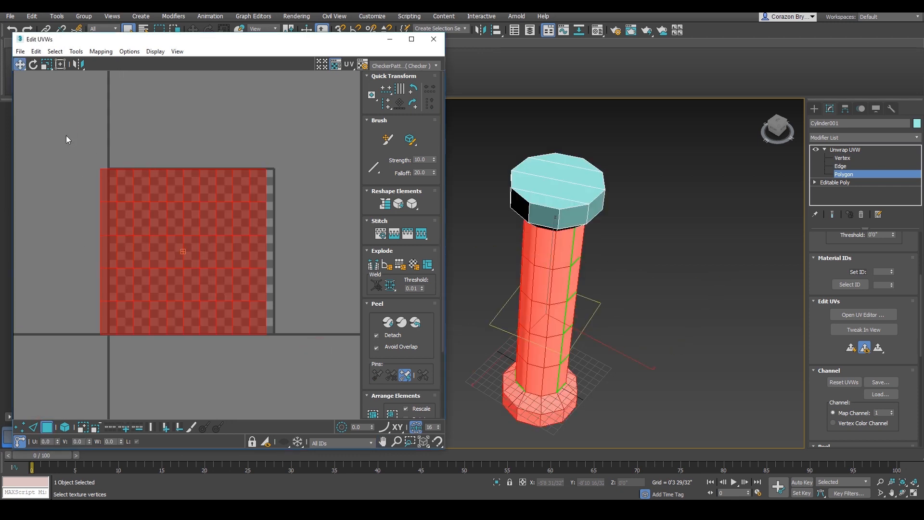
{"action": "mouse_move", "coordinate": [190, 222]}
{"action": "left_mouse_down"}
{"action": "mouse_move", "coordinate": [128, 200]}
{"action": "mouse_move", "coordinate": [177, 233]}
{"action": "left_mouse_up"}
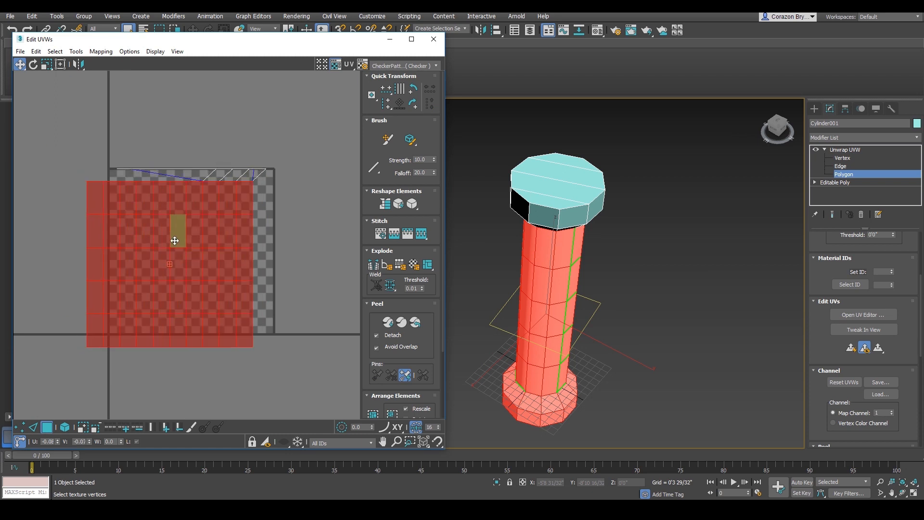
{"action": "left_click_drag", "start_coordinate": [234, 219], "coordinate": [247, 208]}
{"action": "left_click", "coordinate": [288, 166]}
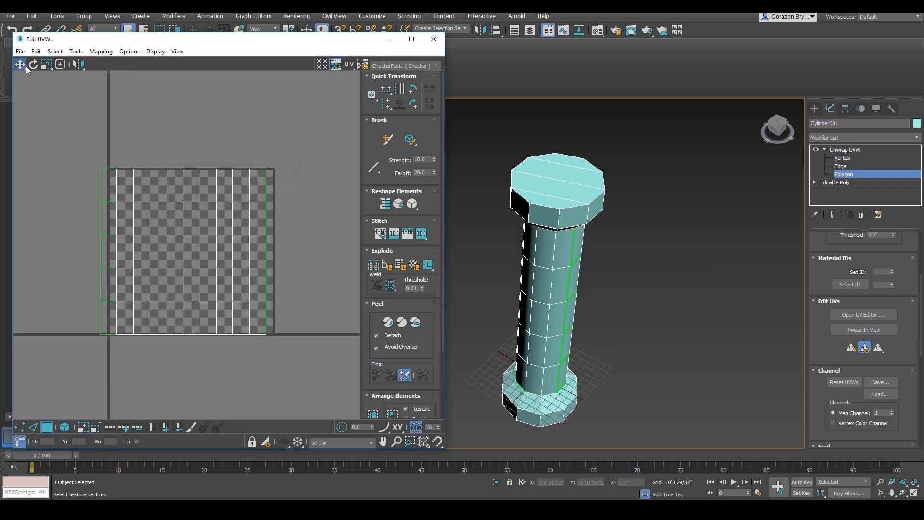
Try rotating all polygons of the UV layout, undo the rotation, and clear the selection
{"action": "left_click", "coordinate": [33, 64]}
{"action": "left_click_drag", "start_coordinate": [73, 140], "coordinate": [291, 354]}
{"action": "left_click_drag", "start_coordinate": [231, 285], "coordinate": [205, 214]}
{"action": "key", "text": "ctrl+z"}
{"action": "left_click", "coordinate": [148, 125]}
Activate the Scale tool, select all polygons of the UV layout, and clear the selection
{"action": "left_click", "coordinate": [47, 64]}
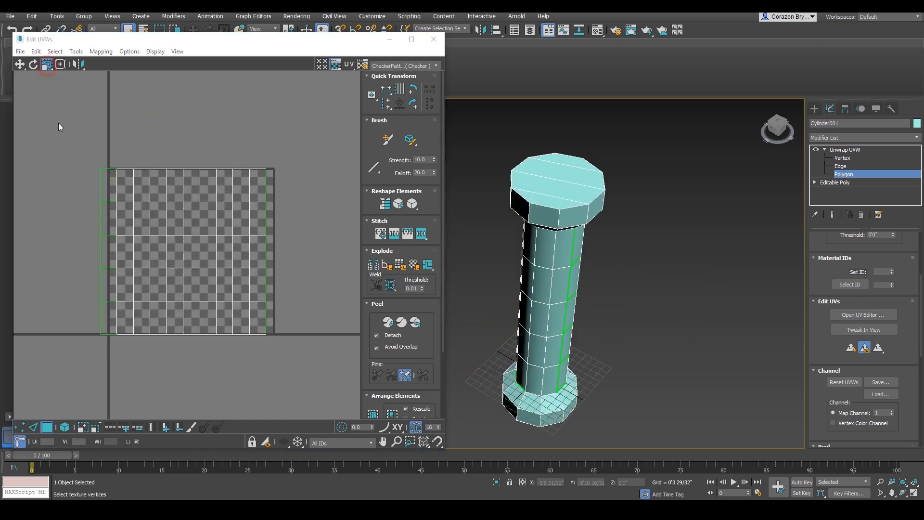
{"action": "left_click_drag", "start_coordinate": [58, 123], "coordinate": [252, 313]}
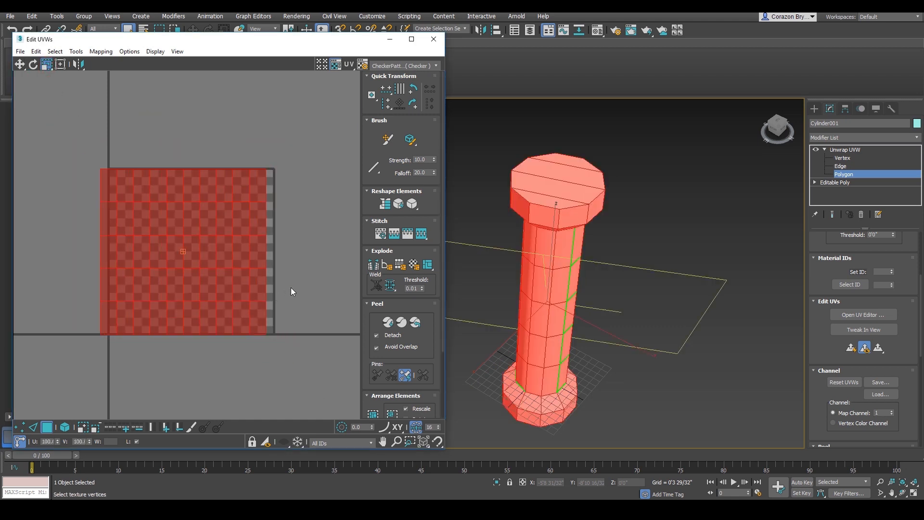
{"action": "left_click", "coordinate": [291, 289]}
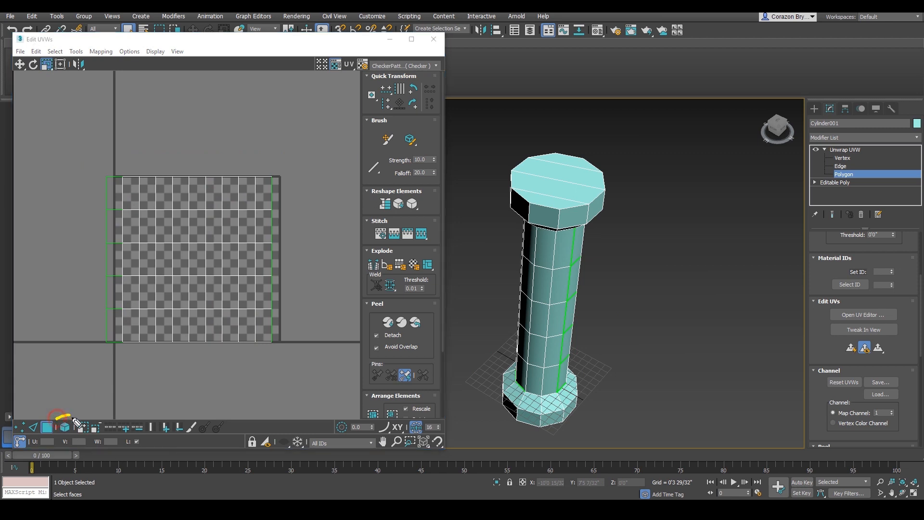
{"action": "mouse_move", "coordinate": [81, 405]}
{"action": "left_mouse_down"}
{"action": "mouse_move", "coordinate": [78, 420]}
{"action": "mouse_move", "coordinate": [102, 402]}
{"action": "left_mouse_up"}
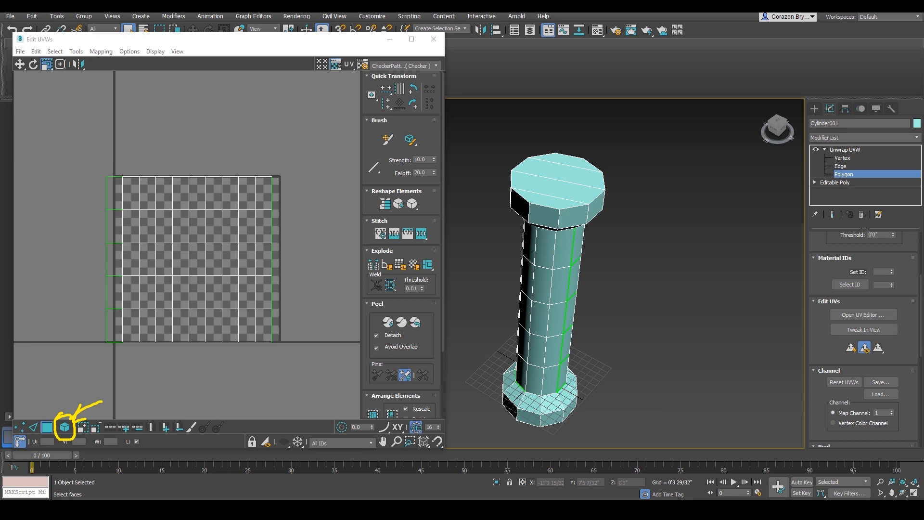
{"action": "key", "text": "Escape"}
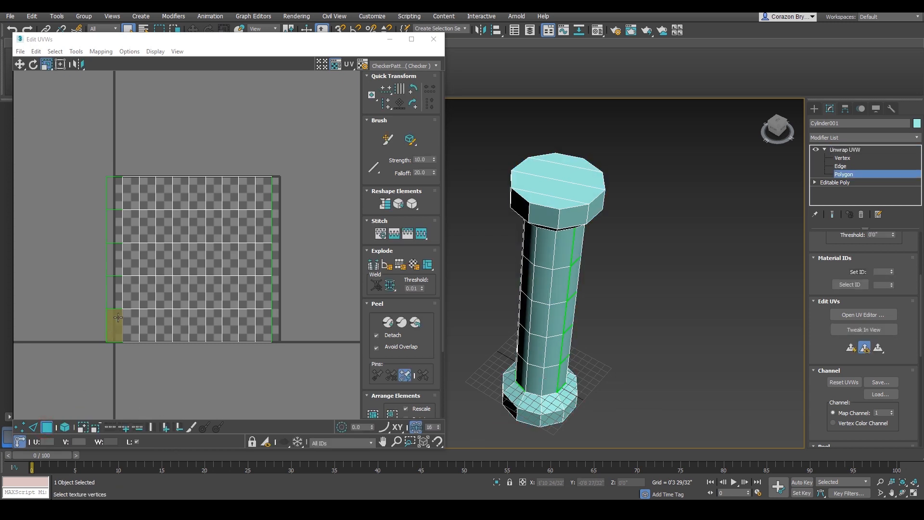
Select single polygons of the UV layout one after another and switch back to the Move tool
{"action": "left_click", "coordinate": [131, 292]}
{"action": "left_click", "coordinate": [181, 262]}
{"action": "left_click", "coordinate": [197, 322]}
{"action": "left_click", "coordinate": [169, 322]}
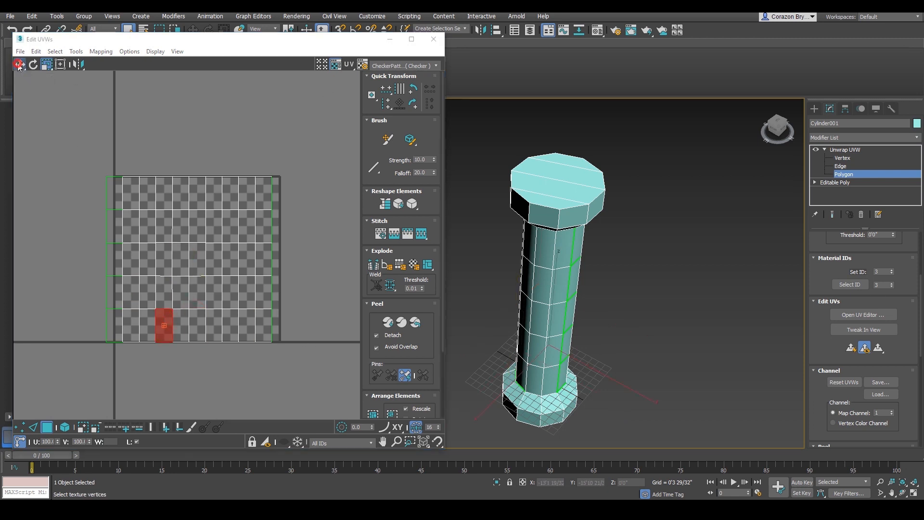
{"action": "left_click", "coordinate": [19, 64]}
{"action": "left_click", "coordinate": [197, 259]}
{"action": "left_click", "coordinate": [230, 292]}
Compare single selected UV polygons with the matching faces around the column's shaft, and clear the selection
{"action": "middle_click_drag", "start_coordinate": [607, 360], "coordinate": [589, 359], "text": "alt"}
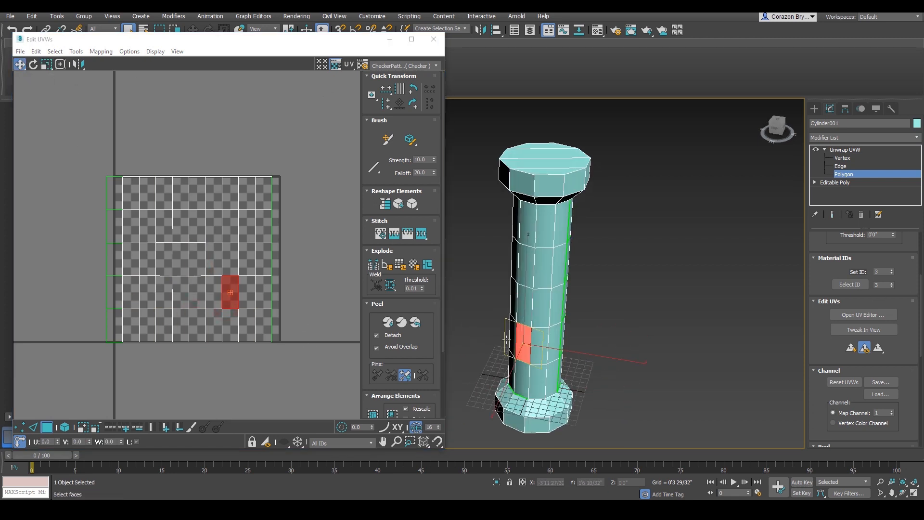
{"action": "left_click", "coordinate": [197, 323]}
{"action": "mouse_move", "coordinate": [532, 356]}
{"action": "middle_mouse_down", "text": "alt"}
{"action": "mouse_move", "coordinate": [545, 350]}
{"action": "mouse_move", "coordinate": [517, 358]}
{"action": "middle_mouse_up", "text": "alt"}
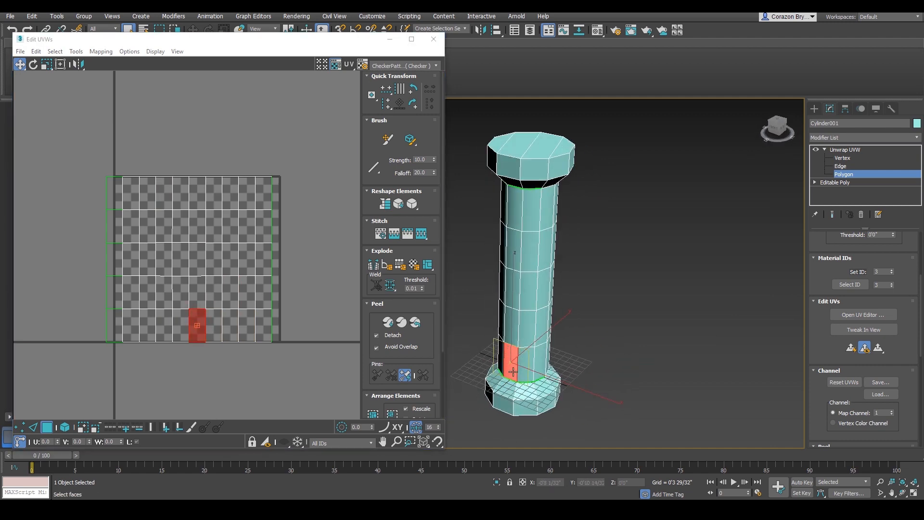
{"action": "left_click", "coordinate": [549, 323]}
{"action": "middle_click_drag", "start_coordinate": [606, 322], "coordinate": [511, 337], "text": "alt"}
{"action": "scroll", "coordinate": [554, 326], "scroll_direction": "up", "scroll_amount": 4}
{"action": "left_click", "coordinate": [264, 345]}
{"action": "middle_click_drag", "start_coordinate": [238, 369], "coordinate": [232, 369]}
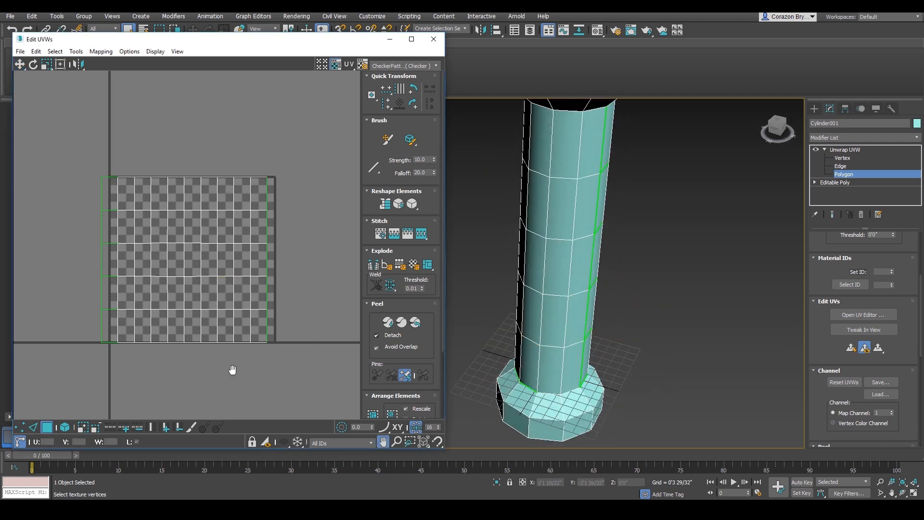
Select two single polygons in the second row of the UV layout, select all polygons, and clear the selection
{"action": "left_click", "coordinate": [175, 228]}
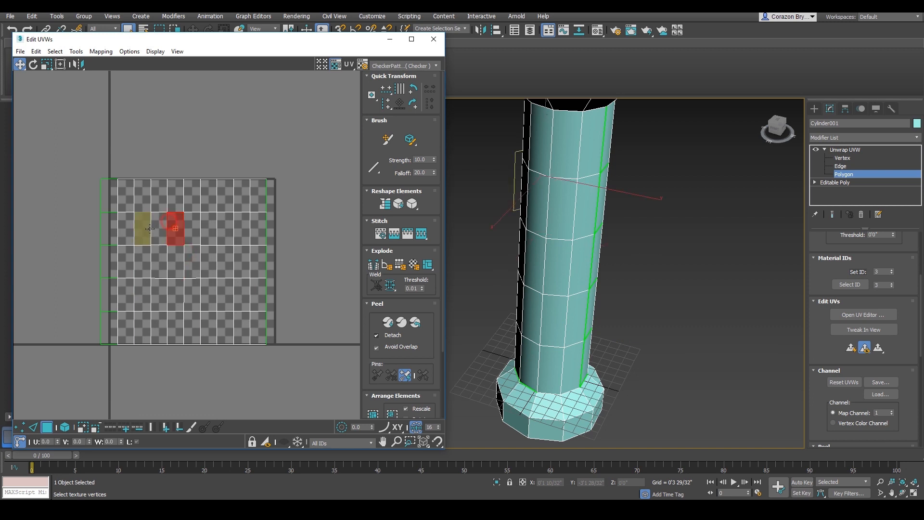
{"action": "left_click", "coordinate": [148, 228]}
{"action": "middle_click_drag", "start_coordinate": [254, 328], "coordinate": [258, 335]}
{"action": "scroll", "coordinate": [256, 334], "scroll_direction": "down", "scroll_amount": 2}
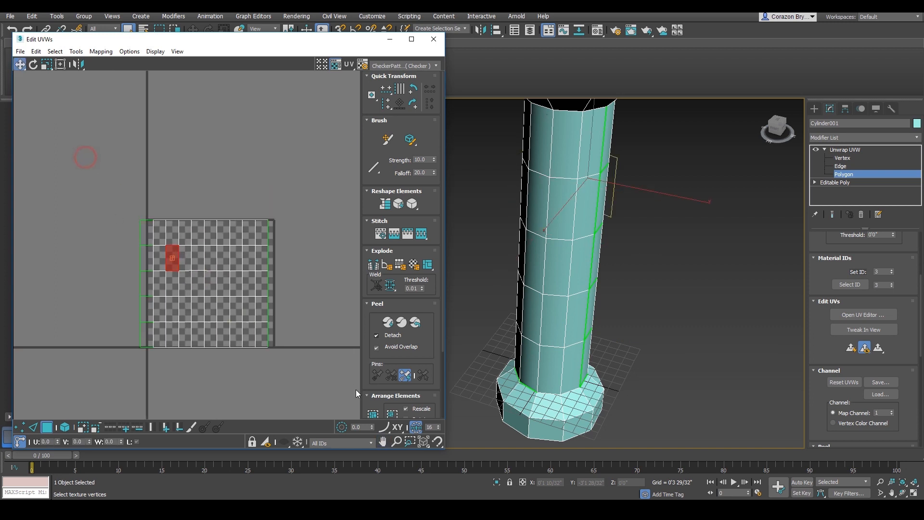
{"action": "key", "text": "ctrl+a"}
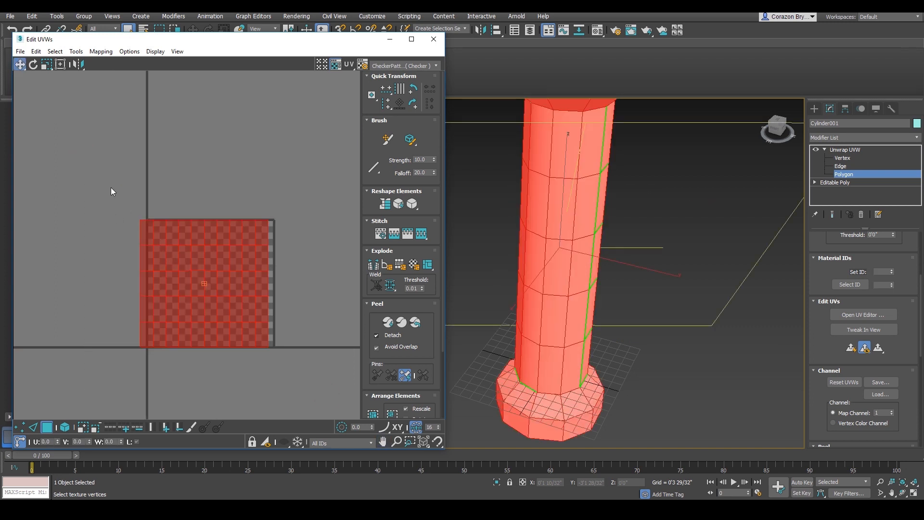
{"action": "left_click", "coordinate": [306, 375]}
Try selecting an area of the UV layout and removing some polygons from the selection, and clear it
{"action": "left_click_drag", "start_coordinate": [97, 173], "coordinate": [238, 312]}
{"action": "left_click_drag", "start_coordinate": [96, 266], "coordinate": [147, 310], "text": "alt"}
{"action": "left_click", "coordinate": [198, 388], "text": "alt"}
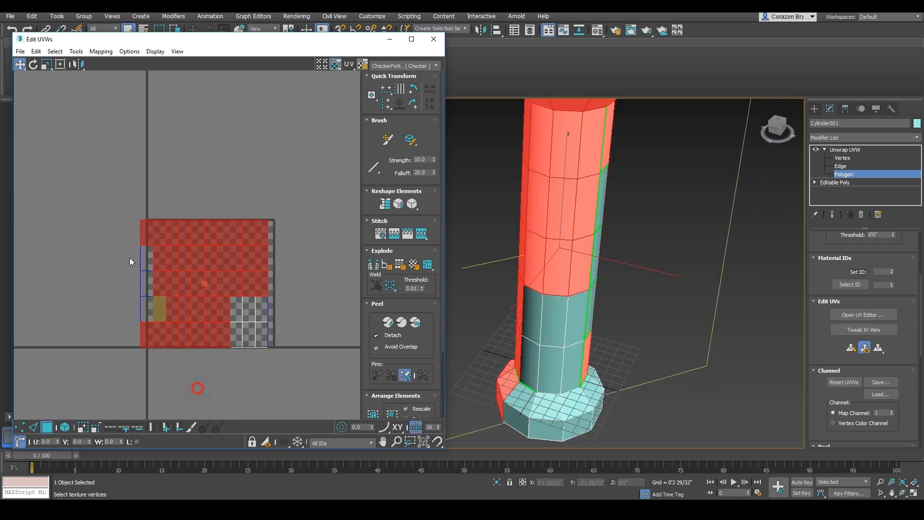
{"action": "left_click_drag", "start_coordinate": [95, 186], "coordinate": [198, 260]}
{"action": "left_click", "coordinate": [311, 329]}
{"action": "middle_click_drag", "start_coordinate": [288, 327], "coordinate": [283, 321]}
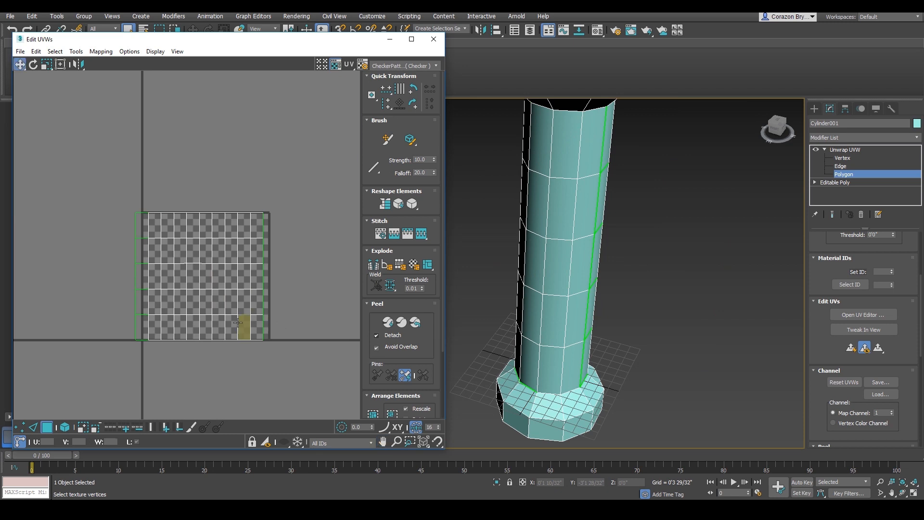
{"action": "scroll", "coordinate": [237, 322], "scroll_direction": "up", "scroll_amount": 2}
{"action": "scroll", "coordinate": [282, 307], "scroll_direction": "down", "scroll_amount": 2}
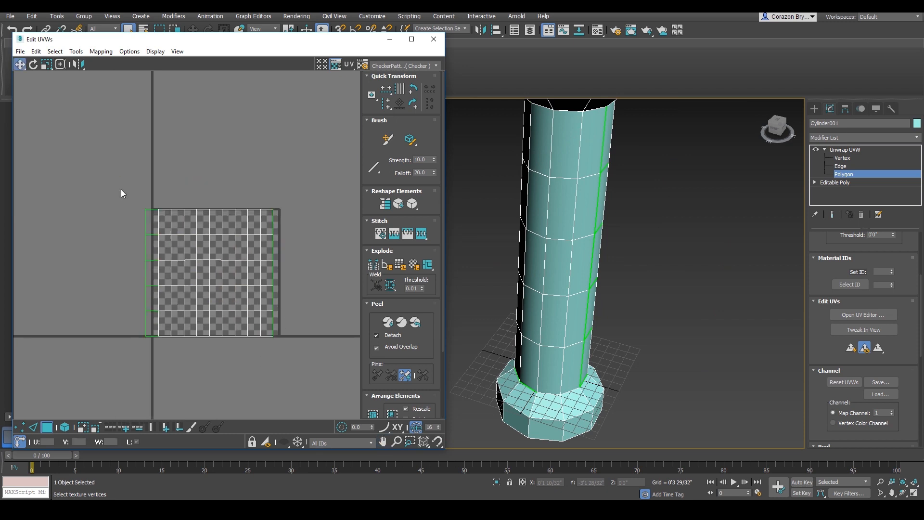
{"action": "middle_click_drag", "start_coordinate": [210, 333], "coordinate": [197, 325]}
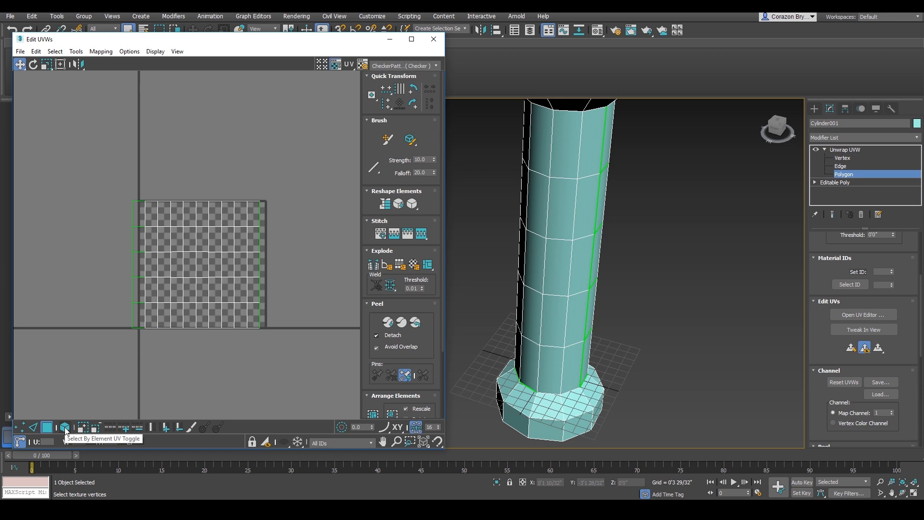
Turn on Select By Element UV Toggle and select the whole UV element from one of its polygons
{"action": "left_click", "coordinate": [66, 428]}
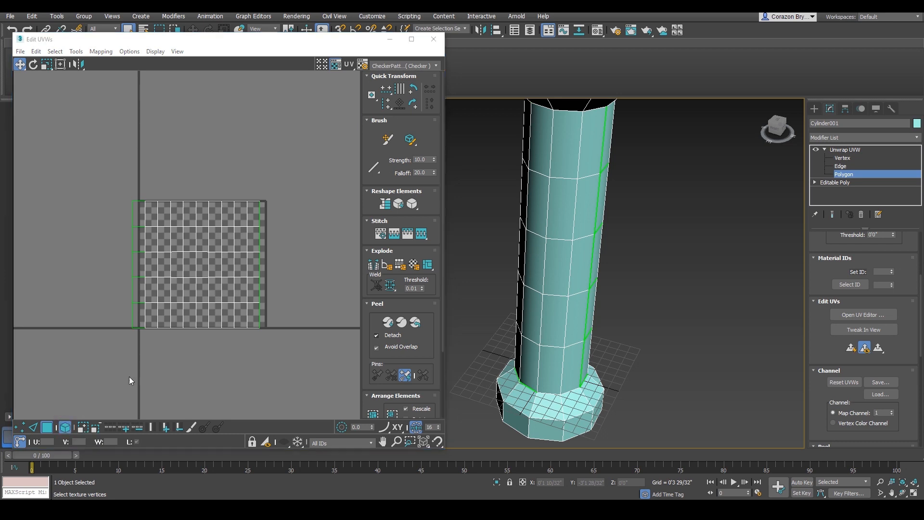
{"action": "left_click", "coordinate": [246, 308]}
{"action": "left_click", "coordinate": [285, 363]}
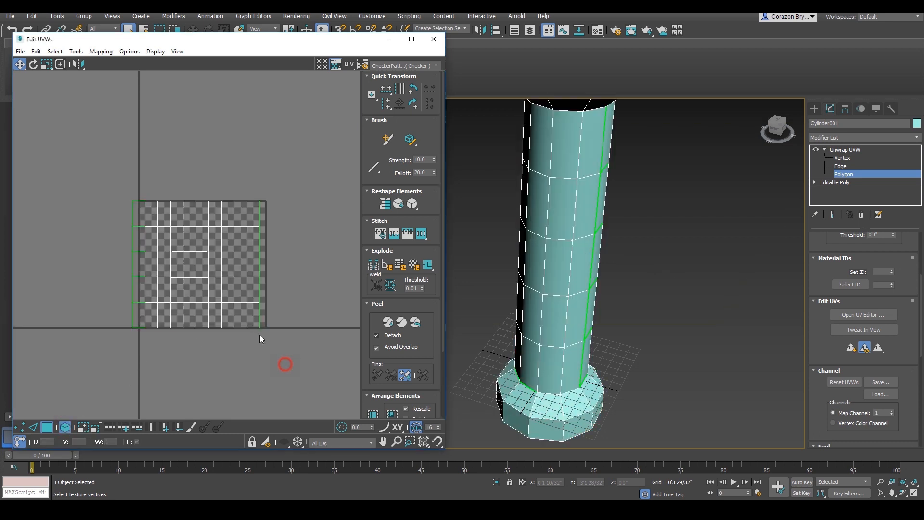
{"action": "left_click", "coordinate": [245, 304]}
{"action": "middle_click_drag", "start_coordinate": [249, 334], "coordinate": [290, 358]}
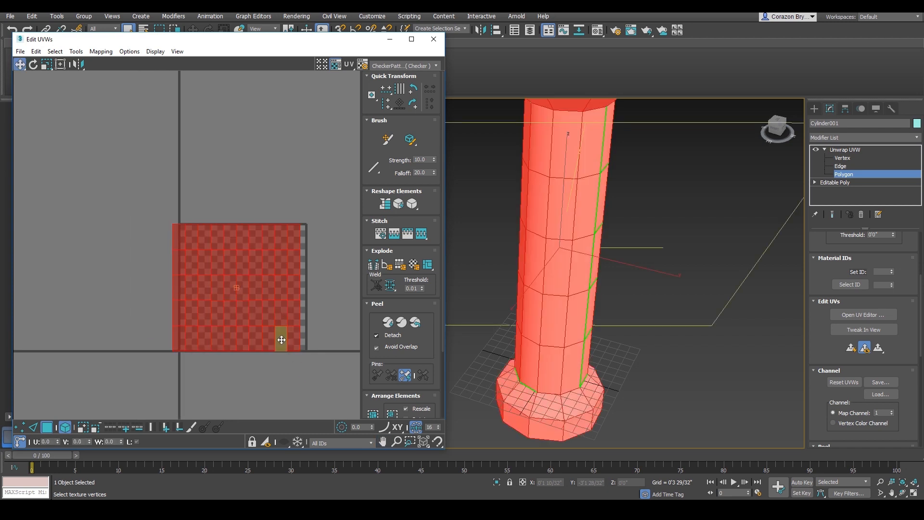
Move the whole UV element out of the checkered tile into the empty space on its left side
{"action": "mouse_move", "coordinate": [284, 347]}
{"action": "left_mouse_down"}
{"action": "mouse_move", "coordinate": [170, 311]}
{"action": "mouse_move", "coordinate": [175, 342]}
{"action": "mouse_move", "coordinate": [281, 339]}
{"action": "left_mouse_up"}
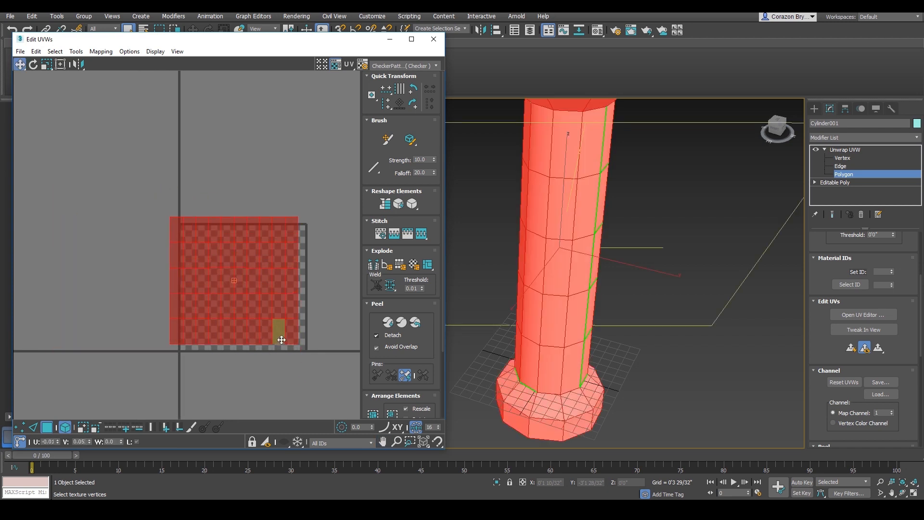
{"action": "left_click", "coordinate": [279, 388]}
{"action": "left_click", "coordinate": [289, 341]}
{"action": "left_click_drag", "start_coordinate": [289, 340], "coordinate": [164, 337]}
{"action": "middle_click_drag", "start_coordinate": [233, 332], "coordinate": [203, 342]}
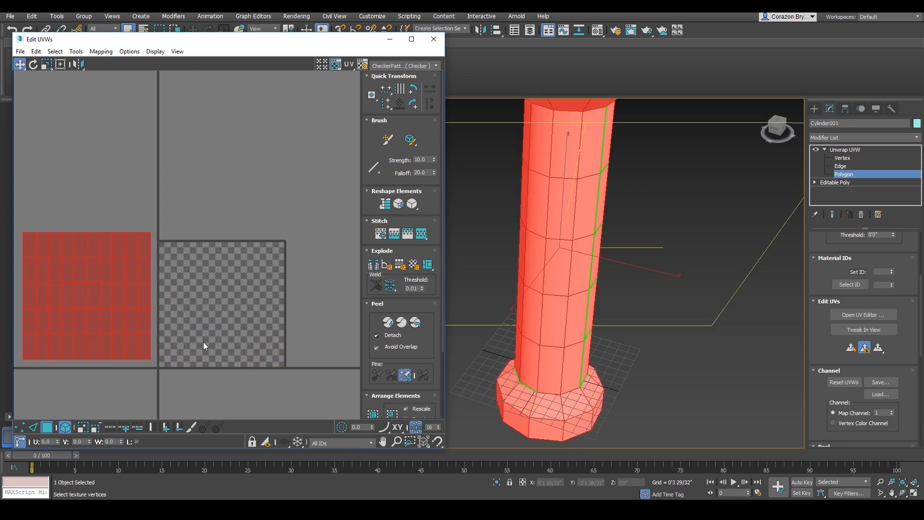
Examine the emptied checkered UV tile beside the moved element, and clear the selection
{"action": "scroll", "coordinate": [203, 342], "scroll_direction": "up", "scroll_amount": 2}
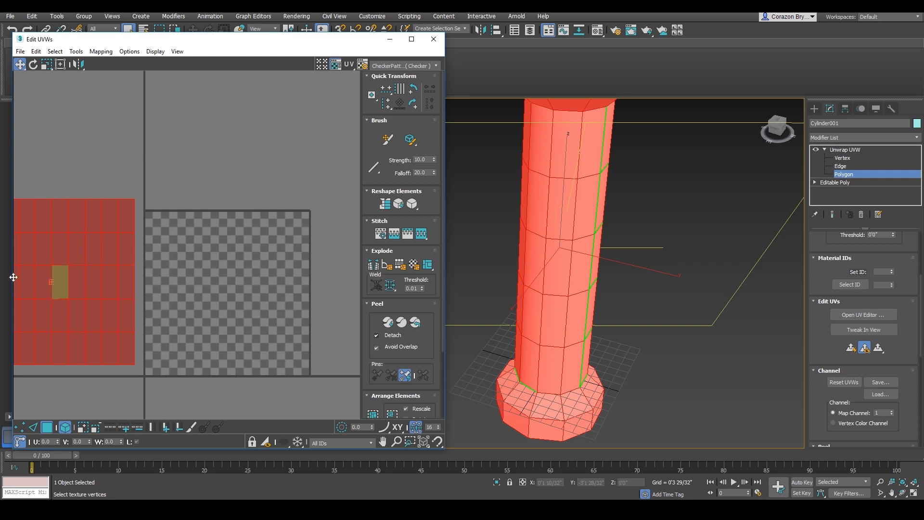
{"action": "middle_click_drag", "start_coordinate": [173, 328], "coordinate": [96, 315]}
{"action": "scroll", "coordinate": [114, 292], "scroll_direction": "up", "scroll_amount": 2}
{"action": "middle_click_drag", "start_coordinate": [155, 322], "coordinate": [133, 299]}
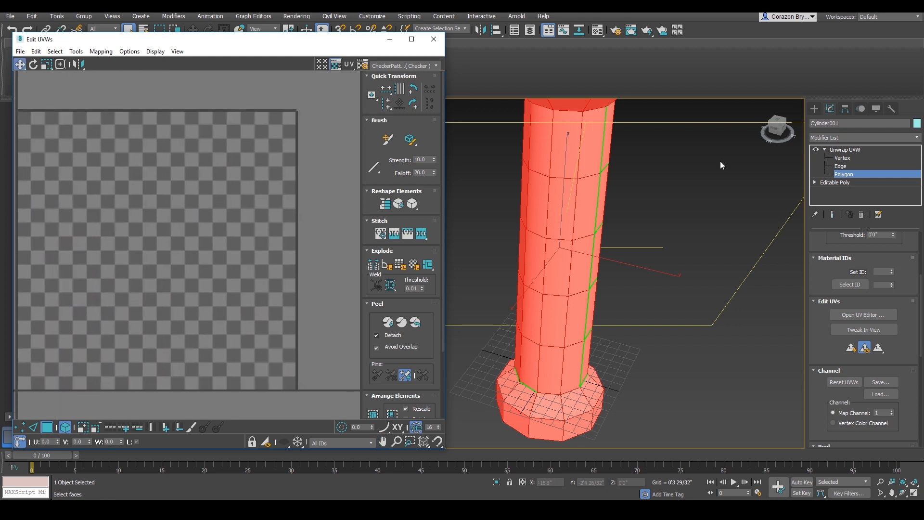
{"action": "middle_click_drag", "start_coordinate": [208, 215], "coordinate": [233, 218]}
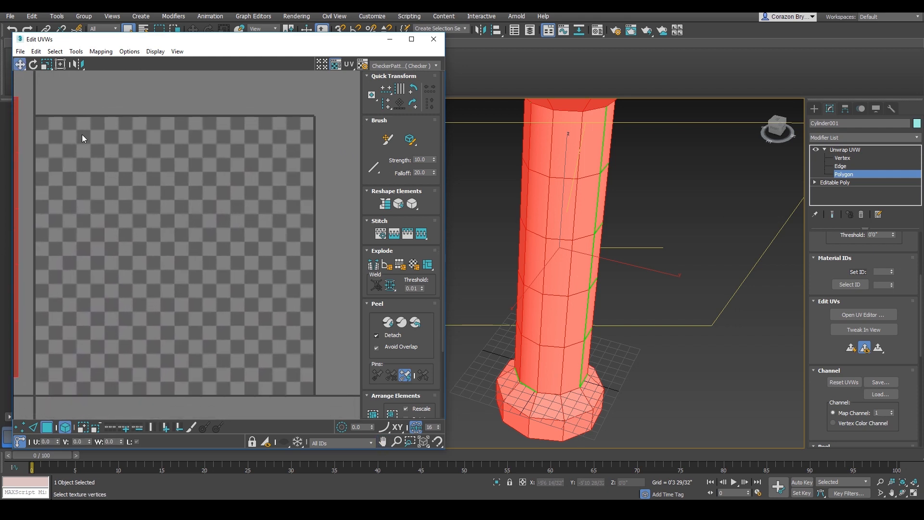
{"action": "scroll", "coordinate": [260, 239], "scroll_direction": "down", "scroll_amount": 3}
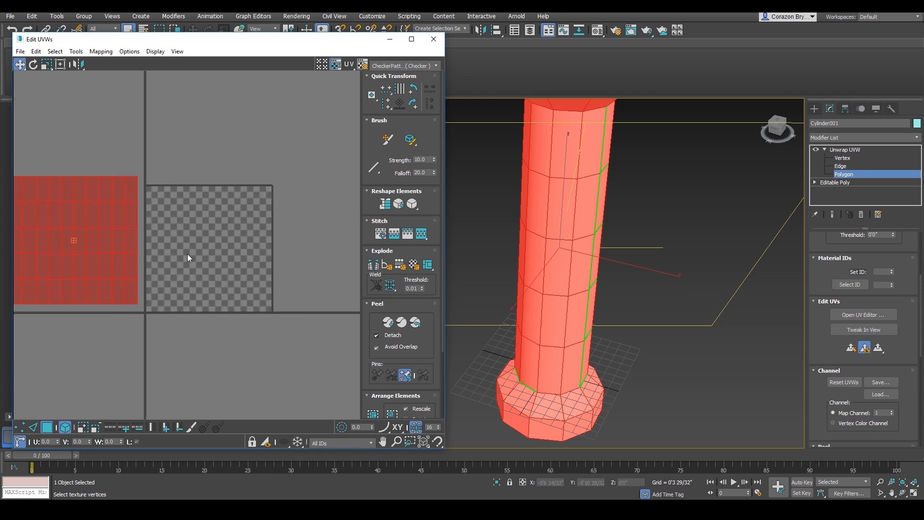
{"action": "middle_click_drag", "start_coordinate": [187, 255], "coordinate": [235, 249]}
{"action": "left_click", "coordinate": [156, 230]}
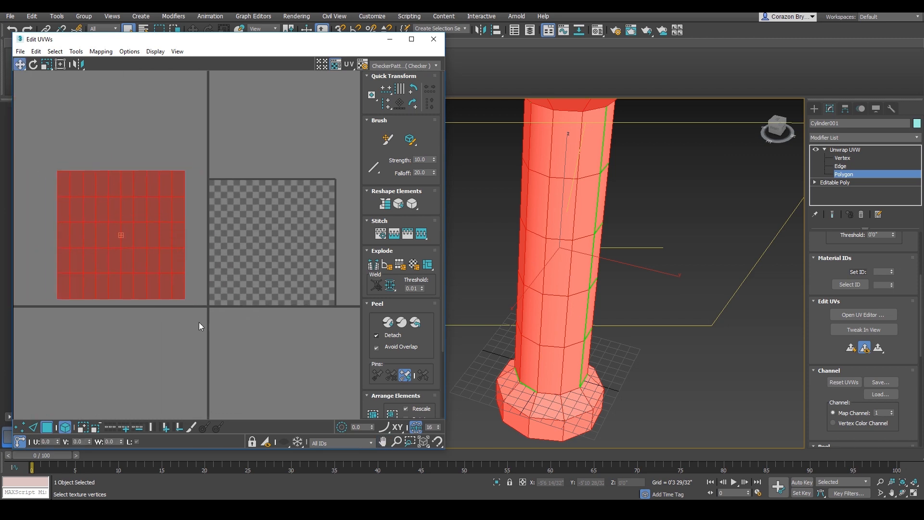
{"action": "left_click", "coordinate": [221, 365]}
{"action": "mouse_move", "coordinate": [221, 335]}
{"action": "middle_mouse_down"}
{"action": "mouse_move", "coordinate": [200, 339]}
{"action": "mouse_move", "coordinate": [210, 338]}
{"action": "middle_mouse_up"}
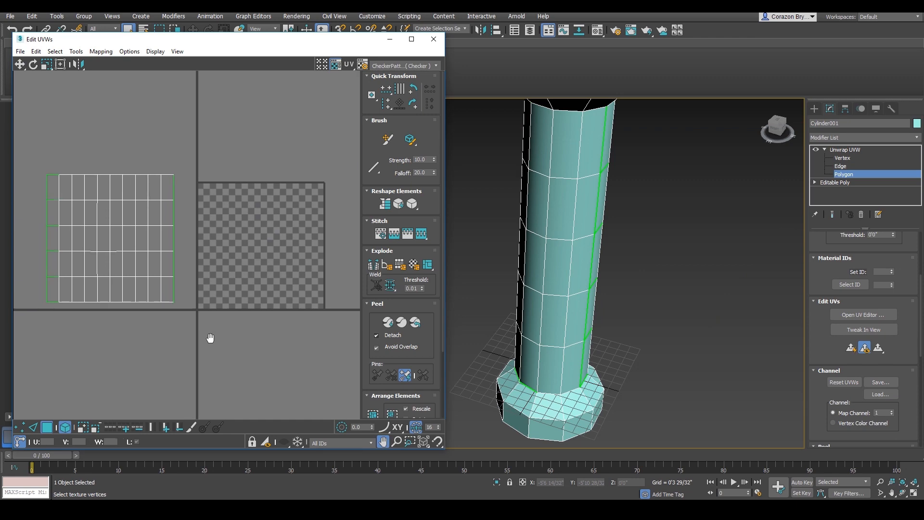
Examine the green map seams along the column's shaft and under its capital from several angles
{"action": "middle_click_drag", "start_coordinate": [661, 271], "coordinate": [661, 312]}
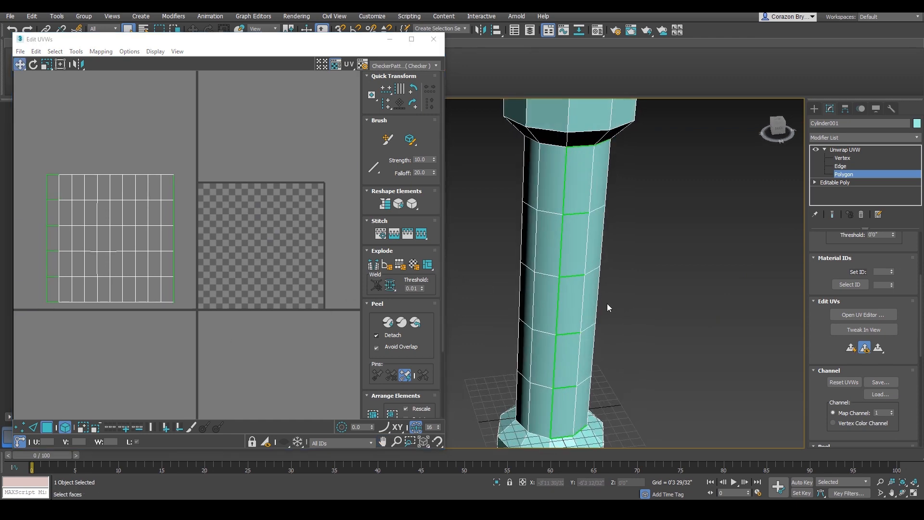
{"action": "scroll", "coordinate": [562, 284], "scroll_direction": "down", "scroll_amount": 3}
{"action": "left_click", "coordinate": [129, 238]}
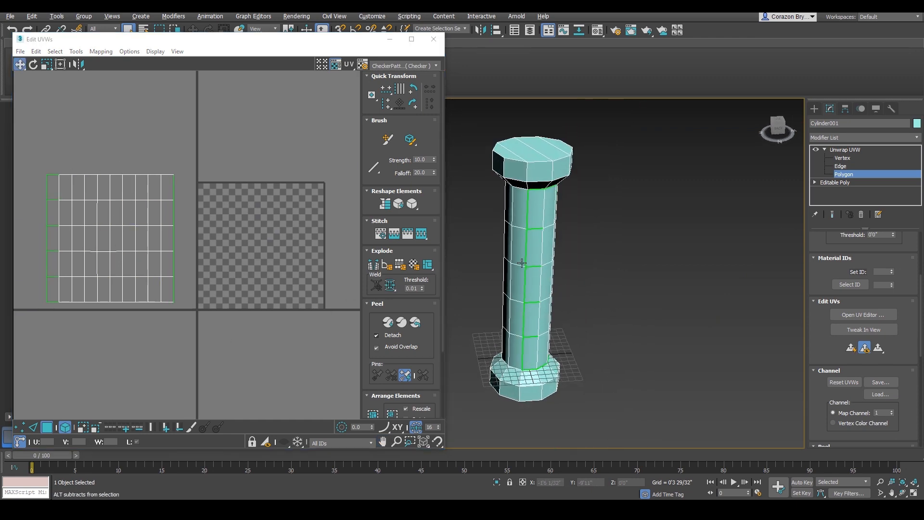
{"action": "scroll", "coordinate": [583, 247], "scroll_direction": "up", "scroll_amount": 3}
{"action": "middle_click_drag", "start_coordinate": [572, 249], "coordinate": [598, 157], "text": "alt"}
{"action": "scroll", "coordinate": [601, 278], "scroll_direction": "down", "scroll_amount": 3}
{"action": "scroll", "coordinate": [599, 270], "scroll_direction": "up", "scroll_amount": 4}
{"action": "scroll", "coordinate": [579, 256], "scroll_direction": "up", "scroll_amount": 4}
{"action": "scroll", "coordinate": [574, 252], "scroll_direction": "down", "scroll_amount": 2}
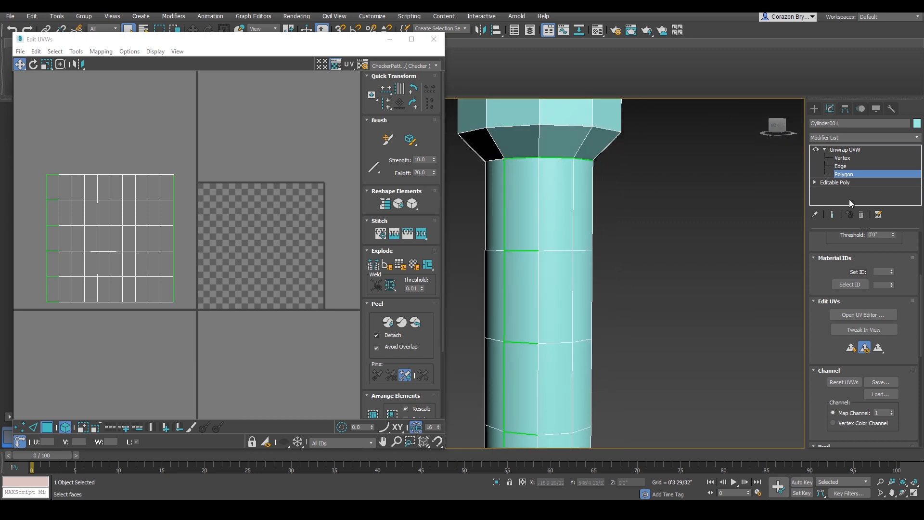
{"action": "middle_click_drag", "start_coordinate": [631, 212], "coordinate": [607, 169], "text": "alt"}
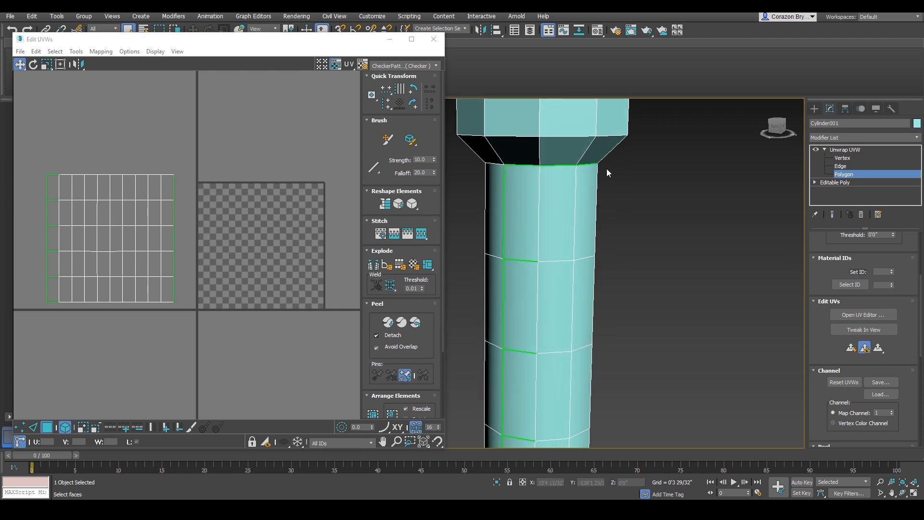
{"action": "middle_click_drag", "start_coordinate": [526, 294], "coordinate": [571, 369]}
{"action": "scroll", "coordinate": [545, 223], "scroll_direction": "down", "scroll_amount": 3}
{"action": "scroll", "coordinate": [567, 371], "scroll_direction": "up", "scroll_amount": 3}
{"action": "scroll", "coordinate": [575, 313], "scroll_direction": "down", "scroll_amount": 3}
{"action": "mouse_move", "coordinate": [575, 285]}
{"action": "middle_mouse_down"}
{"action": "mouse_move", "coordinate": [575, 332]}
{"action": "mouse_move", "coordinate": [571, 284]}
{"action": "middle_mouse_up"}
{"action": "middle_click_drag", "start_coordinate": [572, 262], "coordinate": [576, 332]}
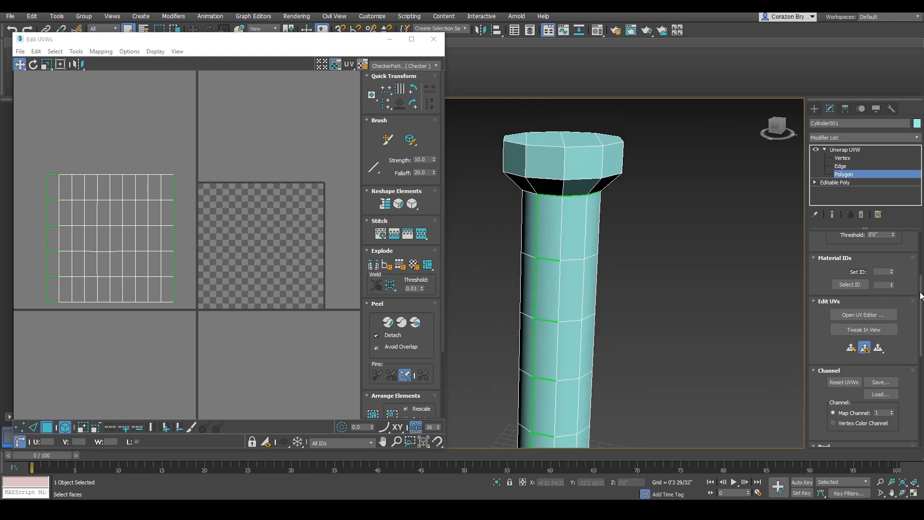
Toggle the Map Seams display to compare the column with and without its green seams, and leave it turned off
{"action": "mouse_move", "coordinate": [923, 292]}
{"action": "left_mouse_down"}
{"action": "mouse_move", "coordinate": [920, 241]}
{"action": "mouse_move", "coordinate": [923, 277]}
{"action": "left_mouse_up"}
{"action": "scroll", "coordinate": [912, 388], "scroll_direction": "down", "scroll_amount": 3}
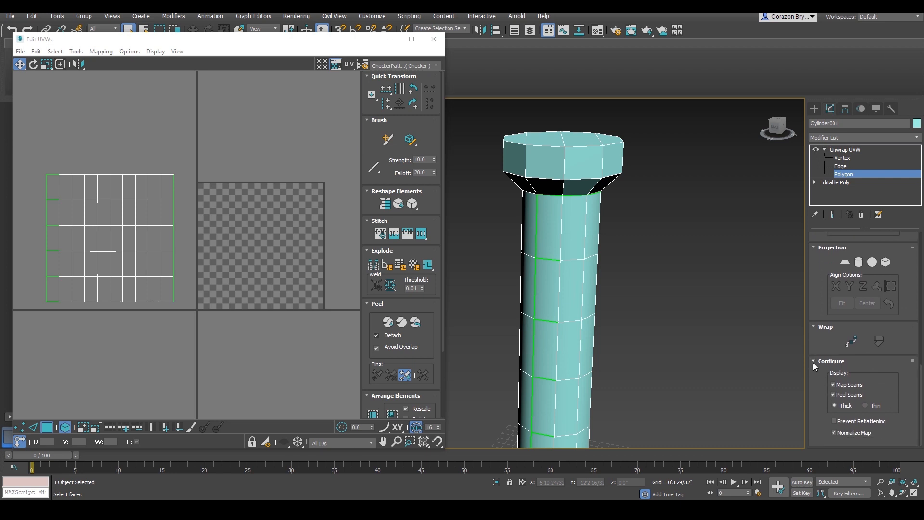
{"action": "left_click", "coordinate": [834, 385]}
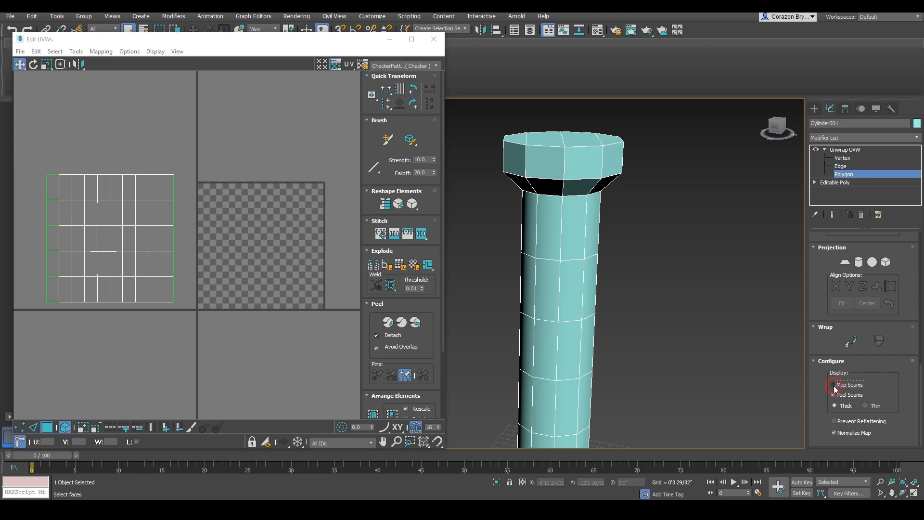
{"action": "left_click", "coordinate": [834, 385]}
{"action": "left_click", "coordinate": [833, 385]}
{"action": "left_click", "coordinate": [833, 385]}
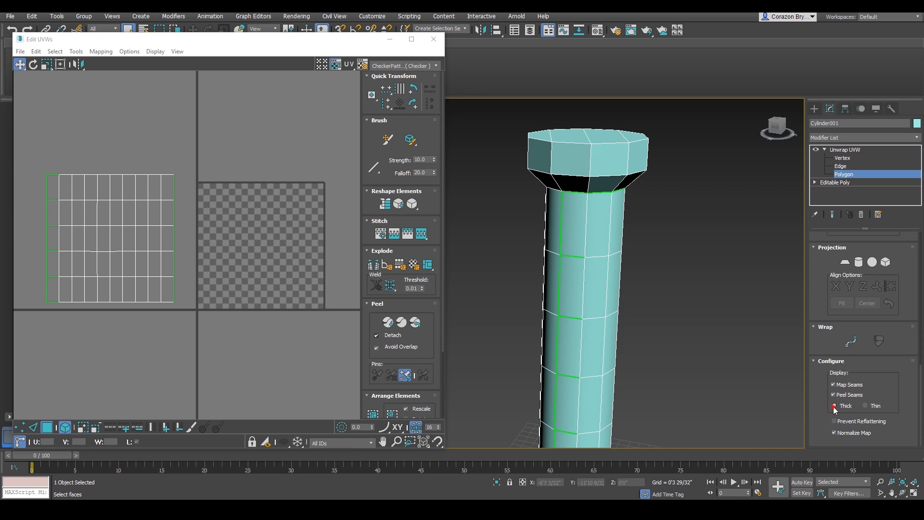
{"action": "scroll", "coordinate": [578, 214], "scroll_direction": "up", "scroll_amount": 3}
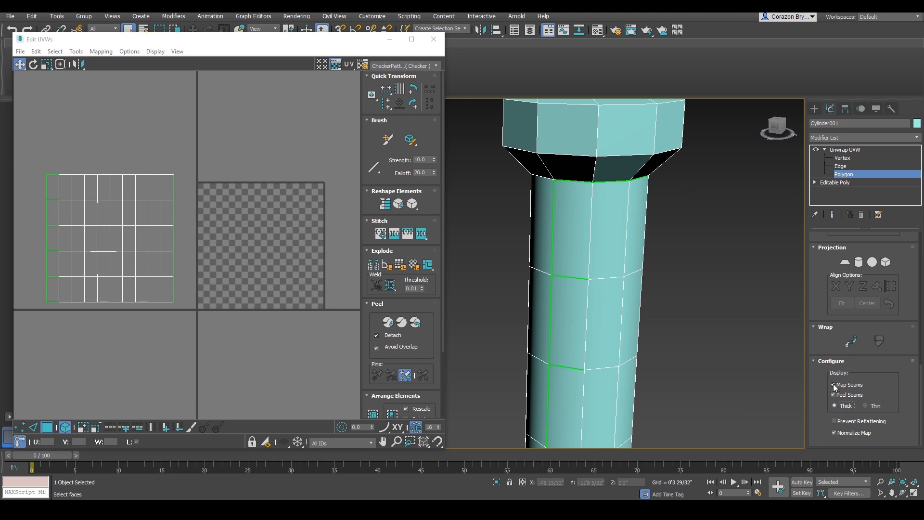
{"action": "left_click", "coordinate": [833, 385]}
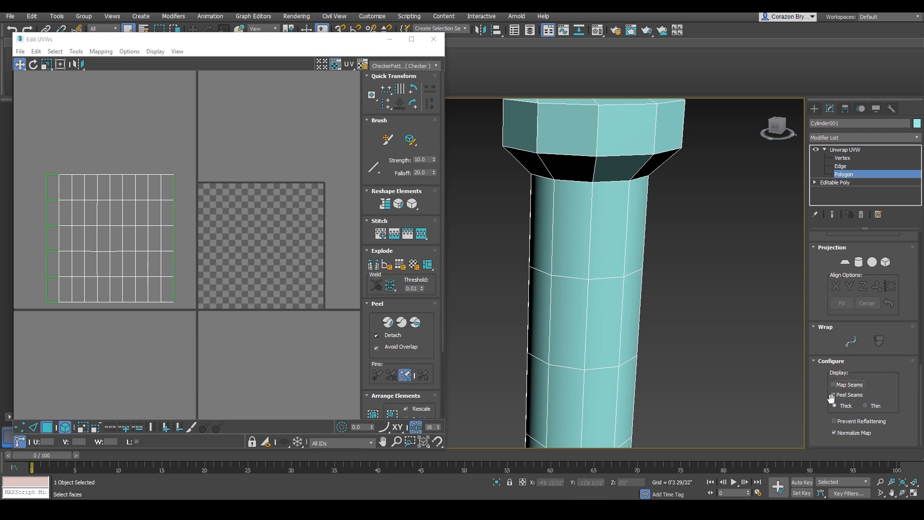
Examine the column's capital, shaft and base without map seams, and bring the whole column into view
{"action": "middle_click_drag", "start_coordinate": [693, 362], "coordinate": [651, 339], "text": "alt"}
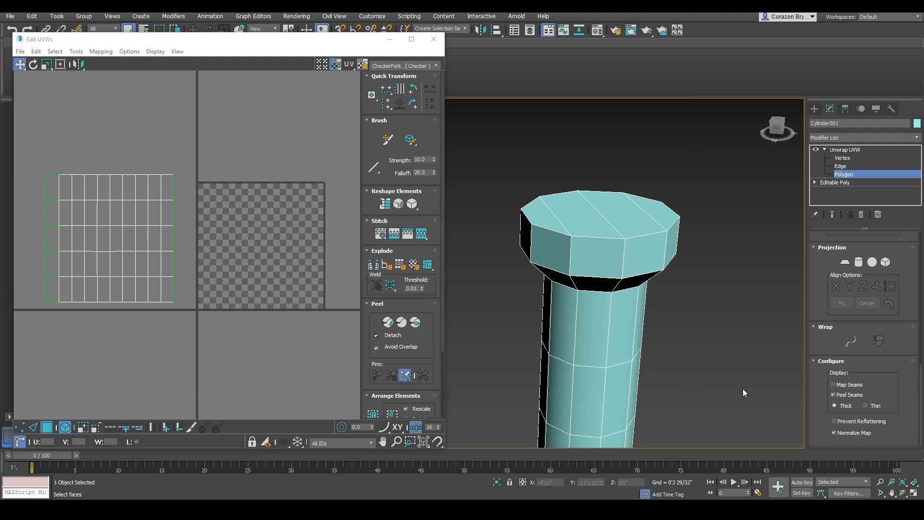
{"action": "middle_click_drag", "start_coordinate": [687, 341], "coordinate": [626, 229], "text": "alt"}
{"action": "scroll", "coordinate": [679, 336], "scroll_direction": "up", "scroll_amount": 3}
{"action": "scroll", "coordinate": [675, 345], "scroll_direction": "down", "scroll_amount": 5}
{"action": "scroll", "coordinate": [626, 229], "scroll_direction": "down", "scroll_amount": 2}
{"action": "scroll", "coordinate": [625, 275], "scroll_direction": "up", "scroll_amount": 2}
{"action": "middle_click_drag", "start_coordinate": [625, 275], "coordinate": [645, 285], "text": "alt"}
{"action": "middle_click_drag", "start_coordinate": [645, 285], "coordinate": [683, 310]}
{"action": "middle_click_drag", "start_coordinate": [648, 262], "coordinate": [645, 291], "text": "ctrl+alt"}
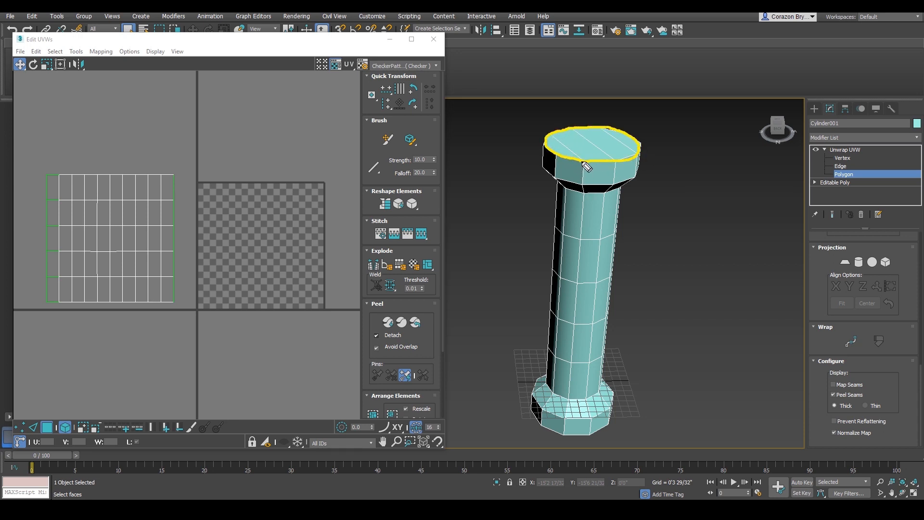
{"action": "left_click_drag", "start_coordinate": [584, 161], "coordinate": [563, 436]}
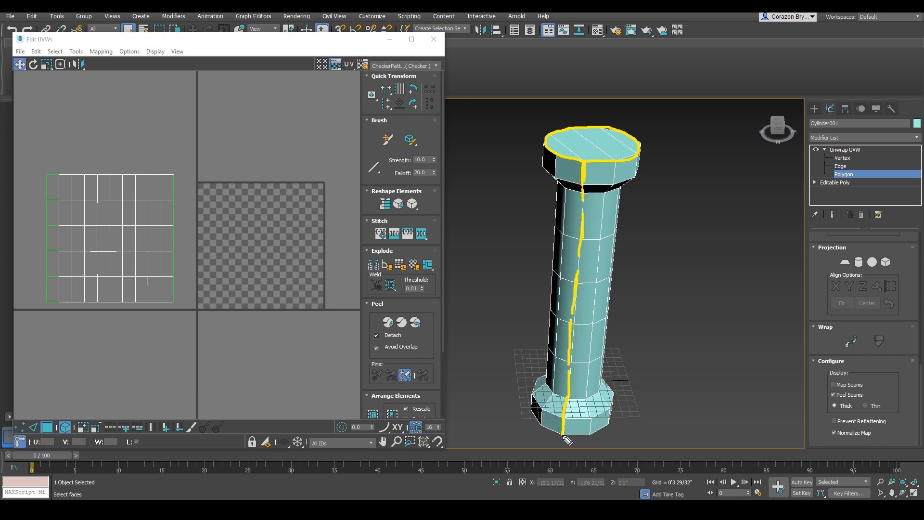
{"action": "mouse_move", "coordinate": [530, 407]}
{"action": "left_mouse_down"}
{"action": "mouse_move", "coordinate": [542, 426]}
{"action": "mouse_move", "coordinate": [588, 436]}
{"action": "mouse_move", "coordinate": [613, 419]}
{"action": "left_mouse_up"}
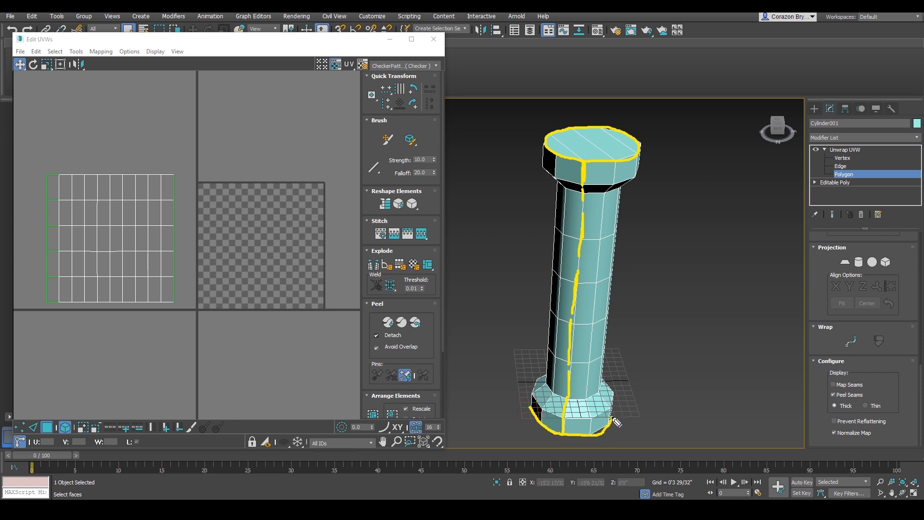
{"action": "mouse_move", "coordinate": [624, 272]}
{"action": "left_mouse_down"}
{"action": "mouse_move", "coordinate": [683, 279]}
{"action": "mouse_move", "coordinate": [675, 289]}
{"action": "left_mouse_up"}
{"action": "mouse_move", "coordinate": [741, 247]}
{"action": "left_mouse_down"}
{"action": "mouse_move", "coordinate": [771, 235]}
{"action": "mouse_move", "coordinate": [760, 250]}
{"action": "mouse_move", "coordinate": [708, 249]}
{"action": "mouse_move", "coordinate": [696, 312]}
{"action": "mouse_move", "coordinate": [741, 338]}
{"action": "mouse_move", "coordinate": [743, 371]}
{"action": "mouse_move", "coordinate": [809, 251]}
{"action": "mouse_move", "coordinate": [809, 332]}
{"action": "mouse_move", "coordinate": [759, 335]}
{"action": "left_mouse_up"}
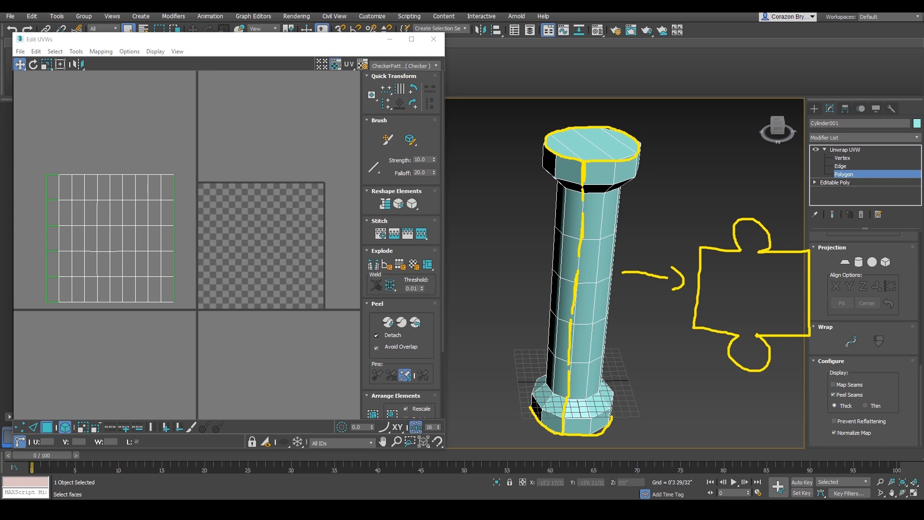
{"action": "key", "text": "Escape"}
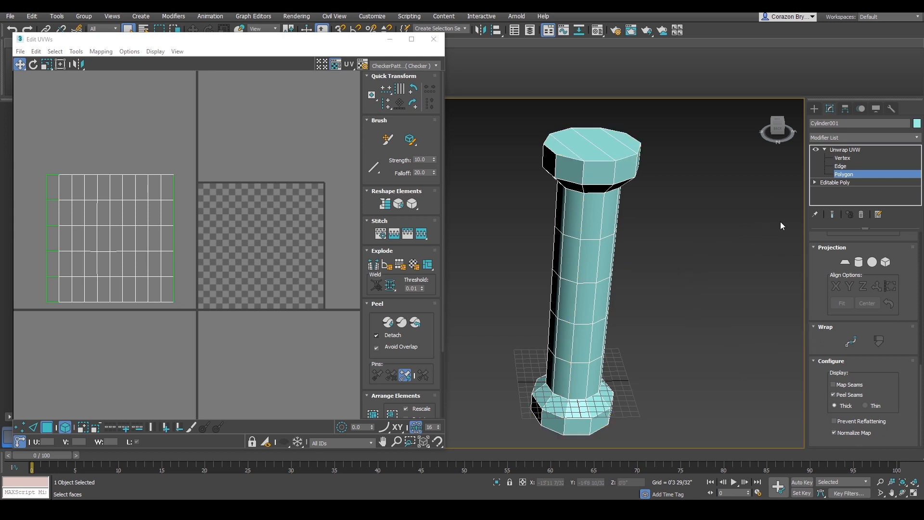
Switch to Edge level and select all the rim edges around the column's top cap
{"action": "scroll", "coordinate": [631, 212], "scroll_direction": "up", "scroll_amount": 3}
{"action": "middle_click_drag", "start_coordinate": [631, 212], "coordinate": [669, 332]}
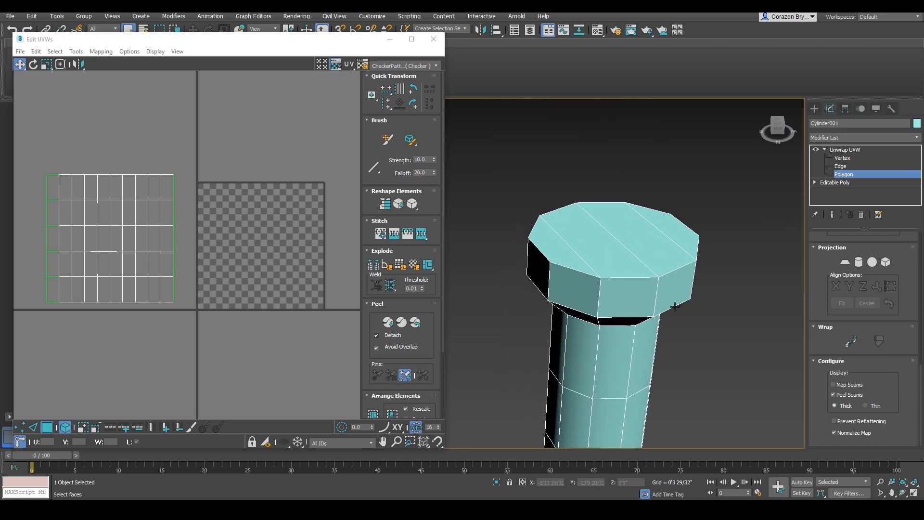
{"action": "left_click", "coordinate": [841, 167]}
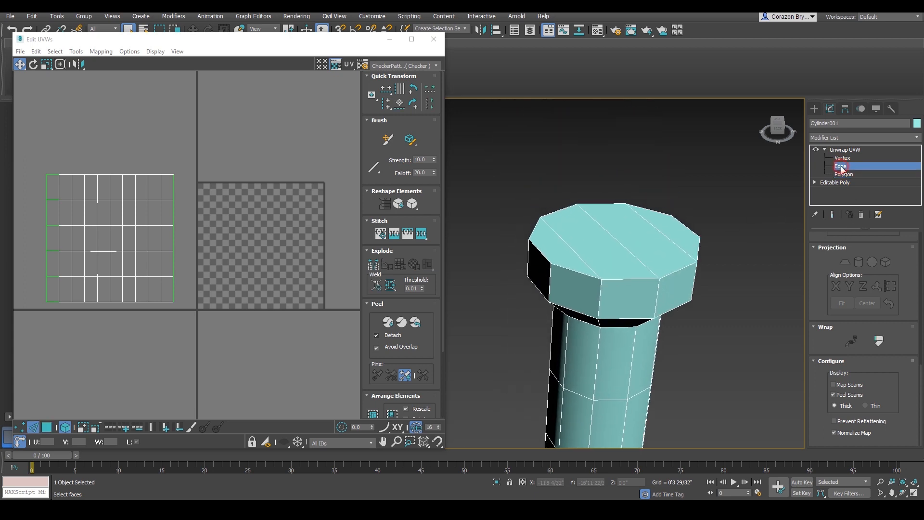
{"action": "scroll", "coordinate": [574, 270], "scroll_direction": "up", "scroll_amount": 3}
{"action": "double_click", "coordinate": [626, 263]}
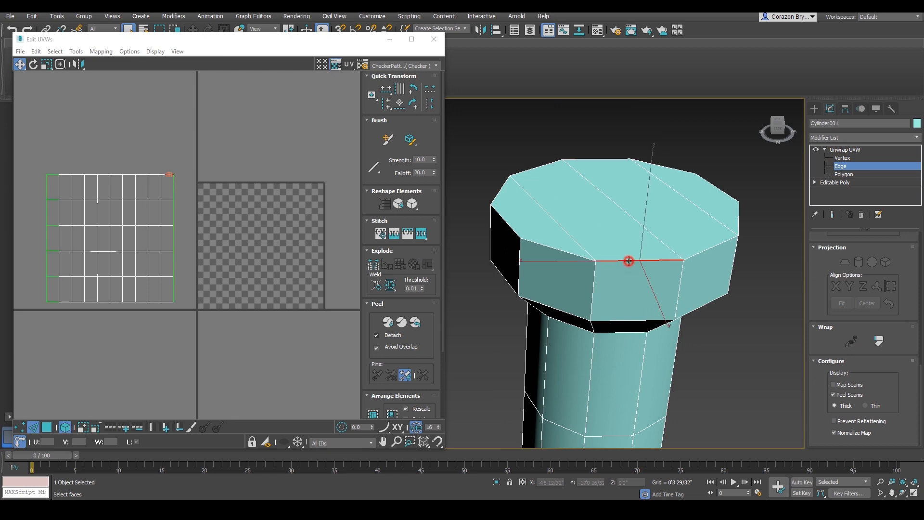
{"action": "middle_click_drag", "start_coordinate": [680, 280], "coordinate": [603, 265], "text": "alt"}
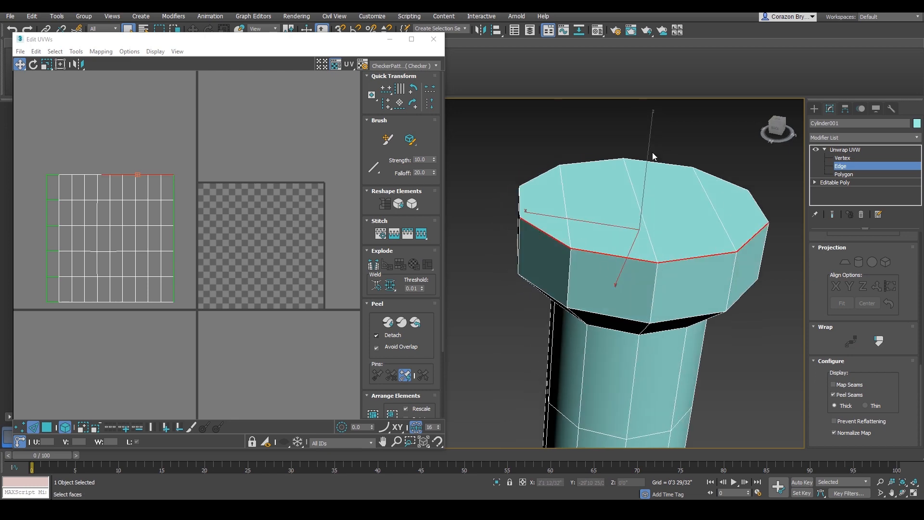
{"action": "middle_click_drag", "start_coordinate": [652, 152], "coordinate": [645, 259], "text": "alt"}
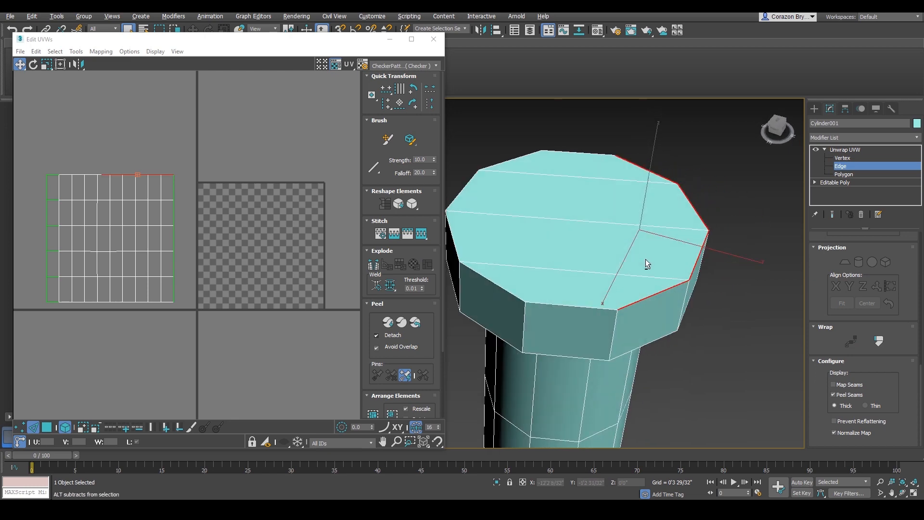
{"action": "double_click", "coordinate": [514, 299]}
{"action": "middle_click_drag", "start_coordinate": [515, 299], "coordinate": [614, 293], "text": "alt"}
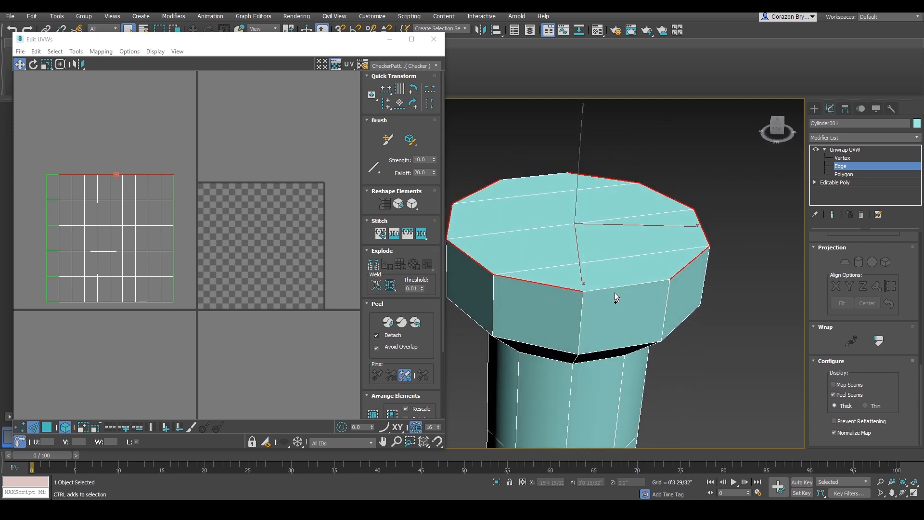
{"action": "mouse_move", "coordinate": [540, 173]}
{"action": "middle_mouse_down", "text": "alt"}
{"action": "mouse_move", "coordinate": [590, 279]}
{"action": "mouse_move", "coordinate": [565, 305]}
{"action": "mouse_move", "coordinate": [562, 288]}
{"action": "mouse_move", "coordinate": [680, 273]}
{"action": "mouse_move", "coordinate": [721, 253]}
{"action": "middle_mouse_up", "text": "alt"}
Check the selected rim edges of the top cap in wireframe display, and return to shaded display
{"action": "key", "text": "F3"}
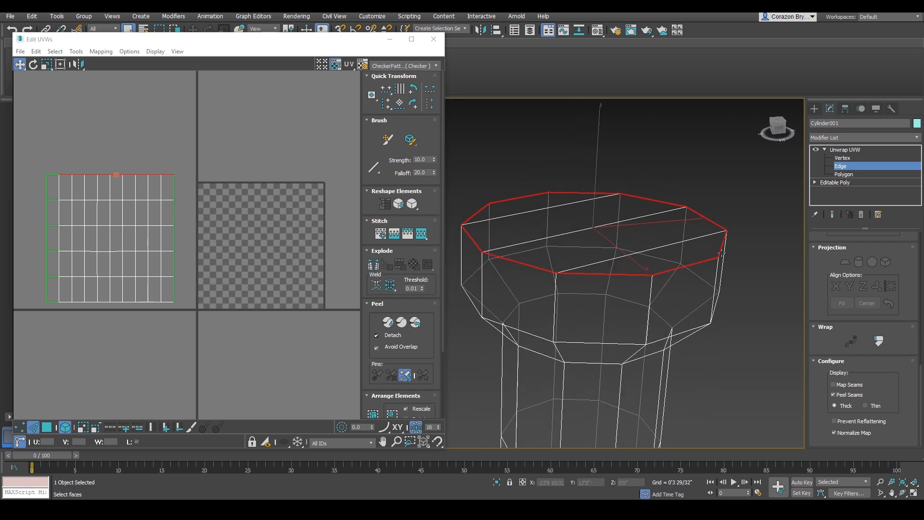
{"action": "mouse_move", "coordinate": [656, 217]}
{"action": "middle_mouse_down", "text": "alt"}
{"action": "mouse_move", "coordinate": [658, 273]}
{"action": "mouse_move", "coordinate": [645, 288]}
{"action": "mouse_move", "coordinate": [633, 297]}
{"action": "mouse_move", "coordinate": [617, 251]}
{"action": "mouse_move", "coordinate": [602, 265]}
{"action": "mouse_move", "coordinate": [634, 244]}
{"action": "mouse_move", "coordinate": [769, 365]}
{"action": "middle_mouse_up", "text": "alt"}
{"action": "key", "text": "F3"}
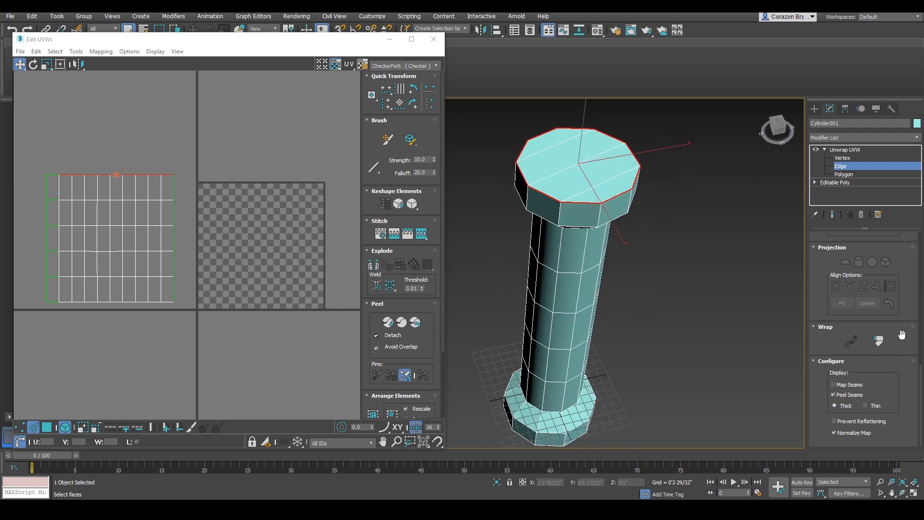
Convert the selected rim edges of the top cap to peel seams
{"action": "middle_click_drag", "start_coordinate": [609, 219], "coordinate": [595, 207], "text": "alt"}
{"action": "middle_click_drag", "start_coordinate": [595, 207], "coordinate": [597, 231]}
{"action": "scroll", "coordinate": [600, 263], "scroll_direction": "up", "scroll_amount": 3}
{"action": "middle_click_drag", "start_coordinate": [674, 269], "coordinate": [700, 289], "text": "alt"}
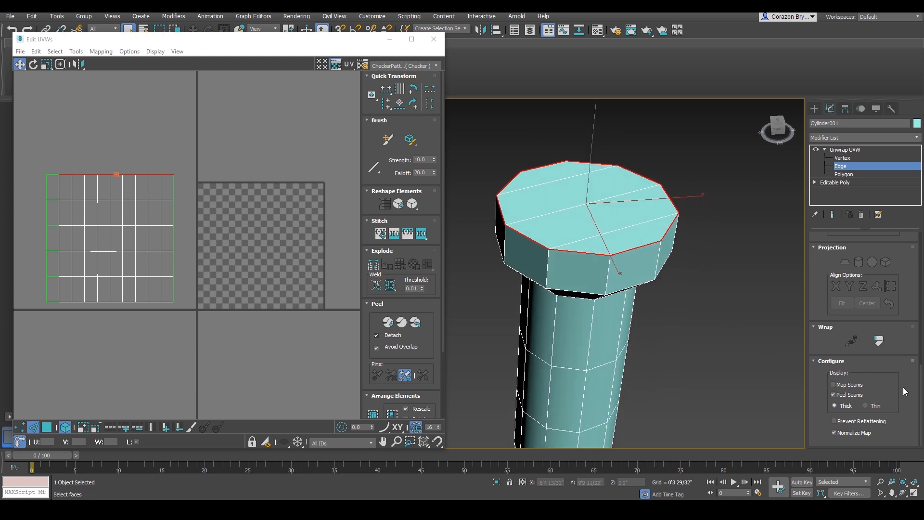
{"action": "left_click_drag", "start_coordinate": [921, 391], "coordinate": [915, 348]}
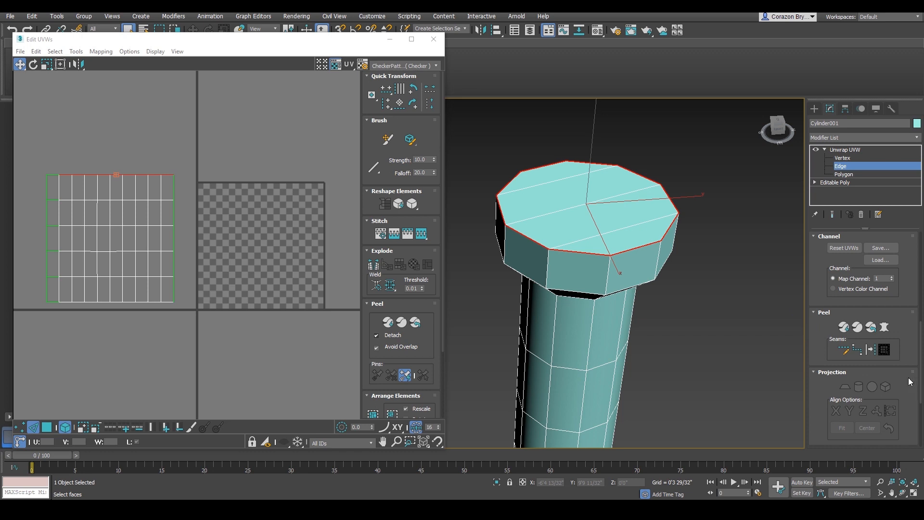
{"action": "left_click", "coordinate": [873, 348]}
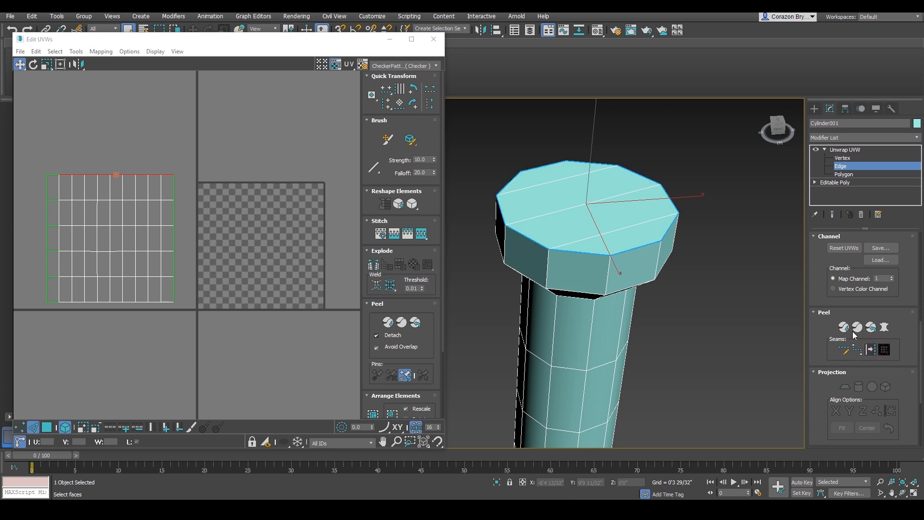
Select all the rim edges around the column's bottom cap
{"action": "middle_click_drag", "start_coordinate": [648, 240], "coordinate": [598, 255], "text": "alt"}
{"action": "scroll", "coordinate": [598, 257], "scroll_direction": "down", "scroll_amount": 10}
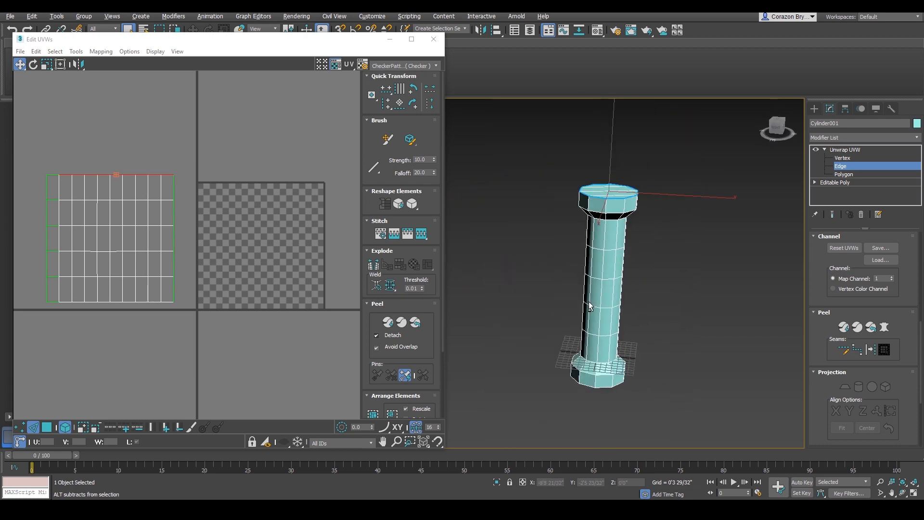
{"action": "scroll", "coordinate": [640, 306], "scroll_direction": "up", "scroll_amount": 6}
{"action": "middle_click_drag", "start_coordinate": [657, 295], "coordinate": [654, 280], "text": "alt"}
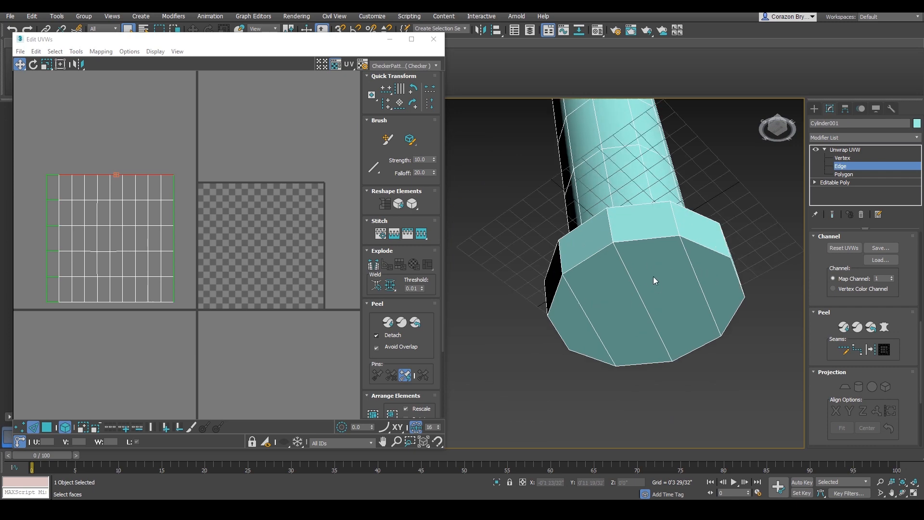
{"action": "left_click", "coordinate": [643, 242]}
{"action": "middle_click_drag", "start_coordinate": [683, 313], "coordinate": [628, 306], "text": "alt"}
{"action": "left_click", "coordinate": [705, 203], "text": "ctrl"}
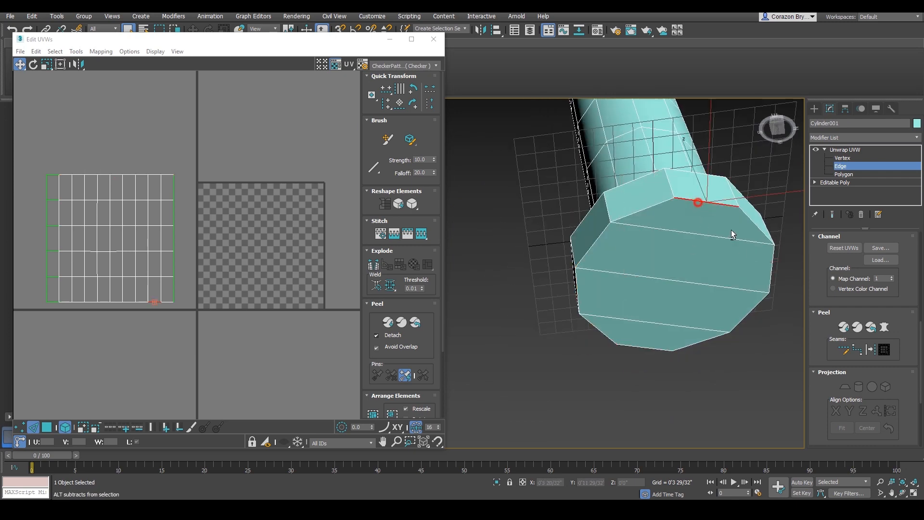
{"action": "middle_click_drag", "start_coordinate": [732, 230], "coordinate": [743, 246], "text": "alt"}
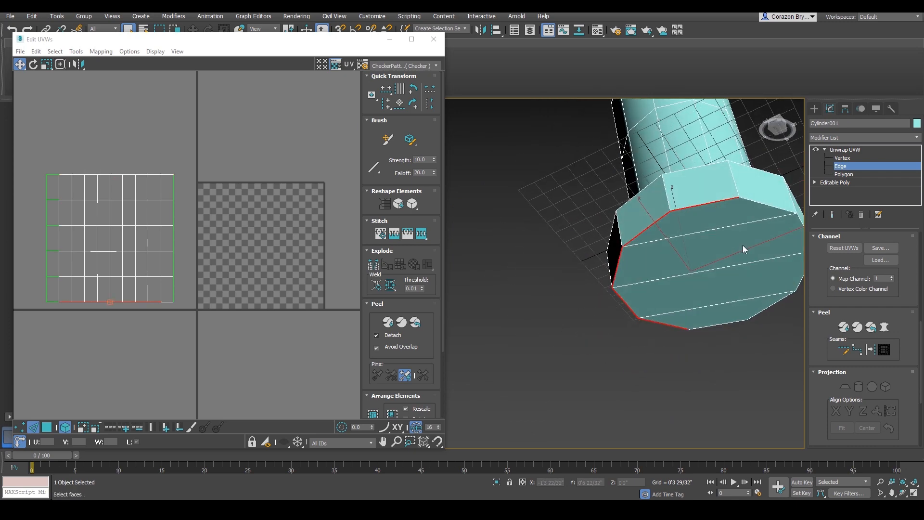
{"action": "double_click", "coordinate": [747, 203], "text": "ctrl"}
{"action": "middle_click_drag", "start_coordinate": [795, 282], "coordinate": [731, 278]}
{"action": "mouse_move", "coordinate": [681, 295]}
{"action": "middle_mouse_down", "text": "alt"}
{"action": "mouse_move", "coordinate": [622, 232]}
{"action": "mouse_move", "coordinate": [629, 309]}
{"action": "mouse_move", "coordinate": [667, 328]}
{"action": "mouse_move", "coordinate": [720, 284]}
{"action": "mouse_move", "coordinate": [728, 333]}
{"action": "mouse_move", "coordinate": [619, 361]}
{"action": "mouse_move", "coordinate": [688, 367]}
{"action": "mouse_move", "coordinate": [671, 388]}
{"action": "mouse_move", "coordinate": [680, 403]}
{"action": "mouse_move", "coordinate": [744, 411]}
{"action": "mouse_move", "coordinate": [749, 420]}
{"action": "mouse_move", "coordinate": [671, 403]}
{"action": "mouse_move", "coordinate": [537, 248]}
{"action": "mouse_move", "coordinate": [598, 268]}
{"action": "mouse_move", "coordinate": [500, 217]}
{"action": "mouse_move", "coordinate": [550, 266]}
{"action": "middle_mouse_up", "text": "alt"}
Switch to wireframe display and deselect the stray vertical edge on the lower shaft
{"action": "key", "text": "ctrl+z"}
{"action": "key", "text": "F3"}
{"action": "middle_click_drag", "start_coordinate": [543, 308], "coordinate": [529, 288], "text": "alt"}
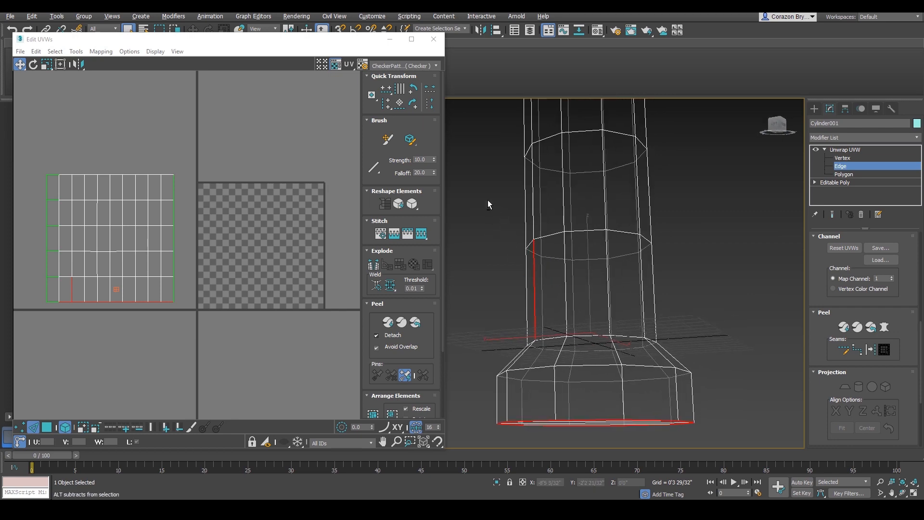
{"action": "left_click_drag", "start_coordinate": [561, 305], "coordinate": [563, 309], "text": "alt"}
{"action": "middle_click_drag", "start_coordinate": [564, 311], "coordinate": [578, 313], "text": "alt"}
{"action": "middle_click_drag", "start_coordinate": [629, 429], "coordinate": [602, 356]}
Check the bottom cap's selected rim edges in wireframe, return to shaded display, and convert them to peel seams
{"action": "scroll", "coordinate": [617, 326], "scroll_direction": "down", "scroll_amount": 5}
{"action": "scroll", "coordinate": [618, 293], "scroll_direction": "down", "scroll_amount": 3}
{"action": "middle_click_drag", "start_coordinate": [618, 292], "coordinate": [637, 321]}
{"action": "scroll", "coordinate": [629, 337], "scroll_direction": "up", "scroll_amount": 3}
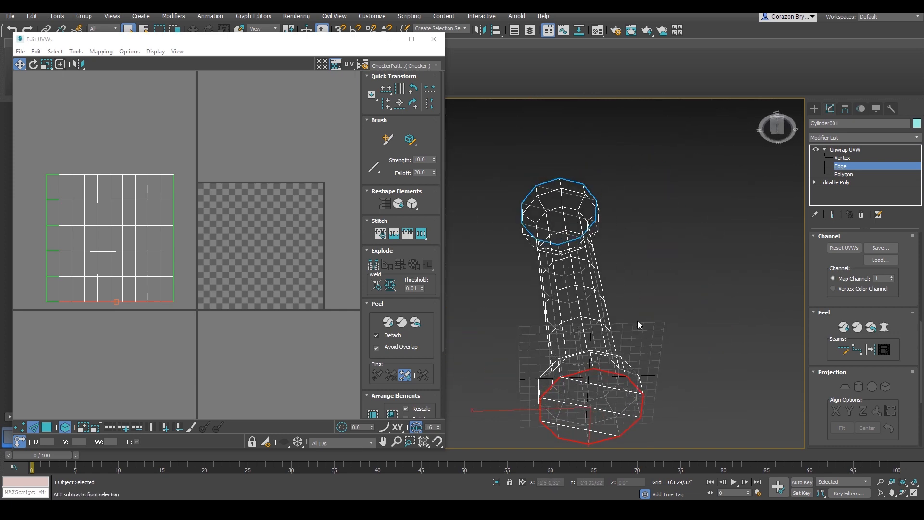
{"action": "scroll", "coordinate": [628, 314], "scroll_direction": "up", "scroll_amount": 4}
{"action": "middle_click_drag", "start_coordinate": [633, 399], "coordinate": [612, 351]}
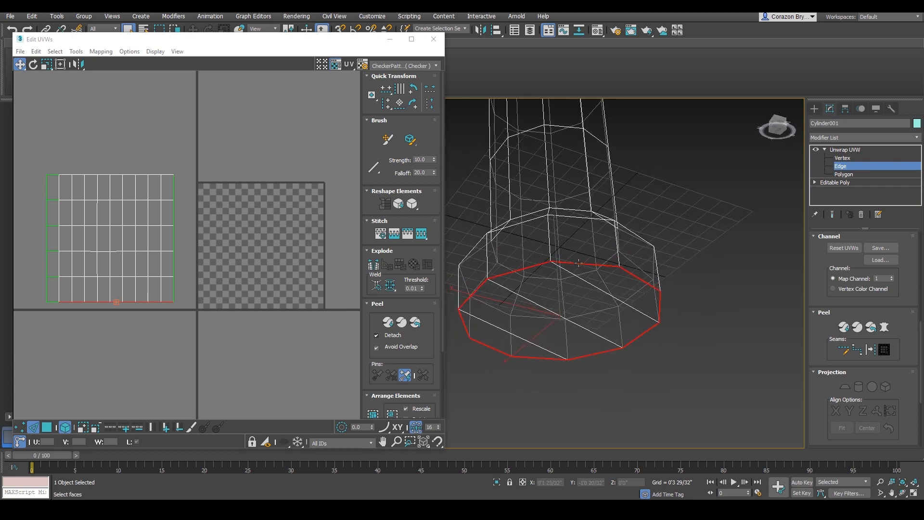
{"action": "middle_click_drag", "start_coordinate": [498, 337], "coordinate": [560, 321]}
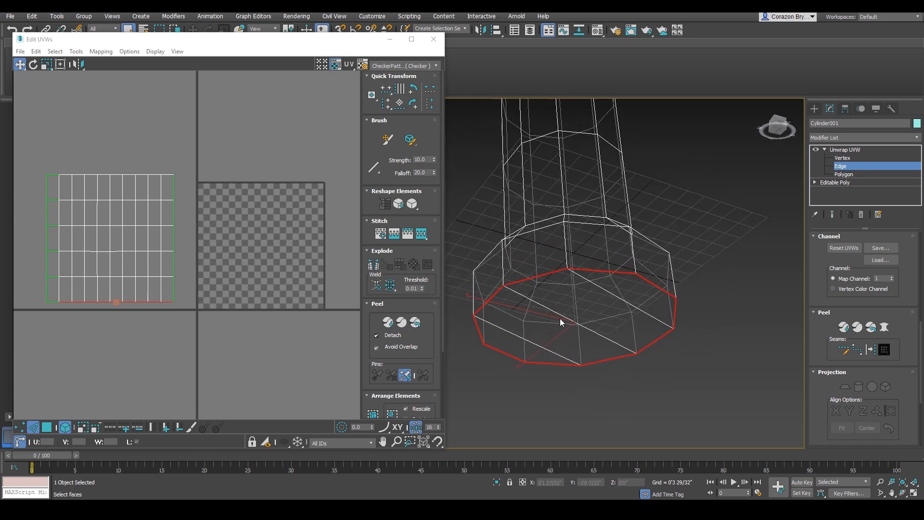
{"action": "key", "text": "F3"}
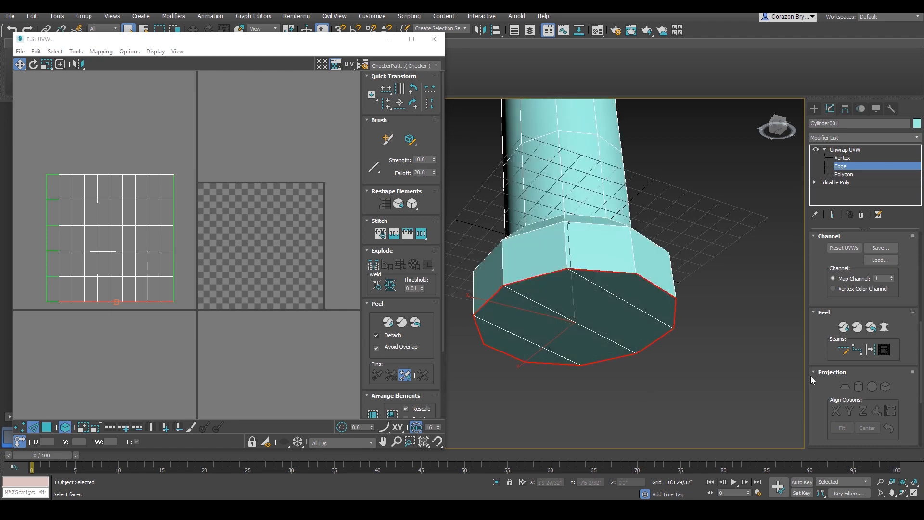
{"action": "left_click", "coordinate": [871, 349]}
Examine the vertical edge lines from the top rim to the bottom rim as candidate seam paths
{"action": "middle_click_drag", "start_coordinate": [662, 266], "coordinate": [655, 300]}
{"action": "middle_click_drag", "start_coordinate": [655, 300], "coordinate": [637, 324], "text": "alt"}
{"action": "scroll", "coordinate": [636, 306], "scroll_direction": "down", "scroll_amount": 5}
{"action": "mouse_move", "coordinate": [637, 323]}
{"action": "middle_mouse_down"}
{"action": "mouse_move", "coordinate": [640, 369]}
{"action": "mouse_move", "coordinate": [620, 319]}
{"action": "middle_mouse_up"}
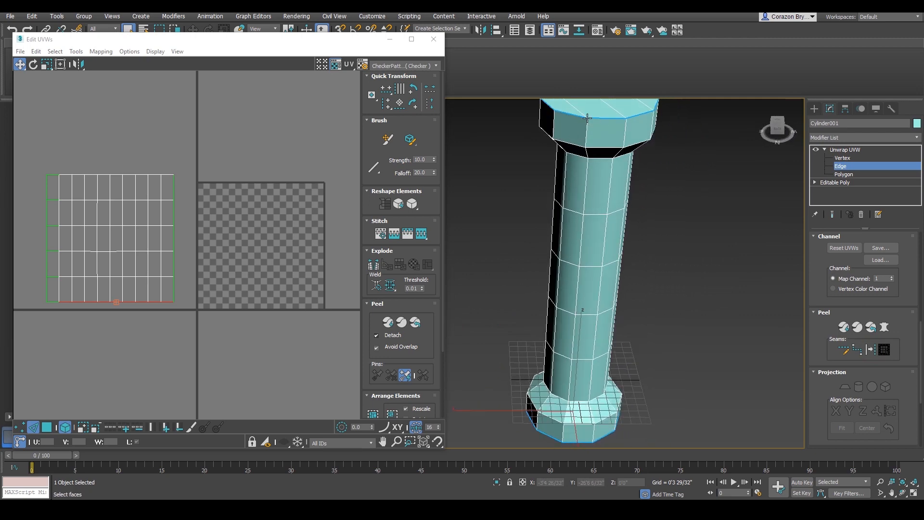
{"action": "middle_click_drag", "start_coordinate": [627, 320], "coordinate": [650, 302], "text": "alt"}
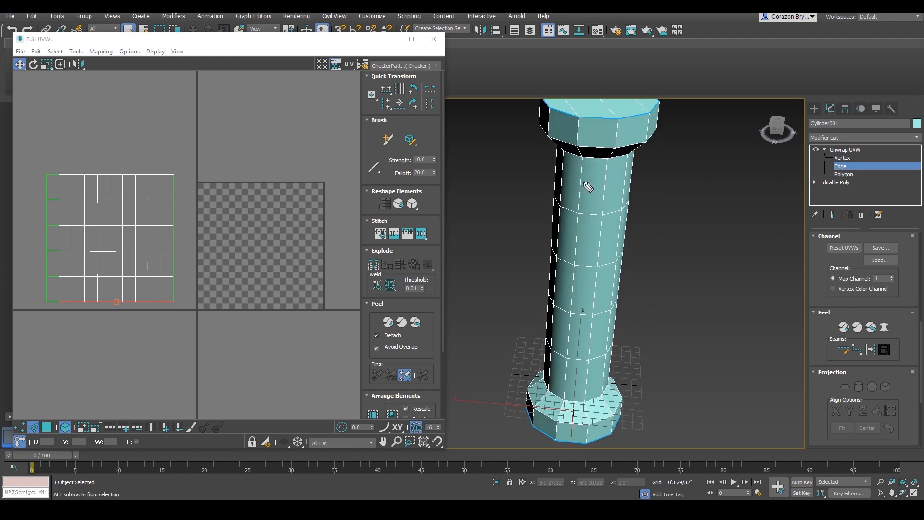
{"action": "mouse_move", "coordinate": [579, 123]}
{"action": "left_mouse_down"}
{"action": "mouse_move", "coordinate": [580, 236]}
{"action": "mouse_move", "coordinate": [555, 437]}
{"action": "left_mouse_up"}
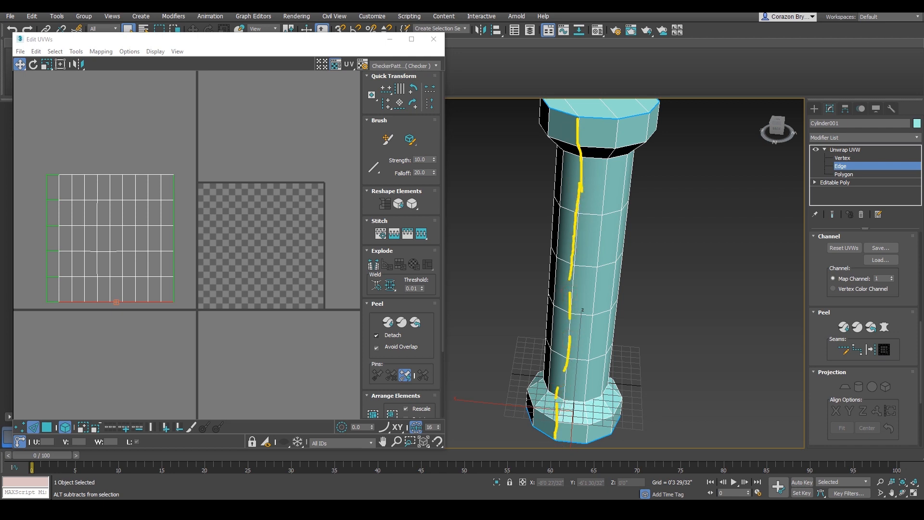
{"action": "mouse_move", "coordinate": [620, 137]}
{"action": "left_mouse_down"}
{"action": "mouse_move", "coordinate": [595, 278]}
{"action": "mouse_move", "coordinate": [602, 298]}
{"action": "mouse_move", "coordinate": [590, 371]}
{"action": "mouse_move", "coordinate": [595, 423]}
{"action": "left_mouse_up"}
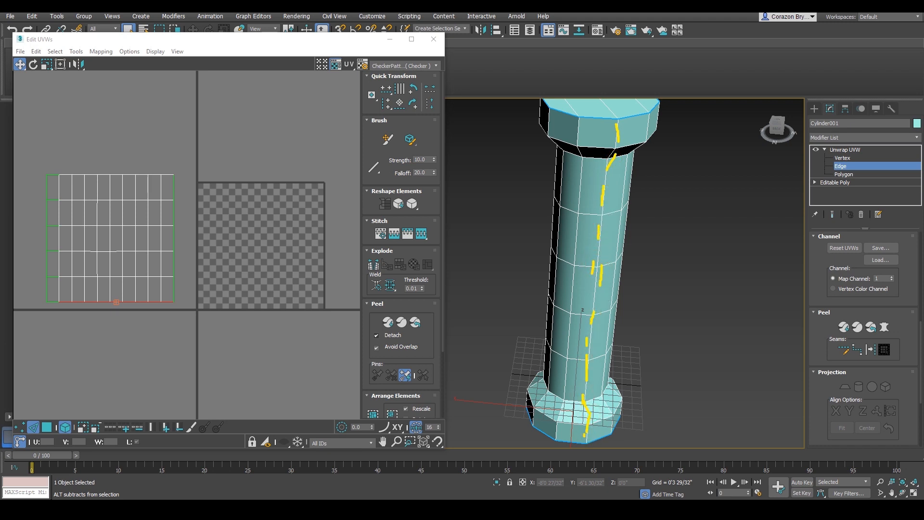
Try selecting the edge loop that runs across the top cap and down the shaft, and clear the selection
{"action": "mouse_move", "coordinate": [598, 180]}
{"action": "middle_mouse_down", "text": "alt"}
{"action": "mouse_move", "coordinate": [597, 167]}
{"action": "mouse_move", "coordinate": [600, 177]}
{"action": "mouse_move", "coordinate": [608, 167]}
{"action": "mouse_move", "coordinate": [593, 170]}
{"action": "mouse_move", "coordinate": [593, 140]}
{"action": "mouse_move", "coordinate": [558, 145]}
{"action": "middle_mouse_up", "text": "alt"}
{"action": "double_click", "coordinate": [593, 140]}
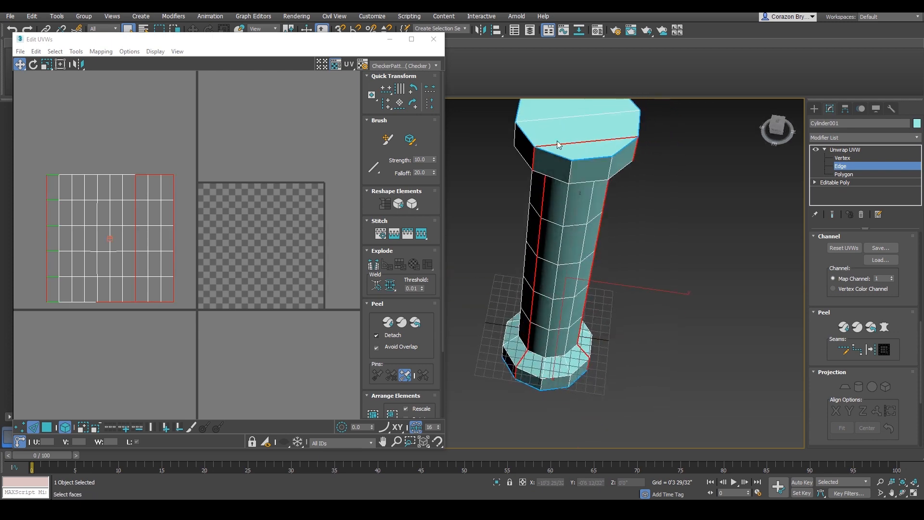
{"action": "middle_click_drag", "start_coordinate": [549, 236], "coordinate": [604, 256], "text": "alt"}
{"action": "left_click", "coordinate": [646, 217]}
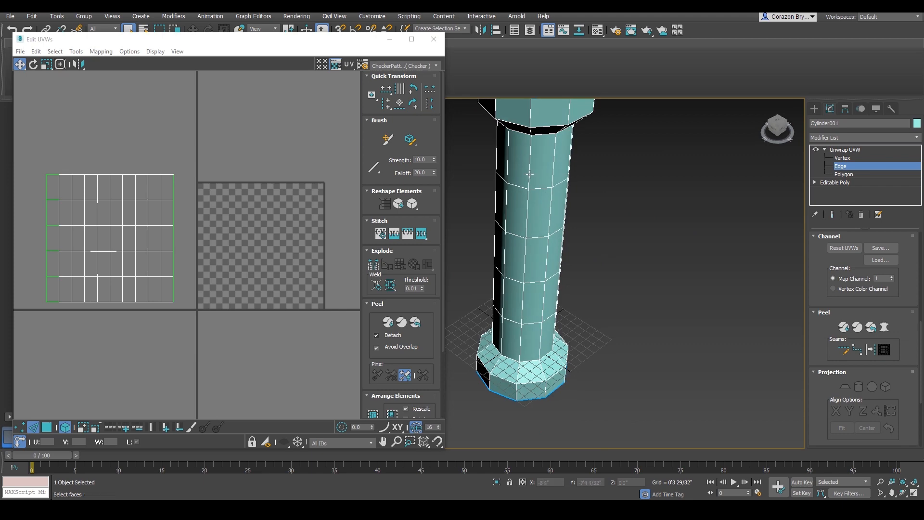
Select the vertical edge loop that runs only from the top cap's rim down to the bottom cap's rim
{"action": "middle_click_drag", "start_coordinate": [529, 174], "coordinate": [545, 165], "text": "alt"}
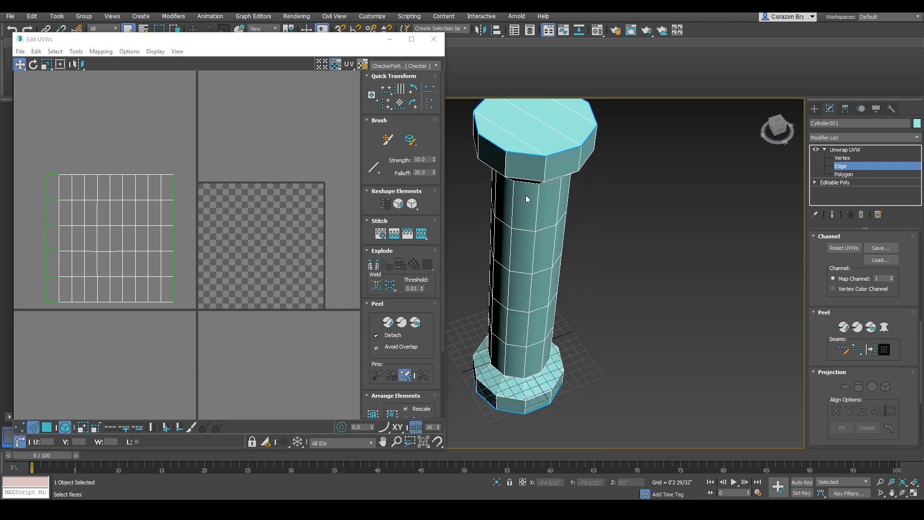
{"action": "middle_click_drag", "start_coordinate": [527, 199], "coordinate": [544, 193], "text": "alt"}
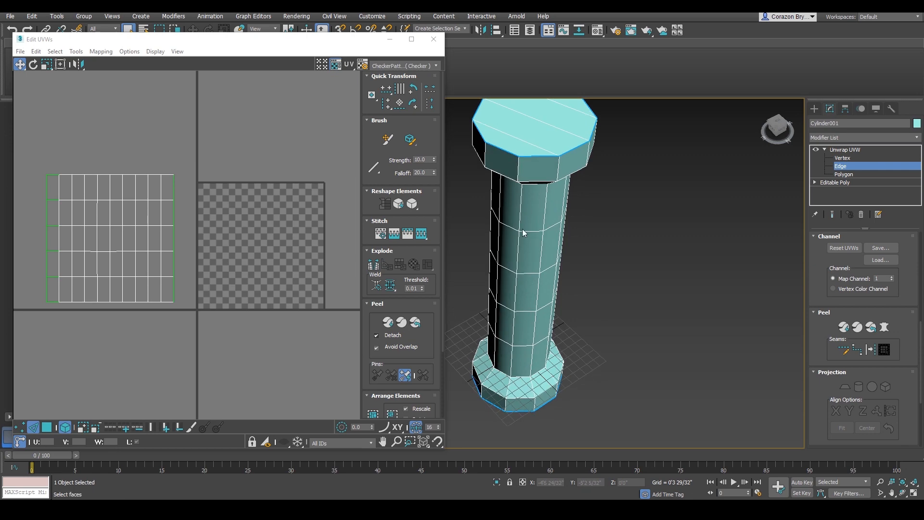
{"action": "middle_click_drag", "start_coordinate": [554, 112], "coordinate": [548, 284]}
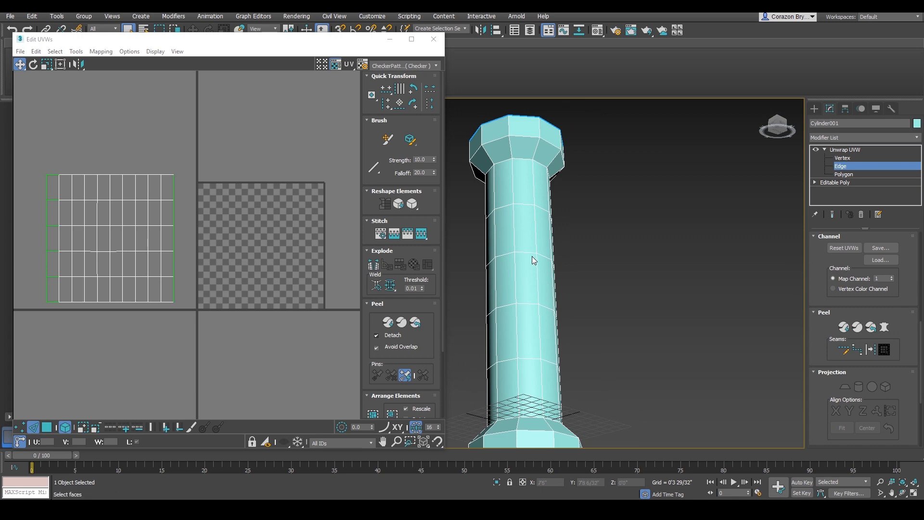
{"action": "double_click", "coordinate": [514, 193]}
{"action": "middle_click_drag", "start_coordinate": [514, 196], "coordinate": [517, 306], "text": "alt"}
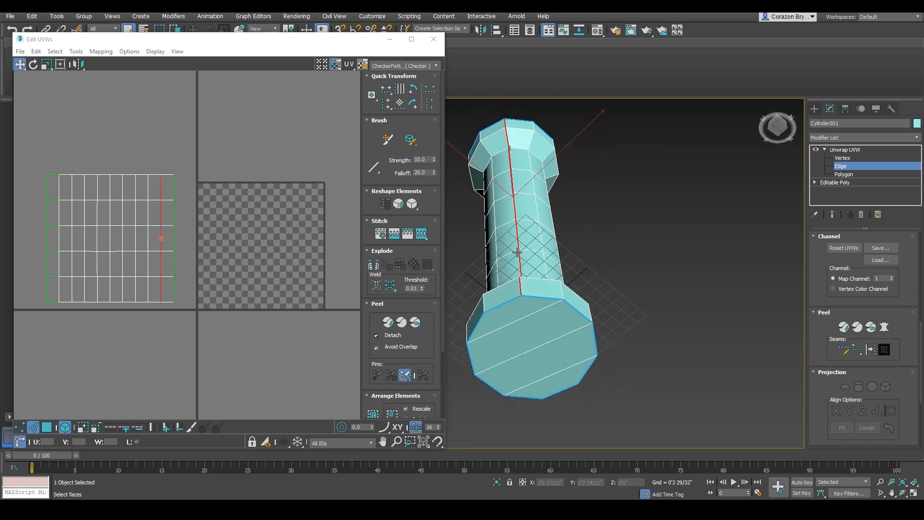
Check both ends of the selected vertical edge loop and convert it to a peel seam
{"action": "middle_click_drag", "start_coordinate": [516, 130], "coordinate": [527, 270], "text": "alt"}
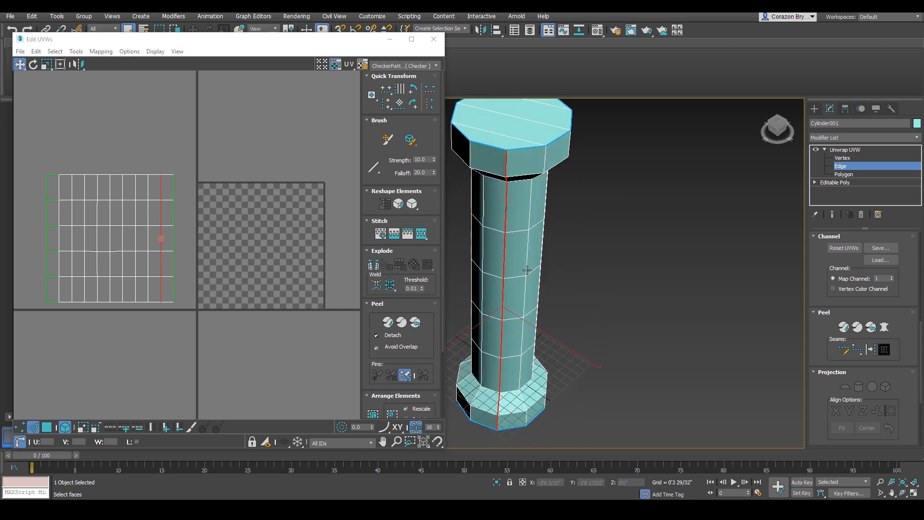
{"action": "middle_click_drag", "start_coordinate": [499, 406], "coordinate": [523, 188], "text": "alt"}
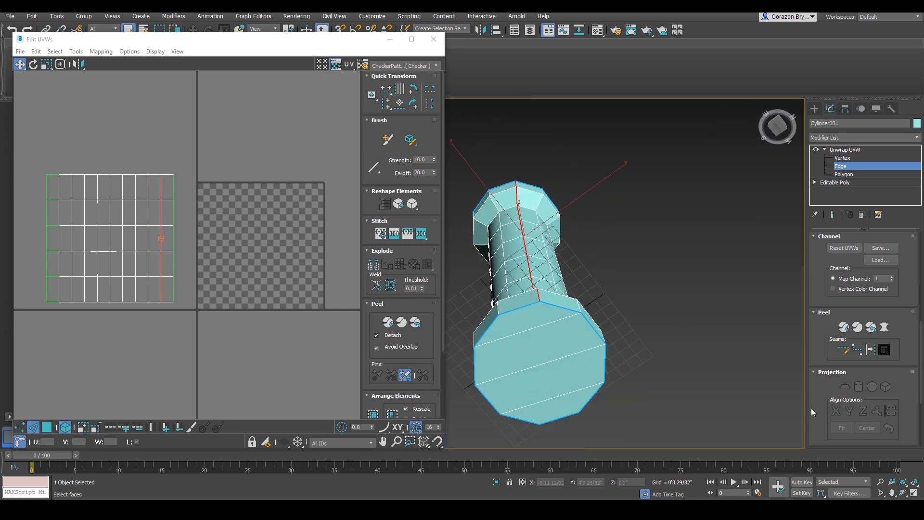
{"action": "left_click", "coordinate": [871, 350]}
Examine in wireframe display where the vertical seam meets the top cap's rim seam
{"action": "middle_click_drag", "start_coordinate": [591, 201], "coordinate": [589, 235], "text": "alt"}
{"action": "mouse_move", "coordinate": [588, 236]}
{"action": "middle_mouse_down", "text": "alt"}
{"action": "mouse_move", "coordinate": [592, 248]}
{"action": "mouse_move", "coordinate": [589, 231]}
{"action": "middle_mouse_up", "text": "alt"}
{"action": "scroll", "coordinate": [597, 240], "scroll_direction": "down", "scroll_amount": 3}
{"action": "scroll", "coordinate": [587, 248], "scroll_direction": "up", "scroll_amount": 3}
{"action": "middle_click_drag", "start_coordinate": [588, 232], "coordinate": [588, 269]}
{"action": "left_click_drag", "start_coordinate": [588, 269], "coordinate": [588, 279]}
{"action": "scroll", "coordinate": [584, 250], "scroll_direction": "up", "scroll_amount": 3}
{"action": "middle_click_drag", "start_coordinate": [583, 249], "coordinate": [564, 242], "text": "alt"}
{"action": "scroll", "coordinate": [562, 246], "scroll_direction": "down", "scroll_amount": 2}
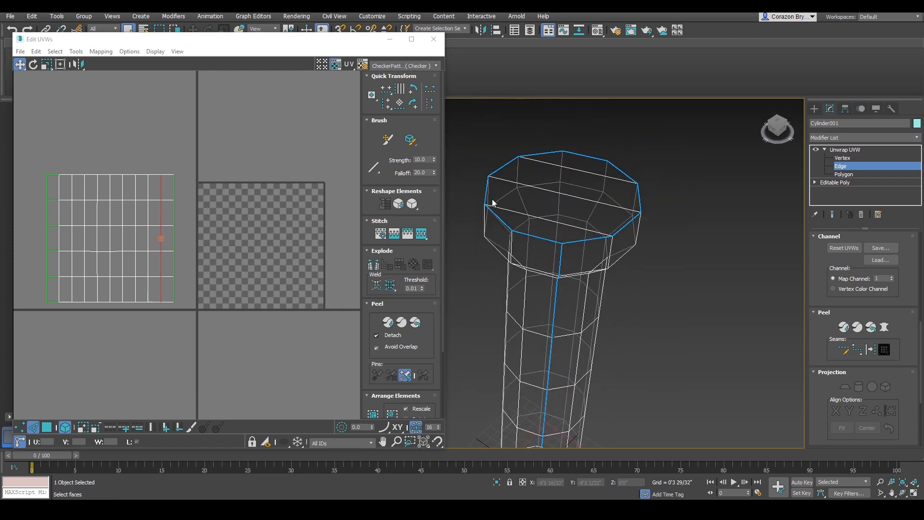
Examine the vertical seam along the whole column in wireframe, down to where it meets the bottom cap's rim seam
{"action": "middle_click_drag", "start_coordinate": [575, 288], "coordinate": [590, 194]}
{"action": "scroll", "coordinate": [591, 207], "scroll_direction": "down", "scroll_amount": 3}
{"action": "middle_click_drag", "start_coordinate": [596, 265], "coordinate": [599, 251], "text": "alt"}
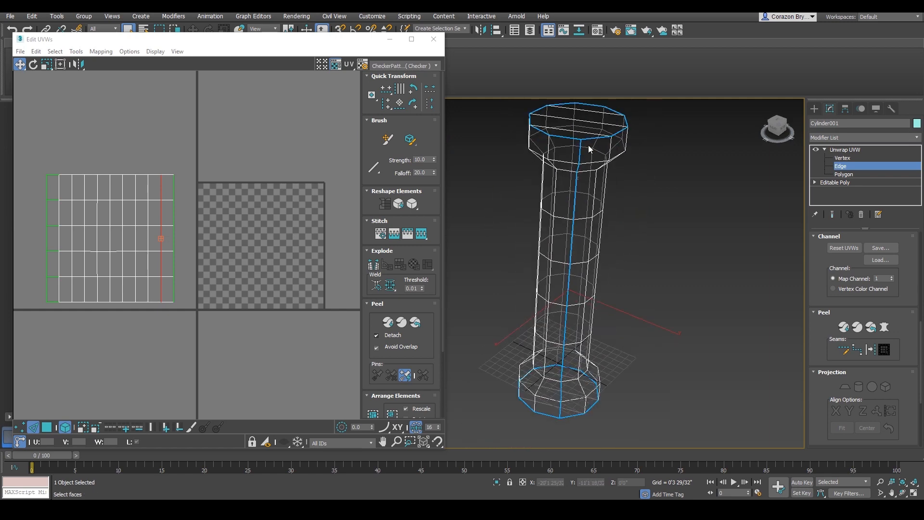
{"action": "middle_click_drag", "start_coordinate": [589, 148], "coordinate": [598, 153], "text": "alt"}
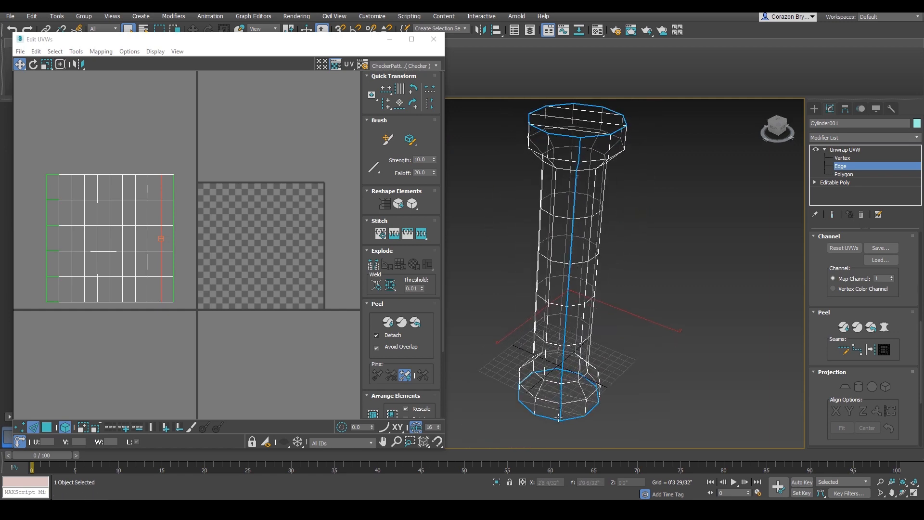
{"action": "middle_click_drag", "start_coordinate": [559, 417], "coordinate": [560, 366], "text": "alt"}
{"action": "middle_click_drag", "start_coordinate": [560, 380], "coordinate": [553, 275]}
{"action": "middle_click_drag", "start_coordinate": [549, 332], "coordinate": [528, 277], "text": "alt"}
{"action": "middle_click_drag", "start_coordinate": [610, 267], "coordinate": [617, 285], "text": "alt"}
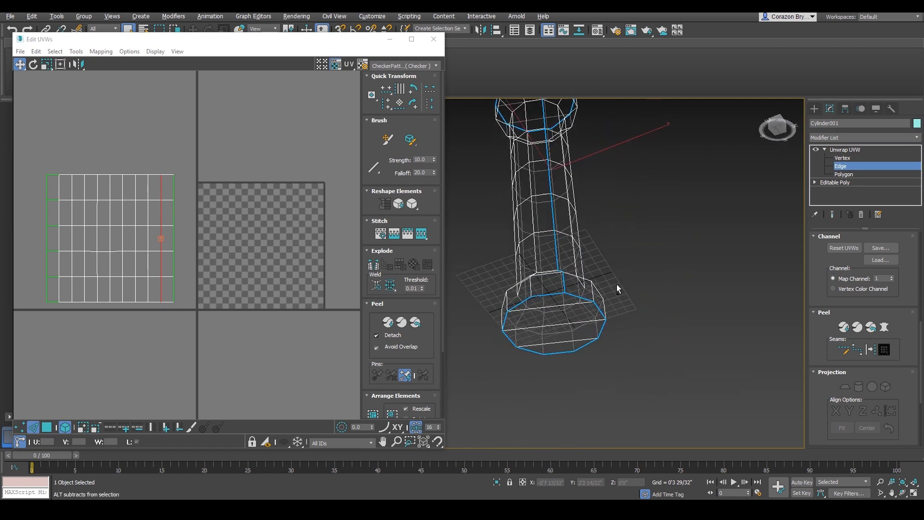
{"action": "scroll", "coordinate": [594, 249], "scroll_direction": "up", "scroll_amount": 3}
{"action": "middle_click_drag", "start_coordinate": [594, 250], "coordinate": [597, 279]}
{"action": "middle_click_drag", "start_coordinate": [597, 279], "coordinate": [600, 303], "text": "alt"}
Return to shaded display and use Edit Seams to remove the vertical seam segments on the base and lowest shaft section
{"action": "key", "text": "F3"}
{"action": "mouse_move", "coordinate": [565, 341]}
{"action": "middle_mouse_down"}
{"action": "mouse_move", "coordinate": [566, 254]}
{"action": "mouse_move", "coordinate": [575, 269]}
{"action": "mouse_move", "coordinate": [562, 313]}
{"action": "mouse_move", "coordinate": [583, 287]}
{"action": "middle_mouse_up"}
{"action": "scroll", "coordinate": [562, 314], "scroll_direction": "up", "scroll_amount": 3}
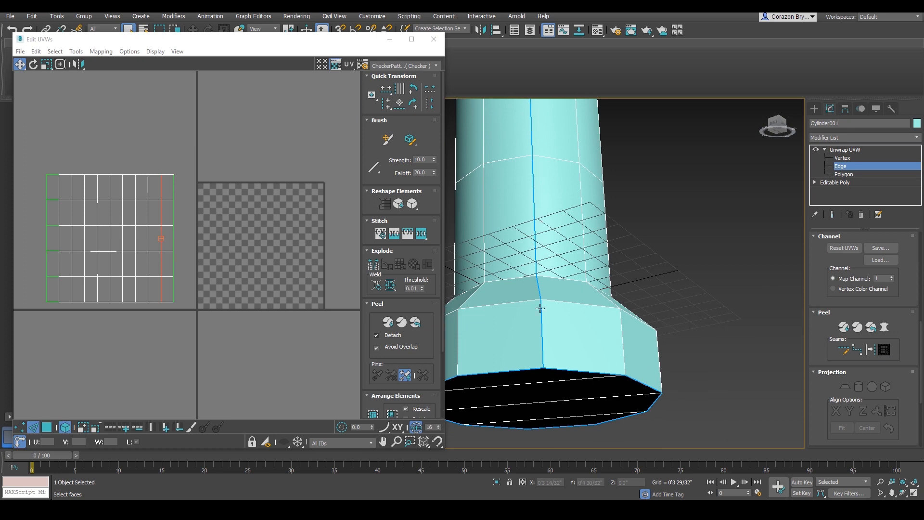
{"action": "left_click", "coordinate": [844, 350]}
{"action": "middle_click_drag", "start_coordinate": [655, 340], "coordinate": [666, 342]}
{"action": "middle_click_drag", "start_coordinate": [608, 371], "coordinate": [604, 354], "text": "alt"}
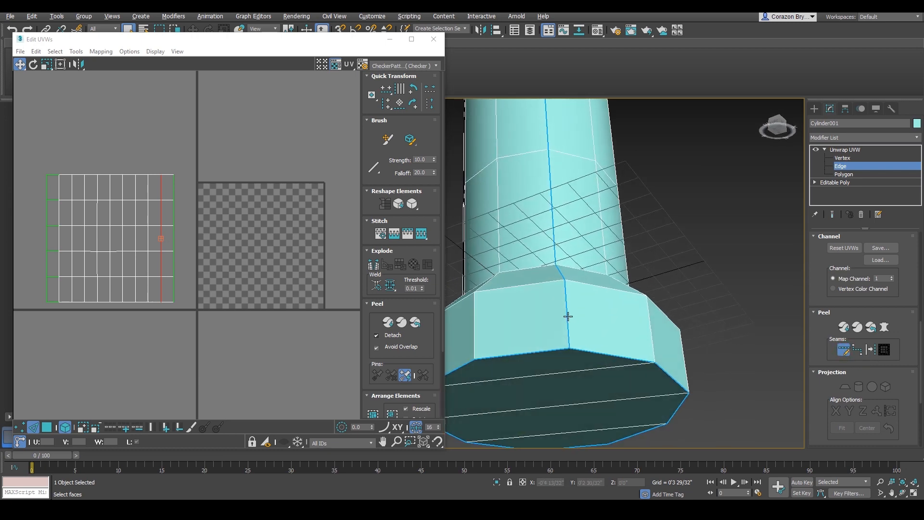
{"action": "middle_click_drag", "start_coordinate": [568, 316], "coordinate": [562, 328], "text": "alt"}
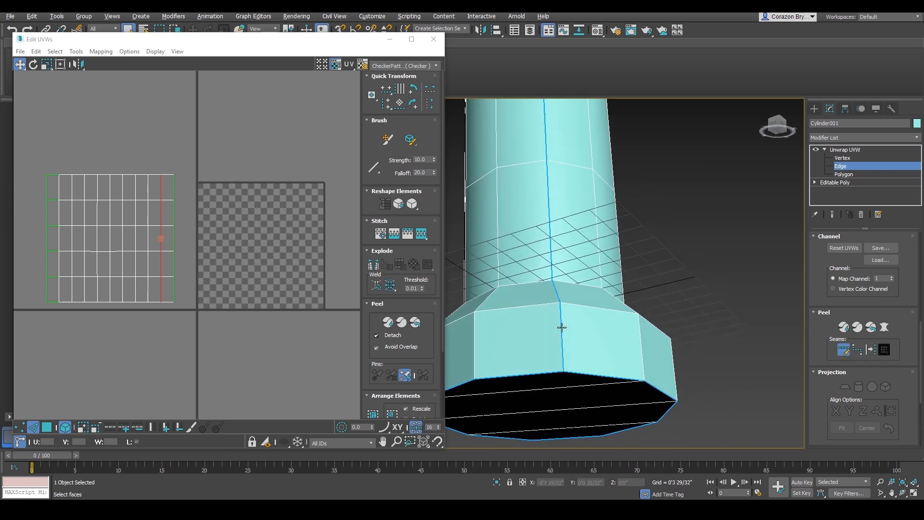
{"action": "left_click", "coordinate": [562, 327]}
{"action": "middle_click_drag", "start_coordinate": [558, 295], "coordinate": [559, 175], "text": "alt"}
{"action": "left_click", "coordinate": [542, 284]}
{"action": "left_click", "coordinate": [667, 243]}
{"action": "middle_click_drag", "start_coordinate": [567, 327], "coordinate": [556, 210], "text": "alt"}
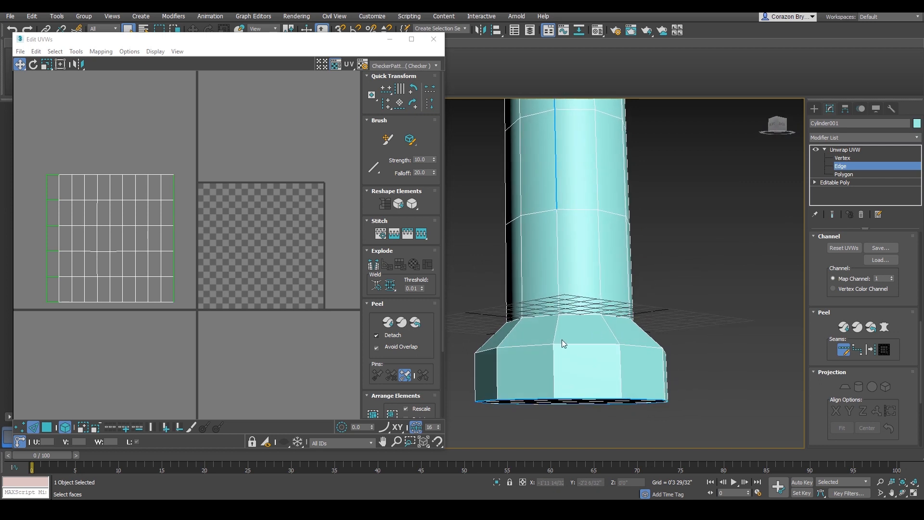
{"action": "middle_click_drag", "start_coordinate": [561, 340], "coordinate": [630, 323], "text": "alt"}
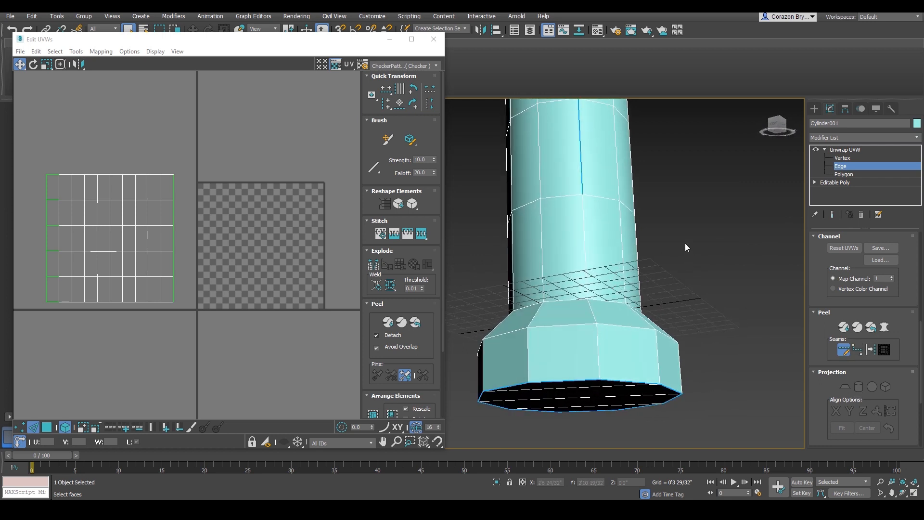
Turn off Edit Seams, select the vertical edges on the lowest shaft section and base, and convert them to peel seams
{"action": "left_click", "coordinate": [848, 351]}
{"action": "left_click", "coordinate": [587, 257]}
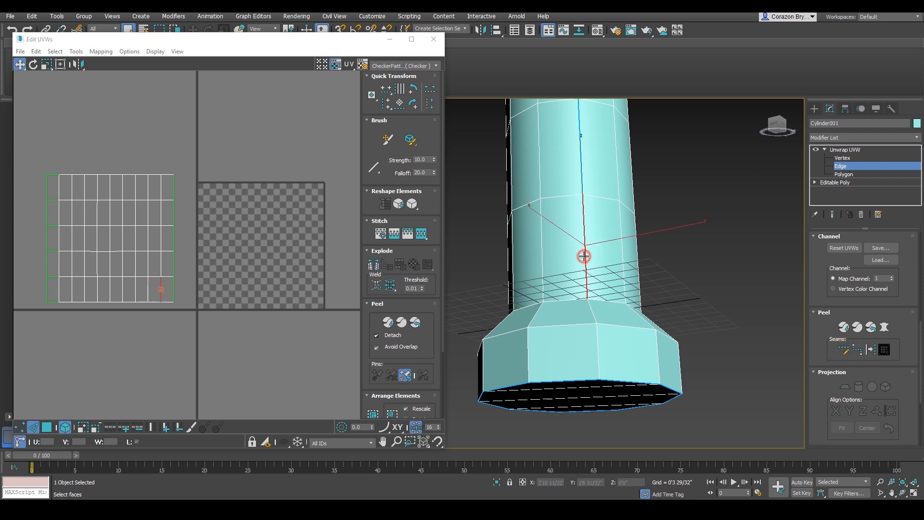
{"action": "left_click", "coordinate": [590, 308]}
{"action": "left_click", "coordinate": [599, 381]}
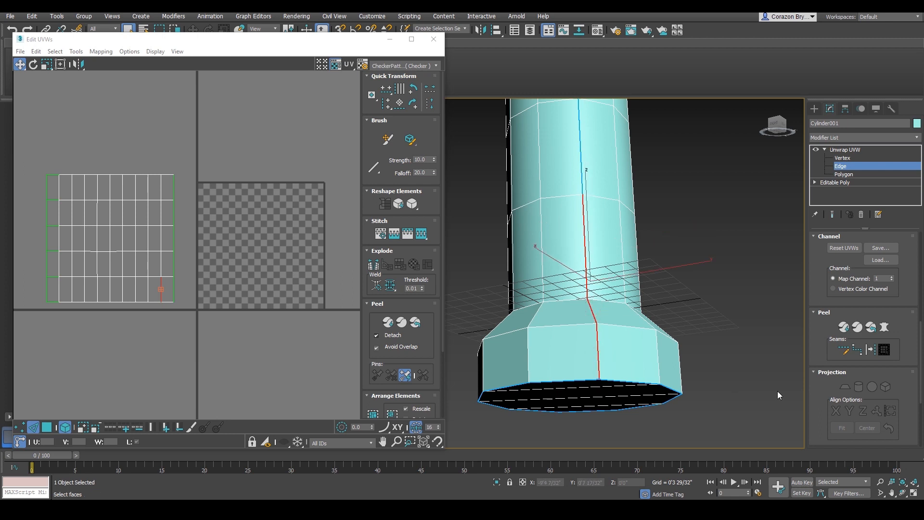
{"action": "left_click", "coordinate": [873, 348]}
{"action": "left_click", "coordinate": [726, 278]}
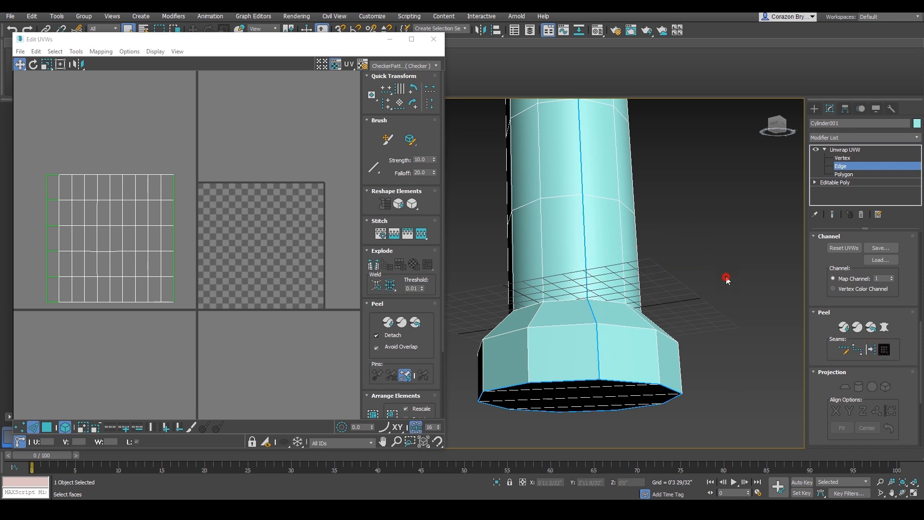
Examine the vertical seam and both rim seams on the whole column in wireframe, and return to shaded display
{"action": "scroll", "coordinate": [695, 312], "scroll_direction": "down", "scroll_amount": 3}
{"action": "mouse_move", "coordinate": [695, 312]}
{"action": "middle_mouse_down", "text": "alt"}
{"action": "mouse_move", "coordinate": [580, 337]}
{"action": "mouse_move", "coordinate": [622, 357]}
{"action": "mouse_move", "coordinate": [620, 378]}
{"action": "middle_mouse_up", "text": "alt"}
{"action": "key", "text": "F3"}
{"action": "middle_click_drag", "start_coordinate": [605, 264], "coordinate": [586, 337]}
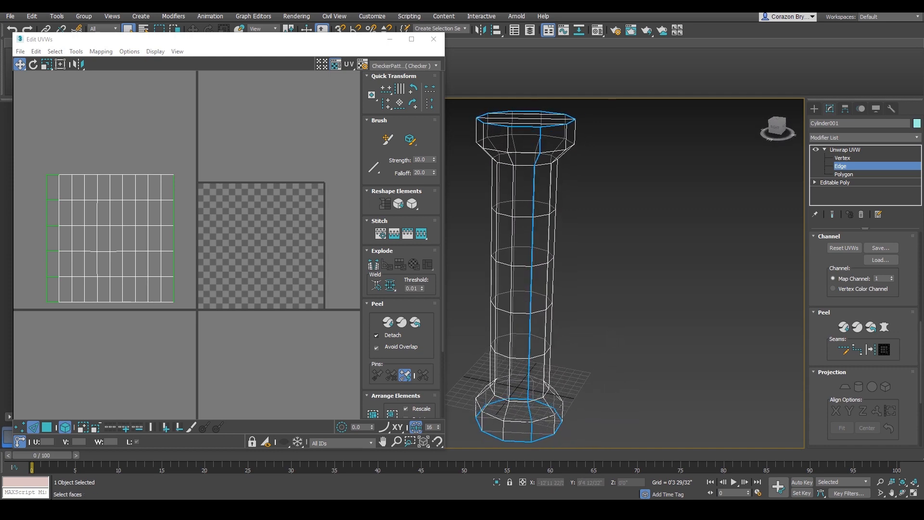
{"action": "left_click_drag", "start_coordinate": [594, 279], "coordinate": [671, 279]}
{"action": "left_click_drag", "start_coordinate": [662, 268], "coordinate": [678, 291]}
{"action": "mouse_move", "coordinate": [736, 276]}
{"action": "left_mouse_down"}
{"action": "mouse_move", "coordinate": [727, 262]}
{"action": "mouse_move", "coordinate": [769, 278]}
{"action": "mouse_move", "coordinate": [678, 290]}
{"action": "mouse_move", "coordinate": [722, 392]}
{"action": "mouse_move", "coordinate": [763, 407]}
{"action": "mouse_move", "coordinate": [836, 363]}
{"action": "mouse_move", "coordinate": [792, 281]}
{"action": "left_mouse_up"}
{"action": "key", "text": "Escape"}
{"action": "mouse_move", "coordinate": [672, 356]}
{"action": "middle_mouse_down"}
{"action": "mouse_move", "coordinate": [672, 343]}
{"action": "mouse_move", "coordinate": [619, 303]}
{"action": "mouse_move", "coordinate": [649, 317]}
{"action": "mouse_move", "coordinate": [658, 343]}
{"action": "middle_mouse_up"}
{"action": "key", "text": "F3"}
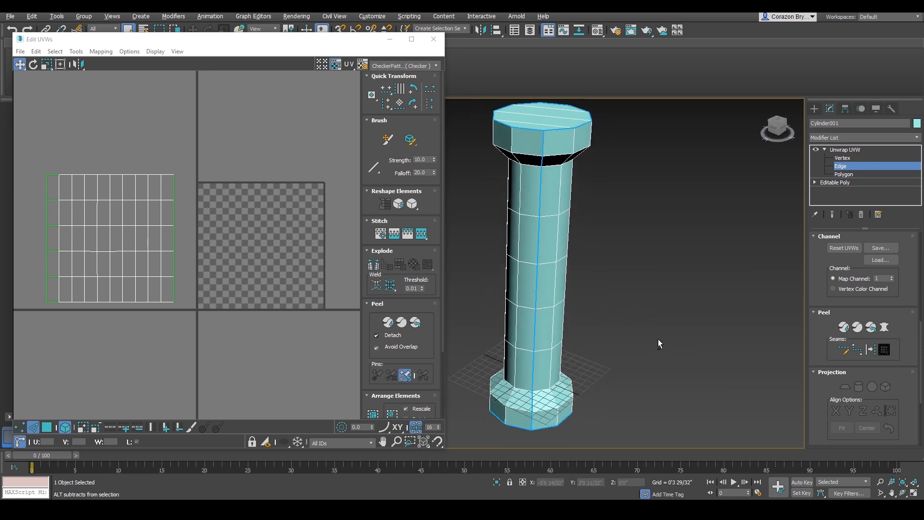
Switch to Polygon level and select all of the column's UV polygons in the Edit UVWs window
{"action": "left_click", "coordinate": [854, 174]}
{"action": "middle_click_drag", "start_coordinate": [293, 282], "coordinate": [257, 300]}
{"action": "scroll", "coordinate": [286, 293], "scroll_direction": "down", "scroll_amount": 2}
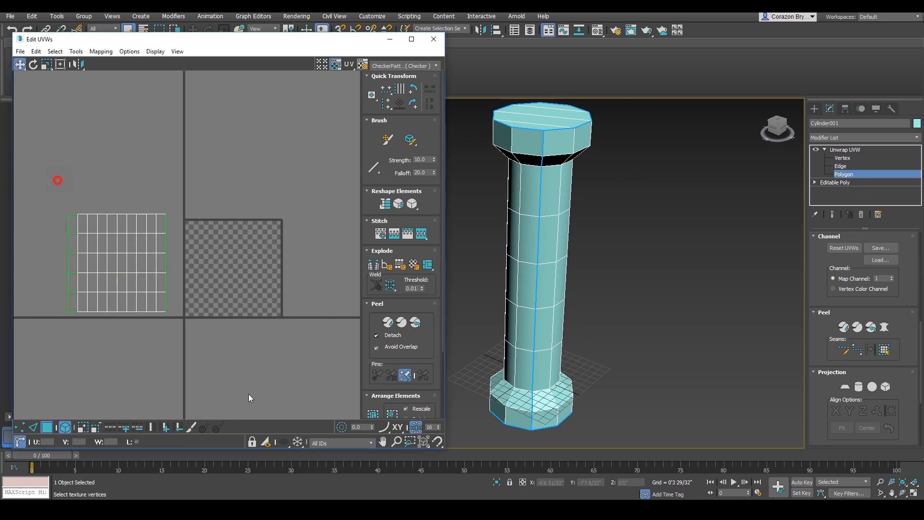
{"action": "key", "text": "ctrl+a"}
{"action": "scroll", "coordinate": [613, 333], "scroll_direction": "down", "scroll_amount": 4}
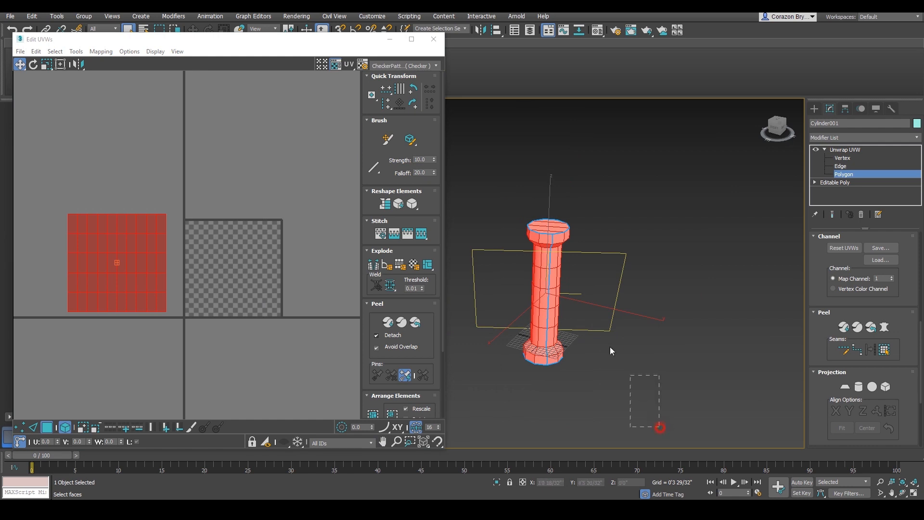
{"action": "middle_click_drag", "start_coordinate": [608, 245], "coordinate": [516, 216], "text": "alt"}
{"action": "left_click", "coordinate": [238, 341]}
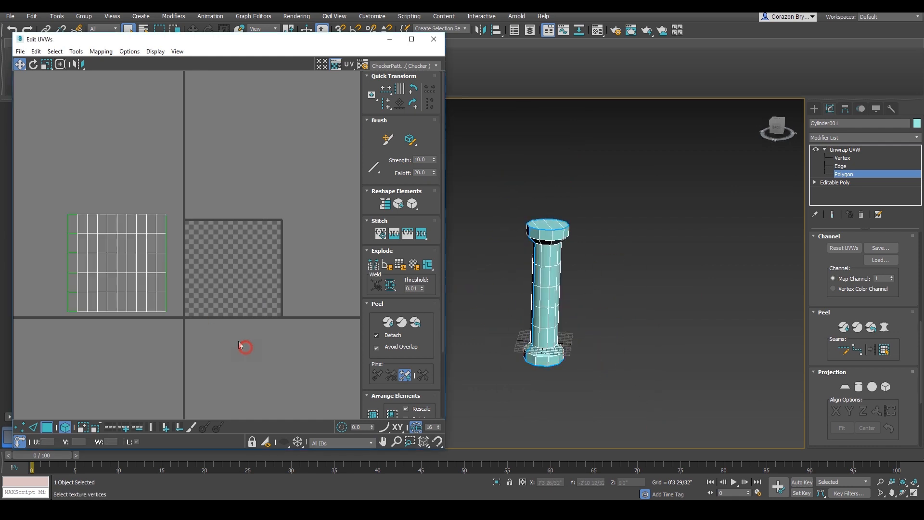
{"action": "left_click_drag", "start_coordinate": [58, 185], "coordinate": [220, 348]}
{"action": "scroll", "coordinate": [198, 304], "scroll_direction": "up", "scroll_amount": 3}
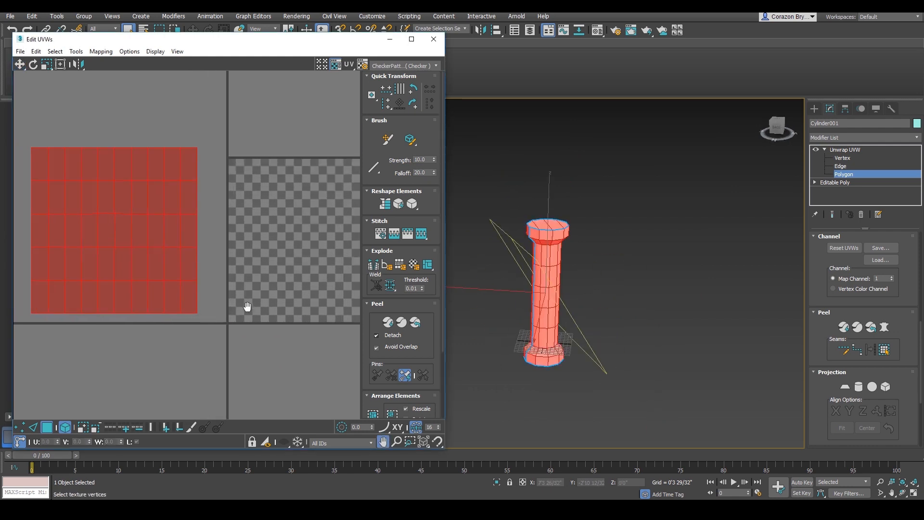
{"action": "scroll", "coordinate": [328, 336], "scroll_direction": "down", "scroll_amount": 2}
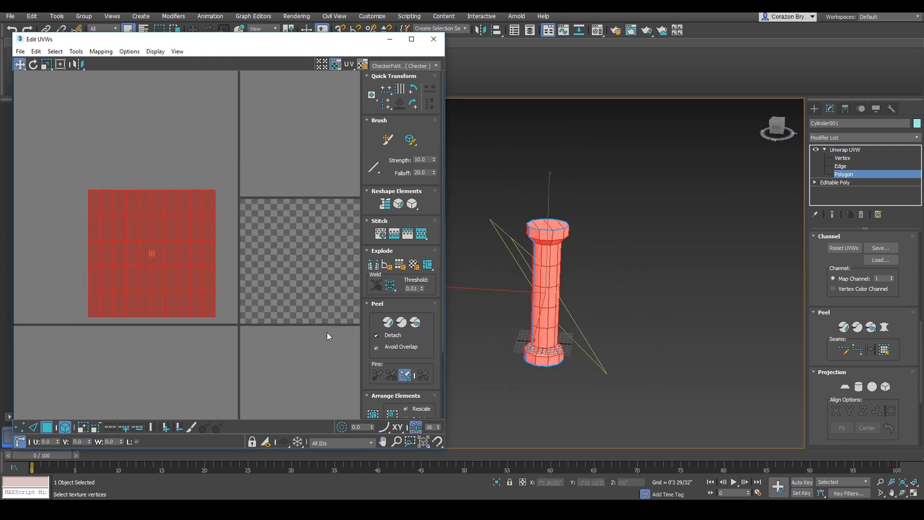
Run Quick Peel on the selected polygons and inspect the resulting UV shells
{"action": "left_click", "coordinate": [388, 323]}
{"action": "middle_click_drag", "start_coordinate": [299, 330], "coordinate": [218, 329]}
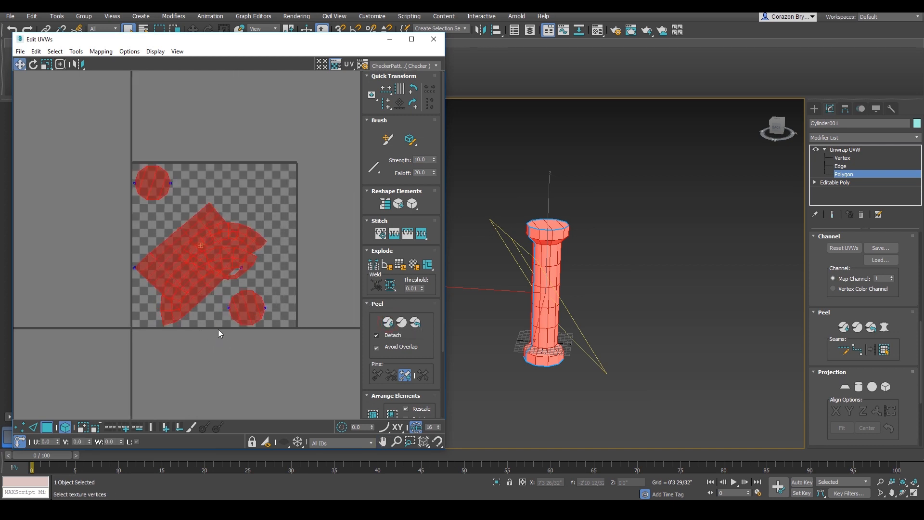
{"action": "scroll", "coordinate": [216, 347], "scroll_direction": "up", "scroll_amount": 2}
{"action": "scroll", "coordinate": [195, 288], "scroll_direction": "up", "scroll_amount": 1}
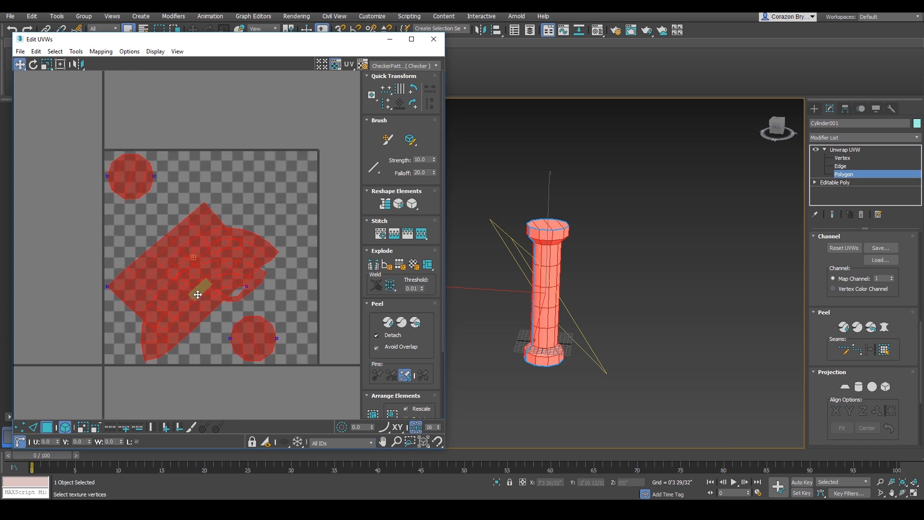
{"action": "mouse_move", "coordinate": [213, 292]}
{"action": "middle_mouse_down"}
{"action": "mouse_move", "coordinate": [203, 299]}
{"action": "mouse_move", "coordinate": [218, 298]}
{"action": "middle_mouse_up"}
{"action": "scroll", "coordinate": [202, 300], "scroll_direction": "down", "scroll_amount": 1}
{"action": "scroll", "coordinate": [202, 299], "scroll_direction": "up", "scroll_amount": 2}
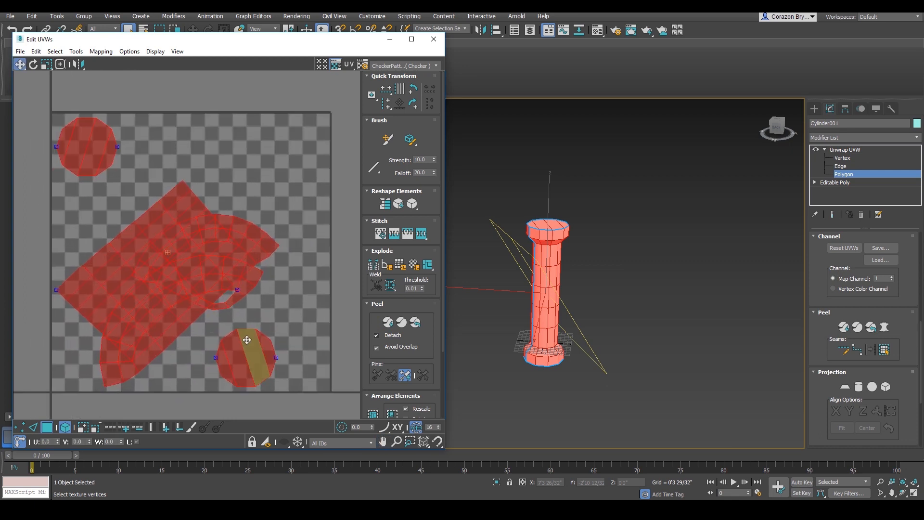
{"action": "scroll", "coordinate": [250, 336], "scroll_direction": "down", "scroll_amount": 1}
{"action": "middle_click_drag", "start_coordinate": [252, 335], "coordinate": [243, 299]}
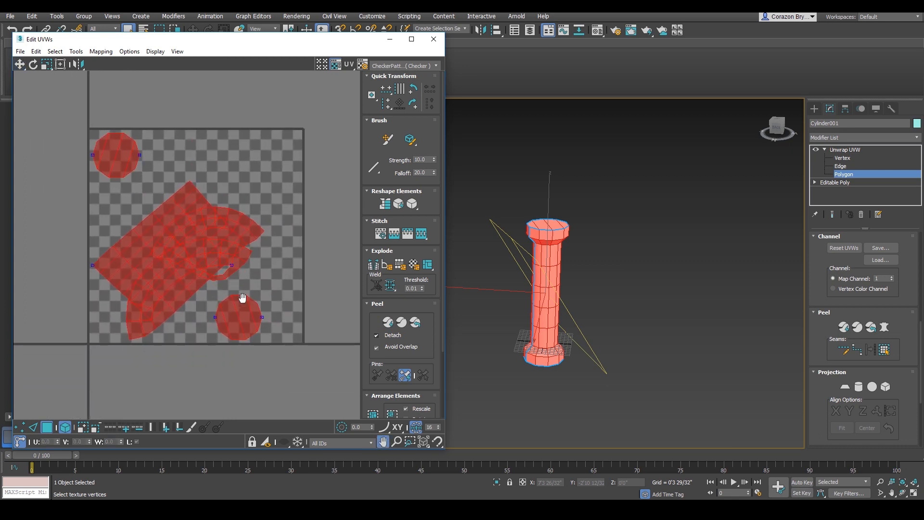
Re-peel the selected polygons with Reset Peel and clear the selection
{"action": "left_click", "coordinate": [416, 324]}
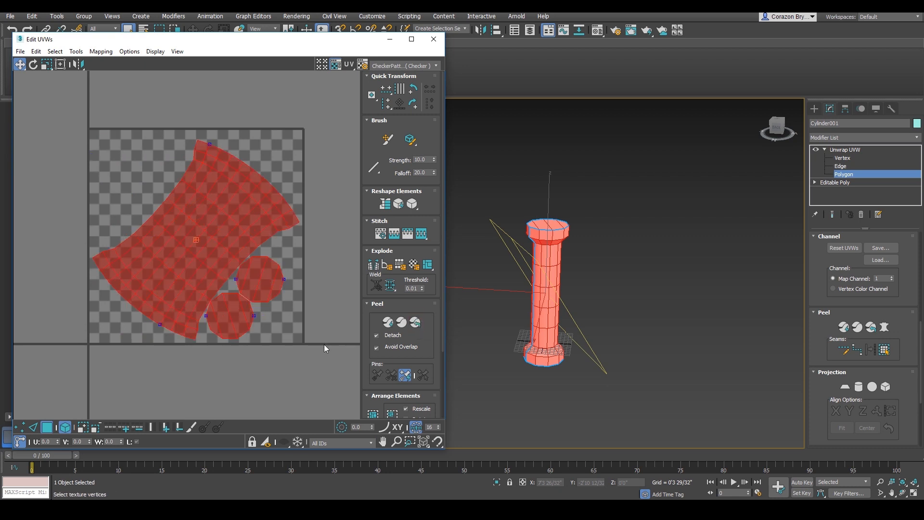
{"action": "left_click", "coordinate": [313, 320]}
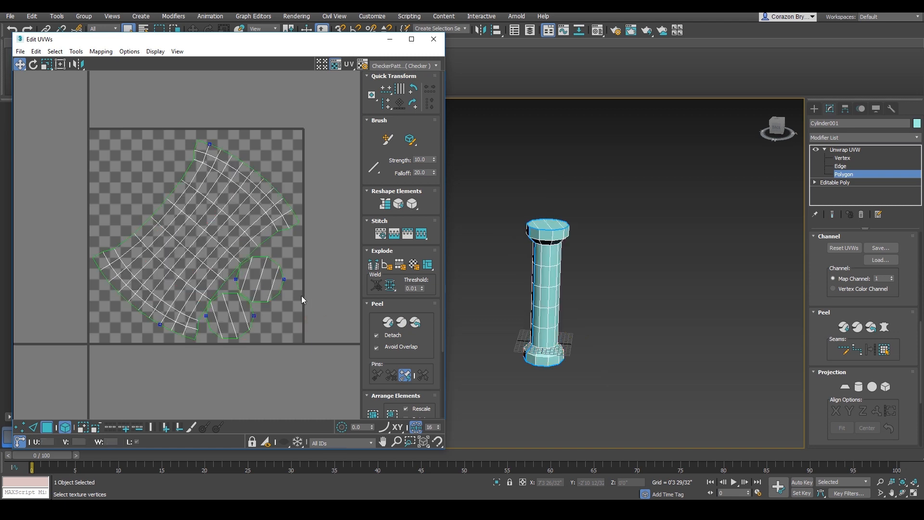
{"action": "scroll", "coordinate": [301, 295], "scroll_direction": "up", "scroll_amount": 1}
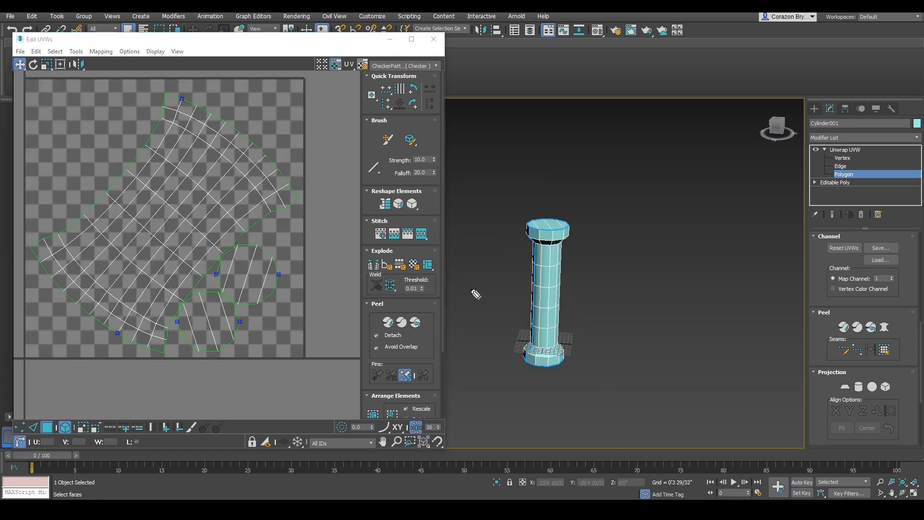
{"action": "mouse_move", "coordinate": [308, 245]}
{"action": "left_mouse_down"}
{"action": "mouse_move", "coordinate": [245, 293]}
{"action": "mouse_move", "coordinate": [283, 298]}
{"action": "mouse_move", "coordinate": [201, 357]}
{"action": "left_mouse_up"}
{"action": "mouse_move", "coordinate": [237, 128]}
{"action": "left_mouse_down"}
{"action": "mouse_move", "coordinate": [273, 104]}
{"action": "mouse_move", "coordinate": [253, 138]}
{"action": "left_mouse_up"}
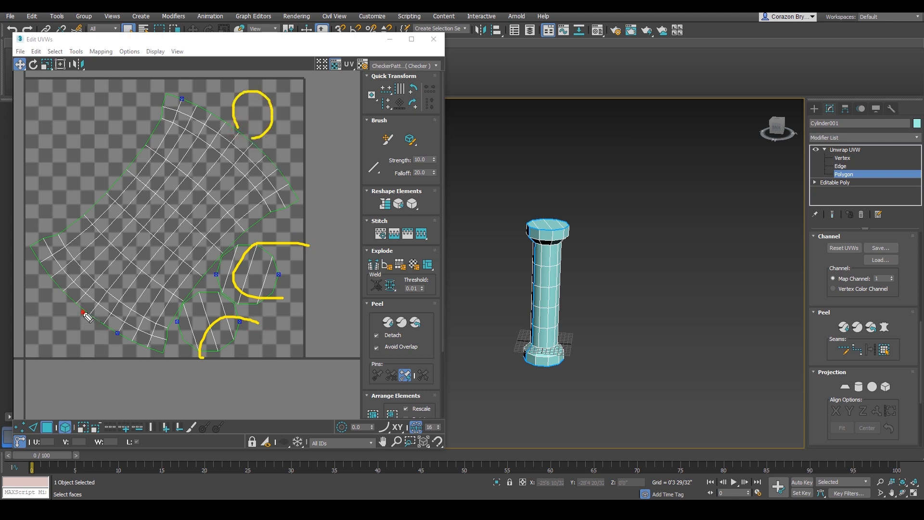
{"action": "mouse_move", "coordinate": [84, 314]}
{"action": "left_mouse_down"}
{"action": "mouse_move", "coordinate": [89, 357]}
{"action": "mouse_move", "coordinate": [95, 326]}
{"action": "left_mouse_up"}
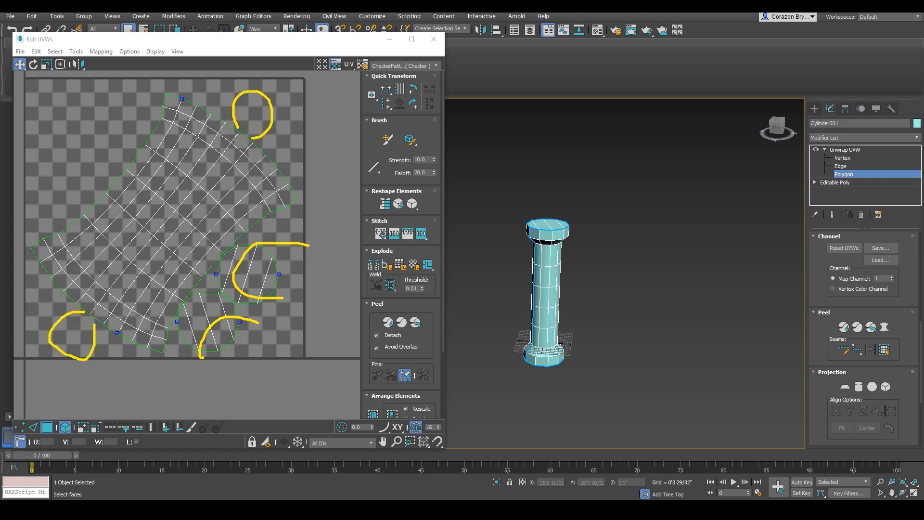
{"action": "key", "text": "Escape"}
Select the upper of the two circular UV shells, locate its faces on the column's bottom cap, and clear the selection
{"action": "scroll", "coordinate": [268, 292], "scroll_direction": "up", "scroll_amount": 2}
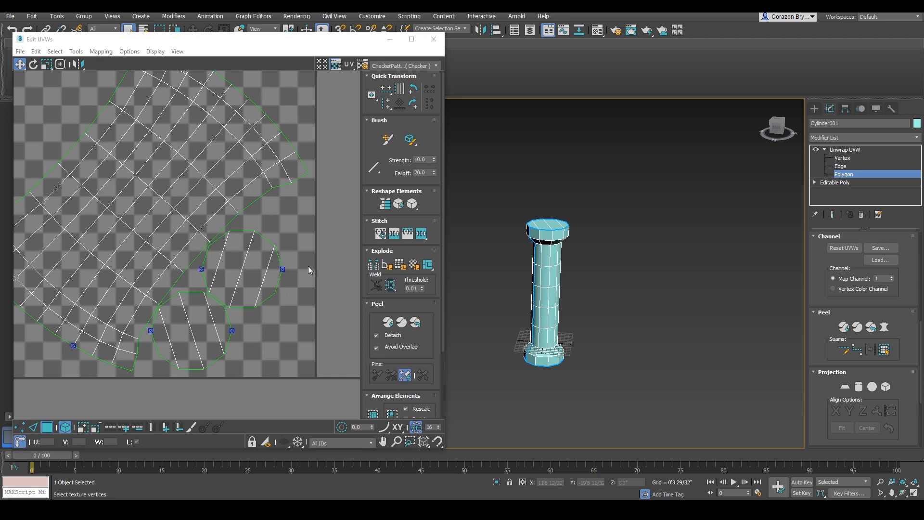
{"action": "left_click_drag", "start_coordinate": [308, 265], "coordinate": [230, 231]}
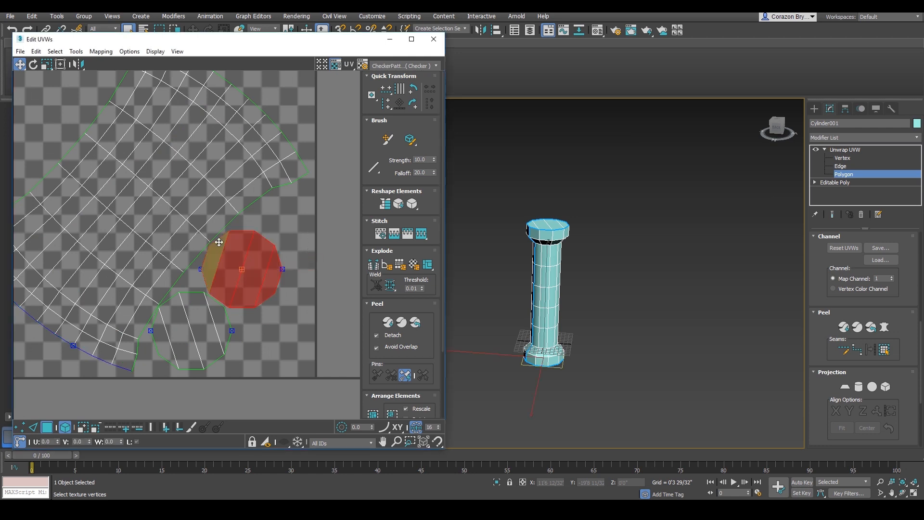
{"action": "left_click", "coordinate": [275, 296]}
{"action": "left_click", "coordinate": [267, 271]}
{"action": "middle_click_drag", "start_coordinate": [644, 313], "coordinate": [655, 275], "text": "alt"}
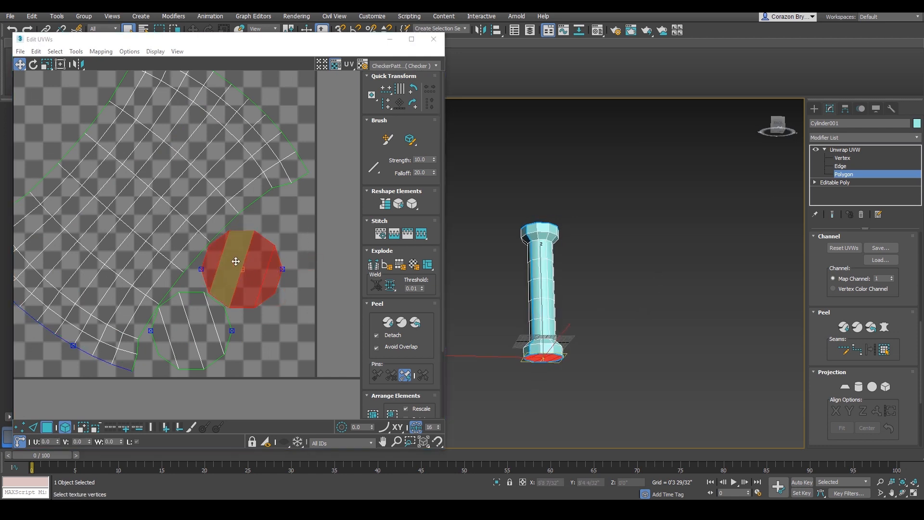
{"action": "middle_click_drag", "start_coordinate": [585, 380], "coordinate": [632, 268], "text": "alt"}
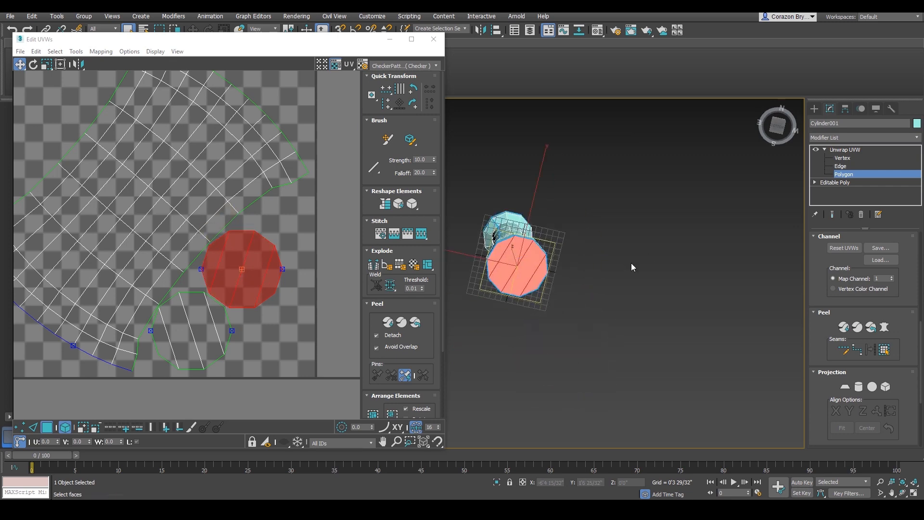
{"action": "scroll", "coordinate": [521, 285], "scroll_direction": "up", "scroll_amount": 4}
{"action": "middle_click_drag", "start_coordinate": [522, 282], "coordinate": [518, 243], "text": "alt"}
{"action": "middle_click_drag", "start_coordinate": [239, 303], "coordinate": [261, 297]}
{"action": "scroll", "coordinate": [261, 298], "scroll_direction": "down", "scroll_amount": 2}
{"action": "left_click", "coordinate": [268, 367]}
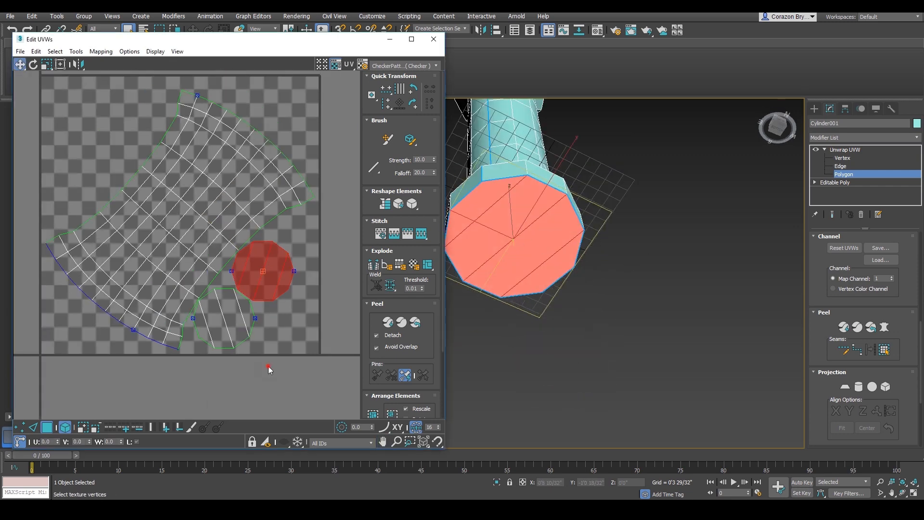
Select the lower circular UV shell and locate its faces on the column's top cap
{"action": "left_click_drag", "start_coordinate": [269, 367], "coordinate": [220, 332]}
{"action": "scroll", "coordinate": [580, 293], "scroll_direction": "down", "scroll_amount": 4}
{"action": "middle_click_drag", "start_coordinate": [580, 292], "coordinate": [551, 280], "text": "alt"}
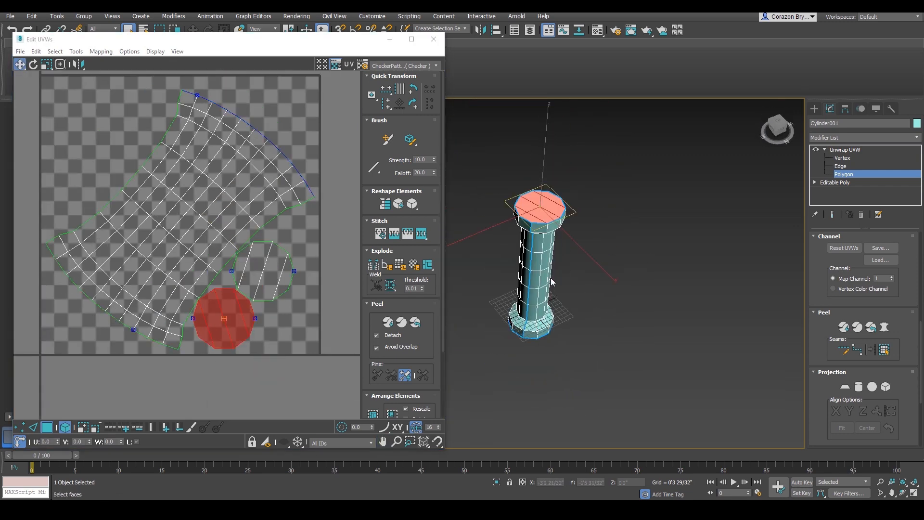
{"action": "scroll", "coordinate": [551, 279], "scroll_direction": "up", "scroll_amount": 3}
{"action": "middle_click_drag", "start_coordinate": [301, 304], "coordinate": [299, 267]}
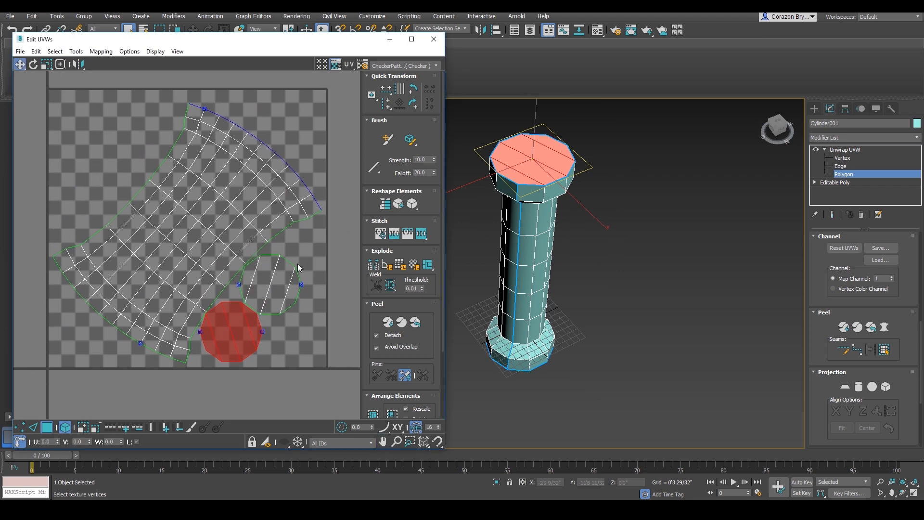
Select the large UV shell, examine the column side faces it covers, and clear the selection
{"action": "left_click", "coordinate": [181, 165]}
{"action": "middle_click_drag", "start_coordinate": [561, 337], "coordinate": [459, 312], "text": "alt"}
{"action": "middle_click_drag", "start_coordinate": [237, 290], "coordinate": [234, 288]}
{"action": "scroll", "coordinate": [243, 281], "scroll_direction": "down", "scroll_amount": 2}
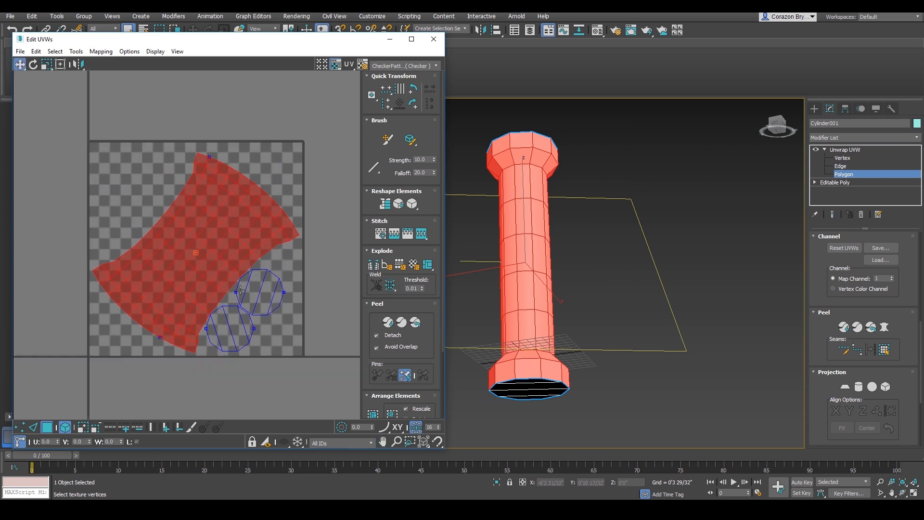
{"action": "scroll", "coordinate": [263, 268], "scroll_direction": "up", "scroll_amount": 2}
{"action": "left_click", "coordinate": [296, 232]}
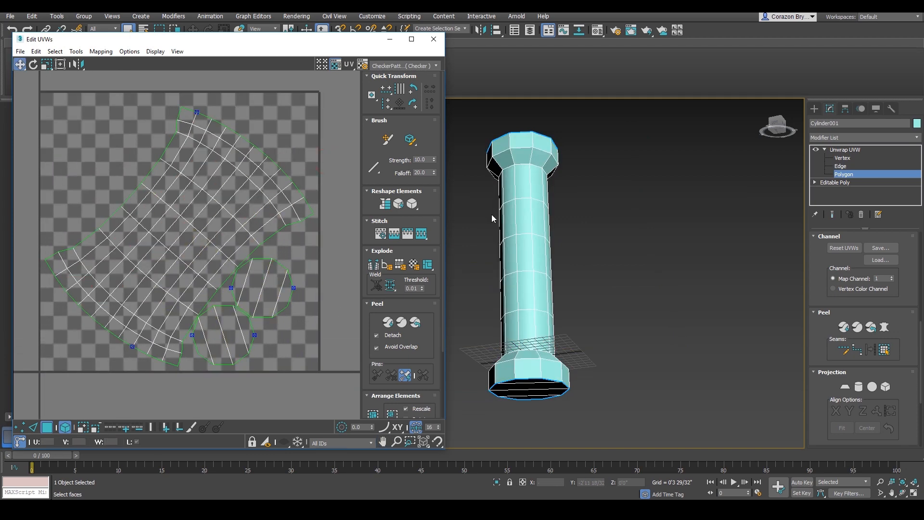
Select the top cap's UV shell again, view it up close on the column, and clear the selection
{"action": "left_click", "coordinate": [224, 337]}
{"action": "middle_click_drag", "start_coordinate": [582, 294], "coordinate": [575, 202], "text": "alt"}
{"action": "scroll", "coordinate": [571, 169], "scroll_direction": "up", "scroll_amount": 5}
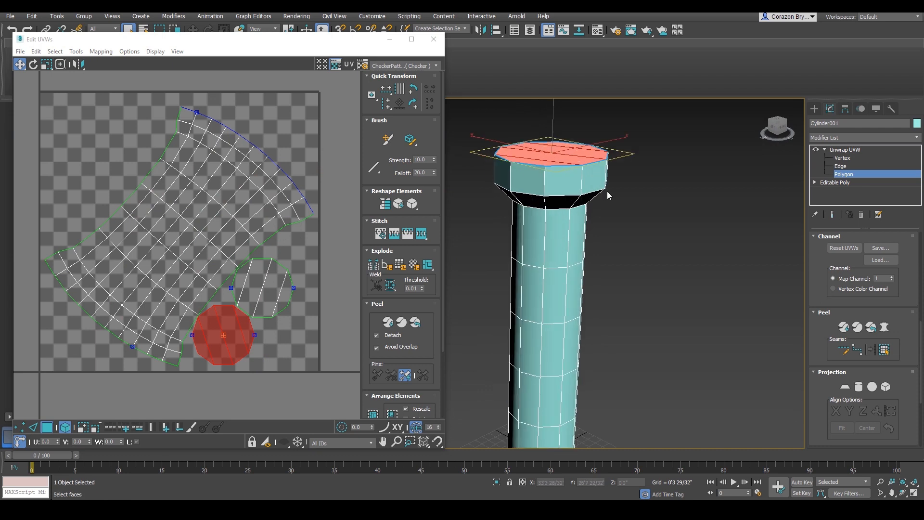
{"action": "left_click", "coordinate": [313, 310]}
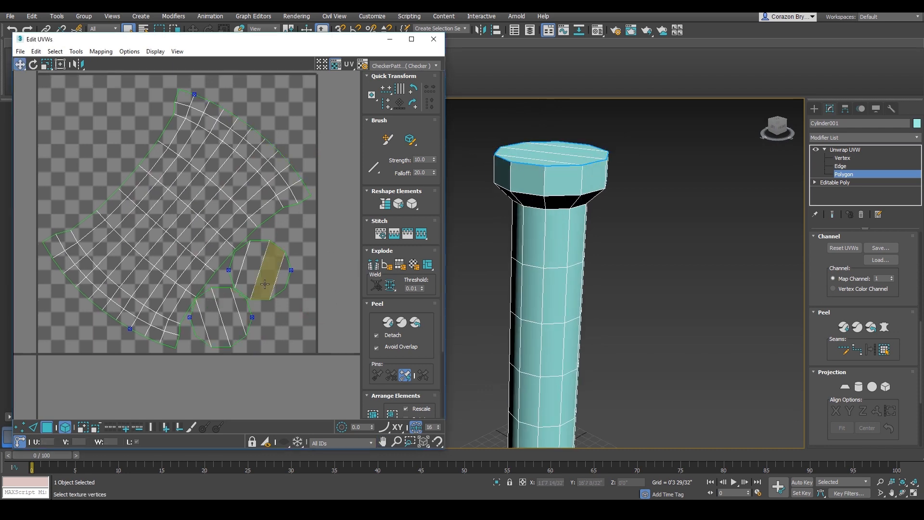
{"action": "middle_click_drag", "start_coordinate": [290, 292], "coordinate": [303, 308]}
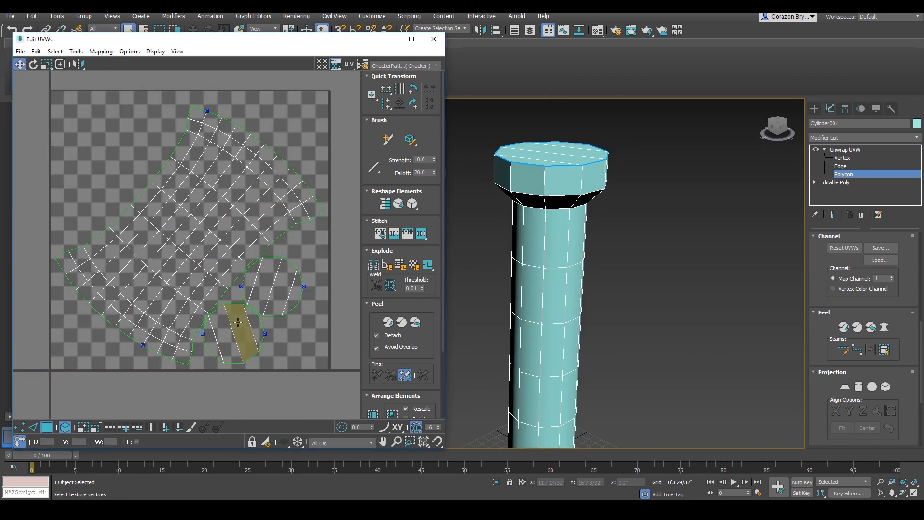
{"action": "middle_click_drag", "start_coordinate": [236, 310], "coordinate": [251, 367]}
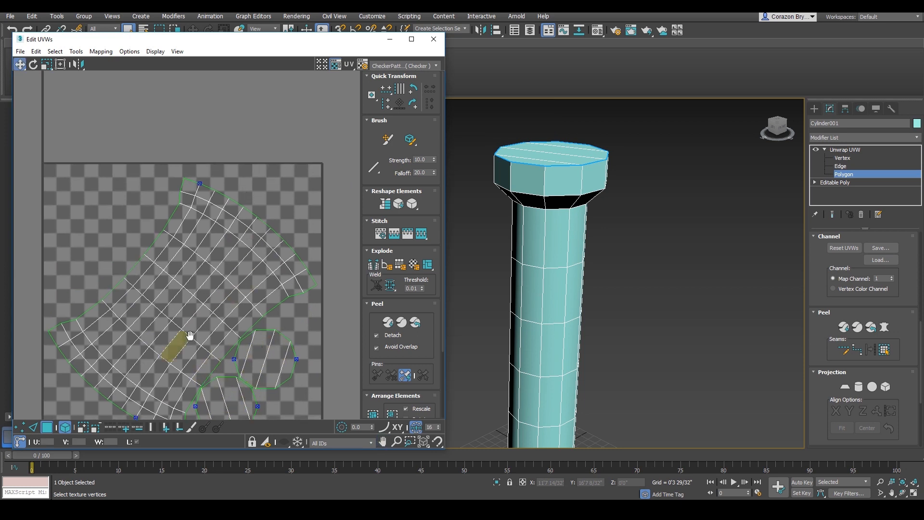
{"action": "middle_click_drag", "start_coordinate": [190, 336], "coordinate": [212, 276]}
{"action": "middle_click_drag", "start_coordinate": [187, 381], "coordinate": [265, 337]}
{"action": "left_click", "coordinate": [212, 365]}
{"action": "scroll", "coordinate": [198, 347], "scroll_direction": "up", "scroll_amount": 2}
{"action": "scroll", "coordinate": [212, 352], "scroll_direction": "down", "scroll_amount": 2}
{"action": "scroll", "coordinate": [220, 344], "scroll_direction": "up", "scroll_amount": 2}
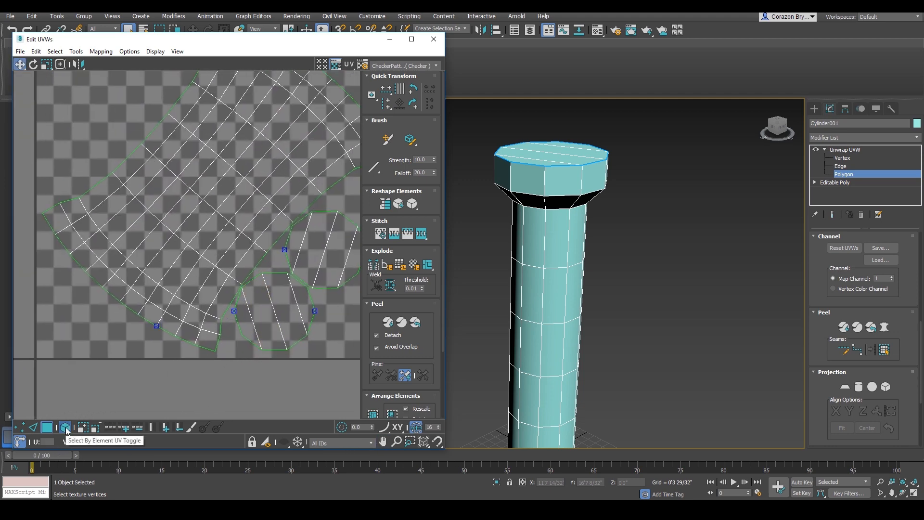
With Select By Element UV Toggle on, select a circular cap shell as a whole and clear the selection
{"action": "left_click", "coordinate": [65, 427]}
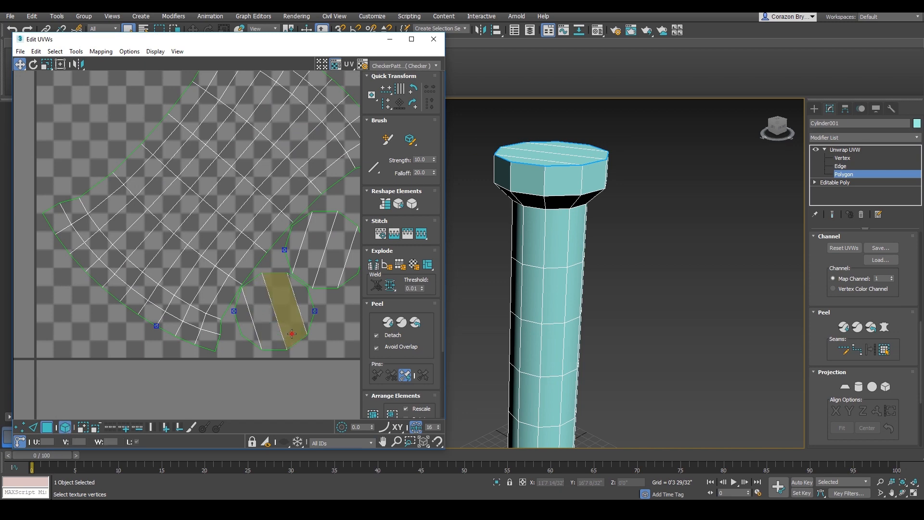
{"action": "left_click", "coordinate": [323, 250]}
{"action": "left_click", "coordinate": [282, 404]}
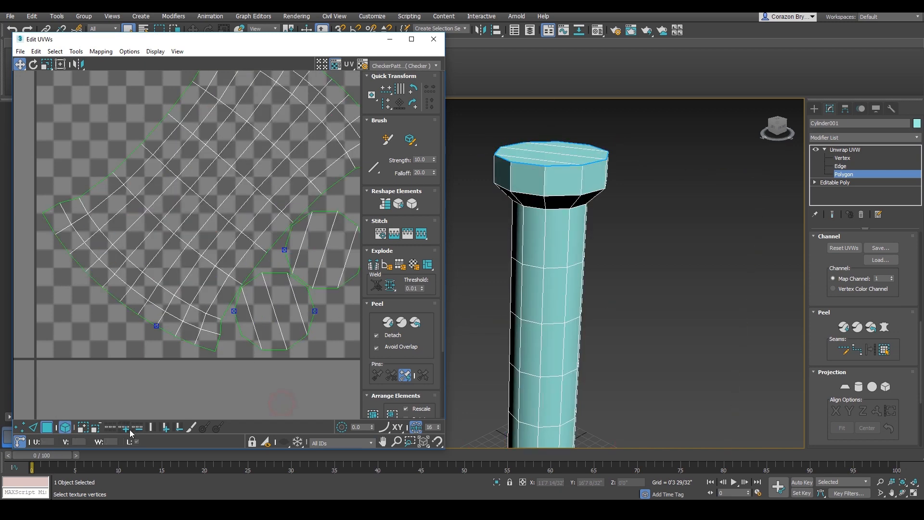
{"action": "middle_click_drag", "start_coordinate": [208, 318], "coordinate": [216, 383]}
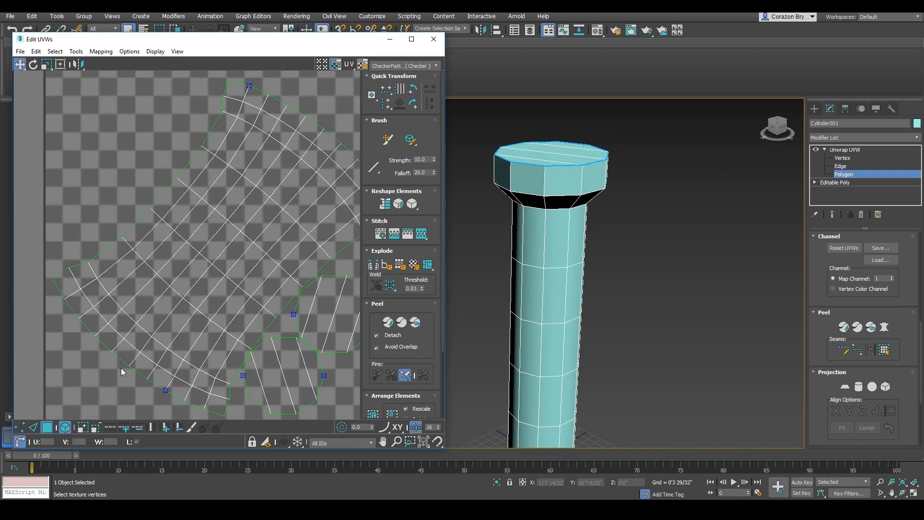
{"action": "scroll", "coordinate": [120, 368], "scroll_direction": "down", "scroll_amount": 2}
{"action": "scroll", "coordinate": [127, 376], "scroll_direction": "up", "scroll_amount": 2}
{"action": "scroll", "coordinate": [149, 373], "scroll_direction": "up", "scroll_amount": 2}
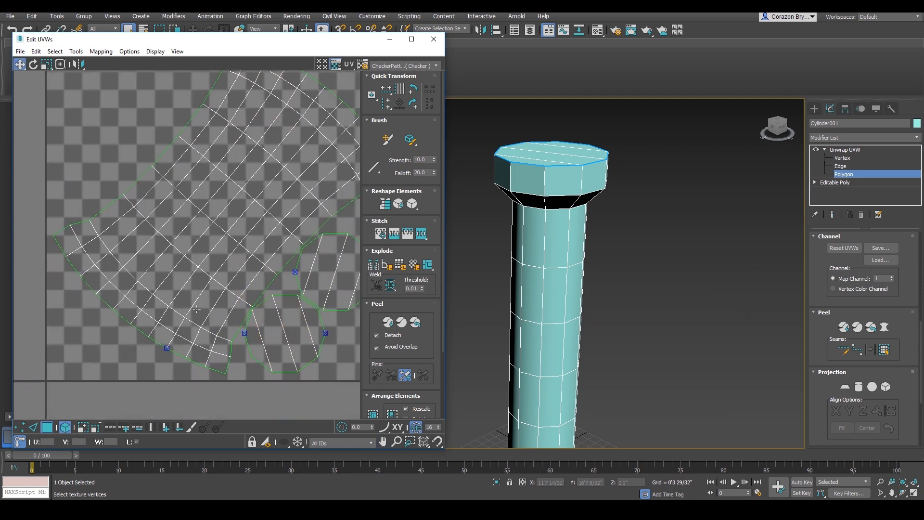
{"action": "scroll", "coordinate": [193, 332], "scroll_direction": "down", "scroll_amount": 2}
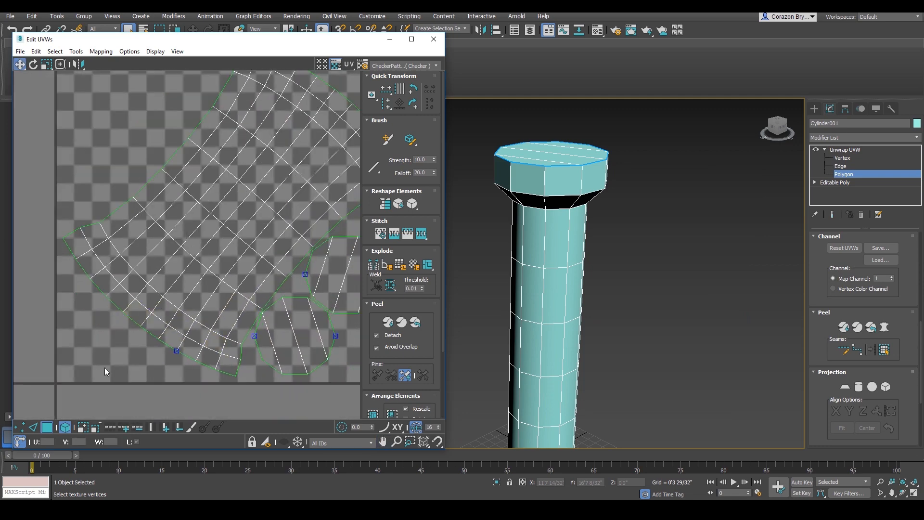
{"action": "middle_click_drag", "start_coordinate": [190, 333], "coordinate": [135, 438]}
{"action": "scroll", "coordinate": [240, 296], "scroll_direction": "down", "scroll_amount": 2}
{"action": "middle_click_drag", "start_coordinate": [192, 349], "coordinate": [214, 221]}
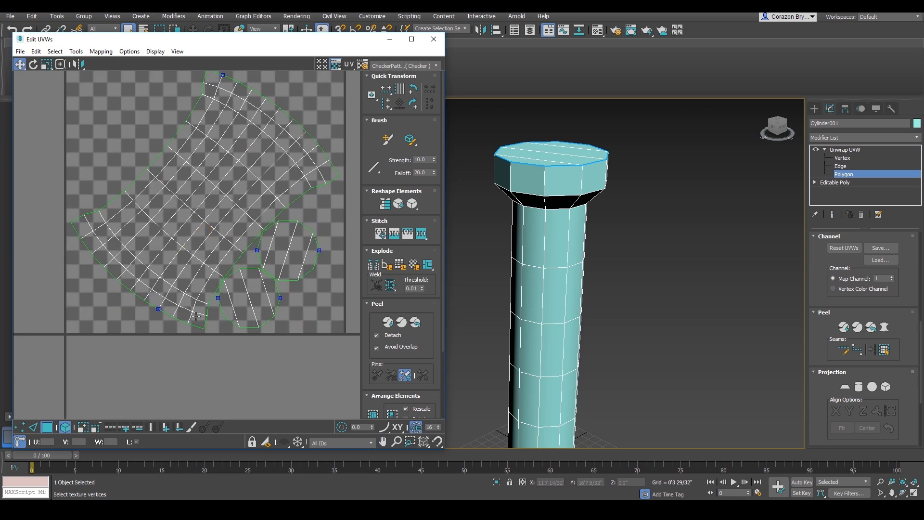
{"action": "scroll", "coordinate": [221, 304], "scroll_direction": "up", "scroll_amount": 2}
{"action": "middle_click_drag", "start_coordinate": [195, 321], "coordinate": [145, 370]}
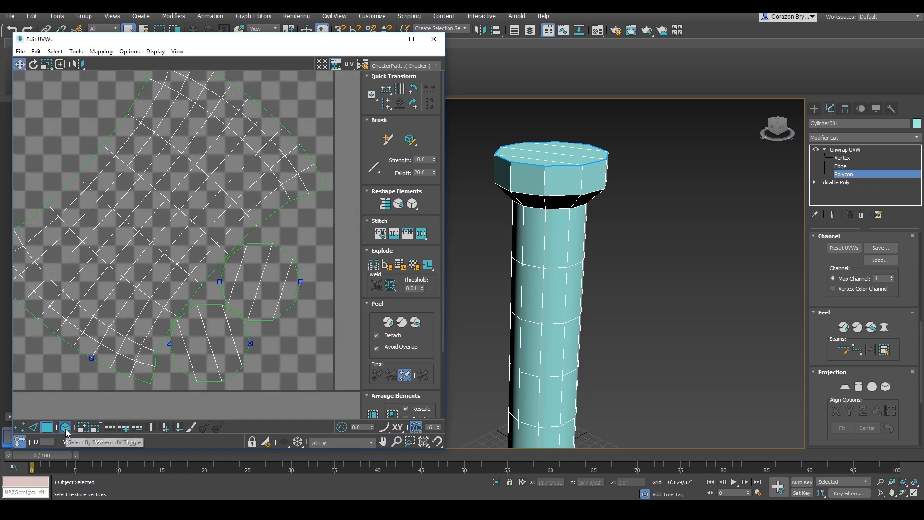
Turn off element selection, switch to edge level, and select a border edge on the lower end of the large shell
{"action": "left_click", "coordinate": [65, 429]}
{"action": "middle_click_drag", "start_coordinate": [95, 332], "coordinate": [166, 342]}
{"action": "left_click", "coordinate": [33, 427]}
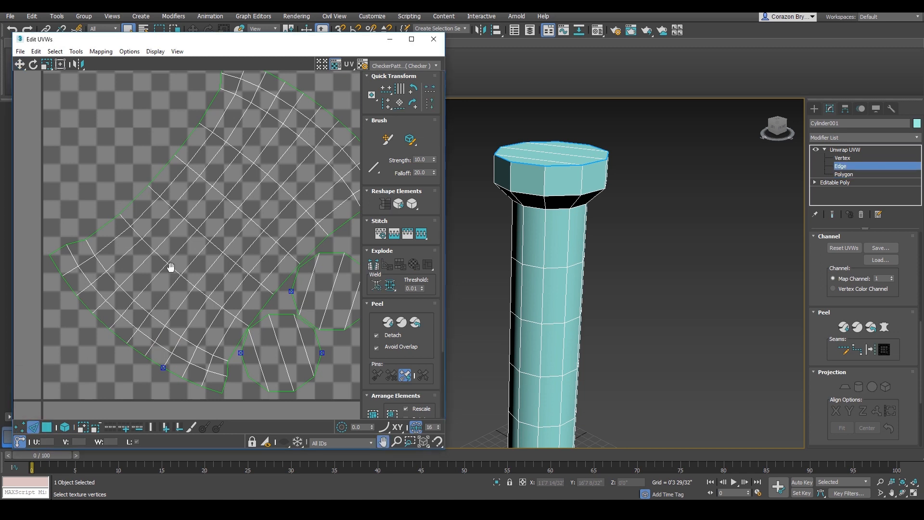
{"action": "middle_click_drag", "start_coordinate": [168, 269], "coordinate": [157, 264]}
{"action": "scroll", "coordinate": [112, 341], "scroll_direction": "up", "scroll_amount": 2}
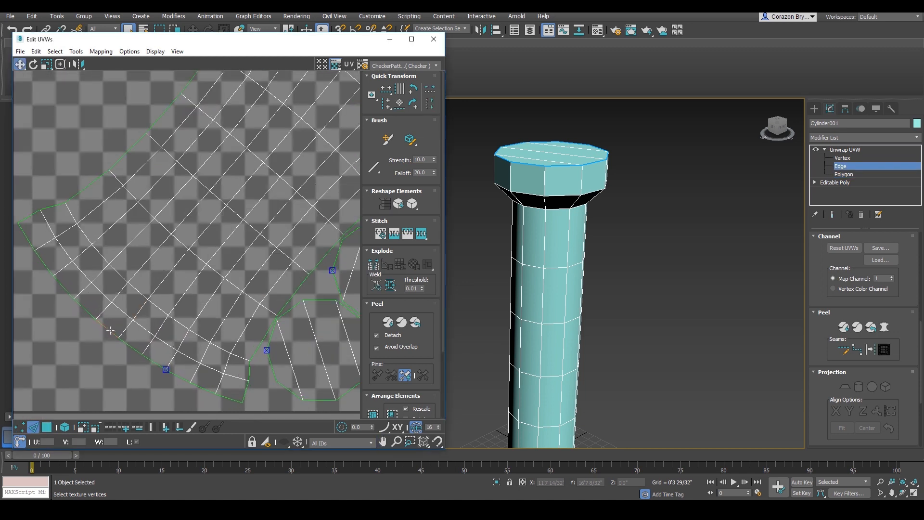
{"action": "left_click", "coordinate": [110, 330]}
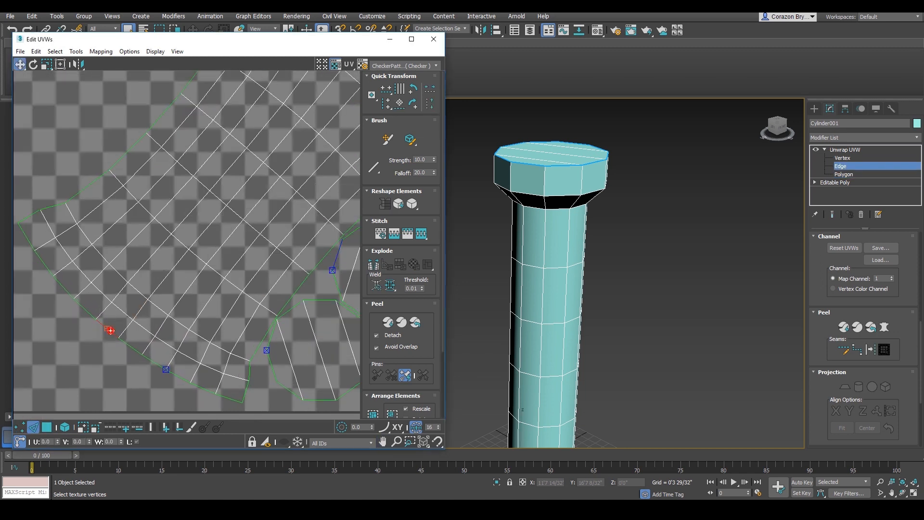
Select neighbouring border edges on the large shell's lower end one by one to identify their matching edges on the cap shell
{"action": "left_click", "coordinate": [132, 347]}
{"action": "left_click", "coordinate": [103, 325]}
{"action": "left_click", "coordinate": [89, 312]}
{"action": "scroll", "coordinate": [100, 324], "scroll_direction": "down", "scroll_amount": 5}
{"action": "scroll", "coordinate": [100, 324], "scroll_direction": "up", "scroll_amount": 5}
{"action": "left_click", "coordinate": [129, 346]}
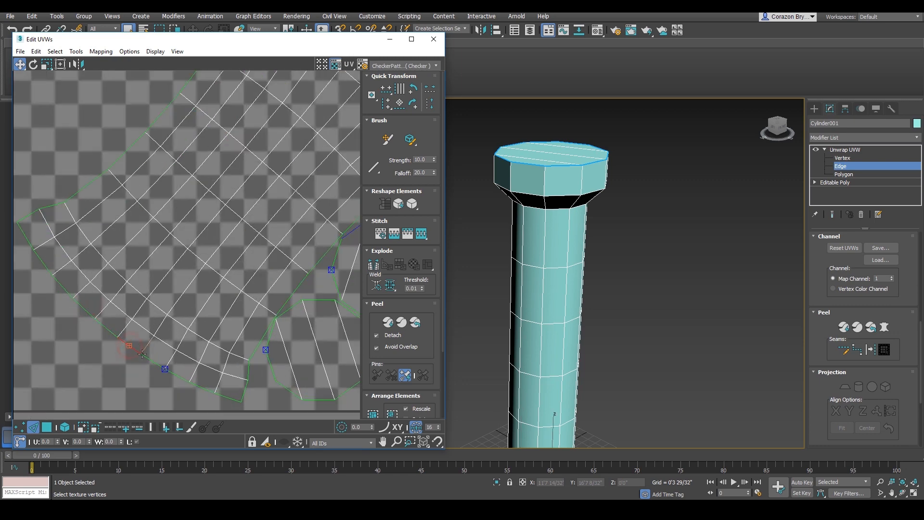
Select a group of edges on the large shell's lower end, locate them around the column's base, and clear the selection
{"action": "middle_click_drag", "start_coordinate": [146, 348], "coordinate": [141, 275]}
{"action": "middle_click_drag", "start_coordinate": [588, 435], "coordinate": [581, 236], "text": "alt"}
{"action": "left_click_drag", "start_coordinate": [191, 327], "coordinate": [77, 241]}
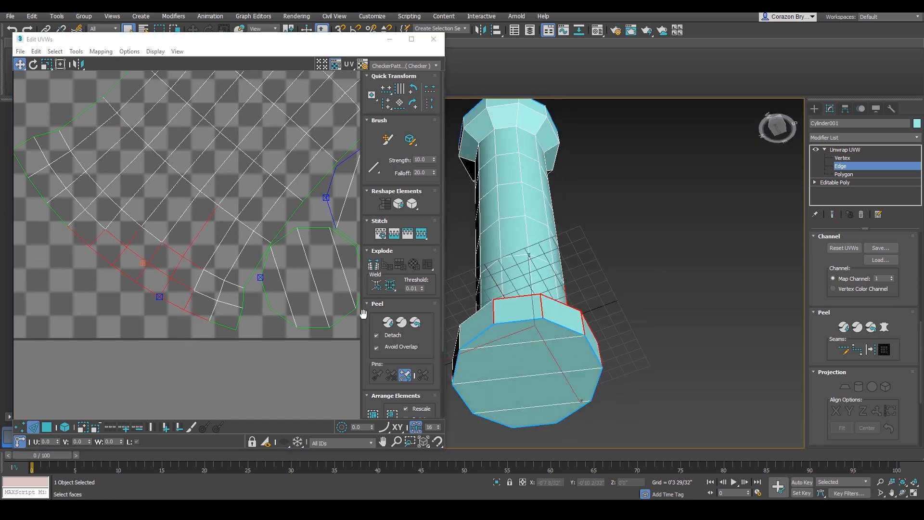
{"action": "left_click", "coordinate": [153, 354]}
Stitch the matching cap shell to a single border edge near the middle of the large shell's lower end
{"action": "scroll", "coordinate": [98, 285], "scroll_direction": "up", "scroll_amount": 1}
{"action": "left_click", "coordinate": [121, 263]}
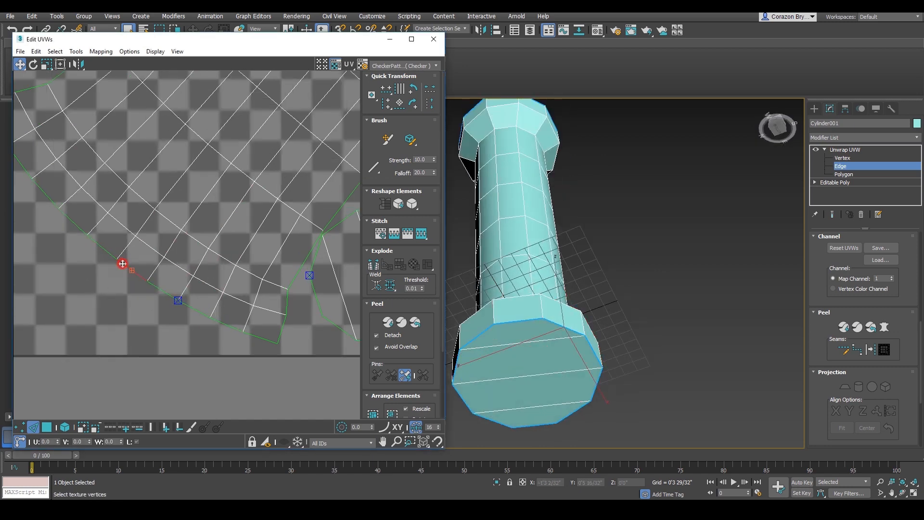
{"action": "scroll", "coordinate": [141, 289], "scroll_direction": "down", "scroll_amount": 2}
{"action": "middle_click_drag", "start_coordinate": [141, 289], "coordinate": [147, 324]}
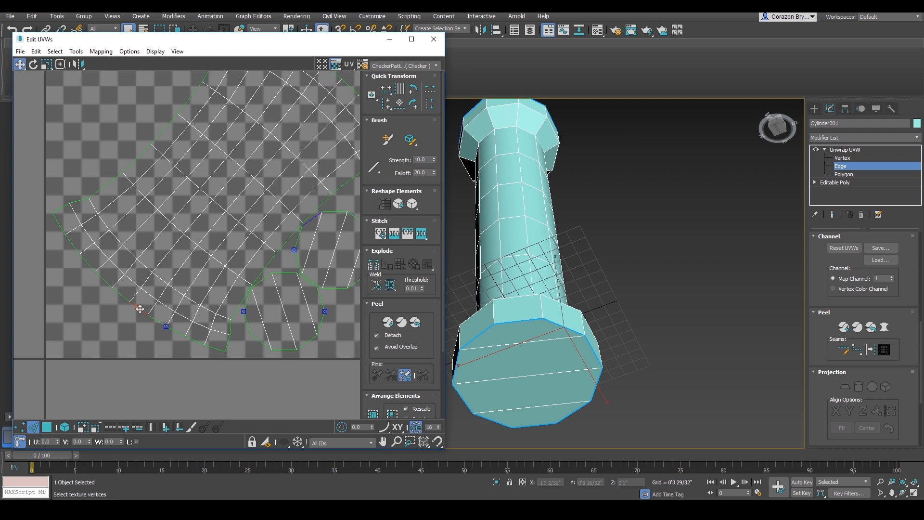
{"action": "right_click", "coordinate": [139, 307]}
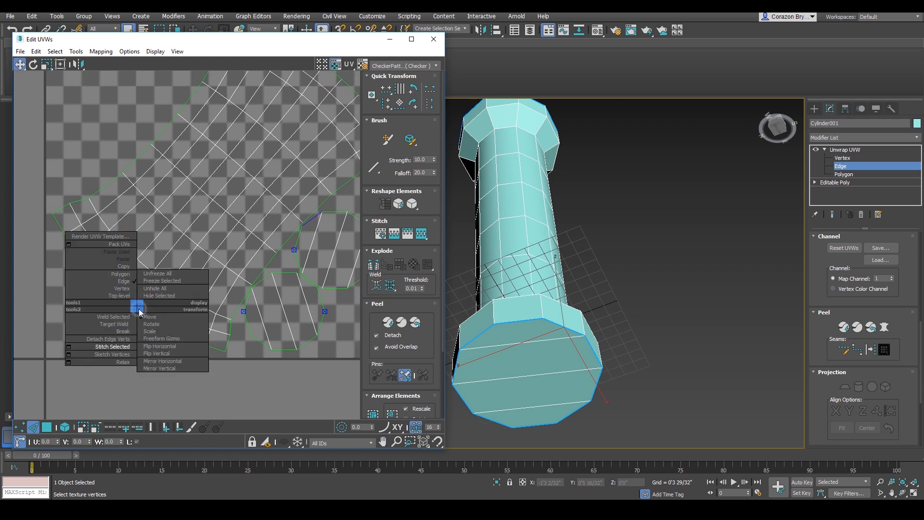
{"action": "left_click", "coordinate": [120, 346]}
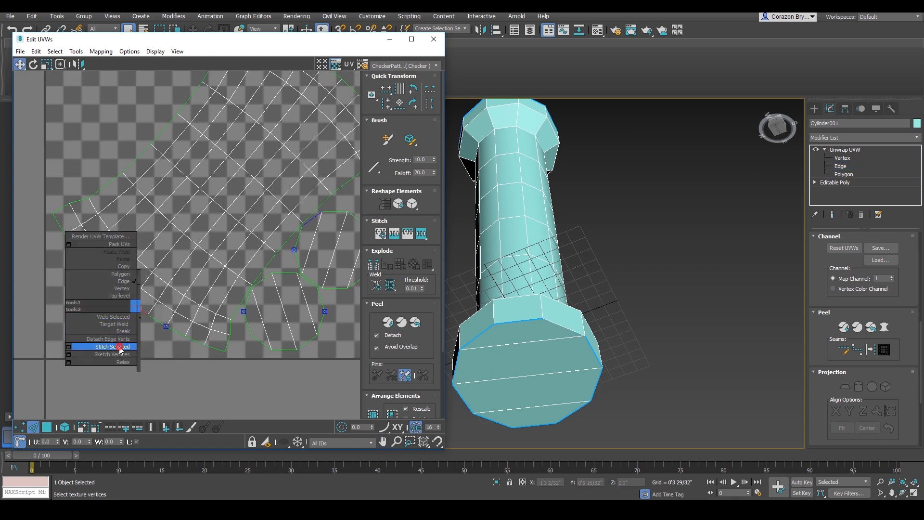
{"action": "left_click", "coordinate": [204, 368]}
Stitch the remaining cap shell to a single border edge at the middle of the large shell's upper end
{"action": "middle_click_drag", "start_coordinate": [221, 238], "coordinate": [159, 349]}
{"action": "middle_click_drag", "start_coordinate": [248, 255], "coordinate": [236, 297]}
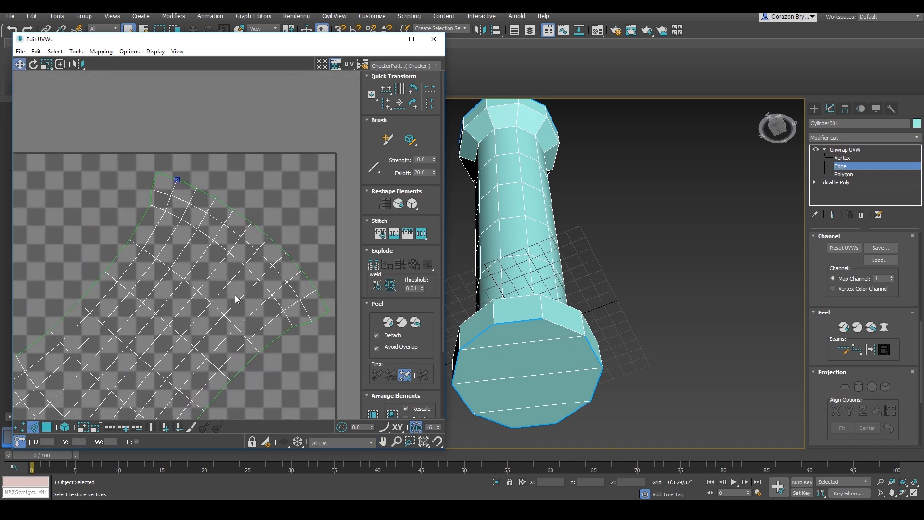
{"action": "scroll", "coordinate": [238, 268], "scroll_direction": "up", "scroll_amount": 2}
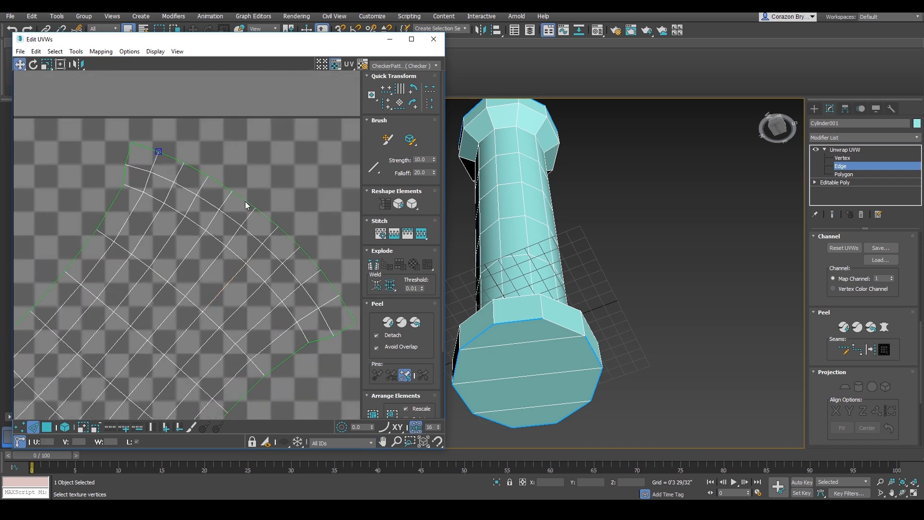
{"action": "left_click", "coordinate": [264, 214]}
{"action": "scroll", "coordinate": [264, 215], "scroll_direction": "down", "scroll_amount": 3}
{"action": "right_click", "coordinate": [240, 194]}
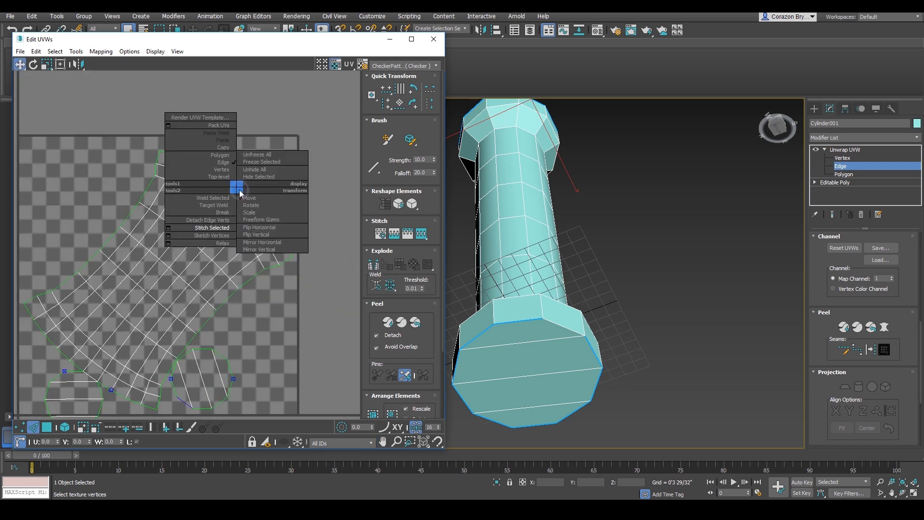
{"action": "left_click", "coordinate": [216, 230]}
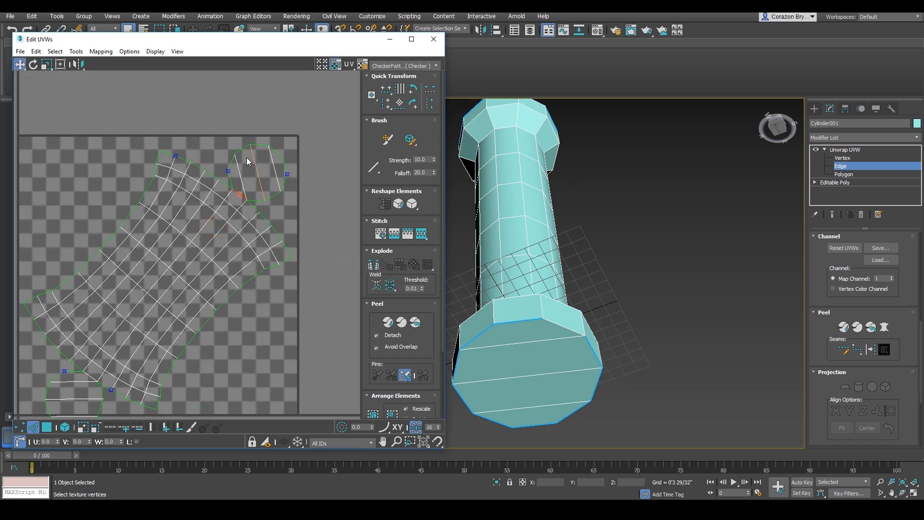
{"action": "middle_click_drag", "start_coordinate": [254, 284], "coordinate": [260, 258]}
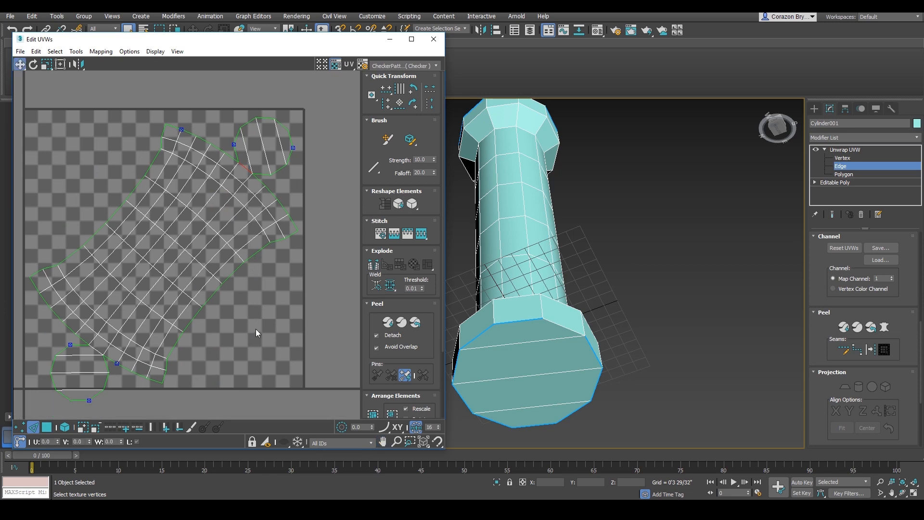
Switch to polygon level and select all faces of the stitched UV layout
{"action": "scroll", "coordinate": [256, 329], "scroll_direction": "down", "scroll_amount": 5}
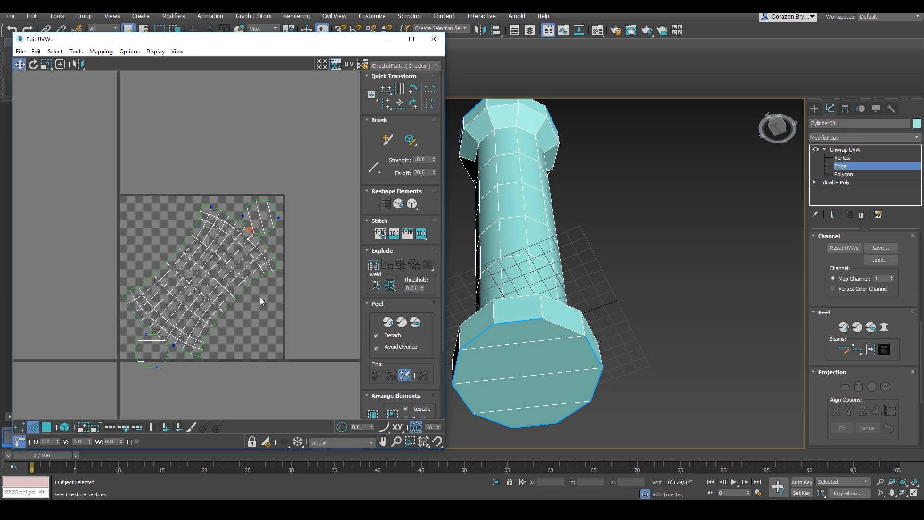
{"action": "scroll", "coordinate": [217, 258], "scroll_direction": "up", "scroll_amount": 2}
{"action": "right_click", "coordinate": [207, 247]}
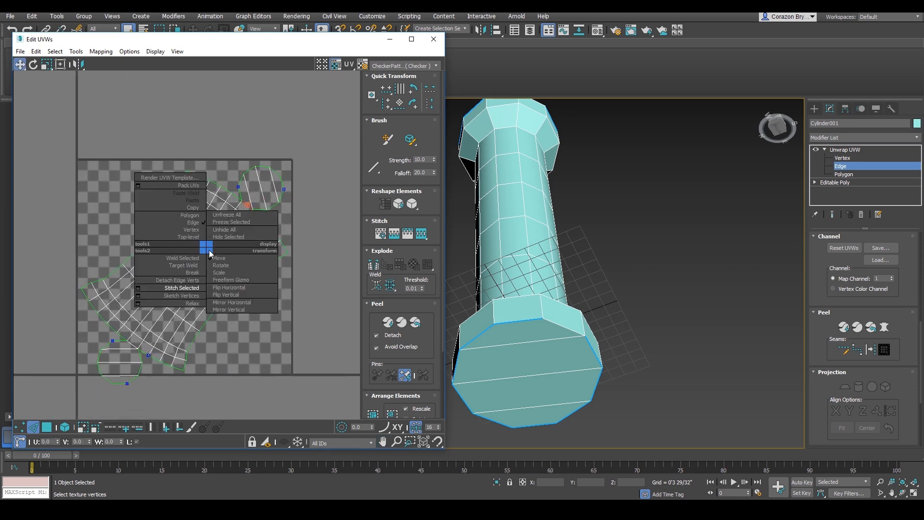
{"action": "left_click", "coordinate": [190, 214]}
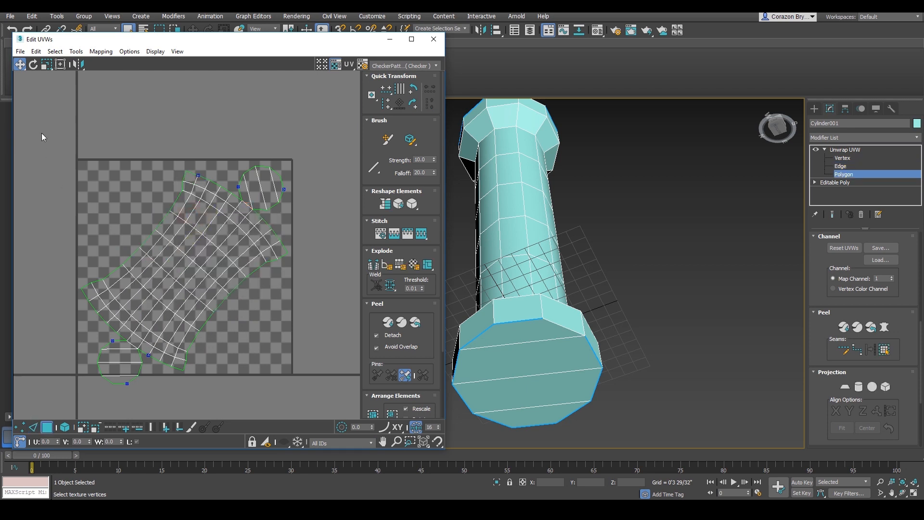
{"action": "left_click_drag", "start_coordinate": [46, 122], "coordinate": [314, 387]}
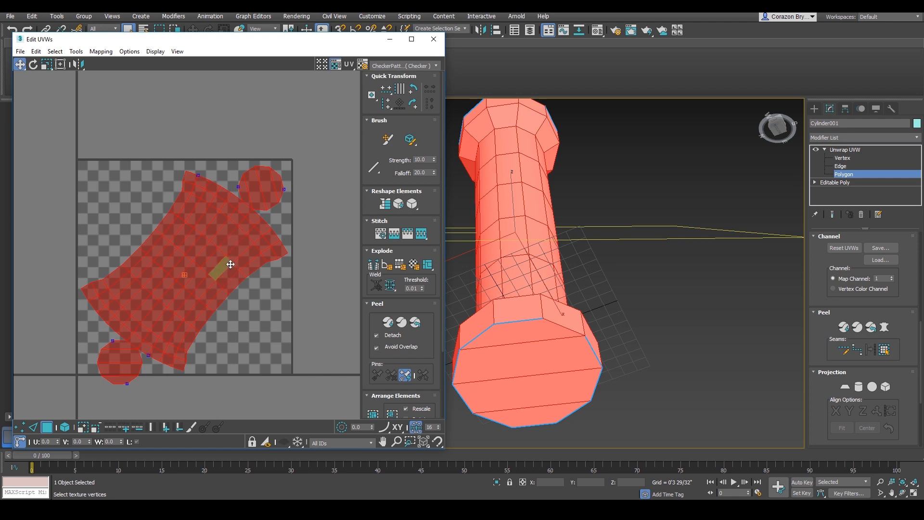
{"action": "scroll", "coordinate": [236, 290], "scroll_direction": "up", "scroll_amount": 3}
{"action": "middle_click_drag", "start_coordinate": [236, 290], "coordinate": [295, 288]}
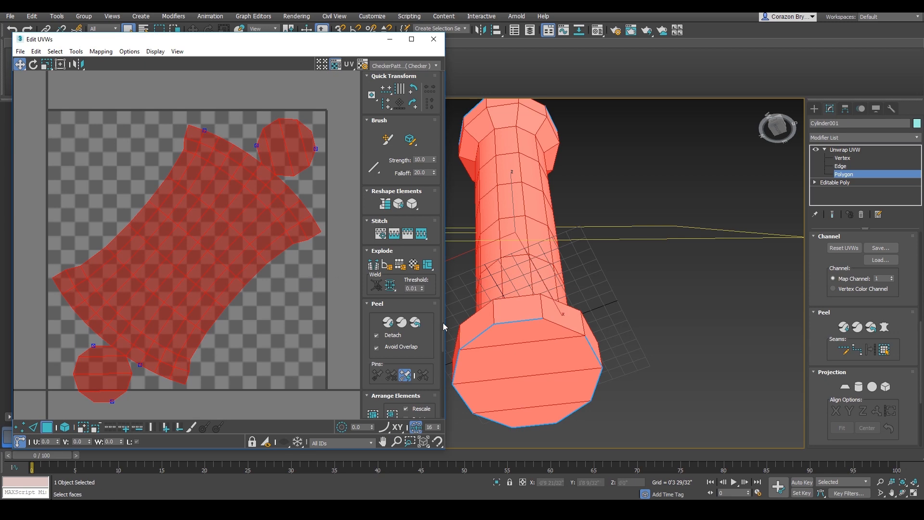
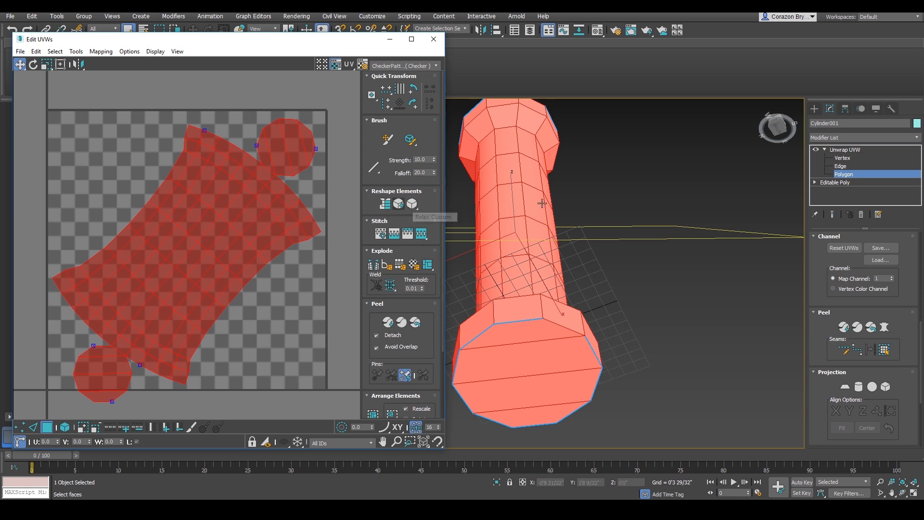
{"action": "key", "text": "ctrl+shift+3"}
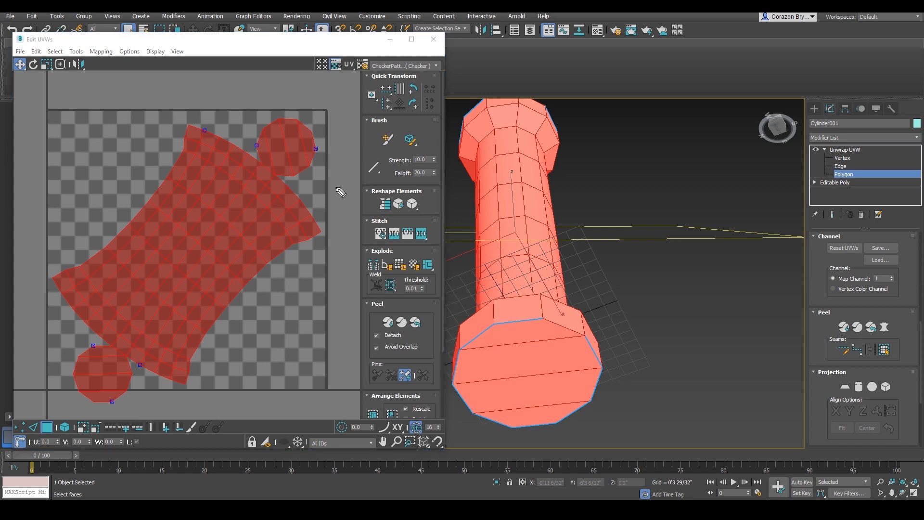
{"action": "left_click_drag", "start_coordinate": [338, 186], "coordinate": [419, 205]}
{"action": "key", "text": "Escape"}
Relax all selected UV faces with Relax: Custom and open the Relax Tool settings
{"action": "left_click", "coordinate": [412, 204]}
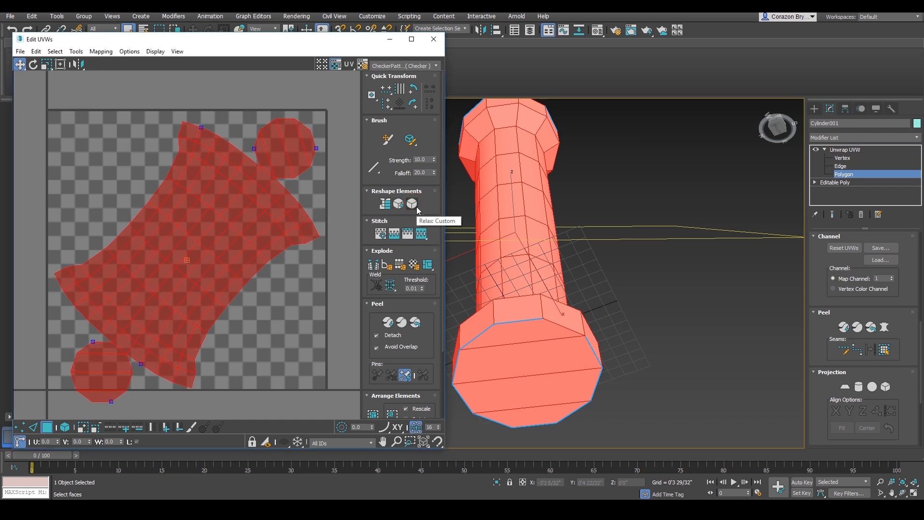
{"action": "left_click", "coordinate": [417, 208]}
{"action": "left_click_drag", "start_coordinate": [417, 210], "coordinate": [417, 218]}
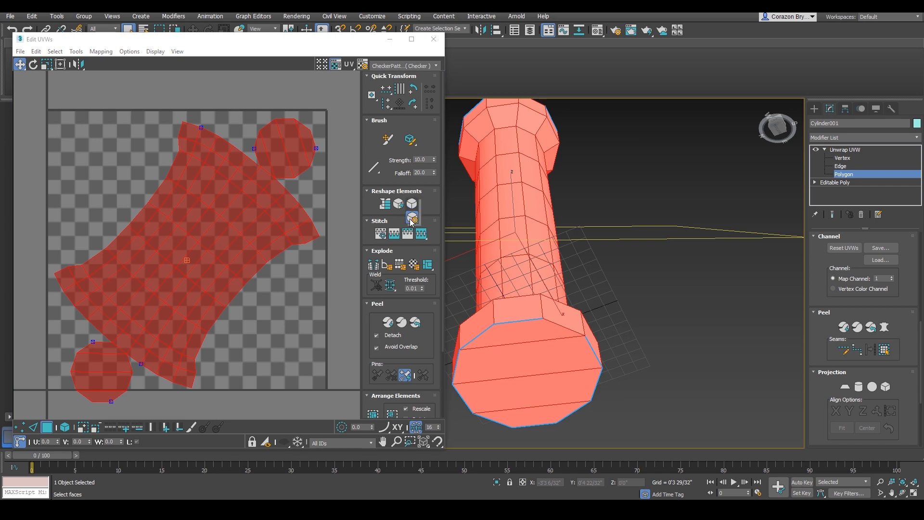
{"action": "left_click_drag", "start_coordinate": [414, 221], "coordinate": [413, 221]}
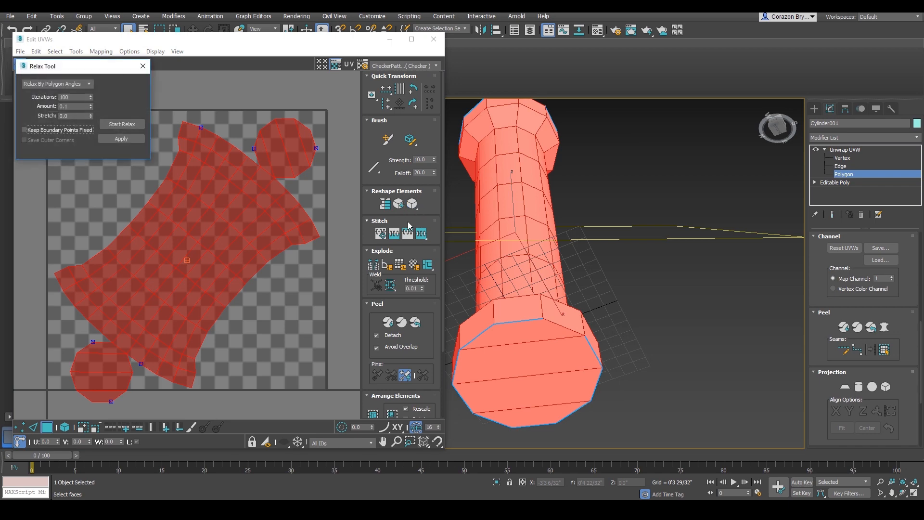
{"action": "left_click_drag", "start_coordinate": [32, 69], "coordinate": [51, 58]}
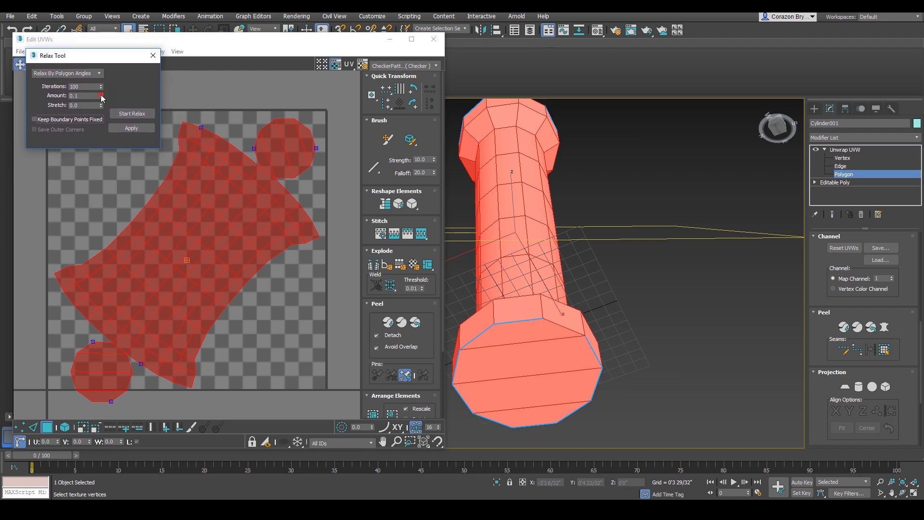
Set the relax amount to 0.89, run Relax By Polygon Angles repeatedly on the selected faces, and close the Relax Tool
{"action": "left_click_drag", "start_coordinate": [101, 97], "coordinate": [101, 83]}
{"action": "left_click_drag", "start_coordinate": [100, 65], "coordinate": [96, 58]}
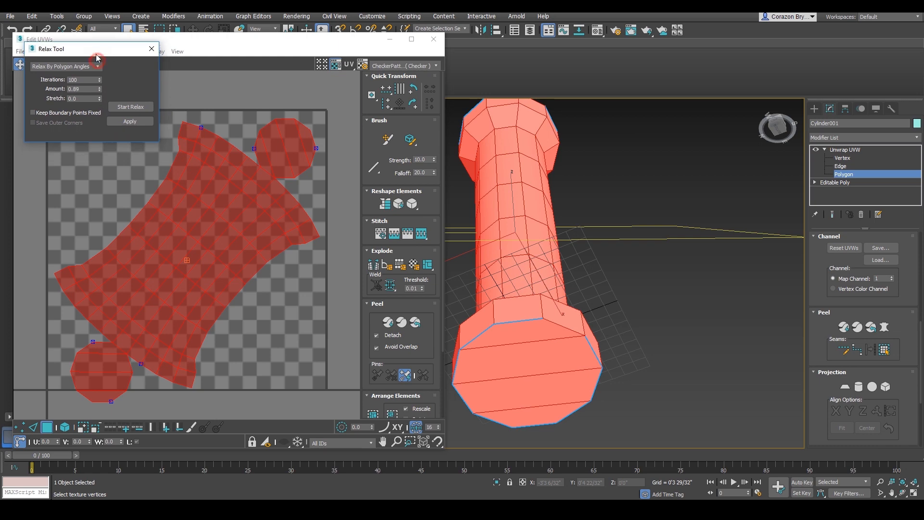
{"action": "left_click", "coordinate": [134, 108]}
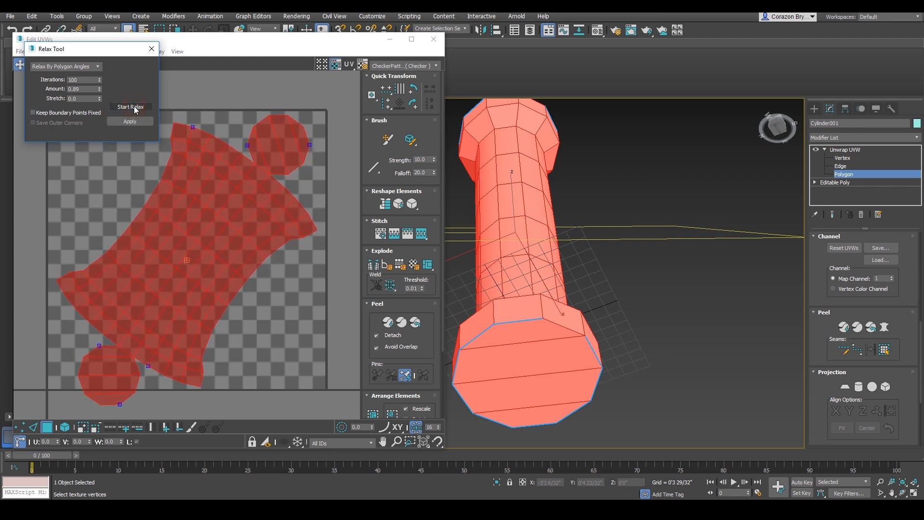
{"action": "left_click", "coordinate": [134, 108]}
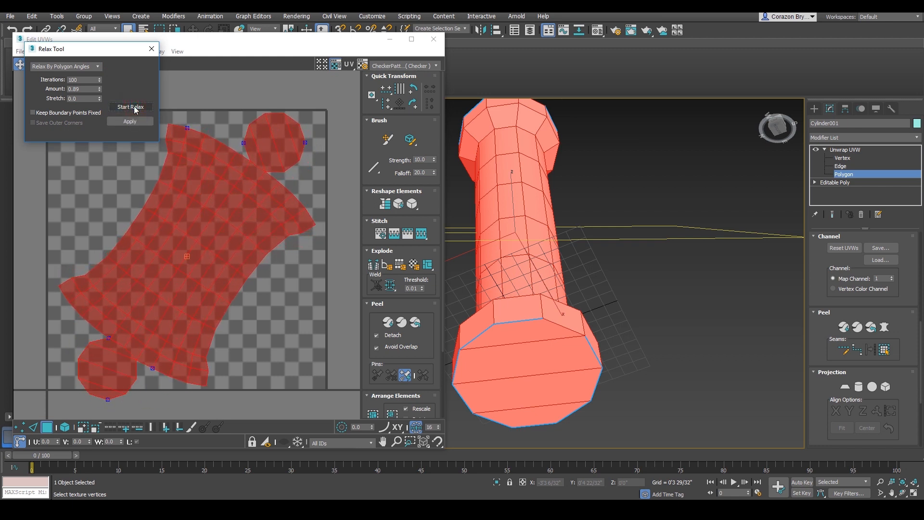
{"action": "left_click", "coordinate": [135, 109]}
{"action": "left_click", "coordinate": [135, 108]}
{"action": "left_click", "coordinate": [134, 108]}
{"action": "left_click", "coordinate": [135, 108]}
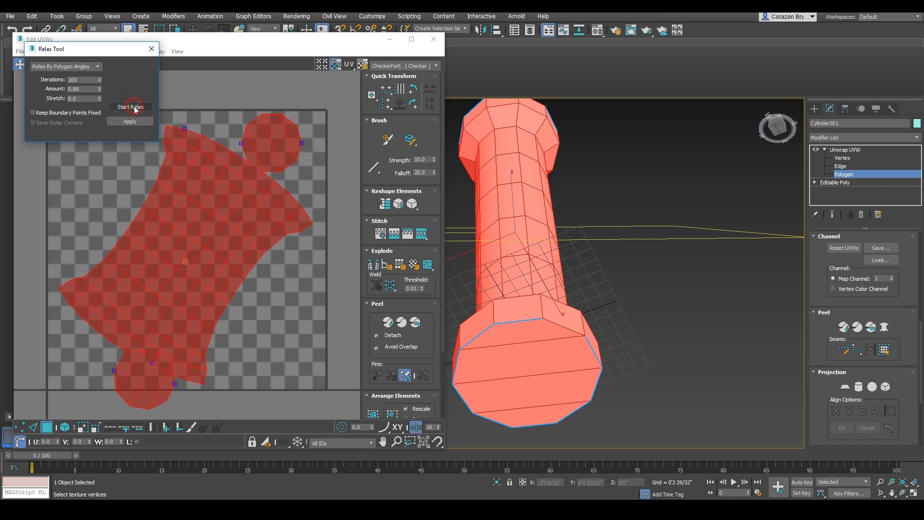
{"action": "left_click", "coordinate": [135, 108]}
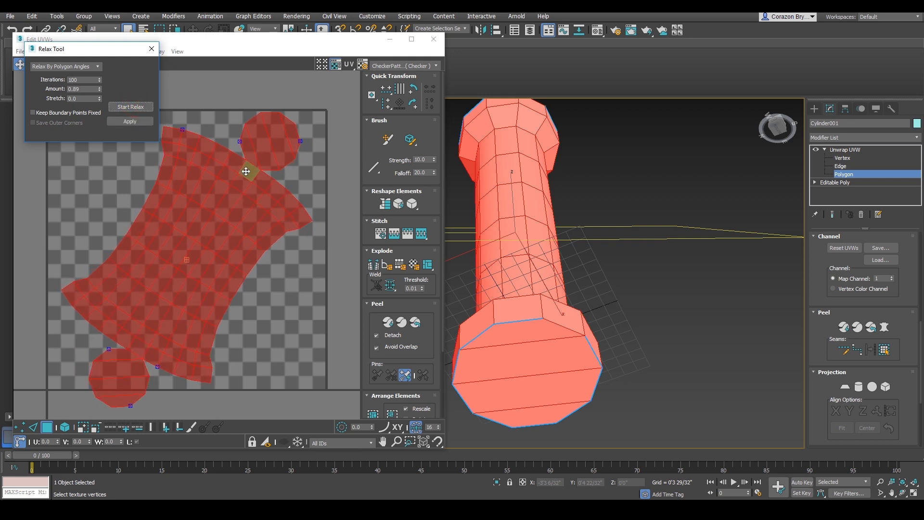
{"action": "middle_click_drag", "start_coordinate": [242, 230], "coordinate": [246, 232]}
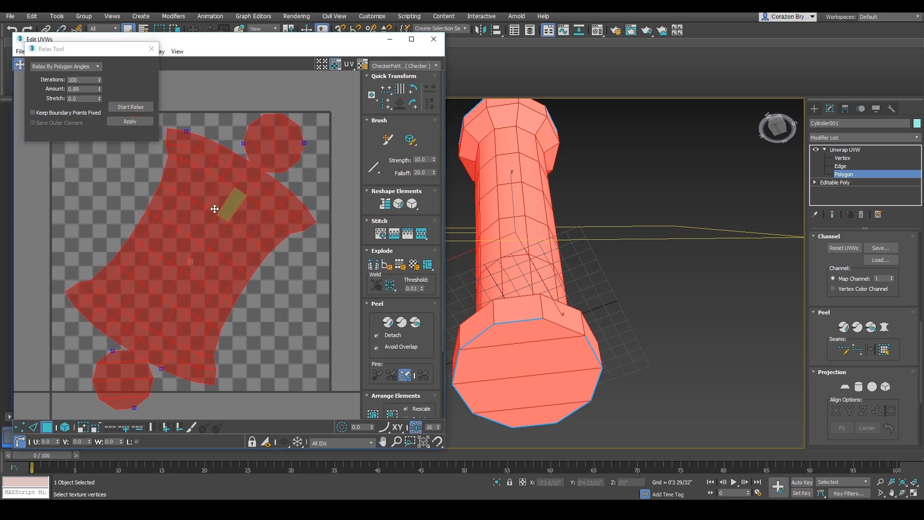
{"action": "left_click", "coordinate": [151, 50]}
Clear the face selection and examine the stitched joint between the lower cap and the large shell up close
{"action": "scroll", "coordinate": [245, 238], "scroll_direction": "down", "scroll_amount": 2}
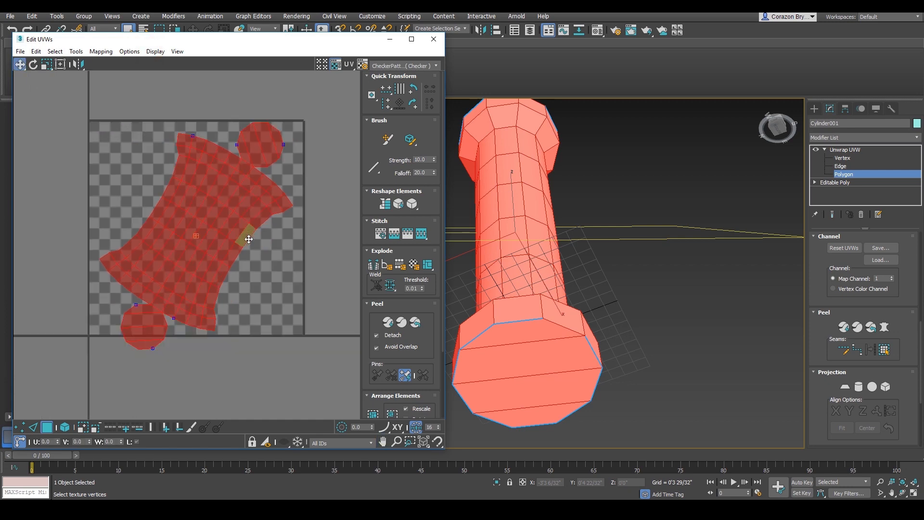
{"action": "scroll", "coordinate": [243, 238], "scroll_direction": "up", "scroll_amount": 2}
{"action": "mouse_move", "coordinate": [233, 254]}
{"action": "middle_mouse_down"}
{"action": "mouse_move", "coordinate": [224, 289]}
{"action": "mouse_move", "coordinate": [238, 262]}
{"action": "middle_mouse_up"}
{"action": "scroll", "coordinate": [137, 356], "scroll_direction": "up", "scroll_amount": 2}
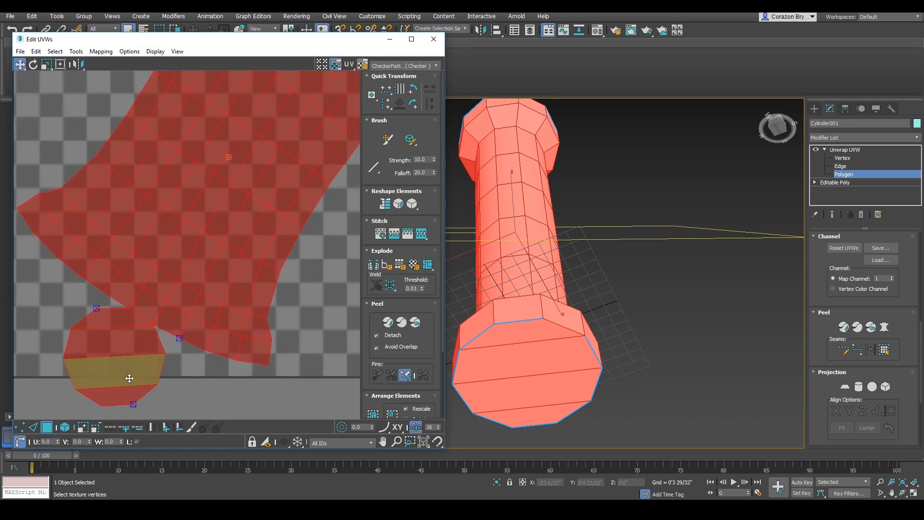
{"action": "left_click", "coordinate": [206, 400]}
{"action": "scroll", "coordinate": [126, 387], "scroll_direction": "up", "scroll_amount": 2}
{"action": "middle_click_drag", "start_coordinate": [118, 388], "coordinate": [162, 354]}
{"action": "scroll", "coordinate": [155, 361], "scroll_direction": "up", "scroll_amount": 1}
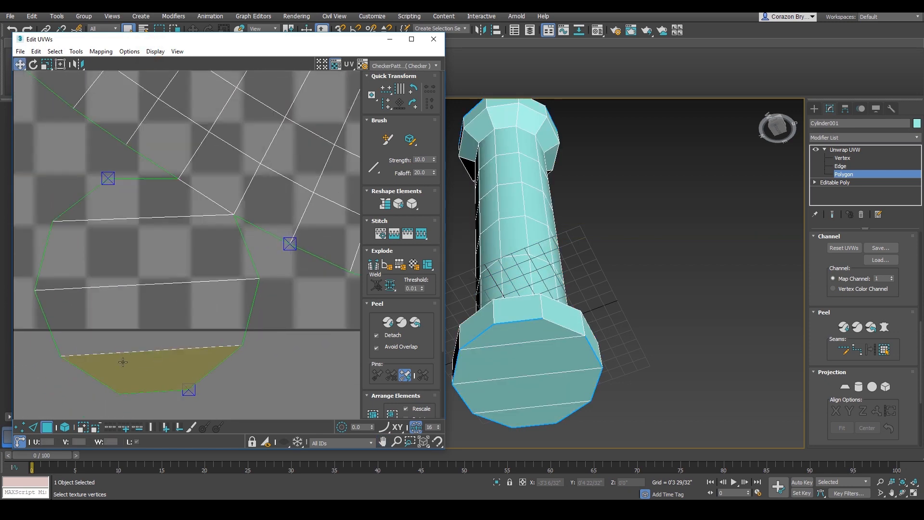
{"action": "scroll", "coordinate": [126, 358], "scroll_direction": "down", "scroll_amount": 2}
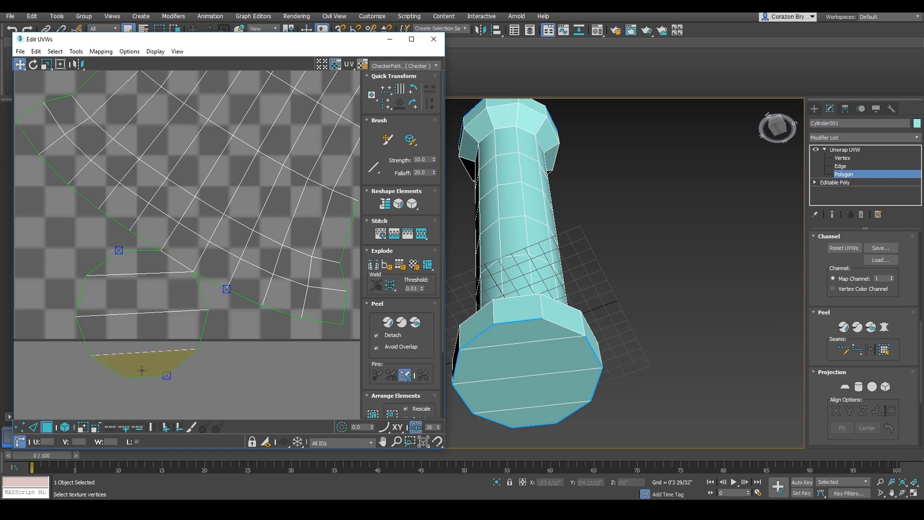
Examine the relaxed UV layout, checking both caps' stitched joints and the lower cap's position relative to the UV tile boundary
{"action": "scroll", "coordinate": [145, 344], "scroll_direction": "down", "scroll_amount": 4}
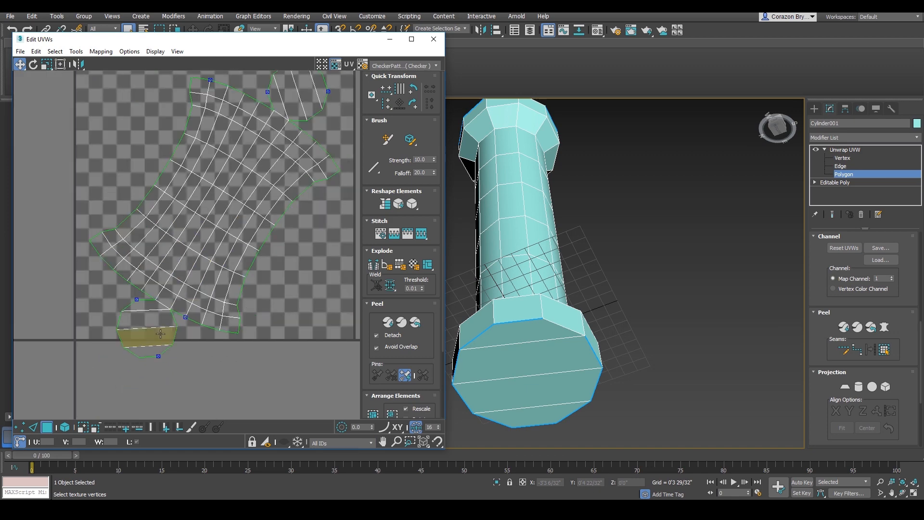
{"action": "middle_click_drag", "start_coordinate": [130, 343], "coordinate": [135, 275]}
{"action": "scroll", "coordinate": [131, 343], "scroll_direction": "up", "scroll_amount": 1}
{"action": "middle_click_drag", "start_coordinate": [197, 246], "coordinate": [180, 271]}
{"action": "scroll", "coordinate": [177, 326], "scroll_direction": "down", "scroll_amount": 1}
{"action": "scroll", "coordinate": [182, 316], "scroll_direction": "down", "scroll_amount": 2}
{"action": "scroll", "coordinate": [183, 277], "scroll_direction": "up", "scroll_amount": 1}
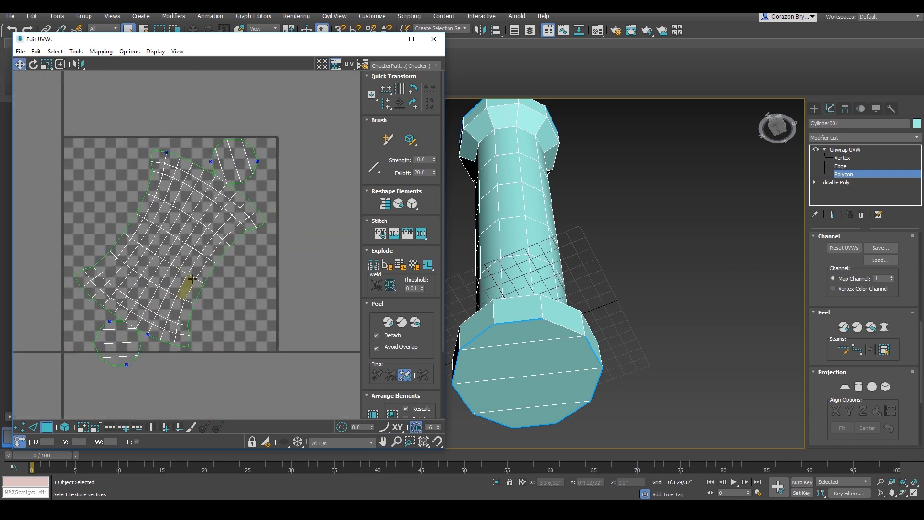
{"action": "scroll", "coordinate": [185, 324], "scroll_direction": "up", "scroll_amount": 2}
{"action": "middle_click_drag", "start_coordinate": [97, 243], "coordinate": [179, 279]}
{"action": "scroll", "coordinate": [169, 294], "scroll_direction": "down", "scroll_amount": 3}
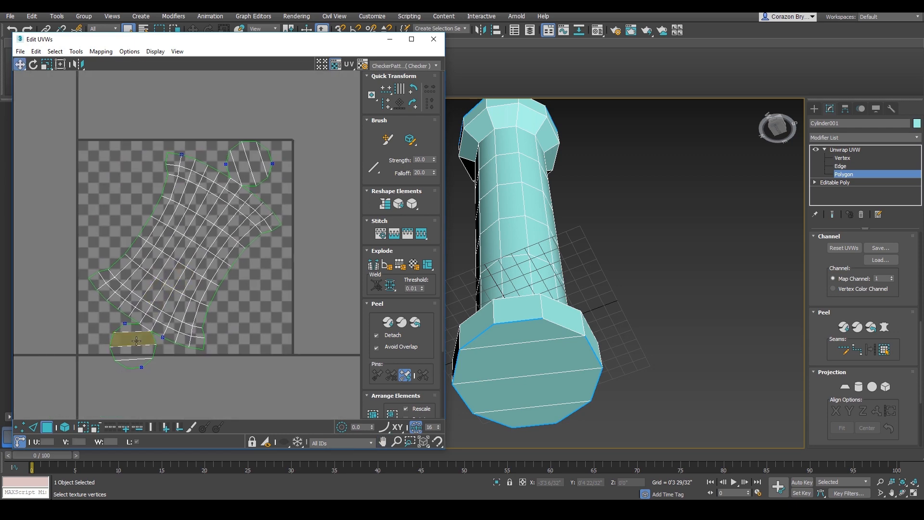
{"action": "scroll", "coordinate": [142, 333], "scroll_direction": "up", "scroll_amount": 2}
{"action": "middle_click_drag", "start_coordinate": [141, 333], "coordinate": [140, 375]}
{"action": "scroll", "coordinate": [151, 370], "scroll_direction": "down", "scroll_amount": 1}
{"action": "scroll", "coordinate": [140, 375], "scroll_direction": "down", "scroll_amount": 1}
{"action": "scroll", "coordinate": [242, 160], "scroll_direction": "up", "scroll_amount": 2}
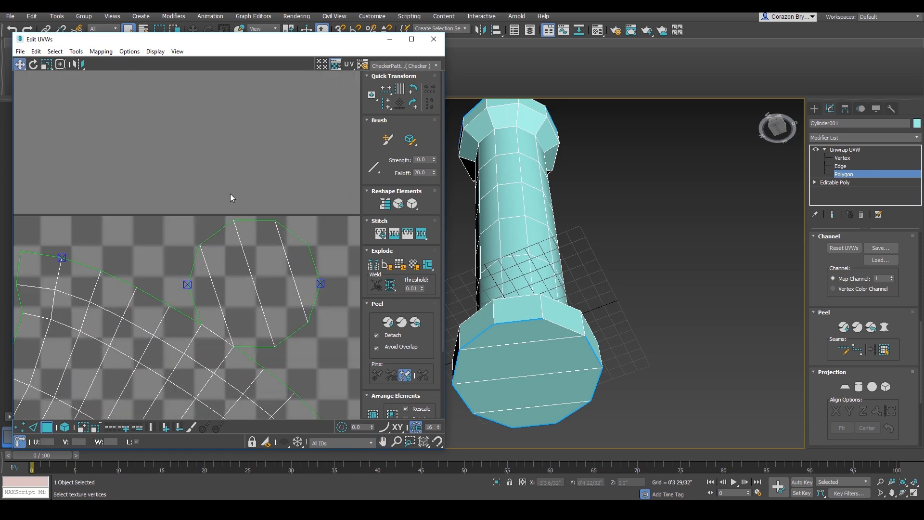
{"action": "middle_click_drag", "start_coordinate": [167, 228], "coordinate": [315, 138]}
{"action": "scroll", "coordinate": [175, 227], "scroll_direction": "down", "scroll_amount": 1}
{"action": "middle_click_drag", "start_coordinate": [189, 241], "coordinate": [152, 140]}
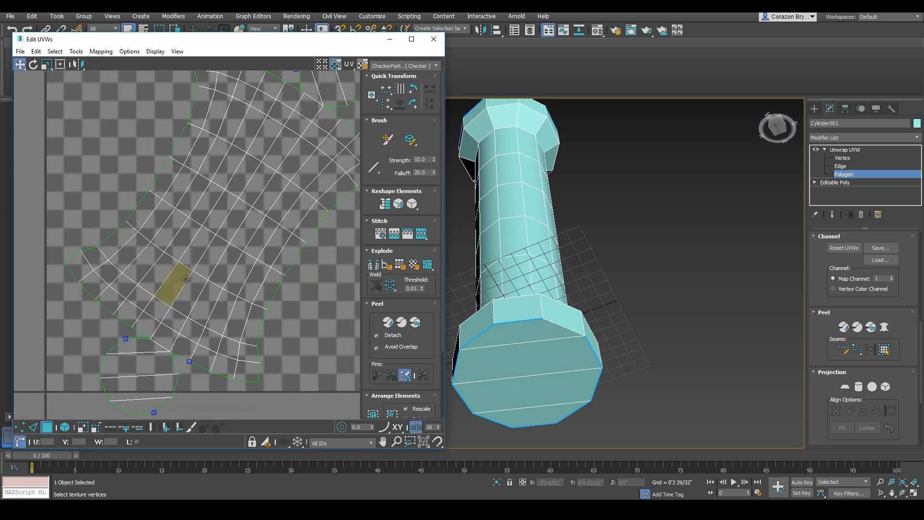
{"action": "middle_click_drag", "start_coordinate": [171, 283], "coordinate": [163, 172]}
{"action": "scroll", "coordinate": [128, 319], "scroll_direction": "up", "scroll_amount": 2}
{"action": "middle_click_drag", "start_coordinate": [172, 226], "coordinate": [155, 290]}
{"action": "scroll", "coordinate": [155, 291], "scroll_direction": "down", "scroll_amount": 1}
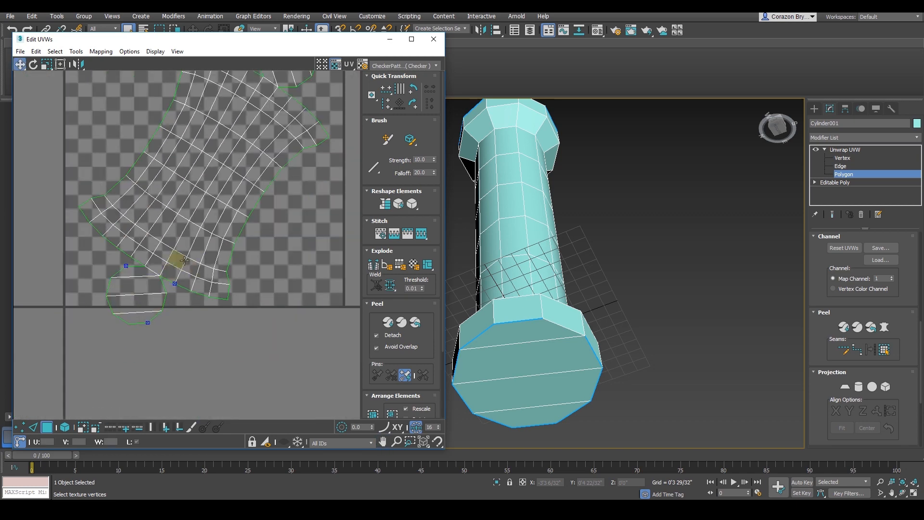
{"action": "middle_click_drag", "start_coordinate": [176, 261], "coordinate": [155, 299]}
{"action": "scroll", "coordinate": [155, 299], "scroll_direction": "down", "scroll_amount": 2}
{"action": "scroll", "coordinate": [202, 278], "scroll_direction": "up", "scroll_amount": 1}
{"action": "middle_click_drag", "start_coordinate": [209, 248], "coordinate": [225, 260]}
Select the whole stitched shell by element, pack it inside the UV tile with Rescale enabled, and clear the selection
{"action": "left_click", "coordinate": [170, 258]}
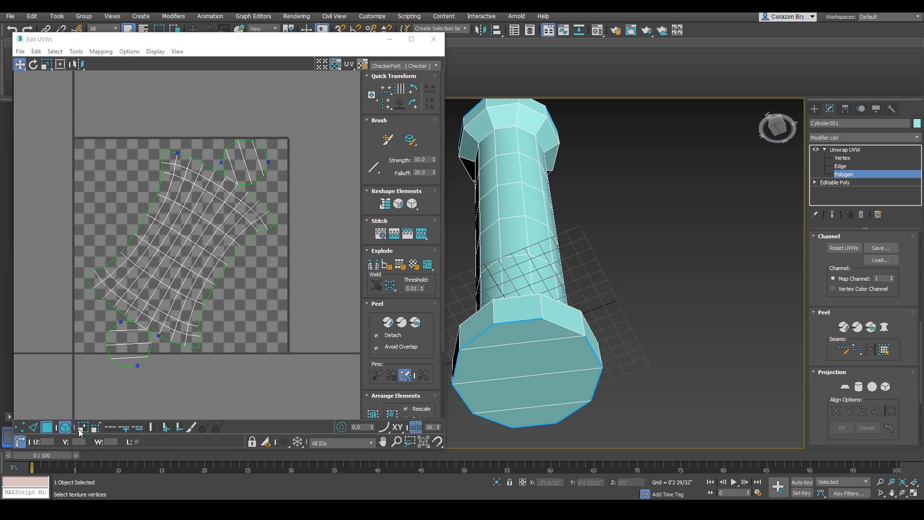
{"action": "left_click", "coordinate": [206, 270]}
{"action": "left_click_drag", "start_coordinate": [441, 313], "coordinate": [441, 380]}
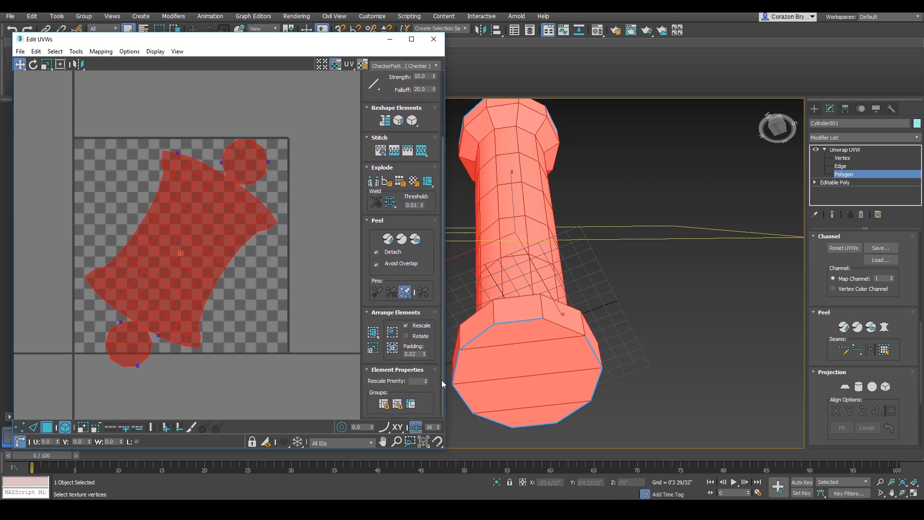
{"action": "left_click", "coordinate": [373, 332]}
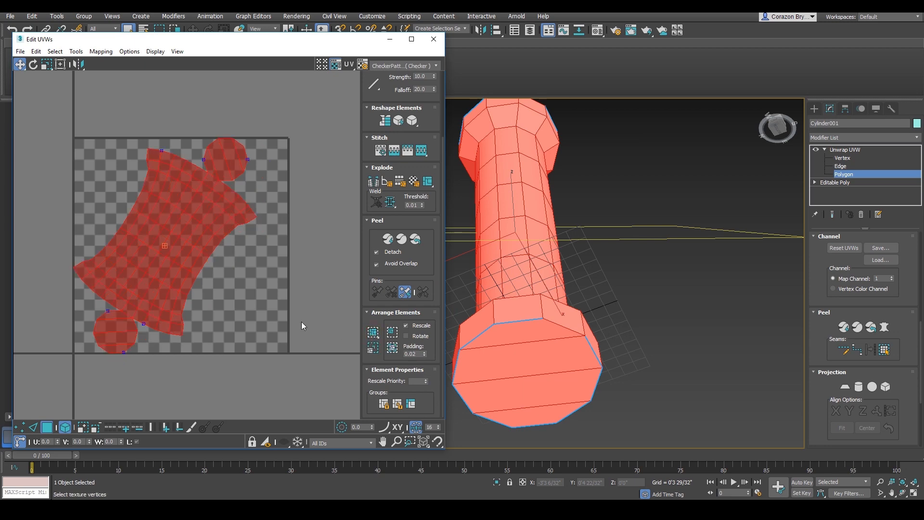
{"action": "left_click", "coordinate": [318, 251]}
Inspect the upper cap's gap to the UV tile edge and set the packing padding to 0.2
{"action": "scroll", "coordinate": [262, 242], "scroll_direction": "up", "scroll_amount": 8}
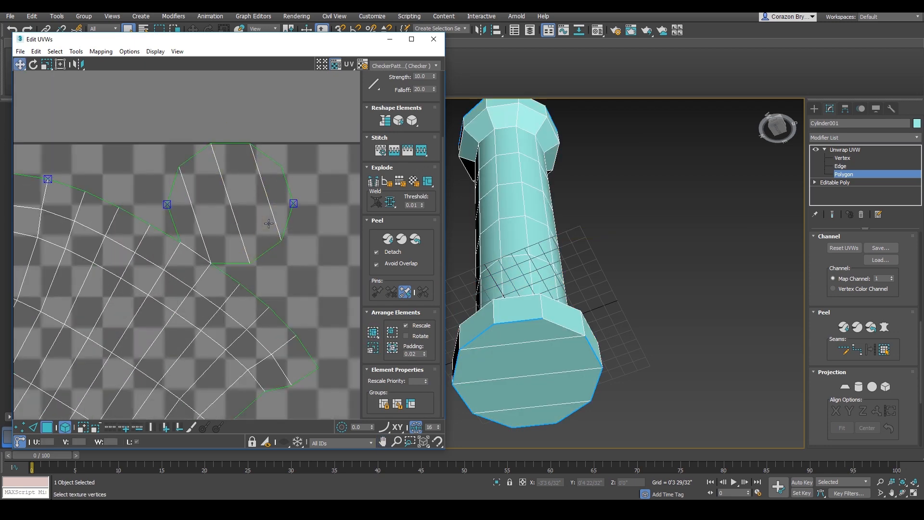
{"action": "scroll", "coordinate": [263, 177], "scroll_direction": "up", "scroll_amount": 6}
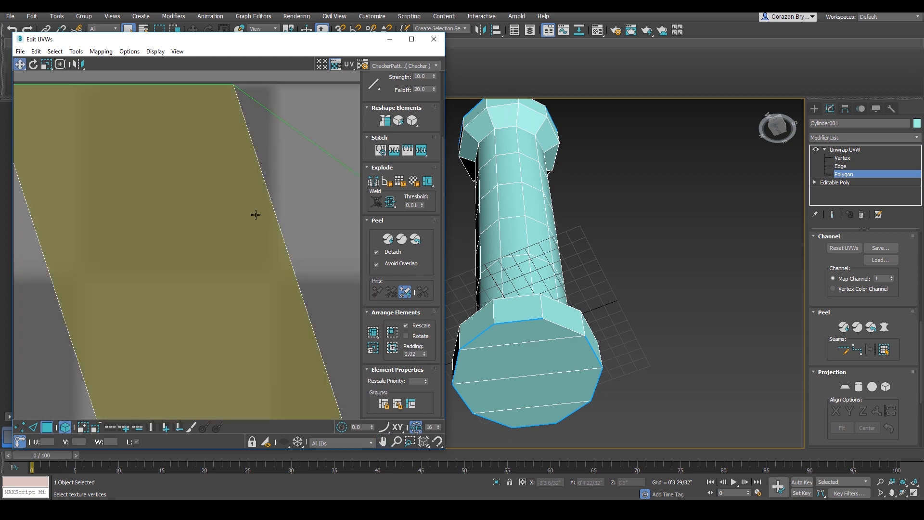
{"action": "scroll", "coordinate": [214, 171], "scroll_direction": "down", "scroll_amount": 2}
{"action": "middle_click_drag", "start_coordinate": [299, 96], "coordinate": [339, 201]}
{"action": "scroll", "coordinate": [173, 240], "scroll_direction": "up", "scroll_amount": 3}
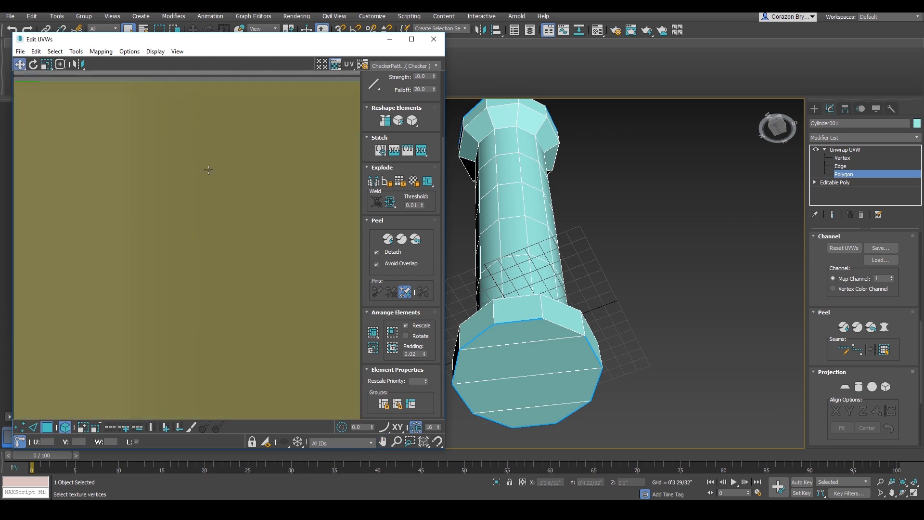
{"action": "middle_click_drag", "start_coordinate": [207, 168], "coordinate": [249, 290]}
{"action": "scroll", "coordinate": [237, 264], "scroll_direction": "down", "scroll_amount": 2}
{"action": "scroll", "coordinate": [242, 289], "scroll_direction": "down", "scroll_amount": 4}
{"action": "middle_click_drag", "start_coordinate": [242, 289], "coordinate": [272, 91]}
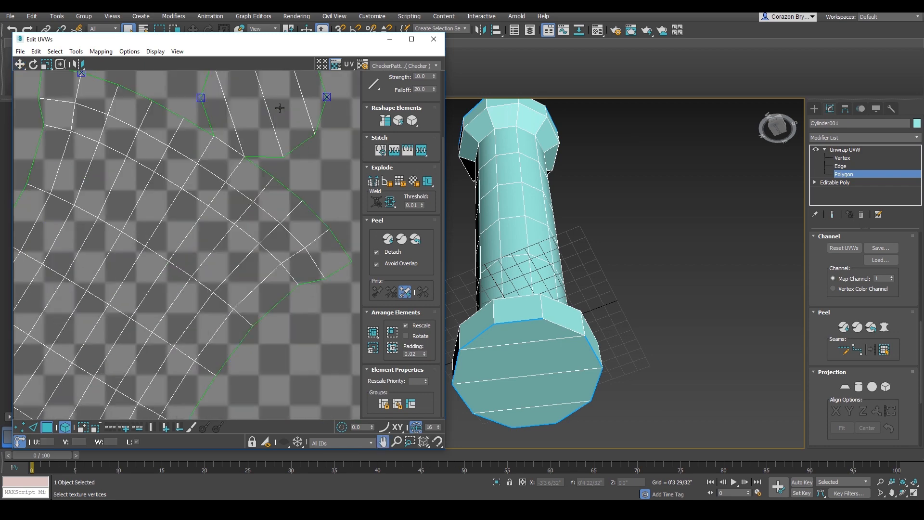
{"action": "middle_click_drag", "start_coordinate": [125, 332], "coordinate": [313, 87]}
{"action": "middle_click_drag", "start_coordinate": [157, 354], "coordinate": [321, 125]}
{"action": "scroll", "coordinate": [265, 248], "scroll_direction": "up", "scroll_amount": 5}
{"action": "scroll", "coordinate": [264, 248], "scroll_direction": "down", "scroll_amount": 5}
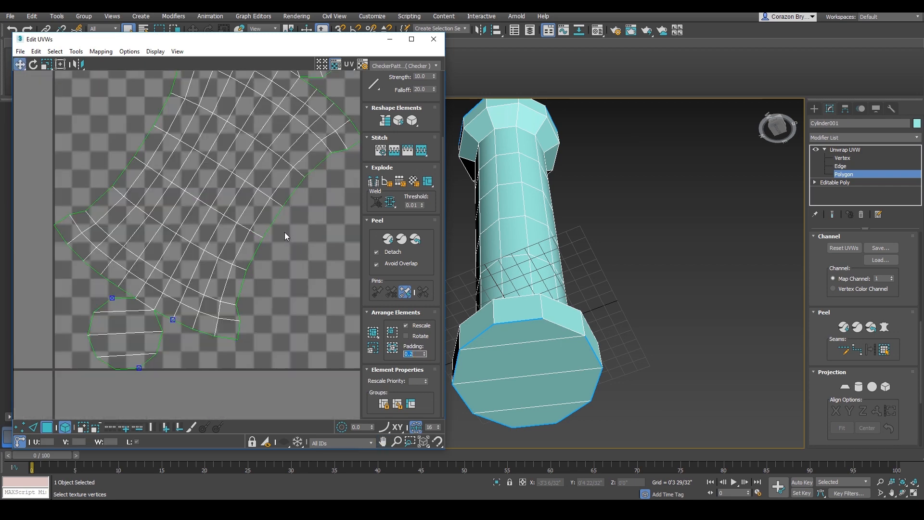
Examine the overall placement of the packed shell in the UV tile and the upper cap's edge up close
{"action": "middle_click_drag", "start_coordinate": [284, 232], "coordinate": [241, 333]}
{"action": "scroll", "coordinate": [243, 311], "scroll_direction": "down", "scroll_amount": 2}
{"action": "middle_click_drag", "start_coordinate": [248, 293], "coordinate": [250, 256]}
{"action": "scroll", "coordinate": [268, 254], "scroll_direction": "up", "scroll_amount": 1}
{"action": "scroll", "coordinate": [268, 258], "scroll_direction": "down", "scroll_amount": 1}
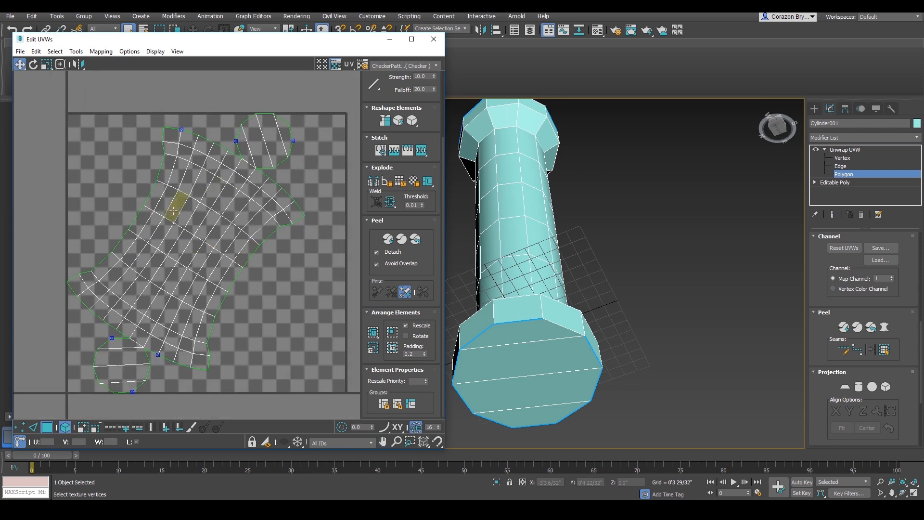
{"action": "scroll", "coordinate": [241, 132], "scroll_direction": "up", "scroll_amount": 6}
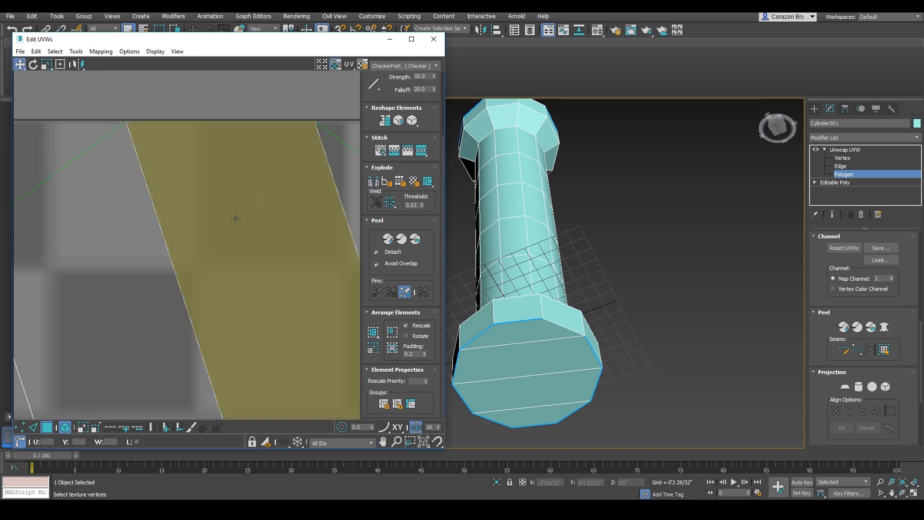
{"action": "scroll", "coordinate": [239, 261], "scroll_direction": "down", "scroll_amount": 4}
{"action": "middle_click_drag", "start_coordinate": [239, 260], "coordinate": [270, 172]}
{"action": "scroll", "coordinate": [224, 271], "scroll_direction": "down", "scroll_amount": 2}
{"action": "middle_click_drag", "start_coordinate": [218, 279], "coordinate": [243, 230]}
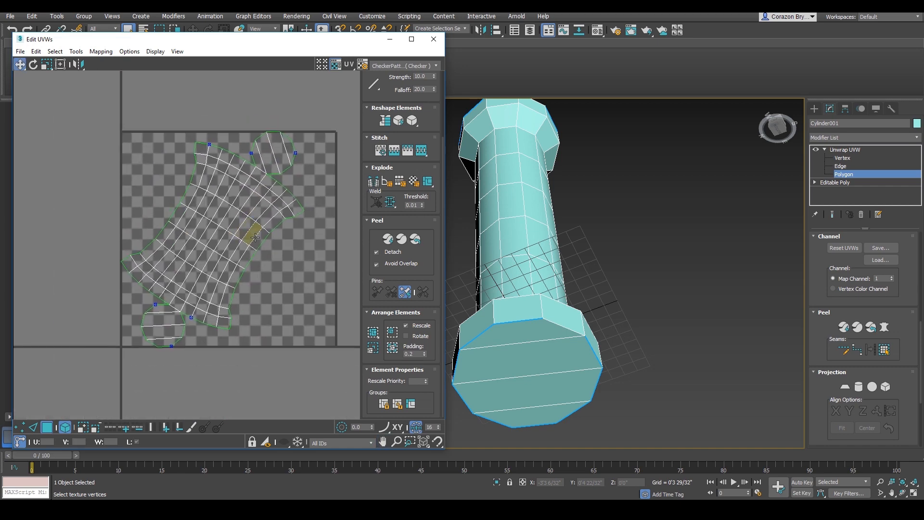
{"action": "scroll", "coordinate": [261, 244], "scroll_direction": "up", "scroll_amount": 1}
{"action": "scroll", "coordinate": [240, 252], "scroll_direction": "up", "scroll_amount": 2}
{"action": "scroll", "coordinate": [229, 254], "scroll_direction": "down", "scroll_amount": 3}
{"action": "scroll", "coordinate": [193, 294], "scroll_direction": "up", "scroll_amount": 4}
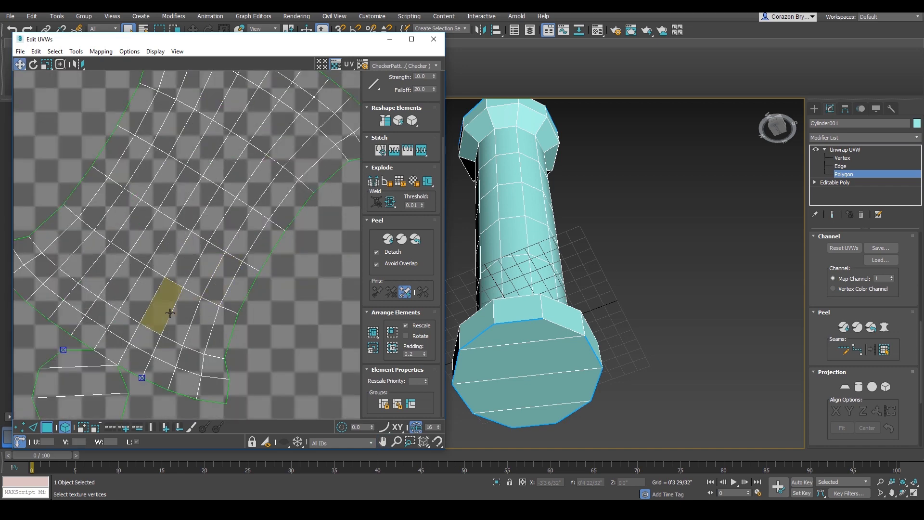
Examine the lower cap up close, checking its distance from the UV tile's lower edge
{"action": "middle_click_drag", "start_coordinate": [77, 397], "coordinate": [159, 291]}
{"action": "scroll", "coordinate": [159, 291], "scroll_direction": "up", "scroll_amount": 2}
{"action": "left_click", "coordinate": [210, 312]}
{"action": "middle_click_drag", "start_coordinate": [212, 312], "coordinate": [226, 233]}
{"action": "left_click", "coordinate": [202, 299]}
{"action": "middle_click_drag", "start_coordinate": [206, 295], "coordinate": [258, 273]}
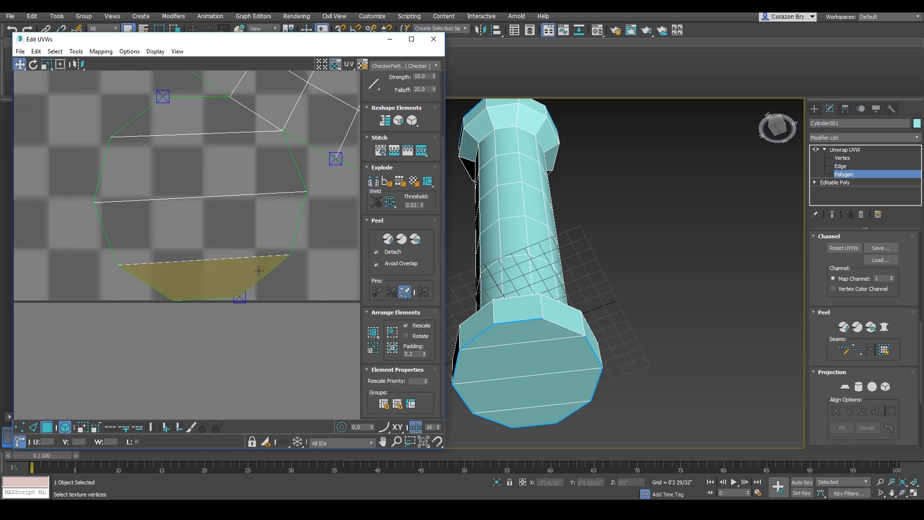
{"action": "scroll", "coordinate": [260, 273], "scroll_direction": "up", "scroll_amount": 2}
{"action": "scroll", "coordinate": [263, 273], "scroll_direction": "up", "scroll_amount": 1}
{"action": "left_click", "coordinate": [286, 224]}
{"action": "middle_click_drag", "start_coordinate": [287, 223], "coordinate": [267, 270]}
{"action": "scroll", "coordinate": [266, 269], "scroll_direction": "down", "scroll_amount": 2}
{"action": "left_click", "coordinate": [288, 186]}
{"action": "middle_click_drag", "start_coordinate": [289, 186], "coordinate": [266, 256]}
{"action": "scroll", "coordinate": [234, 294], "scroll_direction": "up", "scroll_amount": 1}
{"action": "scroll", "coordinate": [264, 206], "scroll_direction": "up", "scroll_amount": 1}
{"action": "left_click", "coordinate": [279, 198]}
{"action": "scroll", "coordinate": [212, 303], "scroll_direction": "down", "scroll_amount": 3}
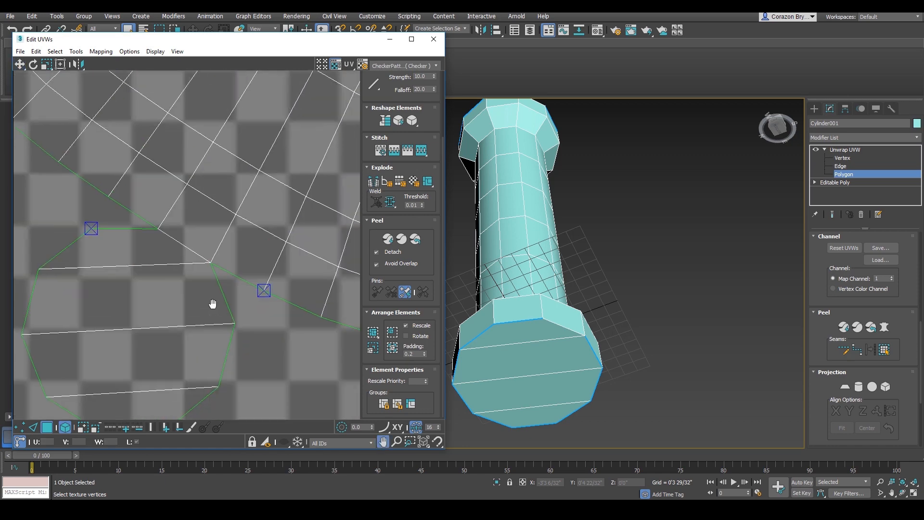
Examine the full packed layout and the upper cap's joint and spacing beside the large shell
{"action": "scroll", "coordinate": [241, 245], "scroll_direction": "down", "scroll_amount": 5}
{"action": "middle_click_drag", "start_coordinate": [268, 193], "coordinate": [190, 334]}
{"action": "middle_click_drag", "start_coordinate": [224, 283], "coordinate": [234, 256]}
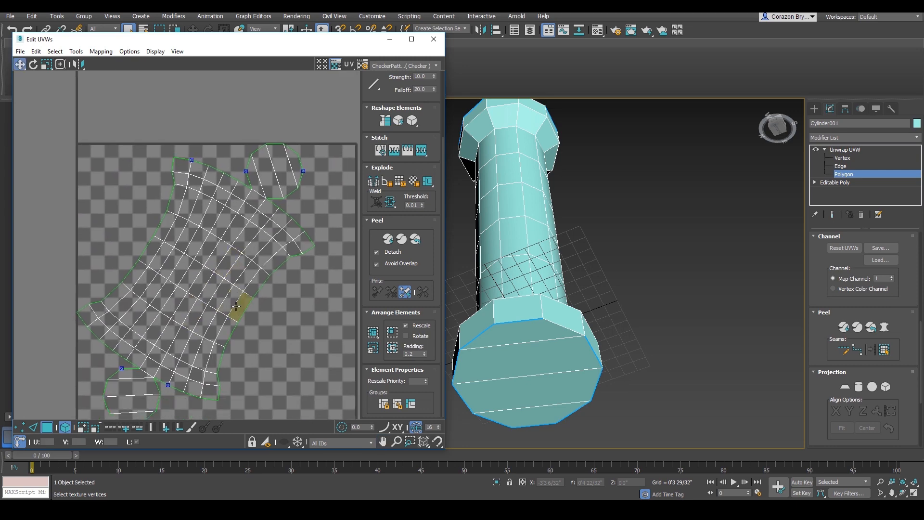
{"action": "mouse_move", "coordinate": [240, 309]}
{"action": "middle_mouse_down"}
{"action": "mouse_move", "coordinate": [239, 270]}
{"action": "mouse_move", "coordinate": [305, 255]}
{"action": "mouse_move", "coordinate": [261, 283]}
{"action": "mouse_move", "coordinate": [266, 273]}
{"action": "middle_mouse_up"}
{"action": "scroll", "coordinate": [239, 270], "scroll_direction": "up", "scroll_amount": 1}
{"action": "scroll", "coordinate": [262, 283], "scroll_direction": "down", "scroll_amount": 3}
{"action": "scroll", "coordinate": [273, 272], "scroll_direction": "up", "scroll_amount": 1}
{"action": "scroll", "coordinate": [266, 273], "scroll_direction": "up", "scroll_amount": 1}
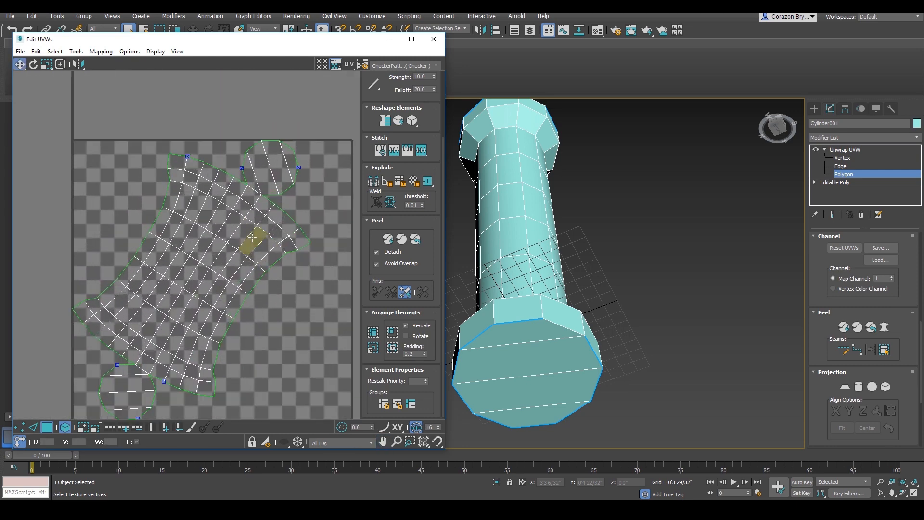
{"action": "middle_click_drag", "start_coordinate": [252, 242], "coordinate": [250, 288]}
{"action": "scroll", "coordinate": [250, 289], "scroll_direction": "up", "scroll_amount": 1}
{"action": "scroll", "coordinate": [248, 289], "scroll_direction": "down", "scroll_amount": 2}
{"action": "scroll", "coordinate": [249, 289], "scroll_direction": "up", "scroll_amount": 3}
{"action": "middle_click_drag", "start_coordinate": [266, 211], "coordinate": [256, 286]}
{"action": "scroll", "coordinate": [255, 281], "scroll_direction": "up", "scroll_amount": 1}
{"action": "scroll", "coordinate": [229, 243], "scroll_direction": "down", "scroll_amount": 2}
{"action": "scroll", "coordinate": [240, 283], "scroll_direction": "up", "scroll_amount": 2}
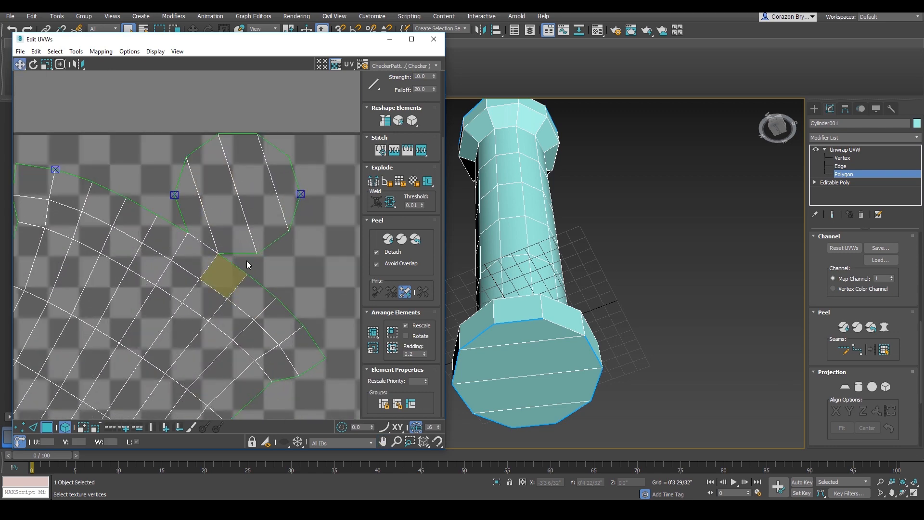
{"action": "middle_click_drag", "start_coordinate": [241, 216], "coordinate": [234, 311]}
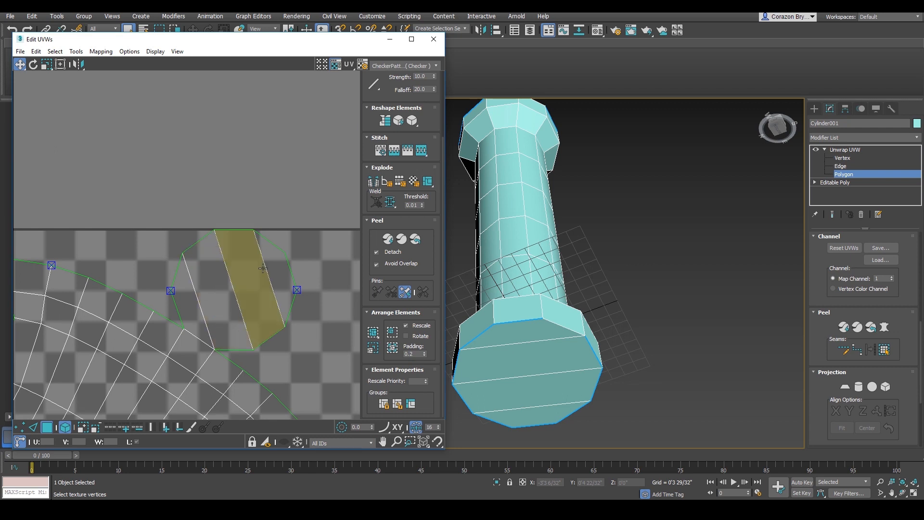
{"action": "scroll", "coordinate": [239, 276], "scroll_direction": "up", "scroll_amount": 1}
{"action": "scroll", "coordinate": [248, 277], "scroll_direction": "down", "scroll_amount": 1}
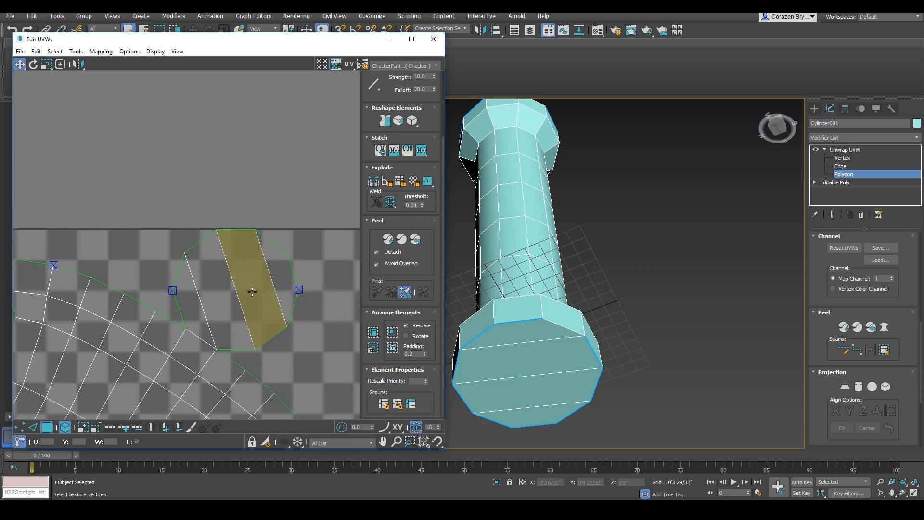
{"action": "middle_click_drag", "start_coordinate": [252, 293], "coordinate": [224, 272]}
{"action": "scroll", "coordinate": [219, 285], "scroll_direction": "up", "scroll_amount": 1}
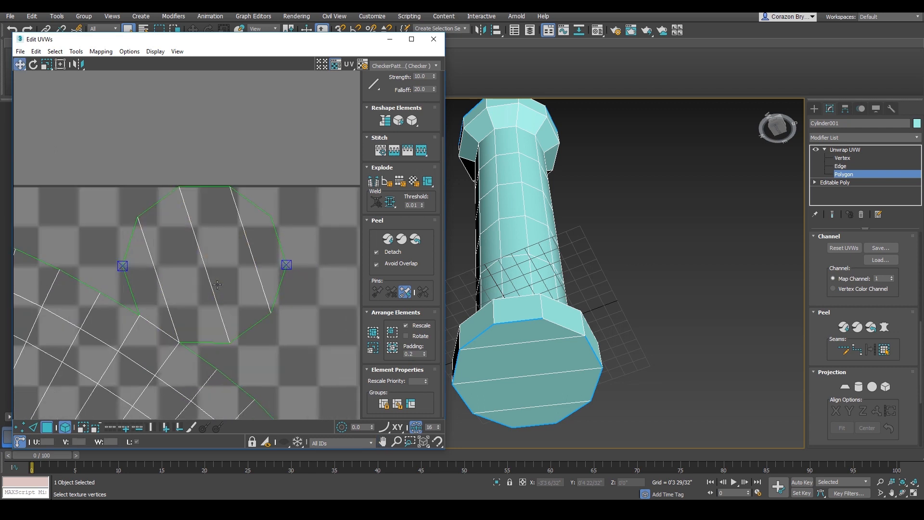
{"action": "scroll", "coordinate": [228, 313], "scroll_direction": "down", "scroll_amount": 3}
{"action": "middle_click_drag", "start_coordinate": [167, 359], "coordinate": [260, 167]}
{"action": "middle_click_drag", "start_coordinate": [305, 140], "coordinate": [209, 246]}
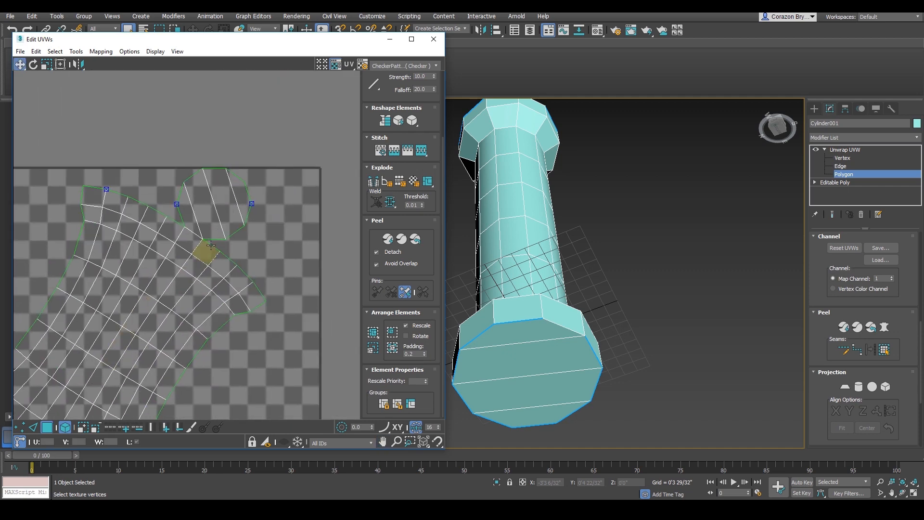
{"action": "scroll", "coordinate": [212, 245], "scroll_direction": "up", "scroll_amount": 1}
{"action": "key", "text": "ctrl+shift+3"}
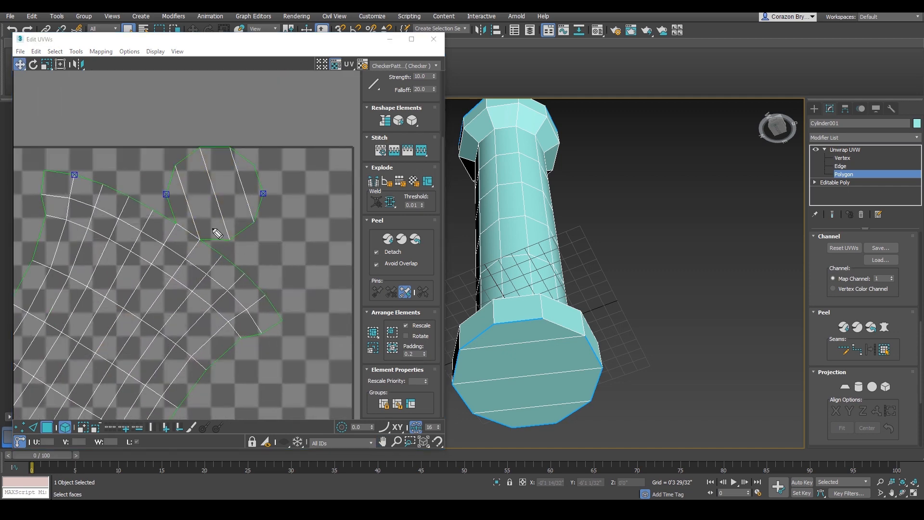
{"action": "mouse_move", "coordinate": [187, 164]}
{"action": "left_mouse_down"}
{"action": "mouse_move", "coordinate": [265, 232]}
{"action": "mouse_move", "coordinate": [219, 160]}
{"action": "left_mouse_up"}
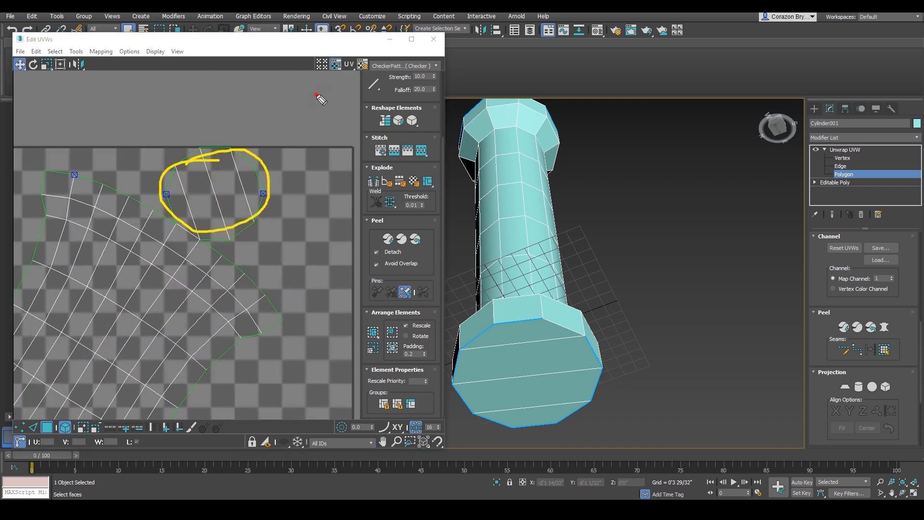
{"action": "left_click_drag", "start_coordinate": [316, 95], "coordinate": [348, 150]}
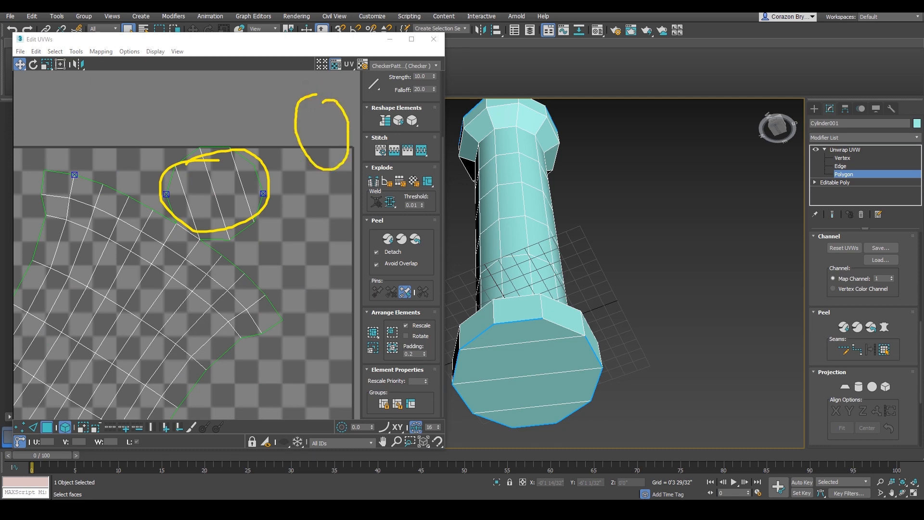
{"action": "key", "text": "Escape"}
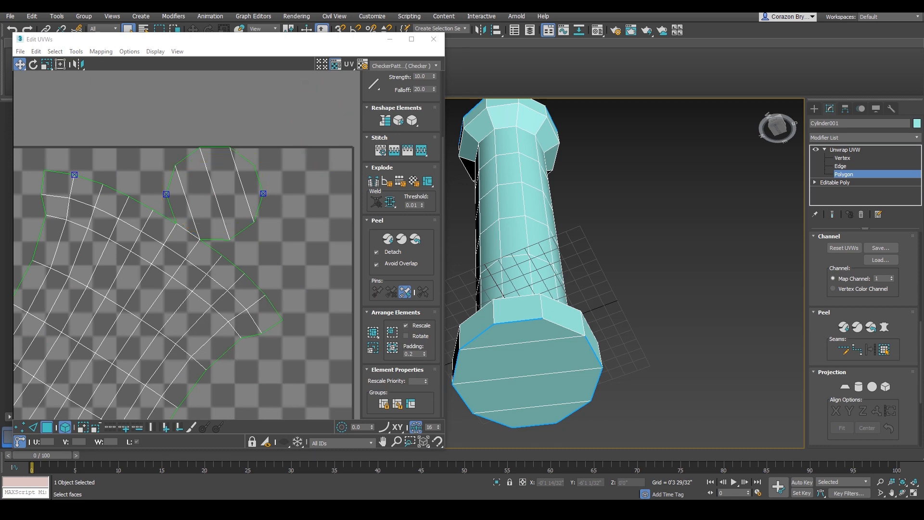
Select all faces of the UV layout, clear the selection, and turn off selection by UV element
{"action": "scroll", "coordinate": [186, 316], "scroll_direction": "down", "scroll_amount": 3}
{"action": "middle_click_drag", "start_coordinate": [152, 385], "coordinate": [134, 414]}
{"action": "scroll", "coordinate": [194, 265], "scroll_direction": "up", "scroll_amount": 3}
{"action": "right_click", "coordinate": [194, 265]}
{"action": "left_click", "coordinate": [181, 202]}
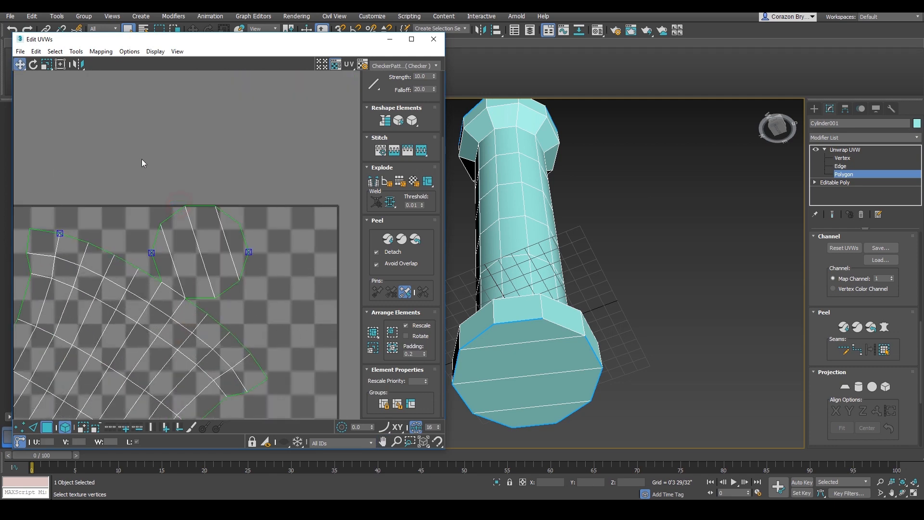
{"action": "key", "text": "ctrl+a"}
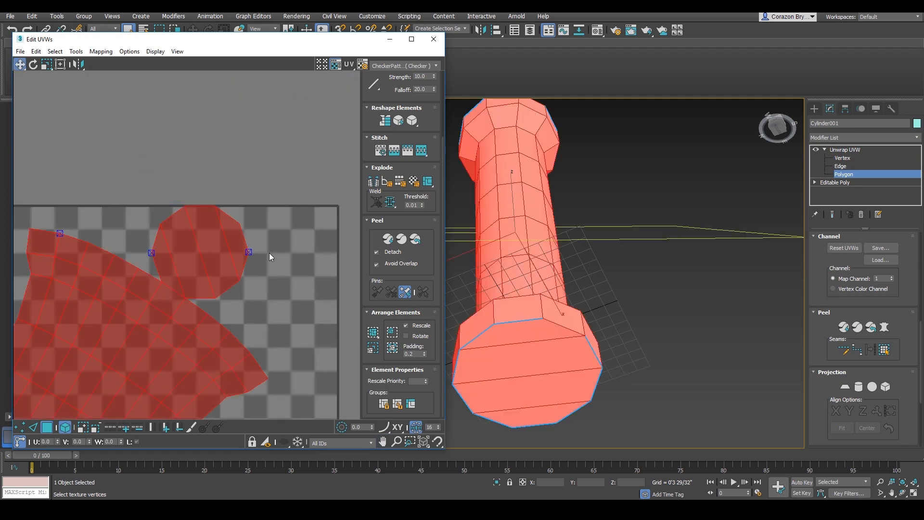
{"action": "left_click", "coordinate": [298, 277]}
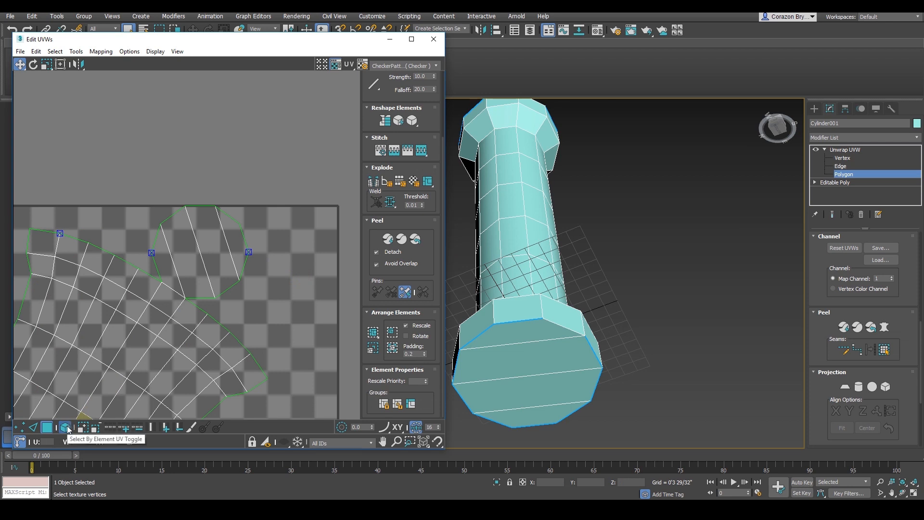
{"action": "left_click", "coordinate": [65, 428]}
{"action": "left_click", "coordinate": [348, 140]}
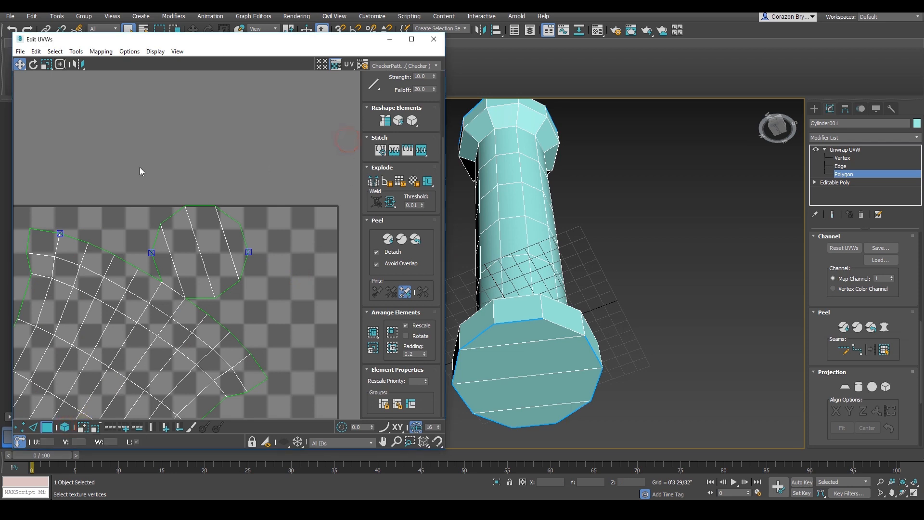
Break the upper cap away from the large UV shell and move it above the UV tile
{"action": "left_click", "coordinate": [236, 237]}
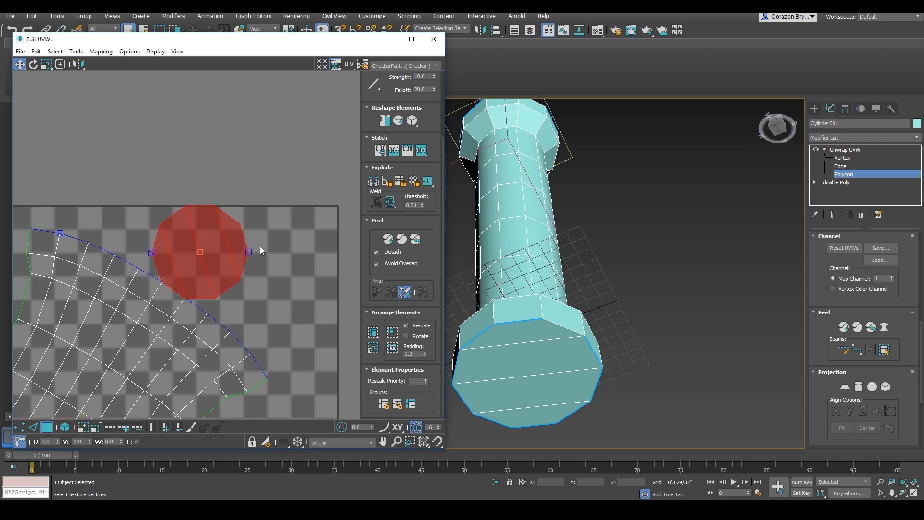
{"action": "right_click", "coordinate": [214, 232]}
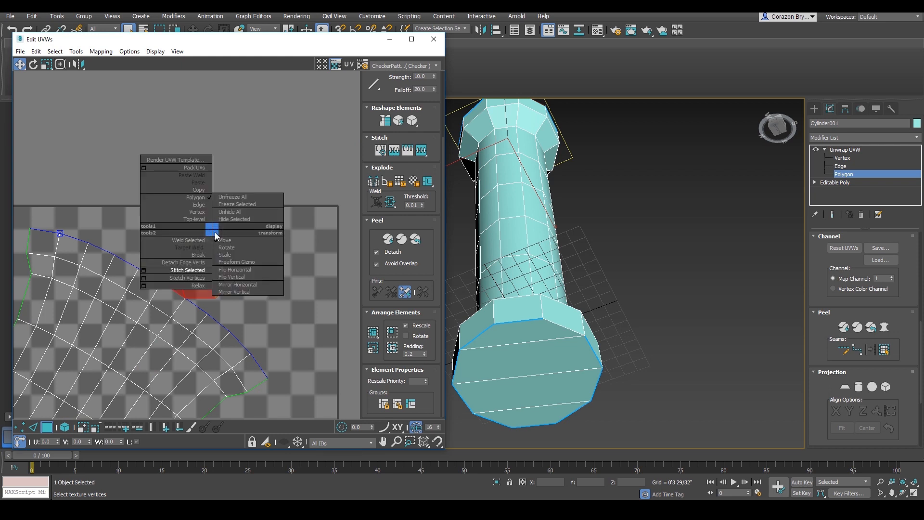
{"action": "left_click", "coordinate": [202, 257]}
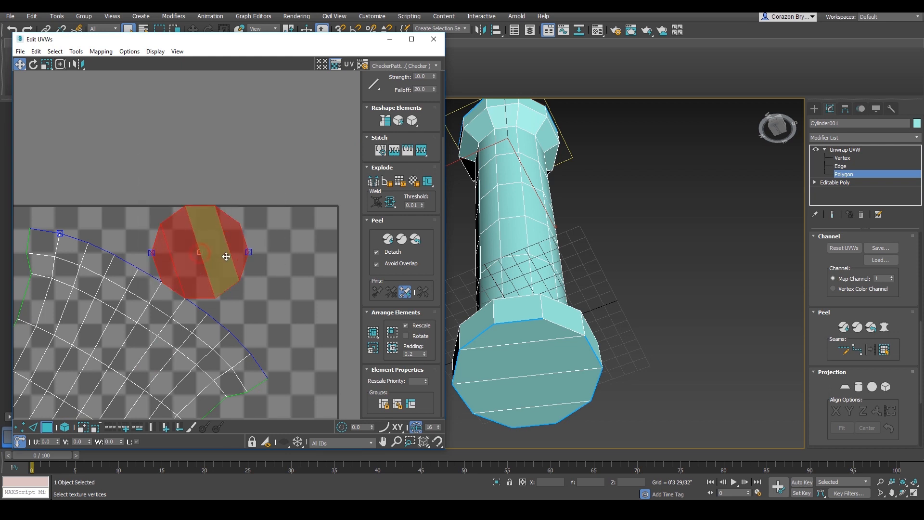
{"action": "left_click_drag", "start_coordinate": [201, 241], "coordinate": [230, 151]}
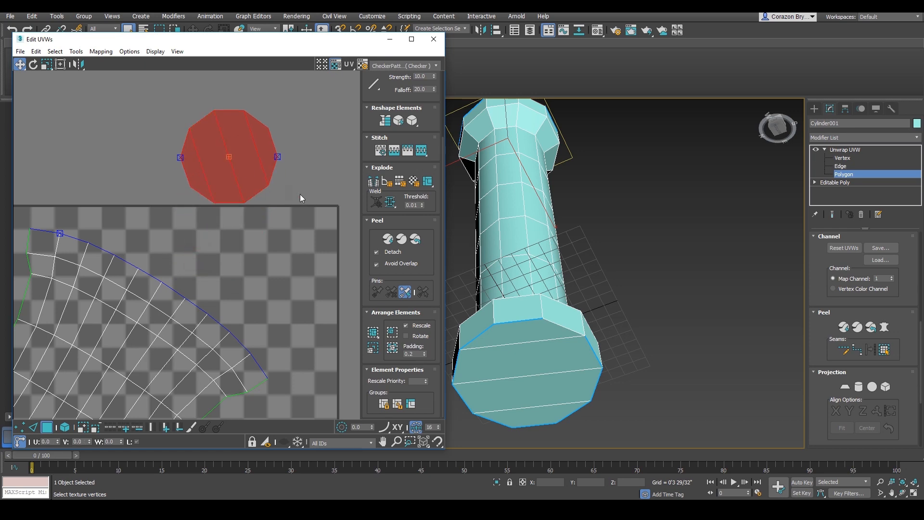
{"action": "left_click", "coordinate": [299, 196]}
Break the lower cap off the large UV shell and move it below the UV tile
{"action": "scroll", "coordinate": [269, 289], "scroll_direction": "down", "scroll_amount": 2}
{"action": "middle_click_drag", "start_coordinate": [260, 337], "coordinate": [297, 139]}
{"action": "scroll", "coordinate": [141, 309], "scroll_direction": "up", "scroll_amount": 1}
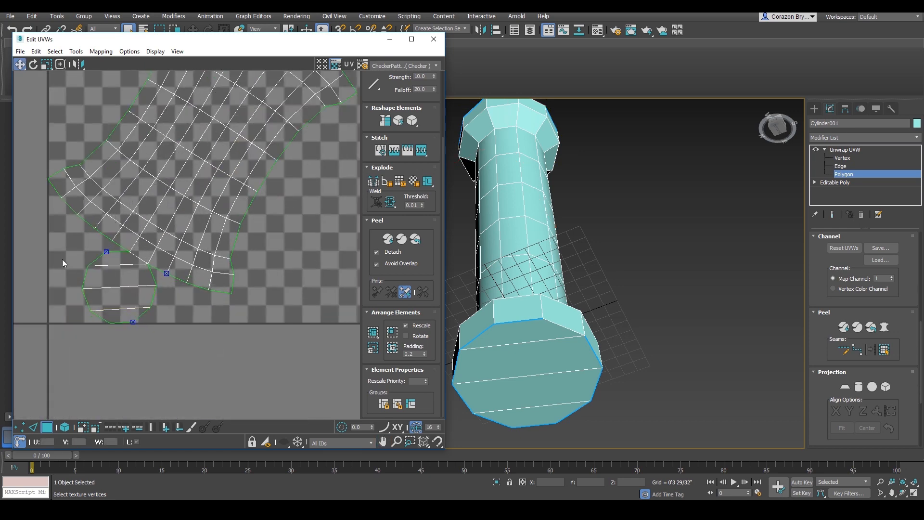
{"action": "left_click_drag", "start_coordinate": [113, 337], "coordinate": [169, 352]}
{"action": "right_click", "coordinate": [112, 292]}
{"action": "left_click", "coordinate": [106, 318]}
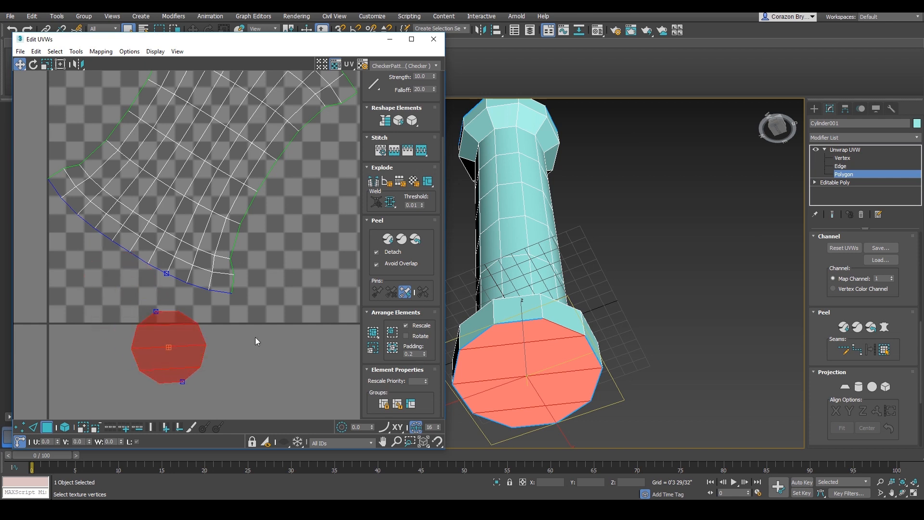
{"action": "left_click", "coordinate": [258, 336]}
Separate a block of faces along the large shell's side border and move it away from the shell inside the tile
{"action": "middle_click_drag", "start_coordinate": [254, 307], "coordinate": [235, 345]}
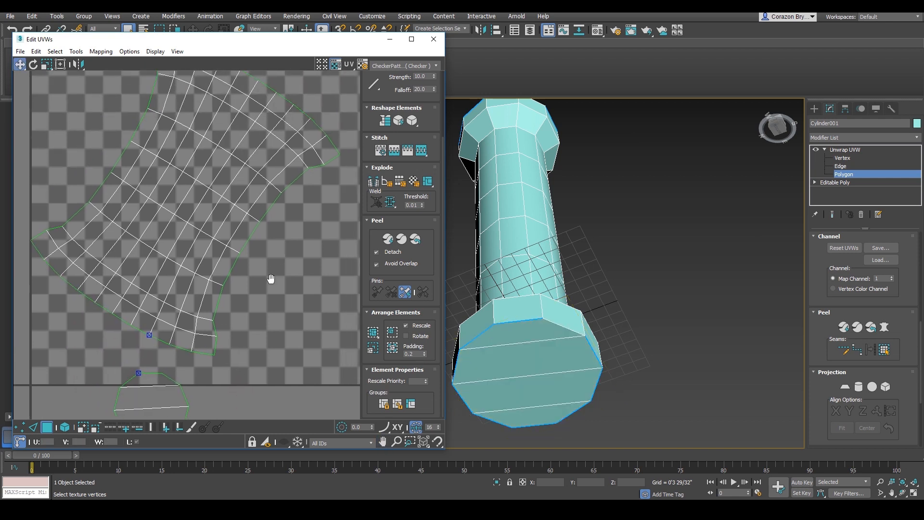
{"action": "scroll", "coordinate": [293, 285], "scroll_direction": "up", "scroll_amount": 2}
{"action": "left_click_drag", "start_coordinate": [208, 236], "coordinate": [187, 227]}
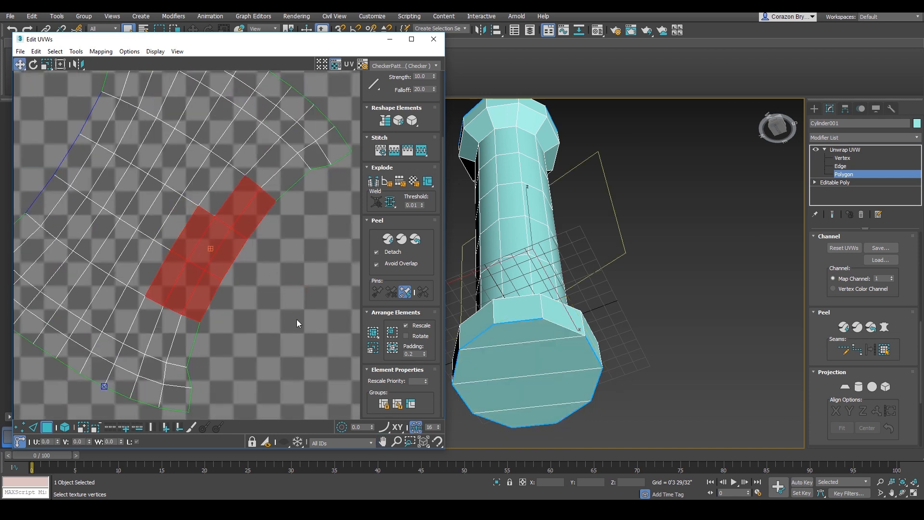
{"action": "left_click_drag", "start_coordinate": [297, 320], "coordinate": [178, 223]}
{"action": "right_click", "coordinate": [199, 231]}
{"action": "left_click", "coordinate": [298, 338]}
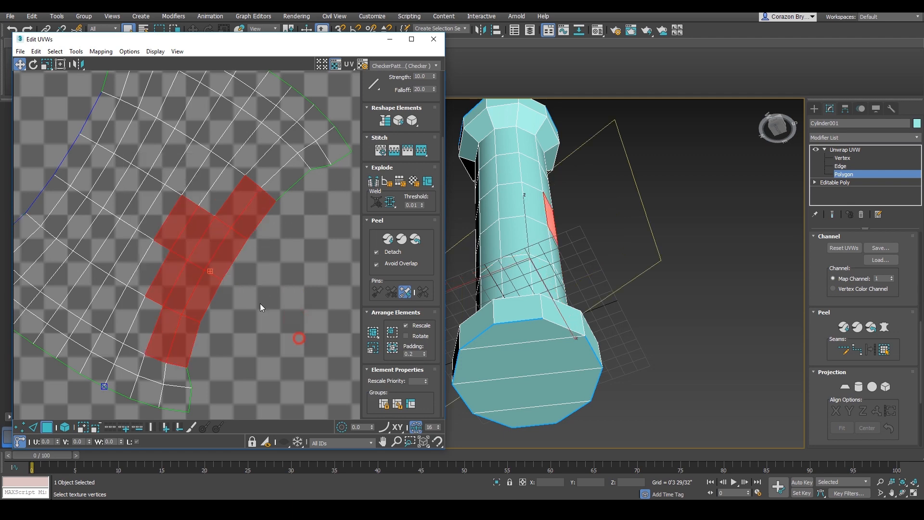
{"action": "scroll", "coordinate": [219, 279], "scroll_direction": "up", "scroll_amount": 2}
{"action": "left_click_drag", "start_coordinate": [295, 308], "coordinate": [166, 246]}
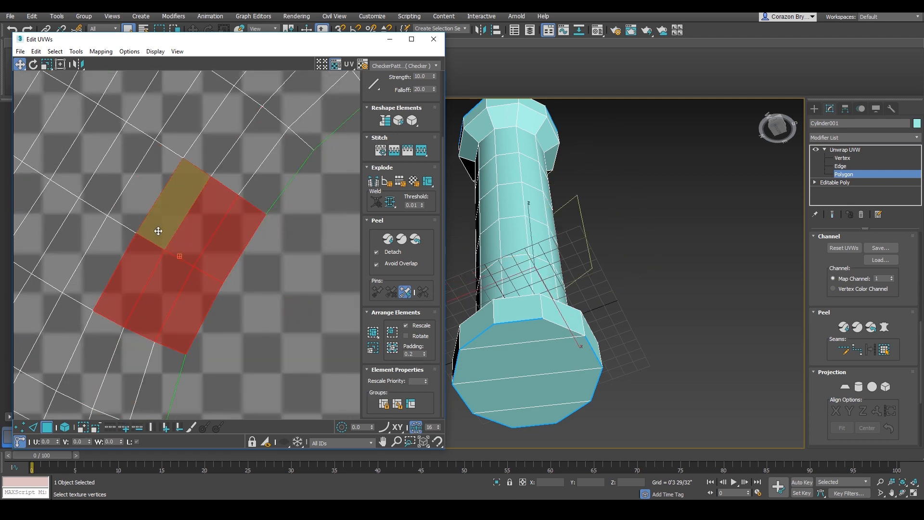
{"action": "left_click_drag", "start_coordinate": [157, 156], "coordinate": [198, 192], "text": "ctrl"}
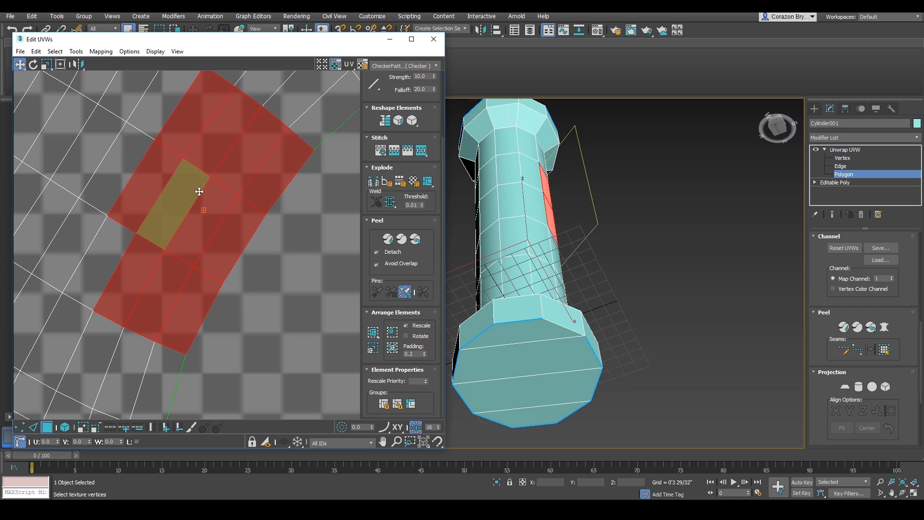
{"action": "left_click_drag", "start_coordinate": [208, 223], "coordinate": [326, 312]}
{"action": "scroll", "coordinate": [219, 236], "scroll_direction": "down", "scroll_amount": 3}
{"action": "mouse_move", "coordinate": [279, 255]}
{"action": "middle_mouse_down"}
{"action": "mouse_move", "coordinate": [251, 219]}
{"action": "mouse_move", "coordinate": [280, 241]}
{"action": "middle_mouse_up"}
{"action": "left_click", "coordinate": [292, 187]}
{"action": "scroll", "coordinate": [281, 217], "scroll_direction": "down", "scroll_amount": 2}
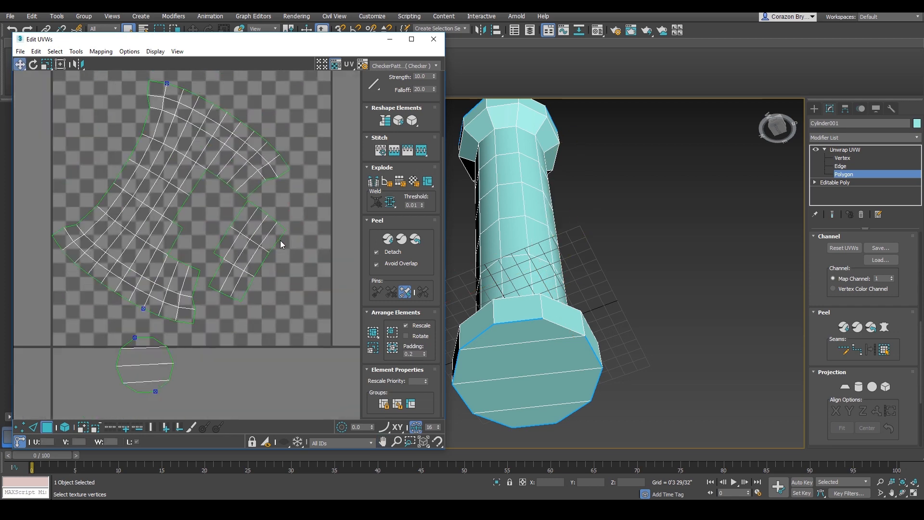
Undo the separated face block and the moves of both caps, back to the packed layout
{"action": "key", "text": "ctrl+z"}
{"action": "key", "text": "ctrl+z"}
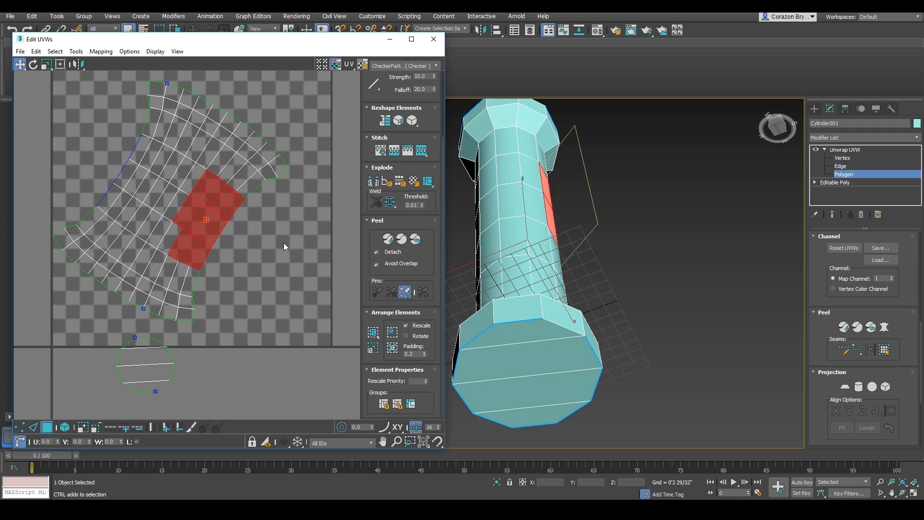
{"action": "key", "text": "ctrl+z"}
{"action": "middle_click_drag", "start_coordinate": [277, 208], "coordinate": [273, 273]}
{"action": "key", "text": "ctrl+z"}
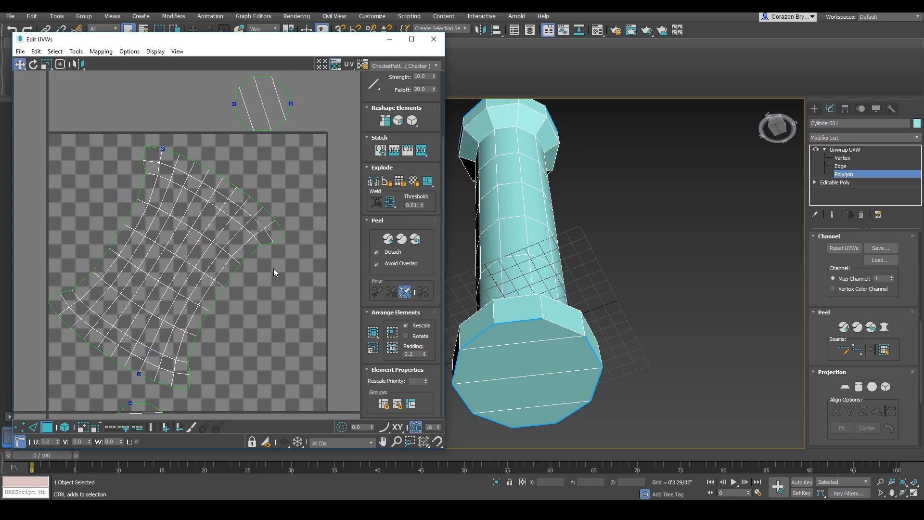
{"action": "key", "text": "ctrl+z"}
{"action": "key", "text": "ctrl+z"}
{"action": "key", "text": "ctrl+z"}
{"action": "key", "text": "ctrl+z"}
{"action": "key", "text": "ctrl+z"}
{"action": "key", "text": "ctrl+z"}
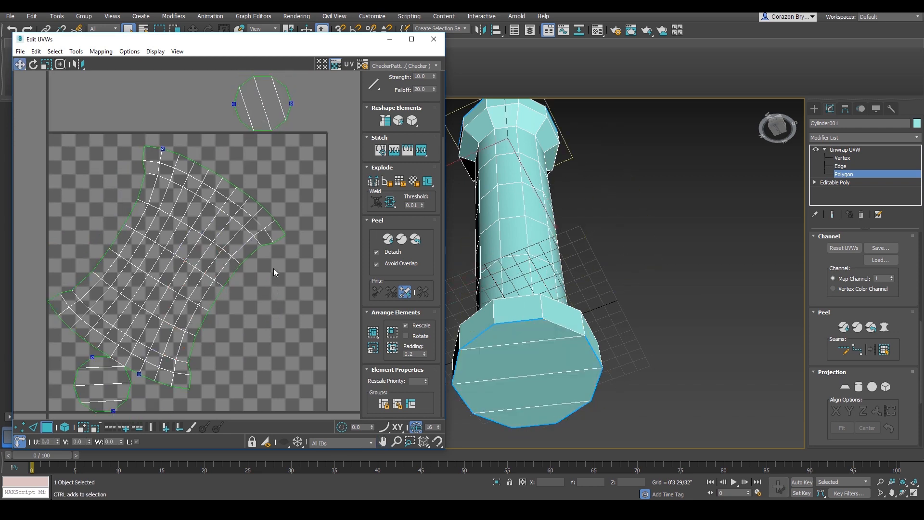
{"action": "key", "text": "ctrl+z"}
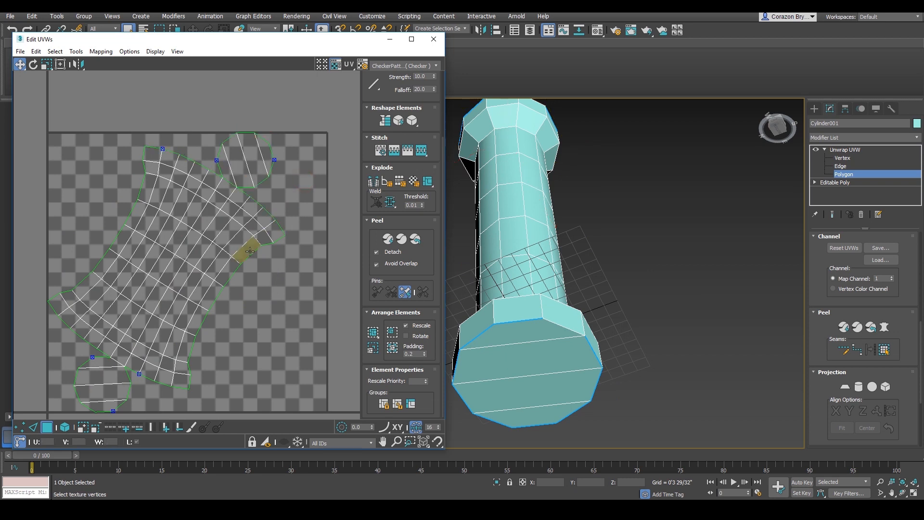
Compare the packed UV layout with the whole column, repositioning the UV editor window beside the model
{"action": "middle_click_drag", "start_coordinate": [243, 247], "coordinate": [268, 220]}
{"action": "scroll", "coordinate": [251, 221], "scroll_direction": "up", "scroll_amount": 3}
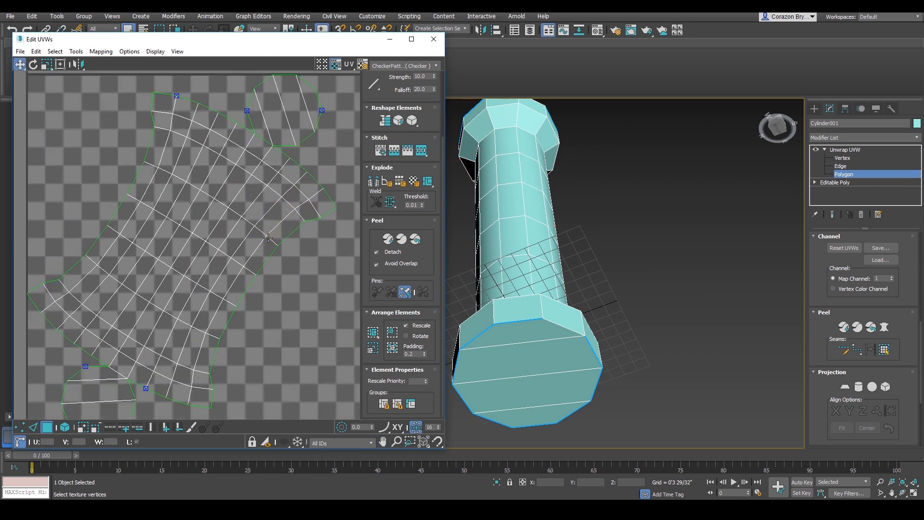
{"action": "middle_click_drag", "start_coordinate": [164, 265], "coordinate": [150, 286]}
{"action": "scroll", "coordinate": [181, 191], "scroll_direction": "down", "scroll_amount": 2}
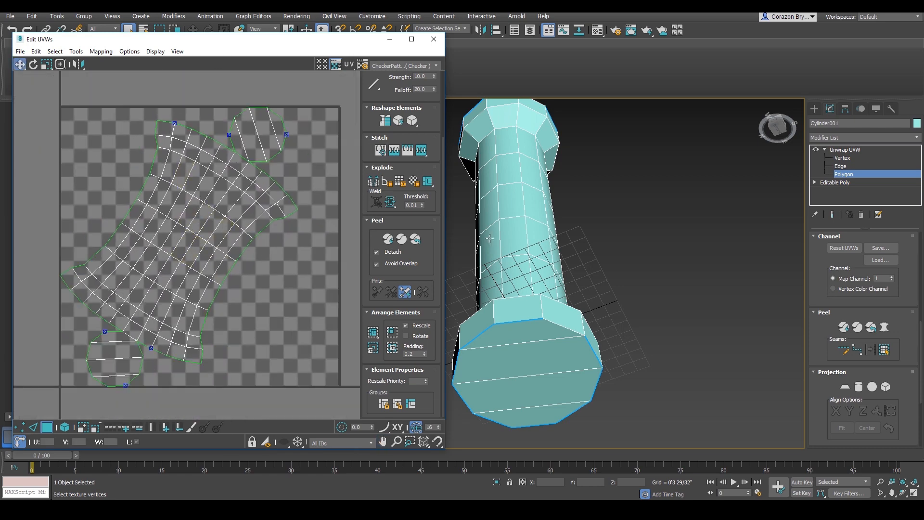
{"action": "middle_click_drag", "start_coordinate": [575, 231], "coordinate": [613, 279]}
{"action": "scroll", "coordinate": [590, 235], "scroll_direction": "down", "scroll_amount": 5}
{"action": "scroll", "coordinate": [576, 273], "scroll_direction": "up", "scroll_amount": 3}
{"action": "middle_click_drag", "start_coordinate": [611, 226], "coordinate": [575, 289]}
{"action": "middle_click_drag", "start_coordinate": [231, 282], "coordinate": [222, 248]}
{"action": "middle_click_drag", "start_coordinate": [560, 263], "coordinate": [604, 249]}
{"action": "left_click_drag", "start_coordinate": [243, 43], "coordinate": [288, 55]}
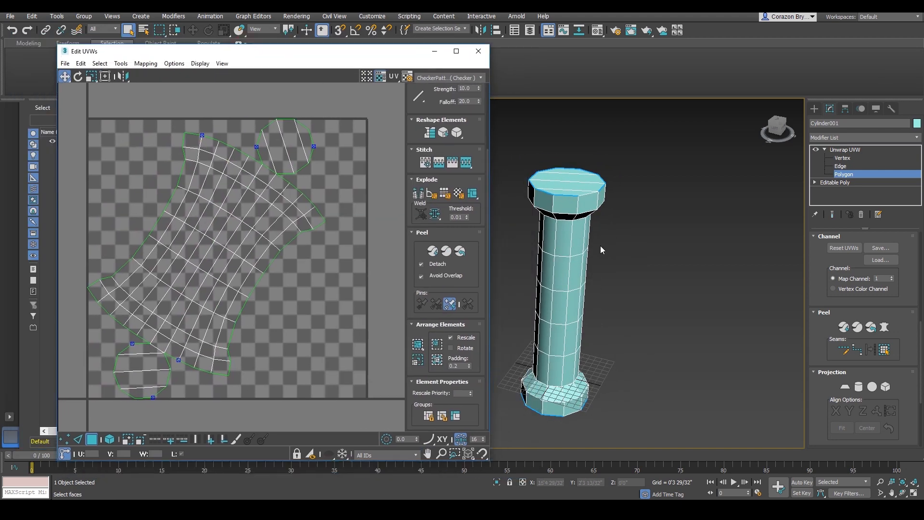
Examine the column's upper cap and side seam in the scene alongside the UV layout
{"action": "middle_click_drag", "start_coordinate": [227, 186], "coordinate": [247, 217]}
{"action": "scroll", "coordinate": [206, 201], "scroll_direction": "down", "scroll_amount": 3}
{"action": "scroll", "coordinate": [207, 203], "scroll_direction": "up", "scroll_amount": 3}
{"action": "mouse_move", "coordinate": [668, 270]}
{"action": "middle_mouse_down", "text": "alt"}
{"action": "mouse_move", "coordinate": [652, 236]}
{"action": "mouse_move", "coordinate": [650, 270]}
{"action": "middle_mouse_up", "text": "alt"}
{"action": "scroll", "coordinate": [573, 273], "scroll_direction": "up", "scroll_amount": 4}
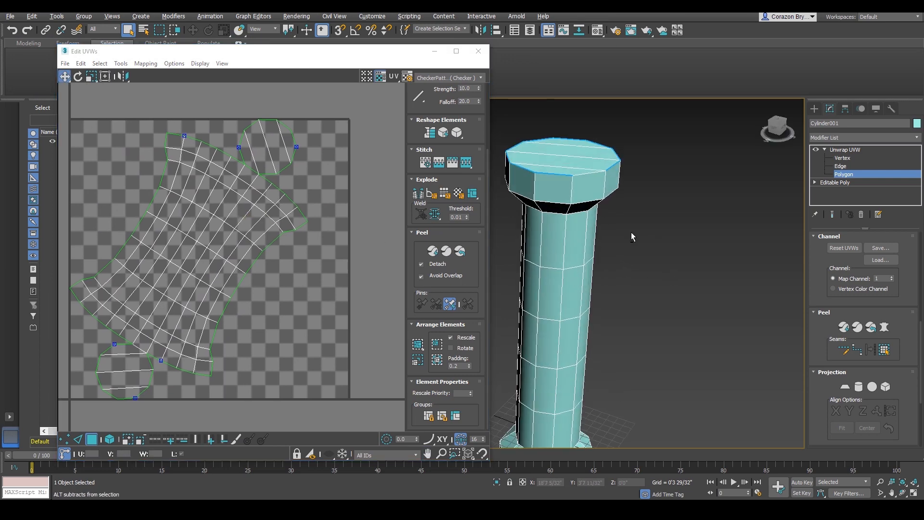
{"action": "middle_click_drag", "start_coordinate": [631, 237], "coordinate": [557, 218], "text": "alt"}
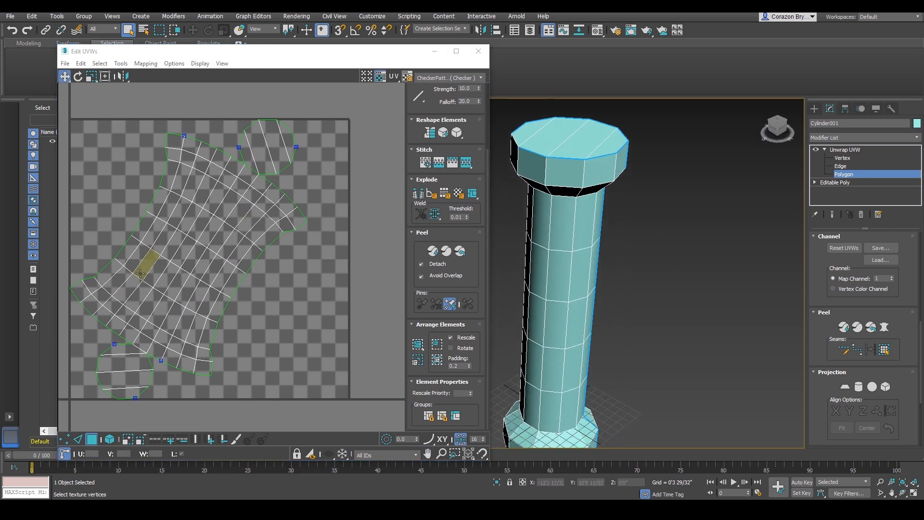
Examine how the large shell and both caps fill the UV tile and how much space remains around them
{"action": "middle_click_drag", "start_coordinate": [140, 274], "coordinate": [198, 252]}
{"action": "scroll", "coordinate": [202, 253], "scroll_direction": "down", "scroll_amount": 4}
{"action": "middle_click_drag", "start_coordinate": [256, 272], "coordinate": [283, 287]}
{"action": "scroll", "coordinate": [279, 247], "scroll_direction": "up", "scroll_amount": 2}
{"action": "scroll", "coordinate": [282, 253], "scroll_direction": "up", "scroll_amount": 2}
{"action": "scroll", "coordinate": [282, 252], "scroll_direction": "down", "scroll_amount": 2}
{"action": "scroll", "coordinate": [281, 258], "scroll_direction": "up", "scroll_amount": 1}
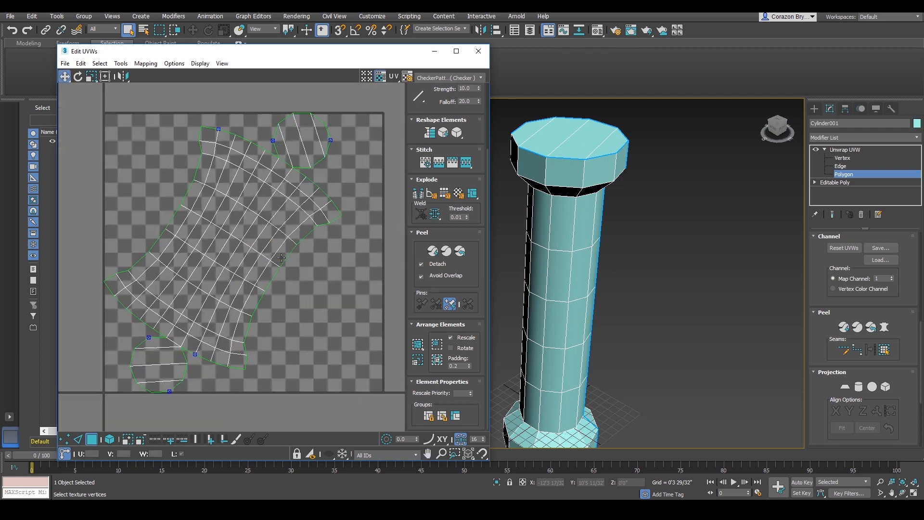
{"action": "middle_click_drag", "start_coordinate": [285, 251], "coordinate": [265, 281]}
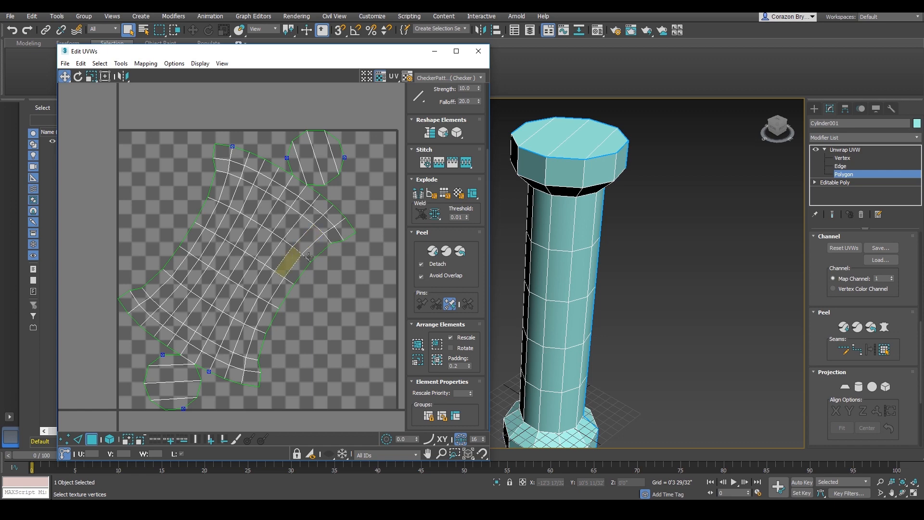
{"action": "middle_click_drag", "start_coordinate": [309, 257], "coordinate": [237, 281]}
{"action": "scroll", "coordinate": [284, 266], "scroll_direction": "down", "scroll_amount": 1}
{"action": "scroll", "coordinate": [284, 266], "scroll_direction": "up", "scroll_amount": 1}
{"action": "middle_click_drag", "start_coordinate": [102, 266], "coordinate": [117, 271]}
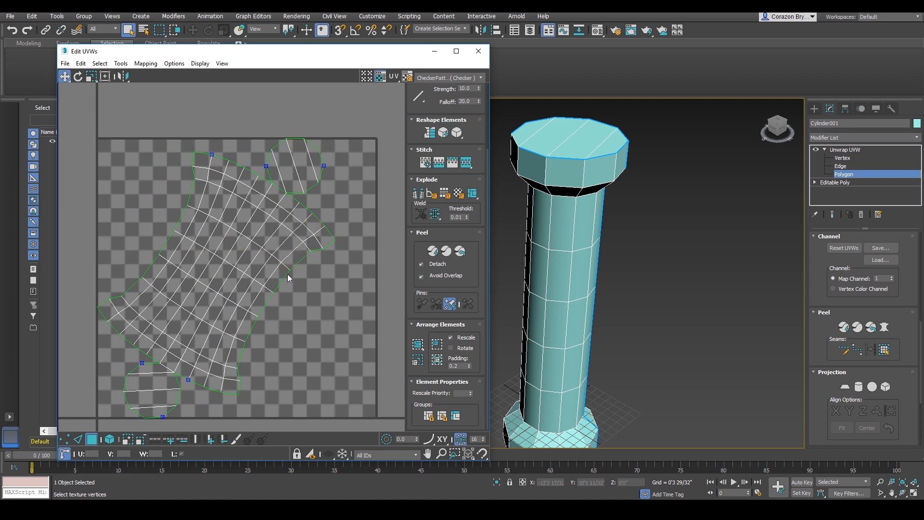
{"action": "middle_click_drag", "start_coordinate": [288, 278], "coordinate": [335, 255]}
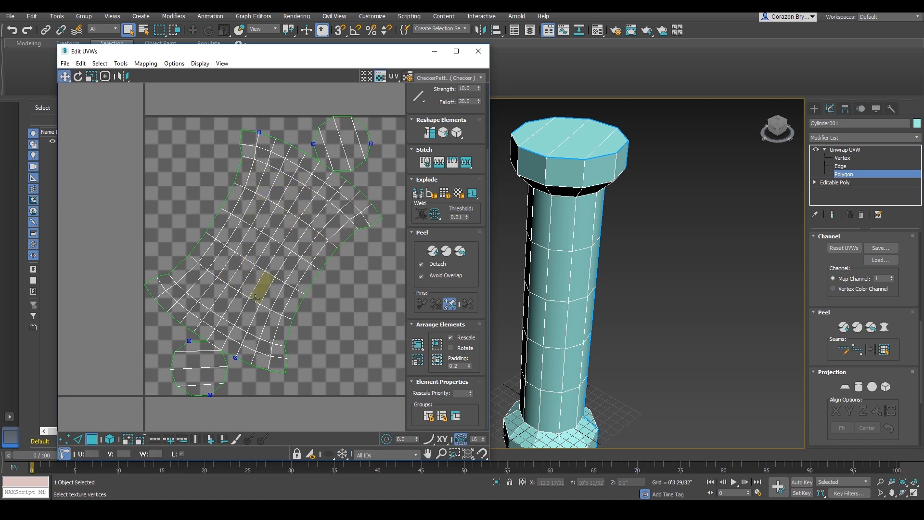
Select individual faces in the shell's upper part to locate them on the column, and clear the selection
{"action": "left_click", "coordinate": [255, 177]}
{"action": "left_click", "coordinate": [256, 201]}
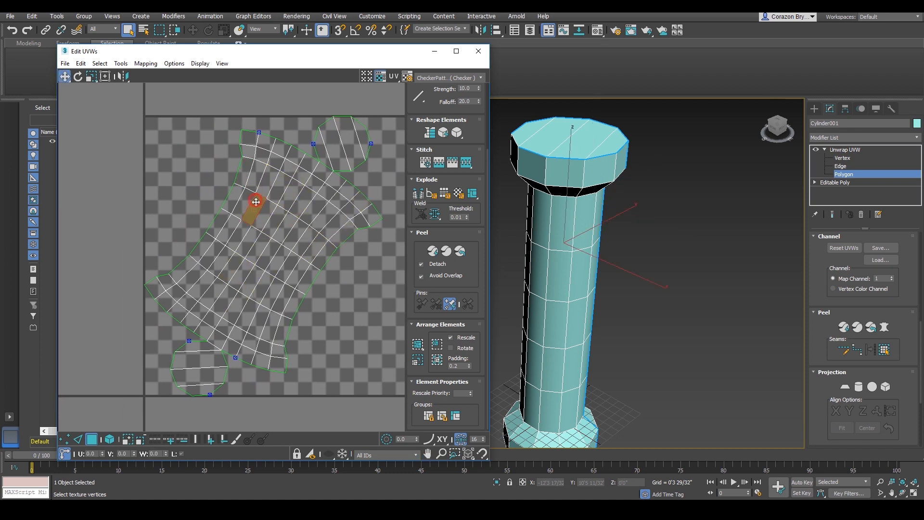
{"action": "middle_click_drag", "start_coordinate": [578, 289], "coordinate": [630, 247], "text": "alt"}
{"action": "left_click", "coordinate": [256, 176]}
{"action": "left_click", "coordinate": [656, 235]}
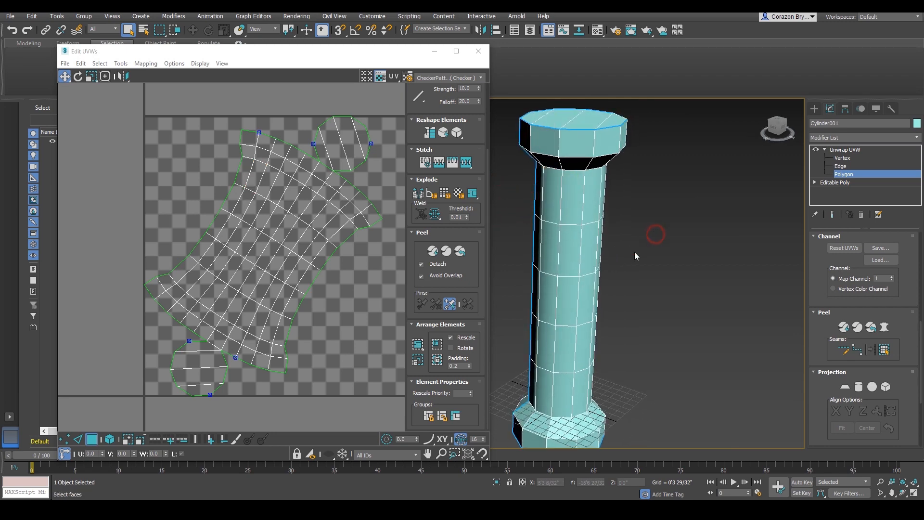
{"action": "scroll", "coordinate": [634, 250], "scroll_direction": "down", "scroll_amount": 3}
{"action": "scroll", "coordinate": [298, 282], "scroll_direction": "down", "scroll_amount": 2}
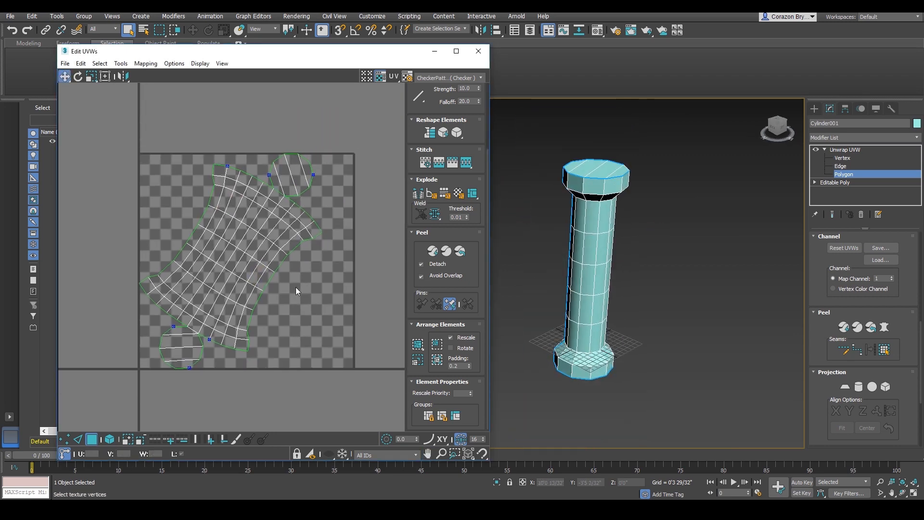
Render the UVW template of the packed layout at 2048 by 2048
{"action": "scroll", "coordinate": [296, 288], "scroll_direction": "up", "scroll_amount": 1}
{"action": "middle_click_drag", "start_coordinate": [296, 287], "coordinate": [306, 301]}
{"action": "scroll", "coordinate": [305, 302], "scroll_direction": "down", "scroll_amount": 1}
{"action": "right_click", "coordinate": [330, 288]}
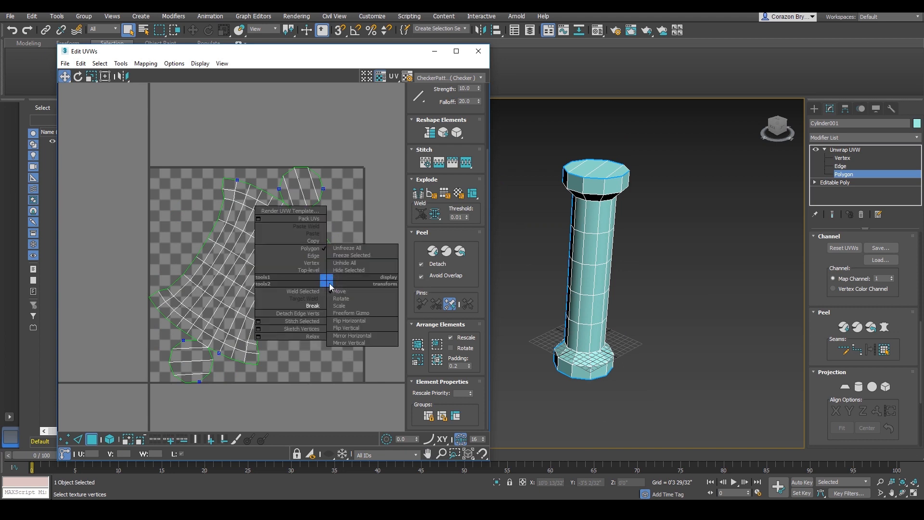
{"action": "left_click", "coordinate": [310, 212]}
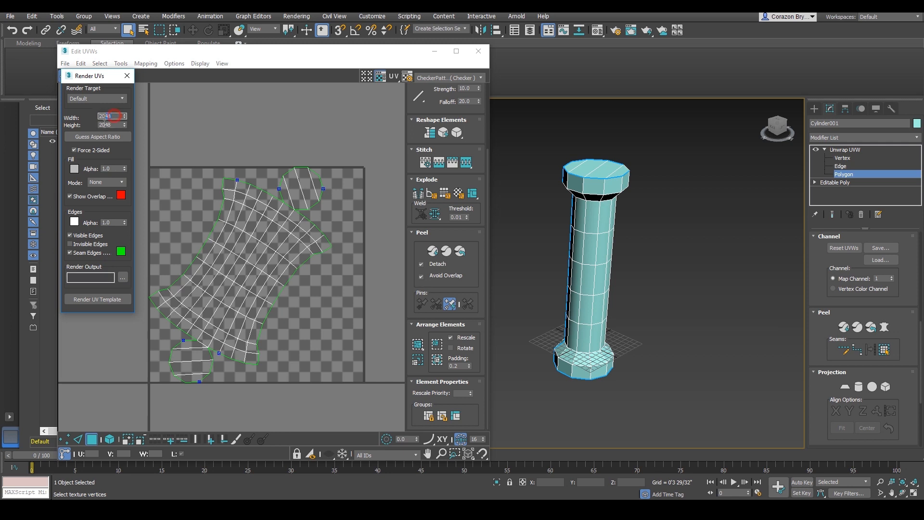
{"action": "mouse_move", "coordinate": [258, 254]}
{"action": "middle_mouse_down"}
{"action": "mouse_move", "coordinate": [282, 239]}
{"action": "mouse_move", "coordinate": [269, 240]}
{"action": "middle_mouse_up"}
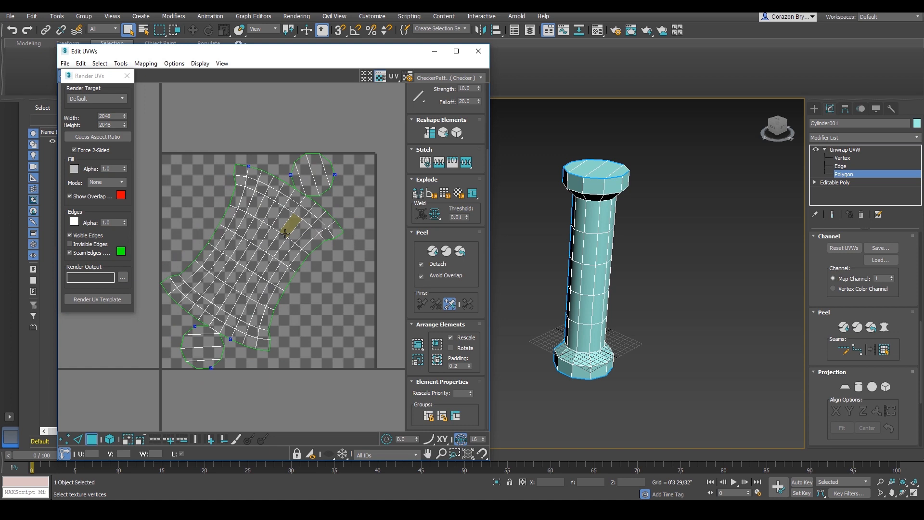
{"action": "middle_click_drag", "start_coordinate": [298, 198], "coordinate": [296, 212]}
{"action": "middle_click_drag", "start_coordinate": [239, 210], "coordinate": [245, 196]}
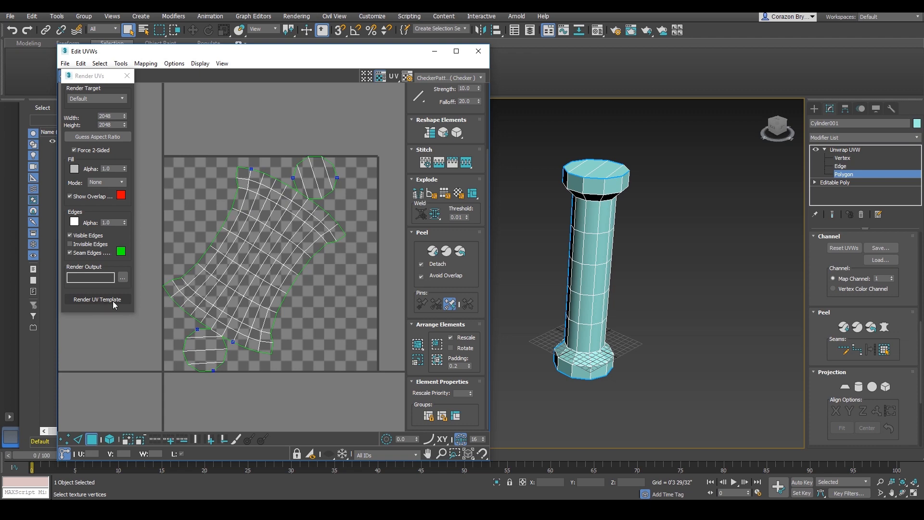
{"action": "left_click", "coordinate": [107, 301]}
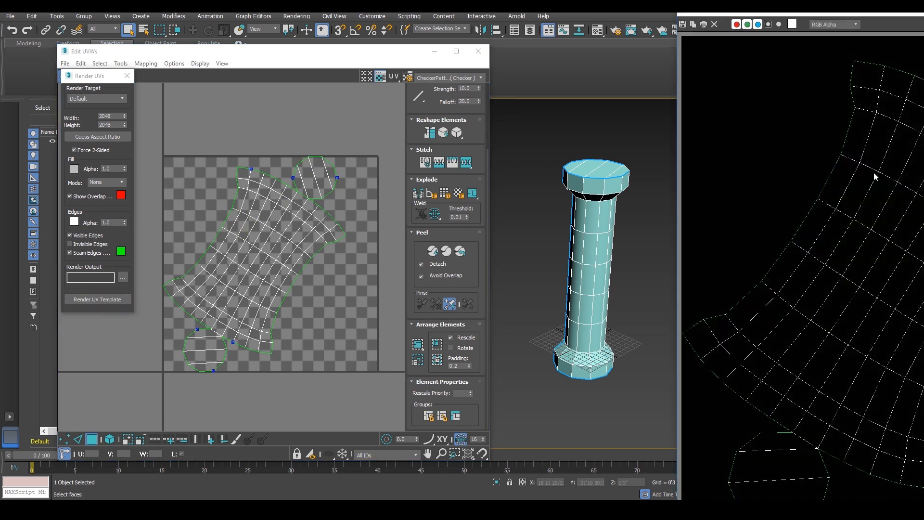
Reposition the rendered template's window over the workspace and examine the wireframe of the shell and caps
{"action": "left_click_drag", "start_coordinate": [802, 16], "coordinate": [370, 26]}
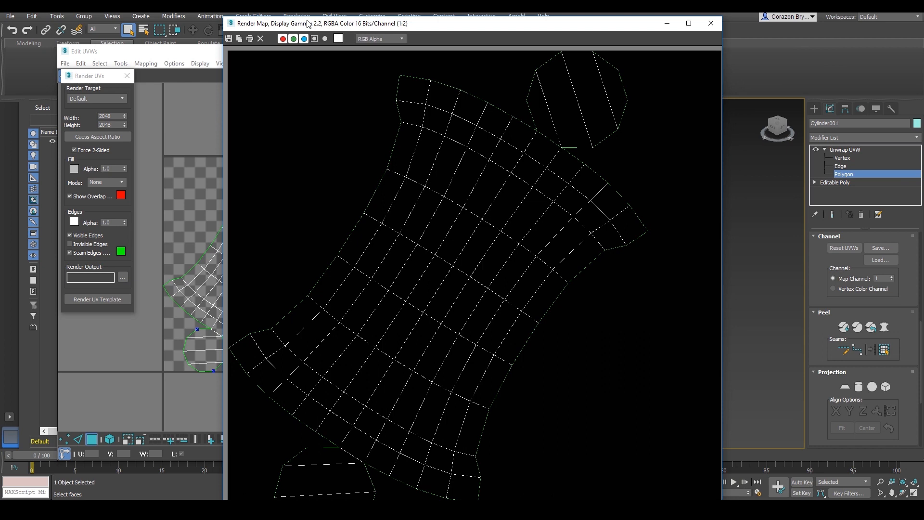
{"action": "left_click_drag", "start_coordinate": [318, 26], "coordinate": [614, 57]}
{"action": "left_click_drag", "start_coordinate": [218, 151], "coordinate": [119, 75]}
{"action": "middle_click_drag", "start_coordinate": [686, 241], "coordinate": [709, 240]}
{"action": "left_click_drag", "start_coordinate": [375, 75], "coordinate": [600, 31]}
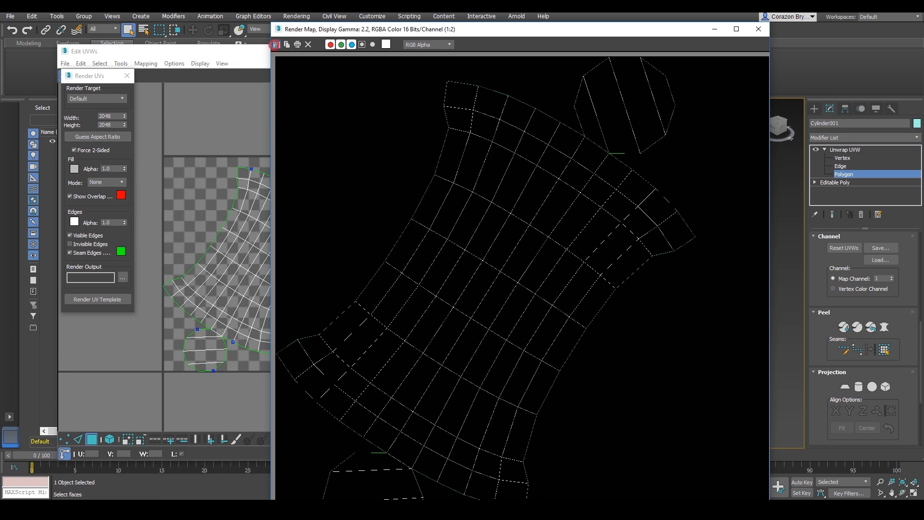
Save the rendered template as a JPEG named UV_Pillar in the Character Creation for Games VOL. 2 folder, and close the render window
{"action": "left_click", "coordinate": [276, 44]}
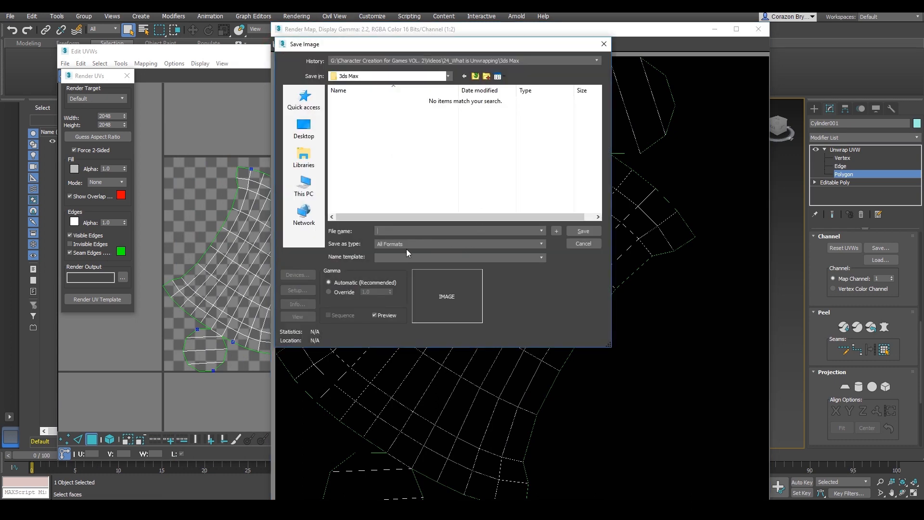
{"action": "left_click", "coordinate": [407, 244]}
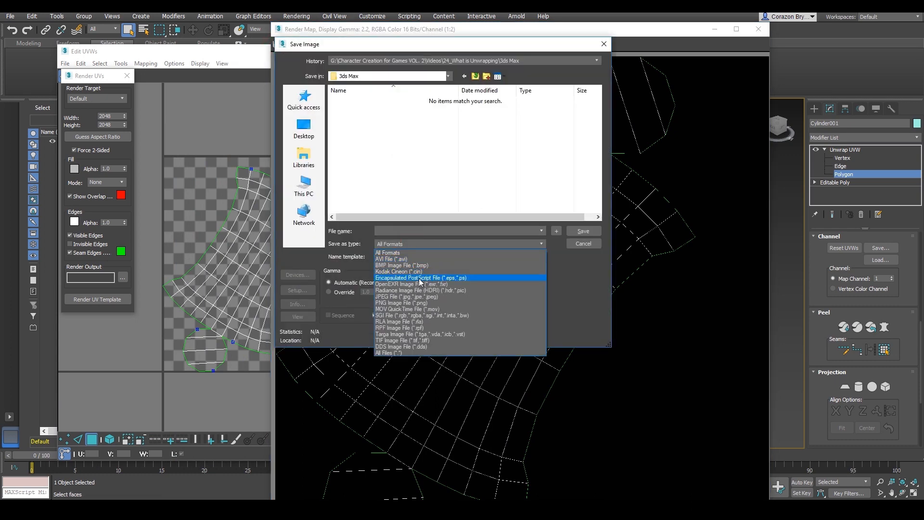
{"action": "left_click", "coordinate": [399, 297]}
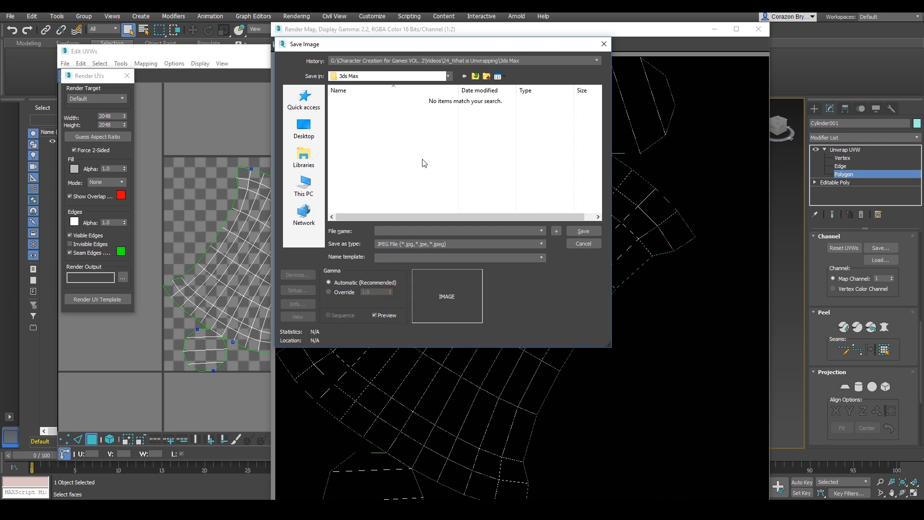
{"action": "left_click", "coordinate": [420, 77]}
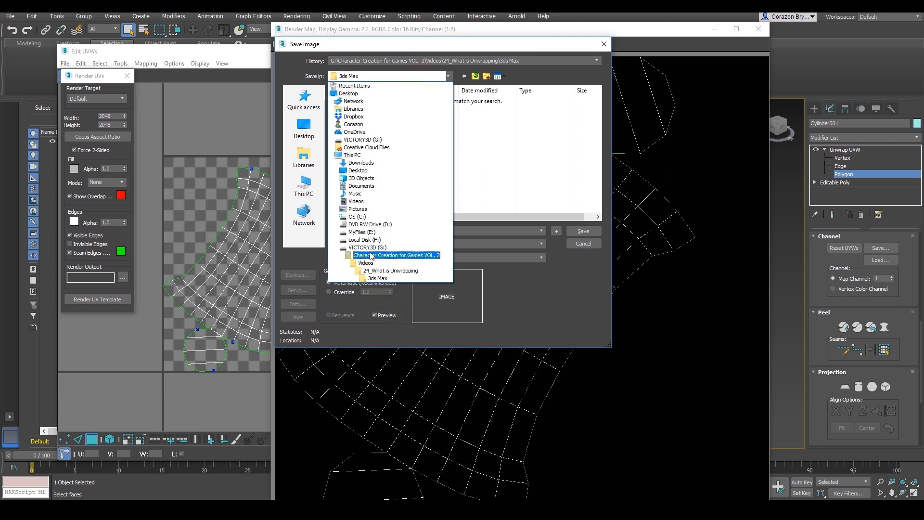
{"action": "left_click", "coordinate": [371, 256]}
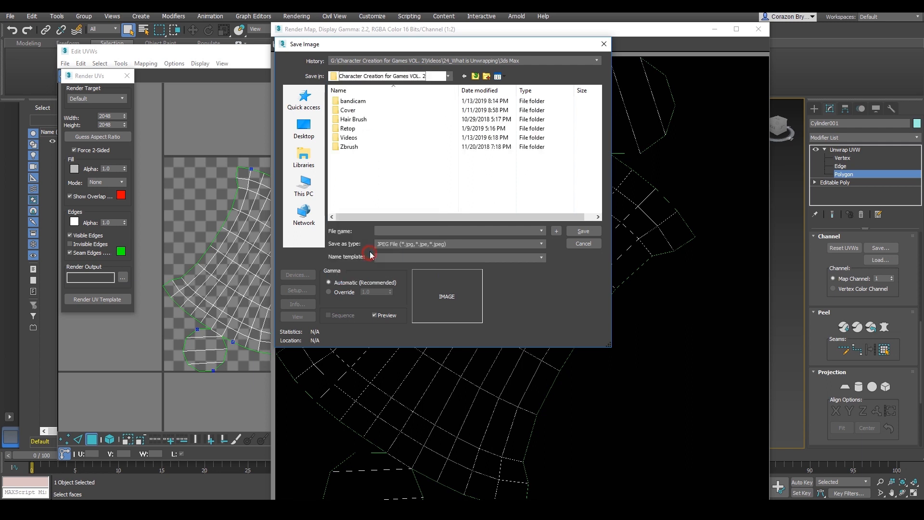
{"action": "left_click", "coordinate": [406, 231]}
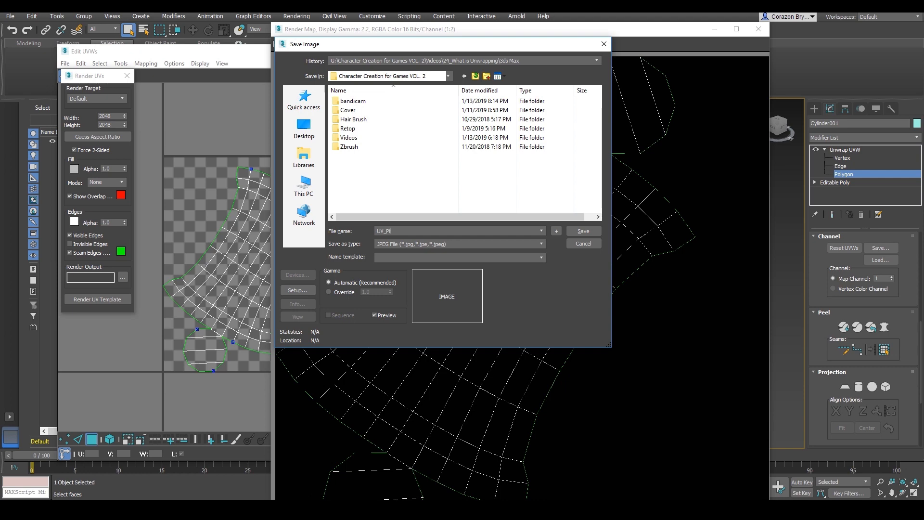
{"action": "key", "text": "Return"}
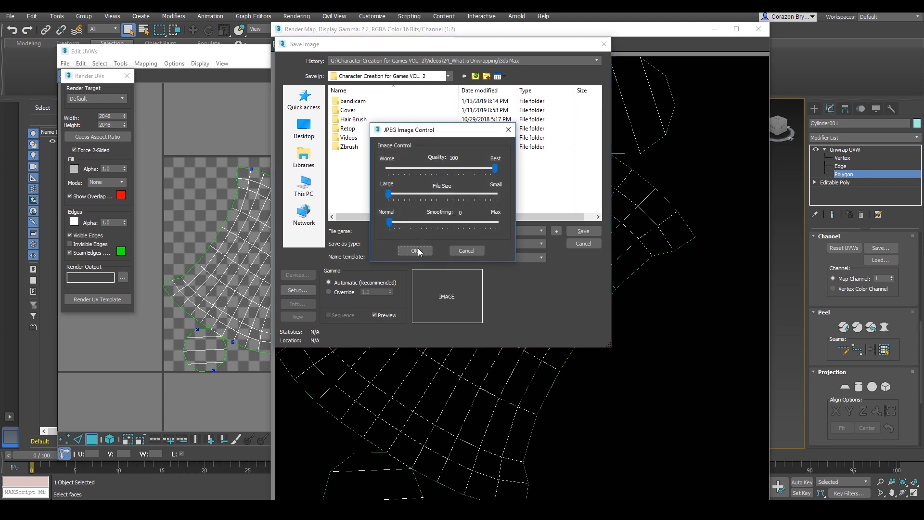
{"action": "left_click", "coordinate": [417, 250]}
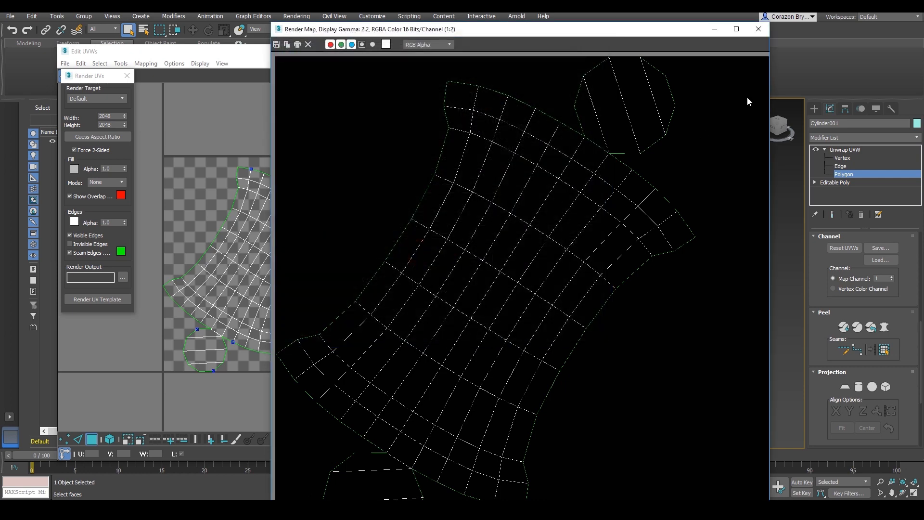
{"action": "left_click", "coordinate": [759, 29]}
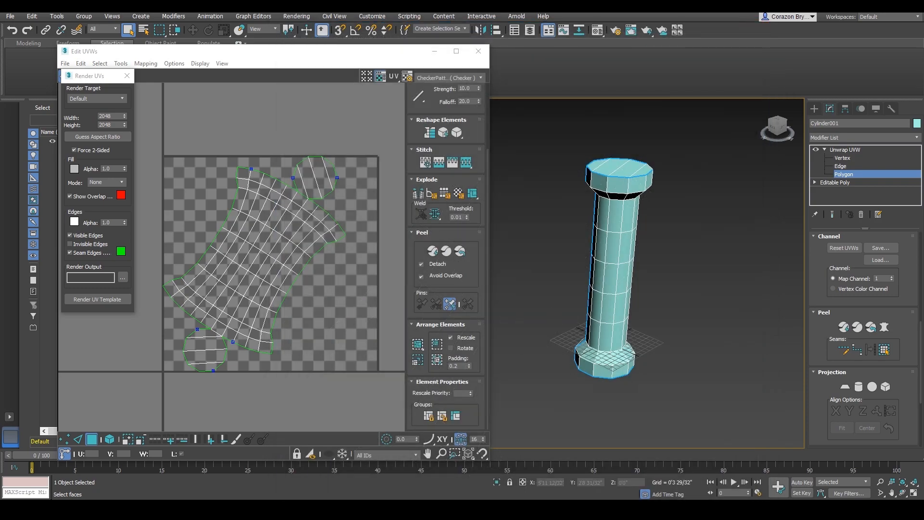
Switch to Photoshop and open UV_Pillar from the Character Creation for Games VOL. 2 folder on the G drive
{"action": "left_click", "coordinate": [433, 510]}
{"action": "left_click", "coordinate": [62, 194]}
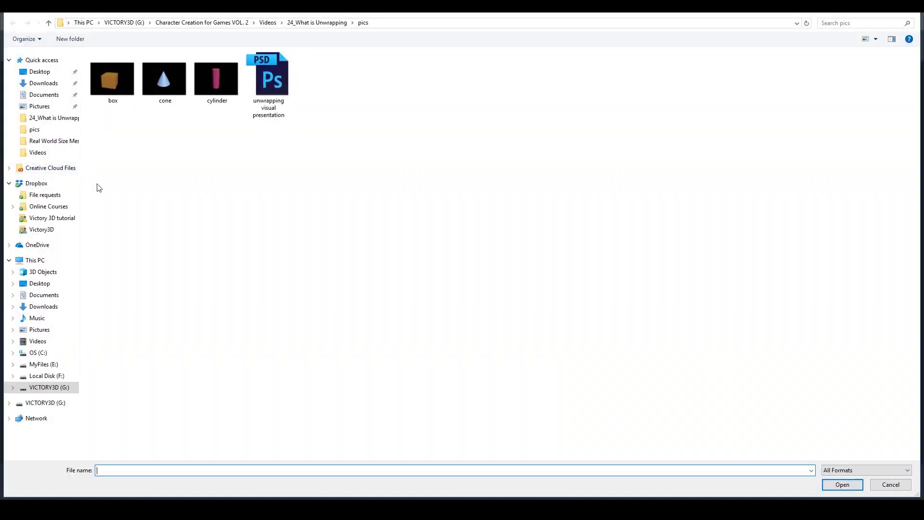
{"action": "left_click", "coordinate": [124, 24]}
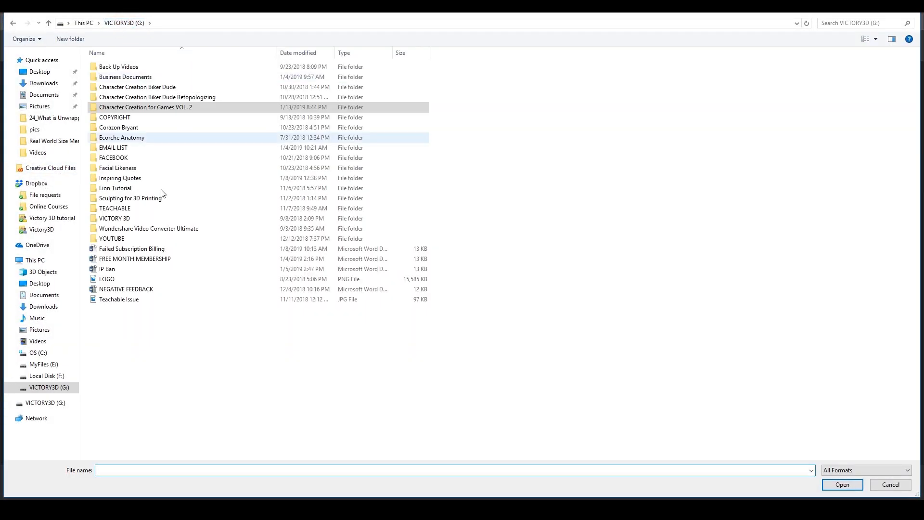
{"action": "double_click", "coordinate": [154, 108]}
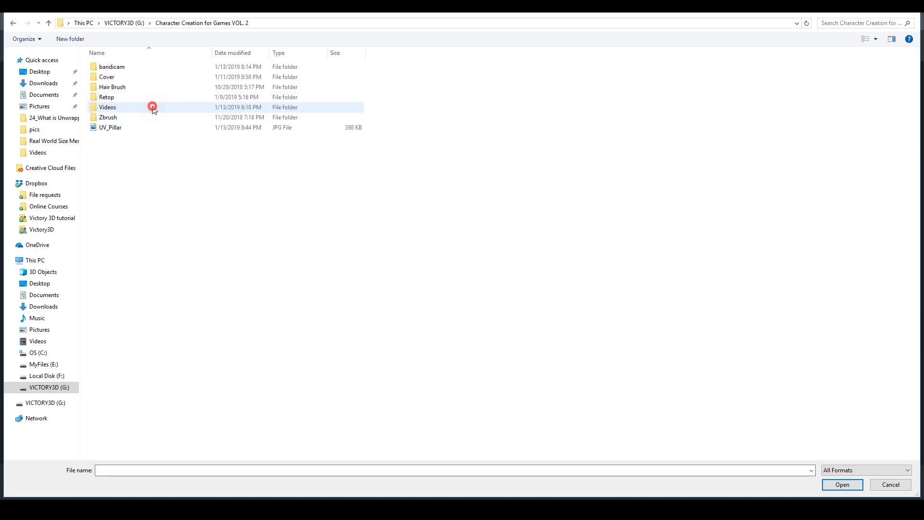
{"action": "left_click", "coordinate": [119, 128]}
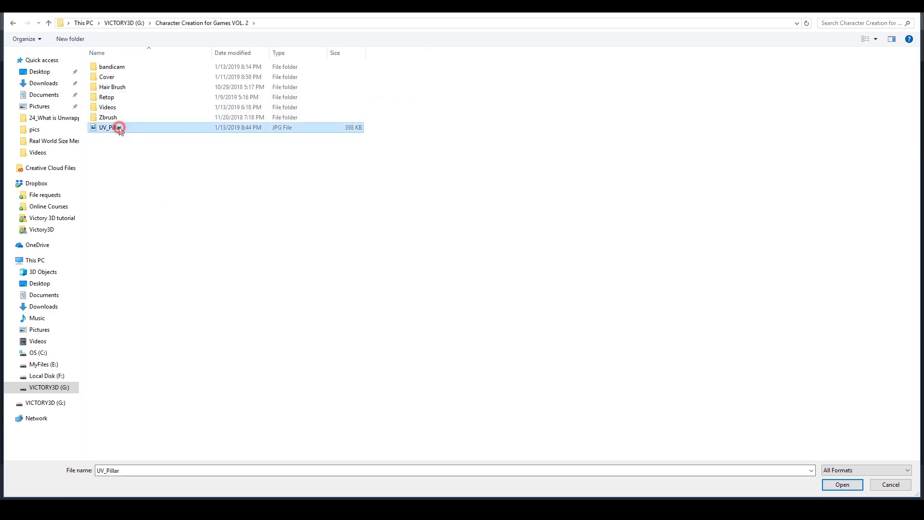
{"action": "left_click", "coordinate": [842, 485]}
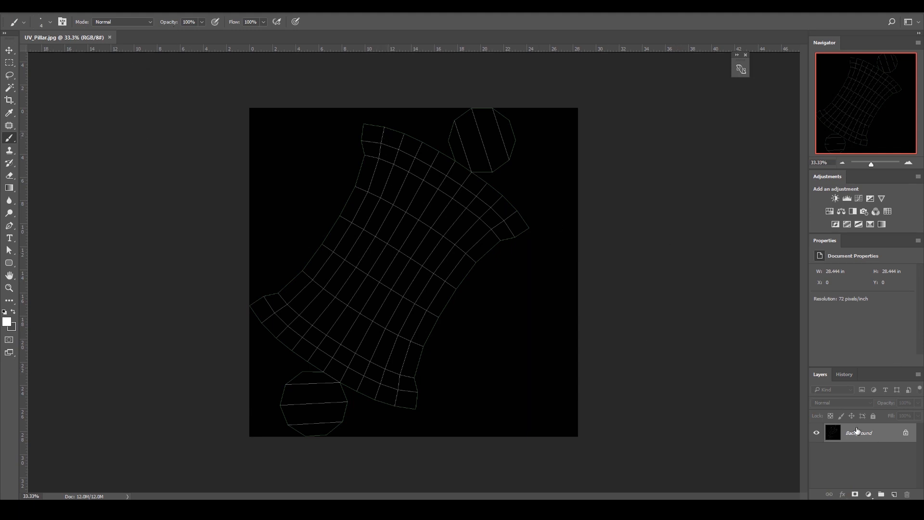
Convert the Background into a regular layer, place a new empty layer beneath it, and check the stacking by toggling the wireframe's visibility
{"action": "right_click", "coordinate": [870, 434]}
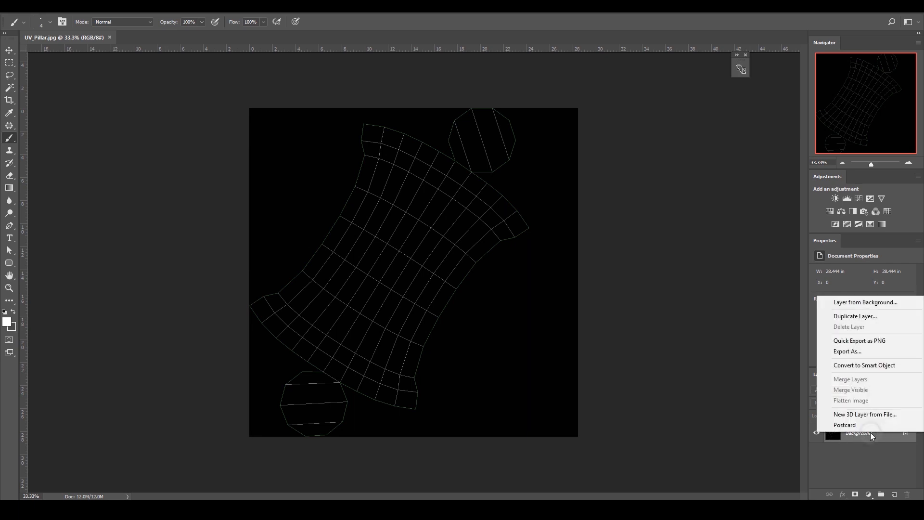
{"action": "left_click", "coordinate": [874, 303]}
{"action": "left_click", "coordinate": [549, 165]}
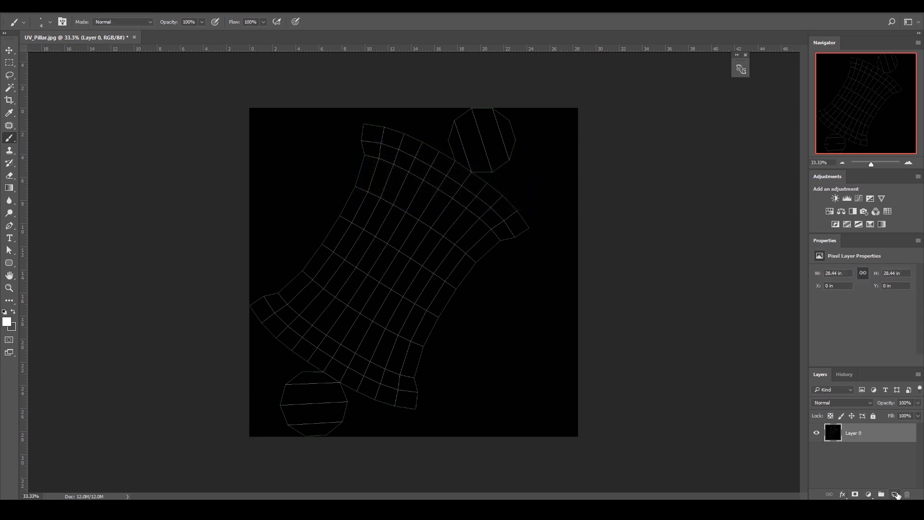
{"action": "left_click", "coordinate": [894, 495]}
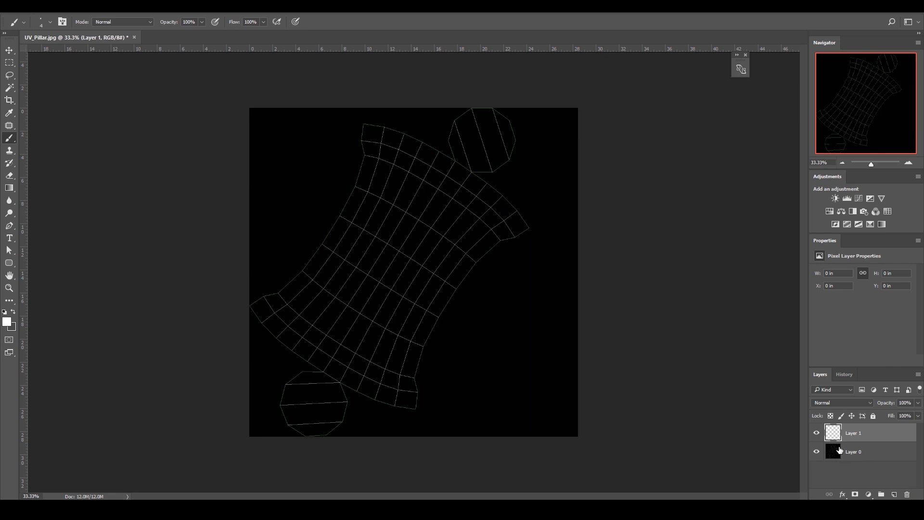
{"action": "left_click_drag", "start_coordinate": [849, 430], "coordinate": [853, 457]}
{"action": "left_click", "coordinate": [853, 435]}
{"action": "left_click", "coordinate": [816, 433]}
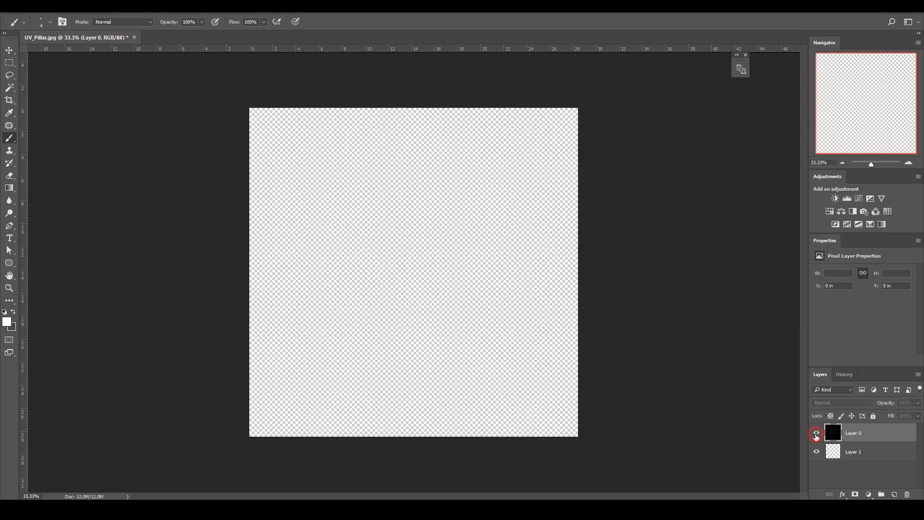
{"action": "left_click", "coordinate": [816, 432]}
{"action": "left_click", "coordinate": [817, 433]}
{"action": "left_click", "coordinate": [817, 433]}
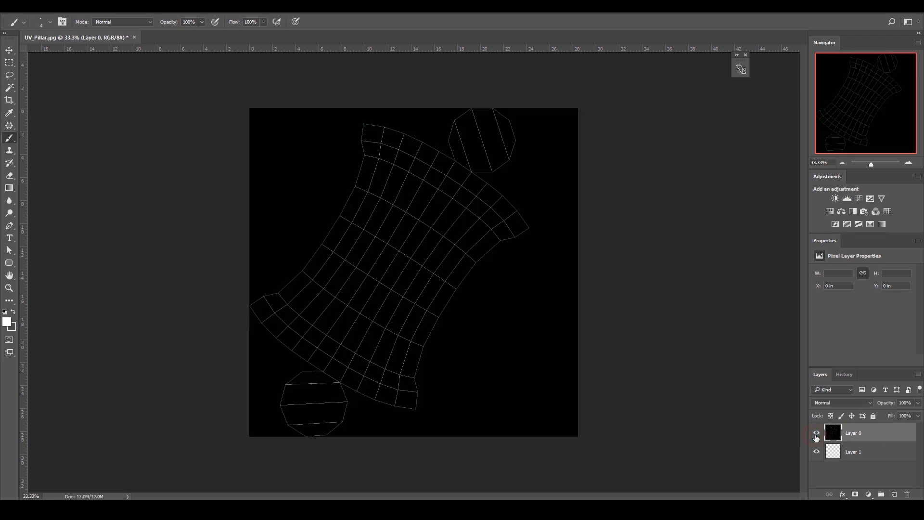
Rename the wireframe layer as Uvs Guide
{"action": "double_click", "coordinate": [854, 433]}
{"action": "type", "text": "UVs"}
{"action": "left_click", "coordinate": [885, 436]}
{"action": "double_click", "coordinate": [851, 433]}
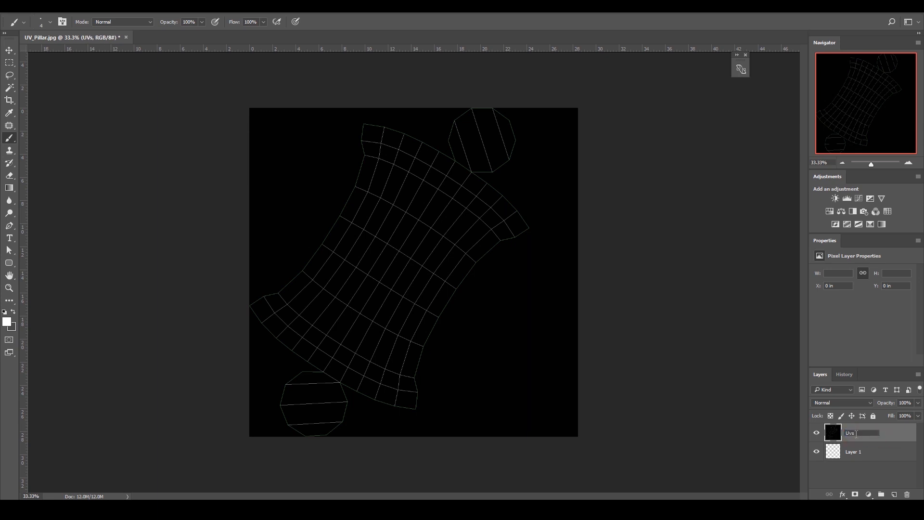
{"action": "type", "text": "Uvs Guide"}
{"action": "key", "text": "Return"}
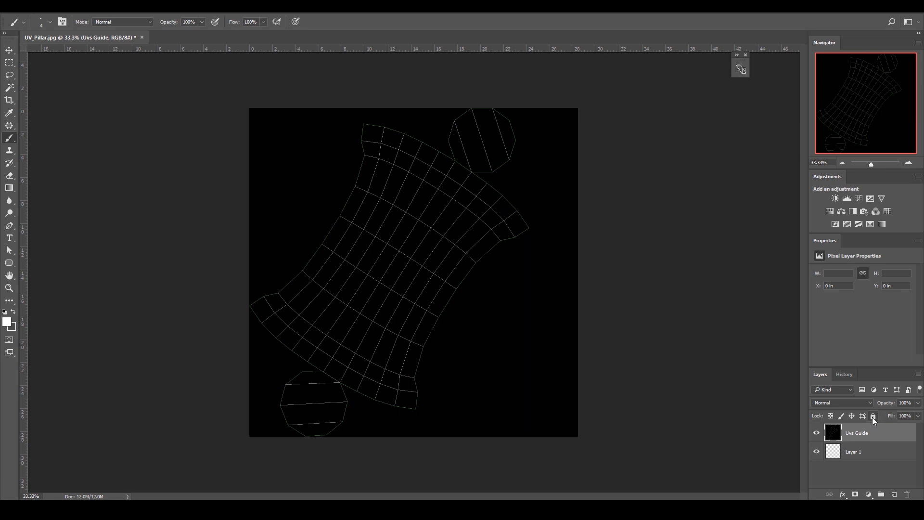
Try the full lock on the Uvs Guide layer, release it, and set the layer's blend mode to Screen
{"action": "left_click", "coordinate": [874, 417]}
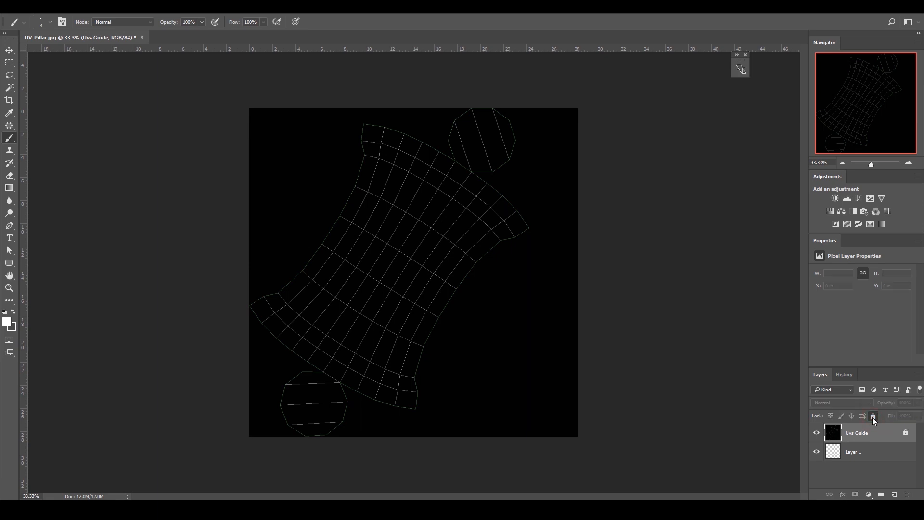
{"action": "left_click", "coordinate": [874, 417]}
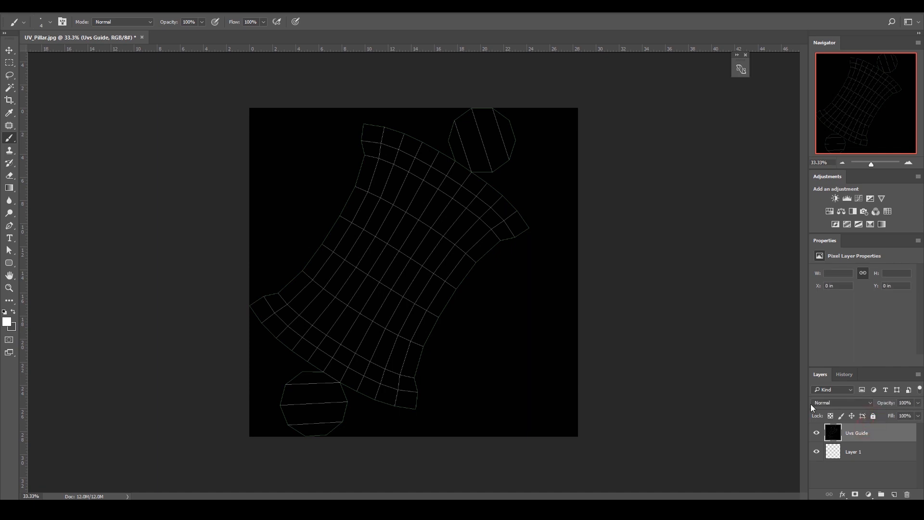
{"action": "left_click", "coordinate": [870, 402]}
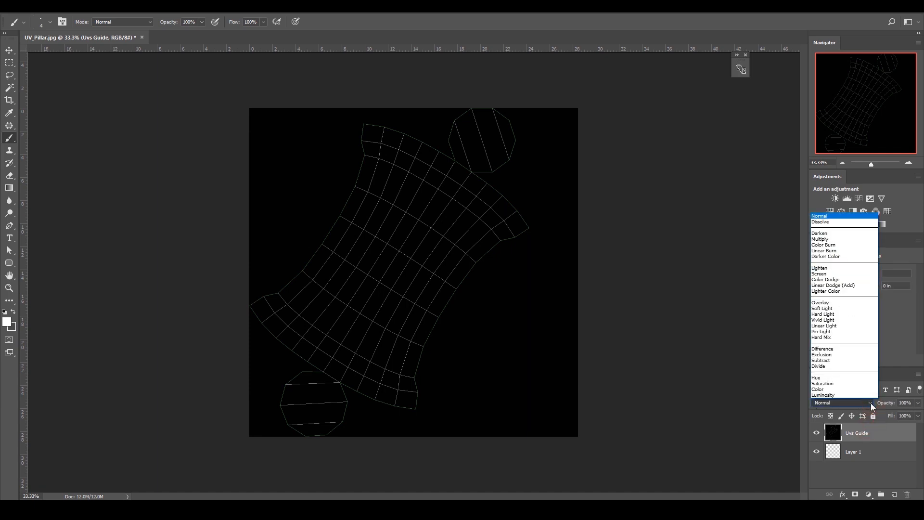
{"action": "left_click", "coordinate": [830, 274]}
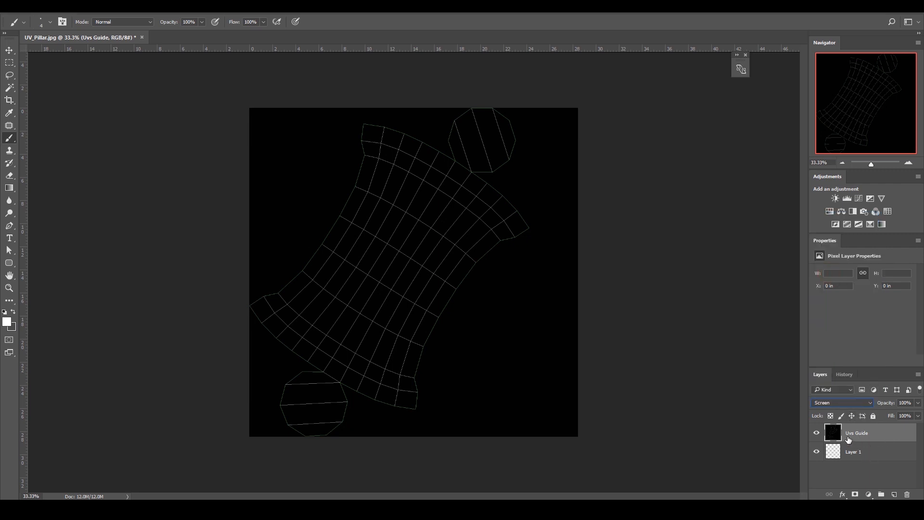
Compare the blend modes of both layers, lock the Uvs Guide layer completely, and make Layer 1 the active layer
{"action": "left_click", "coordinate": [860, 452]}
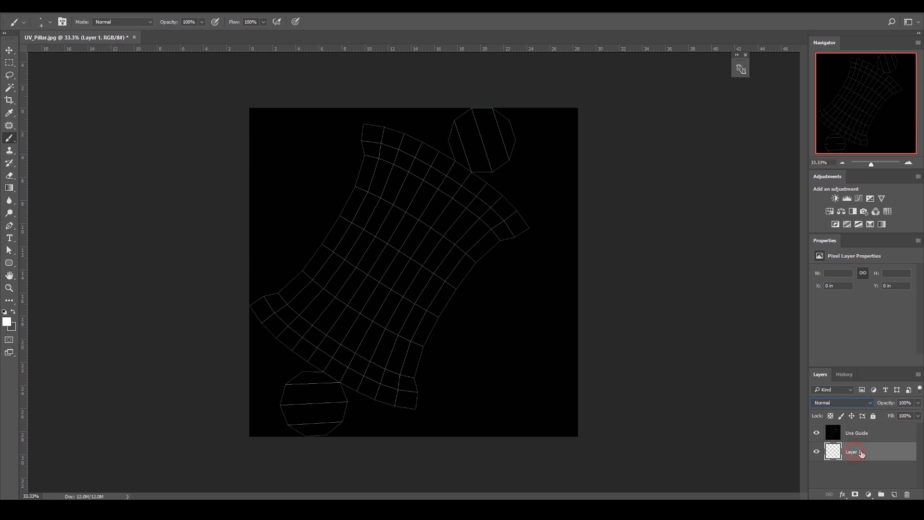
{"action": "left_click", "coordinate": [869, 434]}
{"action": "left_click", "coordinate": [861, 450]}
{"action": "left_click", "coordinate": [862, 434]}
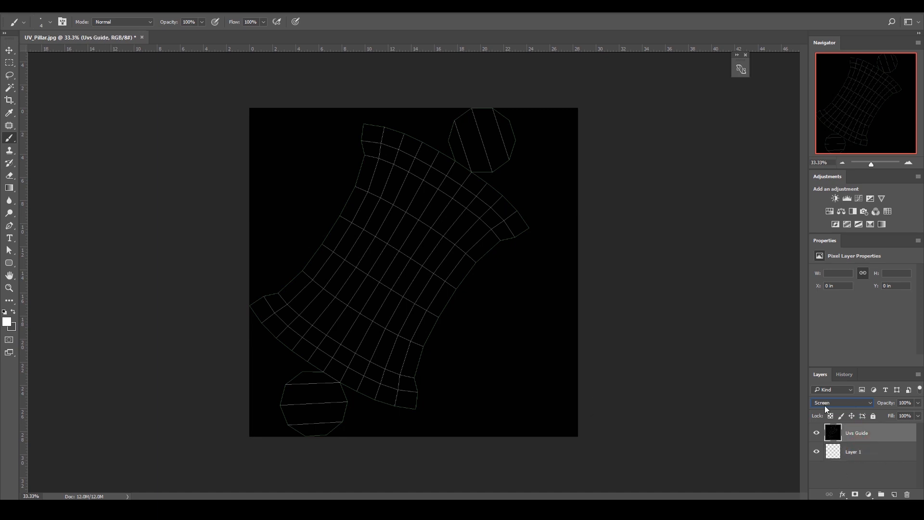
{"action": "left_click", "coordinate": [874, 417]}
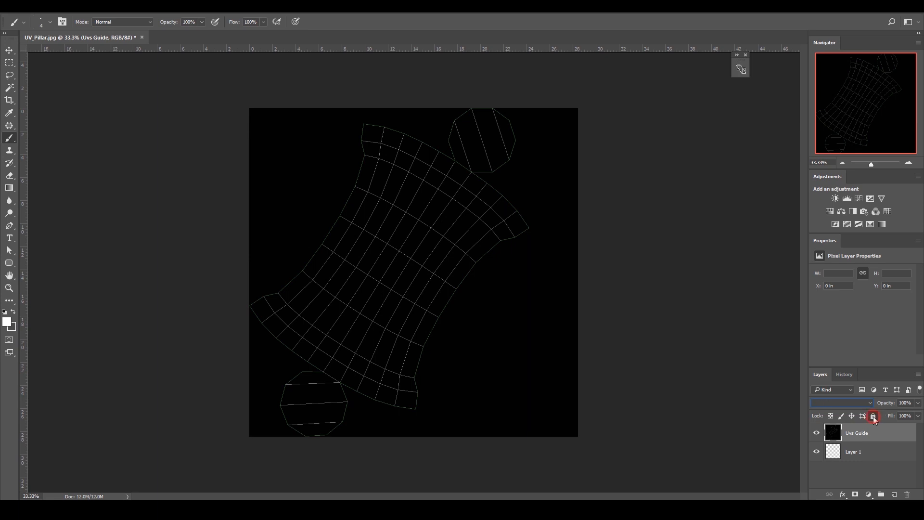
{"action": "left_click", "coordinate": [869, 453]}
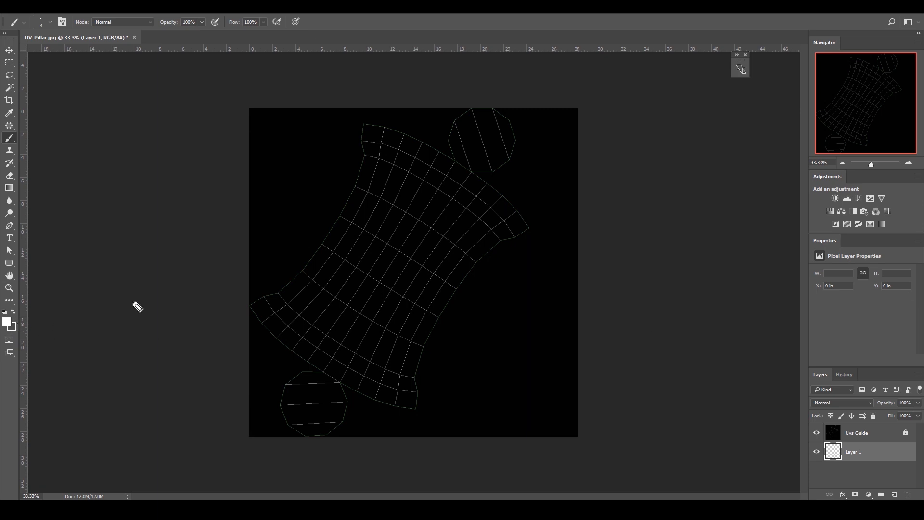
Set the foreground color to a muted orange-brown with a hue of 17°, and activate the Brush tool
{"action": "left_click", "coordinate": [11, 327]}
{"action": "left_click", "coordinate": [6, 322]}
{"action": "left_click", "coordinate": [8, 322]}
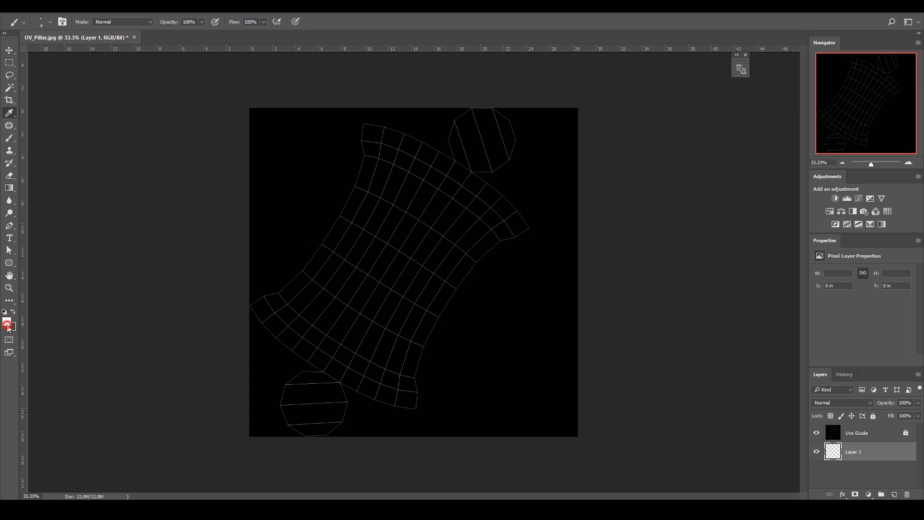
{"action": "left_click_drag", "start_coordinate": [717, 163], "coordinate": [265, 169]}
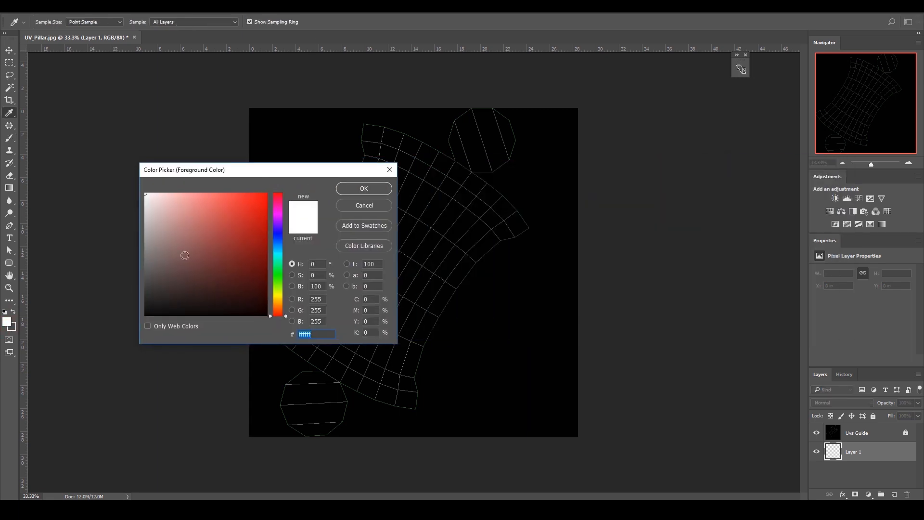
{"action": "left_click_drag", "start_coordinate": [279, 299], "coordinate": [278, 311]}
{"action": "left_click", "coordinate": [199, 231]}
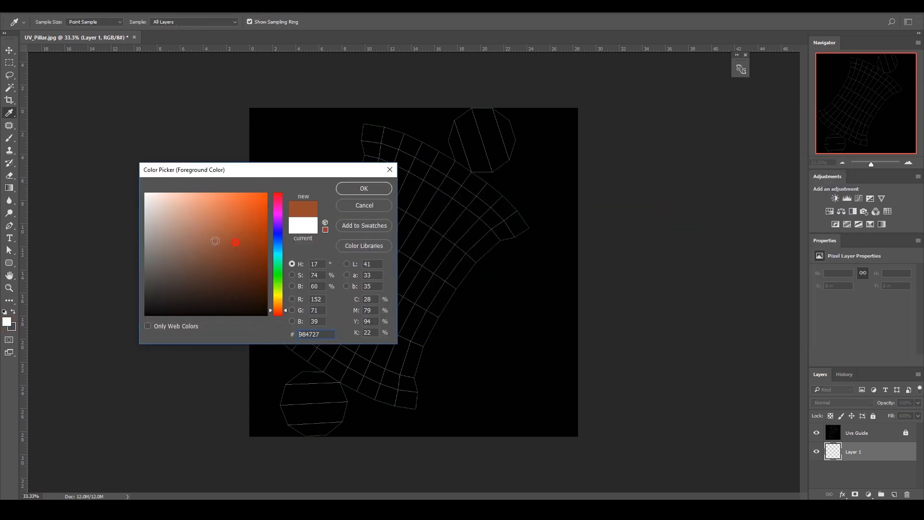
{"action": "left_click", "coordinate": [216, 210]}
{"action": "left_click", "coordinate": [222, 241]}
{"action": "left_click", "coordinate": [228, 232]}
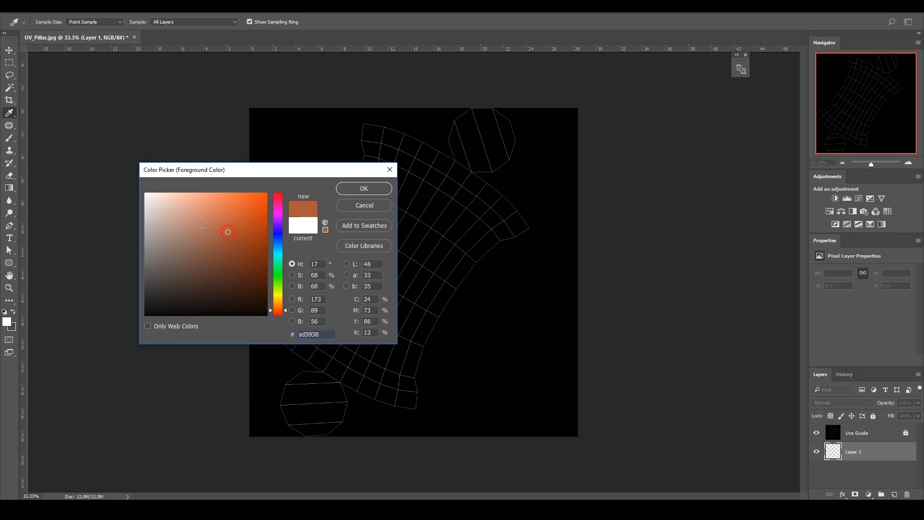
{"action": "left_click", "coordinate": [202, 226]}
{"action": "left_click", "coordinate": [364, 188]}
{"action": "key", "text": "b"}
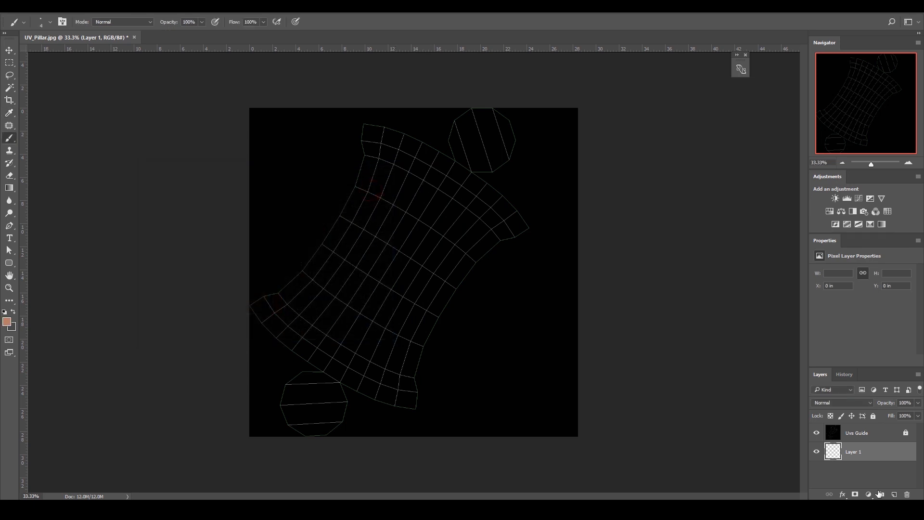
Fill the whole of Layer 1 with the orange-brown foreground color in Normal mode at 100% opacity
{"action": "left_click", "coordinate": [817, 453]}
{"action": "left_click", "coordinate": [817, 453]}
{"action": "key", "text": "alt+e"}
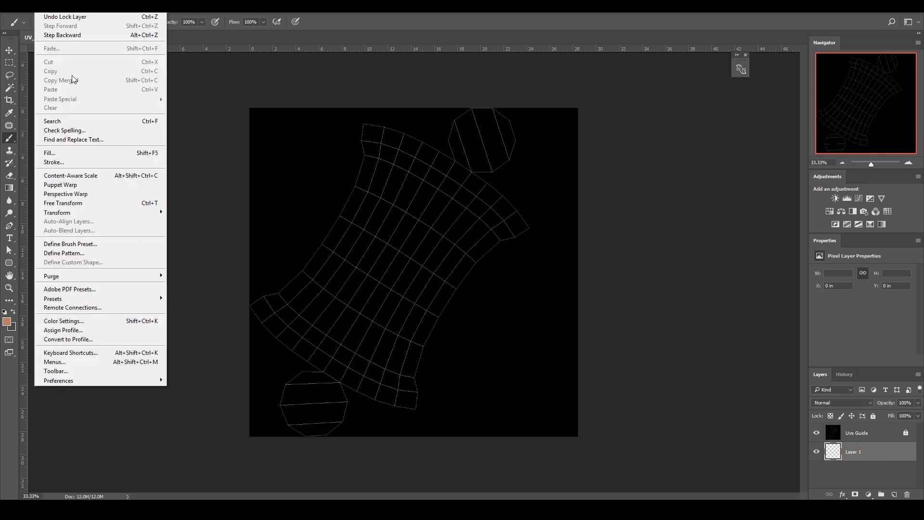
{"action": "left_click", "coordinate": [76, 153]}
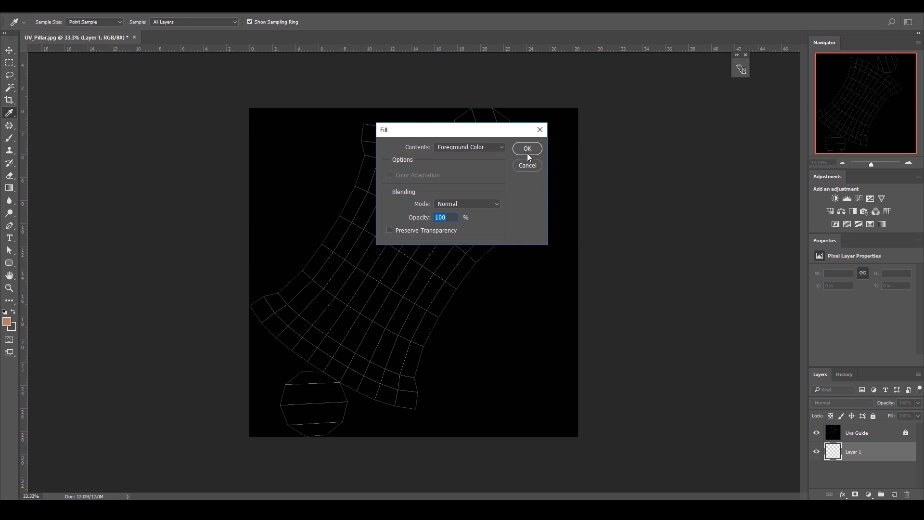
{"action": "left_click", "coordinate": [526, 149]}
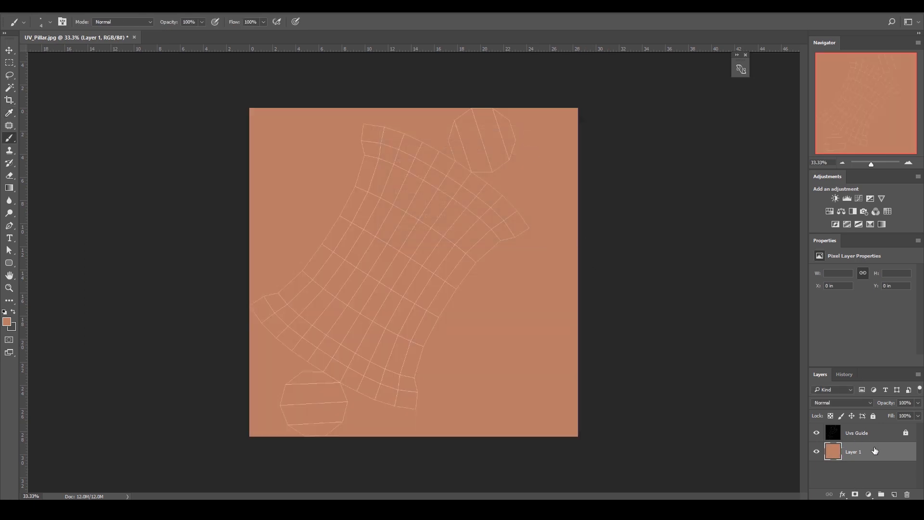
Unlock the Uvs Guide layer to compare Normal with Screen blending, restore Screen, lock it again, and make Layer 1 active
{"action": "left_click", "coordinate": [873, 435]}
{"action": "left_click", "coordinate": [874, 417]}
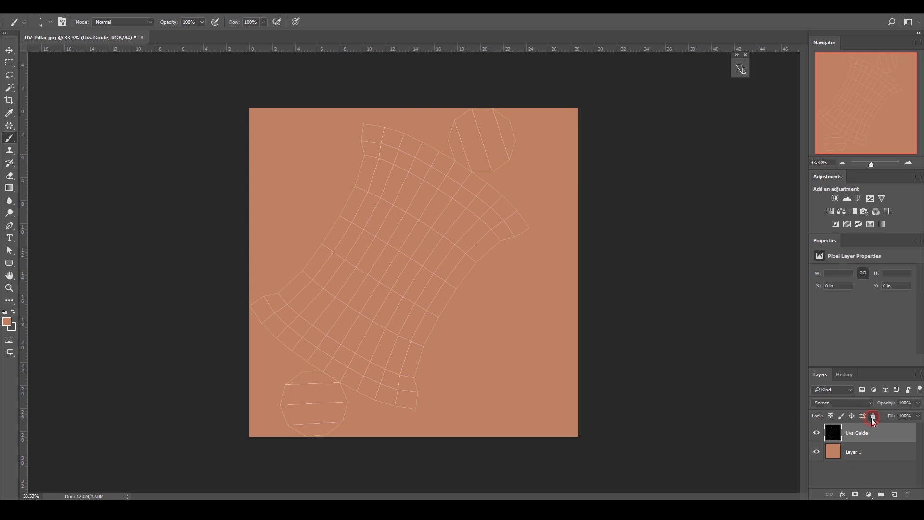
{"action": "left_click", "coordinate": [847, 402]}
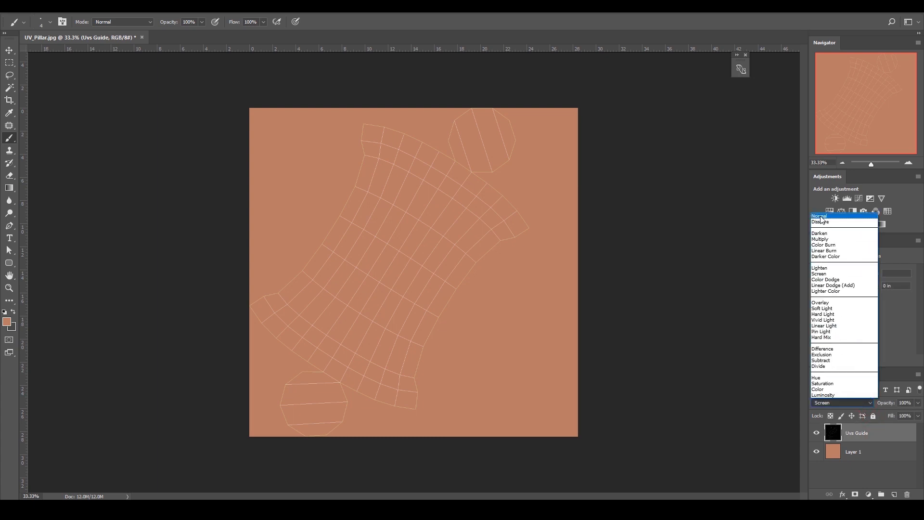
{"action": "left_click", "coordinate": [821, 216]}
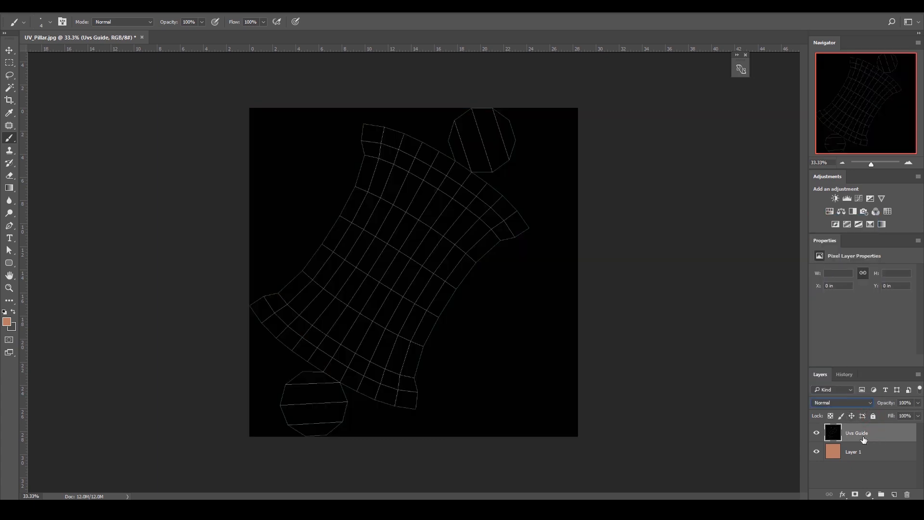
{"action": "left_click", "coordinate": [869, 402]}
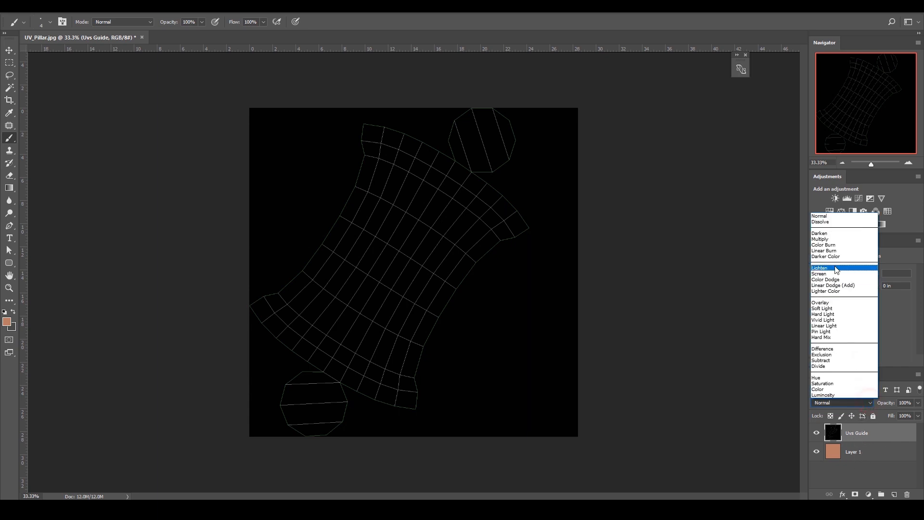
{"action": "left_click", "coordinate": [823, 273]}
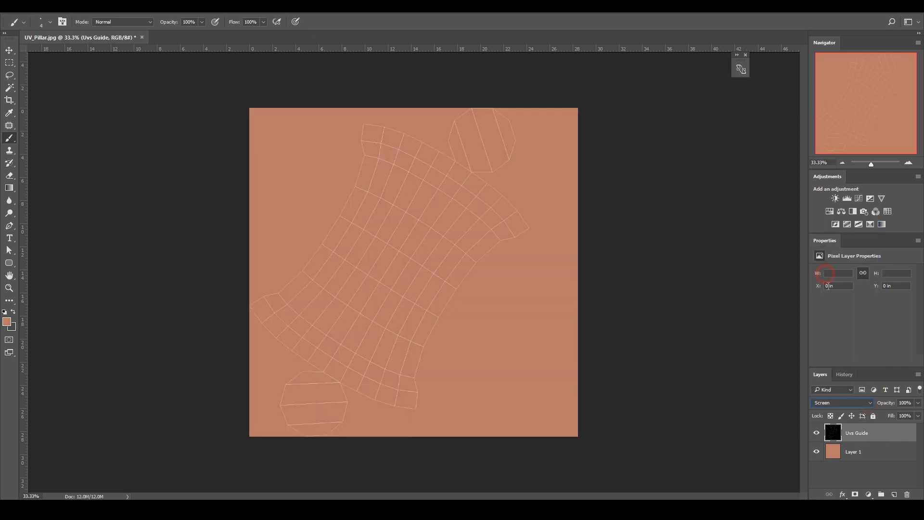
{"action": "left_click", "coordinate": [873, 417]}
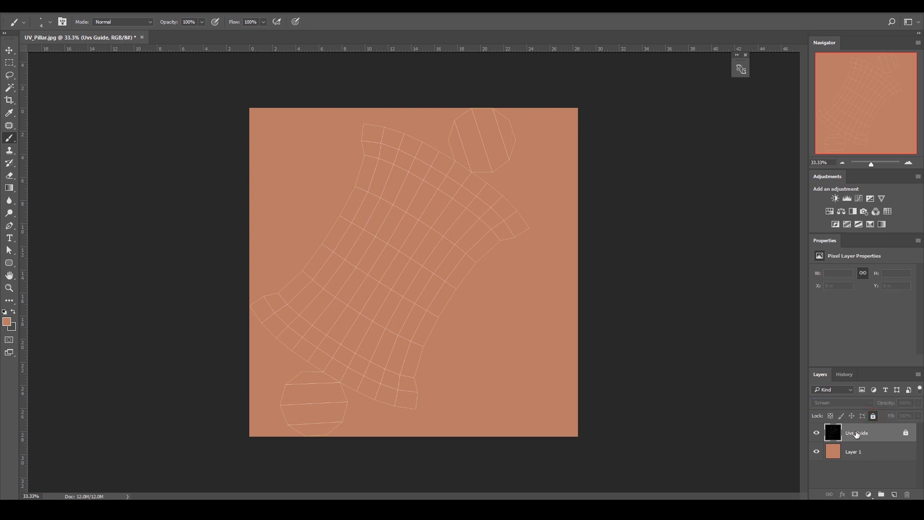
{"action": "left_click", "coordinate": [869, 453]}
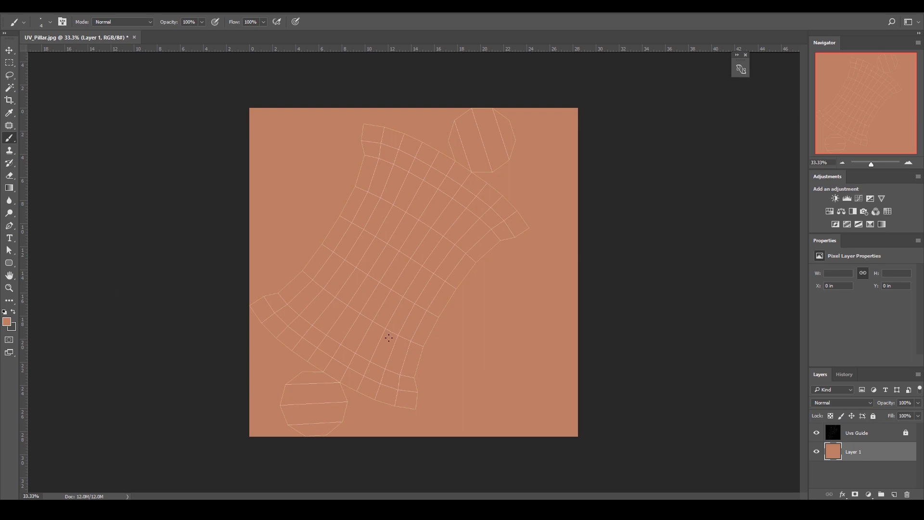
Switch to 3ds Max, close the Render UVs window, and select two adjacent shaft polygons to locate them in the UV layout
{"action": "key", "text": "alt+Tab"}
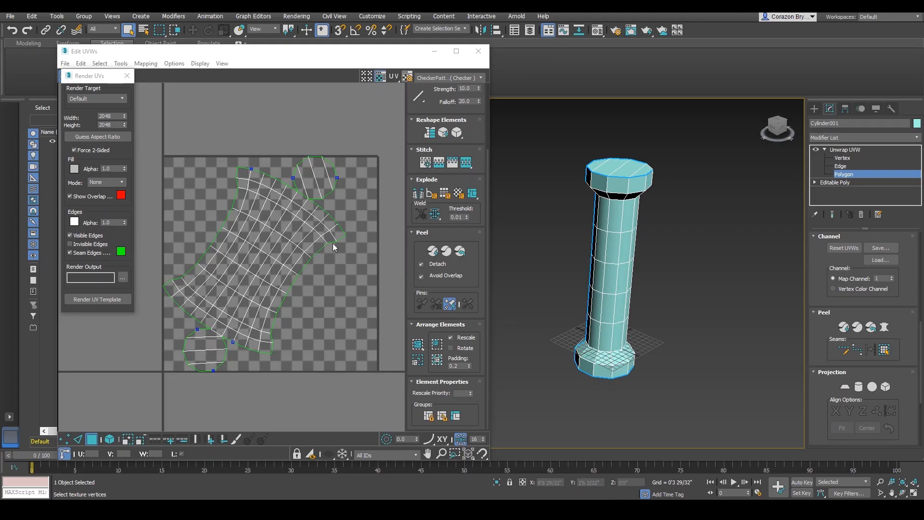
{"action": "left_click", "coordinate": [126, 75]}
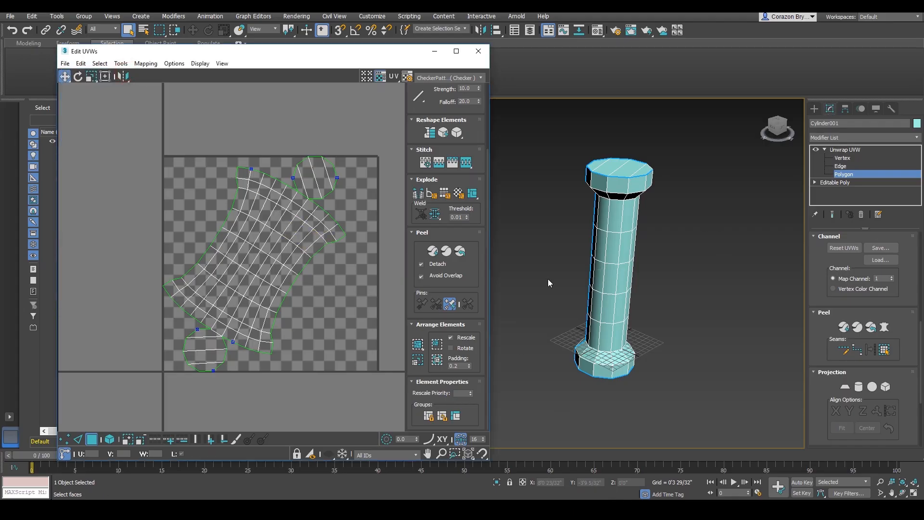
{"action": "left_click", "coordinate": [615, 245]}
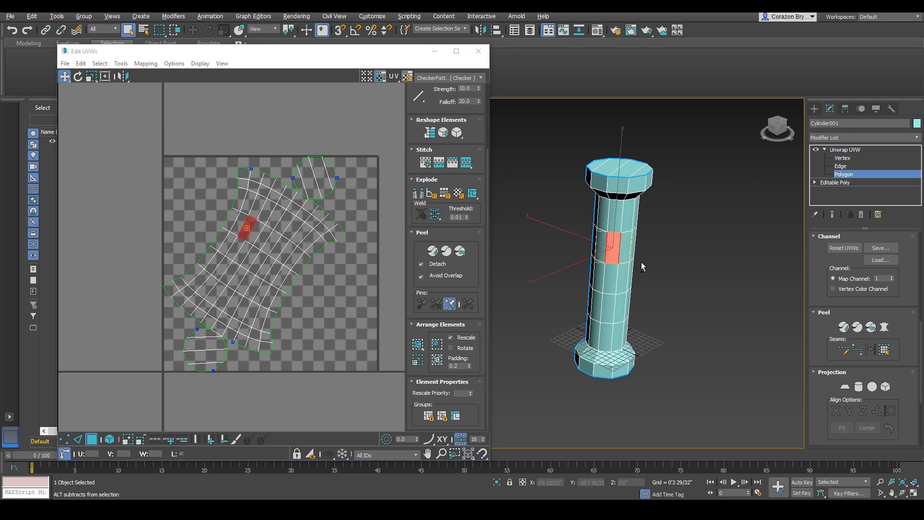
{"action": "middle_click_drag", "start_coordinate": [641, 262], "coordinate": [626, 265], "text": "alt"}
{"action": "left_click", "coordinate": [621, 250]}
{"action": "left_click", "coordinate": [634, 249], "text": "ctrl"}
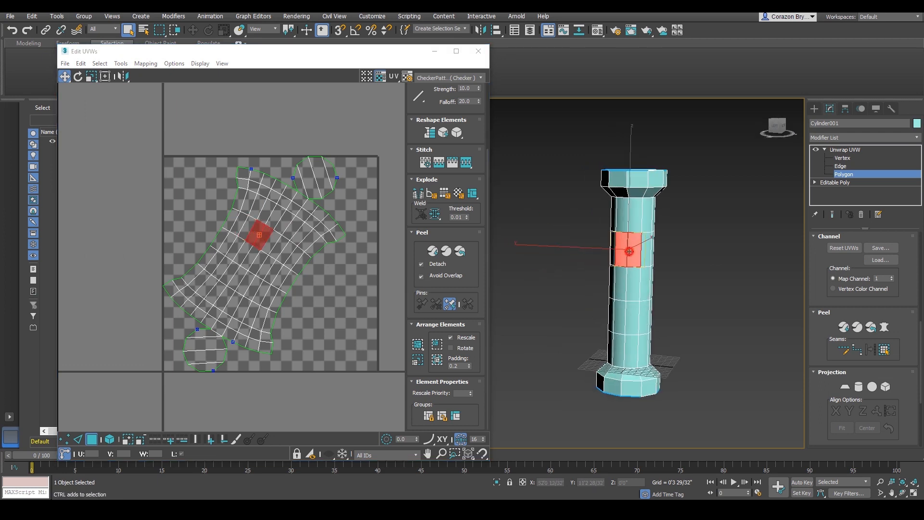
{"action": "scroll", "coordinate": [626, 247], "scroll_direction": "up", "scroll_amount": 3}
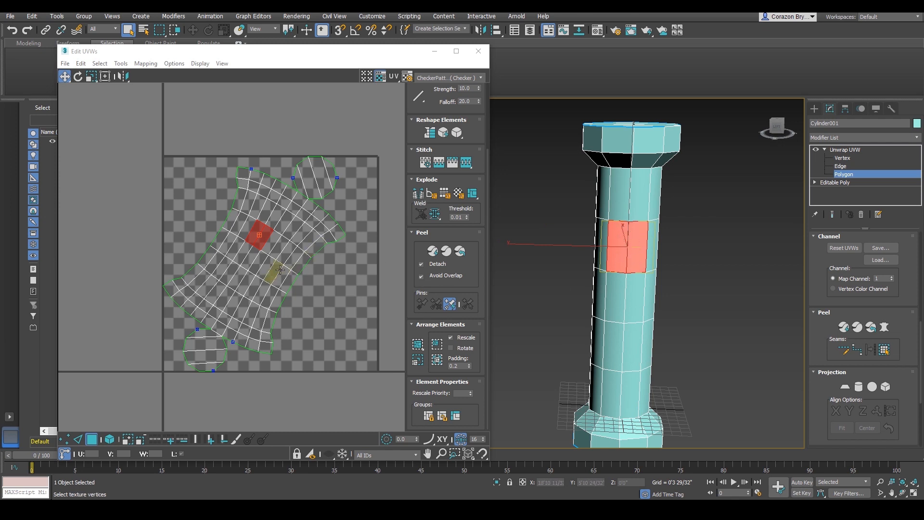
{"action": "middle_click_drag", "start_coordinate": [628, 261], "coordinate": [621, 255], "text": "alt"}
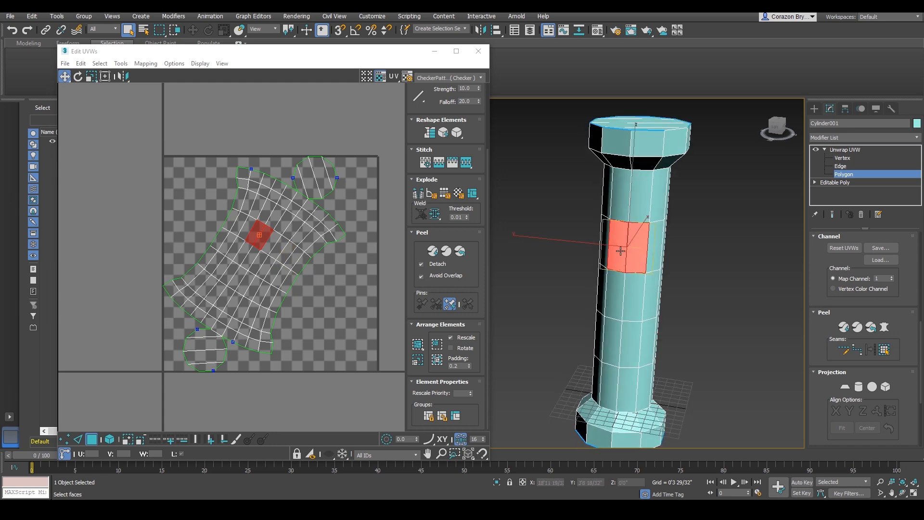
{"action": "scroll", "coordinate": [267, 234], "scroll_direction": "up", "scroll_amount": 4}
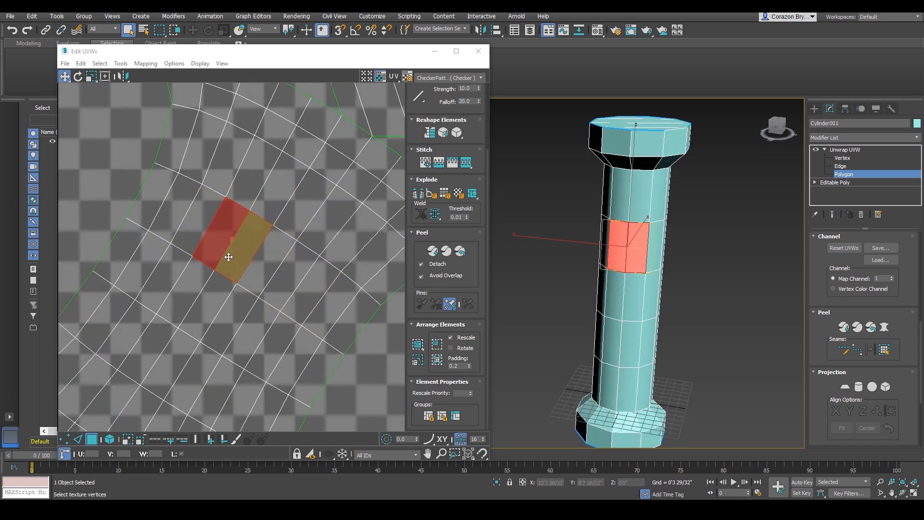
{"action": "scroll", "coordinate": [226, 254], "scroll_direction": "down", "scroll_amount": 4}
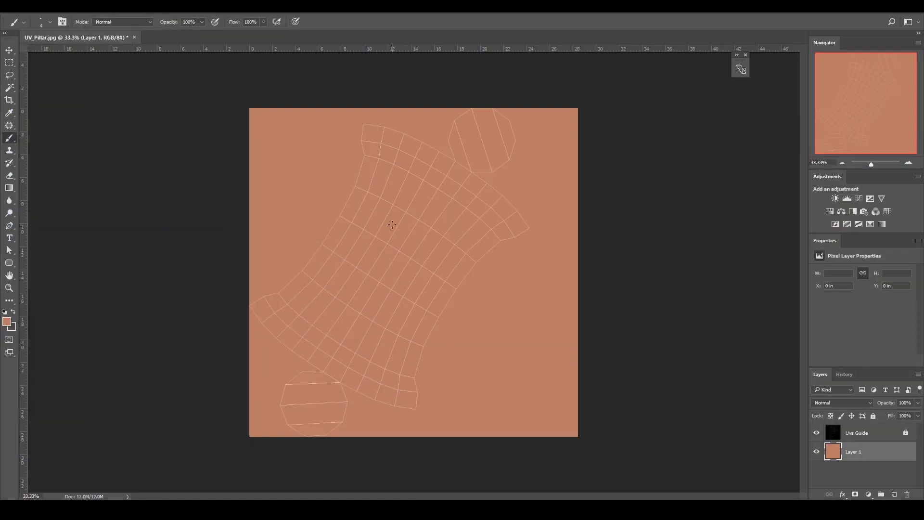
Swap the foreground and background colors and set the brush size to 10 px
{"action": "key", "text": "x"}
{"action": "mouse_move", "coordinate": [397, 215]}
{"action": "left_mouse_down"}
{"action": "mouse_move", "coordinate": [407, 229]}
{"action": "mouse_move", "coordinate": [403, 244]}
{"action": "left_mouse_up"}
{"action": "key", "text": "ctrl+z"}
{"action": "left_click", "coordinate": [50, 22]}
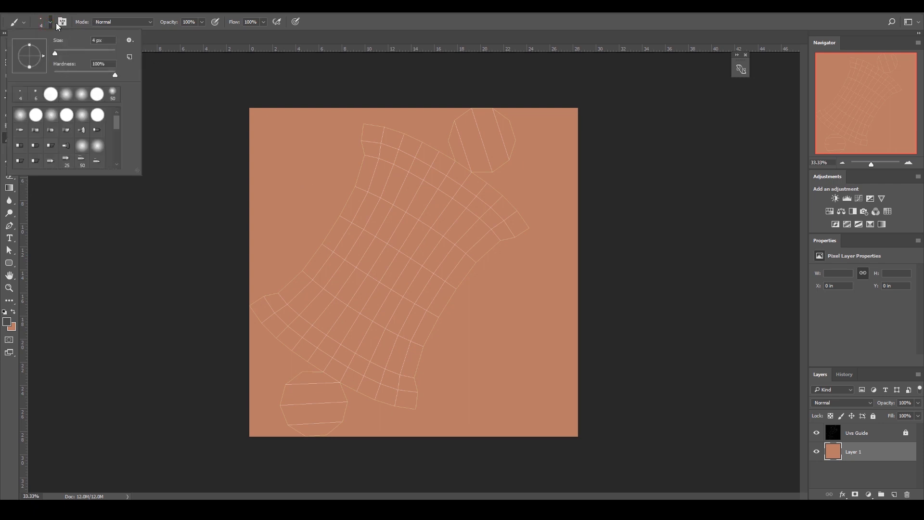
{"action": "left_click", "coordinate": [48, 28]}
{"action": "left_click", "coordinate": [50, 22]}
{"action": "left_click", "coordinate": [64, 52]}
{"action": "left_click_drag", "start_coordinate": [107, 42], "coordinate": [62, 41]}
{"action": "type", "text": "10"}
{"action": "key", "text": "Return"}
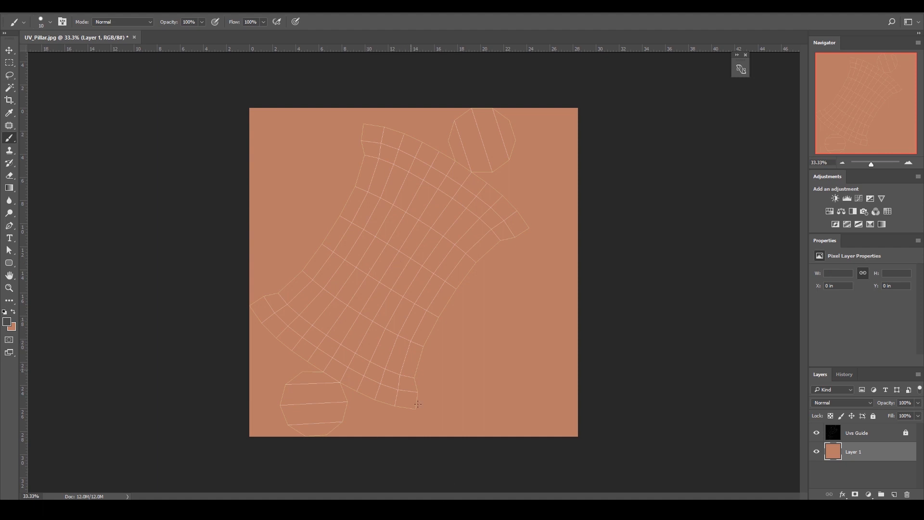
Paint a dark gray number 2 on Layer 1 over the upper shaft faces of the UV wireframe
{"action": "left_click_drag", "start_coordinate": [393, 407], "coordinate": [392, 302]}
{"action": "key", "text": "ctrl+z"}
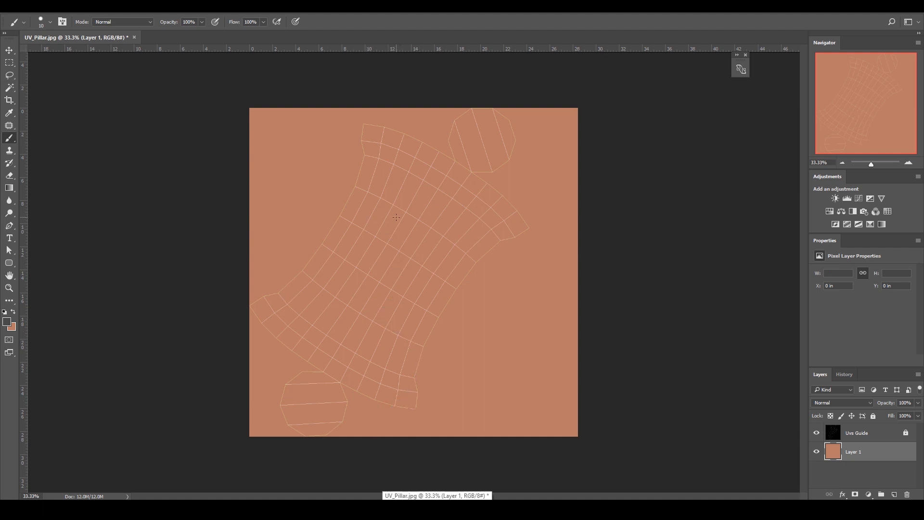
{"action": "mouse_move", "coordinate": [396, 218]}
{"action": "left_mouse_down"}
{"action": "mouse_move", "coordinate": [406, 220]}
{"action": "mouse_move", "coordinate": [390, 230]}
{"action": "mouse_move", "coordinate": [402, 236]}
{"action": "left_mouse_up"}
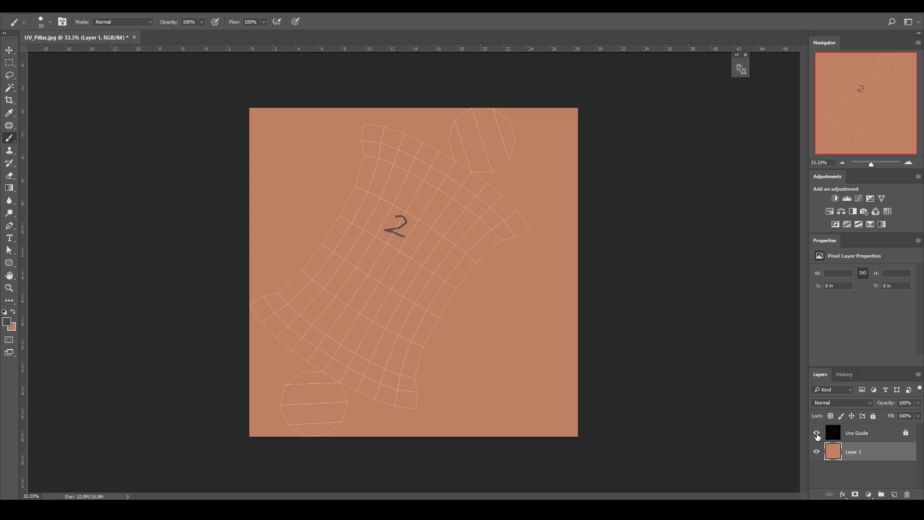
Compare the painted texture with and without the wireframe by toggling the Uvs Guide layer, leaving that layer hidden
{"action": "left_click", "coordinate": [817, 435]}
{"action": "left_click", "coordinate": [817, 434]}
{"action": "left_click", "coordinate": [817, 434]}
{"action": "left_click", "coordinate": [817, 434]}
{"action": "left_click", "coordinate": [816, 434]}
{"action": "left_click", "coordinate": [817, 435]}
{"action": "left_click", "coordinate": [817, 434]}
{"action": "left_click", "coordinate": [817, 434]}
{"action": "left_click", "coordinate": [817, 434]}
Save the texture as a JPEG named Pillar_Texture with Maximum quality 12 and the Baseline ("Standard") format
{"action": "left_click", "coordinate": [28, 14]}
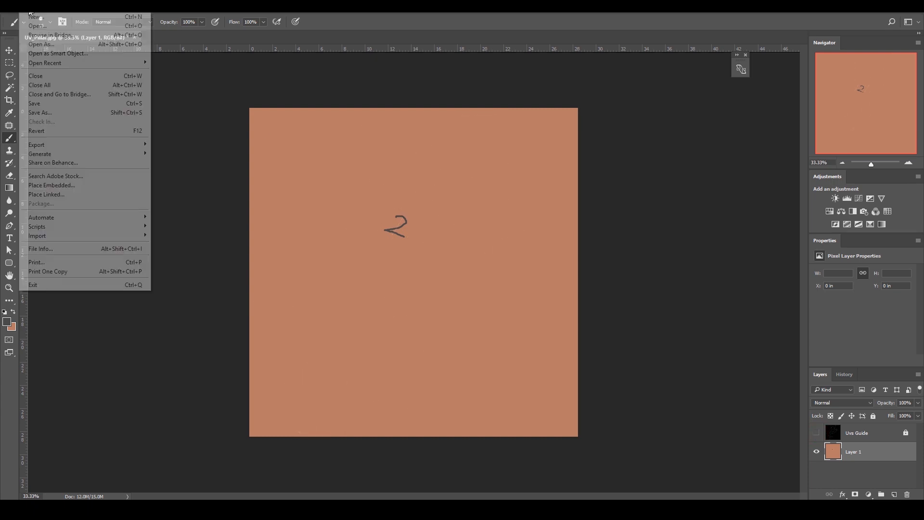
{"action": "left_click", "coordinate": [41, 111]}
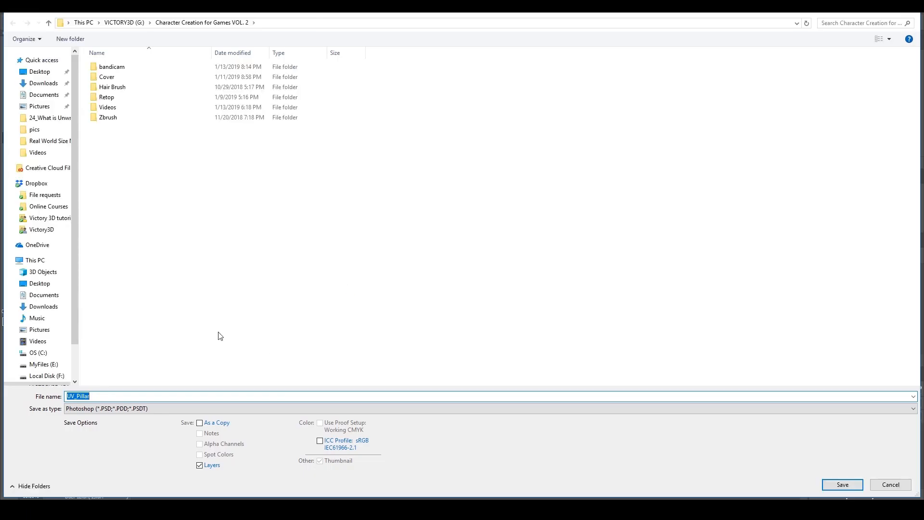
{"action": "left_click", "coordinate": [124, 408]}
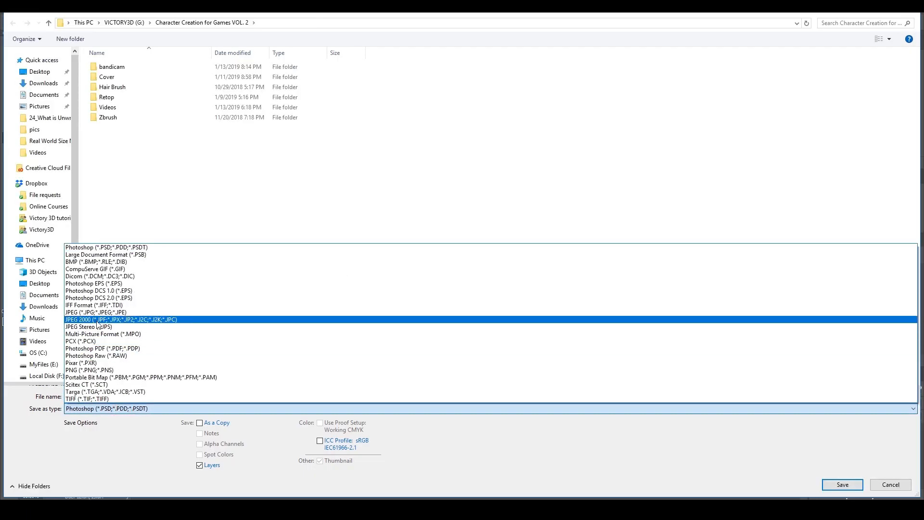
{"action": "left_click", "coordinate": [108, 313]}
{"action": "double_click", "coordinate": [100, 395]}
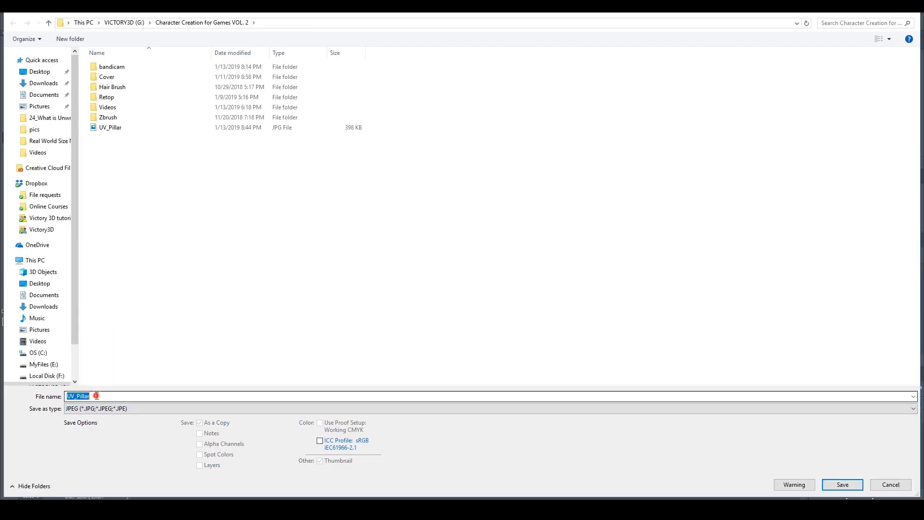
{"action": "type", "text": "Pi"}
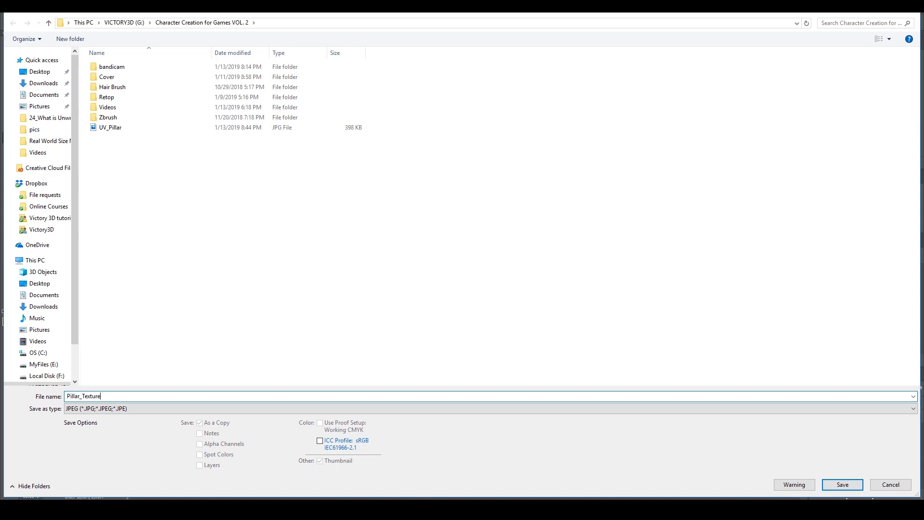
{"action": "key", "text": "Return"}
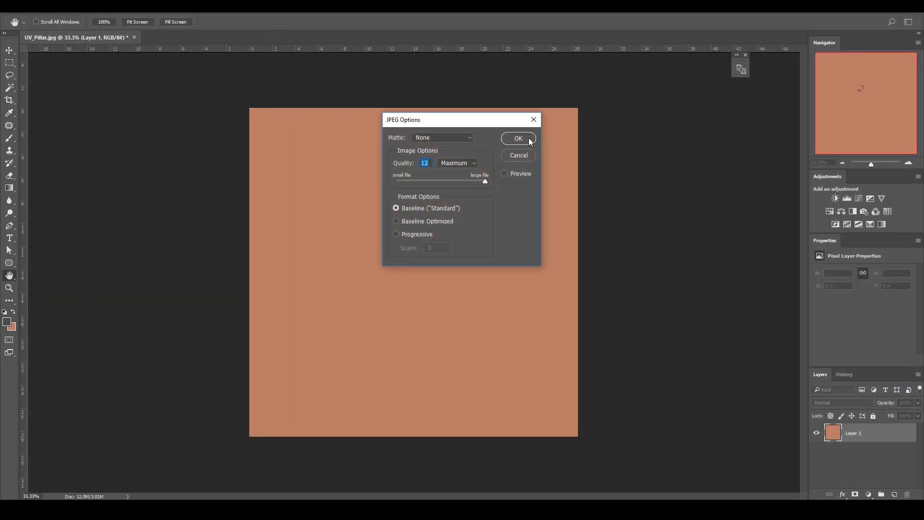
{"action": "left_click", "coordinate": [523, 139]}
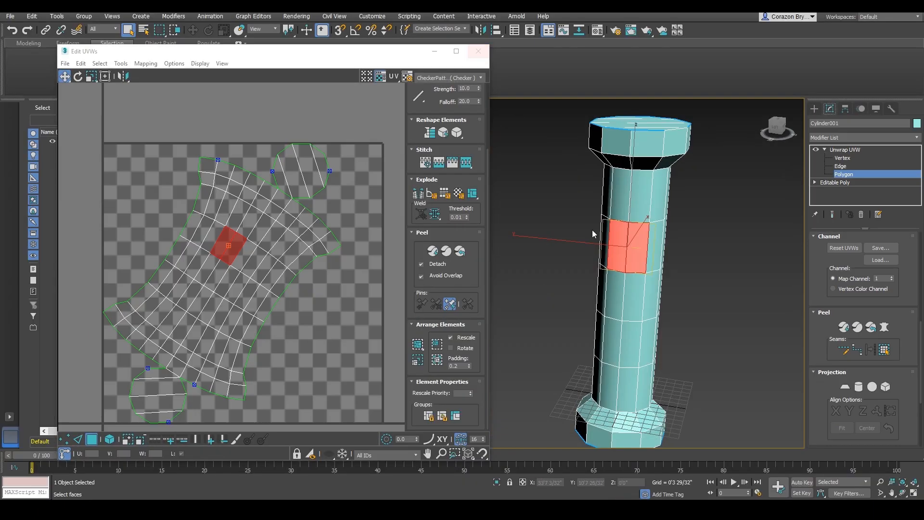
Clear the polygon selection on the column and close the Edit UVWs window
{"action": "middle_click_drag", "start_coordinate": [592, 229], "coordinate": [564, 238]}
{"action": "left_click", "coordinate": [698, 242]}
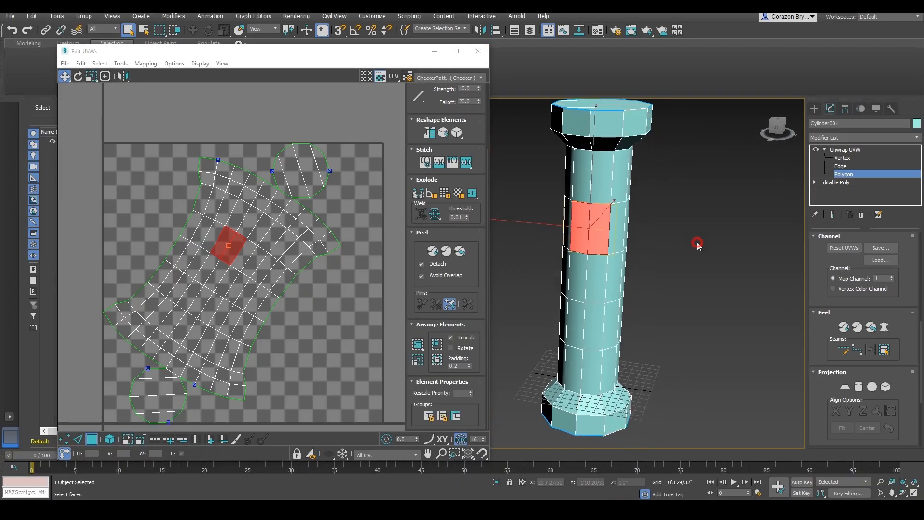
{"action": "left_click", "coordinate": [745, 236]}
{"action": "scroll", "coordinate": [618, 237], "scroll_direction": "down", "scroll_amount": 2}
{"action": "middle_click_drag", "start_coordinate": [660, 236], "coordinate": [606, 235]}
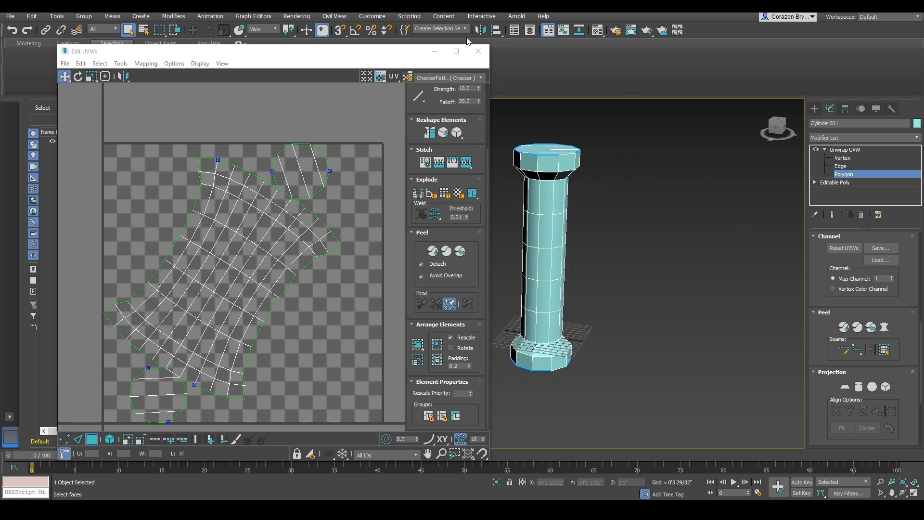
{"action": "left_click", "coordinate": [478, 51]}
{"action": "scroll", "coordinate": [631, 228], "scroll_direction": "up", "scroll_amount": 3}
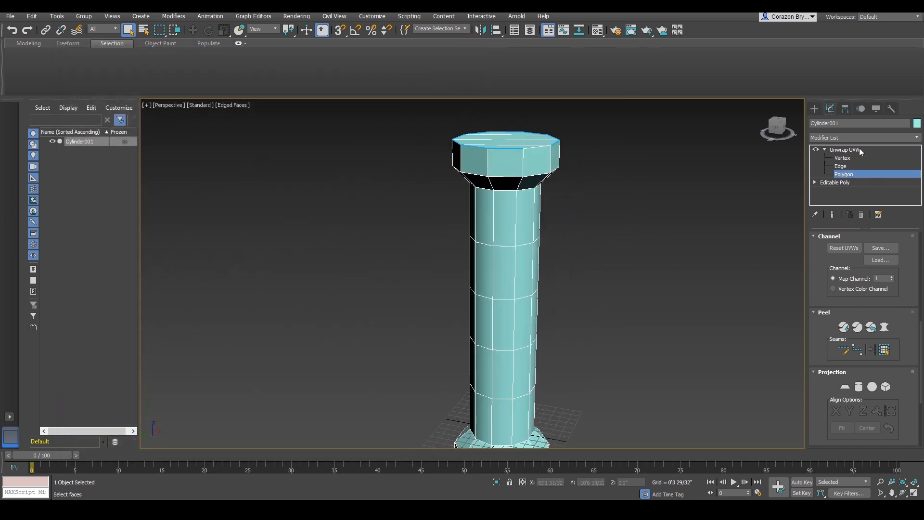
Leave the Polygon sub-object level of the pillar's Unwrap UVW modifier
{"action": "middle_click_drag", "start_coordinate": [729, 212], "coordinate": [738, 209]}
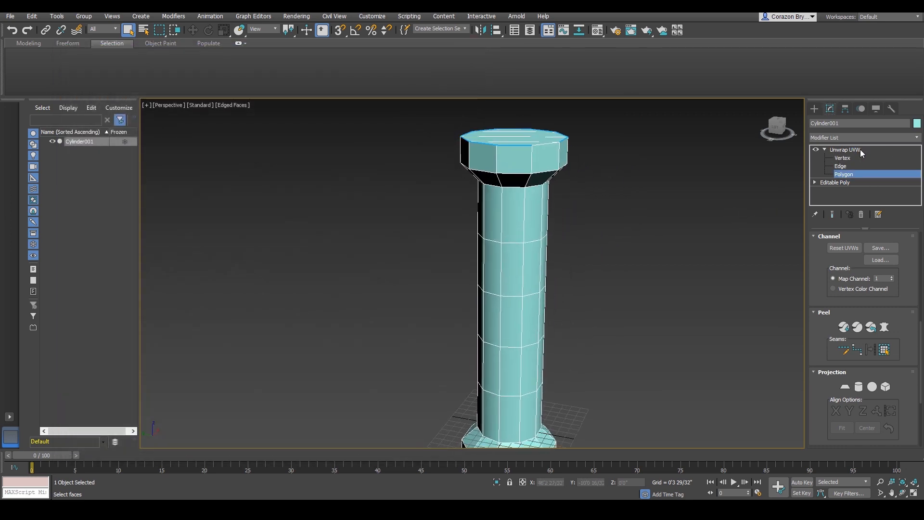
{"action": "left_click", "coordinate": [855, 150]}
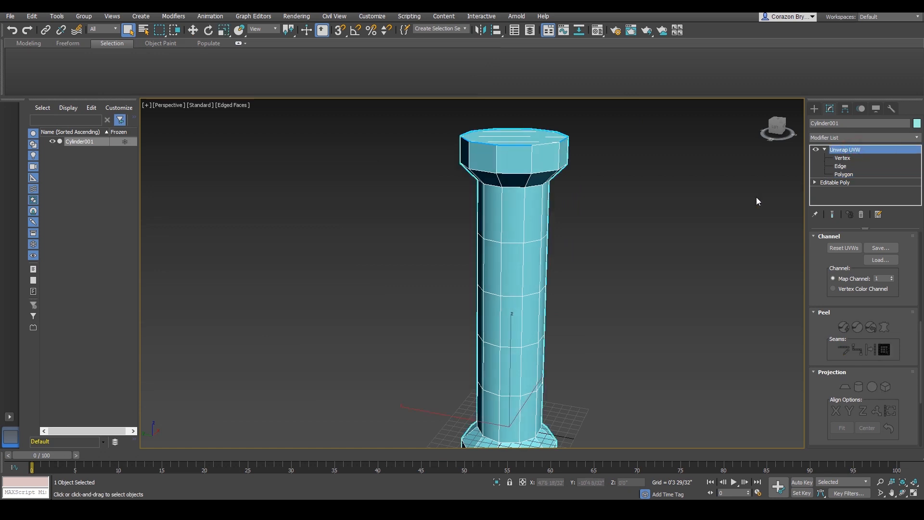
{"action": "middle_click_drag", "start_coordinate": [662, 213], "coordinate": [597, 241]}
{"action": "scroll", "coordinate": [596, 241], "scroll_direction": "up", "scroll_amount": 3}
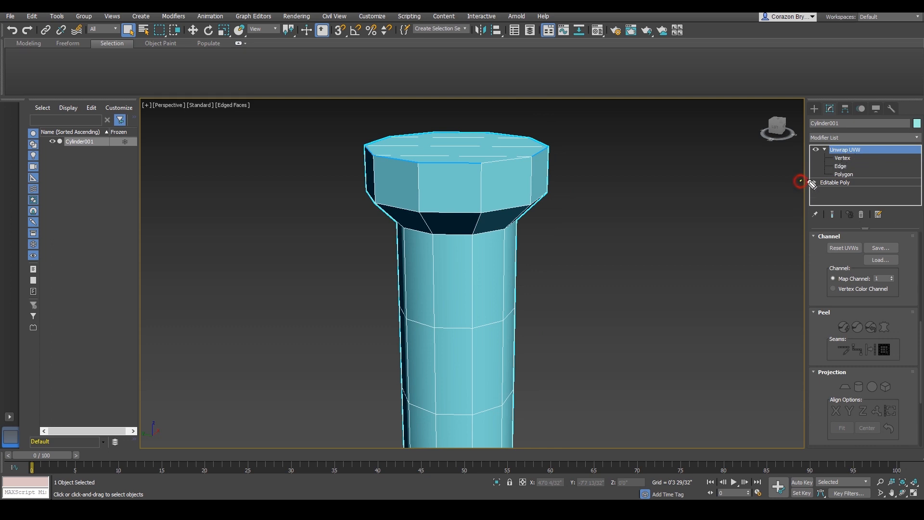
{"action": "mouse_move", "coordinate": [800, 181]}
{"action": "left_mouse_down"}
{"action": "mouse_move", "coordinate": [870, 182]}
{"action": "mouse_move", "coordinate": [805, 188]}
{"action": "mouse_move", "coordinate": [803, 179]}
{"action": "left_mouse_up"}
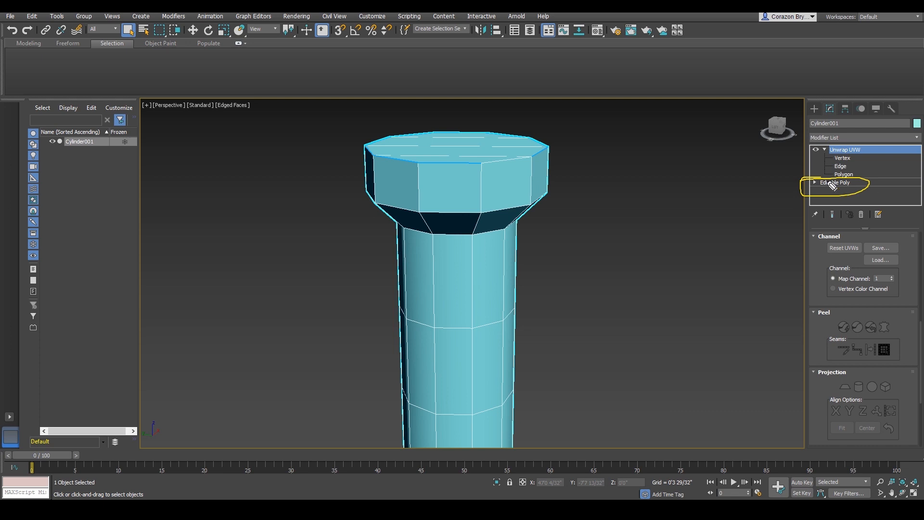
{"action": "mouse_move", "coordinate": [780, 147]}
{"action": "left_mouse_down"}
{"action": "mouse_move", "coordinate": [808, 147]}
{"action": "mouse_move", "coordinate": [813, 158]}
{"action": "left_mouse_up"}
{"action": "key", "text": "Escape"}
{"action": "middle_click_drag", "start_coordinate": [686, 207], "coordinate": [672, 139]}
{"action": "scroll", "coordinate": [672, 138], "scroll_direction": "down", "scroll_amount": 3}
{"action": "mouse_move", "coordinate": [689, 248]}
{"action": "middle_mouse_down"}
{"action": "mouse_move", "coordinate": [671, 209]}
{"action": "mouse_move", "coordinate": [675, 248]}
{"action": "middle_mouse_up"}
{"action": "middle_click_drag", "start_coordinate": [650, 214], "coordinate": [664, 277]}
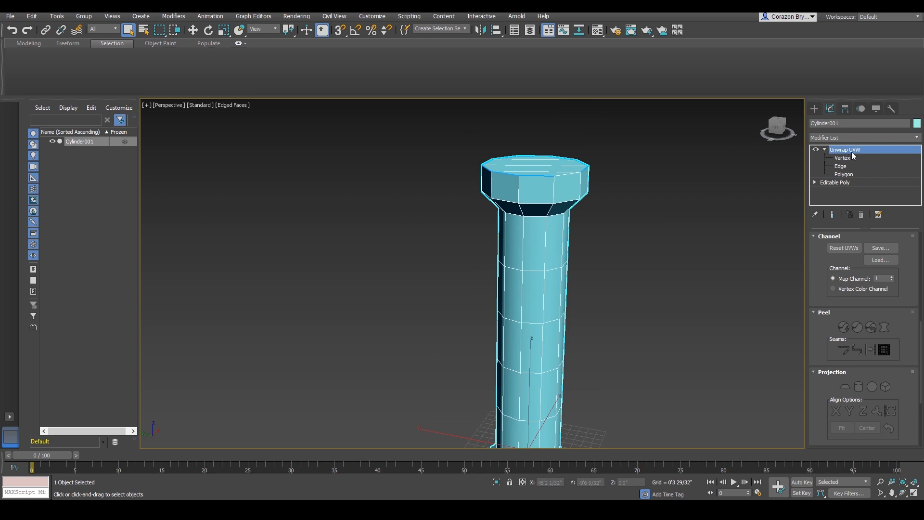
Collapse the pillar's entire modifier stack into the Editable Poly
{"action": "right_click", "coordinate": [846, 154]}
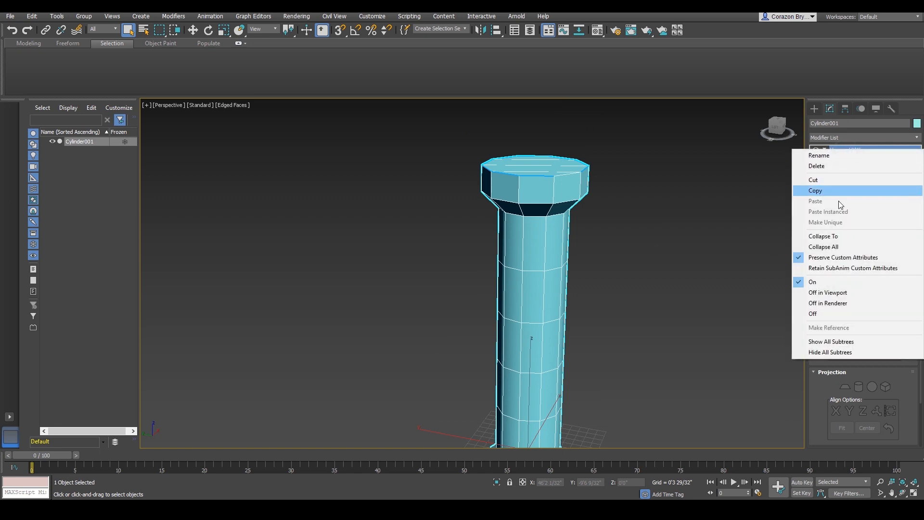
{"action": "left_click", "coordinate": [835, 247]}
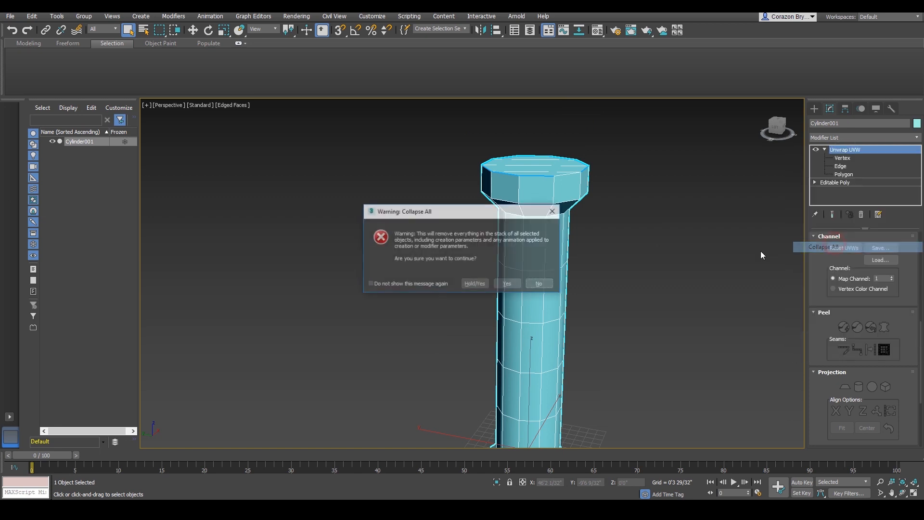
{"action": "left_click", "coordinate": [508, 284]}
Open the Material Editor and switch it to the Slate Material Editor mode
{"action": "middle_click_drag", "start_coordinate": [629, 237], "coordinate": [541, 249]}
{"action": "key", "text": "m"}
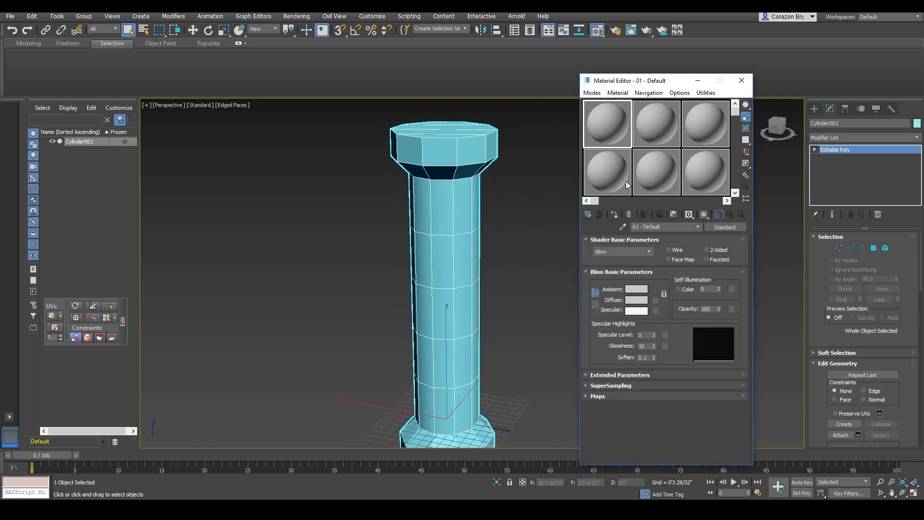
{"action": "left_click_drag", "start_coordinate": [634, 82], "coordinate": [286, 57]}
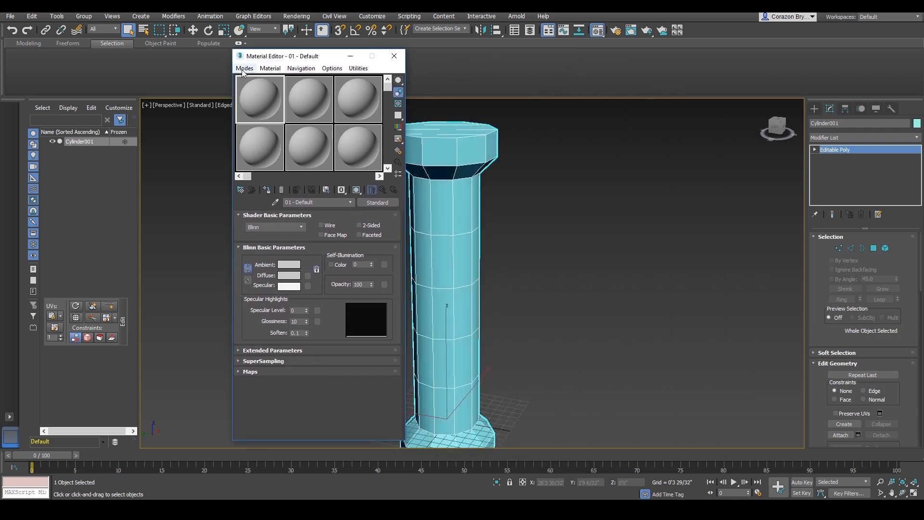
{"action": "left_click", "coordinate": [243, 69]}
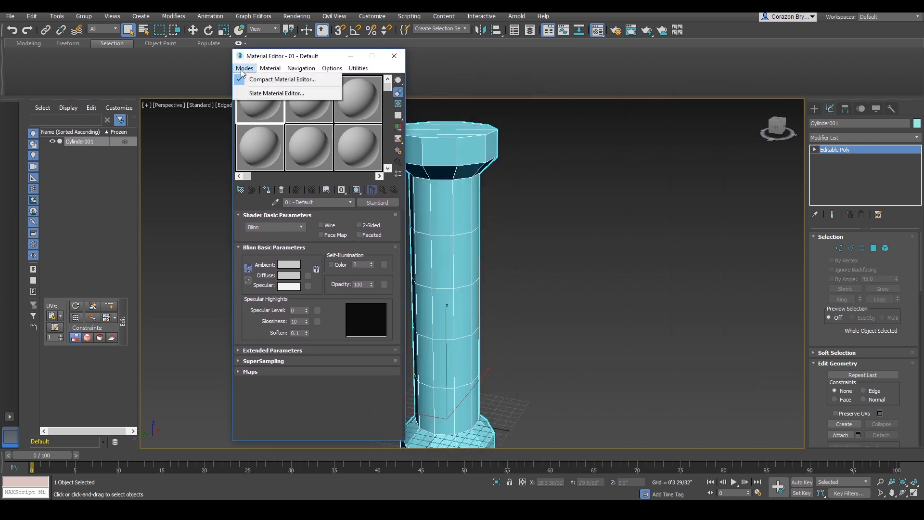
{"action": "left_click", "coordinate": [275, 94]}
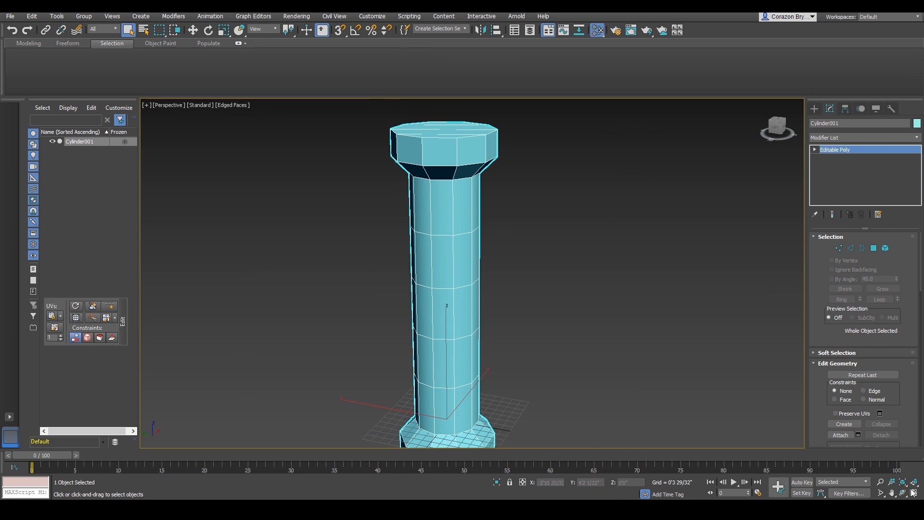
Switch to the Compact Material Editor and return to the Slate Material Editor
{"action": "left_click_drag", "start_coordinate": [409, 62], "coordinate": [284, 52]}
{"action": "left_click", "coordinate": [69, 55]}
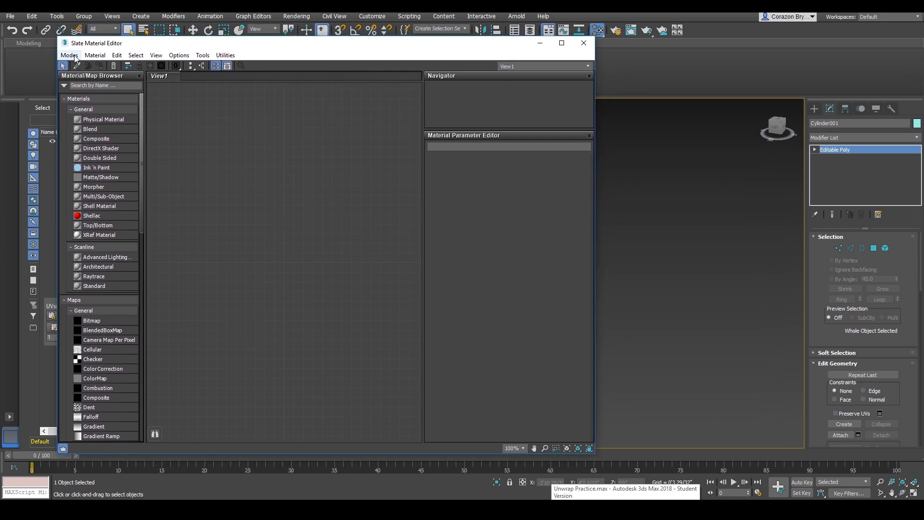
{"action": "left_click", "coordinate": [81, 68]}
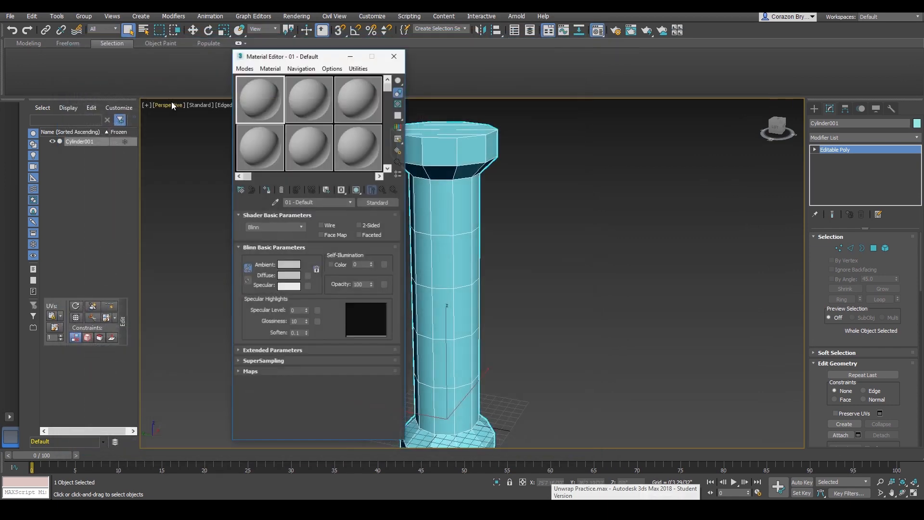
{"action": "left_click_drag", "start_coordinate": [289, 56], "coordinate": [174, 61]}
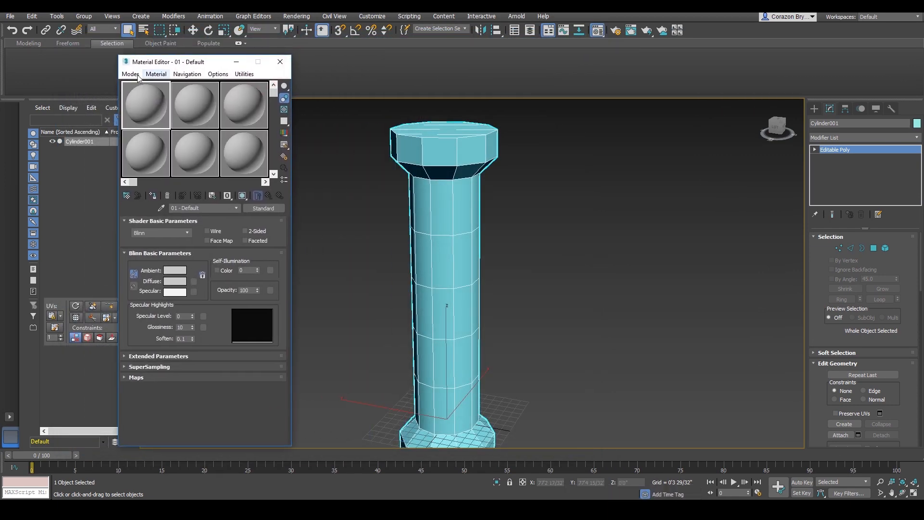
{"action": "left_click", "coordinate": [129, 74]}
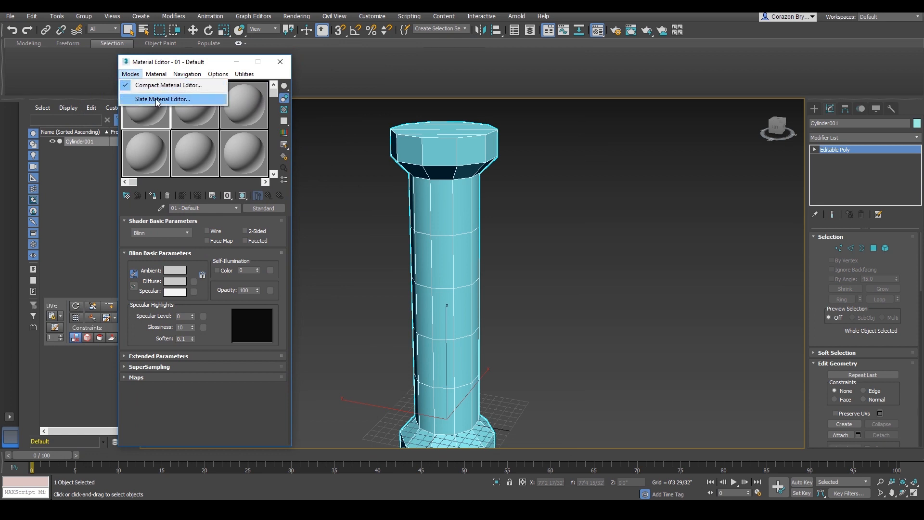
{"action": "left_click", "coordinate": [156, 100]}
Create a Scanline Standard material node in the Slate view and display its parameters
{"action": "left_click_drag", "start_coordinate": [169, 42], "coordinate": [153, 55]}
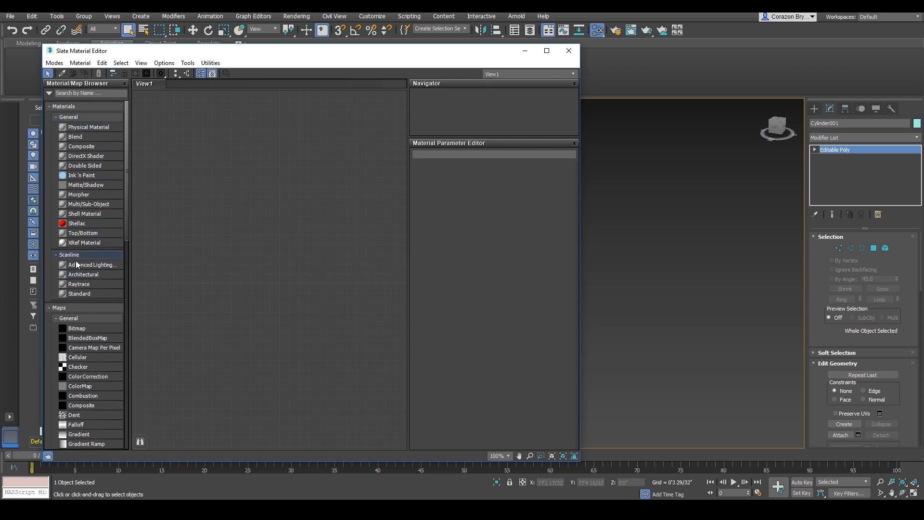
{"action": "double_click", "coordinate": [75, 294]}
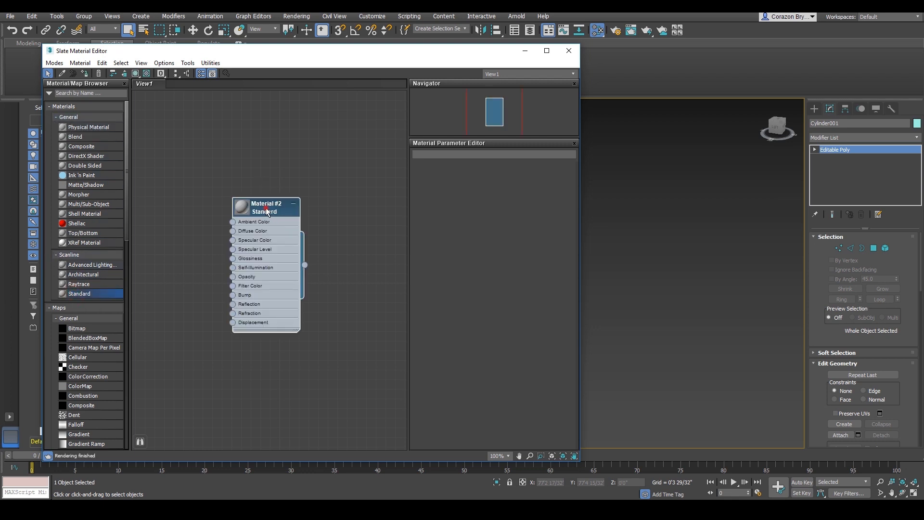
{"action": "left_click_drag", "start_coordinate": [265, 207], "coordinate": [224, 203]}
{"action": "double_click", "coordinate": [224, 203]}
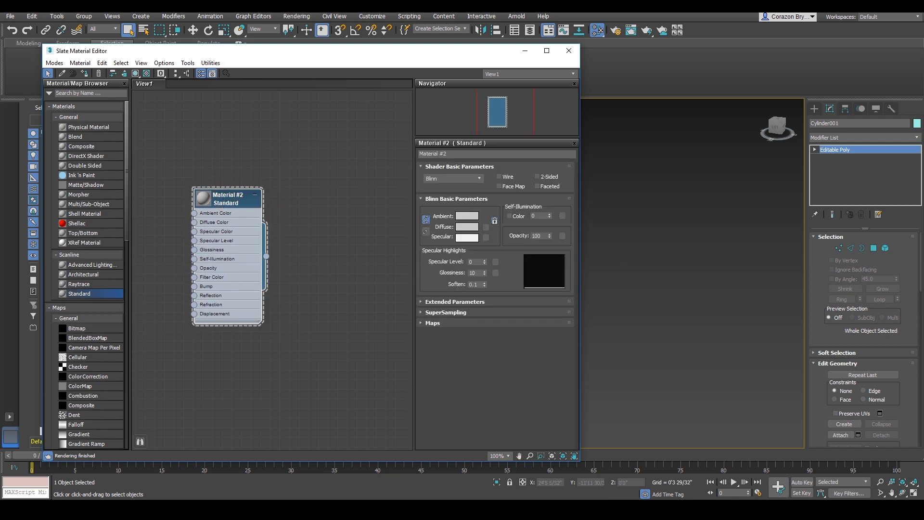
Assign a Bitmap to the material's Diffuse slot using Pillar_Texture from the Character Creation for Games VOL. 2 folder on drive G
{"action": "key", "text": "ctrl+shift+d"}
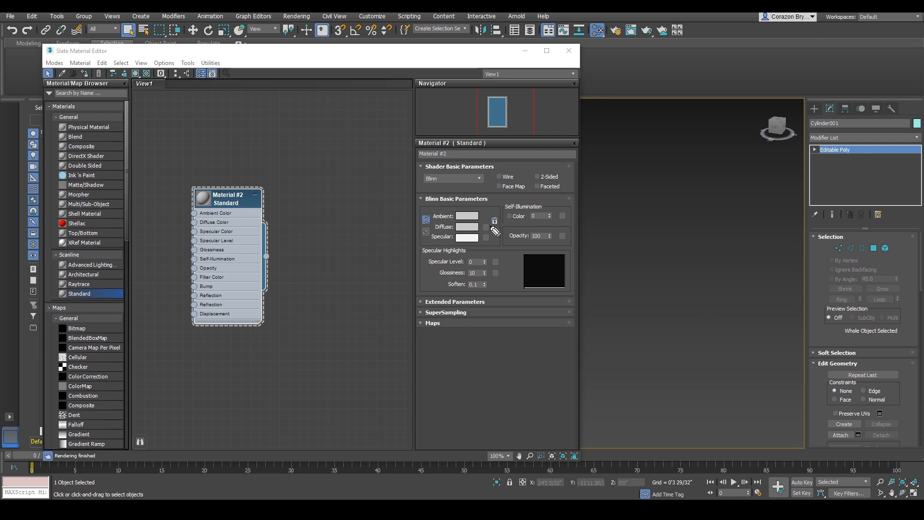
{"action": "mouse_move", "coordinate": [486, 227]}
{"action": "left_mouse_down"}
{"action": "mouse_move", "coordinate": [493, 236]}
{"action": "mouse_move", "coordinate": [477, 228]}
{"action": "mouse_move", "coordinate": [489, 220]}
{"action": "left_mouse_up"}
{"action": "left_click", "coordinate": [486, 227]}
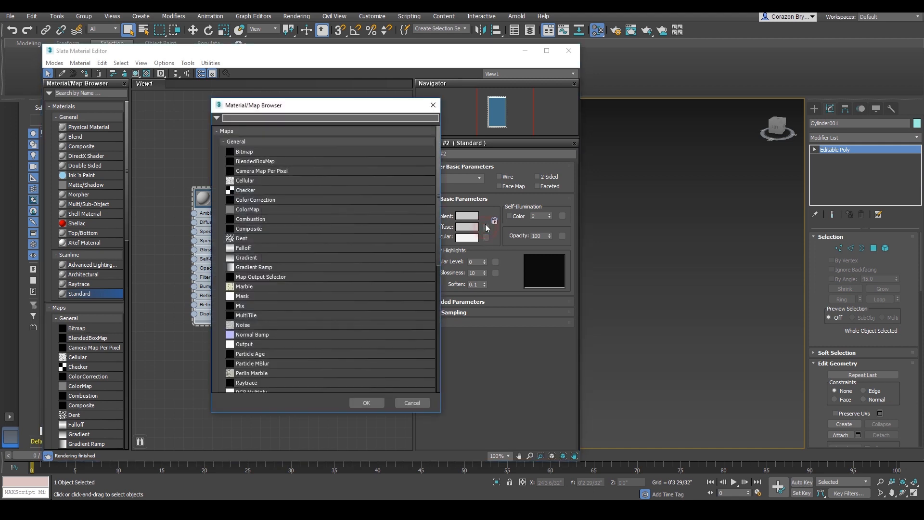
{"action": "double_click", "coordinate": [245, 153]}
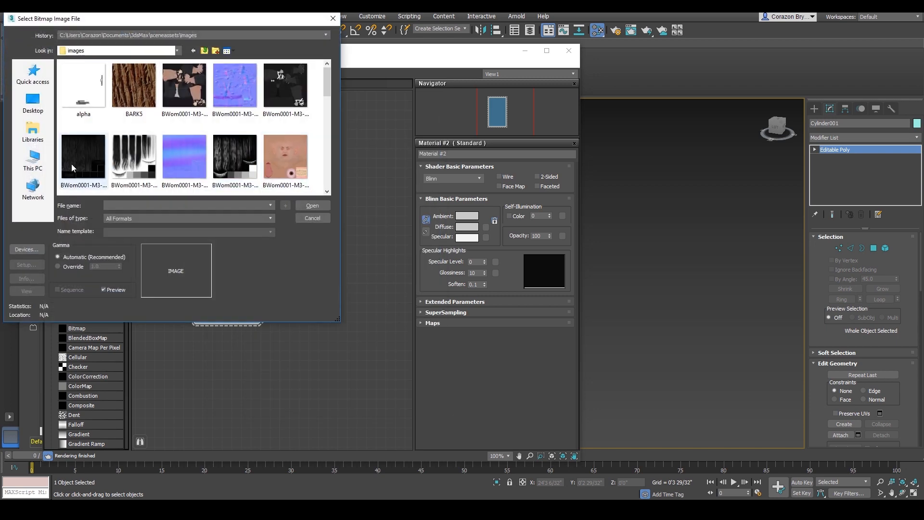
{"action": "left_click", "coordinate": [37, 166]}
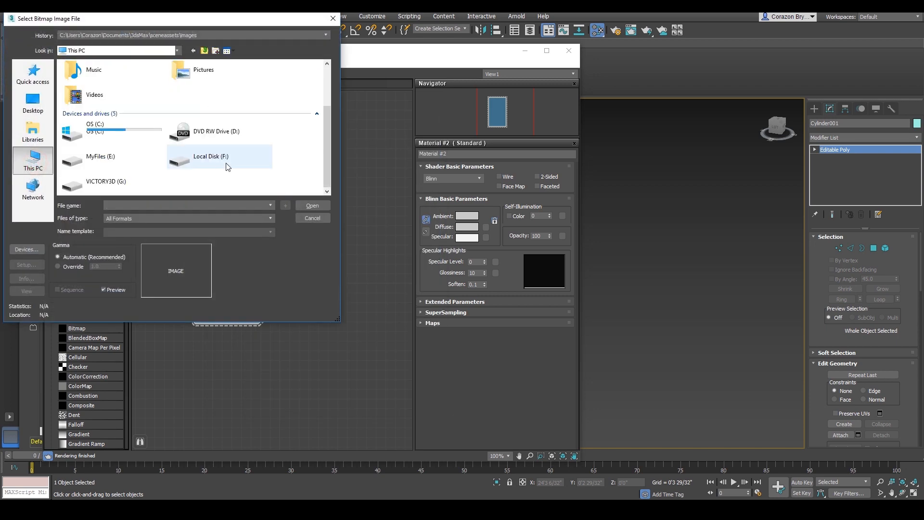
{"action": "double_click", "coordinate": [111, 183]}
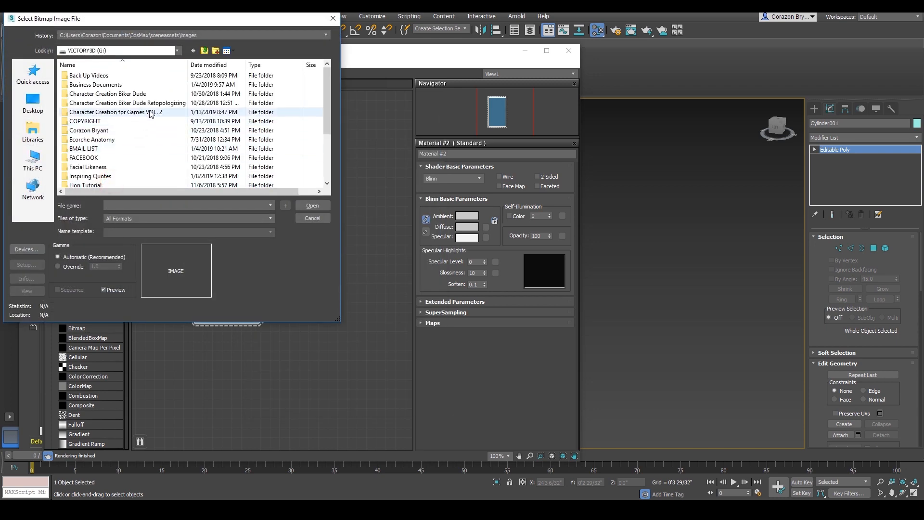
{"action": "double_click", "coordinate": [149, 112]}
{"action": "left_click", "coordinate": [80, 140]}
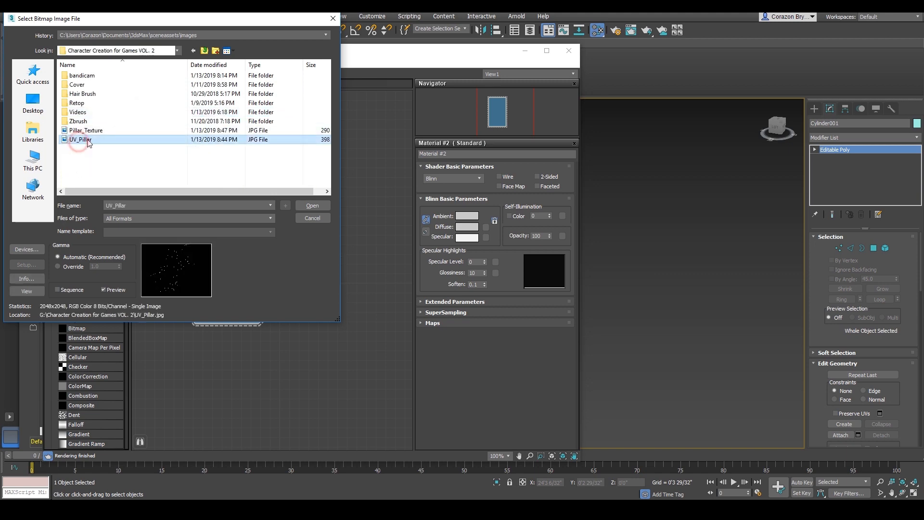
{"action": "left_click", "coordinate": [80, 131]}
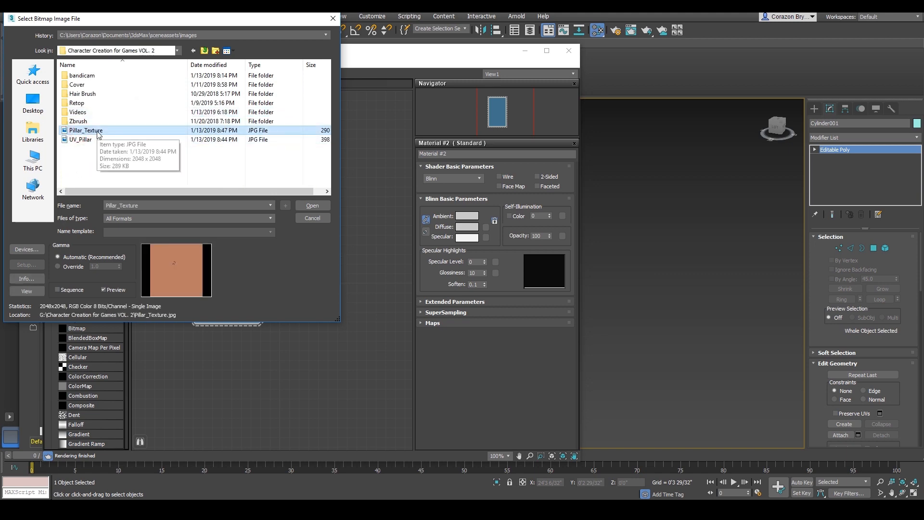
{"action": "double_click", "coordinate": [97, 133]}
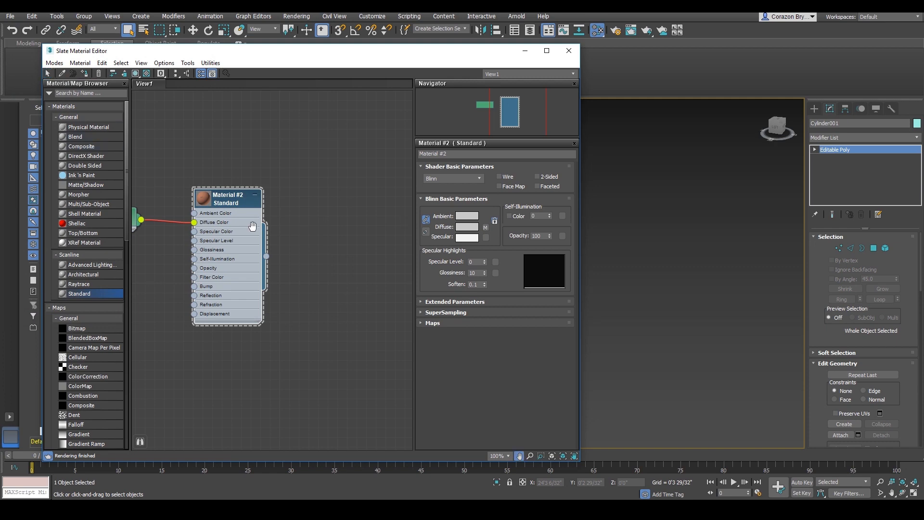
Move the Slate editor clear of the pillar and assign the textured Standard material to the selected pillar
{"action": "left_click_drag", "start_coordinate": [220, 51], "coordinate": [486, 47]}
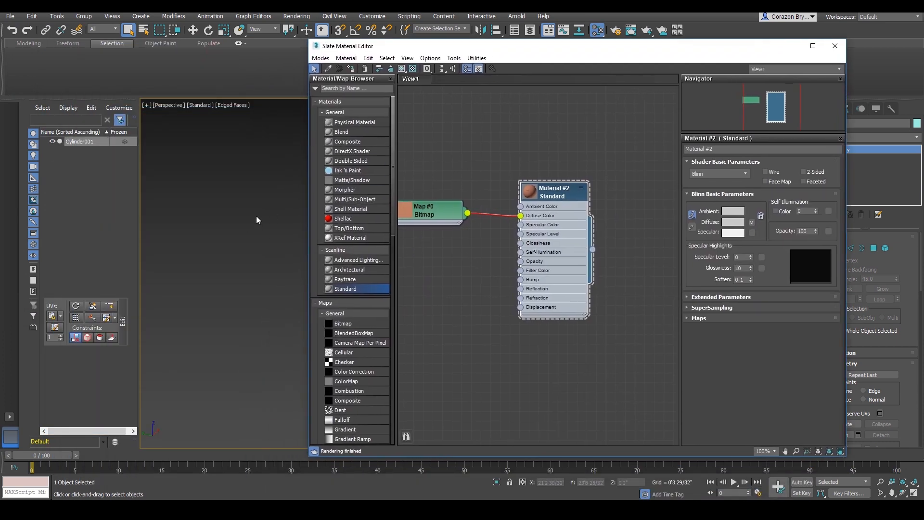
{"action": "middle_click_drag", "start_coordinate": [246, 216], "coordinate": [134, 231]}
{"action": "scroll", "coordinate": [243, 223], "scroll_direction": "down", "scroll_amount": 3}
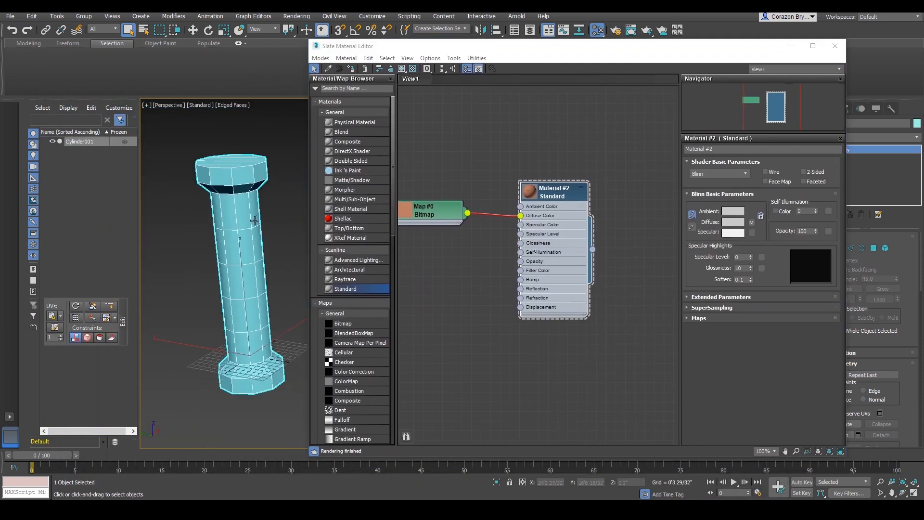
{"action": "middle_click_drag", "start_coordinate": [255, 220], "coordinate": [236, 221]}
{"action": "middle_click_drag", "start_coordinate": [534, 214], "coordinate": [557, 215]}
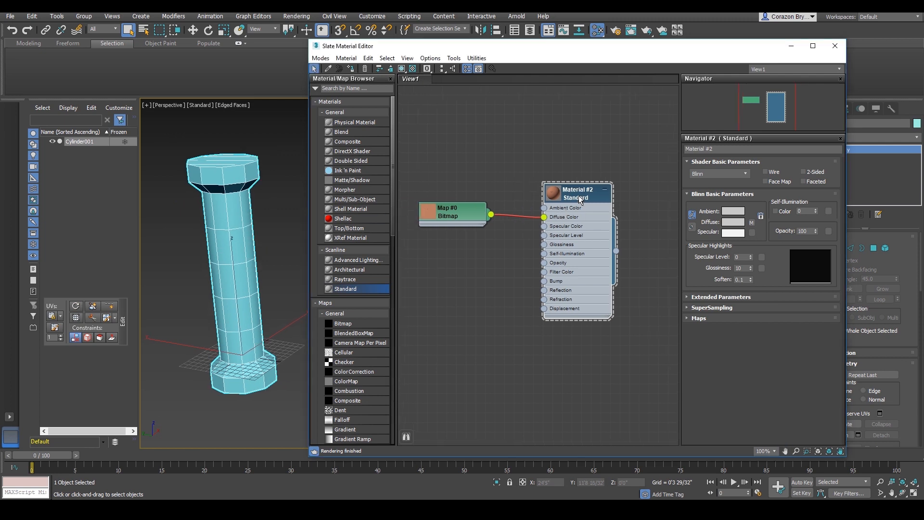
{"action": "left_click_drag", "start_coordinate": [582, 197], "coordinate": [566, 210]}
{"action": "right_click", "coordinate": [555, 206]}
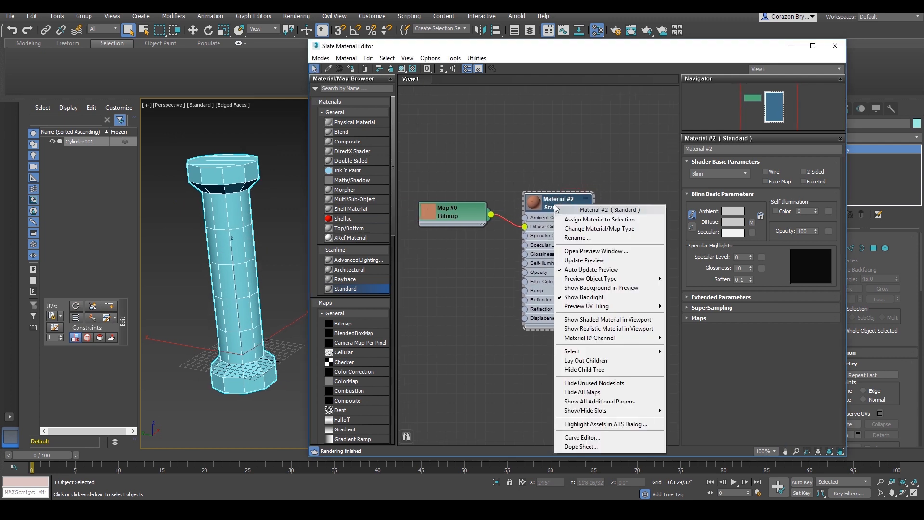
{"action": "left_click", "coordinate": [603, 220]}
Show the shaded material in the viewport and deselect the pillar
{"action": "mouse_move", "coordinate": [233, 248]}
{"action": "middle_mouse_down"}
{"action": "mouse_move", "coordinate": [250, 244]}
{"action": "mouse_move", "coordinate": [237, 266]}
{"action": "middle_mouse_up"}
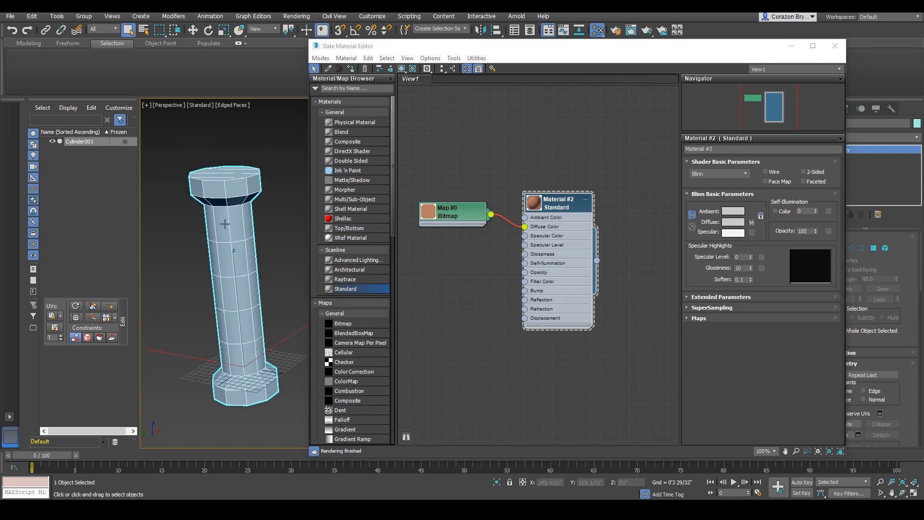
{"action": "left_click", "coordinate": [402, 71]}
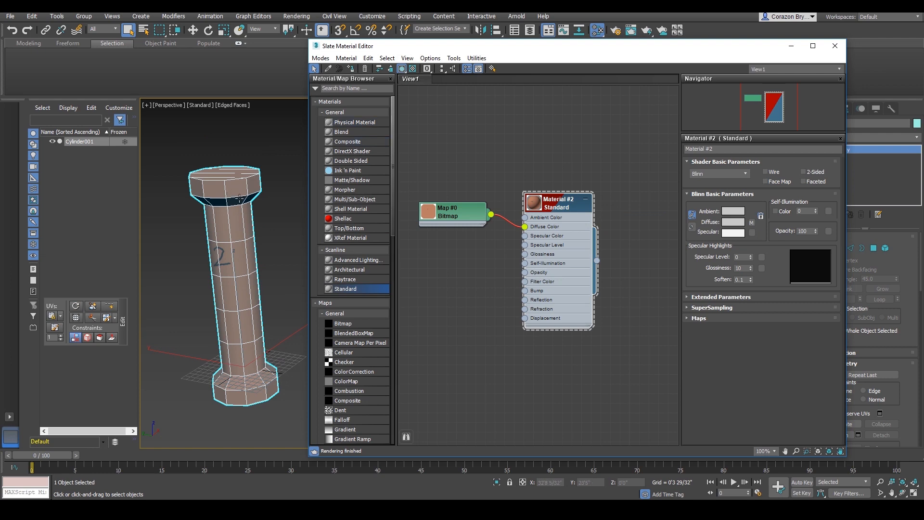
{"action": "middle_click_drag", "start_coordinate": [224, 267], "coordinate": [230, 243], "text": "alt"}
{"action": "scroll", "coordinate": [215, 247], "scroll_direction": "up", "scroll_amount": 4}
{"action": "left_click", "coordinate": [280, 179]}
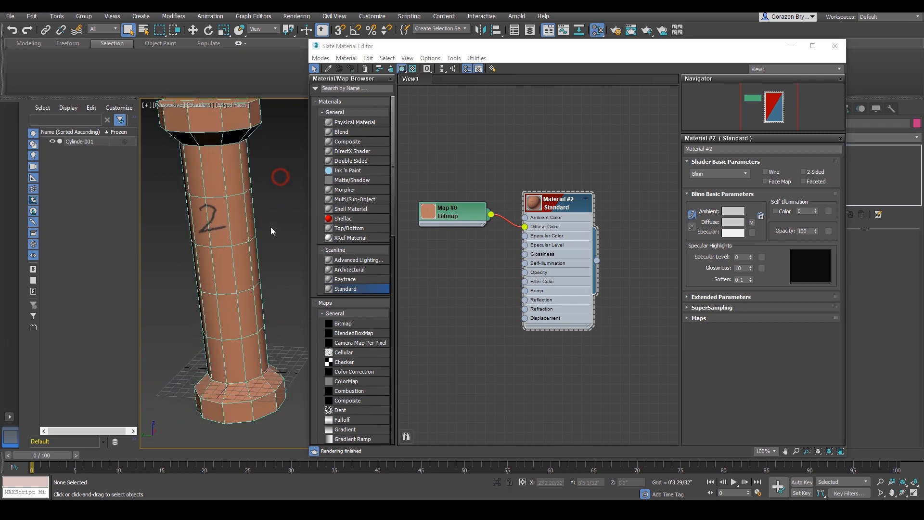
Check the painted texture on the pillar's shaft and close the Slate Material Editor
{"action": "scroll", "coordinate": [264, 249], "scroll_direction": "up", "scroll_amount": 2}
{"action": "scroll", "coordinate": [266, 254], "scroll_direction": "down", "scroll_amount": 3}
{"action": "middle_click_drag", "start_coordinate": [203, 251], "coordinate": [291, 252], "text": "alt"}
{"action": "scroll", "coordinate": [292, 252], "scroll_direction": "up", "scroll_amount": 3}
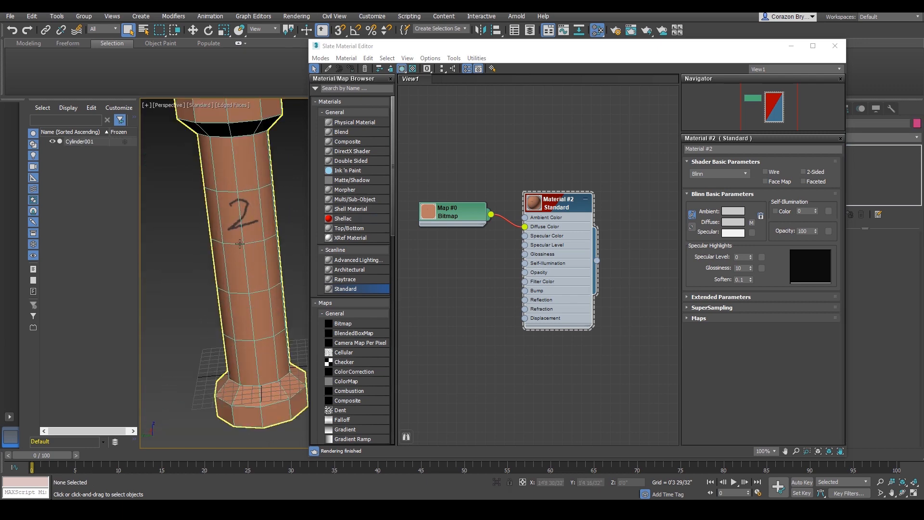
{"action": "left_click", "coordinate": [836, 46]}
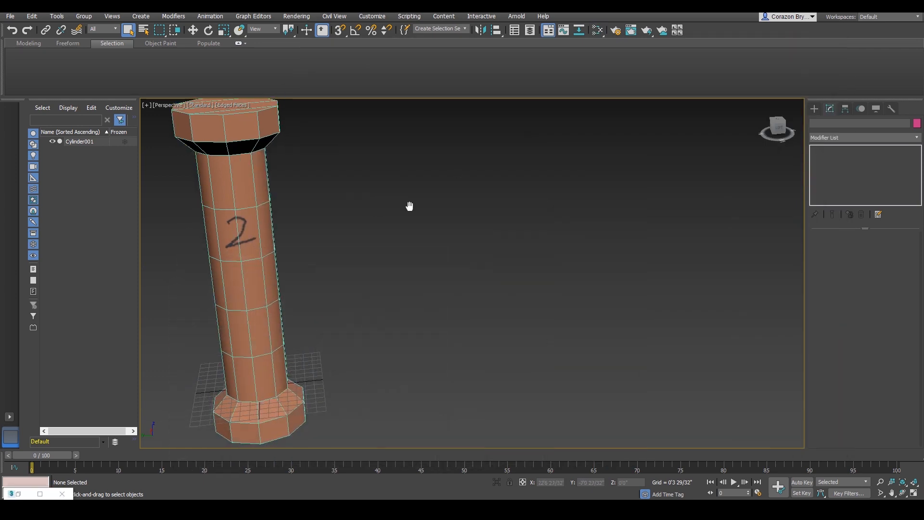
Add an Unwrap UVW modifier to the pillar and open its UV editor
{"action": "middle_click_drag", "start_coordinate": [409, 204], "coordinate": [433, 191], "text": "alt"}
{"action": "left_click", "coordinate": [420, 182]}
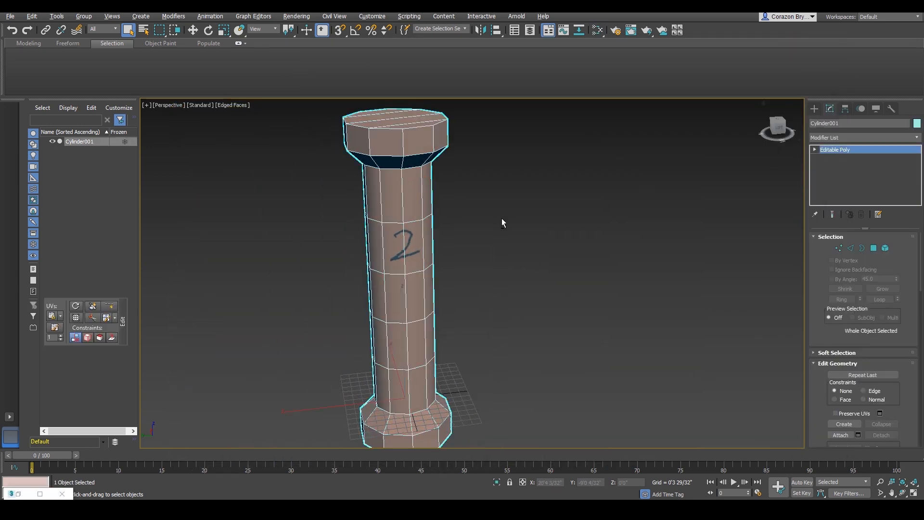
{"action": "left_click", "coordinate": [853, 138]}
{"action": "key", "text": "u"}
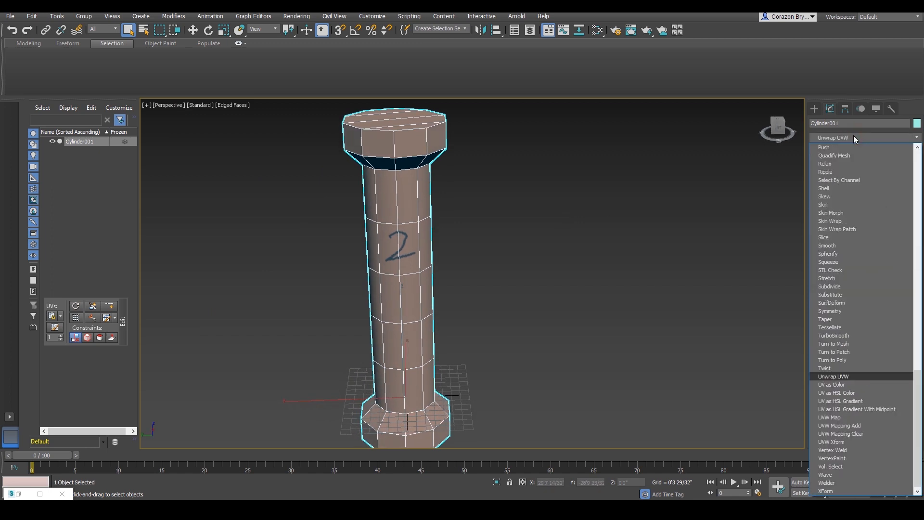
{"action": "key", "text": "Return"}
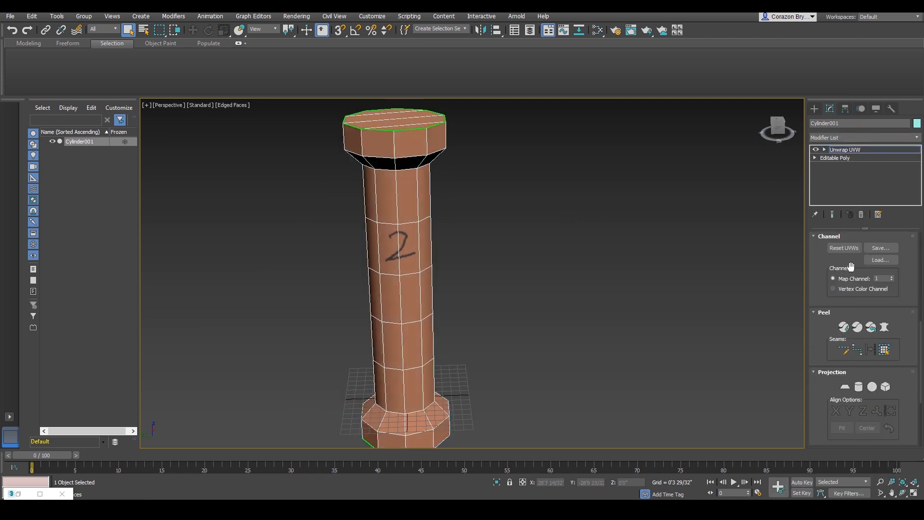
{"action": "scroll", "coordinate": [873, 306], "scroll_direction": "up", "scroll_amount": 4}
{"action": "left_click", "coordinate": [870, 285]}
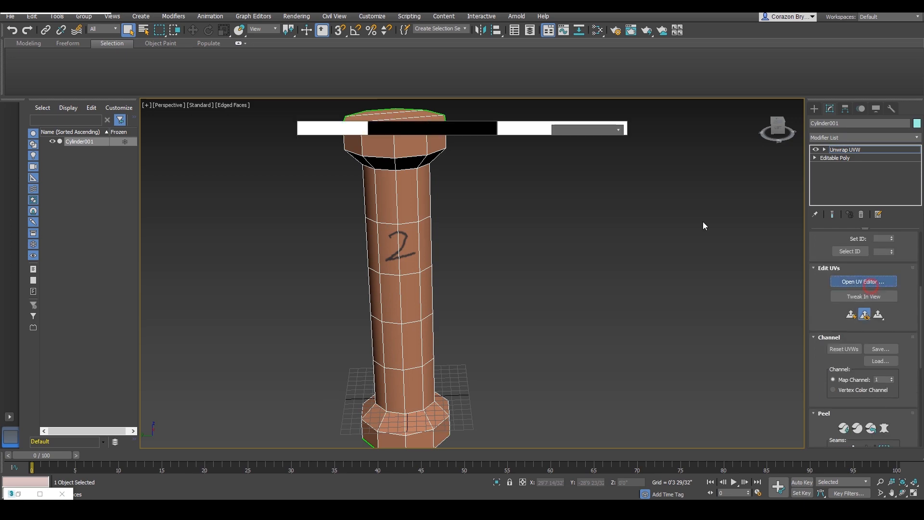
Select two neighbouring faces low on the pillar's shaft to locate them in the UV layout
{"action": "scroll", "coordinate": [178, 166], "scroll_direction": "down", "scroll_amount": 5}
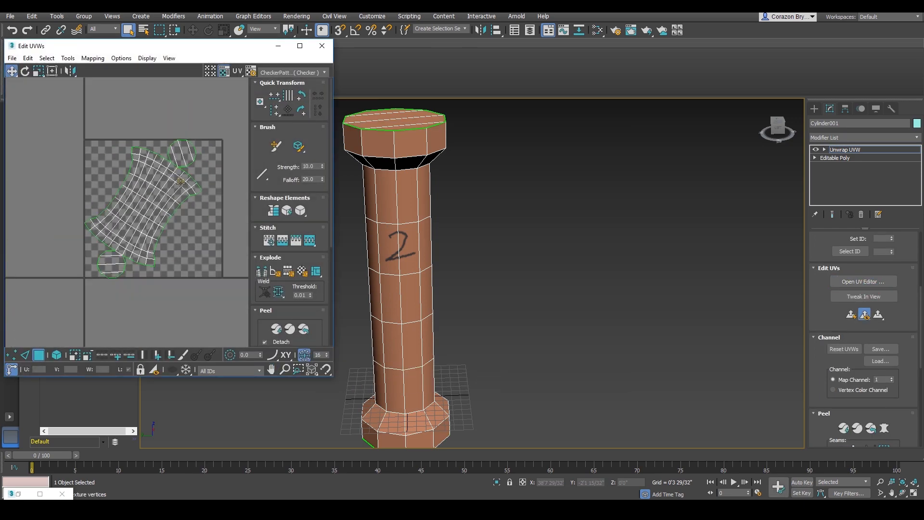
{"action": "scroll", "coordinate": [161, 163], "scroll_direction": "up", "scroll_amount": 3}
{"action": "mouse_move", "coordinate": [430, 155]}
{"action": "middle_mouse_down"}
{"action": "mouse_move", "coordinate": [463, 167]}
{"action": "mouse_move", "coordinate": [485, 205]}
{"action": "mouse_move", "coordinate": [473, 218]}
{"action": "middle_mouse_up"}
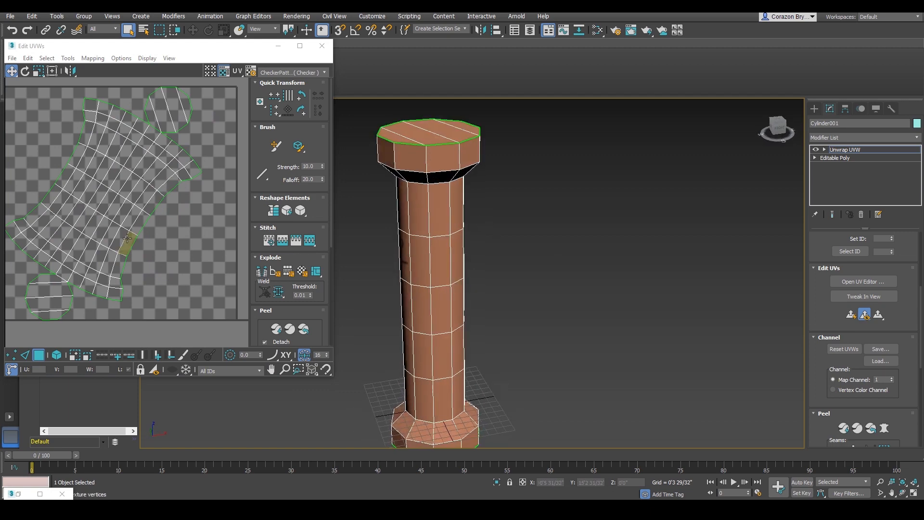
{"action": "right_click", "coordinate": [456, 256]}
{"action": "left_click", "coordinate": [443, 221]}
{"action": "middle_click_drag", "start_coordinate": [465, 289], "coordinate": [439, 275], "text": "alt"}
{"action": "middle_click_drag", "start_coordinate": [465, 353], "coordinate": [464, 318]}
{"action": "left_click", "coordinate": [425, 316]}
{"action": "left_click", "coordinate": [444, 320], "text": "ctrl"}
{"action": "scroll", "coordinate": [125, 250], "scroll_direction": "up", "scroll_amount": 4}
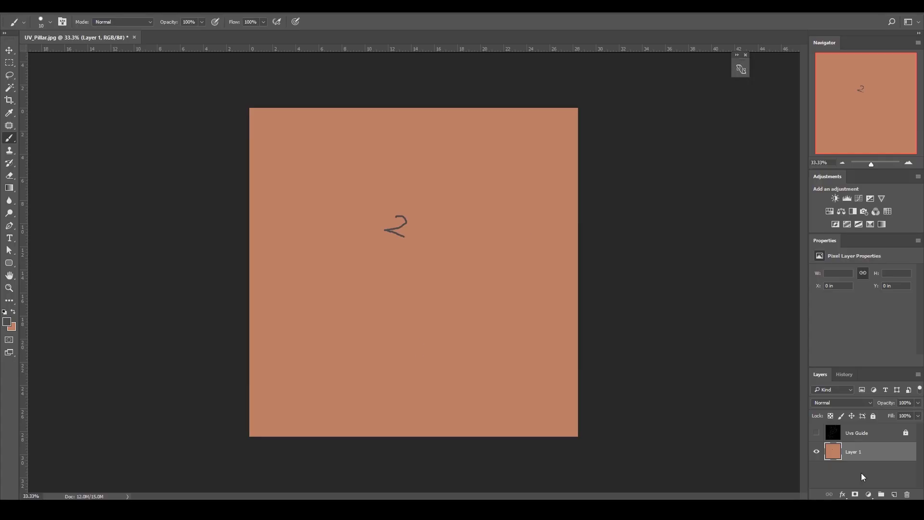
Switch to Photoshop, show the Uvs Guide layer and paint a smiley face on Layer 1 over the lower shaft faces
{"action": "left_click", "coordinate": [817, 434]}
{"action": "left_click", "coordinate": [817, 434]}
{"action": "left_click", "coordinate": [817, 435]}
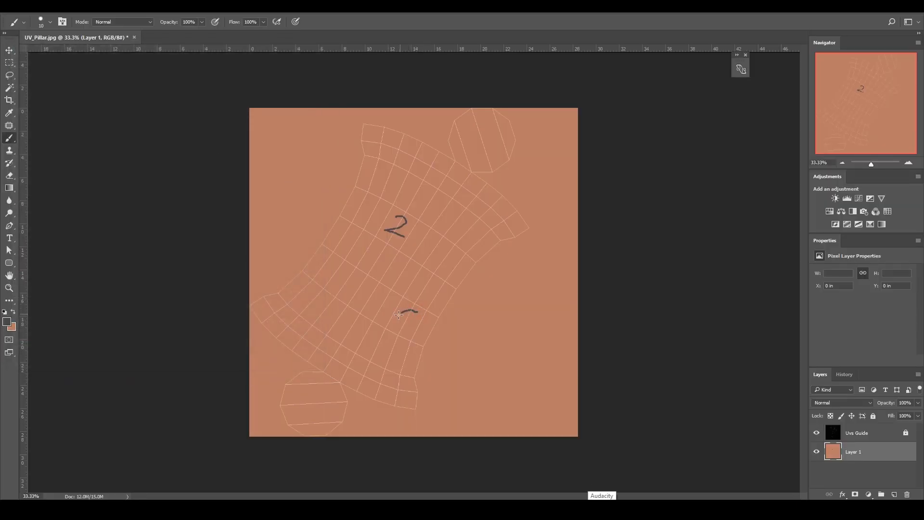
{"action": "left_click_drag", "start_coordinate": [406, 321], "coordinate": [411, 322]}
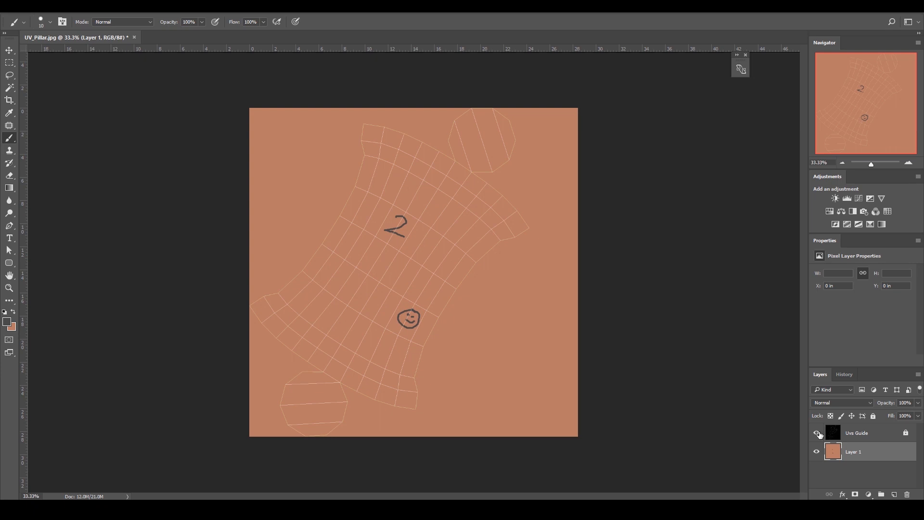
Compare the smiley's placement with and without the Uvs Guide layer, leaving the guide hidden
{"action": "left_click", "coordinate": [819, 433]}
{"action": "left_click", "coordinate": [819, 433]}
{"action": "left_click", "coordinate": [819, 433]}
{"action": "left_click", "coordinate": [818, 433]}
{"action": "left_click", "coordinate": [818, 433]}
{"action": "left_click", "coordinate": [818, 433]}
{"action": "left_click", "coordinate": [818, 433]}
Save the painted texture as a JPEG, replacing Pillar_Texture in the Character Creation for Games VOL. 2 folder
{"action": "left_click", "coordinate": [29, 14]}
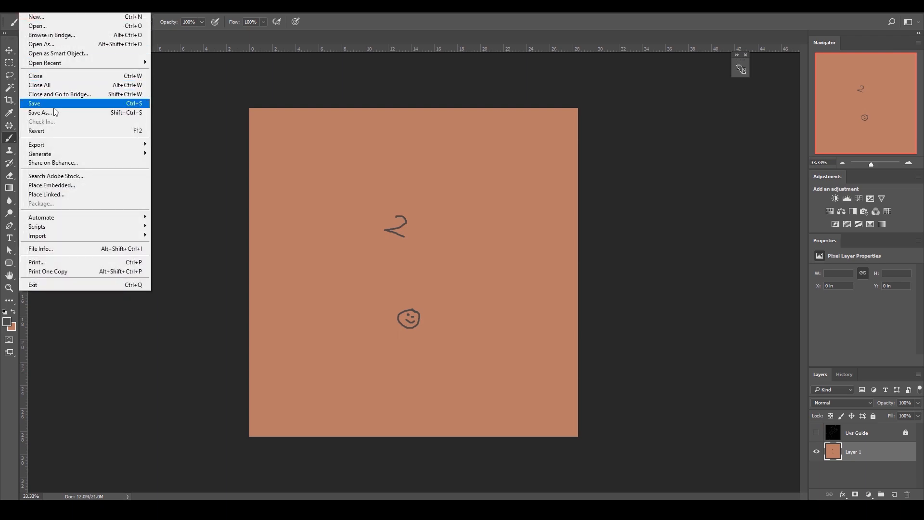
{"action": "left_click", "coordinate": [39, 112]}
{"action": "left_click", "coordinate": [164, 408]}
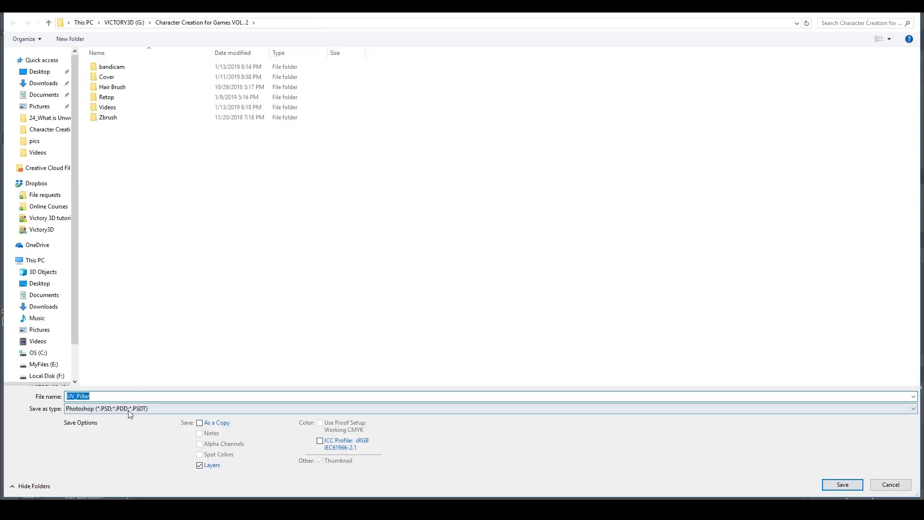
{"action": "left_click", "coordinate": [83, 312]}
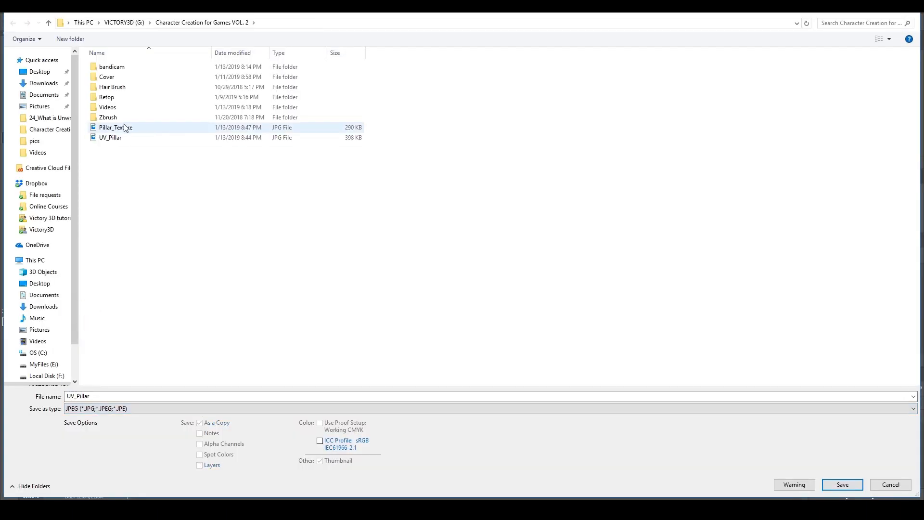
{"action": "left_click", "coordinate": [114, 128]}
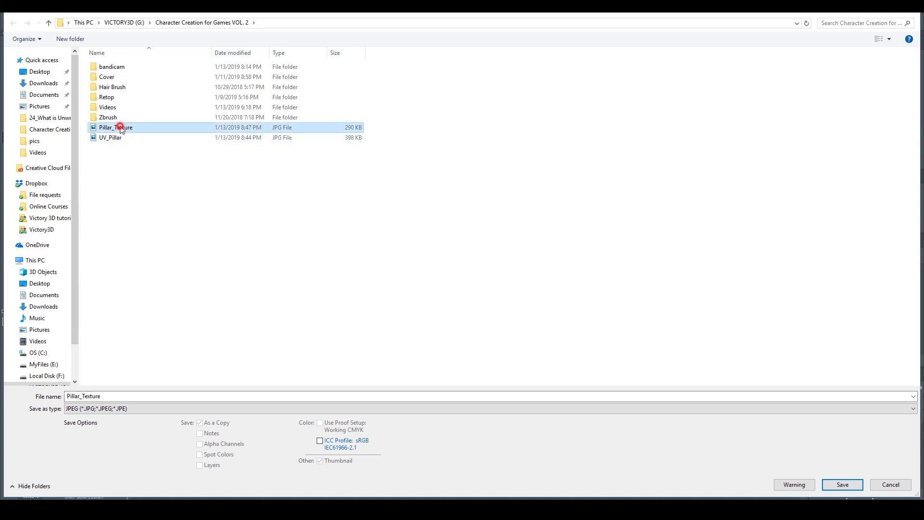
{"action": "double_click", "coordinate": [117, 129]}
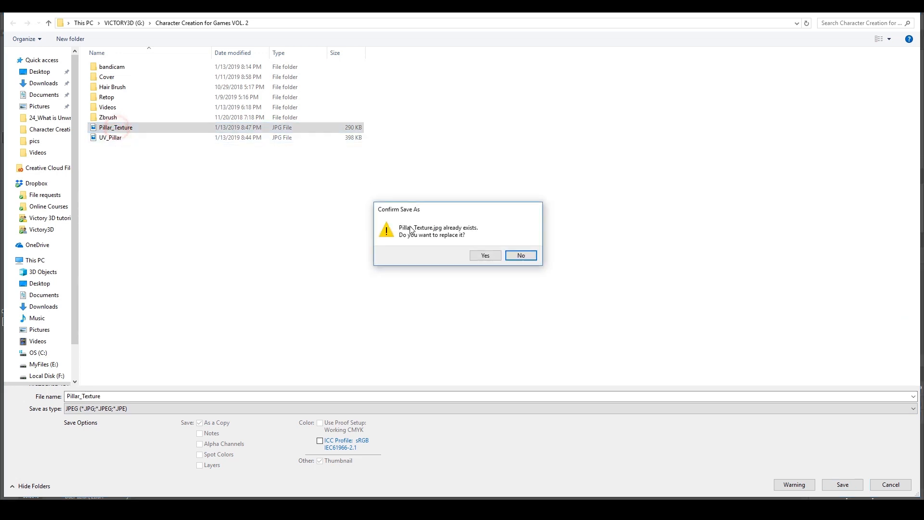
{"action": "left_click", "coordinate": [498, 258]}
{"action": "left_click", "coordinate": [518, 139]}
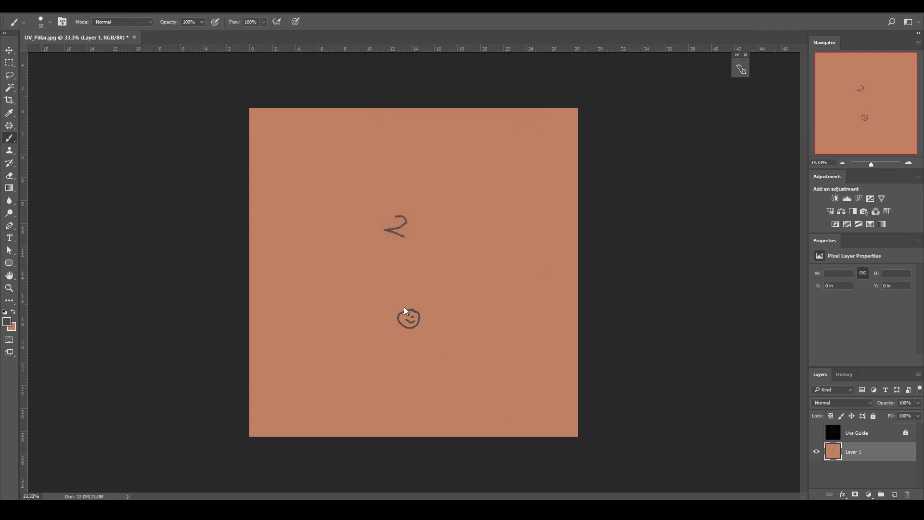
Switch back to 3ds Max, minimize the Slate Material Editor and deselect the shaft faces to check the painted smiley
{"action": "left_click", "coordinate": [576, 509]}
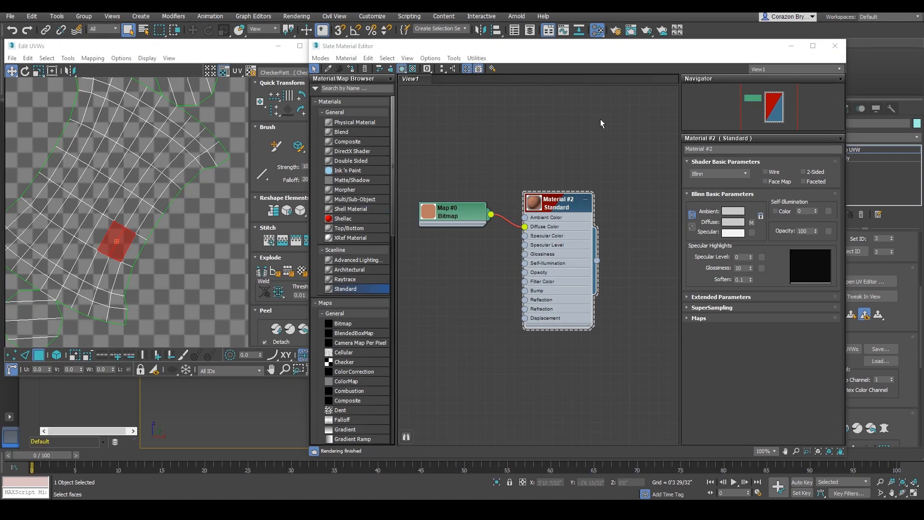
{"action": "left_click", "coordinate": [792, 47]}
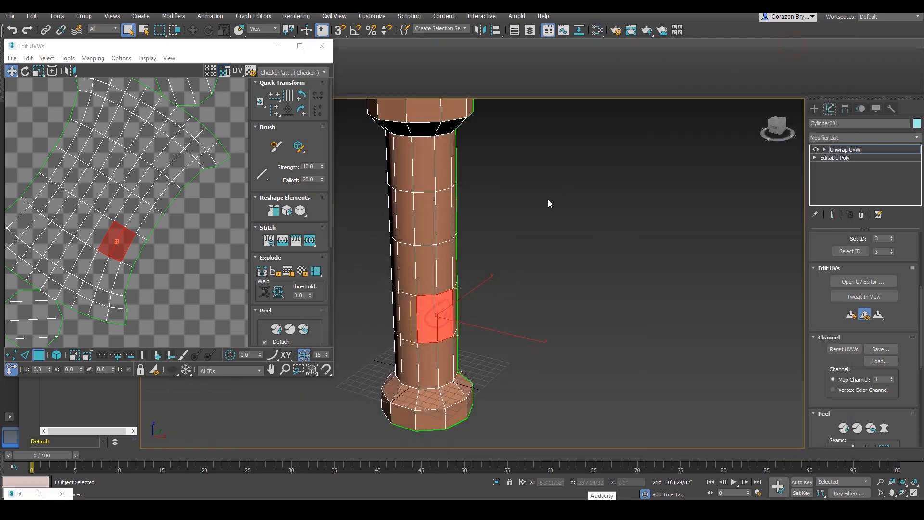
{"action": "left_click", "coordinate": [557, 267]}
{"action": "mouse_move", "coordinate": [503, 288]}
{"action": "middle_mouse_down", "text": "alt"}
{"action": "mouse_move", "coordinate": [510, 283]}
{"action": "mouse_move", "coordinate": [466, 254]}
{"action": "mouse_move", "coordinate": [670, 280]}
{"action": "mouse_move", "coordinate": [506, 291]}
{"action": "middle_mouse_up", "text": "alt"}
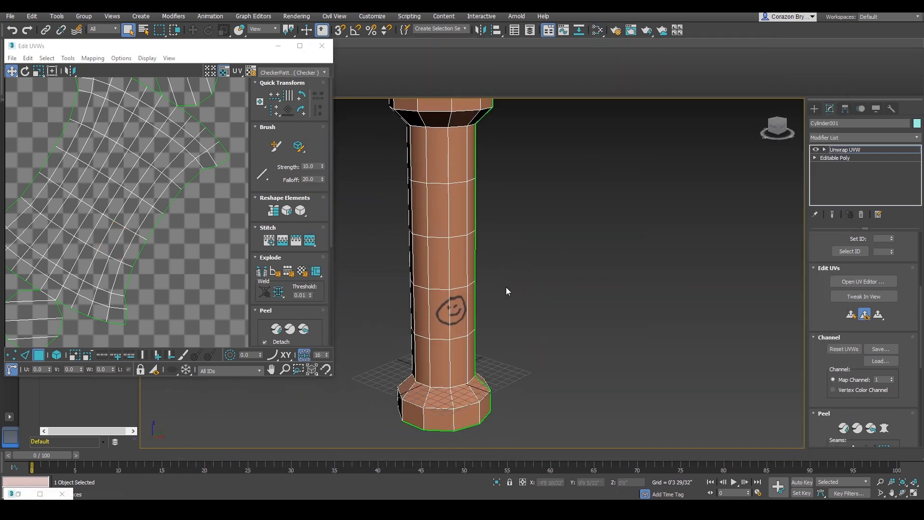
Choose Pillar_Texture again as the bitmap file in Material #2's Diffuse map and minimize the Slate Material Editor
{"action": "key", "text": "m"}
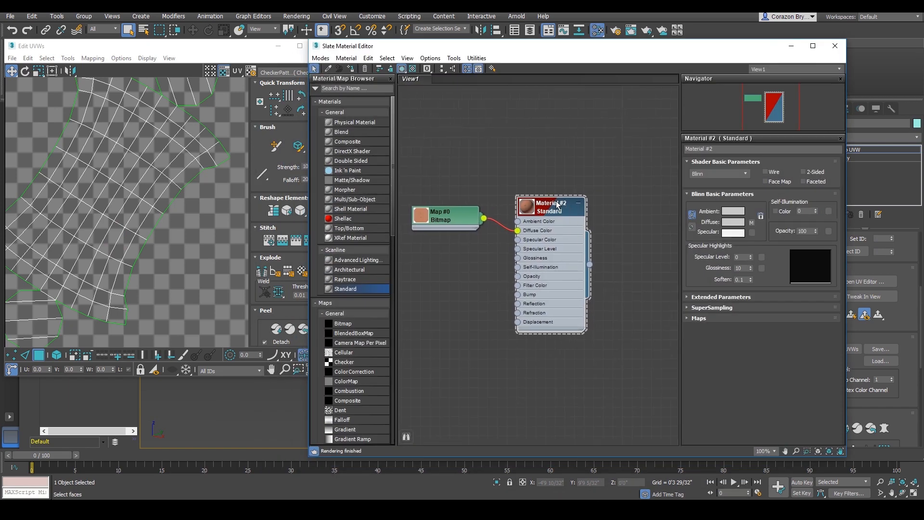
{"action": "left_click", "coordinate": [751, 223]}
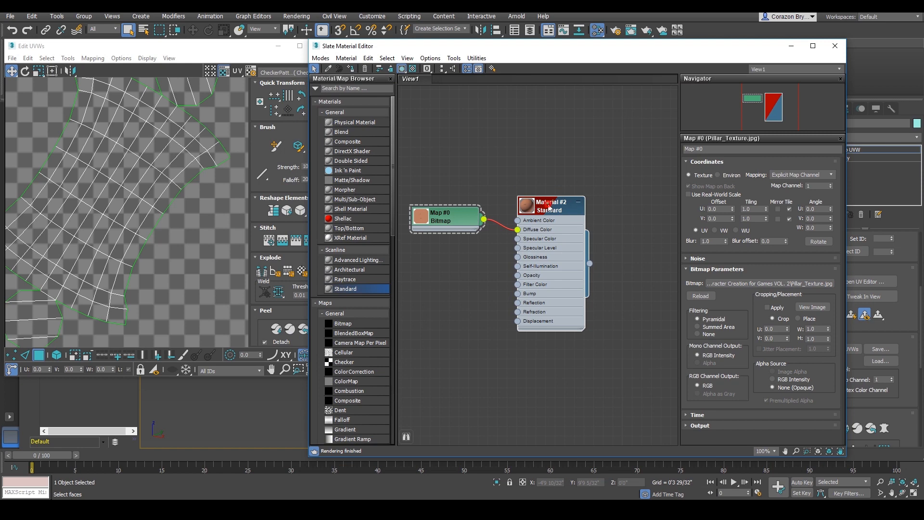
{"action": "double_click", "coordinate": [548, 206]}
{"action": "left_click", "coordinate": [752, 223]}
{"action": "left_click", "coordinate": [732, 285]}
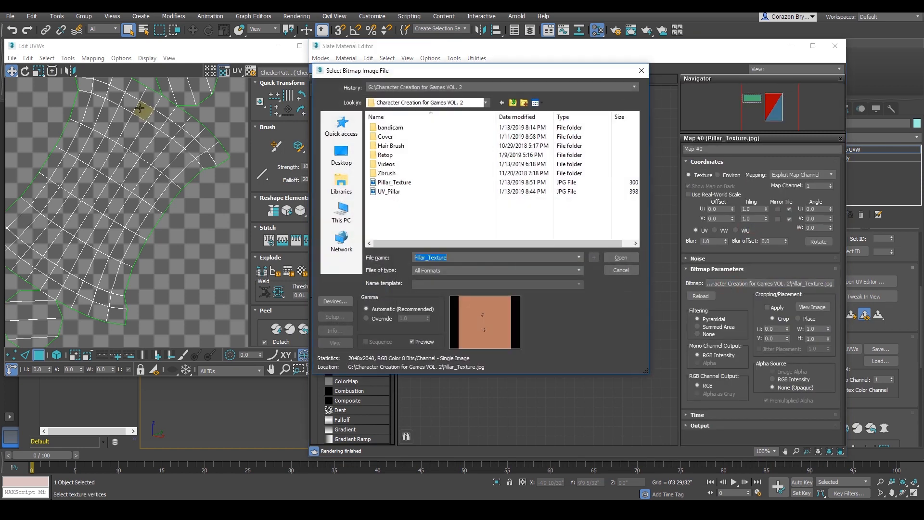
{"action": "double_click", "coordinate": [401, 186]}
{"action": "left_click", "coordinate": [788, 45]}
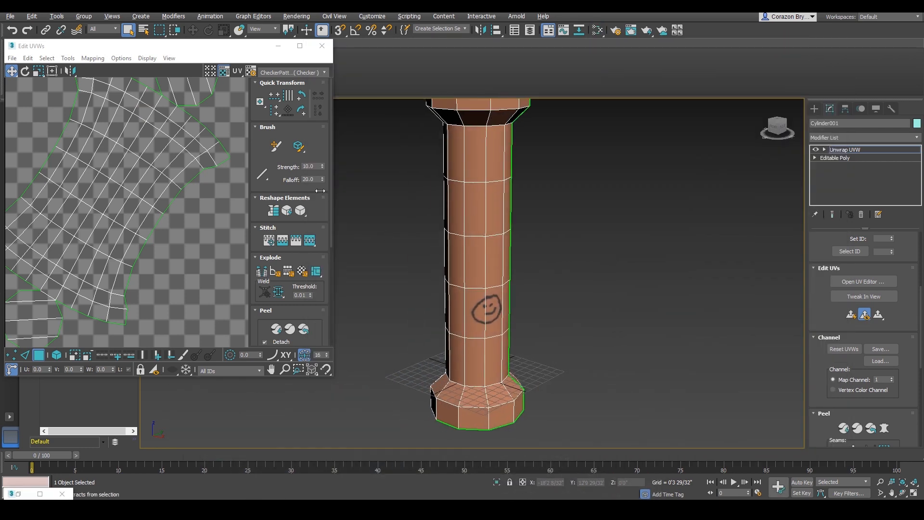
Compare the full UV layout with the painted pillar, close the UV editor and deselect the pillar
{"action": "scroll", "coordinate": [176, 187], "scroll_direction": "down", "scroll_amount": 5}
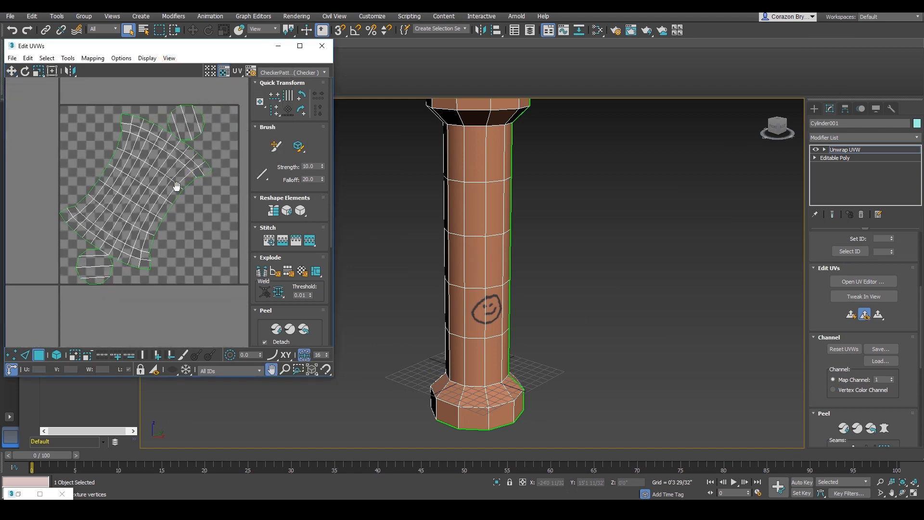
{"action": "middle_click_drag", "start_coordinate": [177, 187], "coordinate": [146, 191]}
{"action": "mouse_move", "coordinate": [506, 230]}
{"action": "middle_mouse_down", "text": "alt"}
{"action": "mouse_move", "coordinate": [579, 264]}
{"action": "mouse_move", "coordinate": [463, 235]}
{"action": "mouse_move", "coordinate": [433, 250]}
{"action": "mouse_move", "coordinate": [535, 250]}
{"action": "mouse_move", "coordinate": [451, 246]}
{"action": "mouse_move", "coordinate": [480, 256]}
{"action": "mouse_move", "coordinate": [522, 230]}
{"action": "mouse_move", "coordinate": [591, 249]}
{"action": "mouse_move", "coordinate": [458, 268]}
{"action": "mouse_move", "coordinate": [496, 293]}
{"action": "mouse_move", "coordinate": [591, 245]}
{"action": "mouse_move", "coordinate": [465, 244]}
{"action": "mouse_move", "coordinate": [528, 245]}
{"action": "mouse_move", "coordinate": [480, 233]}
{"action": "mouse_move", "coordinate": [492, 264]}
{"action": "middle_mouse_up", "text": "alt"}
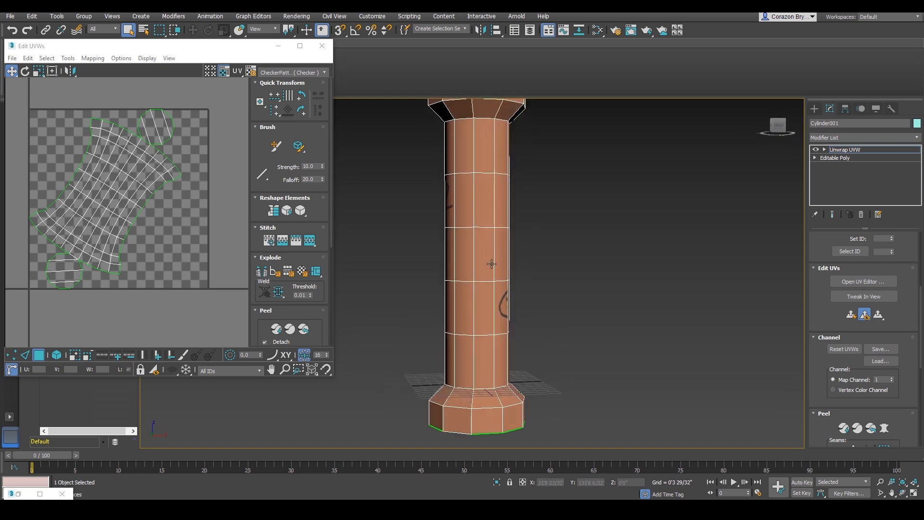
{"action": "right_click", "coordinate": [491, 264]}
{"action": "left_click", "coordinate": [469, 249]}
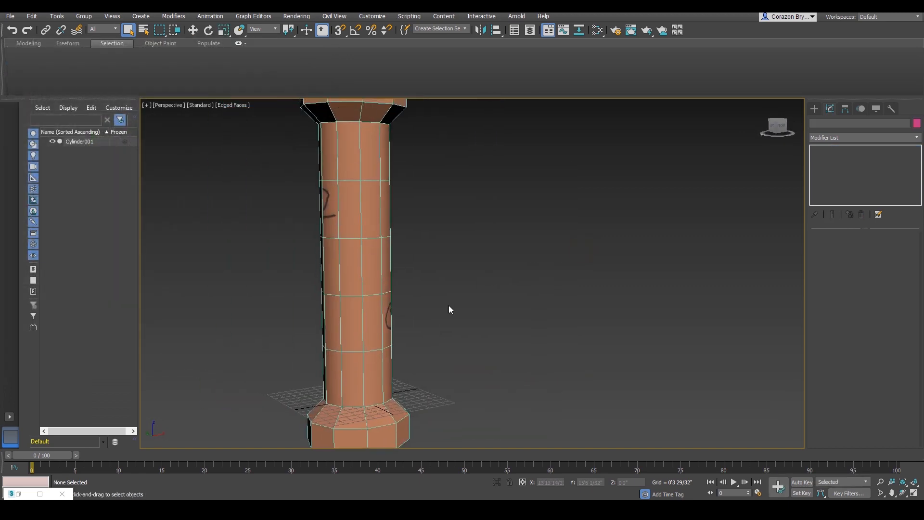
Inspect the textured shaft with edged faces hidden, select the pillar and show edged faces again
{"action": "middle_click_drag", "start_coordinate": [449, 305], "coordinate": [518, 309]}
{"action": "key", "text": "F4"}
{"action": "left_click", "coordinate": [477, 311]}
{"action": "mouse_move", "coordinate": [463, 302]}
{"action": "middle_mouse_down", "text": "alt"}
{"action": "mouse_move", "coordinate": [593, 301]}
{"action": "mouse_move", "coordinate": [392, 281]}
{"action": "mouse_move", "coordinate": [433, 308]}
{"action": "mouse_move", "coordinate": [564, 339]}
{"action": "mouse_move", "coordinate": [553, 297]}
{"action": "mouse_move", "coordinate": [547, 341]}
{"action": "mouse_move", "coordinate": [553, 324]}
{"action": "mouse_move", "coordinate": [498, 289]}
{"action": "mouse_move", "coordinate": [429, 326]}
{"action": "mouse_move", "coordinate": [406, 260]}
{"action": "mouse_move", "coordinate": [454, 300]}
{"action": "mouse_move", "coordinate": [498, 296]}
{"action": "mouse_move", "coordinate": [432, 262]}
{"action": "mouse_move", "coordinate": [518, 247]}
{"action": "mouse_move", "coordinate": [532, 332]}
{"action": "mouse_move", "coordinate": [522, 318]}
{"action": "mouse_move", "coordinate": [611, 292]}
{"action": "middle_mouse_up", "text": "alt"}
{"action": "key", "text": "F4"}
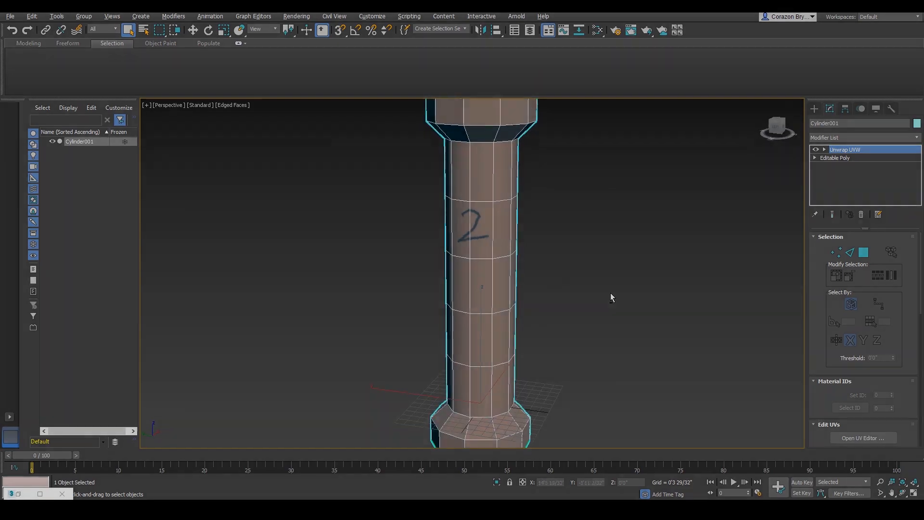
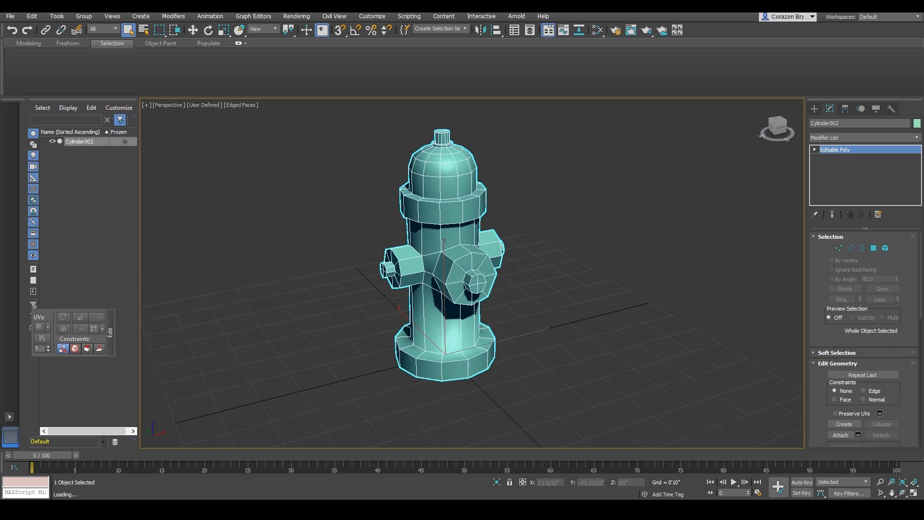
Examine the fire hydrant's top nut, its three outlets and the small bolts on their ends
{"action": "middle_click_drag", "start_coordinate": [554, 326], "coordinate": [516, 345], "text": "alt"}
{"action": "scroll", "coordinate": [468, 303], "scroll_direction": "up", "scroll_amount": 4}
{"action": "scroll", "coordinate": [507, 287], "scroll_direction": "down", "scroll_amount": 3}
{"action": "scroll", "coordinate": [520, 319], "scroll_direction": "up", "scroll_amount": 2}
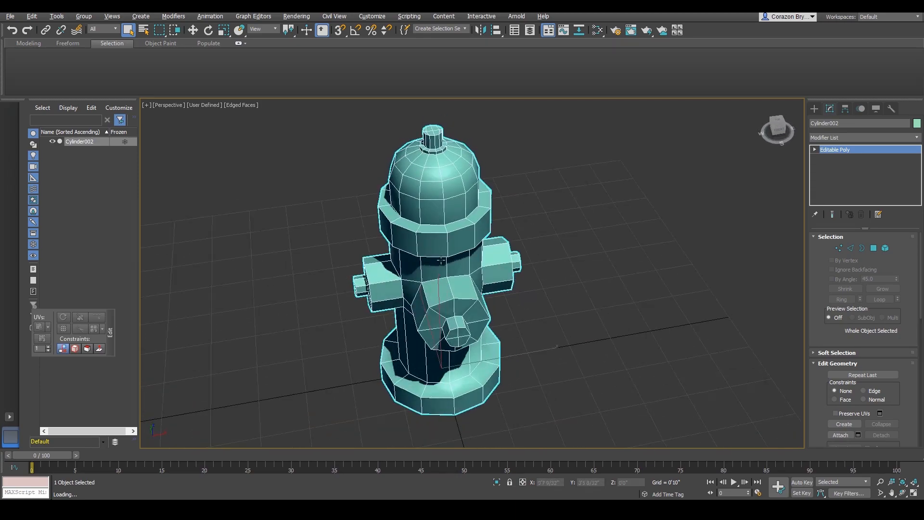
{"action": "middle_click_drag", "start_coordinate": [466, 280], "coordinate": [498, 284], "text": "alt"}
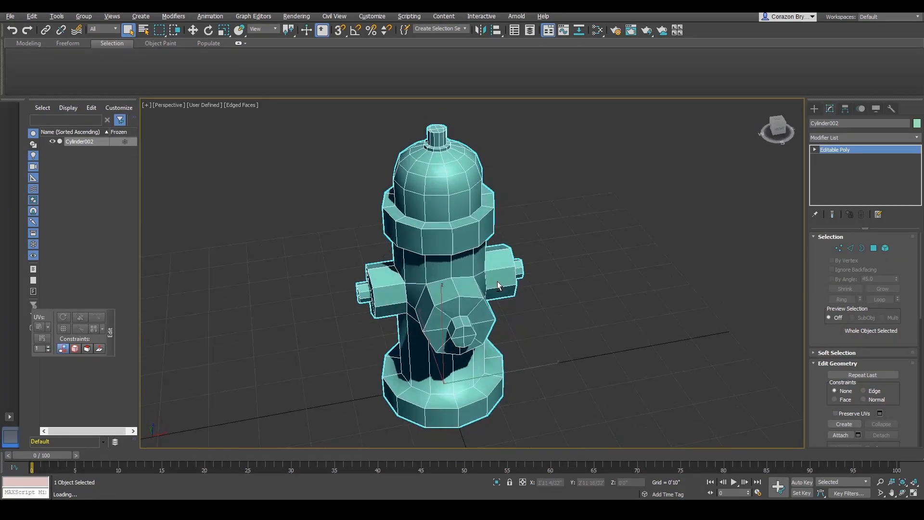
{"action": "middle_click_drag", "start_coordinate": [561, 294], "coordinate": [652, 332], "text": "alt"}
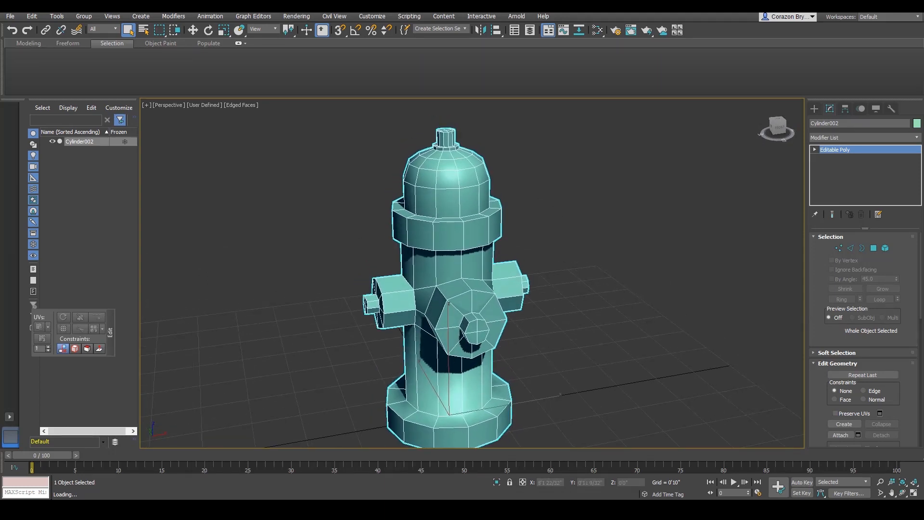
{"action": "left_click_drag", "start_coordinate": [376, 270], "coordinate": [392, 270]}
{"action": "left_click_drag", "start_coordinate": [383, 337], "coordinate": [381, 299]}
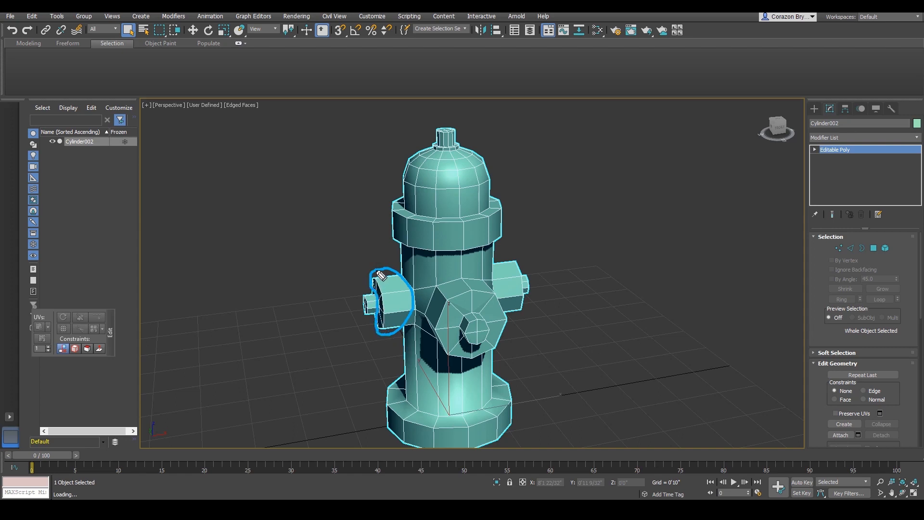
{"action": "mouse_move", "coordinate": [498, 271]}
{"action": "left_mouse_down"}
{"action": "mouse_move", "coordinate": [510, 258]}
{"action": "mouse_move", "coordinate": [529, 304]}
{"action": "mouse_move", "coordinate": [494, 288]}
{"action": "mouse_move", "coordinate": [445, 285]}
{"action": "mouse_move", "coordinate": [436, 344]}
{"action": "mouse_move", "coordinate": [481, 360]}
{"action": "mouse_move", "coordinate": [509, 318]}
{"action": "left_mouse_up"}
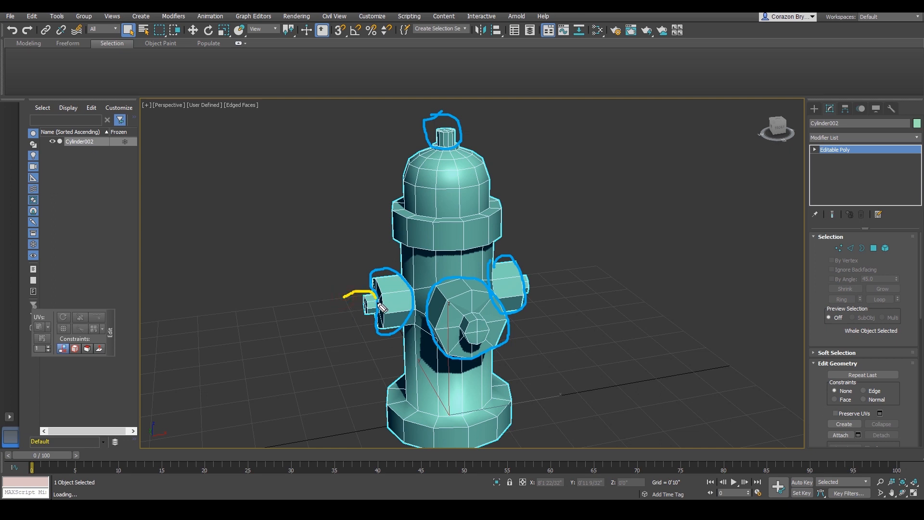
{"action": "left_click_drag", "start_coordinate": [361, 321], "coordinate": [347, 293]}
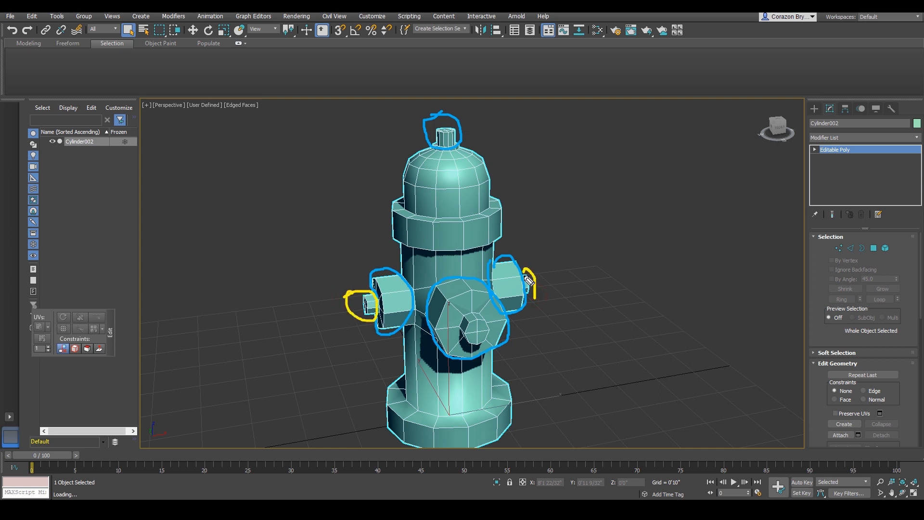
{"action": "left_click_drag", "start_coordinate": [464, 323], "coordinate": [491, 343]}
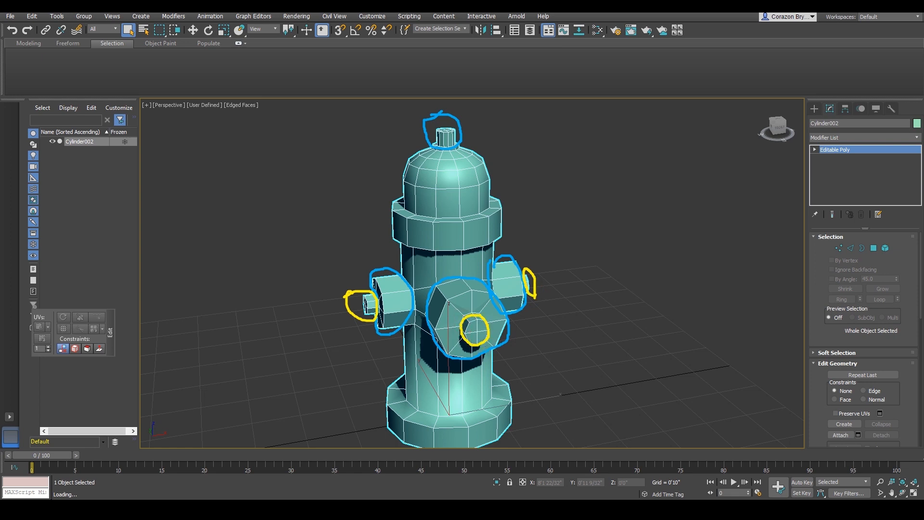
{"action": "middle_click_drag", "start_coordinate": [509, 263], "coordinate": [575, 278], "text": "alt"}
{"action": "scroll", "coordinate": [576, 276], "scroll_direction": "down", "scroll_amount": 1}
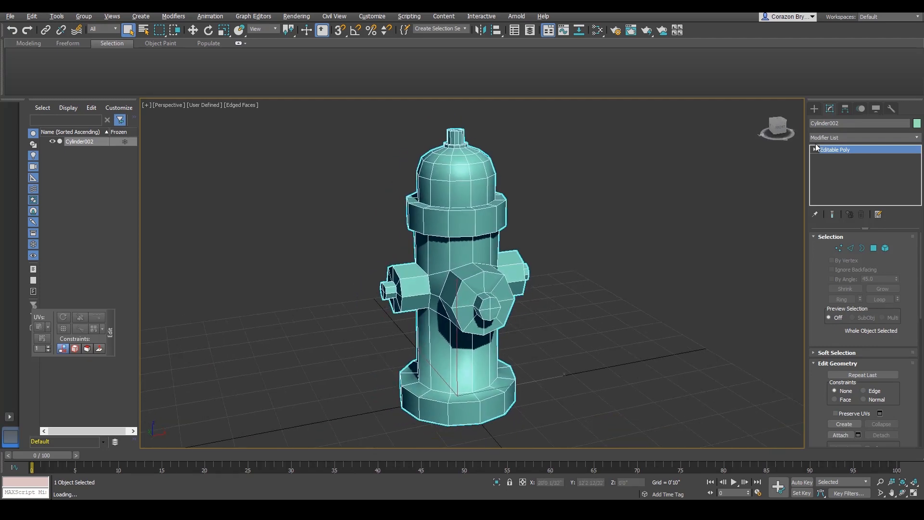
Add an Unwrap UVW modifier to the fire hydrant and turn off the display of map seams
{"action": "left_click", "coordinate": [839, 139]}
{"action": "key", "text": "u"}
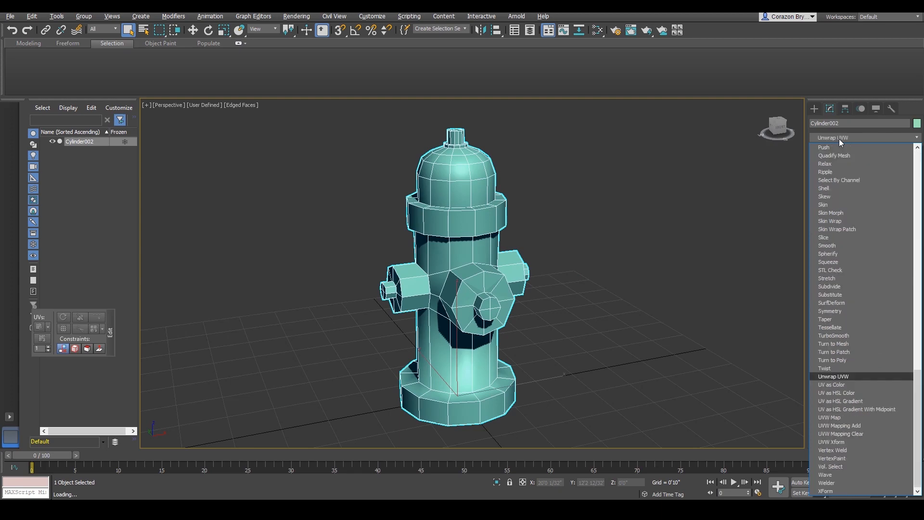
{"action": "key", "text": "Return"}
{"action": "middle_click_drag", "start_coordinate": [550, 200], "coordinate": [591, 317], "text": "alt"}
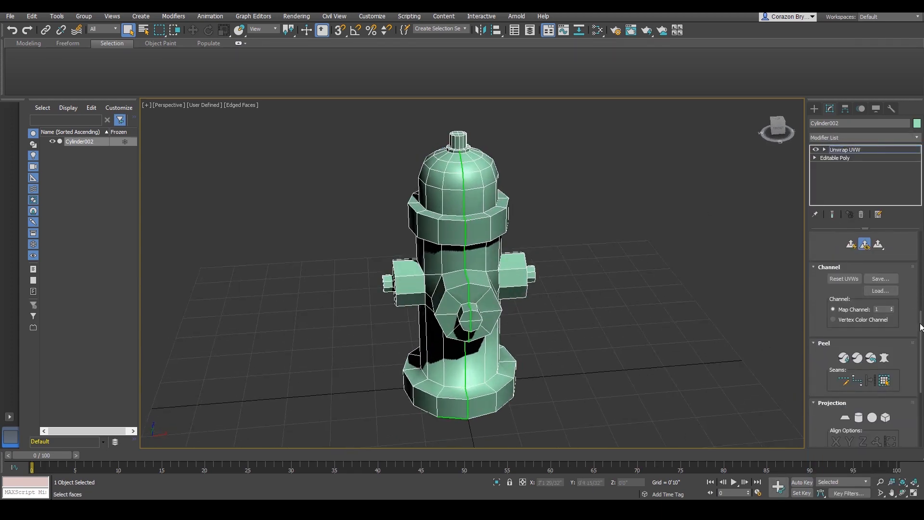
{"action": "scroll", "coordinate": [889, 404], "scroll_direction": "down", "scroll_amount": 5}
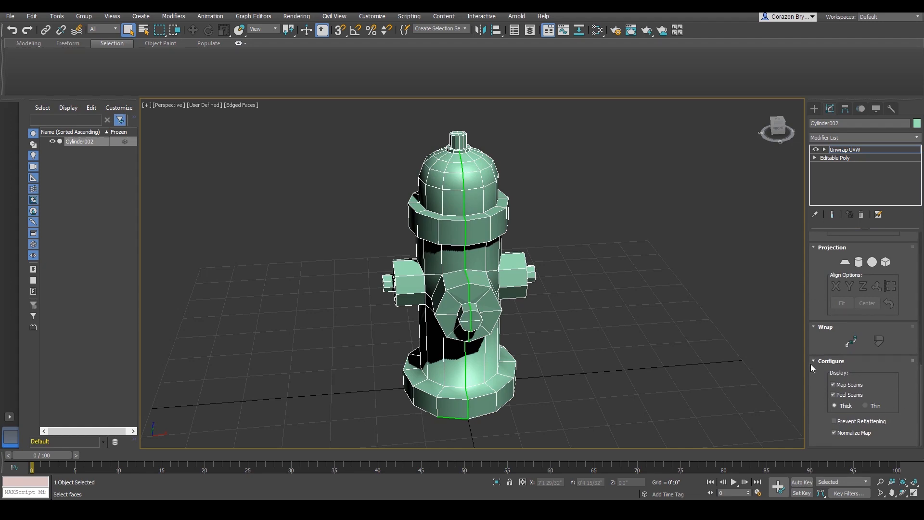
{"action": "left_click", "coordinate": [834, 385]}
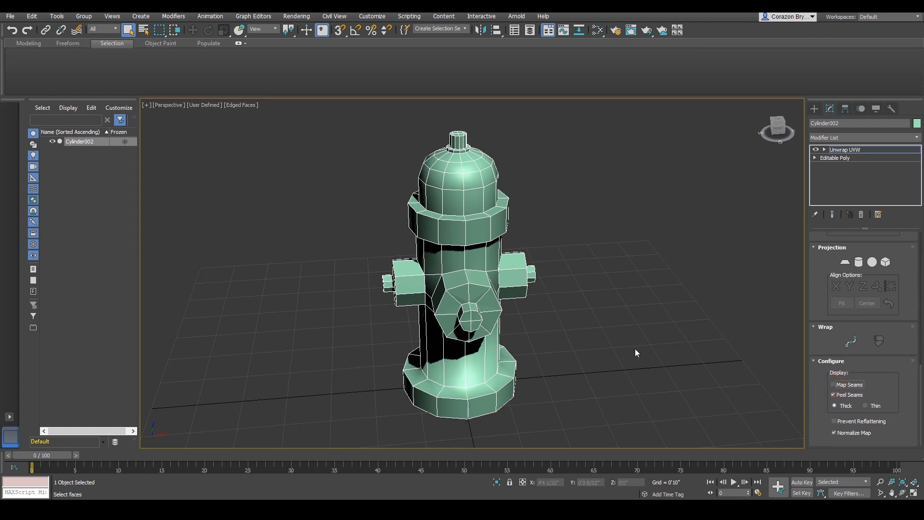
{"action": "middle_click_drag", "start_coordinate": [634, 348], "coordinate": [798, 381], "text": "alt"}
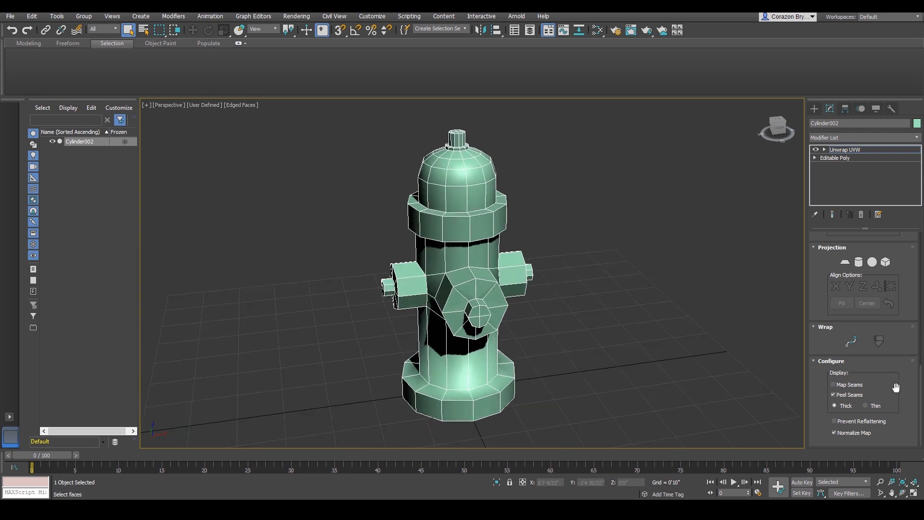
Activate point-to-point seam editing for the joint between a small side outlet and the hydrant body
{"action": "scroll", "coordinate": [896, 387], "scroll_direction": "up", "scroll_amount": 5}
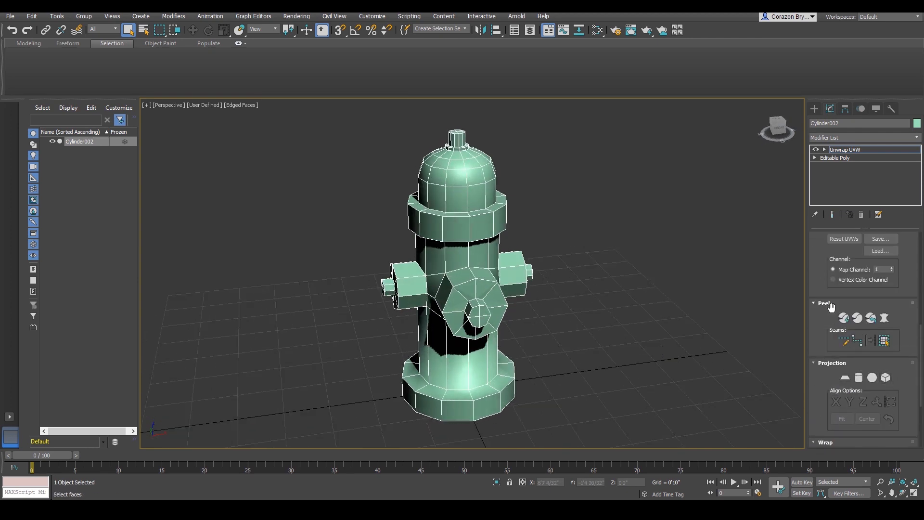
{"action": "left_click", "coordinate": [857, 340]}
{"action": "middle_click_drag", "start_coordinate": [509, 306], "coordinate": [473, 296], "text": "alt"}
{"action": "scroll", "coordinate": [473, 296], "scroll_direction": "up", "scroll_amount": 5}
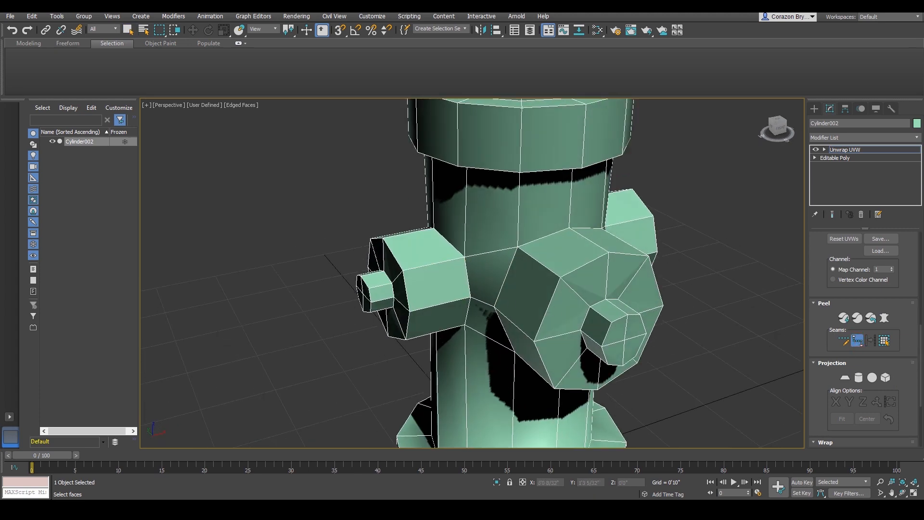
{"action": "mouse_move", "coordinate": [365, 232]}
{"action": "left_mouse_down"}
{"action": "mouse_move", "coordinate": [463, 284]}
{"action": "mouse_move", "coordinate": [424, 353]}
{"action": "mouse_move", "coordinate": [367, 239]}
{"action": "mouse_move", "coordinate": [439, 238]}
{"action": "mouse_move", "coordinate": [463, 278]}
{"action": "mouse_move", "coordinate": [461, 298]}
{"action": "left_mouse_up"}
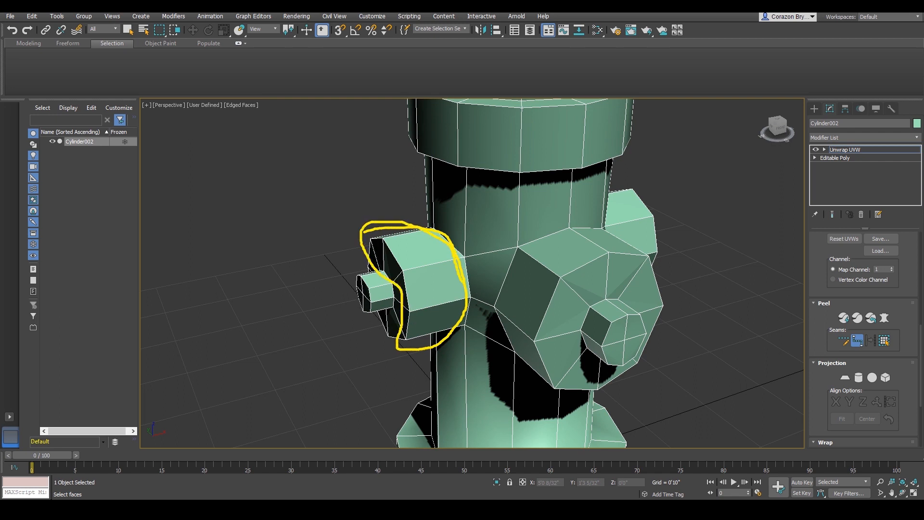
{"action": "mouse_move", "coordinate": [339, 282]}
{"action": "left_mouse_down"}
{"action": "mouse_move", "coordinate": [392, 311]}
{"action": "mouse_move", "coordinate": [366, 266]}
{"action": "left_mouse_up"}
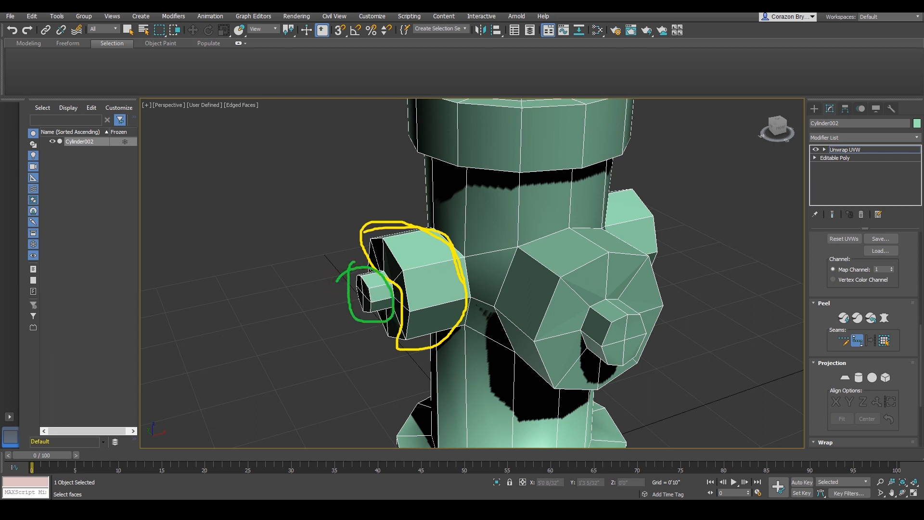
{"action": "key", "text": "Escape"}
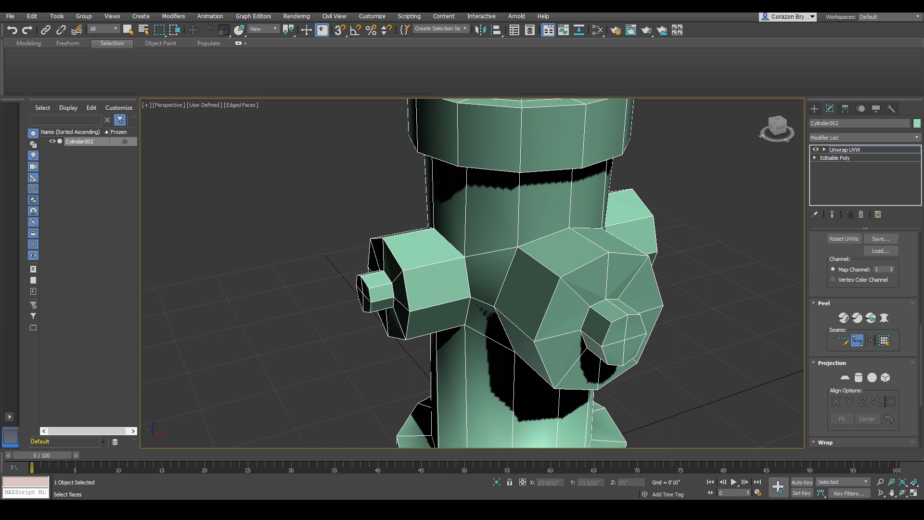
{"action": "mouse_move", "coordinate": [434, 231]}
{"action": "left_mouse_down"}
{"action": "mouse_move", "coordinate": [467, 269]}
{"action": "mouse_move", "coordinate": [468, 329]}
{"action": "mouse_move", "coordinate": [445, 330]}
{"action": "left_mouse_up"}
{"action": "mouse_move", "coordinate": [390, 273]}
{"action": "left_mouse_down"}
{"action": "mouse_move", "coordinate": [382, 275]}
{"action": "mouse_move", "coordinate": [391, 311]}
{"action": "mouse_move", "coordinate": [378, 294]}
{"action": "mouse_move", "coordinate": [387, 283]}
{"action": "left_mouse_up"}
{"action": "key", "text": "Escape"}
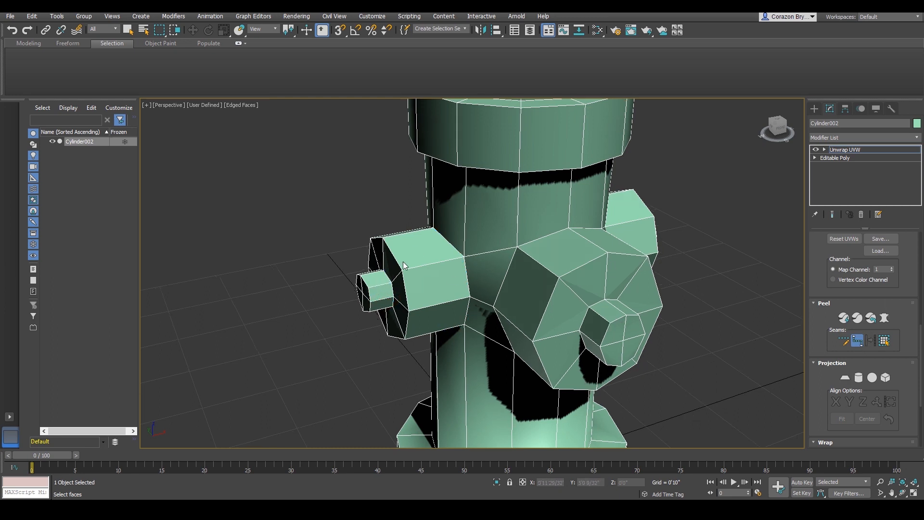
Mark a point-to-point seam along the upper, front and lower edges where the small side outlet meets the body
{"action": "scroll", "coordinate": [444, 248], "scroll_direction": "up", "scroll_amount": 3}
{"action": "left_click", "coordinate": [448, 238]}
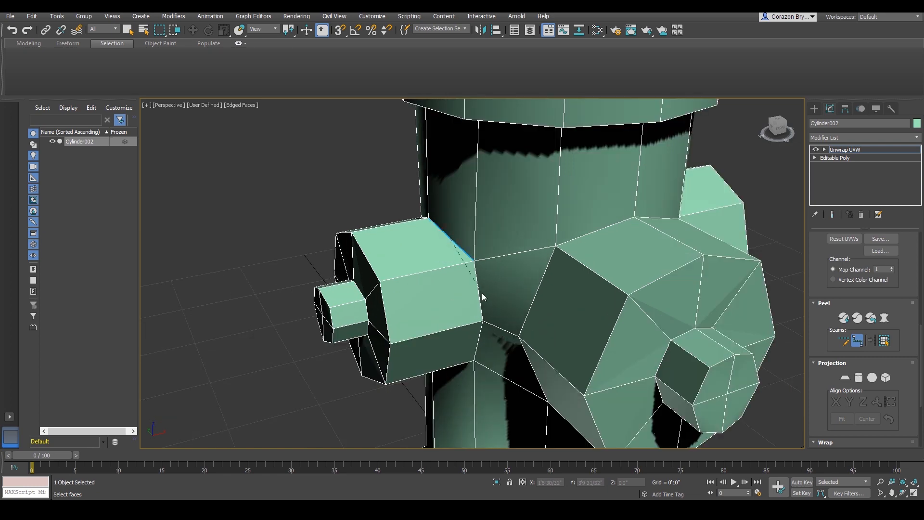
{"action": "left_click", "coordinate": [480, 294]}
{"action": "middle_click_drag", "start_coordinate": [481, 294], "coordinate": [482, 236], "text": "alt"}
{"action": "left_click", "coordinate": [482, 285]}
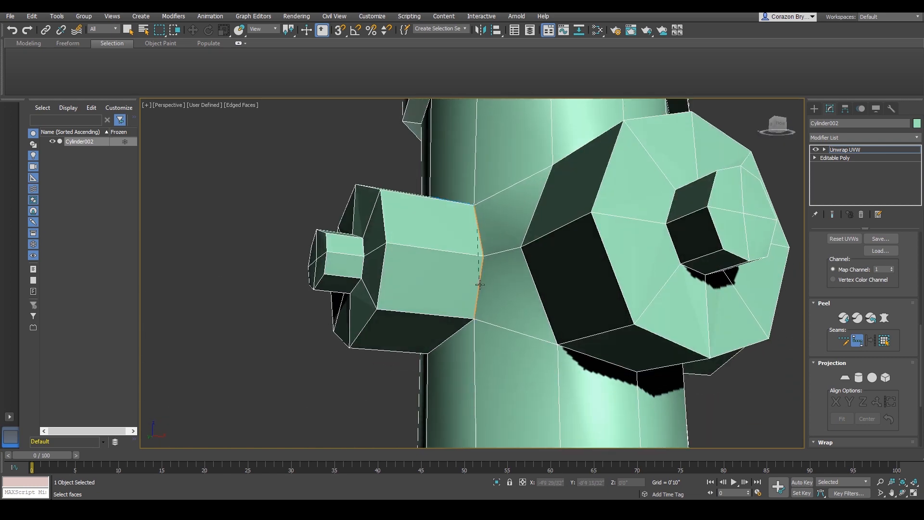
{"action": "left_click", "coordinate": [452, 337]}
Continue the seam around the back of the side outlet's base, close the loop and check it in wireframe
{"action": "scroll", "coordinate": [504, 287], "scroll_direction": "down", "scroll_amount": 4}
{"action": "middle_click_drag", "start_coordinate": [504, 288], "coordinate": [549, 257], "text": "alt"}
{"action": "scroll", "coordinate": [598, 306], "scroll_direction": "up", "scroll_amount": 2}
{"action": "scroll", "coordinate": [529, 246], "scroll_direction": "up", "scroll_amount": 2}
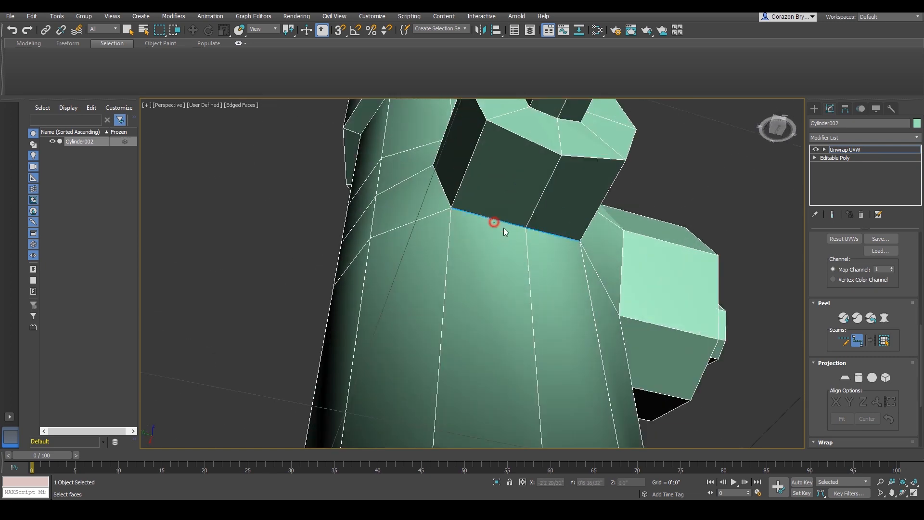
{"action": "middle_click_drag", "start_coordinate": [503, 228], "coordinate": [542, 270], "text": "alt"}
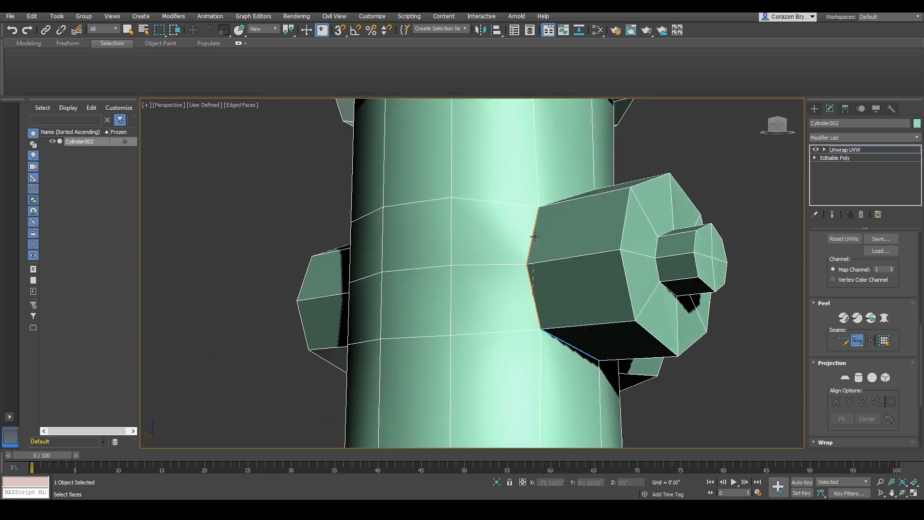
{"action": "left_click", "coordinate": [534, 236]}
{"action": "scroll", "coordinate": [535, 236], "scroll_direction": "down", "scroll_amount": 4}
{"action": "scroll", "coordinate": [552, 291], "scroll_direction": "up", "scroll_amount": 3}
{"action": "middle_click_drag", "start_coordinate": [534, 236], "coordinate": [398, 249], "text": "alt"}
{"action": "left_click", "coordinate": [530, 276]}
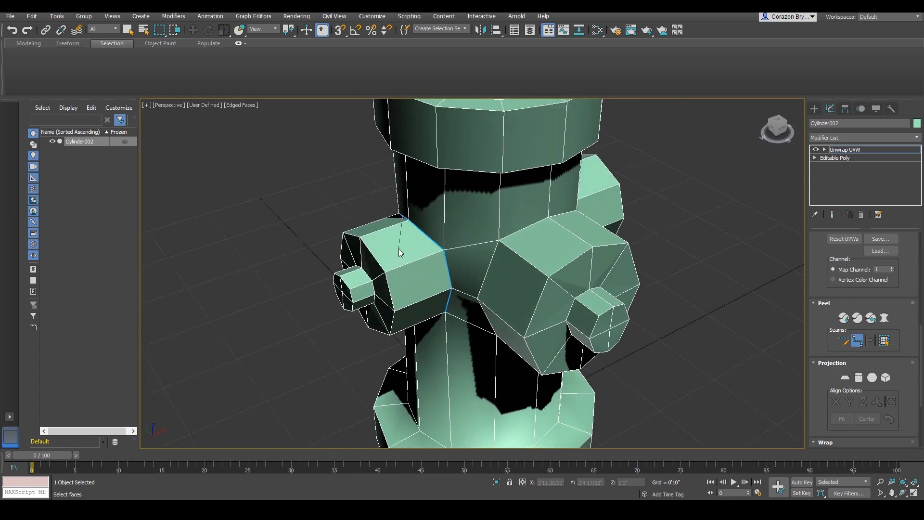
{"action": "mouse_move", "coordinate": [415, 287]}
{"action": "middle_mouse_down", "text": "alt"}
{"action": "mouse_move", "coordinate": [434, 299]}
{"action": "mouse_move", "coordinate": [498, 244]}
{"action": "mouse_move", "coordinate": [595, 257]}
{"action": "mouse_move", "coordinate": [586, 305]}
{"action": "mouse_move", "coordinate": [525, 269]}
{"action": "mouse_move", "coordinate": [478, 290]}
{"action": "middle_mouse_up", "text": "alt"}
{"action": "key", "text": "F3"}
{"action": "key", "text": "F3"}
{"action": "scroll", "coordinate": [477, 290], "scroll_direction": "up", "scroll_amount": 5}
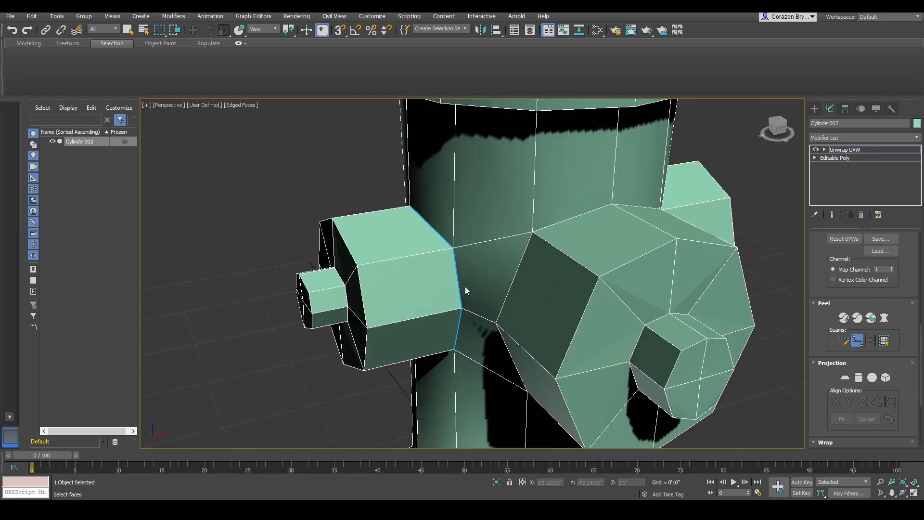
Mark a closed point-to-point seam around the base of the small bolt on the side outlet's end
{"action": "scroll", "coordinate": [479, 292], "scroll_direction": "down", "scroll_amount": 5}
{"action": "scroll", "coordinate": [345, 271], "scroll_direction": "up", "scroll_amount": 4}
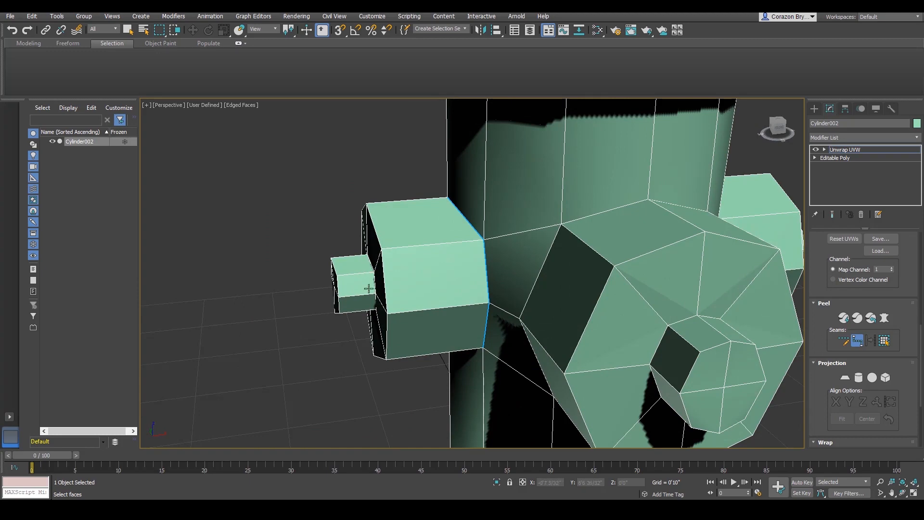
{"action": "scroll", "coordinate": [361, 305], "scroll_direction": "up", "scroll_amount": 2}
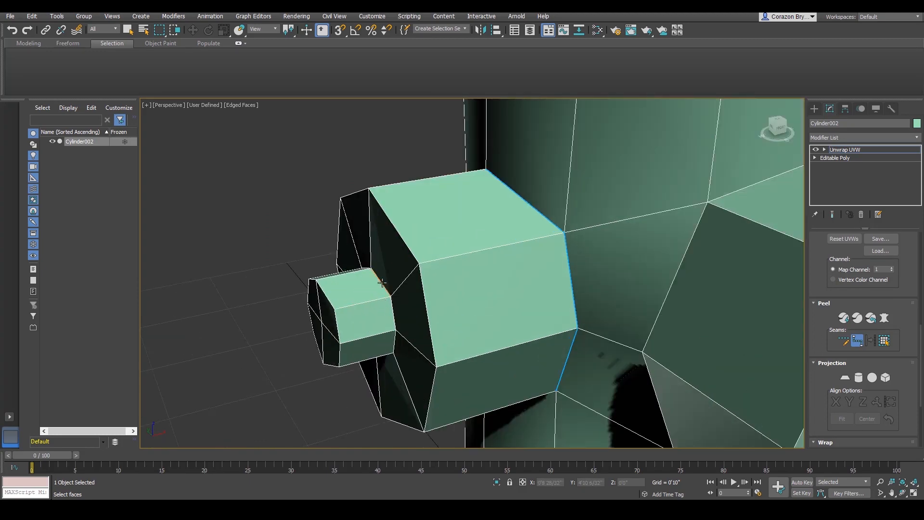
{"action": "middle_click_drag", "start_coordinate": [443, 302], "coordinate": [627, 302], "text": "alt"}
{"action": "left_click", "coordinate": [398, 248]}
{"action": "scroll", "coordinate": [397, 248], "scroll_direction": "down", "scroll_amount": 5}
{"action": "scroll", "coordinate": [690, 273], "scroll_direction": "up", "scroll_amount": 5}
{"action": "left_click", "coordinate": [623, 258]}
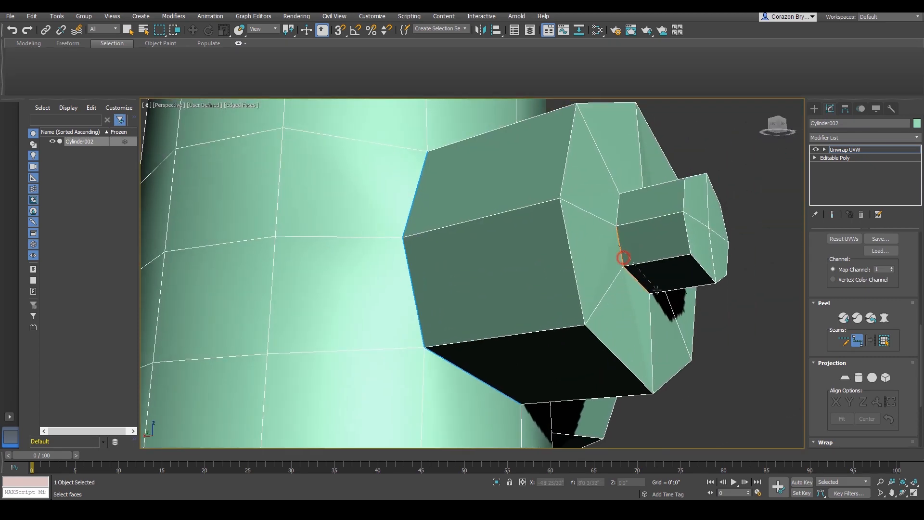
{"action": "middle_click_drag", "start_coordinate": [623, 258], "coordinate": [517, 369], "text": "alt"}
{"action": "left_click", "coordinate": [643, 347]}
{"action": "scroll", "coordinate": [642, 349], "scroll_direction": "down", "scroll_amount": 5}
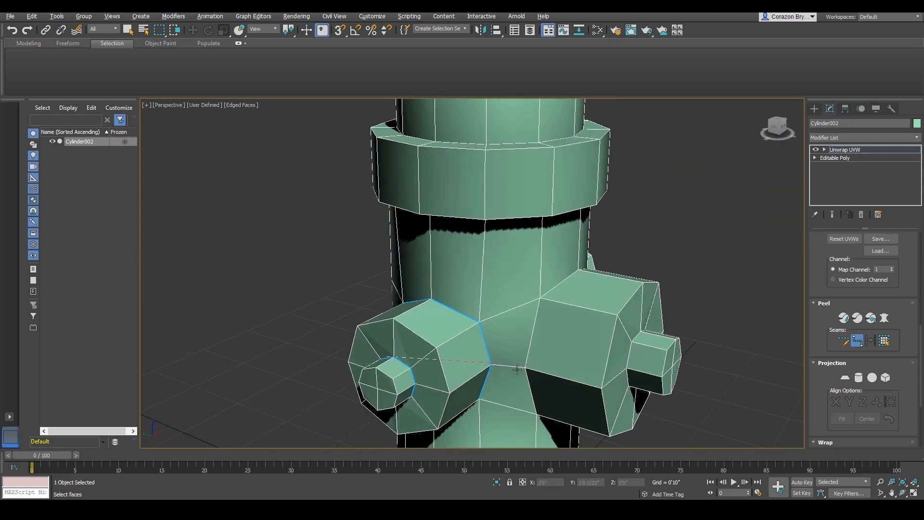
Examine the seams around the side outlet and its bolt in wireframe and shaded display
{"action": "middle_click_drag", "start_coordinate": [371, 389], "coordinate": [396, 348], "text": "alt"}
{"action": "middle_click_drag", "start_coordinate": [396, 348], "coordinate": [416, 281]}
{"action": "scroll", "coordinate": [416, 281], "scroll_direction": "up", "scroll_amount": 5}
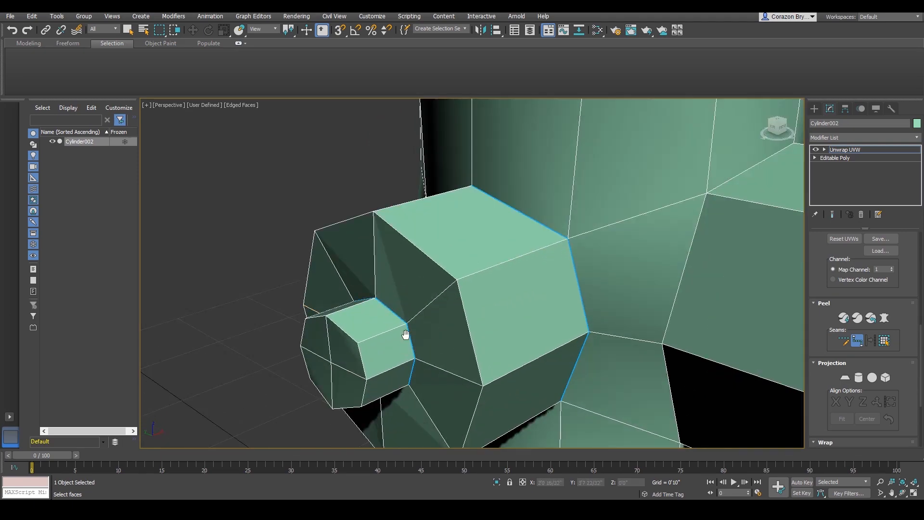
{"action": "mouse_move", "coordinate": [406, 334]}
{"action": "middle_mouse_down", "text": "alt"}
{"action": "mouse_move", "coordinate": [426, 296]}
{"action": "mouse_move", "coordinate": [429, 250]}
{"action": "mouse_move", "coordinate": [469, 236]}
{"action": "mouse_move", "coordinate": [407, 285]}
{"action": "mouse_move", "coordinate": [520, 311]}
{"action": "middle_mouse_up", "text": "alt"}
{"action": "key", "text": "F3"}
{"action": "scroll", "coordinate": [416, 311], "scroll_direction": "down", "scroll_amount": 4}
{"action": "key", "text": "F3"}
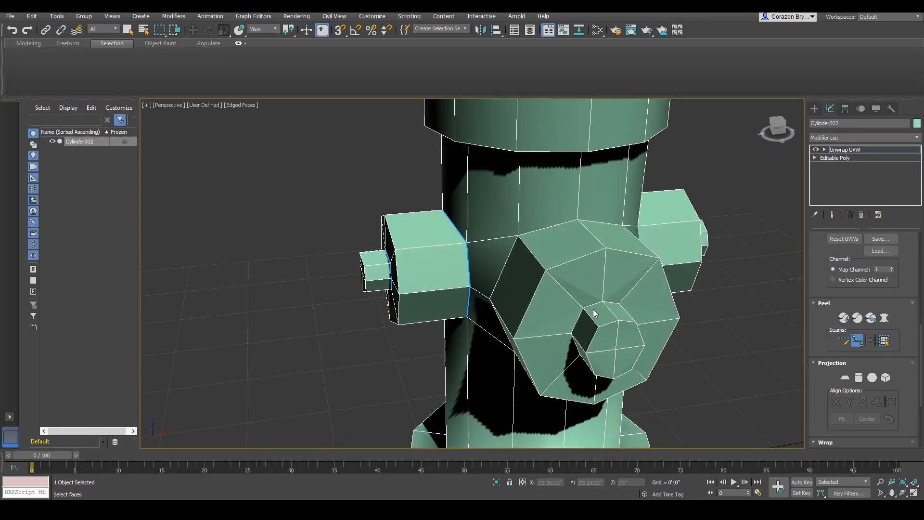
{"action": "middle_click_drag", "start_coordinate": [593, 313], "coordinate": [479, 302], "text": "alt"}
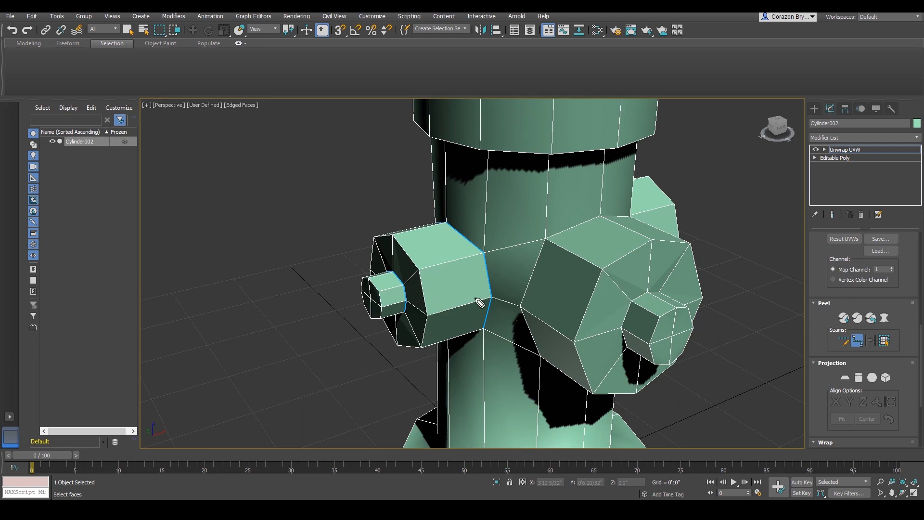
{"action": "left_click_drag", "start_coordinate": [470, 241], "coordinate": [485, 327]}
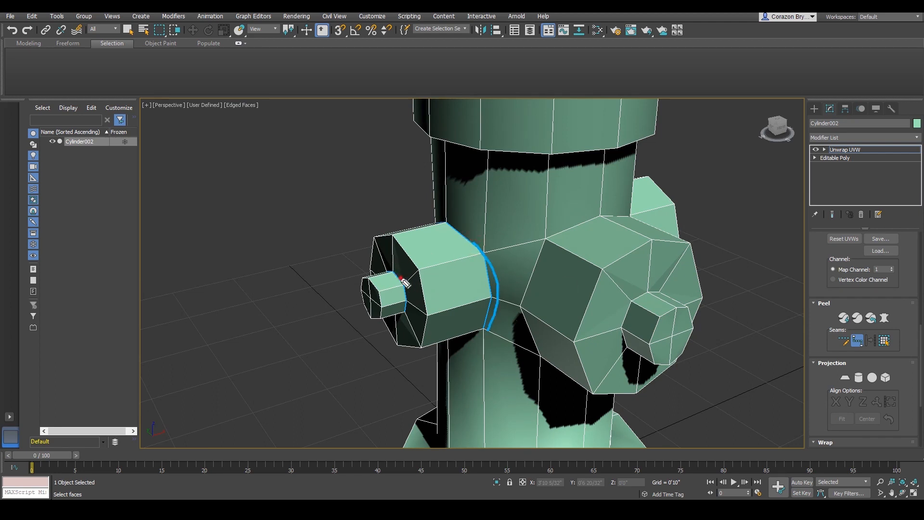
{"action": "left_click_drag", "start_coordinate": [397, 274], "coordinate": [411, 318]}
{"action": "left_click_drag", "start_coordinate": [477, 247], "coordinate": [447, 224]}
{"action": "left_click_drag", "start_coordinate": [323, 282], "coordinate": [357, 300]}
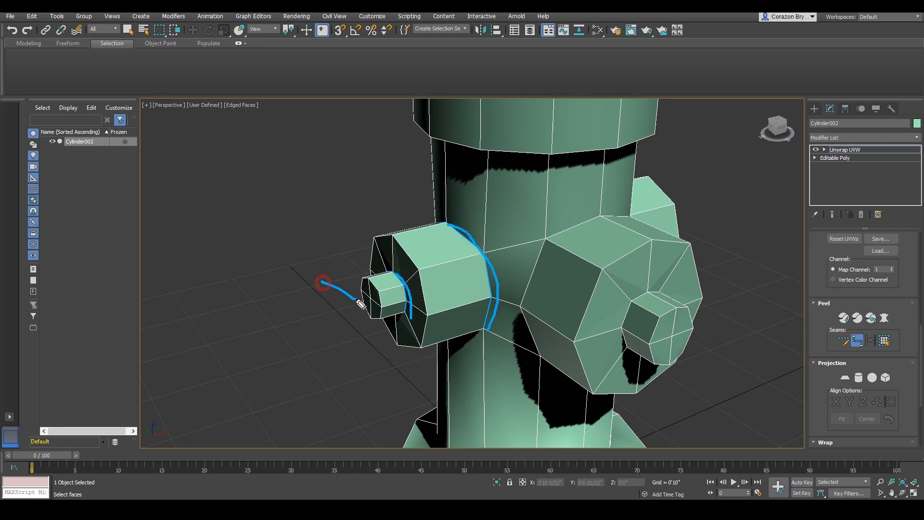
{"action": "left_click_drag", "start_coordinate": [369, 209], "coordinate": [398, 245]}
{"action": "key", "text": "Escape"}
{"action": "middle_click_drag", "start_coordinate": [462, 304], "coordinate": [674, 290], "text": "alt"}
{"action": "middle_click_drag", "start_coordinate": [674, 290], "coordinate": [495, 292]}
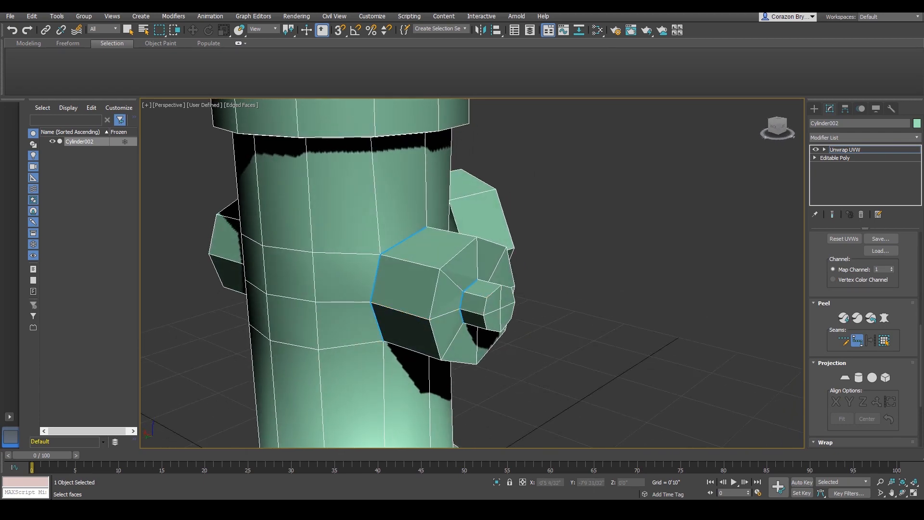
{"action": "mouse_move", "coordinate": [414, 243]}
{"action": "left_mouse_down"}
{"action": "mouse_move", "coordinate": [472, 270]}
{"action": "mouse_move", "coordinate": [486, 350]}
{"action": "mouse_move", "coordinate": [389, 318]}
{"action": "mouse_move", "coordinate": [448, 240]}
{"action": "mouse_move", "coordinate": [484, 236]}
{"action": "left_mouse_up"}
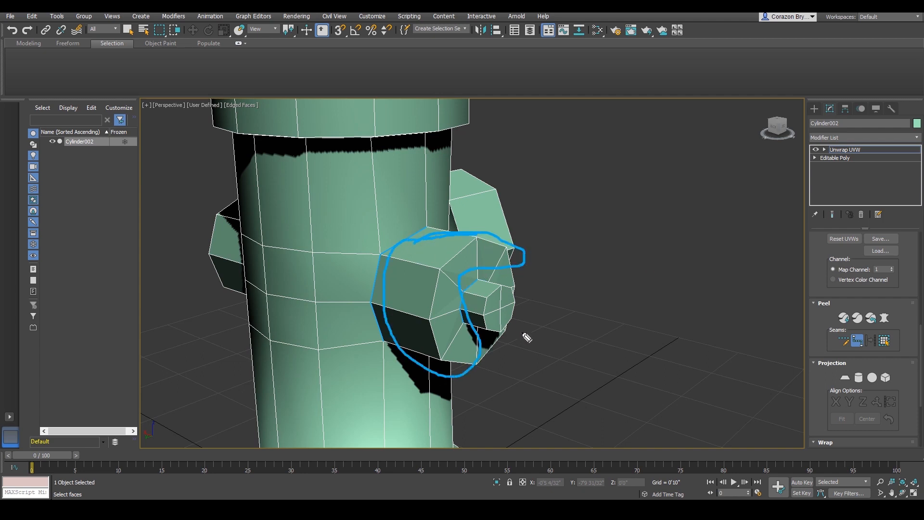
{"action": "mouse_move", "coordinate": [643, 244]}
{"action": "left_mouse_down"}
{"action": "mouse_move", "coordinate": [613, 245]}
{"action": "mouse_move", "coordinate": [593, 303]}
{"action": "left_mouse_up"}
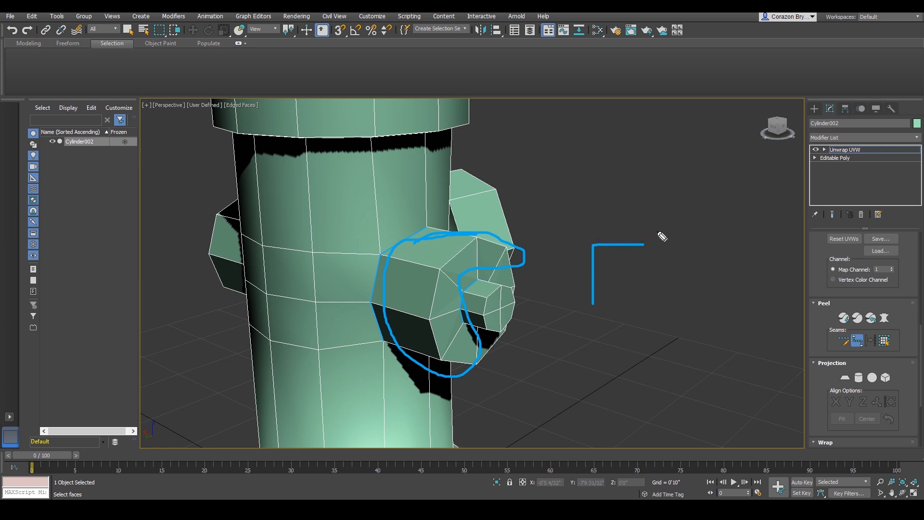
{"action": "mouse_move", "coordinate": [642, 247]}
{"action": "left_mouse_down"}
{"action": "mouse_move", "coordinate": [662, 245]}
{"action": "mouse_move", "coordinate": [691, 216]}
{"action": "mouse_move", "coordinate": [702, 252]}
{"action": "mouse_move", "coordinate": [712, 251]}
{"action": "mouse_move", "coordinate": [707, 319]}
{"action": "mouse_move", "coordinate": [595, 314]}
{"action": "mouse_move", "coordinate": [600, 292]}
{"action": "left_mouse_up"}
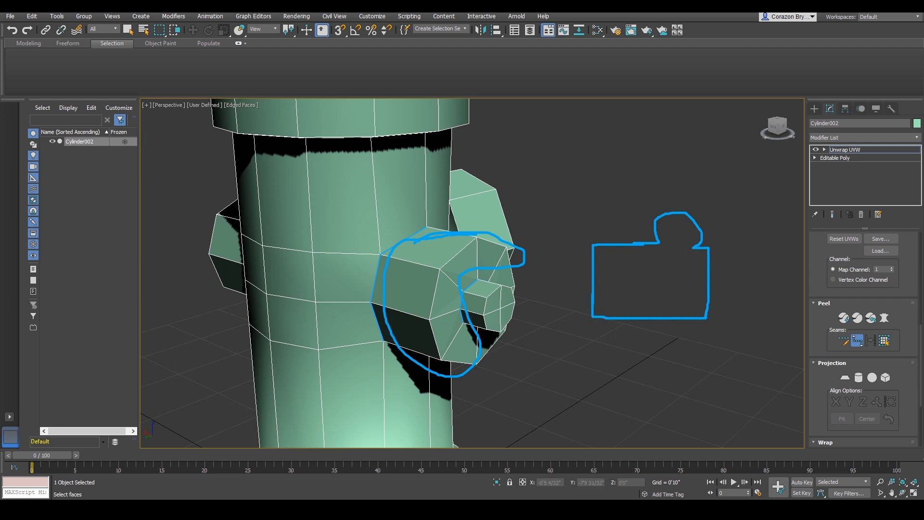
{"action": "key", "text": "Escape"}
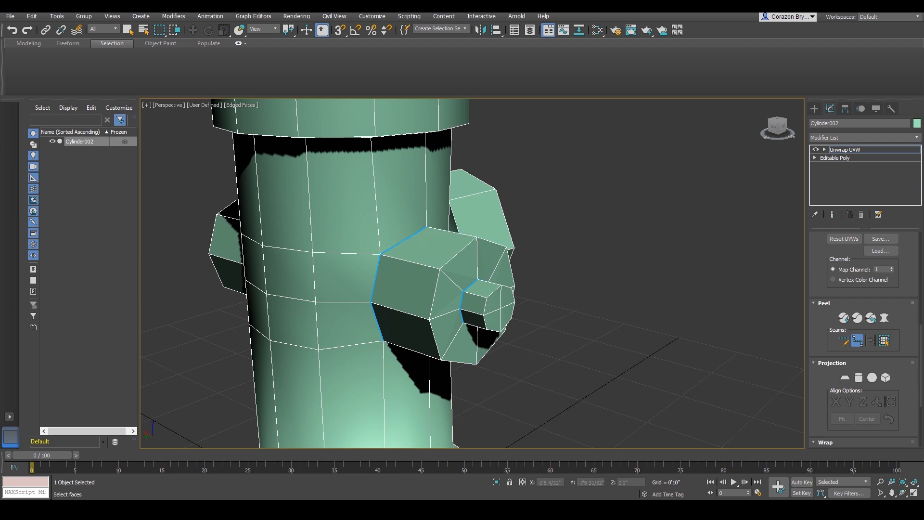
{"action": "left_click", "coordinate": [374, 302]}
{"action": "left_click", "coordinate": [465, 246]}
{"action": "mouse_move", "coordinate": [442, 360]}
{"action": "left_mouse_down"}
{"action": "mouse_move", "coordinate": [435, 356]}
{"action": "mouse_move", "coordinate": [470, 364]}
{"action": "left_mouse_up"}
{"action": "left_click_drag", "start_coordinate": [478, 363], "coordinate": [495, 350]}
{"action": "left_click_drag", "start_coordinate": [519, 287], "coordinate": [492, 239]}
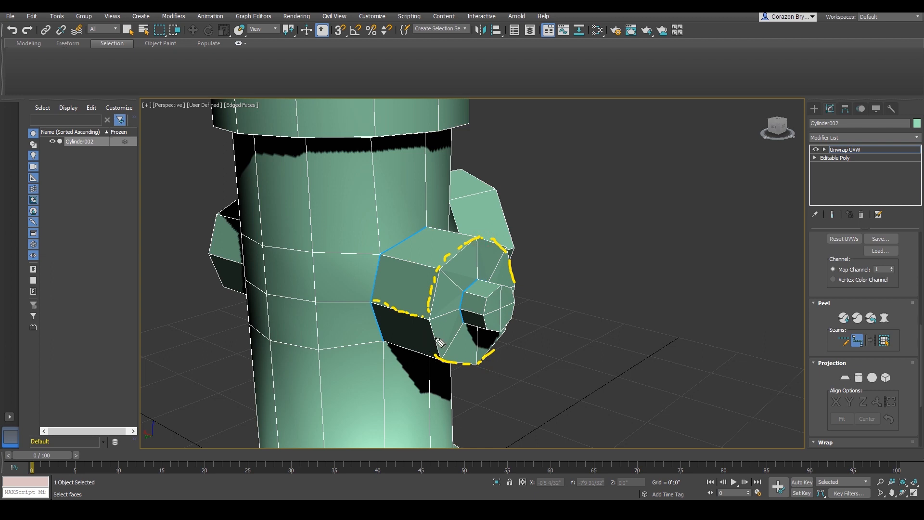
{"action": "left_click_drag", "start_coordinate": [629, 237], "coordinate": [582, 279]}
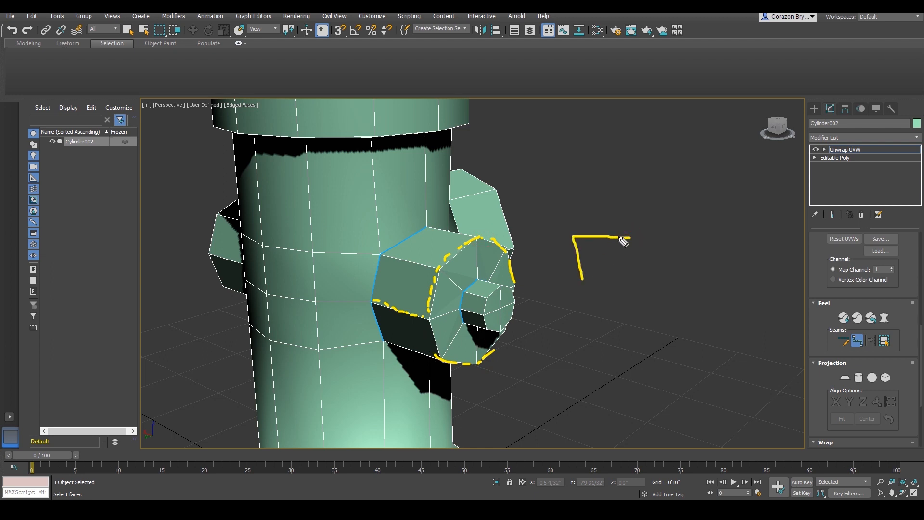
{"action": "mouse_move", "coordinate": [623, 237]}
{"action": "left_mouse_down"}
{"action": "mouse_move", "coordinate": [651, 236]}
{"action": "mouse_move", "coordinate": [679, 202]}
{"action": "mouse_move", "coordinate": [698, 300]}
{"action": "mouse_move", "coordinate": [591, 296]}
{"action": "left_mouse_up"}
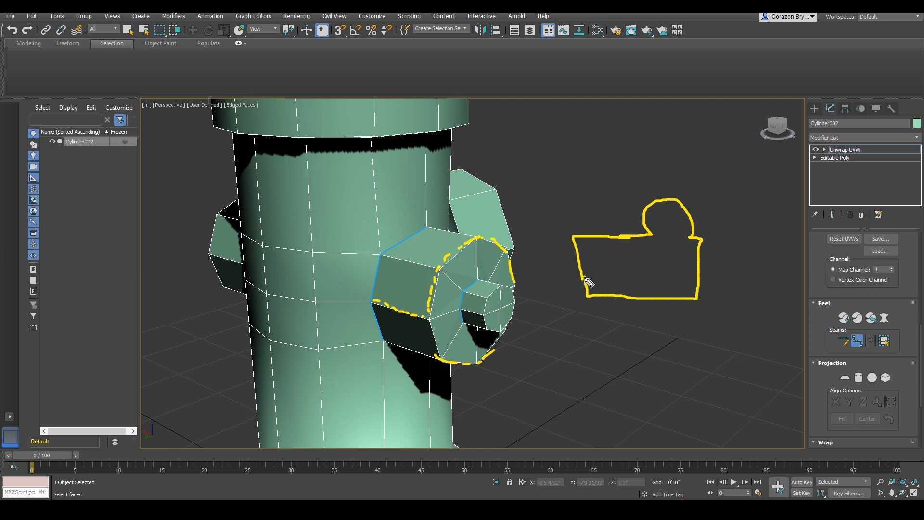
{"action": "mouse_move", "coordinate": [462, 263]}
{"action": "left_mouse_down"}
{"action": "mouse_move", "coordinate": [451, 319]}
{"action": "mouse_move", "coordinate": [464, 344]}
{"action": "mouse_move", "coordinate": [489, 263]}
{"action": "mouse_move", "coordinate": [481, 263]}
{"action": "left_mouse_up"}
{"action": "mouse_move", "coordinate": [657, 212]}
{"action": "left_mouse_down"}
{"action": "mouse_move", "coordinate": [691, 223]}
{"action": "mouse_move", "coordinate": [673, 226]}
{"action": "left_mouse_up"}
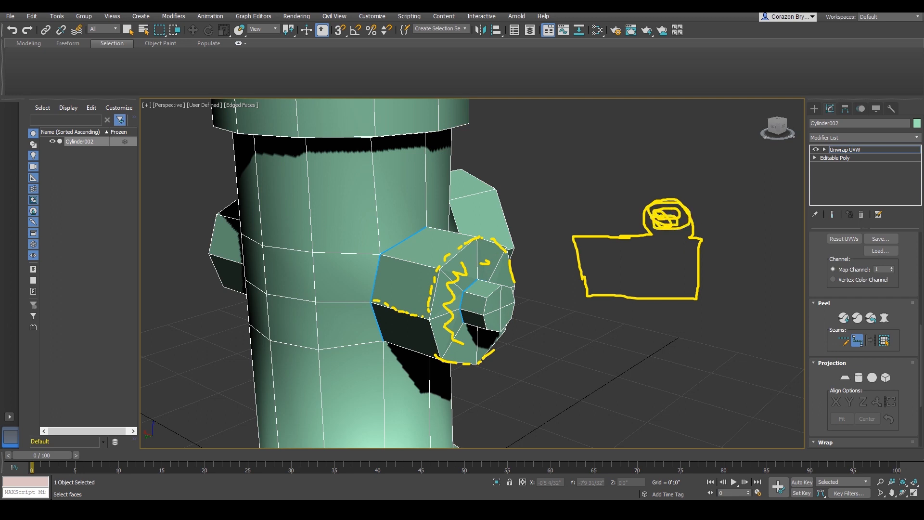
Extend the point-to-point seam along the side outlet's front lengthwise edge and around the rim of its end face
{"action": "key", "text": "Escape"}
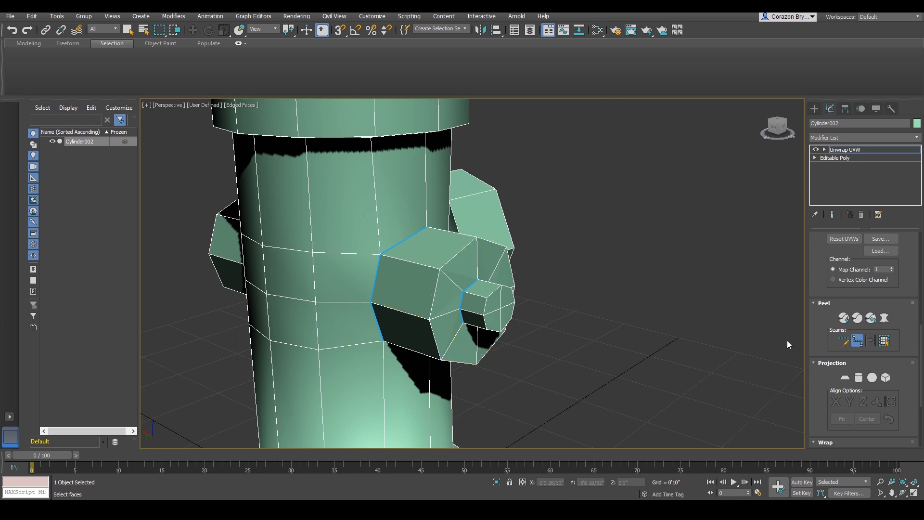
{"action": "left_click", "coordinate": [860, 346]}
{"action": "middle_click_drag", "start_coordinate": [406, 347], "coordinate": [426, 338], "text": "alt"}
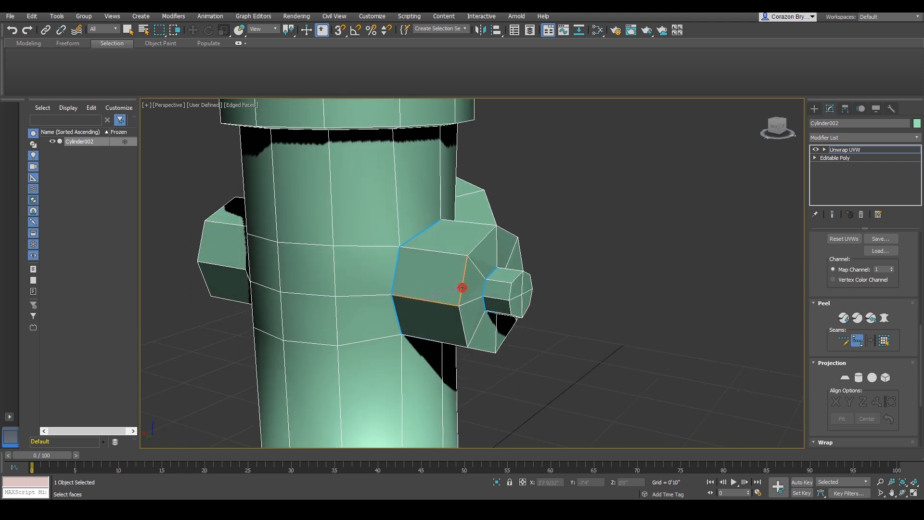
{"action": "middle_click_drag", "start_coordinate": [462, 287], "coordinate": [481, 327], "text": "alt"}
{"action": "left_click", "coordinate": [360, 254]}
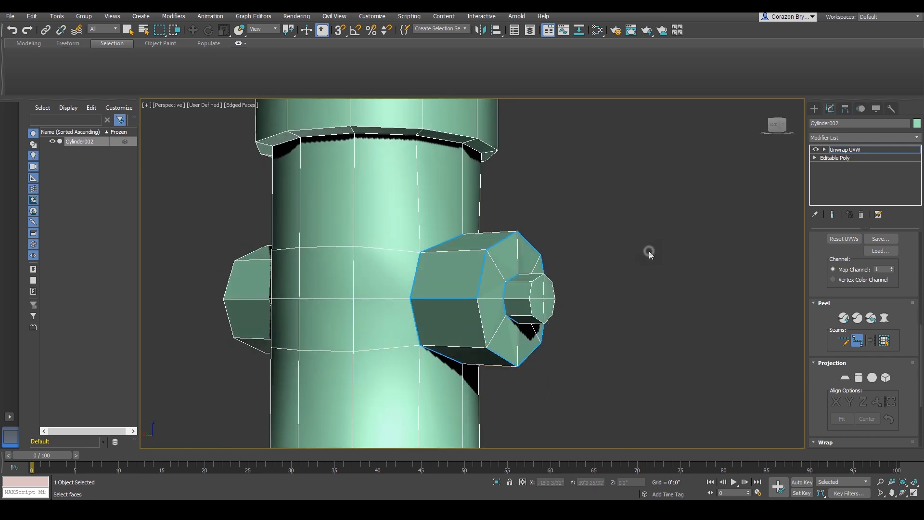
{"action": "middle_click_drag", "start_coordinate": [545, 347], "coordinate": [626, 333], "text": "alt"}
{"action": "scroll", "coordinate": [537, 345], "scroll_direction": "up", "scroll_amount": 3}
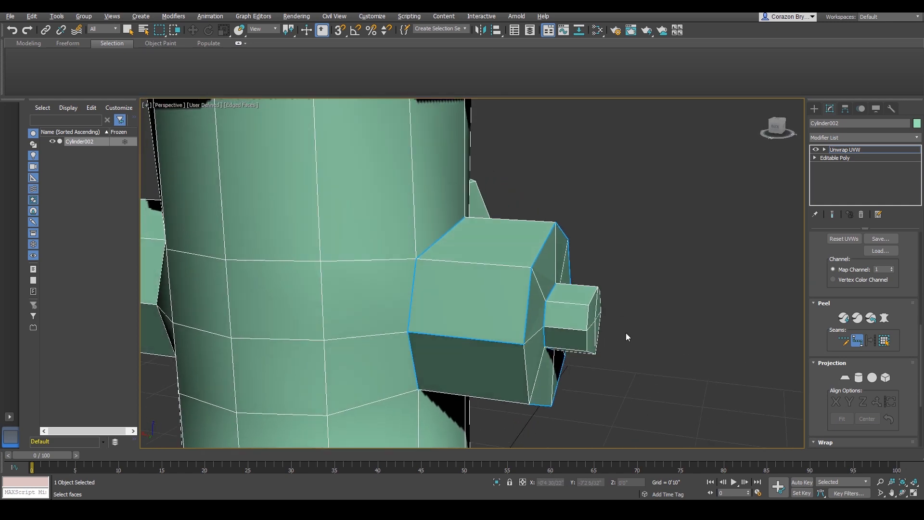
{"action": "mouse_move", "coordinate": [601, 276]}
{"action": "left_mouse_down"}
{"action": "mouse_move", "coordinate": [619, 355]}
{"action": "mouse_move", "coordinate": [556, 354]}
{"action": "mouse_move", "coordinate": [574, 284]}
{"action": "mouse_move", "coordinate": [617, 289]}
{"action": "left_mouse_up"}
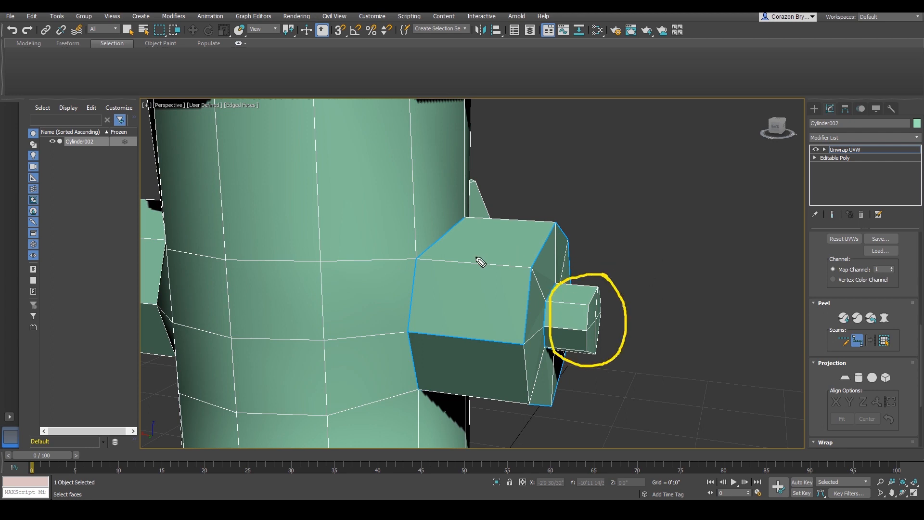
{"action": "mouse_move", "coordinate": [451, 224]}
{"action": "left_mouse_down"}
{"action": "mouse_move", "coordinate": [542, 211]}
{"action": "mouse_move", "coordinate": [558, 288]}
{"action": "mouse_move", "coordinate": [508, 422]}
{"action": "mouse_move", "coordinate": [420, 276]}
{"action": "mouse_move", "coordinate": [455, 215]}
{"action": "left_mouse_up"}
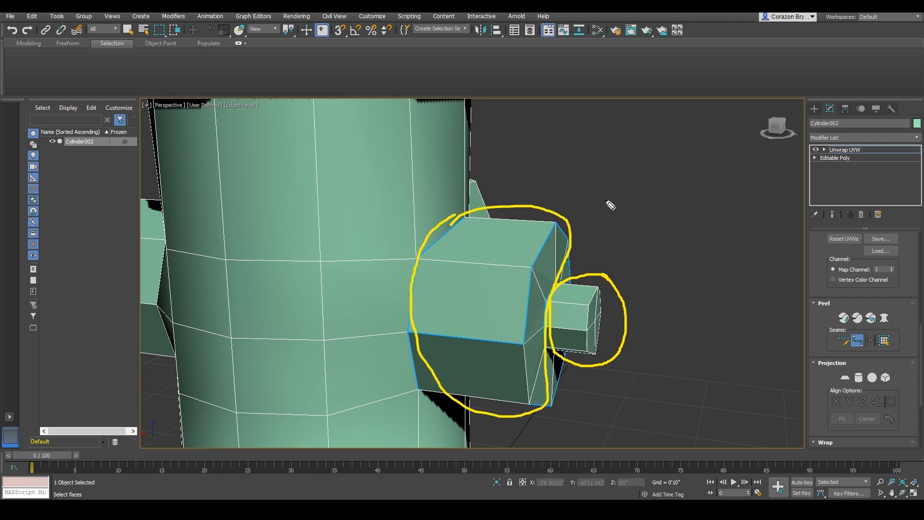
{"action": "mouse_move", "coordinate": [603, 210]}
{"action": "left_mouse_down"}
{"action": "mouse_move", "coordinate": [677, 210]}
{"action": "mouse_move", "coordinate": [695, 188]}
{"action": "mouse_move", "coordinate": [714, 258]}
{"action": "mouse_move", "coordinate": [611, 256]}
{"action": "mouse_move", "coordinate": [592, 219]}
{"action": "mouse_move", "coordinate": [607, 213]}
{"action": "left_mouse_up"}
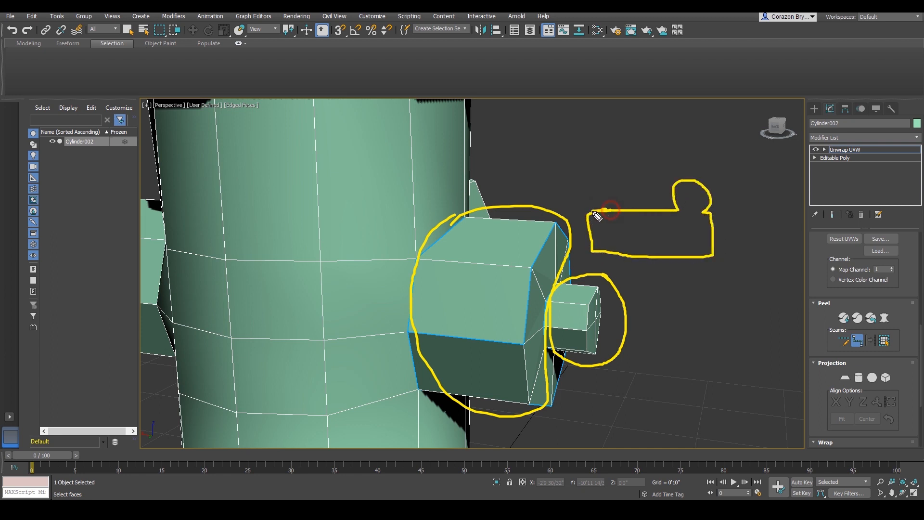
{"action": "mouse_move", "coordinate": [499, 246]}
{"action": "left_mouse_down"}
{"action": "mouse_move", "coordinate": [501, 256]}
{"action": "mouse_move", "coordinate": [507, 246]}
{"action": "left_mouse_up"}
{"action": "mouse_move", "coordinate": [594, 128]}
{"action": "left_mouse_down"}
{"action": "mouse_move", "coordinate": [640, 128]}
{"action": "mouse_move", "coordinate": [649, 117]}
{"action": "mouse_move", "coordinate": [673, 124]}
{"action": "left_mouse_up"}
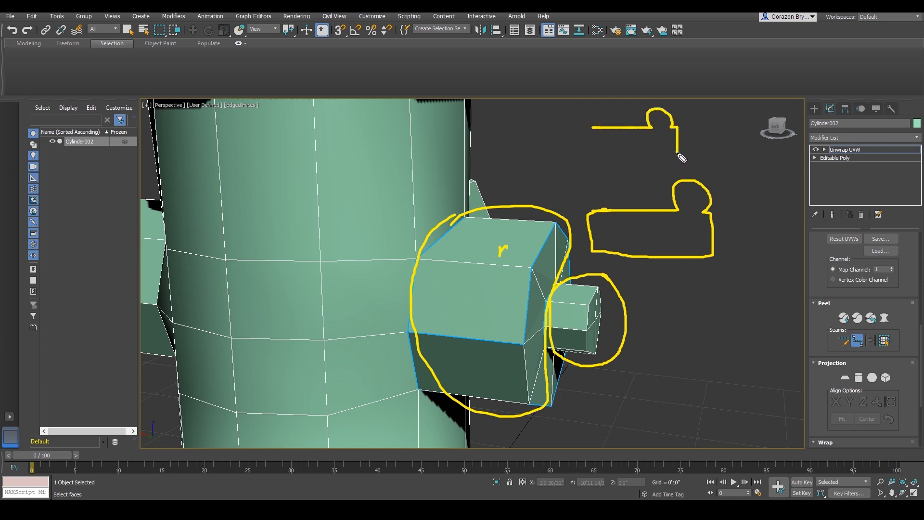
{"action": "left_click_drag", "start_coordinate": [678, 154], "coordinate": [616, 154]}
{"action": "left_click_drag", "start_coordinate": [584, 313], "coordinate": [584, 325]}
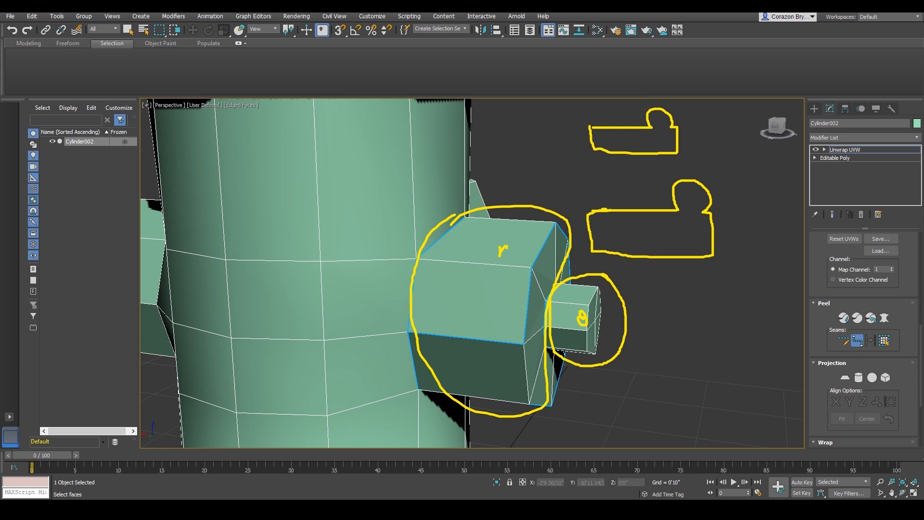
{"action": "key", "text": "Escape"}
Mark a point-to-point seam along one lengthwise edge of the small bolt and around its end face, checking it in wireframe
{"action": "middle_click_drag", "start_coordinate": [691, 349], "coordinate": [616, 353], "text": "alt"}
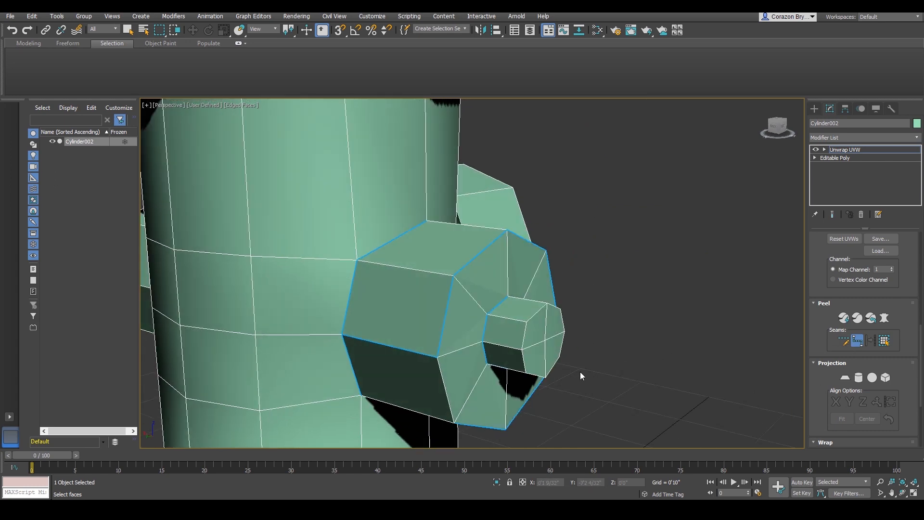
{"action": "scroll", "coordinate": [521, 371], "scroll_direction": "up", "scroll_amount": 3}
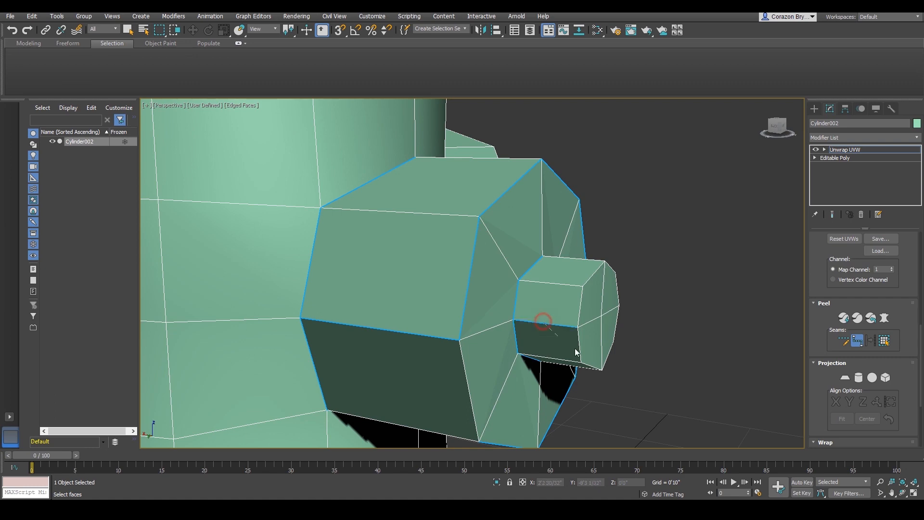
{"action": "middle_click_drag", "start_coordinate": [575, 349], "coordinate": [551, 343], "text": "alt"}
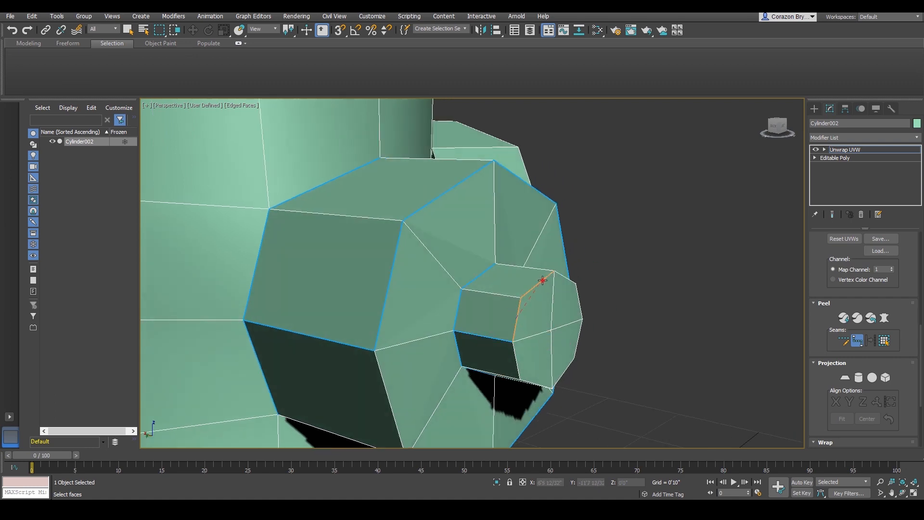
{"action": "middle_click_drag", "start_coordinate": [543, 280], "coordinate": [425, 264], "text": "alt"}
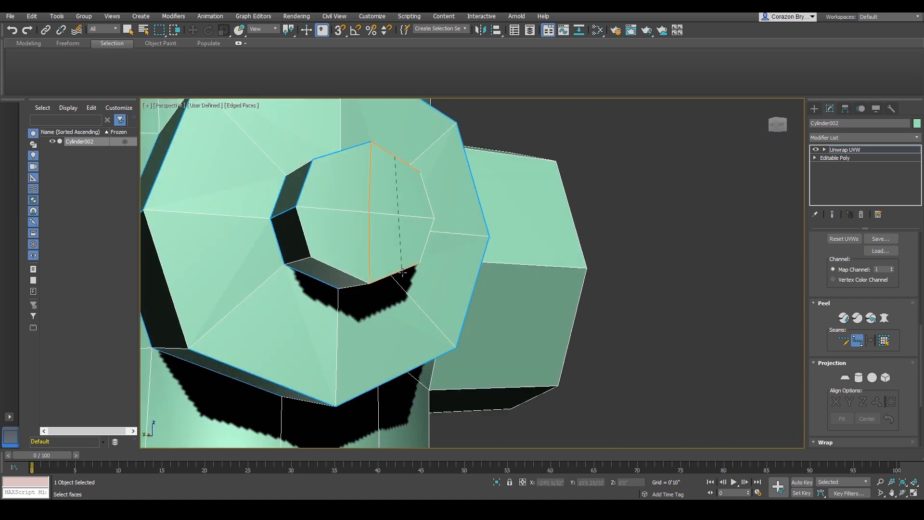
{"action": "left_click", "coordinate": [424, 248]}
{"action": "left_click", "coordinate": [390, 276]}
{"action": "left_click", "coordinate": [341, 270]}
{"action": "middle_click_drag", "start_coordinate": [352, 279], "coordinate": [544, 287], "text": "alt"}
{"action": "left_click", "coordinate": [545, 288]}
{"action": "scroll", "coordinate": [521, 258], "scroll_direction": "down", "scroll_amount": 5}
{"action": "mouse_move", "coordinate": [522, 258]}
{"action": "middle_mouse_down", "text": "alt"}
{"action": "mouse_move", "coordinate": [483, 281]}
{"action": "mouse_move", "coordinate": [385, 299]}
{"action": "mouse_move", "coordinate": [427, 320]}
{"action": "mouse_move", "coordinate": [403, 294]}
{"action": "mouse_move", "coordinate": [396, 313]}
{"action": "mouse_move", "coordinate": [431, 322]}
{"action": "mouse_move", "coordinate": [437, 309]}
{"action": "mouse_move", "coordinate": [383, 299]}
{"action": "mouse_move", "coordinate": [362, 319]}
{"action": "mouse_move", "coordinate": [373, 332]}
{"action": "mouse_move", "coordinate": [404, 331]}
{"action": "mouse_move", "coordinate": [458, 301]}
{"action": "mouse_move", "coordinate": [461, 287]}
{"action": "mouse_move", "coordinate": [444, 310]}
{"action": "mouse_move", "coordinate": [503, 313]}
{"action": "mouse_move", "coordinate": [533, 283]}
{"action": "middle_mouse_up", "text": "alt"}
{"action": "key", "text": "F3"}
{"action": "key", "text": "F3"}
Leave seam marking, pick a side face of the outlet in Polygon mode and expand the selection to the seams
{"action": "right_click", "coordinate": [516, 196]}
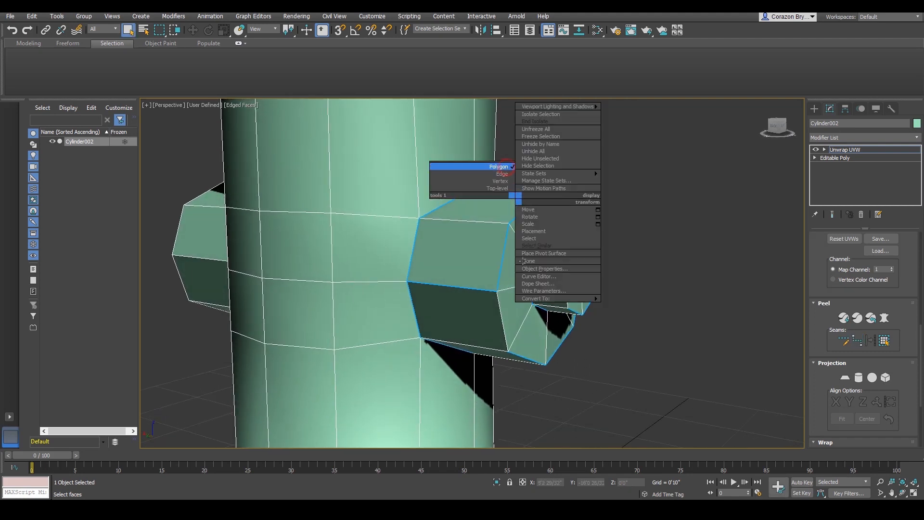
{"action": "left_click", "coordinate": [505, 170]}
{"action": "left_click", "coordinate": [465, 252]}
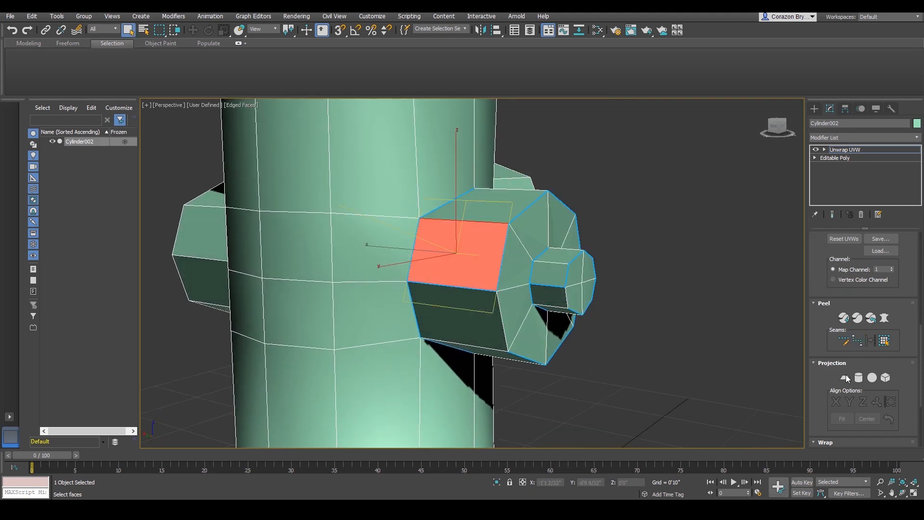
{"action": "middle_click_drag", "start_coordinate": [528, 259], "coordinate": [551, 212], "text": "alt"}
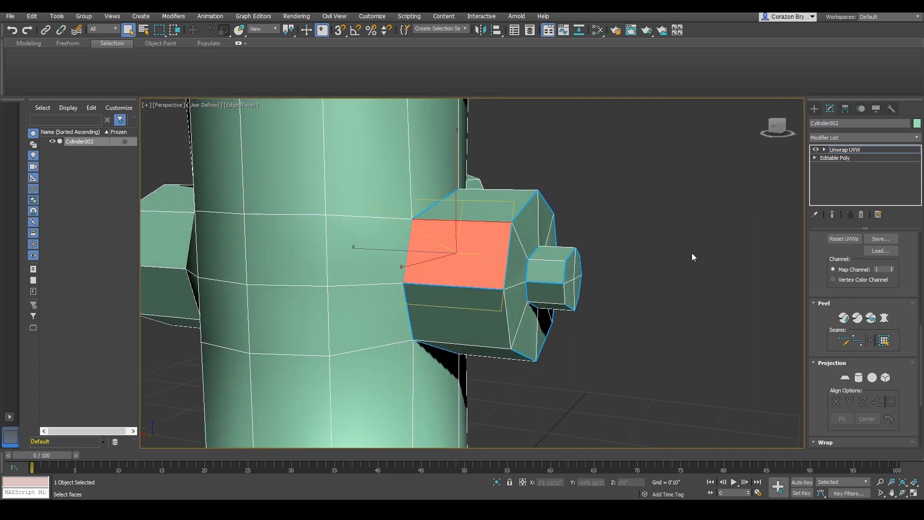
{"action": "left_click", "coordinate": [885, 341]}
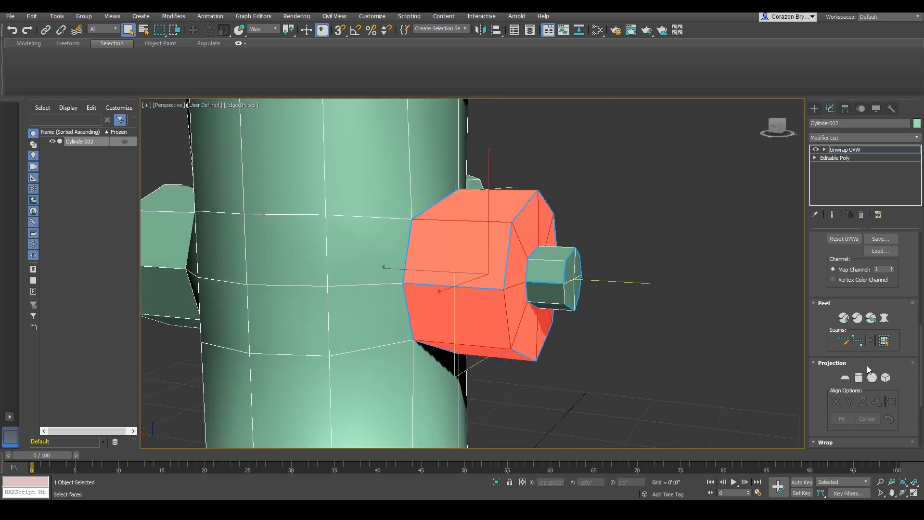
Open the UV editor and unfold the selected outlet faces with Reset Peel
{"action": "scroll", "coordinate": [886, 404], "scroll_direction": "up", "scroll_amount": 5}
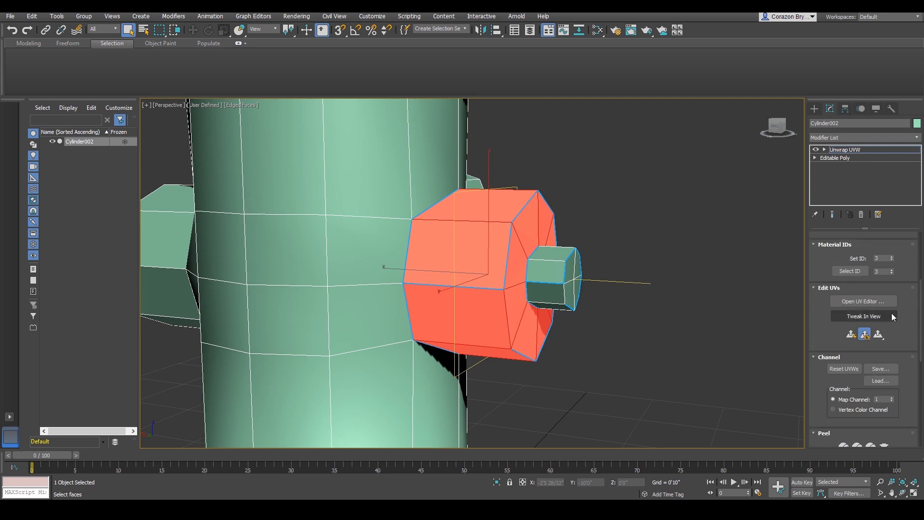
{"action": "left_click", "coordinate": [862, 302]}
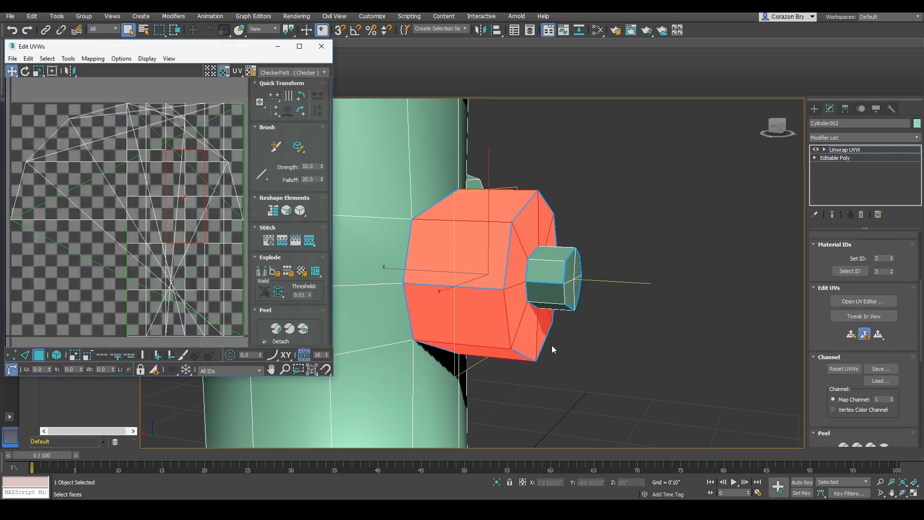
{"action": "scroll", "coordinate": [181, 232], "scroll_direction": "up", "scroll_amount": 3}
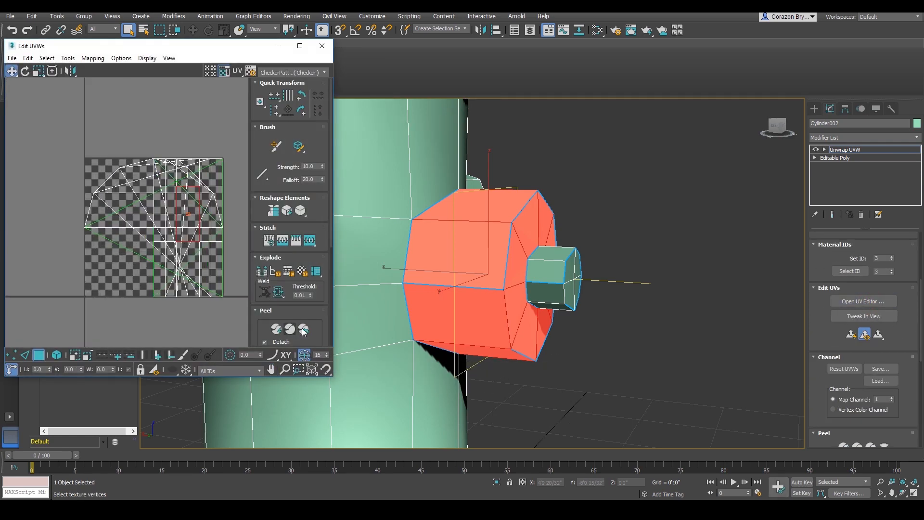
{"action": "scroll", "coordinate": [271, 249], "scroll_direction": "down", "scroll_amount": 3}
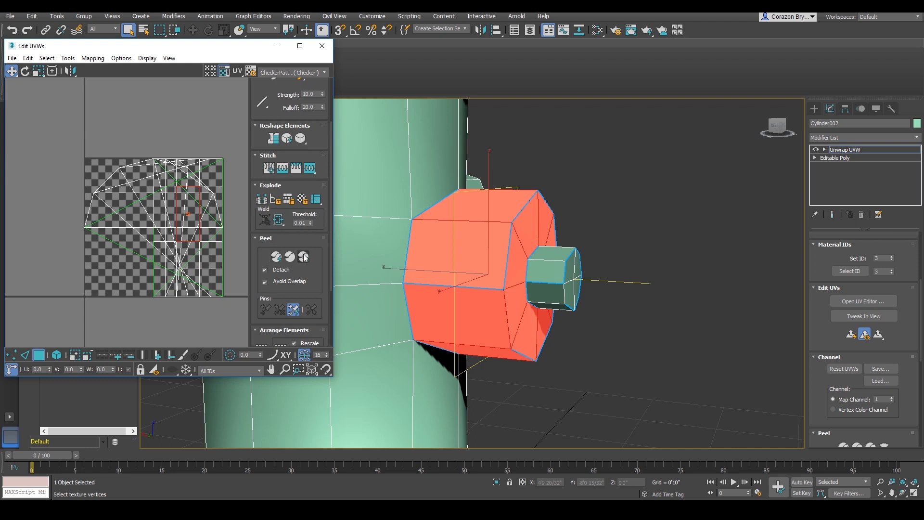
{"action": "left_click", "coordinate": [304, 257]}
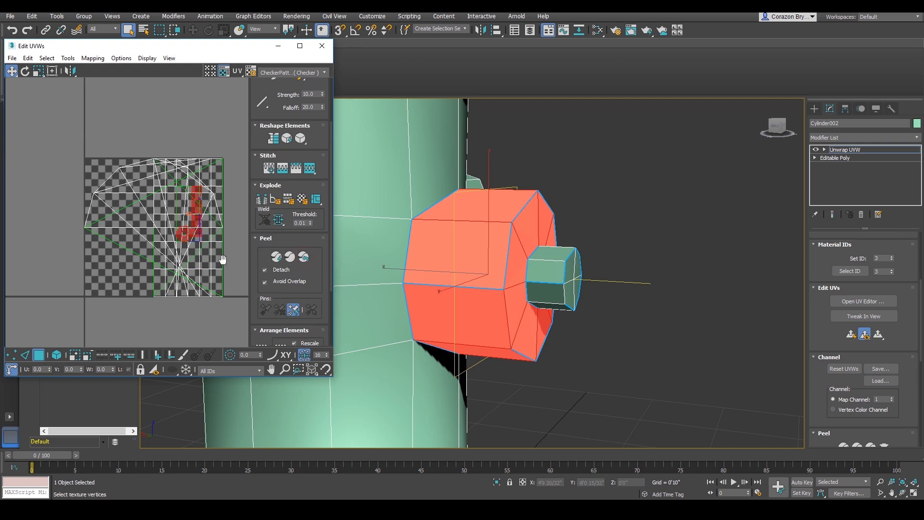
Move the peeled outlet shell out of the checkered UV tile into the empty area to its upper left
{"action": "middle_click_drag", "start_coordinate": [172, 243], "coordinate": [184, 248]}
{"action": "scroll", "coordinate": [183, 248], "scroll_direction": "down", "scroll_amount": 2}
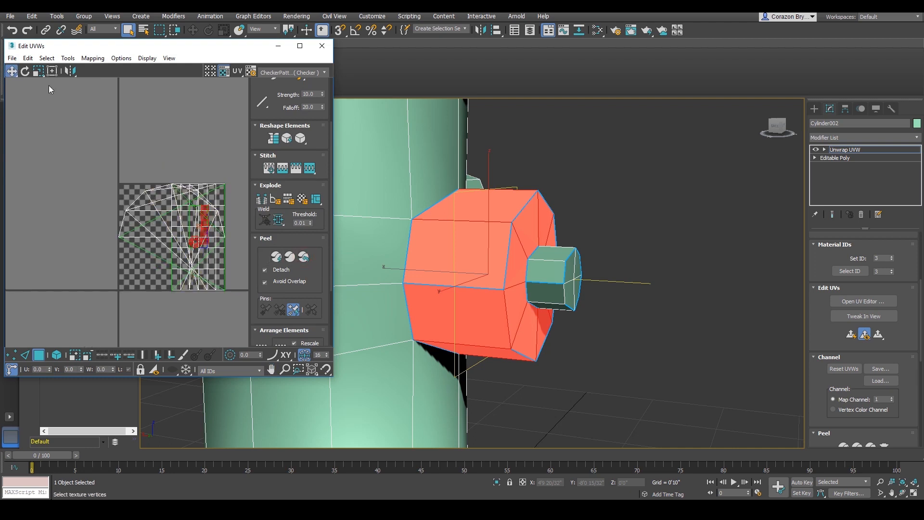
{"action": "left_click", "coordinate": [12, 70]}
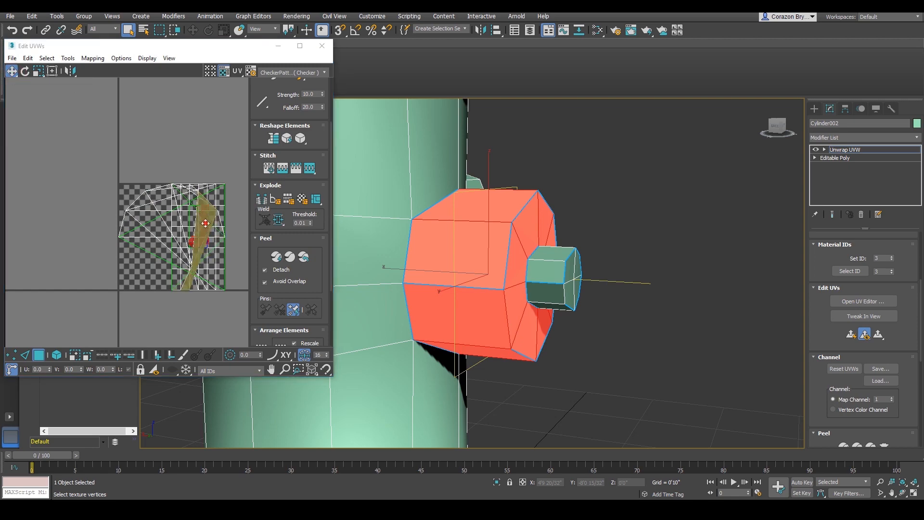
{"action": "left_click_drag", "start_coordinate": [207, 243], "coordinate": [67, 191]}
{"action": "middle_click_drag", "start_coordinate": [67, 191], "coordinate": [115, 202]}
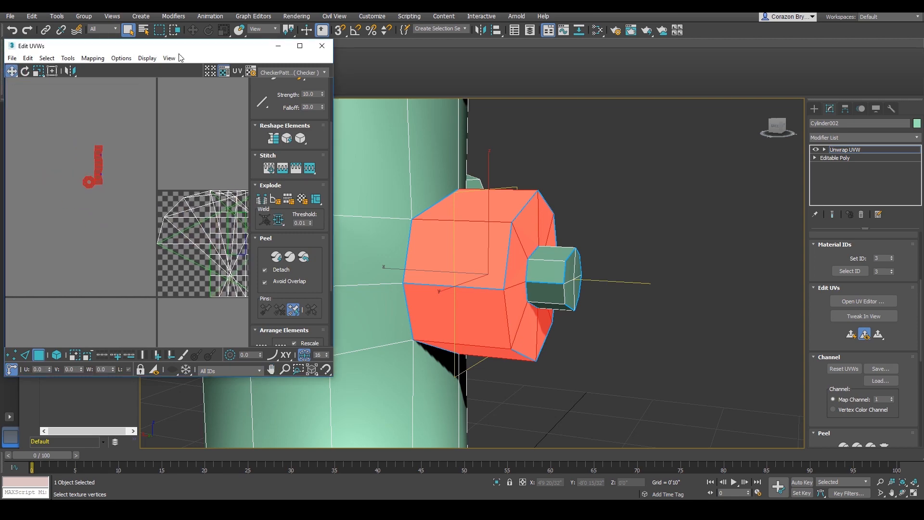
Turn on angle snap and rotate the outlet's UV shell by -90 degrees so its strip lies horizontally
{"action": "left_click_drag", "start_coordinate": [143, 46], "coordinate": [369, 85]}
{"action": "left_click", "coordinate": [356, 31]}
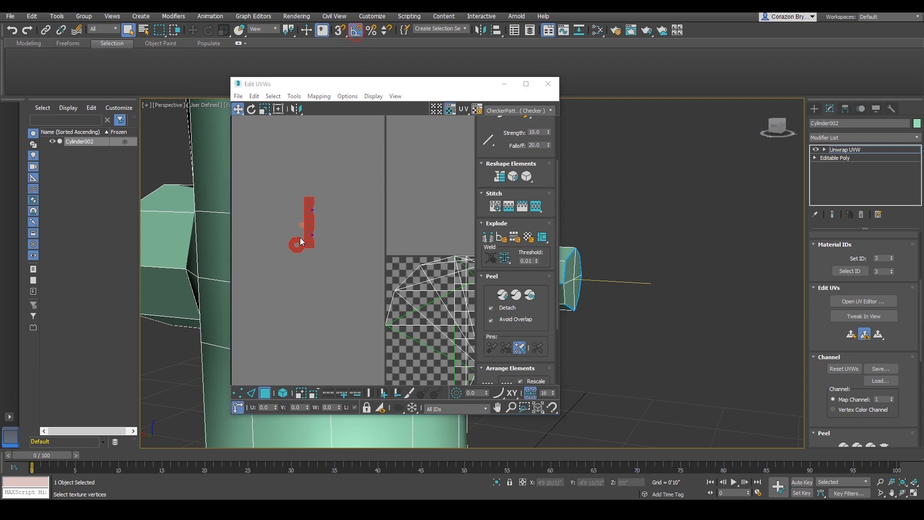
{"action": "left_click", "coordinate": [309, 216]}
{"action": "key", "text": "e"}
{"action": "left_click_drag", "start_coordinate": [323, 228], "coordinate": [341, 258]}
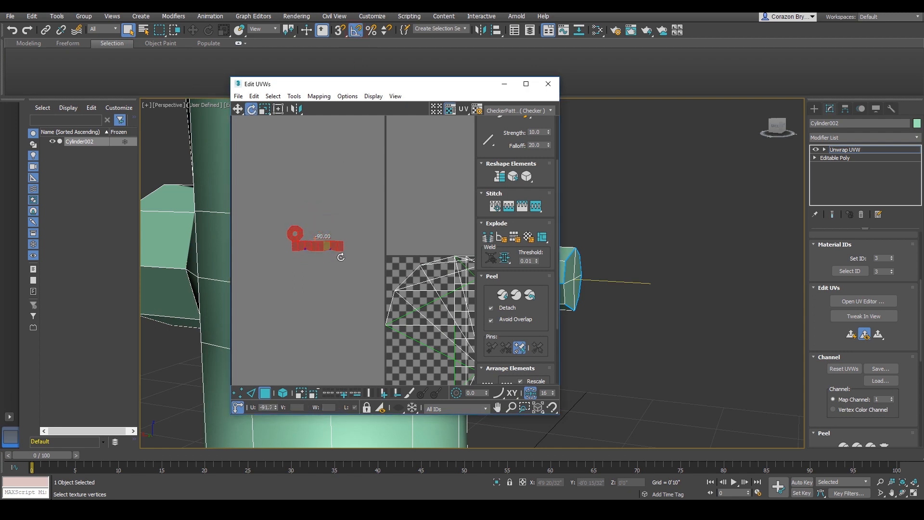
{"action": "left_click", "coordinate": [354, 30]}
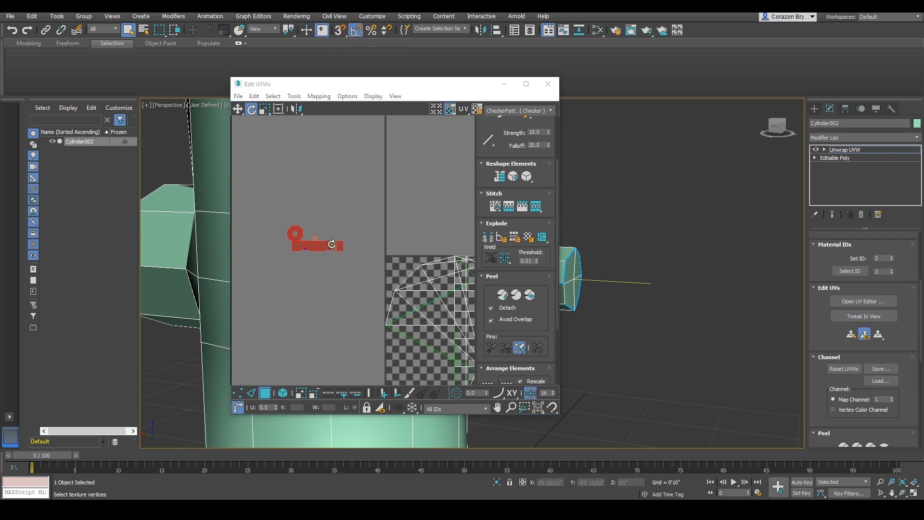
{"action": "middle_click_drag", "start_coordinate": [357, 266], "coordinate": [331, 266]}
{"action": "scroll", "coordinate": [331, 266], "scroll_direction": "down", "scroll_amount": 2}
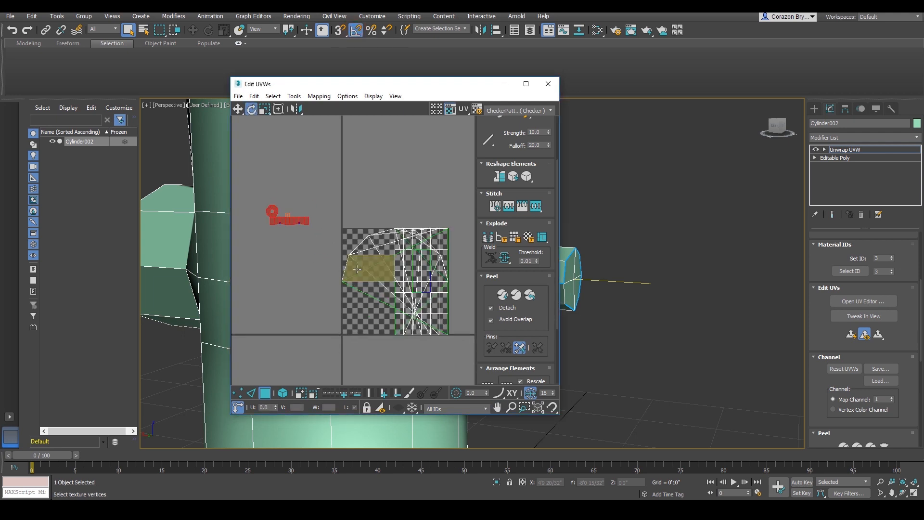
{"action": "middle_click_drag", "start_coordinate": [389, 267], "coordinate": [358, 242]}
Select the outlet's small bolt by expanding one of its faces to the seams, and unfold it with Reset Peel
{"action": "left_click_drag", "start_coordinate": [435, 90], "coordinate": [319, 79]}
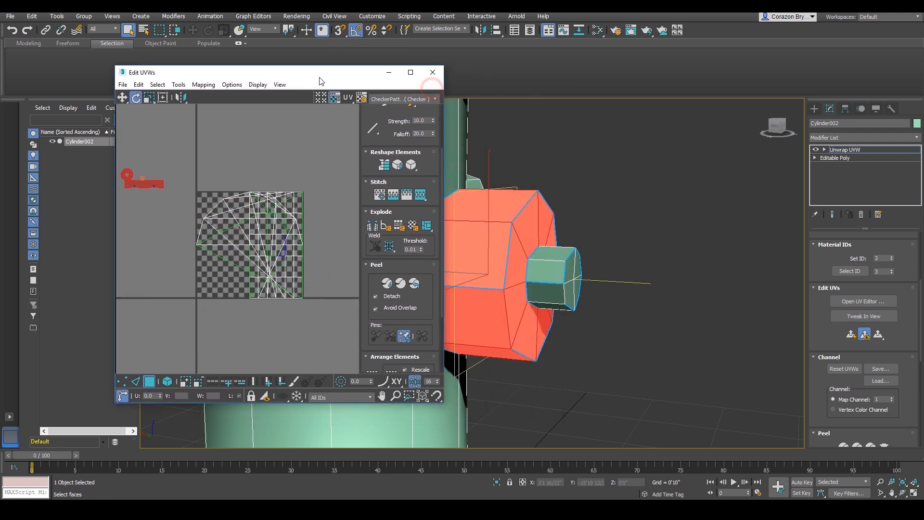
{"action": "left_click", "coordinate": [561, 274]}
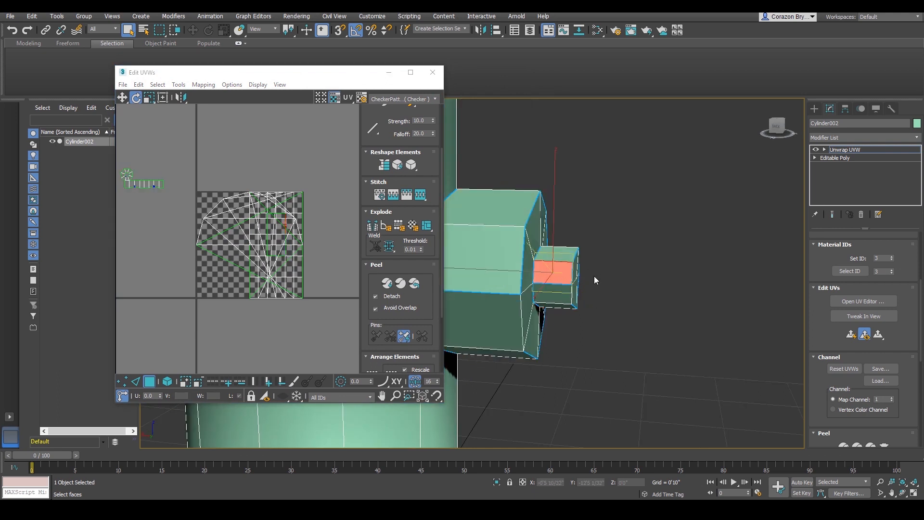
{"action": "middle_click_drag", "start_coordinate": [595, 280], "coordinate": [745, 331], "text": "alt"}
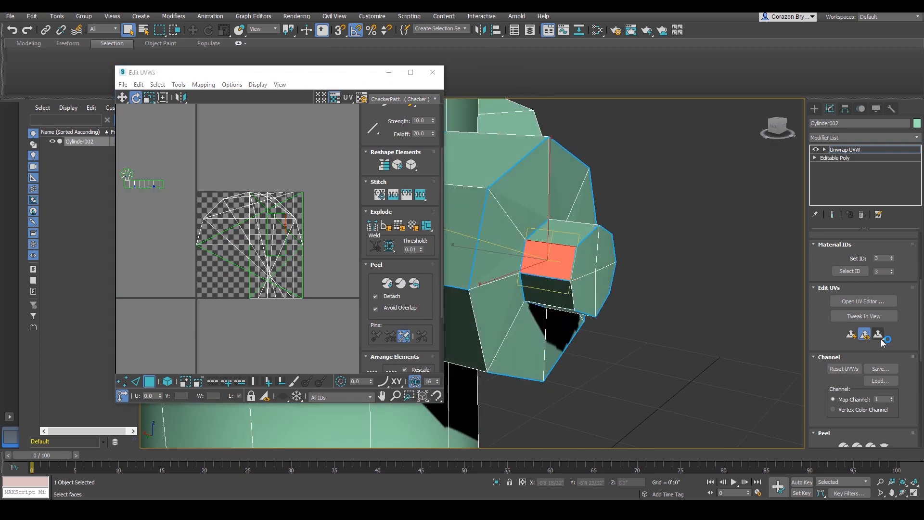
{"action": "scroll", "coordinate": [885, 376], "scroll_direction": "down", "scroll_amount": 3}
{"action": "left_click", "coordinate": [884, 428]}
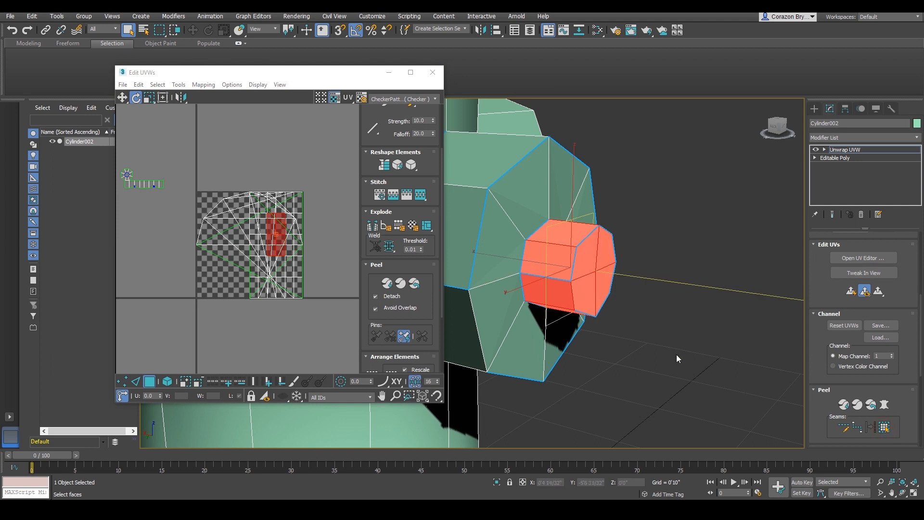
{"action": "mouse_move", "coordinate": [676, 355]}
{"action": "middle_mouse_down", "text": "alt"}
{"action": "mouse_move", "coordinate": [671, 344]}
{"action": "mouse_move", "coordinate": [686, 359]}
{"action": "middle_mouse_up", "text": "alt"}
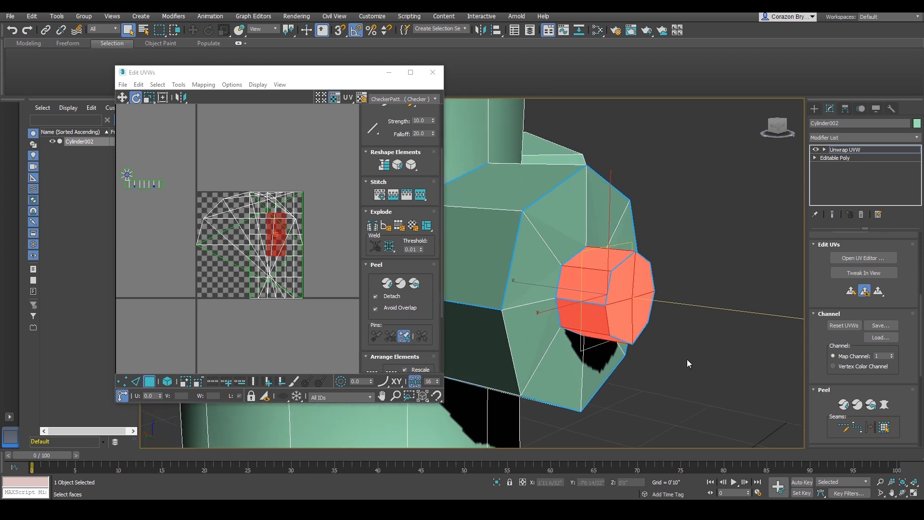
{"action": "left_click", "coordinate": [414, 283]}
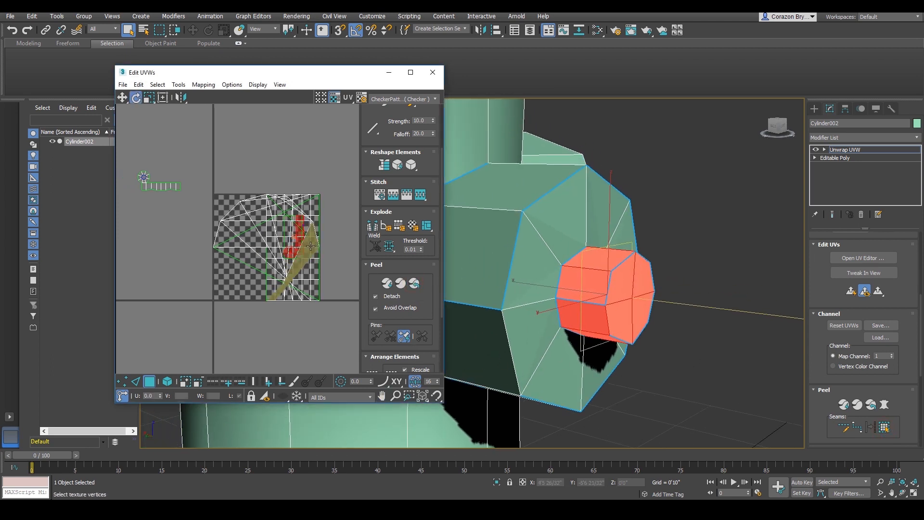
Move the bolt's peeled UV shell out of the checkered tile, rotate it so its strip lies horizontally, and place it below the outlet's shell
{"action": "left_click_drag", "start_coordinate": [300, 235], "coordinate": [169, 220]}
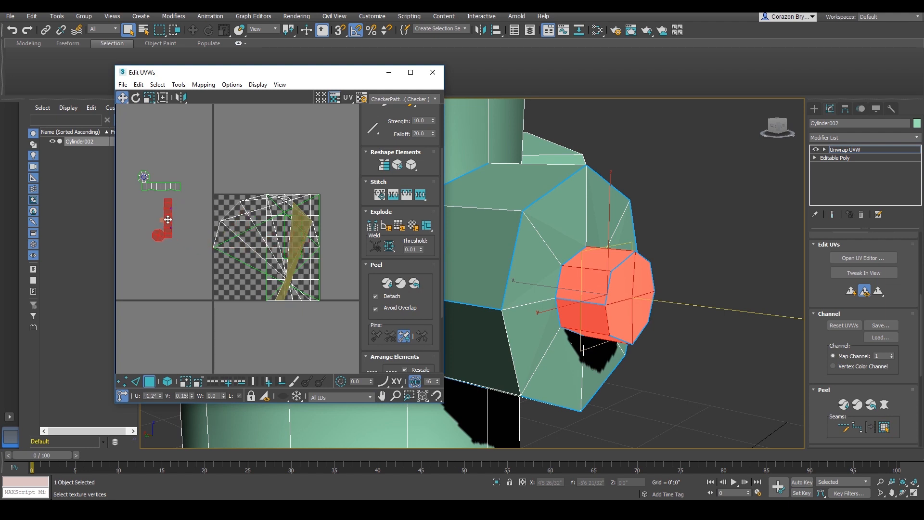
{"action": "middle_click_drag", "start_coordinate": [213, 213], "coordinate": [264, 220]}
{"action": "key", "text": "e"}
{"action": "left_click_drag", "start_coordinate": [217, 213], "coordinate": [227, 234]}
{"action": "middle_click_drag", "start_coordinate": [227, 267], "coordinate": [215, 307]}
{"action": "left_click", "coordinate": [216, 246]}
{"action": "scroll", "coordinate": [216, 244], "scroll_direction": "up", "scroll_amount": 2}
{"action": "left_click_drag", "start_coordinate": [144, 171], "coordinate": [243, 274]}
{"action": "left_click", "coordinate": [252, 243]}
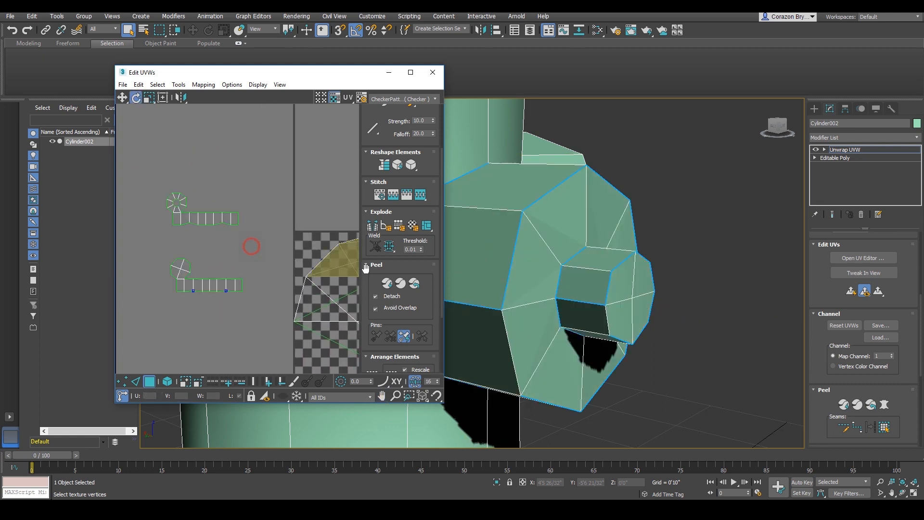
Examine the two unfolded shells and the neighbouring outlet with its bolt on the hydrant body
{"action": "left_click_drag", "start_coordinate": [140, 249], "coordinate": [242, 331]}
{"action": "left_click_drag", "start_coordinate": [144, 155], "coordinate": [250, 244]}
{"action": "scroll", "coordinate": [670, 255], "scroll_direction": "down", "scroll_amount": 5}
{"action": "middle_click_drag", "start_coordinate": [671, 256], "coordinate": [664, 289], "text": "alt"}
{"action": "scroll", "coordinate": [621, 279], "scroll_direction": "up", "scroll_amount": 2}
{"action": "left_click", "coordinate": [695, 227]}
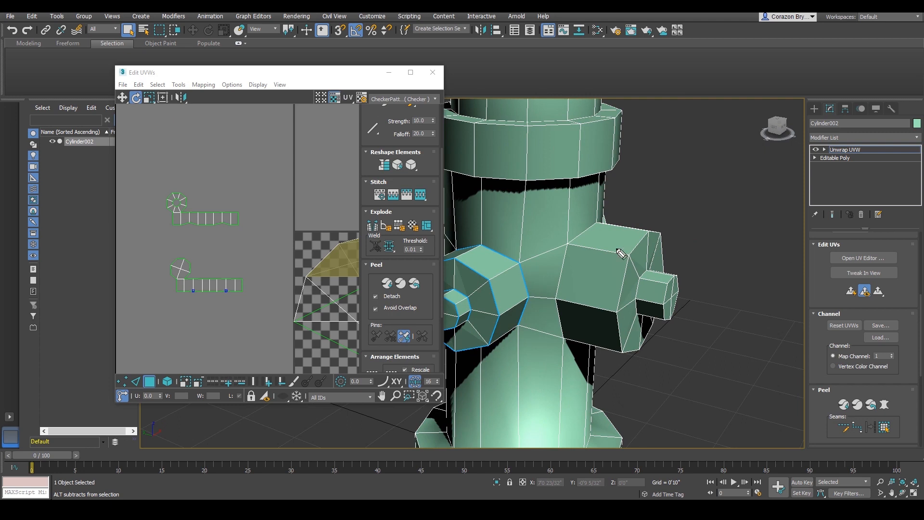
{"action": "mouse_move", "coordinate": [664, 216]}
{"action": "left_mouse_down"}
{"action": "mouse_move", "coordinate": [631, 368]}
{"action": "mouse_move", "coordinate": [568, 290]}
{"action": "mouse_move", "coordinate": [609, 221]}
{"action": "mouse_move", "coordinate": [672, 220]}
{"action": "left_mouse_up"}
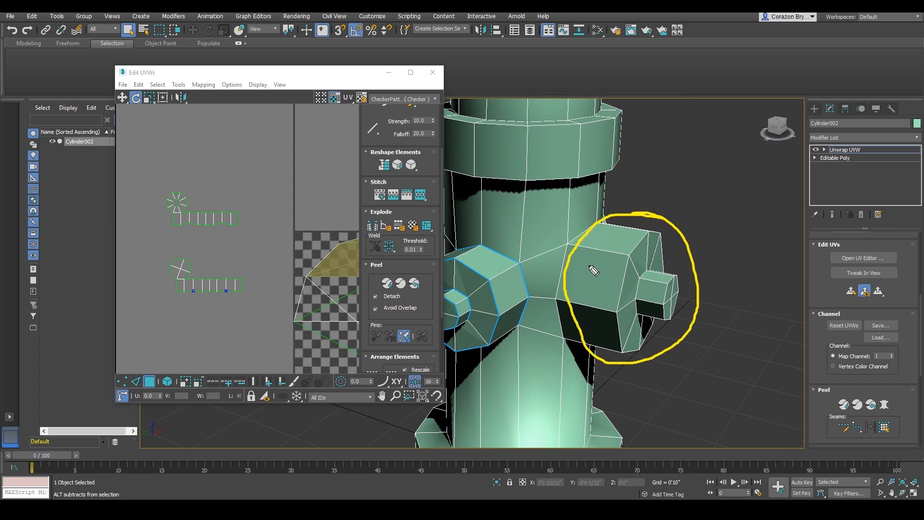
{"action": "mouse_move", "coordinate": [588, 233]}
{"action": "left_mouse_down"}
{"action": "mouse_move", "coordinate": [648, 231]}
{"action": "mouse_move", "coordinate": [630, 337]}
{"action": "mouse_move", "coordinate": [558, 320]}
{"action": "left_mouse_up"}
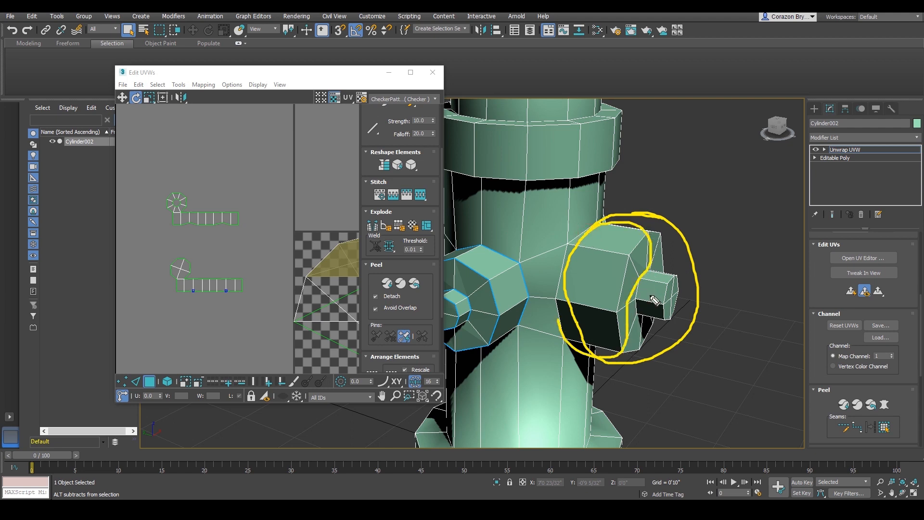
{"action": "mouse_move", "coordinate": [671, 270]}
{"action": "left_mouse_down"}
{"action": "mouse_move", "coordinate": [645, 328]}
{"action": "mouse_move", "coordinate": [665, 262]}
{"action": "left_mouse_up"}
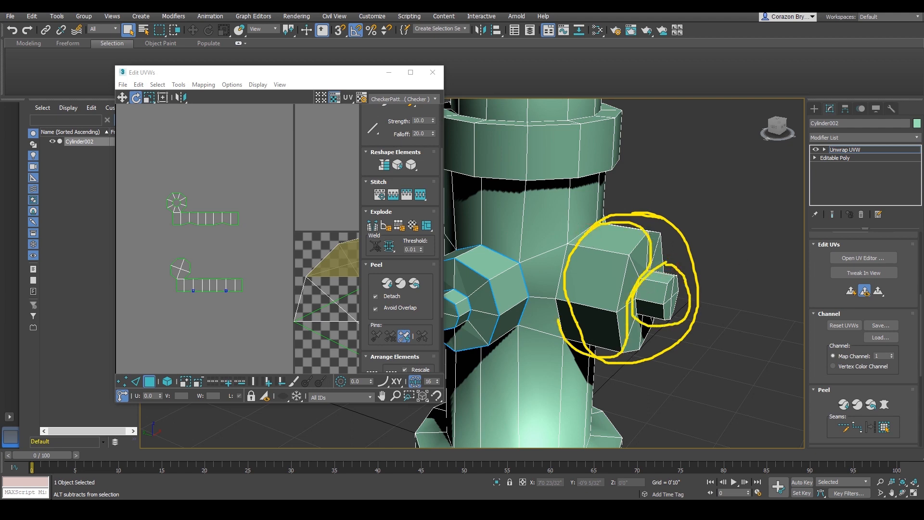
{"action": "key", "text": "Escape"}
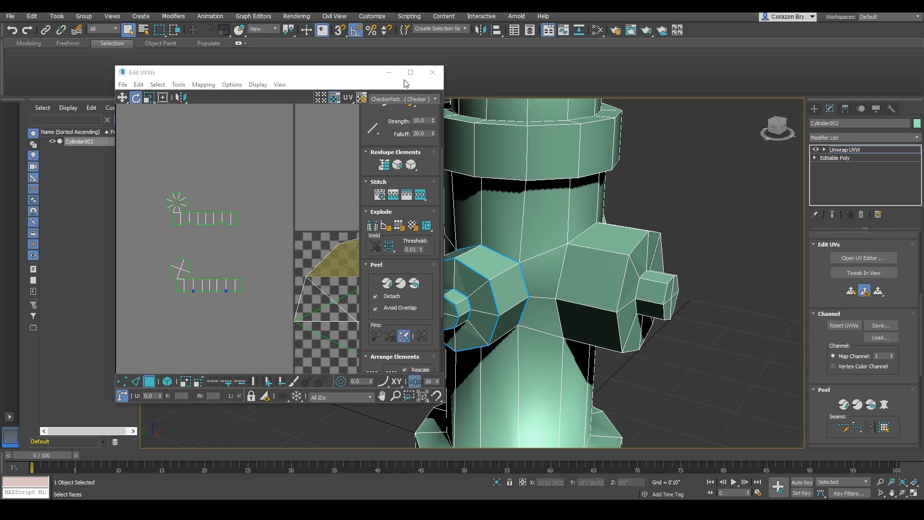
Minimize the UV editor and mark a point-to-point seam around the base of the neighbouring outlet, where it meets the hydrant body
{"action": "left_click", "coordinate": [389, 72]}
{"action": "mouse_move", "coordinate": [612, 247]}
{"action": "middle_mouse_down", "text": "alt"}
{"action": "mouse_move", "coordinate": [604, 239]}
{"action": "mouse_move", "coordinate": [462, 243]}
{"action": "middle_mouse_up", "text": "alt"}
{"action": "left_click", "coordinate": [860, 427]}
{"action": "scroll", "coordinate": [479, 279], "scroll_direction": "up", "scroll_amount": 3}
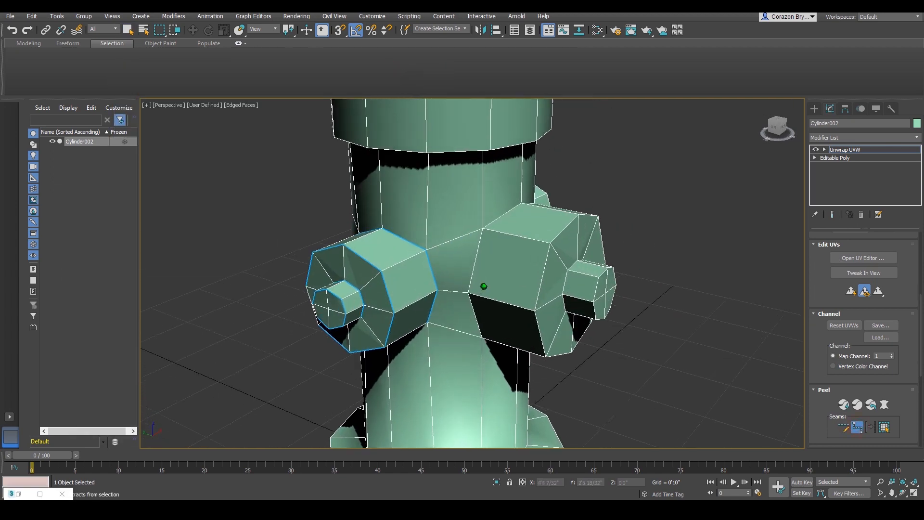
{"action": "left_click", "coordinate": [473, 262]}
{"action": "middle_click_drag", "start_coordinate": [473, 262], "coordinate": [499, 270], "text": "alt"}
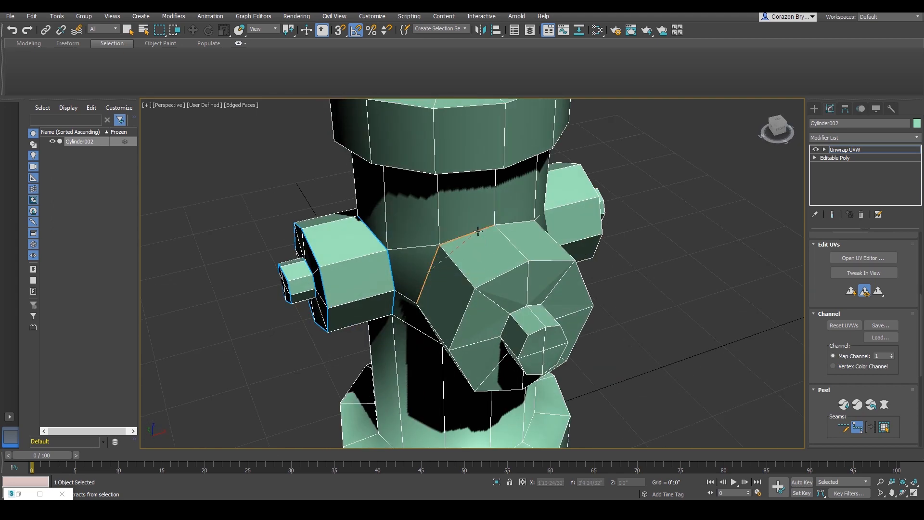
{"action": "middle_click_drag", "start_coordinate": [478, 231], "coordinate": [428, 230], "text": "alt"}
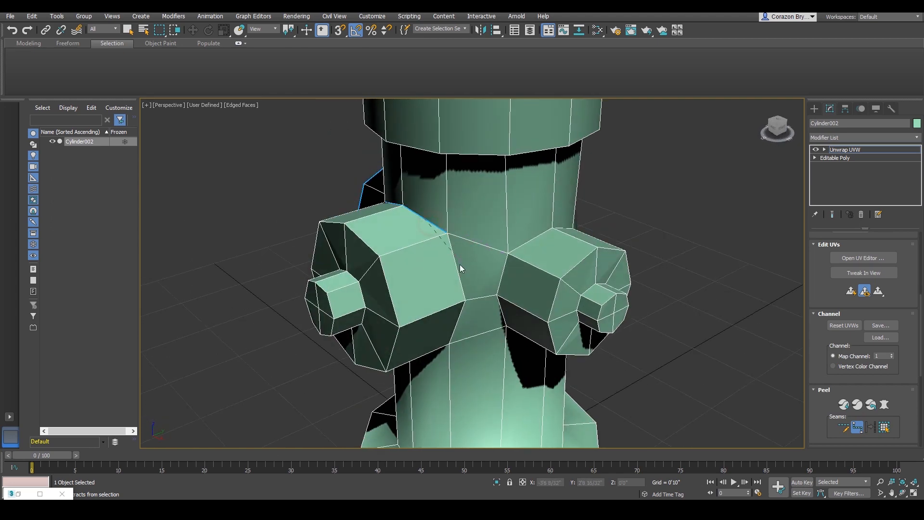
{"action": "middle_click_drag", "start_coordinate": [458, 267], "coordinate": [470, 248], "text": "alt"}
{"action": "left_click", "coordinate": [460, 237]}
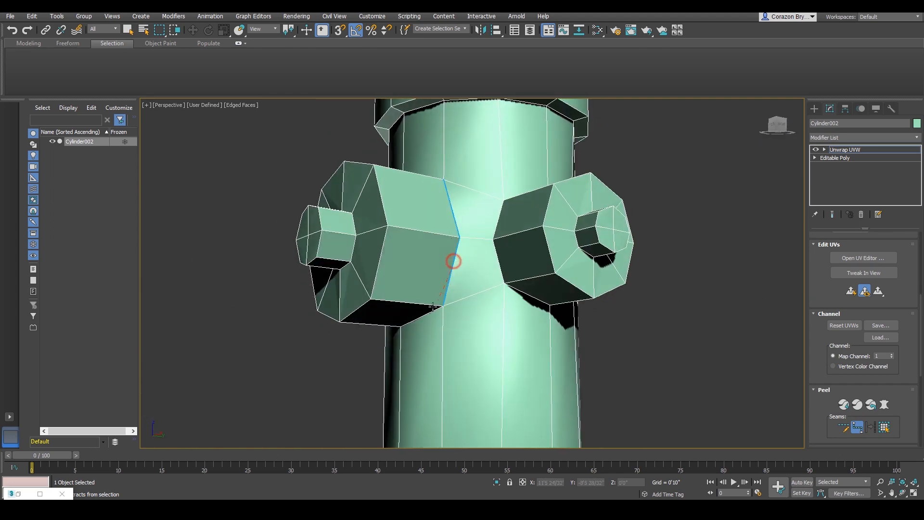
{"action": "middle_click_drag", "start_coordinate": [424, 317], "coordinate": [572, 277], "text": "alt"}
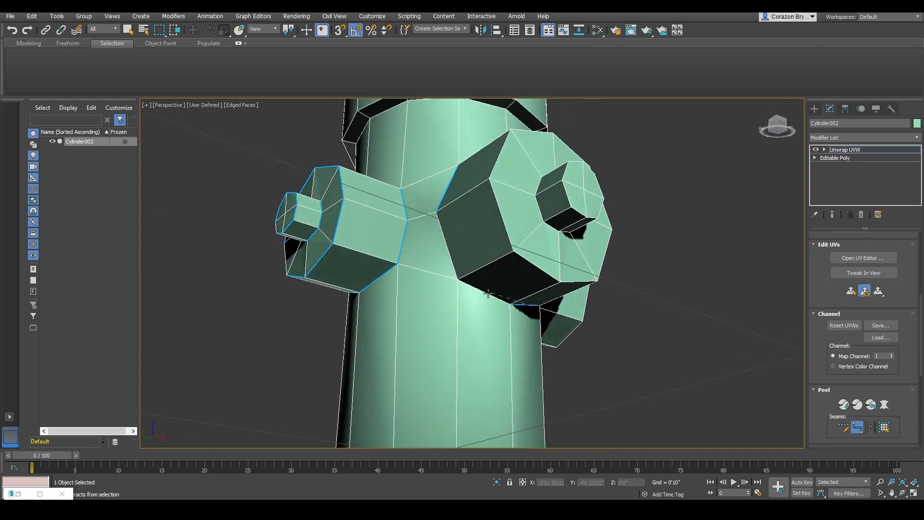
{"action": "middle_click_drag", "start_coordinate": [488, 293], "coordinate": [601, 359], "text": "alt"}
{"action": "left_click", "coordinate": [461, 234]}
{"action": "key", "text": "F3"}
{"action": "key", "text": "q"}
{"action": "key", "text": "F3"}
Mark a point-to-point seam around the base of this outlet's bolt, where it meets the end cap
{"action": "left_click", "coordinate": [857, 427]}
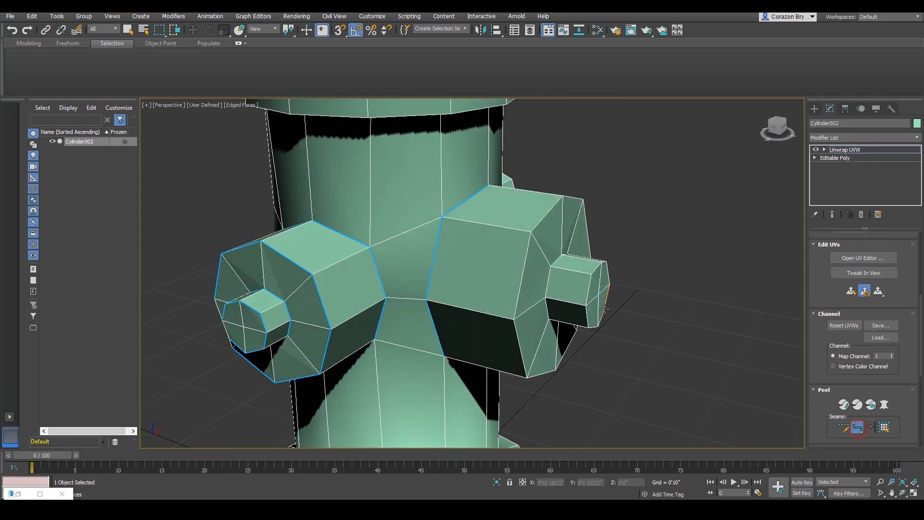
{"action": "scroll", "coordinate": [603, 296], "scroll_direction": "up", "scroll_amount": 5}
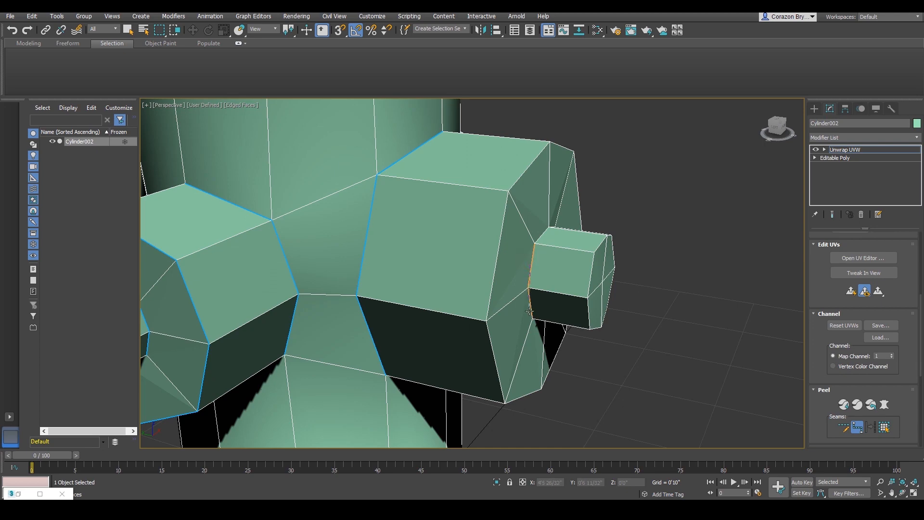
{"action": "middle_click_drag", "start_coordinate": [530, 308], "coordinate": [403, 179], "text": "alt"}
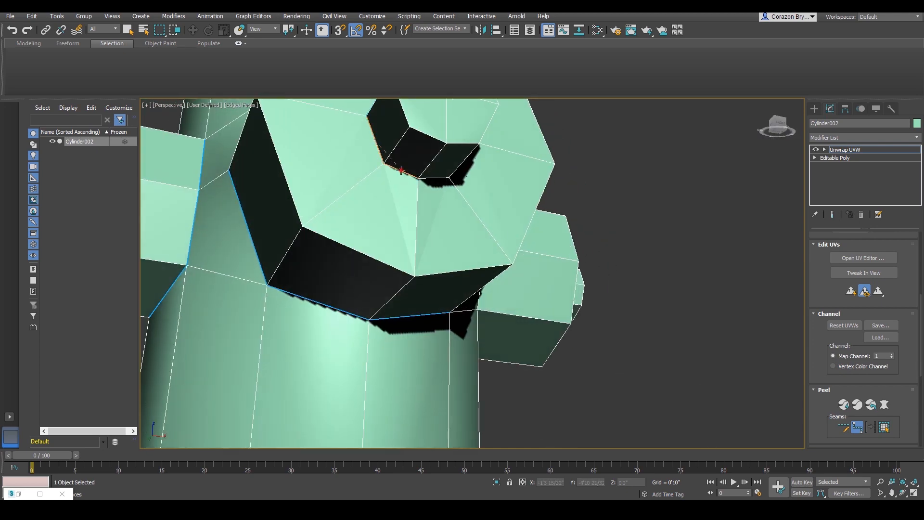
{"action": "left_click", "coordinate": [401, 170]}
{"action": "scroll", "coordinate": [429, 232], "scroll_direction": "down", "scroll_amount": 5}
{"action": "middle_click_drag", "start_coordinate": [429, 233], "coordinate": [337, 230], "text": "alt"}
{"action": "scroll", "coordinate": [336, 230], "scroll_direction": "up", "scroll_amount": 3}
{"action": "middle_click_drag", "start_coordinate": [385, 253], "coordinate": [435, 314]}
{"action": "scroll", "coordinate": [366, 250], "scroll_direction": "up", "scroll_amount": 3}
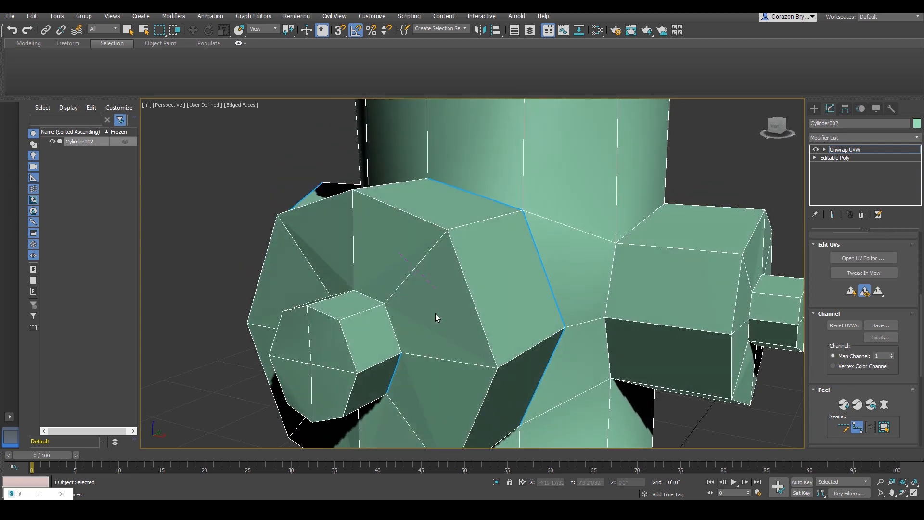
{"action": "left_click", "coordinate": [392, 322]}
{"action": "middle_click_drag", "start_coordinate": [434, 350], "coordinate": [477, 275], "text": "alt"}
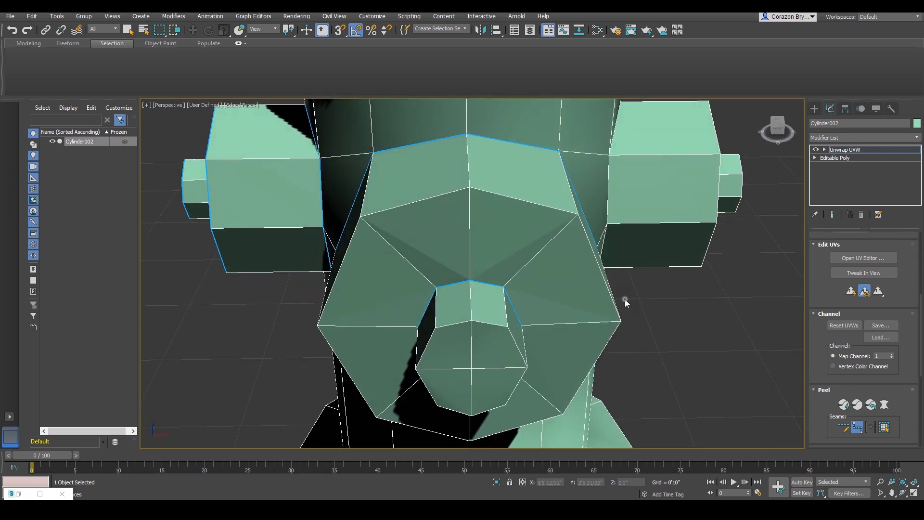
Complete the seam loop at the bolt's base and check the outlet and bolt seams in wireframe display
{"action": "middle_click_drag", "start_coordinate": [626, 302], "coordinate": [538, 240], "text": "alt"}
{"action": "scroll", "coordinate": [536, 339], "scroll_direction": "down", "scroll_amount": 3}
{"action": "scroll", "coordinate": [627, 301], "scroll_direction": "up", "scroll_amount": 3}
{"action": "key", "text": "F3"}
{"action": "scroll", "coordinate": [557, 303], "scroll_direction": "up", "scroll_amount": 3}
{"action": "scroll", "coordinate": [581, 306], "scroll_direction": "down", "scroll_amount": 5}
{"action": "middle_click_drag", "start_coordinate": [558, 294], "coordinate": [328, 347], "text": "alt"}
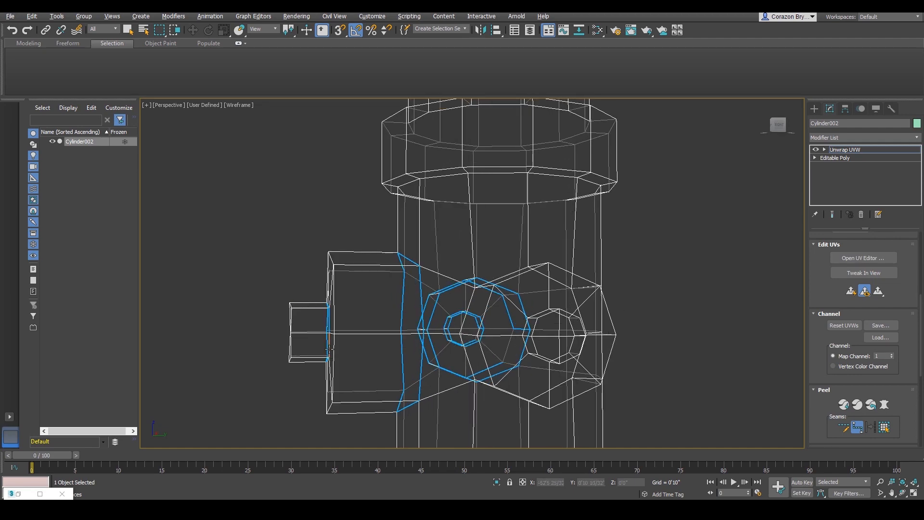
{"action": "middle_click_drag", "start_coordinate": [369, 317], "coordinate": [421, 218], "text": "alt"}
{"action": "middle_click_drag", "start_coordinate": [432, 179], "coordinate": [539, 320], "text": "alt"}
{"action": "scroll", "coordinate": [421, 297], "scroll_direction": "up", "scroll_amount": 3}
{"action": "scroll", "coordinate": [374, 328], "scroll_direction": "down", "scroll_amount": 5}
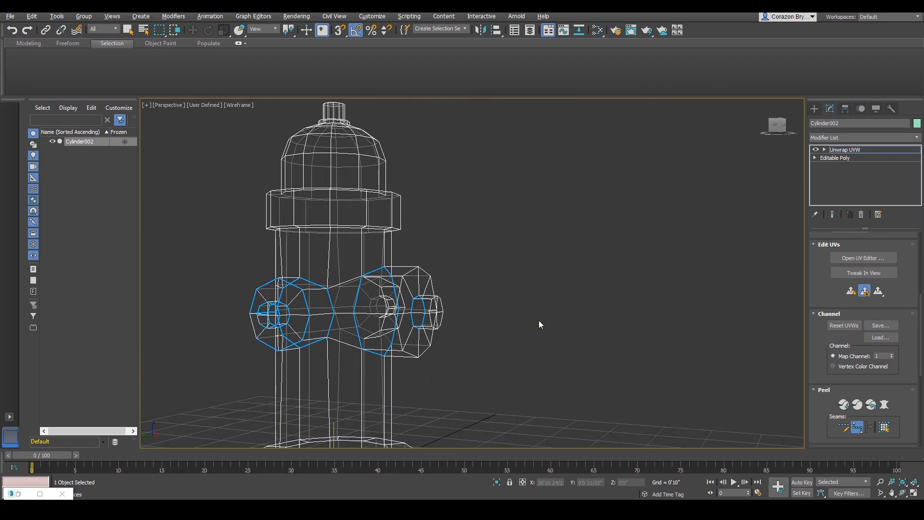
{"action": "scroll", "coordinate": [458, 328], "scroll_direction": "up", "scroll_amount": 3}
{"action": "middle_click_drag", "start_coordinate": [460, 331], "coordinate": [617, 326]}
{"action": "key", "text": "F3"}
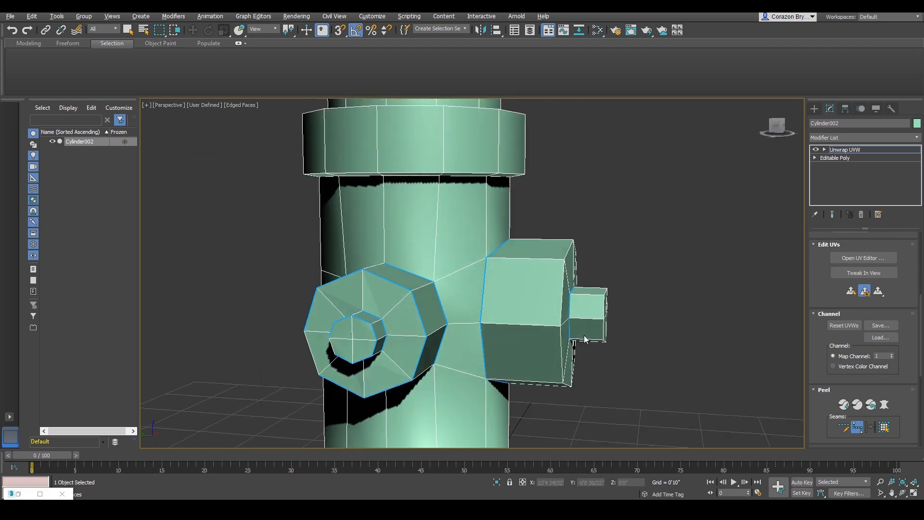
Mark a seam along one side edge of the outlet from base to cap, and around the cap's rim, leaving one rim edge uncut
{"action": "mouse_move", "coordinate": [572, 347]}
{"action": "middle_mouse_down", "text": "alt"}
{"action": "mouse_move", "coordinate": [538, 354]}
{"action": "mouse_move", "coordinate": [601, 380]}
{"action": "middle_mouse_up", "text": "alt"}
{"action": "mouse_move", "coordinate": [455, 331]}
{"action": "middle_mouse_down", "text": "alt"}
{"action": "mouse_move", "coordinate": [473, 335]}
{"action": "mouse_move", "coordinate": [443, 326]}
{"action": "mouse_move", "coordinate": [557, 333]}
{"action": "middle_mouse_up", "text": "alt"}
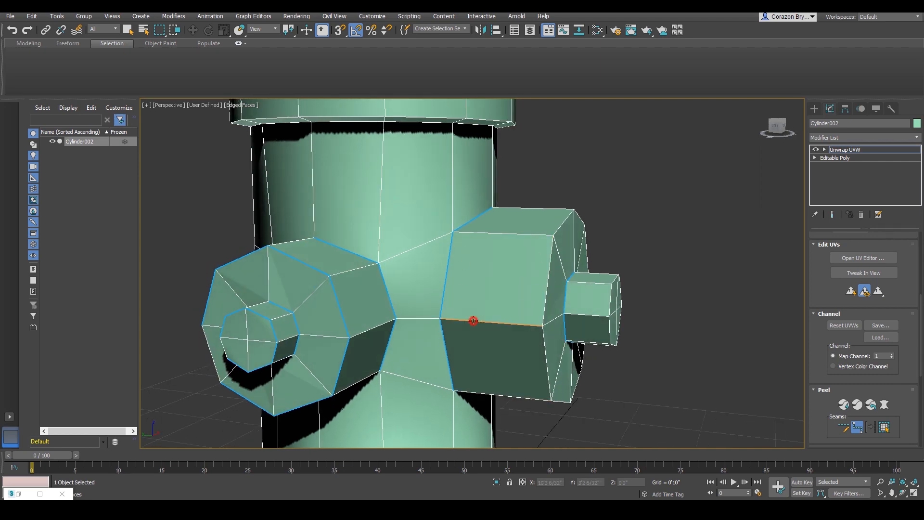
{"action": "middle_click_drag", "start_coordinate": [531, 350], "coordinate": [516, 354], "text": "alt"}
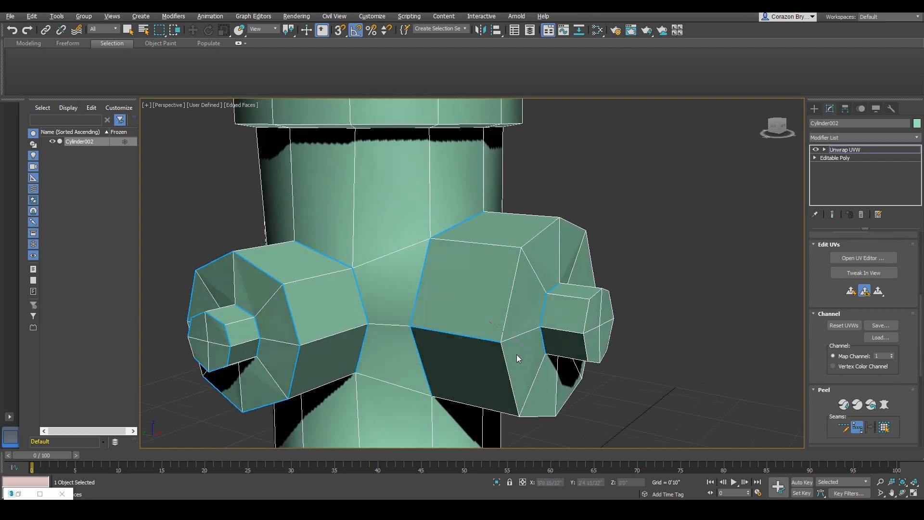
{"action": "left_click", "coordinate": [502, 314]}
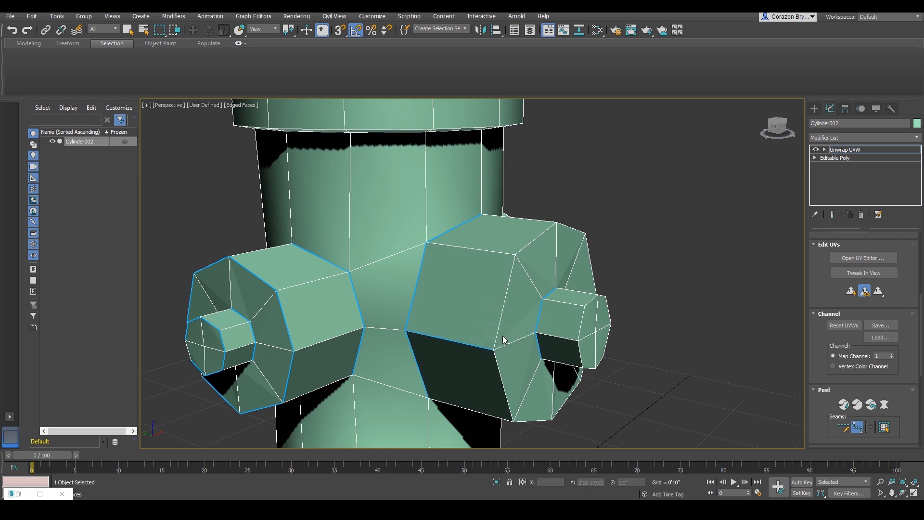
{"action": "mouse_move", "coordinate": [529, 244]}
{"action": "middle_mouse_down", "text": "alt"}
{"action": "mouse_move", "coordinate": [504, 301]}
{"action": "mouse_move", "coordinate": [346, 340]}
{"action": "mouse_move", "coordinate": [513, 348]}
{"action": "mouse_move", "coordinate": [563, 326]}
{"action": "mouse_move", "coordinate": [516, 337]}
{"action": "mouse_move", "coordinate": [481, 316]}
{"action": "mouse_move", "coordinate": [461, 331]}
{"action": "mouse_move", "coordinate": [545, 366]}
{"action": "middle_mouse_up", "text": "alt"}
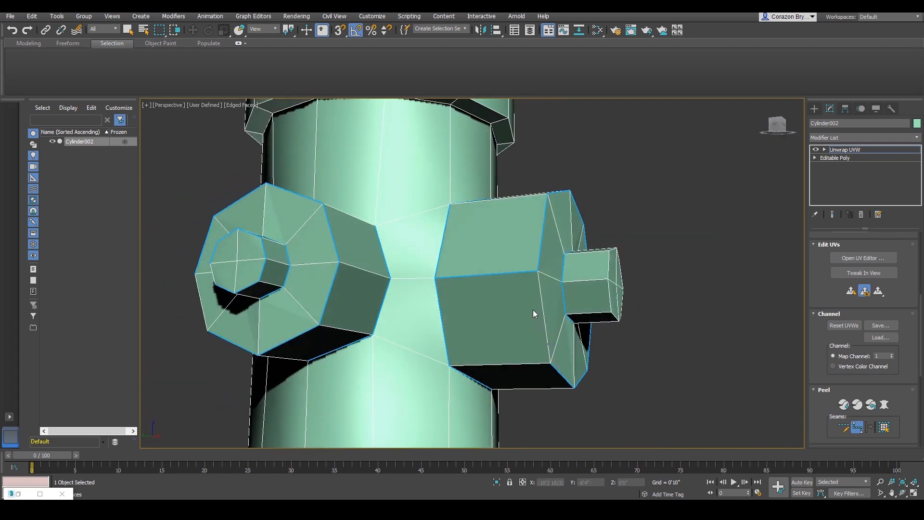
{"action": "middle_click_drag", "start_coordinate": [515, 333], "coordinate": [504, 329], "text": "alt"}
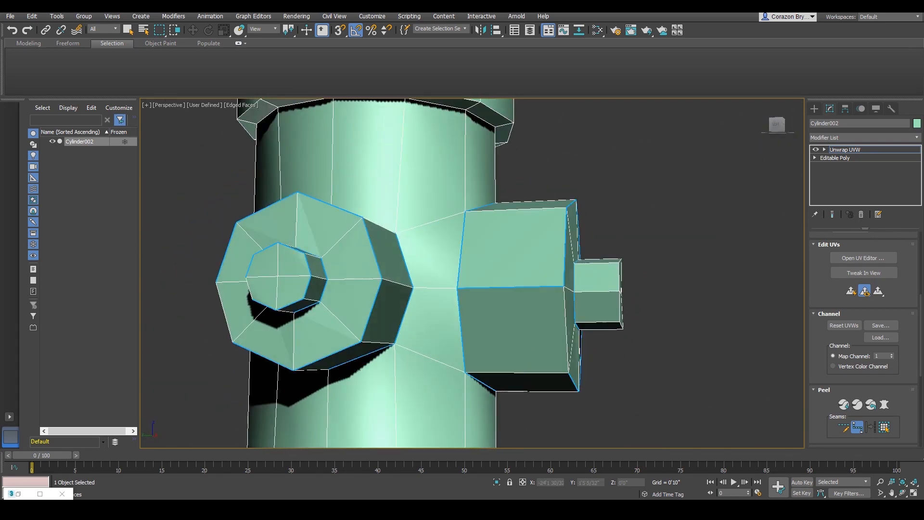
End seam marking and select the whole outlet without its bolt by expanding one of its faces to the seams
{"action": "left_click_drag", "start_coordinate": [493, 195], "coordinate": [592, 219]}
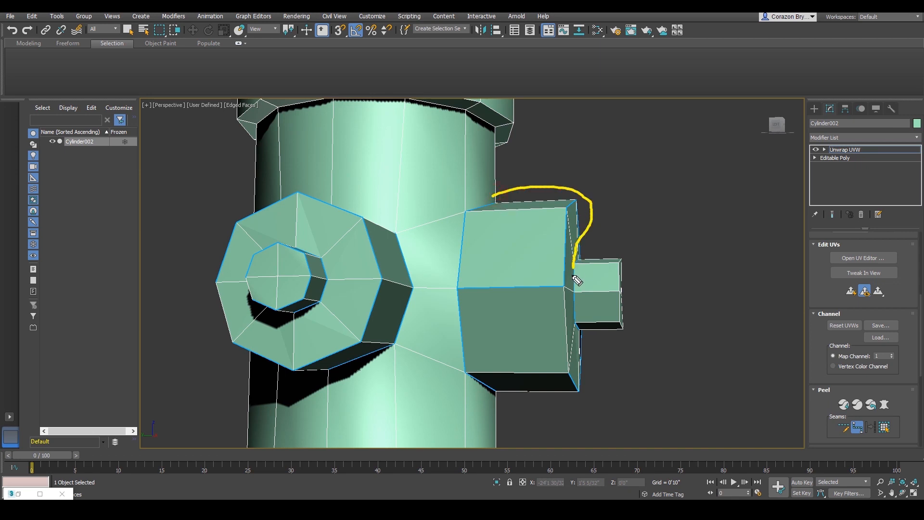
{"action": "mouse_move", "coordinate": [574, 278]}
{"action": "left_mouse_down"}
{"action": "mouse_move", "coordinate": [592, 381]}
{"action": "mouse_move", "coordinate": [506, 407]}
{"action": "mouse_move", "coordinate": [473, 332]}
{"action": "mouse_move", "coordinate": [471, 239]}
{"action": "mouse_move", "coordinate": [518, 188]}
{"action": "left_mouse_up"}
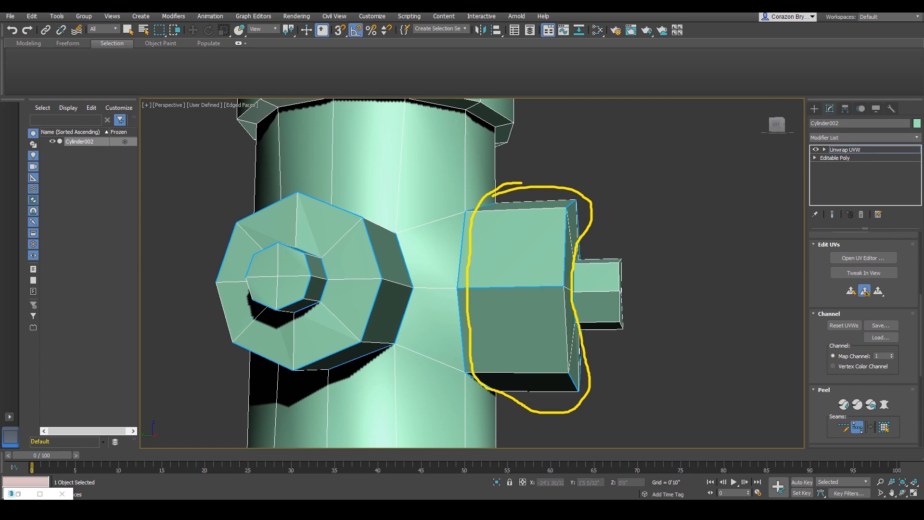
{"action": "mouse_move", "coordinate": [585, 332]}
{"action": "middle_mouse_down", "text": "alt"}
{"action": "mouse_move", "coordinate": [553, 333]}
{"action": "mouse_move", "coordinate": [575, 332]}
{"action": "middle_mouse_up", "text": "alt"}
{"action": "right_click", "coordinate": [561, 314]}
{"action": "right_click", "coordinate": [561, 316]}
{"action": "left_click", "coordinate": [535, 249]}
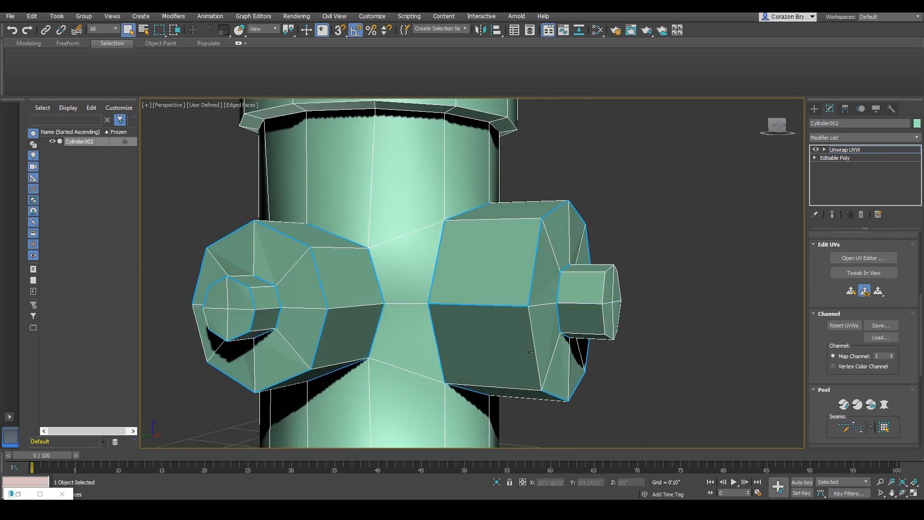
{"action": "left_click", "coordinate": [885, 427]}
{"action": "mouse_move", "coordinate": [636, 332]}
{"action": "middle_mouse_down", "text": "alt"}
{"action": "mouse_move", "coordinate": [622, 324]}
{"action": "mouse_move", "coordinate": [646, 301]}
{"action": "mouse_move", "coordinate": [662, 317]}
{"action": "mouse_move", "coordinate": [637, 310]}
{"action": "mouse_move", "coordinate": [644, 317]}
{"action": "middle_mouse_up", "text": "alt"}
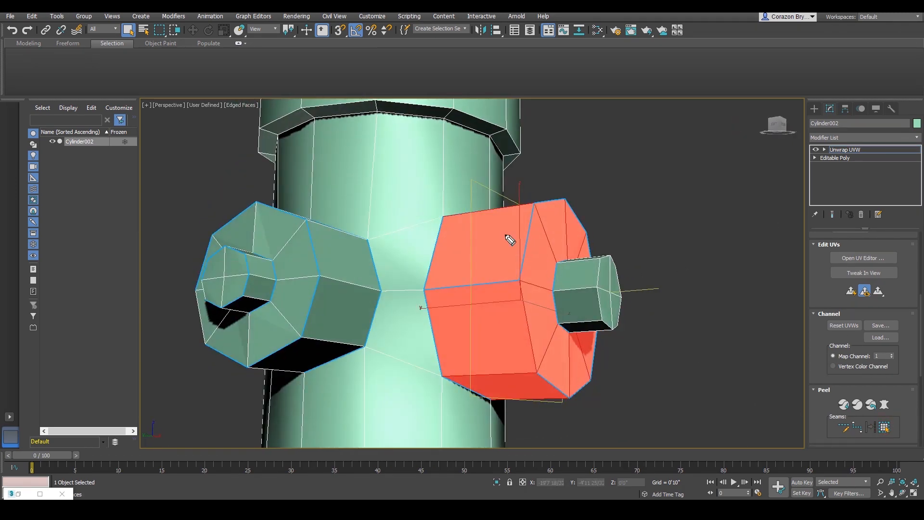
{"action": "mouse_move", "coordinate": [464, 249]}
{"action": "left_mouse_down"}
{"action": "mouse_move", "coordinate": [495, 333]}
{"action": "mouse_move", "coordinate": [539, 321]}
{"action": "mouse_move", "coordinate": [543, 262]}
{"action": "mouse_move", "coordinate": [567, 231]}
{"action": "mouse_move", "coordinate": [540, 320]}
{"action": "mouse_move", "coordinate": [470, 316]}
{"action": "mouse_move", "coordinate": [466, 272]}
{"action": "left_mouse_up"}
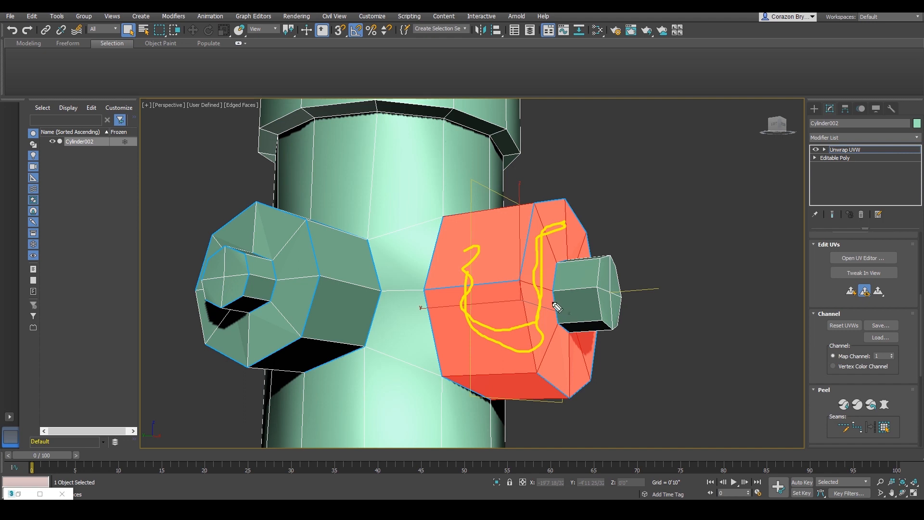
{"action": "left_click", "coordinate": [525, 296]}
{"action": "left_click", "coordinate": [534, 362]}
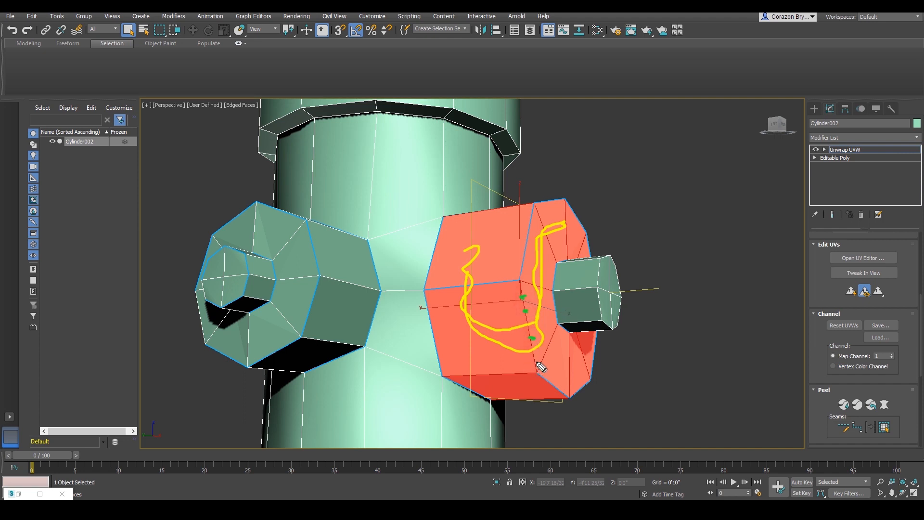
{"action": "left_click", "coordinate": [530, 339]}
{"action": "key", "text": "Escape"}
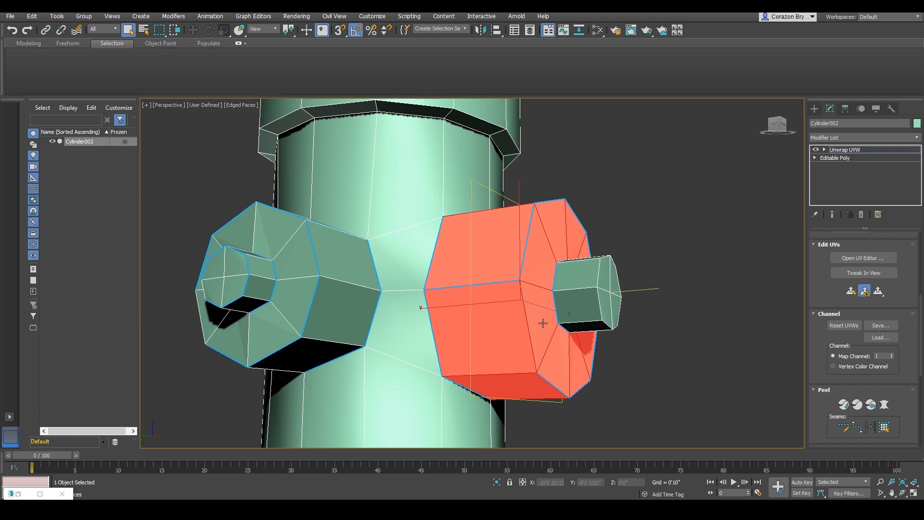
Open the UV editor and flatten the selected outlet faces with Reset Peel
{"action": "mouse_move", "coordinate": [555, 340]}
{"action": "middle_mouse_down", "text": "alt"}
{"action": "mouse_move", "coordinate": [544, 367]}
{"action": "mouse_move", "coordinate": [588, 346]}
{"action": "mouse_move", "coordinate": [560, 348]}
{"action": "middle_mouse_up", "text": "alt"}
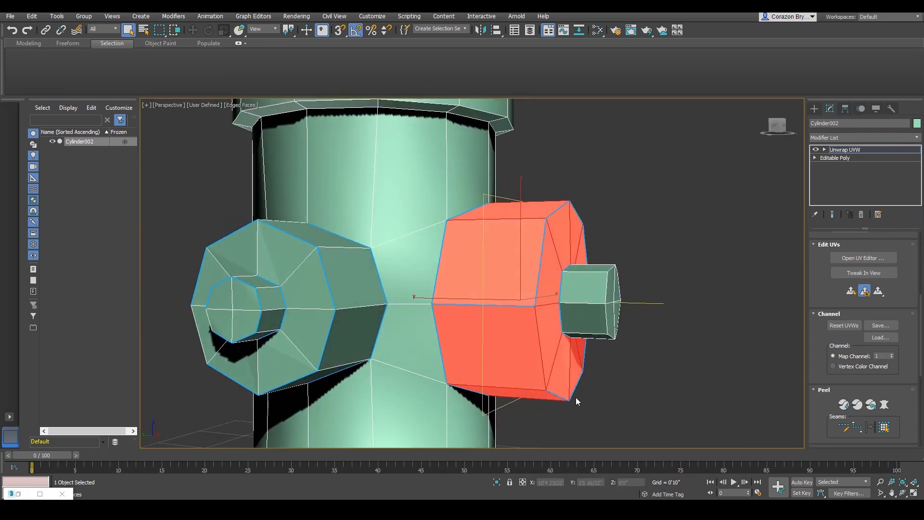
{"action": "middle_click_drag", "start_coordinate": [535, 347], "coordinate": [545, 348], "text": "alt"}
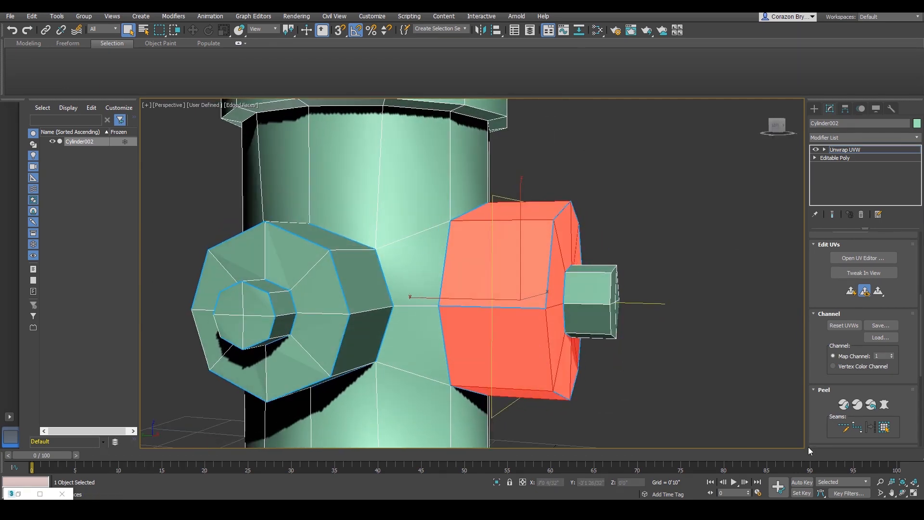
{"action": "left_click", "coordinate": [874, 257]}
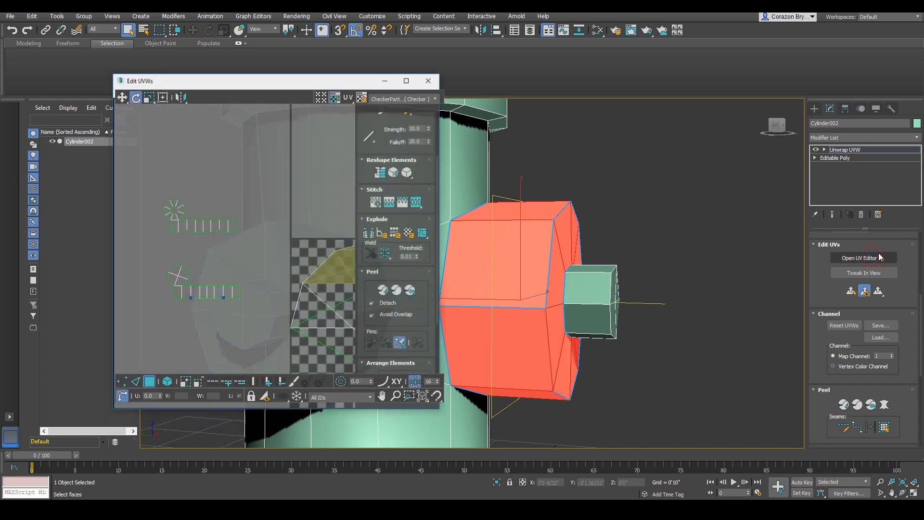
{"action": "left_click", "coordinate": [871, 402]}
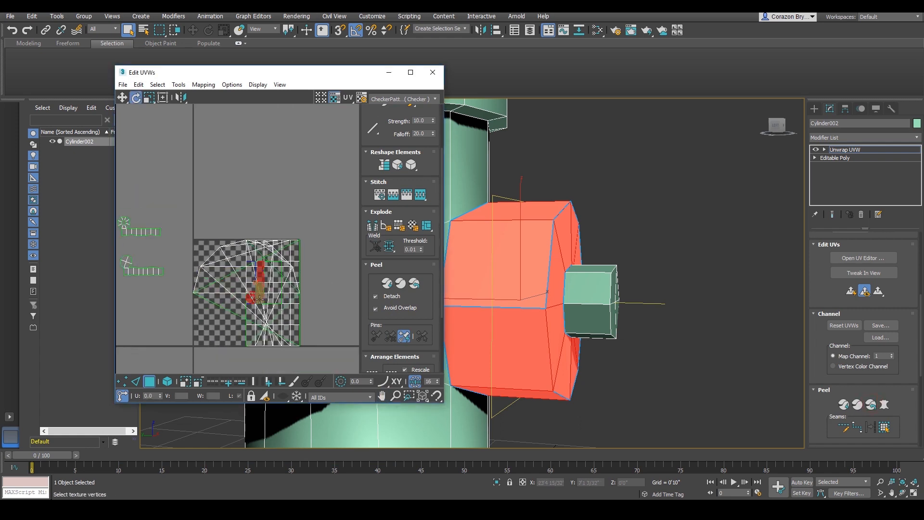
Move the outlet's UV shell outside the checker tile below the other finished shells and rotate its strip to horizontal
{"action": "middle_click_drag", "start_coordinate": [275, 294], "coordinate": [299, 262]}
{"action": "scroll", "coordinate": [282, 269], "scroll_direction": "up", "scroll_amount": 3}
{"action": "key", "text": "w"}
{"action": "scroll", "coordinate": [298, 278], "scroll_direction": "down", "scroll_amount": 2}
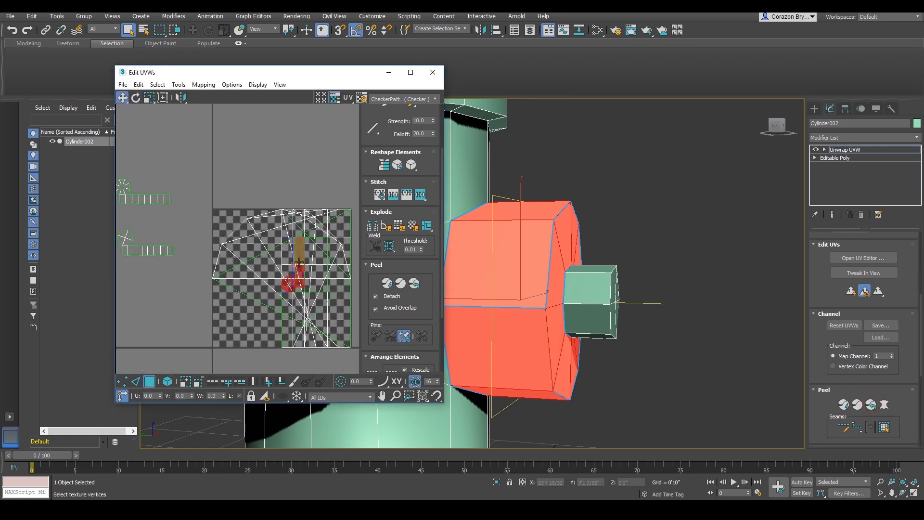
{"action": "left_click_drag", "start_coordinate": [300, 258], "coordinate": [163, 284]}
{"action": "middle_click_drag", "start_coordinate": [177, 288], "coordinate": [210, 287]}
{"action": "key", "text": "e"}
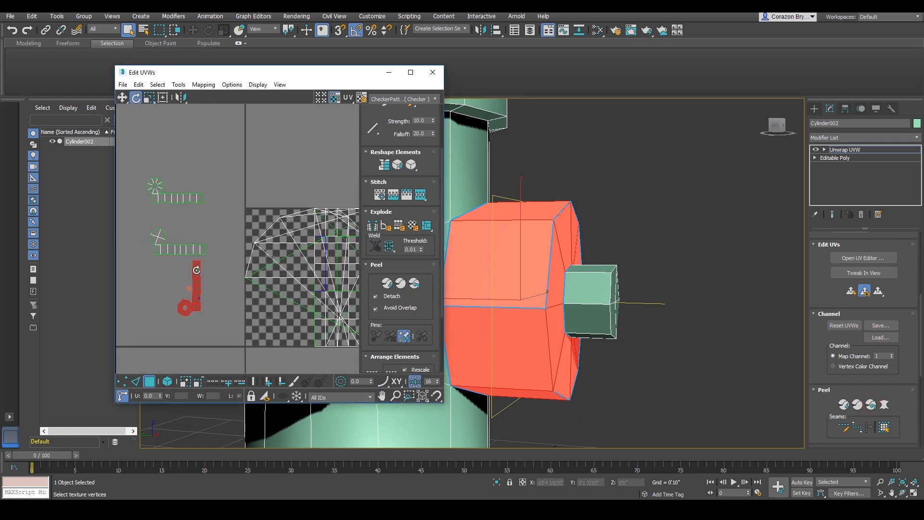
{"action": "left_click_drag", "start_coordinate": [197, 270], "coordinate": [211, 297]}
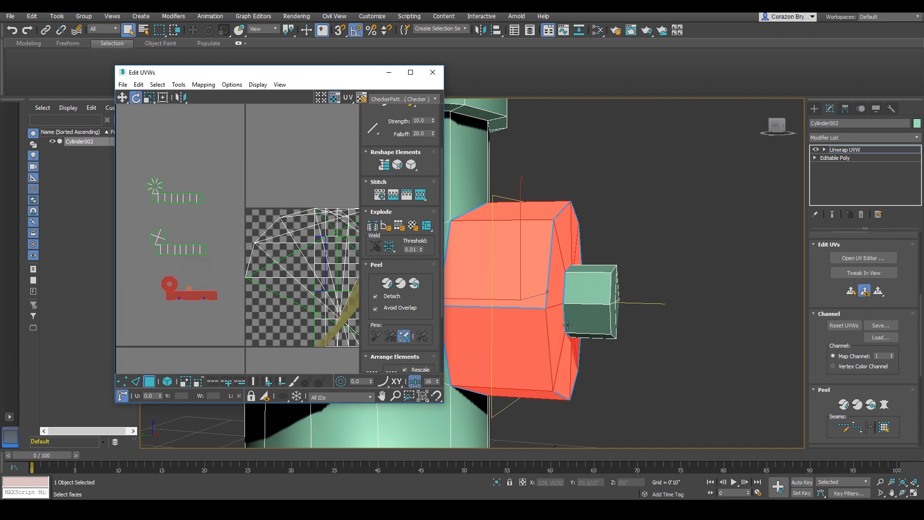
Minimize the UV editor and clear the face selection on the outlet
{"action": "middle_click_drag", "start_coordinate": [541, 300], "coordinate": [549, 298]}
{"action": "left_click", "coordinate": [388, 72]}
{"action": "middle_click_drag", "start_coordinate": [611, 332], "coordinate": [595, 312], "text": "alt"}
{"action": "scroll", "coordinate": [595, 312], "scroll_direction": "up", "scroll_amount": 3}
{"action": "left_click", "coordinate": [689, 275]}
{"action": "scroll", "coordinate": [689, 275], "scroll_direction": "up", "scroll_amount": 5}
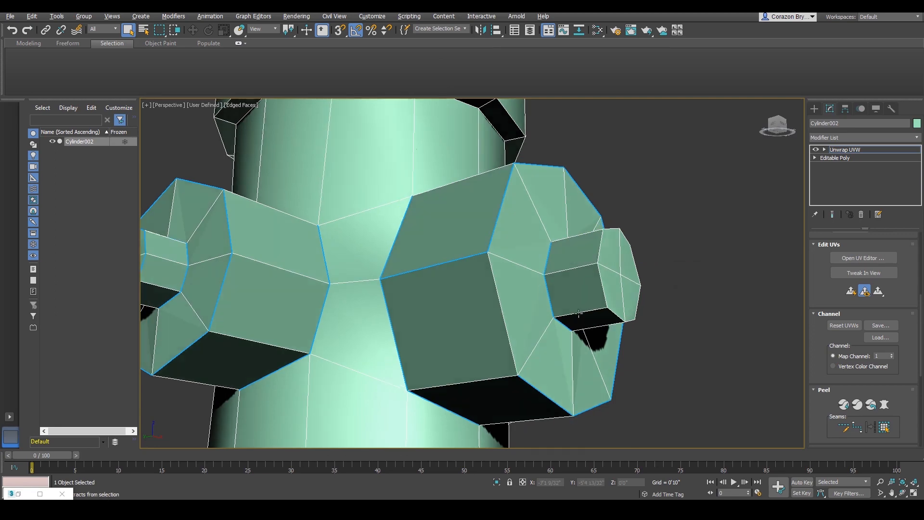
Mark a point-to-point seam along one side edge of the outlet's bolt and around the rim of its end cap
{"action": "middle_click_drag", "start_coordinate": [664, 319], "coordinate": [629, 302], "text": "alt"}
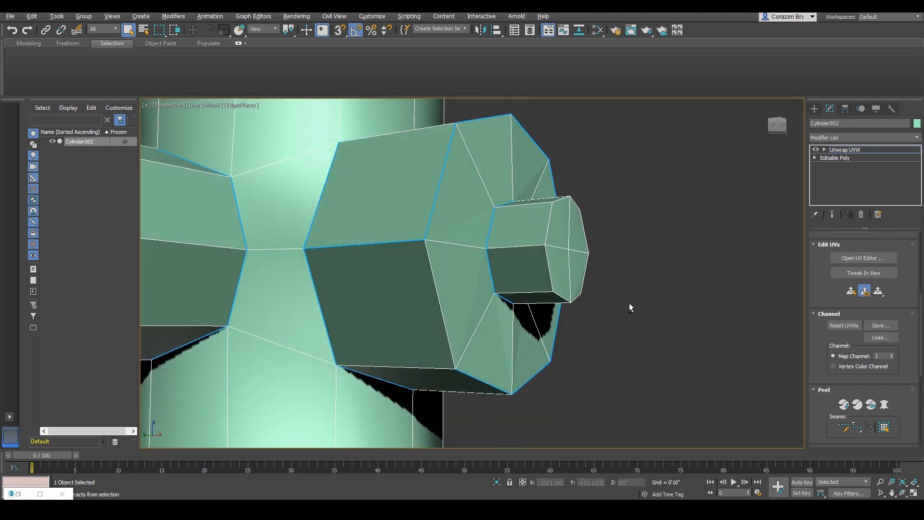
{"action": "left_click", "coordinate": [857, 427]}
{"action": "middle_click_drag", "start_coordinate": [626, 267], "coordinate": [478, 294], "text": "alt"}
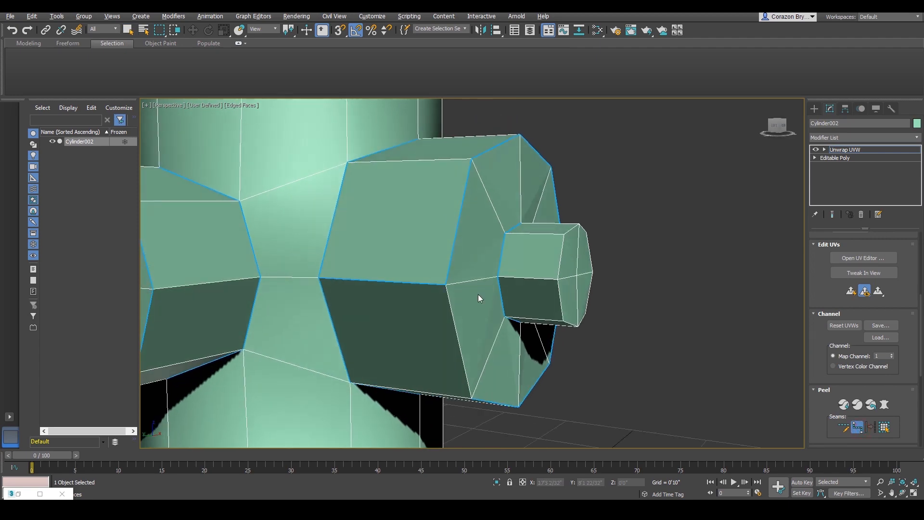
{"action": "middle_click_drag", "start_coordinate": [535, 284], "coordinate": [555, 308], "text": "alt"}
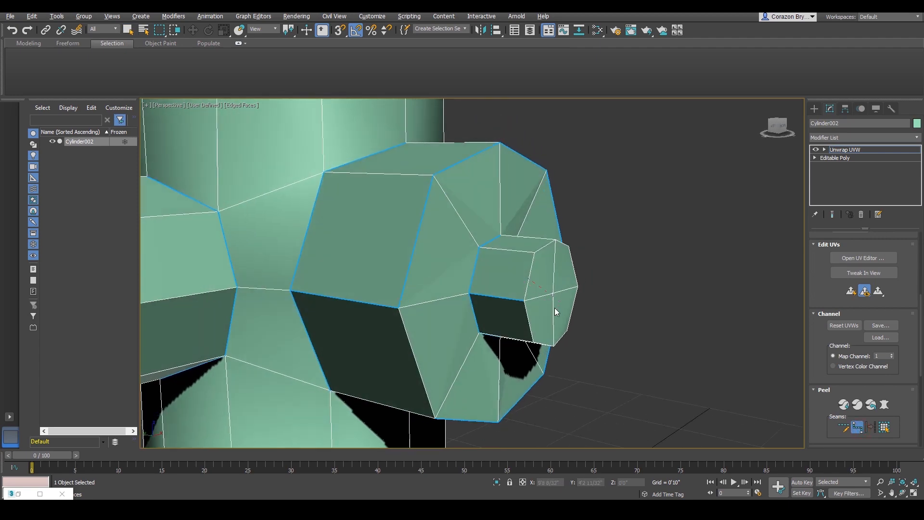
{"action": "left_click", "coordinate": [531, 278]}
{"action": "middle_click_drag", "start_coordinate": [531, 278], "coordinate": [510, 261], "text": "alt"}
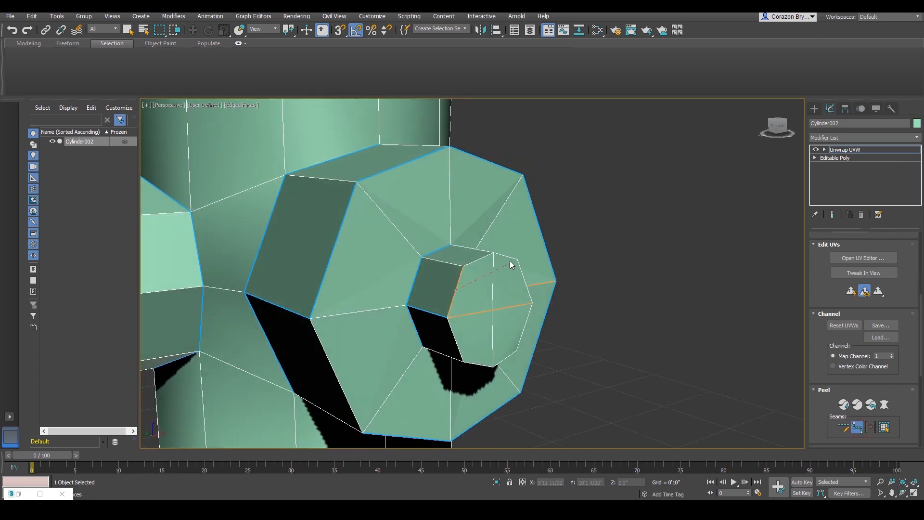
{"action": "left_click", "coordinate": [506, 258]}
{"action": "left_click", "coordinate": [532, 296]}
{"action": "left_click", "coordinate": [522, 340]}
{"action": "left_click", "coordinate": [490, 368]}
{"action": "middle_click_drag", "start_coordinate": [574, 357], "coordinate": [582, 343], "text": "alt"}
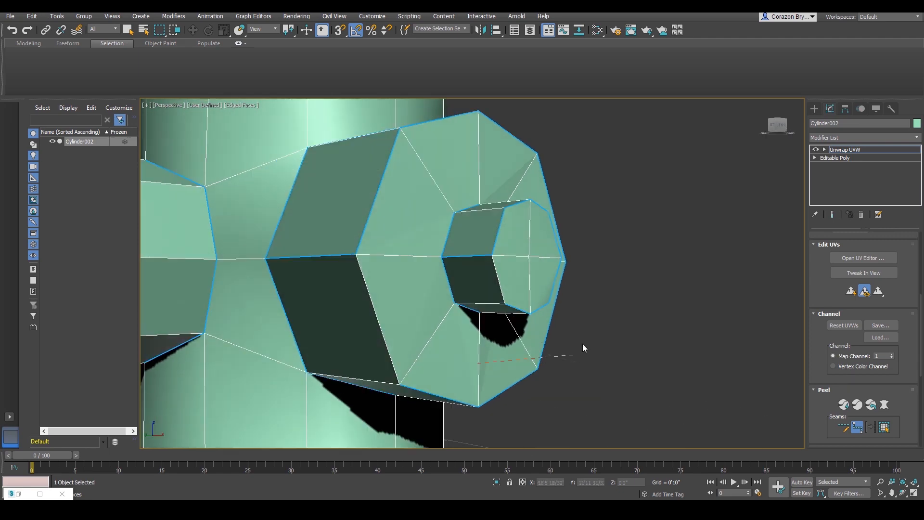
End seam marking and check the bolt's seams in wireframe display
{"action": "middle_click_drag", "start_coordinate": [548, 241], "coordinate": [466, 312], "text": "alt"}
{"action": "key", "text": "F3"}
{"action": "right_click", "coordinate": [621, 279]}
{"action": "middle_click_drag", "start_coordinate": [621, 280], "coordinate": [623, 322], "text": "alt"}
{"action": "key", "text": "F3"}
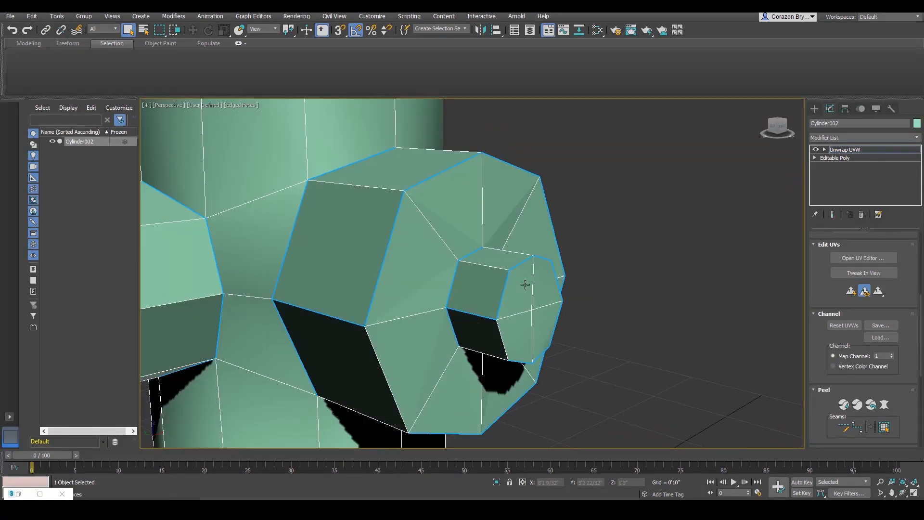
Select the whole bolt by picking one of its side faces and expanding the selection to the seams
{"action": "right_click", "coordinate": [524, 282]}
{"action": "right_click", "coordinate": [510, 270]}
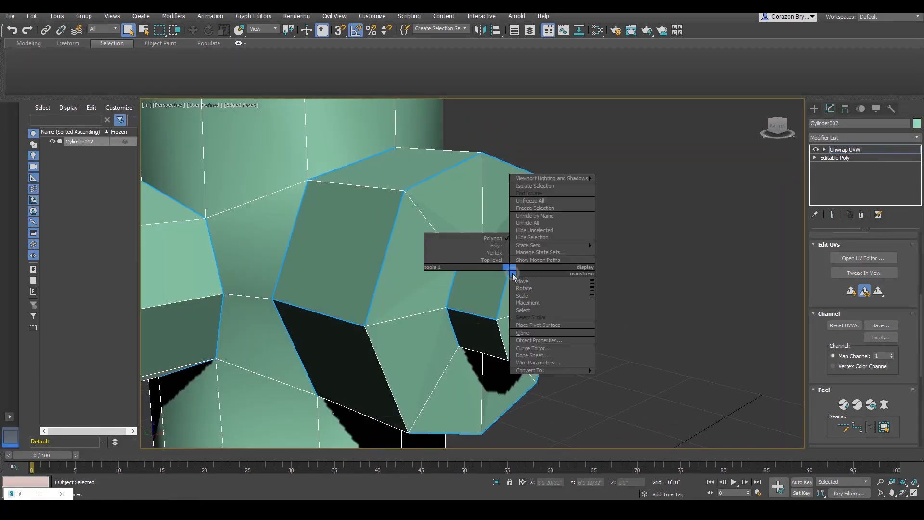
{"action": "left_click", "coordinate": [476, 299]}
{"action": "middle_click_drag", "start_coordinate": [476, 300], "coordinate": [593, 353], "text": "alt"}
{"action": "left_click", "coordinate": [885, 427]}
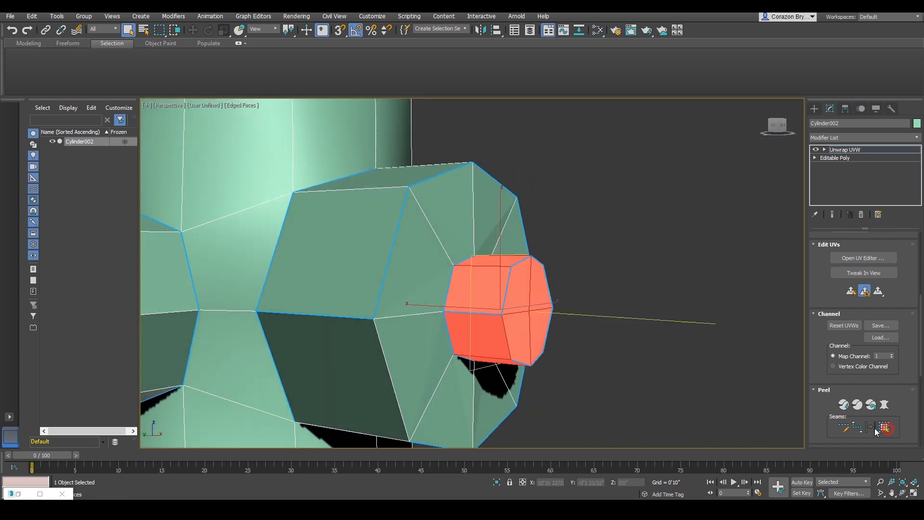
Reopen the UV editor and start a Pelt Map on the selected bolt, keeping the pelt settings clear of the UV layout
{"action": "middle_click_drag", "start_coordinate": [655, 376], "coordinate": [687, 366]}
{"action": "left_click", "coordinate": [862, 257]}
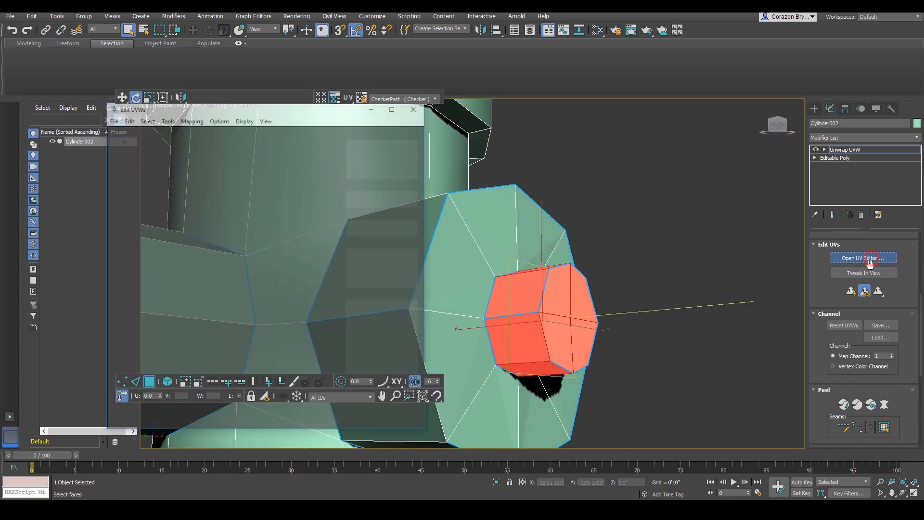
{"action": "scroll", "coordinate": [284, 263], "scroll_direction": "up", "scroll_amount": 2}
{"action": "middle_click_drag", "start_coordinate": [284, 263], "coordinate": [315, 285]}
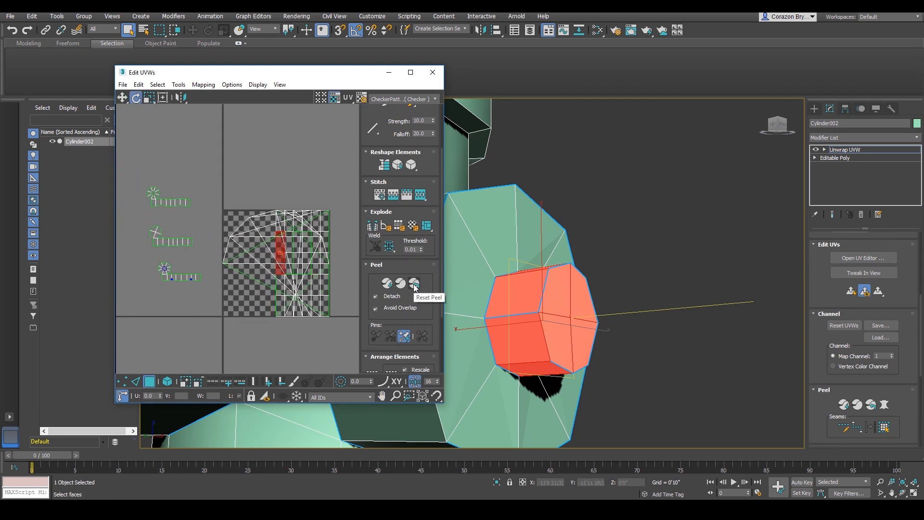
{"action": "scroll", "coordinate": [640, 337], "scroll_direction": "up", "scroll_amount": 5}
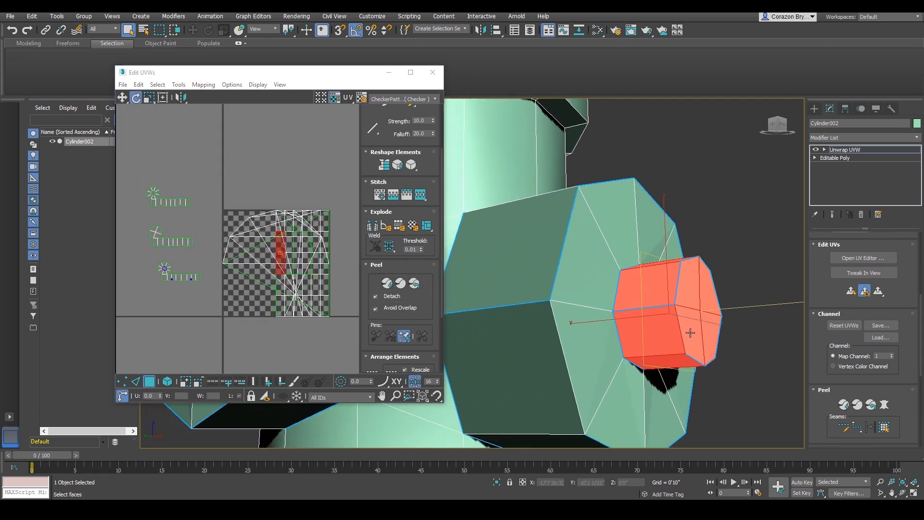
{"action": "scroll", "coordinate": [895, 365], "scroll_direction": "down", "scroll_amount": 2}
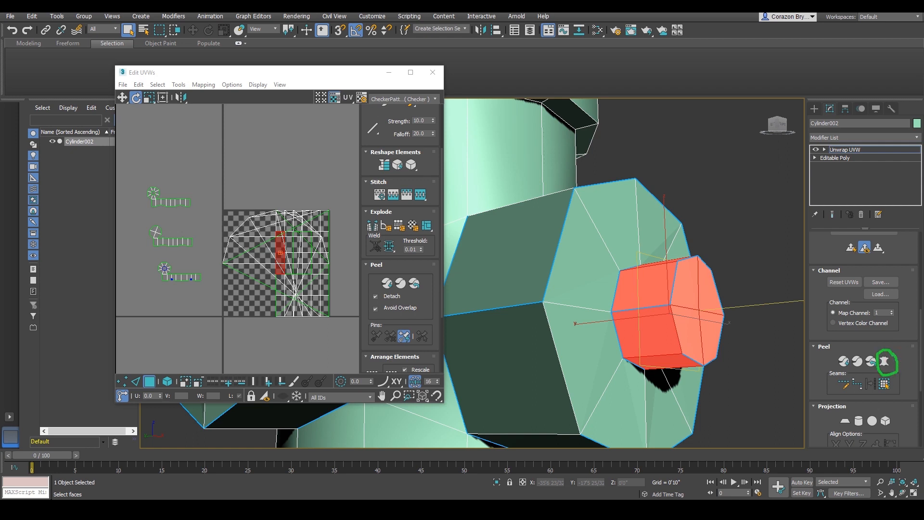
{"action": "left_click", "coordinate": [885, 363]}
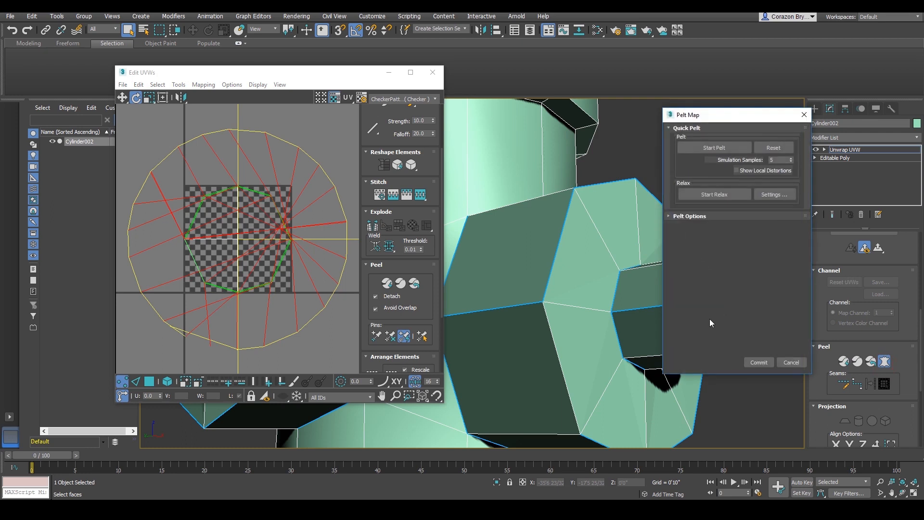
{"action": "left_click_drag", "start_coordinate": [715, 115], "coordinate": [547, 73]}
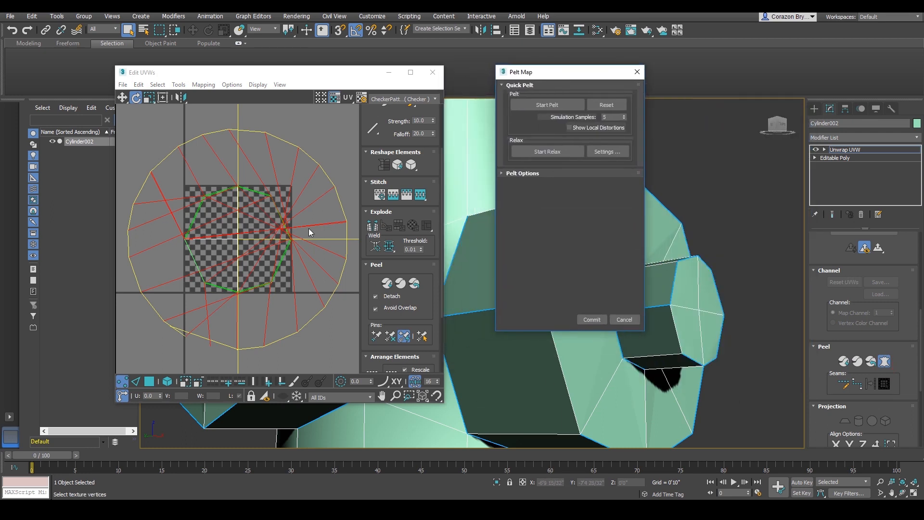
Run the pelt simulation on the bolt's UVs and commit the result
{"action": "mouse_move", "coordinate": [266, 233]}
{"action": "middle_mouse_down"}
{"action": "mouse_move", "coordinate": [299, 231]}
{"action": "mouse_move", "coordinate": [344, 262]}
{"action": "mouse_move", "coordinate": [279, 261]}
{"action": "mouse_move", "coordinate": [257, 231]}
{"action": "mouse_move", "coordinate": [269, 236]}
{"action": "middle_mouse_up"}
{"action": "scroll", "coordinate": [273, 230], "scroll_direction": "down", "scroll_amount": 4}
{"action": "scroll", "coordinate": [310, 261], "scroll_direction": "up", "scroll_amount": 2}
{"action": "scroll", "coordinate": [268, 233], "scroll_direction": "up", "scroll_amount": 1}
{"action": "scroll", "coordinate": [273, 238], "scroll_direction": "down", "scroll_amount": 1}
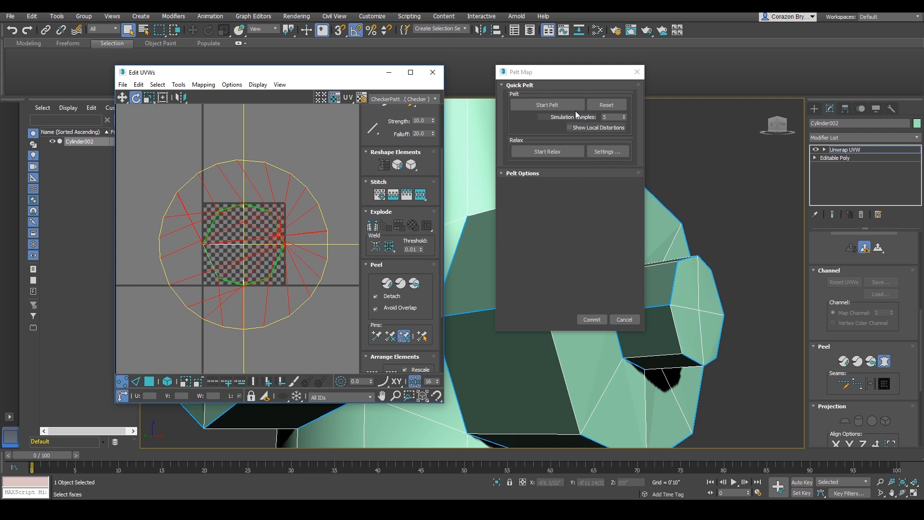
{"action": "left_click_drag", "start_coordinate": [562, 77], "coordinate": [518, 92]}
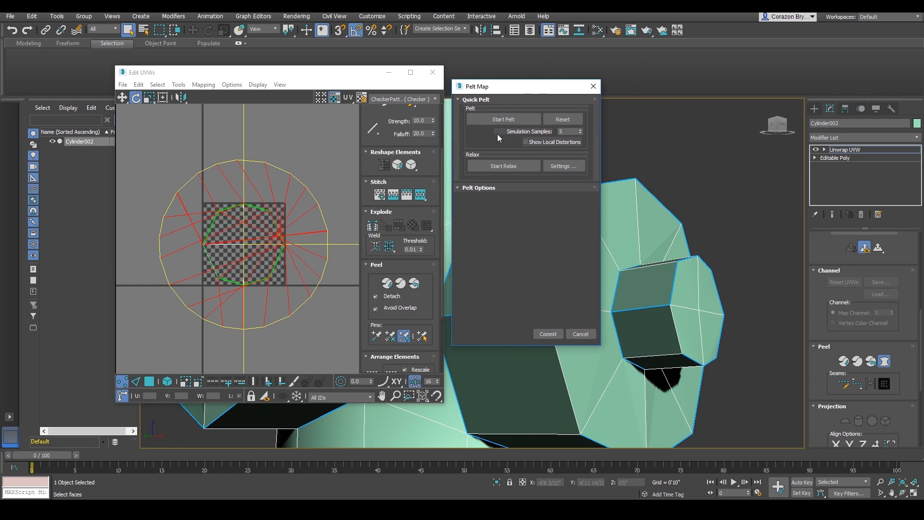
{"action": "left_click", "coordinate": [507, 119]}
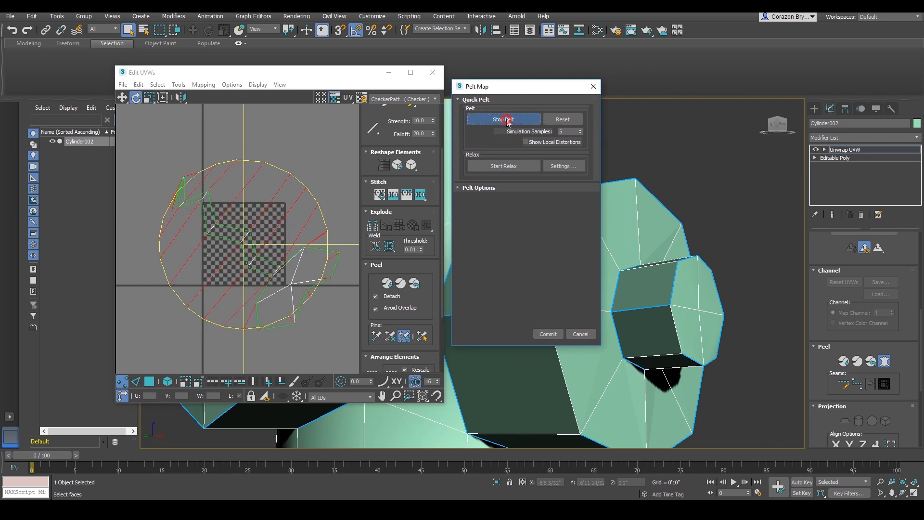
{"action": "left_click", "coordinate": [546, 334]}
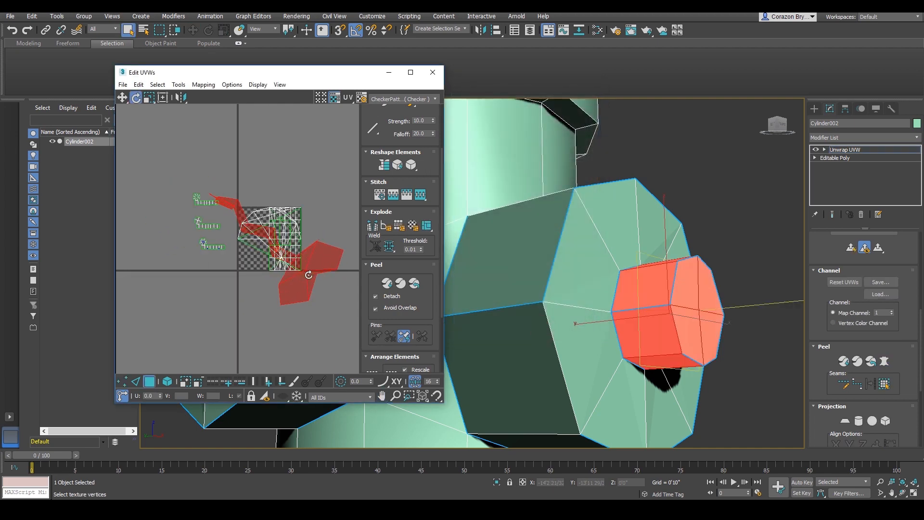
Relax the bolt's pelted UV shell by polygon angles with the Relax tool
{"action": "left_click", "coordinate": [178, 84]}
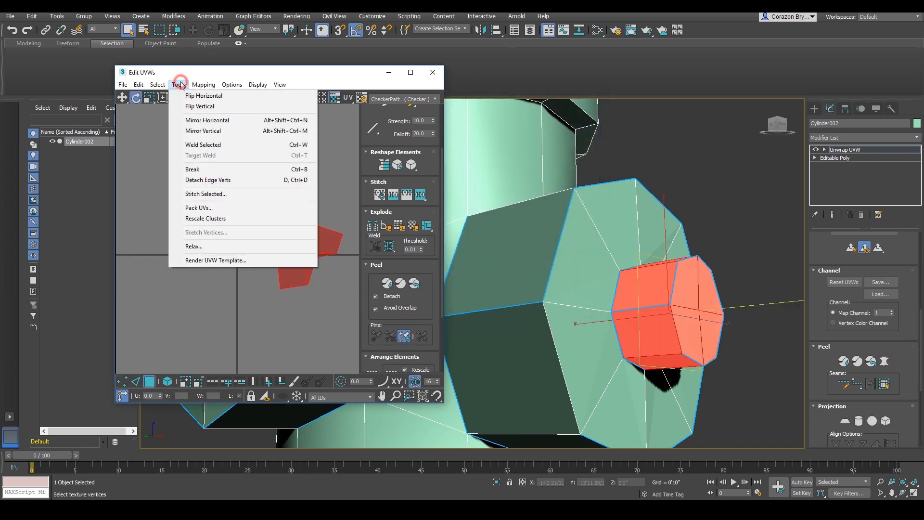
{"action": "left_click", "coordinate": [207, 246]}
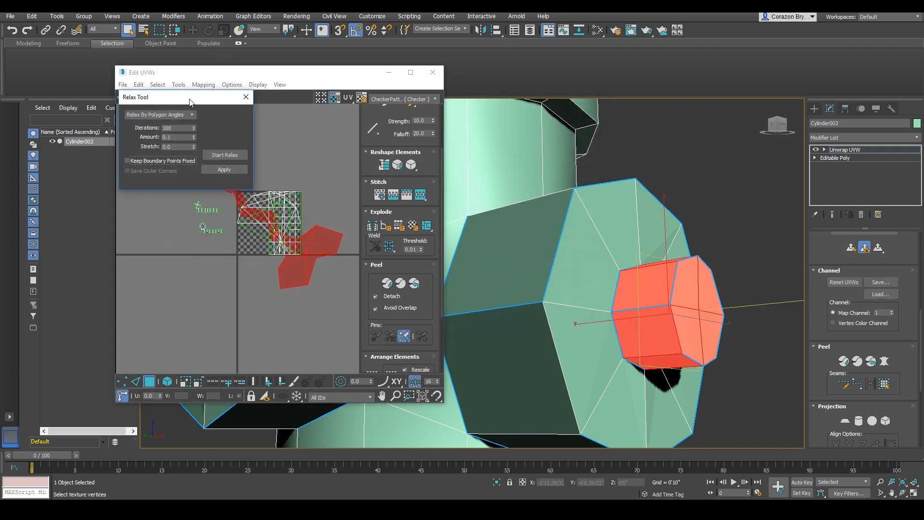
{"action": "left_click_drag", "start_coordinate": [190, 102], "coordinate": [514, 115]}
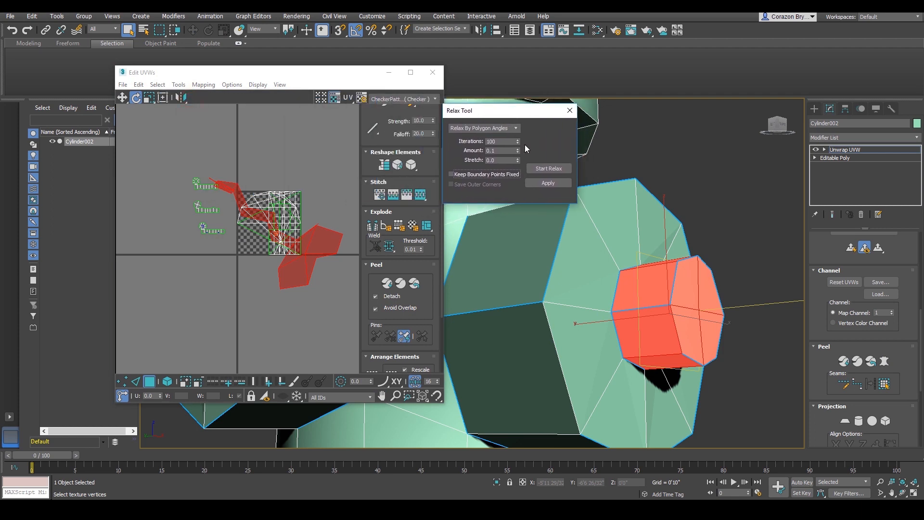
{"action": "left_click", "coordinate": [545, 169]}
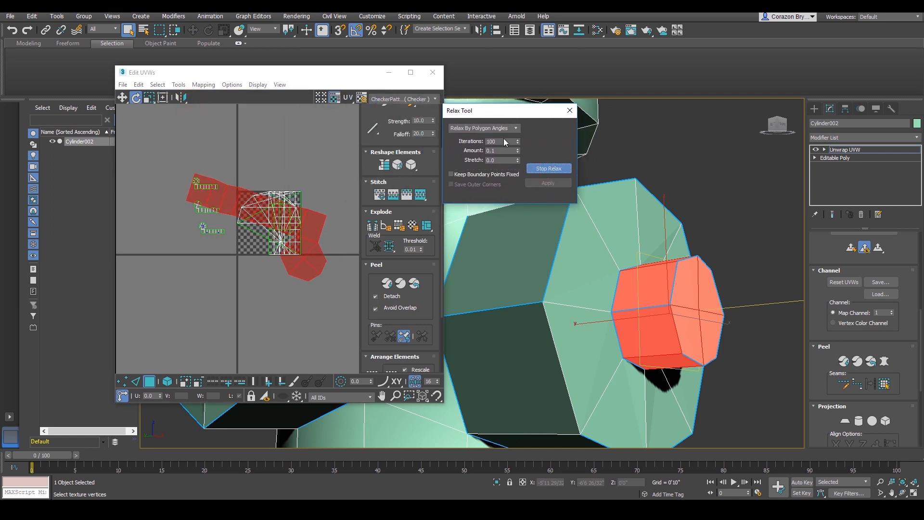
Relax the bolt's UV shell by edge angles, and set the relax method back to polygon angles
{"action": "left_click", "coordinate": [516, 130]}
{"action": "left_click", "coordinate": [476, 143]}
{"action": "left_click", "coordinate": [559, 169]}
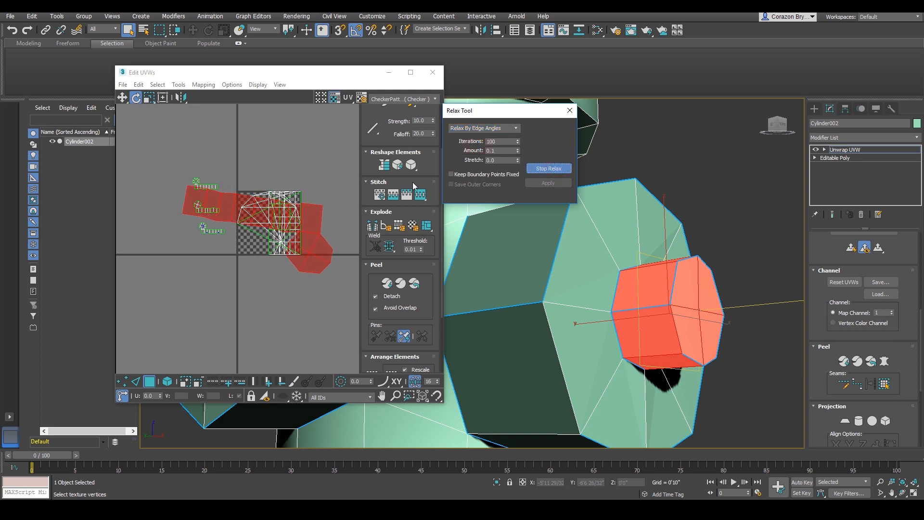
{"action": "middle_click_drag", "start_coordinate": [339, 209], "coordinate": [350, 204]}
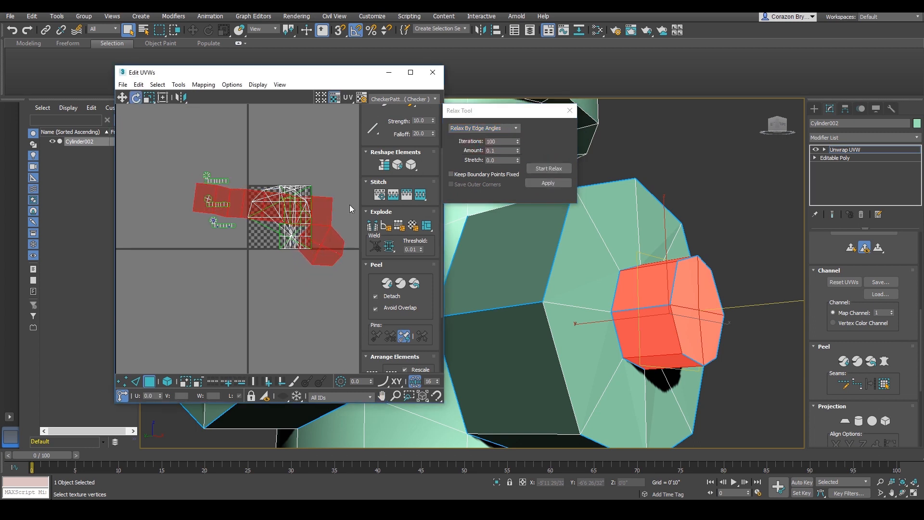
{"action": "left_click", "coordinate": [515, 128]}
{"action": "left_click", "coordinate": [493, 138]}
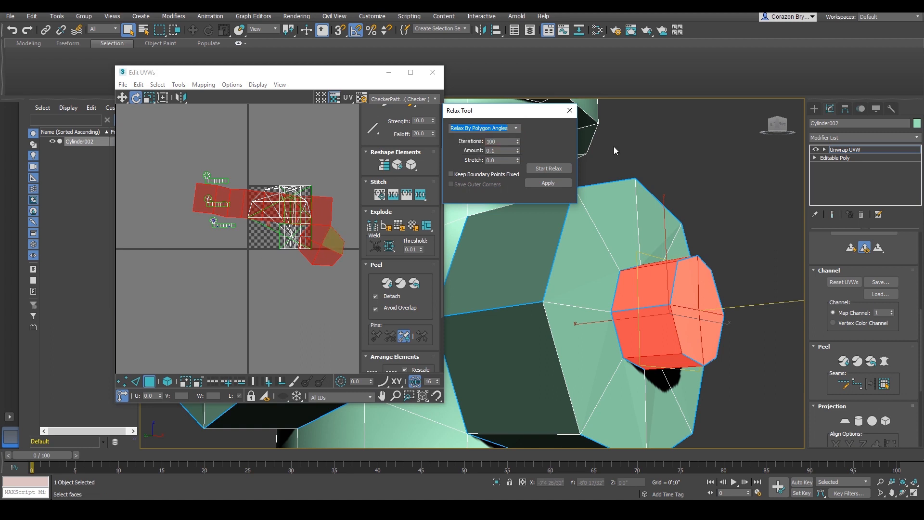
Move the bolt's UV shell off the checker tile and rotate it to match the other bolt shells' orientation
{"action": "middle_click_drag", "start_coordinate": [324, 242], "coordinate": [330, 245]}
{"action": "key", "text": "w"}
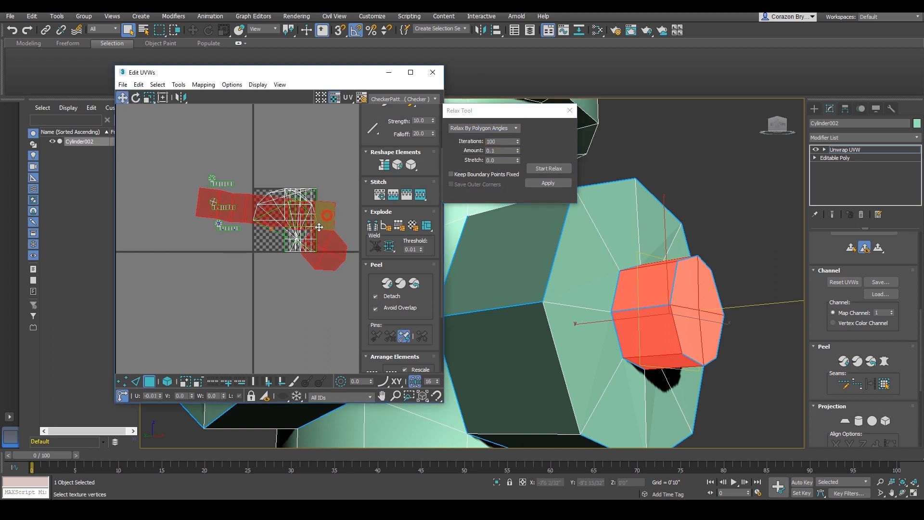
{"action": "left_click_drag", "start_coordinate": [326, 214], "coordinate": [279, 281]}
{"action": "key", "text": "e"}
{"action": "left_click", "coordinate": [190, 280]}
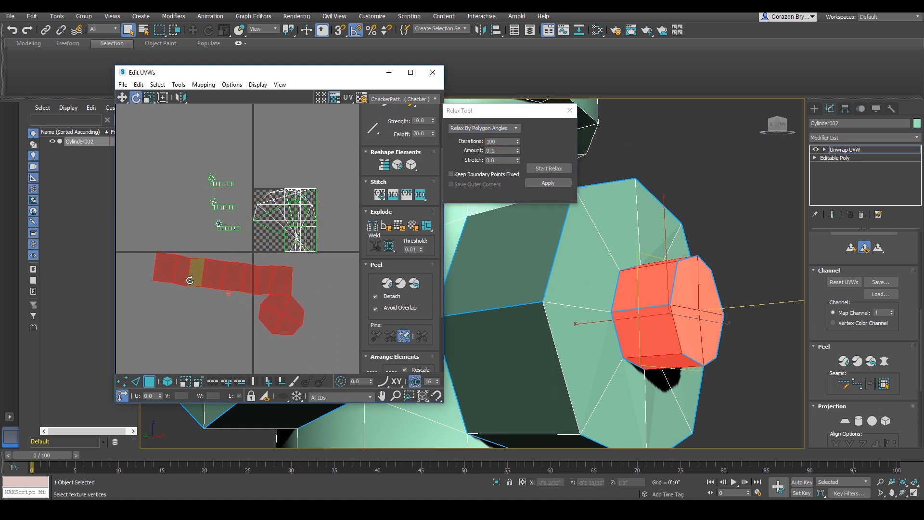
{"action": "left_click_drag", "start_coordinate": [189, 277], "coordinate": [204, 382]}
Scale down the bolt's UV shell and move it up beside the three arranged shells
{"action": "key", "text": "r"}
{"action": "scroll", "coordinate": [238, 311], "scroll_direction": "up", "scroll_amount": 3}
{"action": "key", "text": "w"}
{"action": "scroll", "coordinate": [266, 336], "scroll_direction": "up", "scroll_amount": 2}
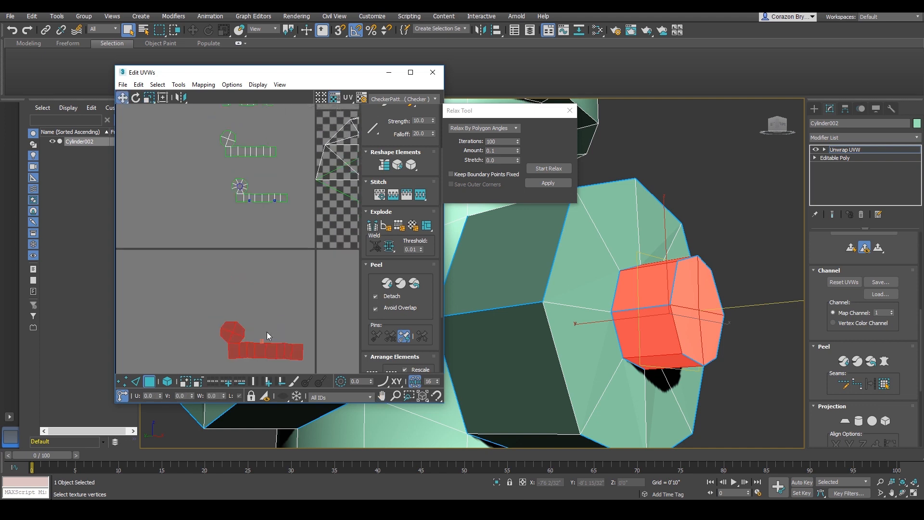
{"action": "left_click_drag", "start_coordinate": [251, 349], "coordinate": [178, 183]}
{"action": "middle_click_drag", "start_coordinate": [178, 184], "coordinate": [174, 264]}
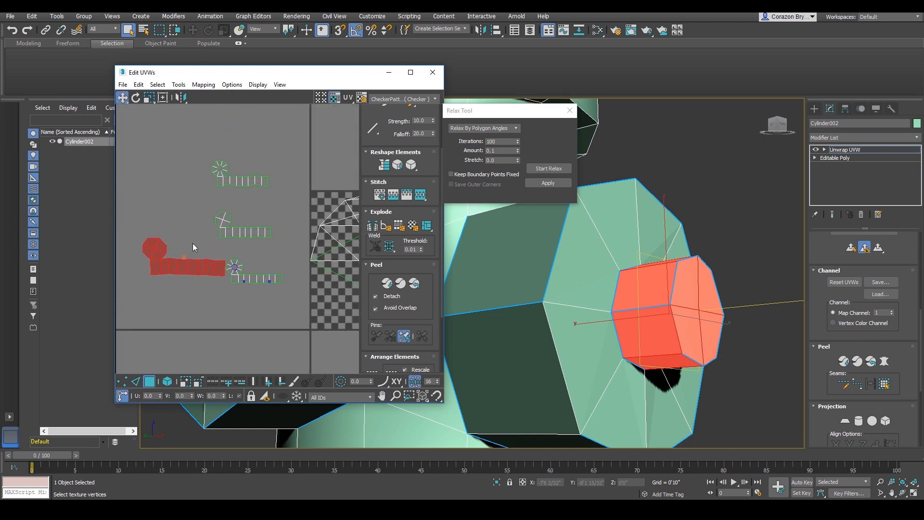
Shrink the bolt's shell slightly more, place it clear to the left of the three arranged shells, and close the Relax Tool
{"action": "key", "text": "e"}
{"action": "key", "text": "r"}
{"action": "left_click_drag", "start_coordinate": [178, 269], "coordinate": [174, 283]}
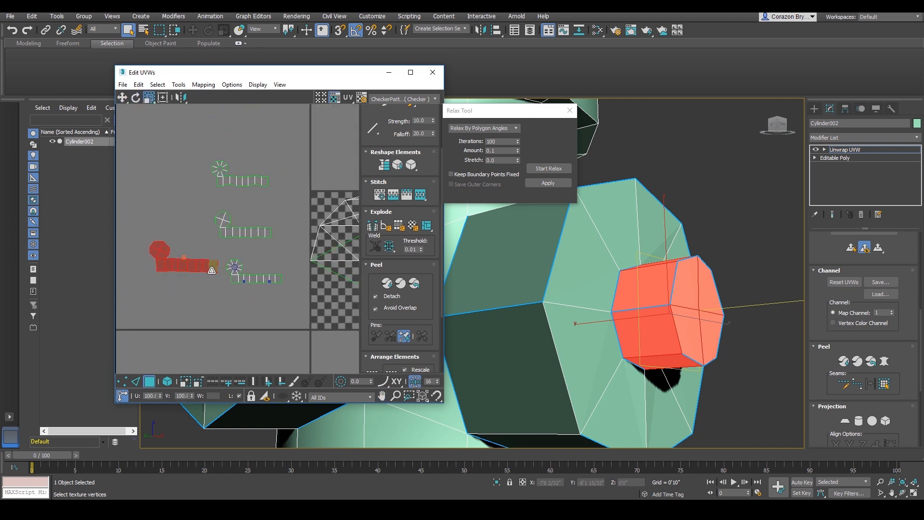
{"action": "middle_click_drag", "start_coordinate": [206, 264], "coordinate": [185, 251]}
{"action": "key", "text": "w"}
{"action": "left_click_drag", "start_coordinate": [185, 251], "coordinate": [176, 224]}
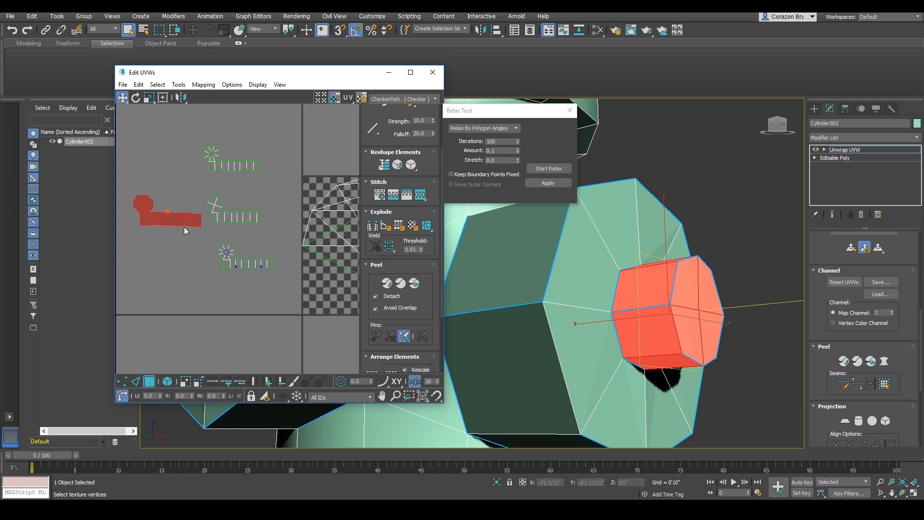
{"action": "middle_click_drag", "start_coordinate": [184, 227], "coordinate": [208, 230]}
{"action": "left_click_drag", "start_coordinate": [208, 230], "coordinate": [199, 234]}
{"action": "middle_click_drag", "start_coordinate": [212, 239], "coordinate": [208, 238]}
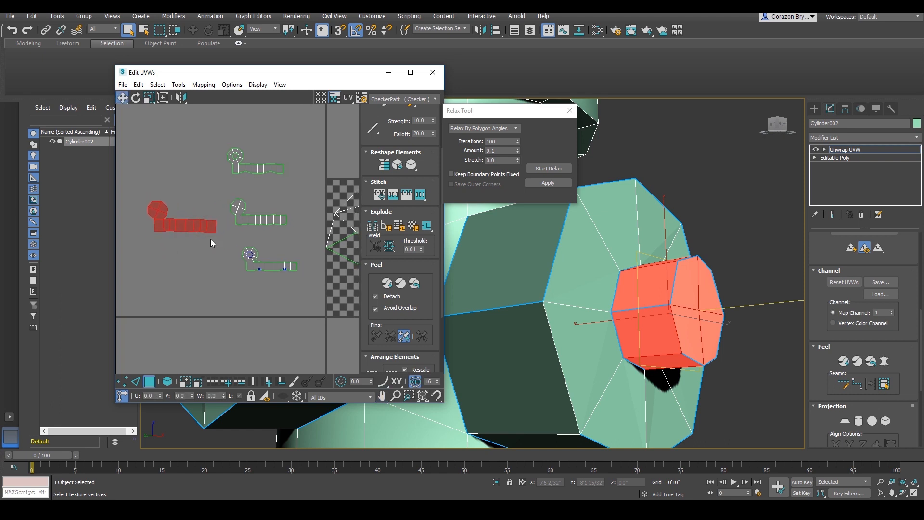
{"action": "left_click", "coordinate": [570, 111]}
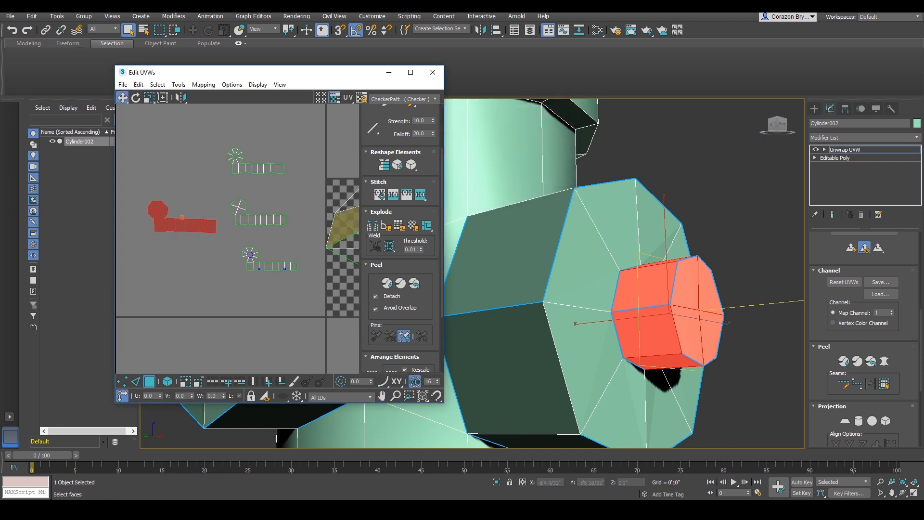
Check on the hydrant which parts the arranged shells cover against the remaining outlet, then minimise the UV editor and clear the selection
{"action": "left_click_drag", "start_coordinate": [899, 379], "coordinate": [888, 351]}
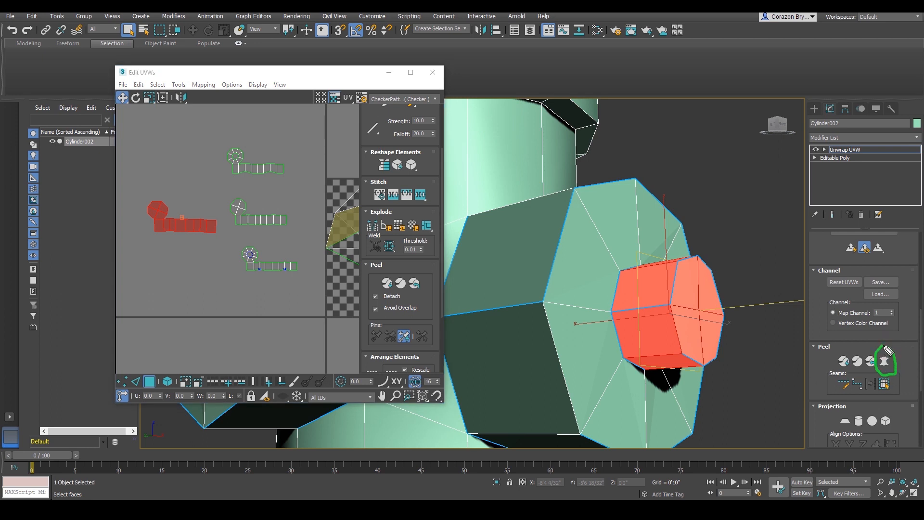
{"action": "key", "text": "Escape"}
{"action": "middle_click_drag", "start_coordinate": [303, 294], "coordinate": [271, 290]}
{"action": "scroll", "coordinate": [272, 290], "scroll_direction": "down", "scroll_amount": 3}
{"action": "mouse_move", "coordinate": [639, 228]}
{"action": "middle_mouse_down"}
{"action": "mouse_move", "coordinate": [640, 216]}
{"action": "mouse_move", "coordinate": [688, 269]}
{"action": "mouse_move", "coordinate": [705, 340]}
{"action": "middle_mouse_up"}
{"action": "scroll", "coordinate": [640, 216], "scroll_direction": "down", "scroll_amount": 4}
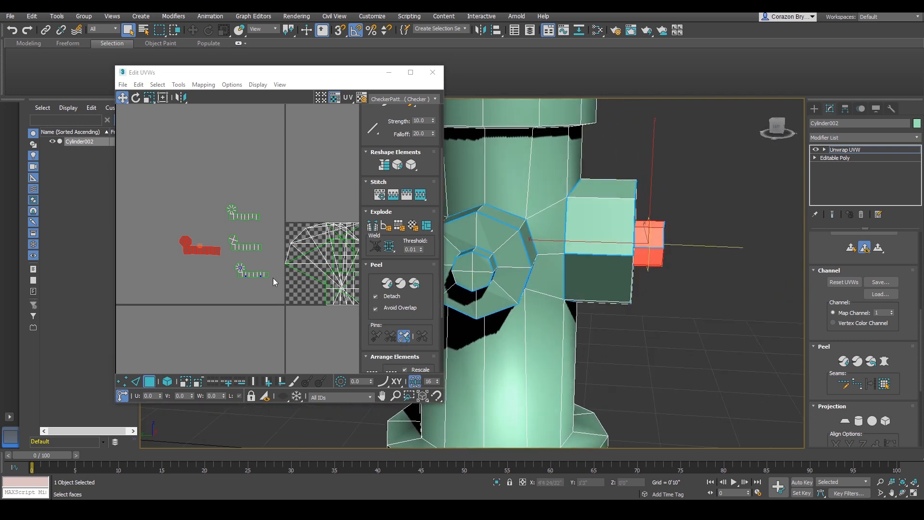
{"action": "left_click_drag", "start_coordinate": [169, 172], "coordinate": [280, 291]}
{"action": "middle_click_drag", "start_coordinate": [602, 267], "coordinate": [643, 267], "text": "alt"}
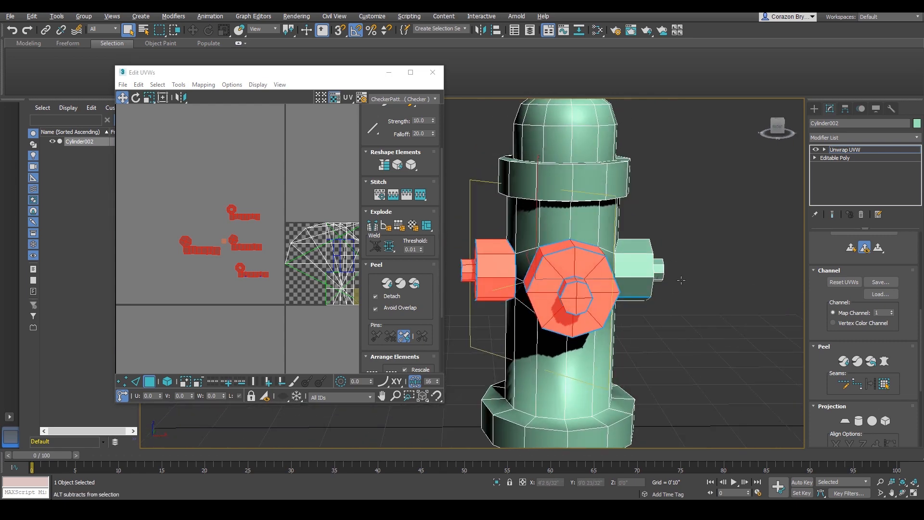
{"action": "left_click_drag", "start_coordinate": [647, 234], "coordinate": [694, 315]}
{"action": "middle_click_drag", "start_coordinate": [252, 293], "coordinate": [197, 291]}
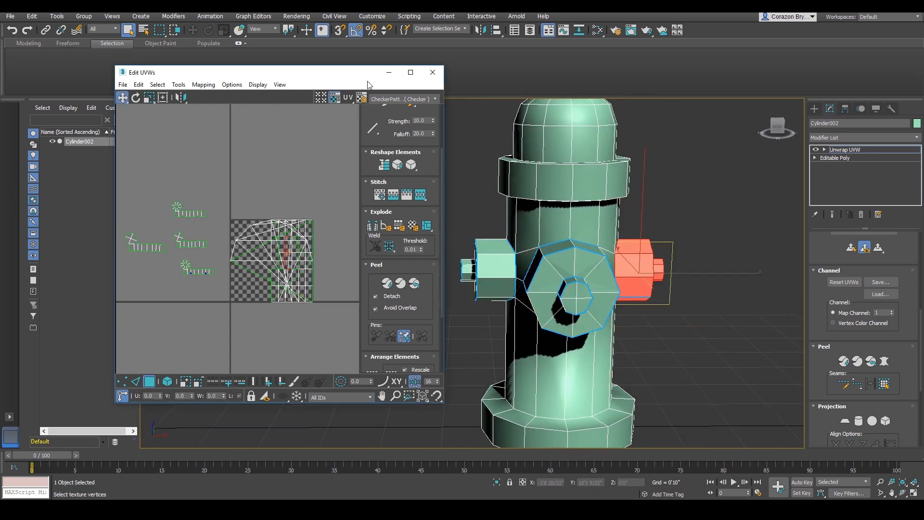
{"action": "left_click", "coordinate": [388, 73]}
{"action": "left_click", "coordinate": [676, 227]}
Remove the stray seam edges running between the two outlets and along the lower side of the smaller outlet
{"action": "middle_click_drag", "start_coordinate": [643, 269], "coordinate": [493, 345]}
{"action": "scroll", "coordinate": [549, 247], "scroll_direction": "up", "scroll_amount": 3}
{"action": "scroll", "coordinate": [566, 255], "scroll_direction": "up", "scroll_amount": 4}
{"action": "middle_click_drag", "start_coordinate": [789, 378], "coordinate": [658, 352], "text": "alt"}
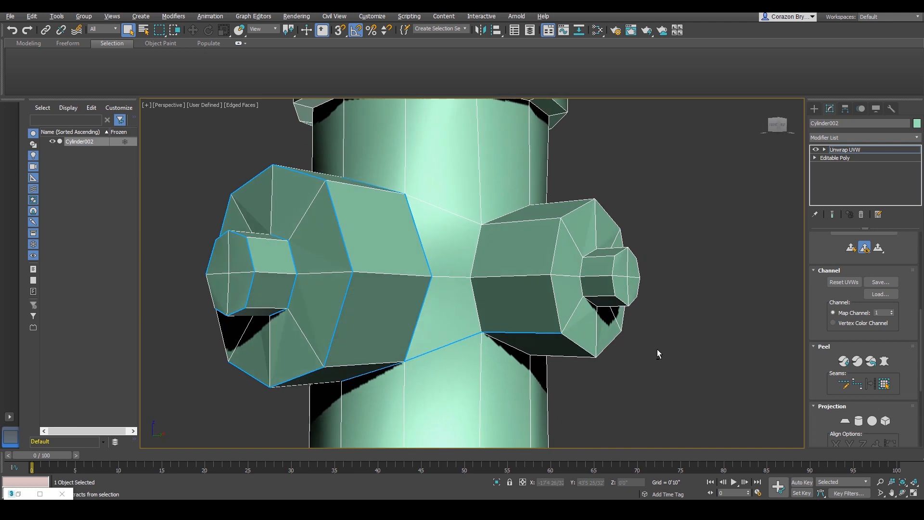
{"action": "left_click", "coordinate": [859, 389]}
{"action": "middle_click_drag", "start_coordinate": [550, 362], "coordinate": [481, 337], "text": "alt"}
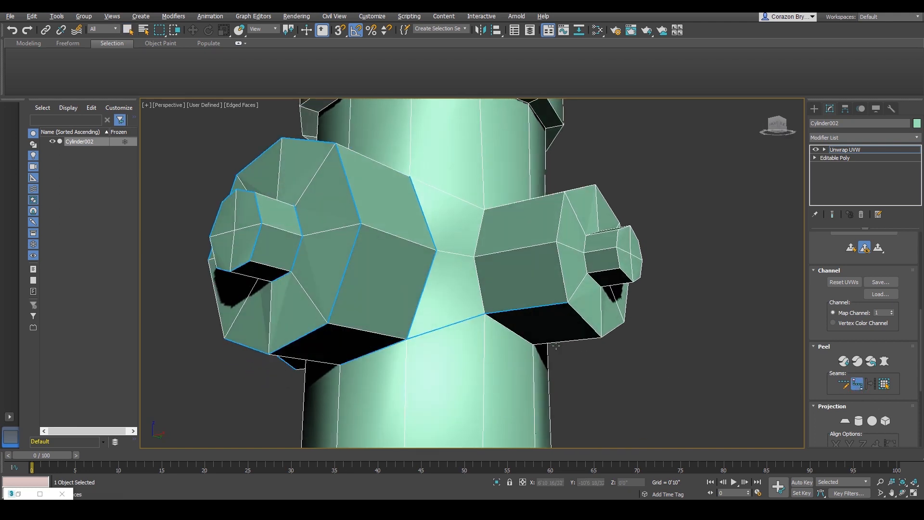
{"action": "left_click", "coordinate": [449, 323]}
{"action": "right_click", "coordinate": [515, 326]}
{"action": "left_click", "coordinate": [535, 306]}
{"action": "middle_click_drag", "start_coordinate": [639, 329], "coordinate": [564, 339], "text": "alt"}
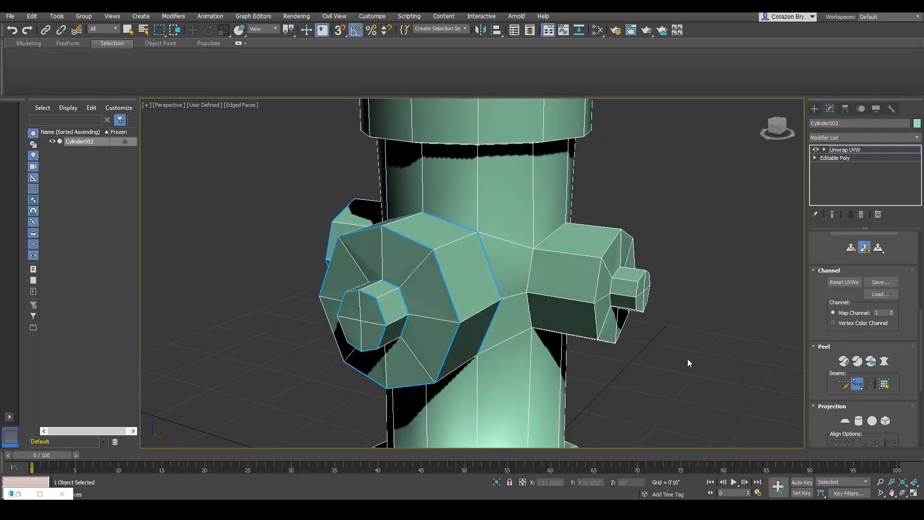
Mark a point-to-point seam around the base of the smaller outlet where it meets the hydrant body
{"action": "middle_click_drag", "start_coordinate": [687, 361], "coordinate": [816, 400], "text": "alt"}
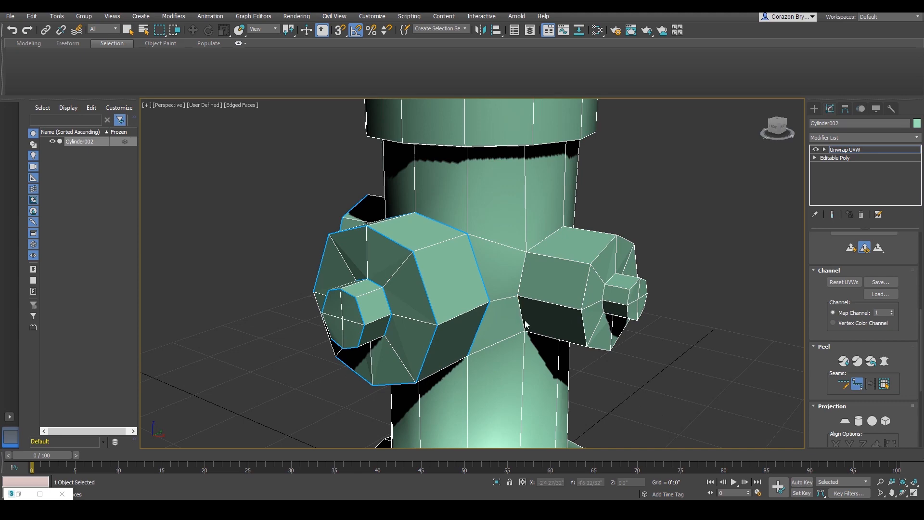
{"action": "middle_click_drag", "start_coordinate": [529, 282], "coordinate": [498, 248], "text": "alt"}
{"action": "left_click", "coordinate": [478, 278]}
{"action": "middle_click_drag", "start_coordinate": [481, 308], "coordinate": [513, 313], "text": "alt"}
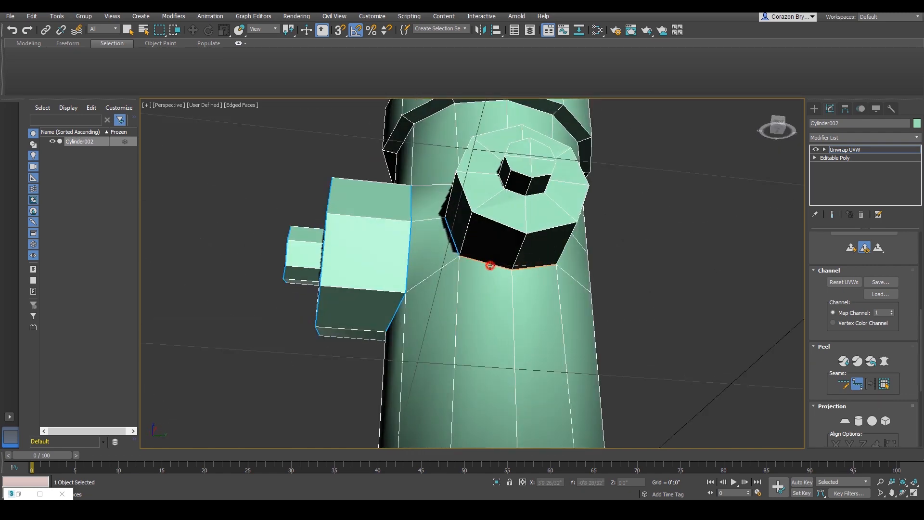
{"action": "middle_click_drag", "start_coordinate": [490, 265], "coordinate": [621, 308], "text": "alt"}
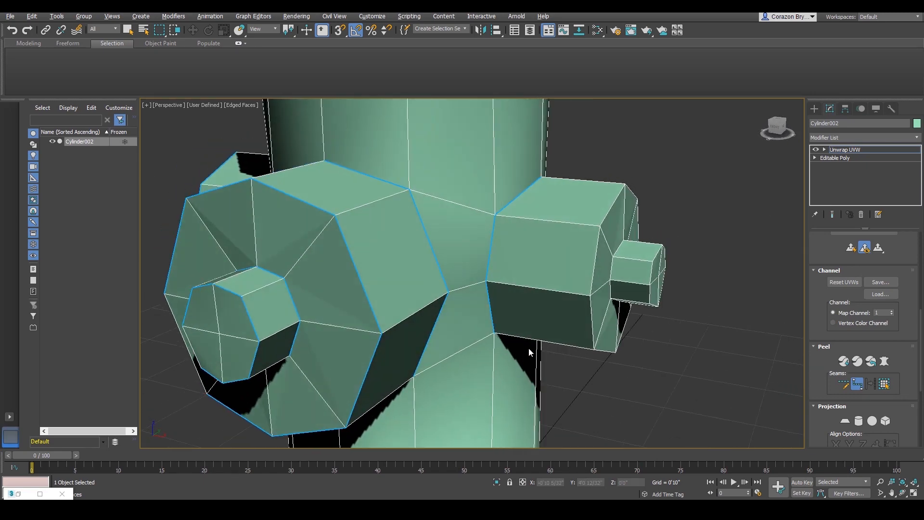
{"action": "middle_click_drag", "start_coordinate": [529, 347], "coordinate": [767, 380], "text": "alt"}
Mark a point-to-point seam around the base of the bolt on the smaller outlet's cap
{"action": "scroll", "coordinate": [630, 254], "scroll_direction": "up", "scroll_amount": 4}
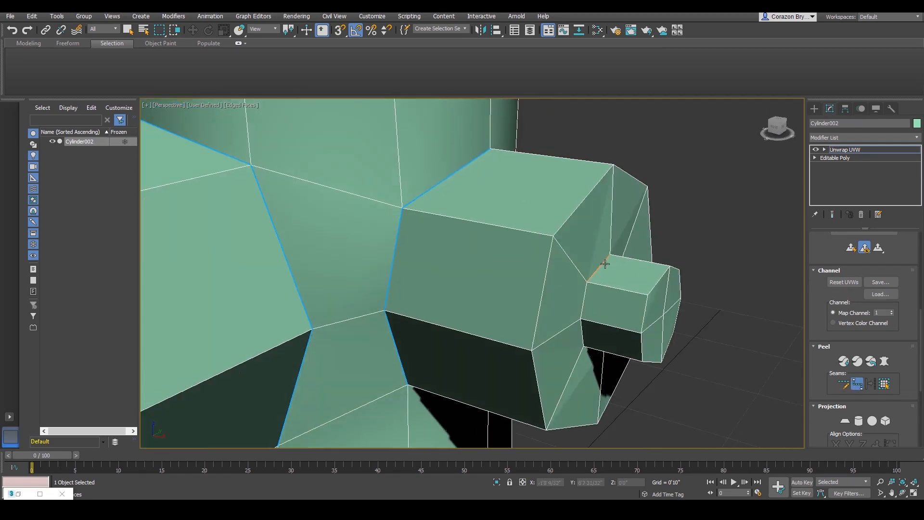
{"action": "middle_click_drag", "start_coordinate": [592, 311], "coordinate": [570, 235], "text": "alt"}
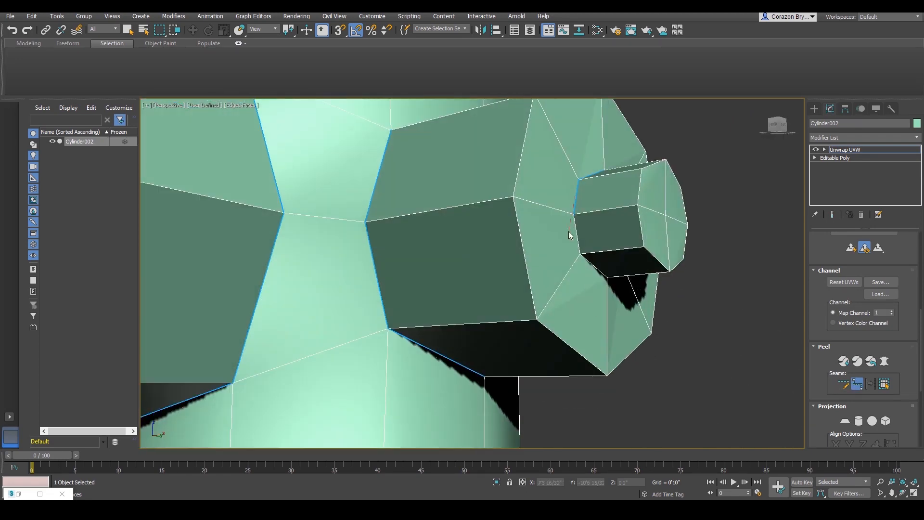
{"action": "left_click", "coordinate": [600, 271]}
{"action": "scroll", "coordinate": [591, 272], "scroll_direction": "down", "scroll_amount": 4}
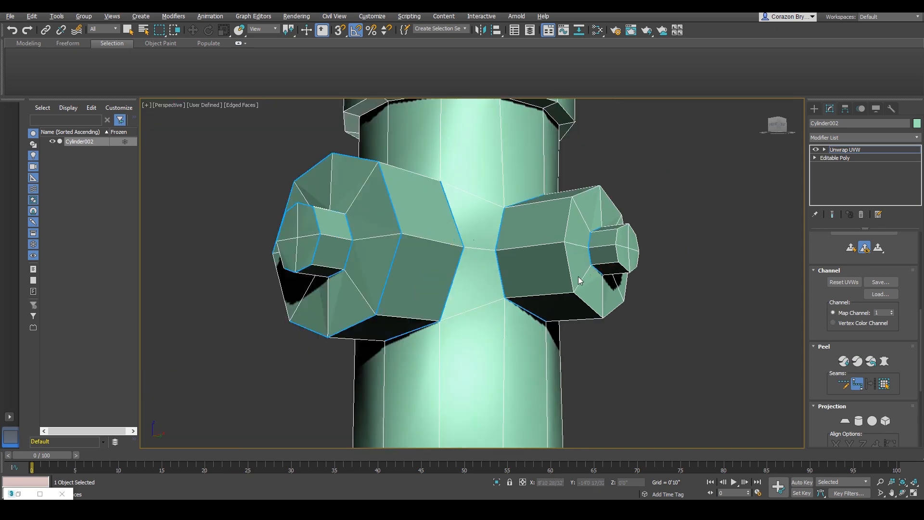
{"action": "middle_click_drag", "start_coordinate": [579, 279], "coordinate": [443, 324], "text": "alt"}
{"action": "scroll", "coordinate": [411, 269], "scroll_direction": "up", "scroll_amount": 1}
{"action": "left_click", "coordinate": [463, 177]}
{"action": "scroll", "coordinate": [469, 236], "scroll_direction": "down", "scroll_amount": 5}
{"action": "scroll", "coordinate": [443, 324], "scroll_direction": "up", "scroll_amount": 5}
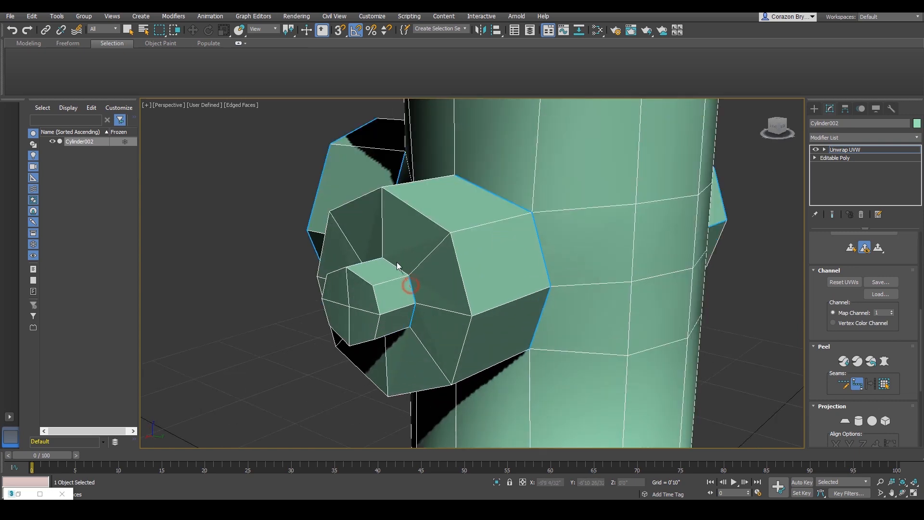
{"action": "left_click", "coordinate": [396, 267]}
{"action": "middle_click_drag", "start_coordinate": [396, 266], "coordinate": [626, 319], "text": "alt"}
Inspect the smaller outlet and its bolt in wireframe to check that the base seams form closed loops
{"action": "middle_click_drag", "start_coordinate": [559, 327], "coordinate": [612, 293], "text": "alt"}
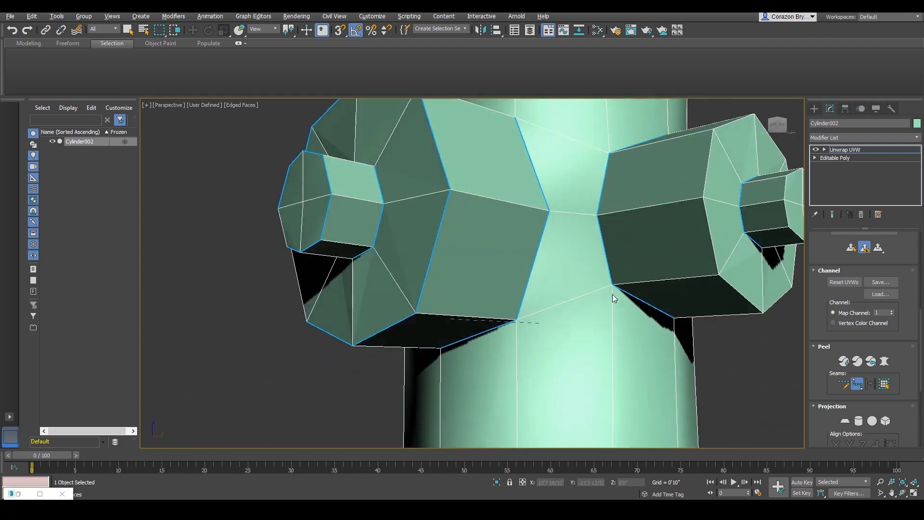
{"action": "scroll", "coordinate": [668, 274], "scroll_direction": "down", "scroll_amount": 5}
{"action": "mouse_move", "coordinate": [668, 273]}
{"action": "middle_mouse_down"}
{"action": "mouse_move", "coordinate": [637, 309]}
{"action": "mouse_move", "coordinate": [689, 344]}
{"action": "mouse_move", "coordinate": [630, 324]}
{"action": "mouse_move", "coordinate": [552, 322]}
{"action": "mouse_move", "coordinate": [505, 353]}
{"action": "mouse_move", "coordinate": [590, 315]}
{"action": "mouse_move", "coordinate": [698, 351]}
{"action": "mouse_move", "coordinate": [664, 318]}
{"action": "mouse_move", "coordinate": [660, 332]}
{"action": "middle_mouse_up"}
{"action": "scroll", "coordinate": [639, 306], "scroll_direction": "up", "scroll_amount": 3}
{"action": "key", "text": "F3"}
{"action": "scroll", "coordinate": [698, 351], "scroll_direction": "up", "scroll_amount": 4}
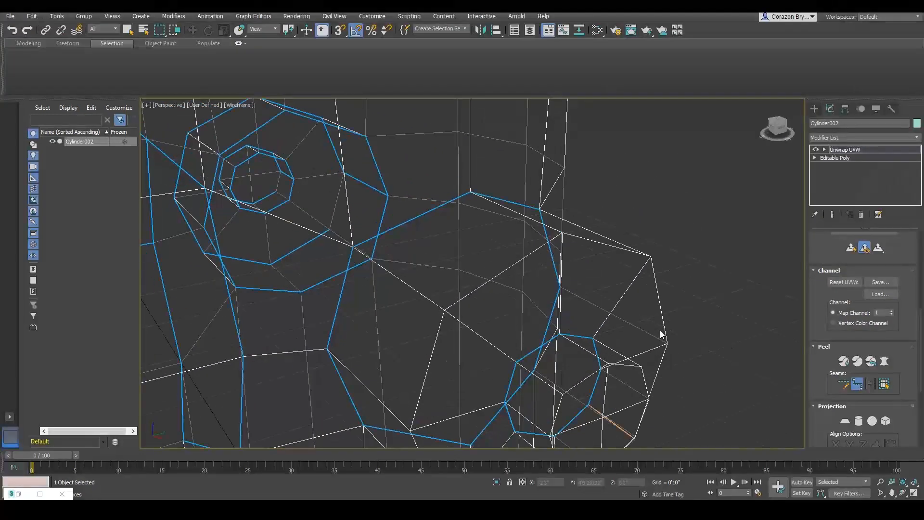
{"action": "mouse_move", "coordinate": [712, 418]}
{"action": "middle_mouse_down", "text": "alt"}
{"action": "mouse_move", "coordinate": [635, 365]}
{"action": "mouse_move", "coordinate": [562, 351]}
{"action": "mouse_move", "coordinate": [563, 374]}
{"action": "mouse_move", "coordinate": [633, 383]}
{"action": "mouse_move", "coordinate": [664, 351]}
{"action": "mouse_move", "coordinate": [672, 380]}
{"action": "mouse_move", "coordinate": [697, 346]}
{"action": "mouse_move", "coordinate": [672, 358]}
{"action": "mouse_move", "coordinate": [637, 337]}
{"action": "mouse_move", "coordinate": [591, 329]}
{"action": "middle_mouse_up", "text": "alt"}
{"action": "scroll", "coordinate": [627, 363], "scroll_direction": "down", "scroll_amount": 3}
{"action": "key", "text": "F3"}
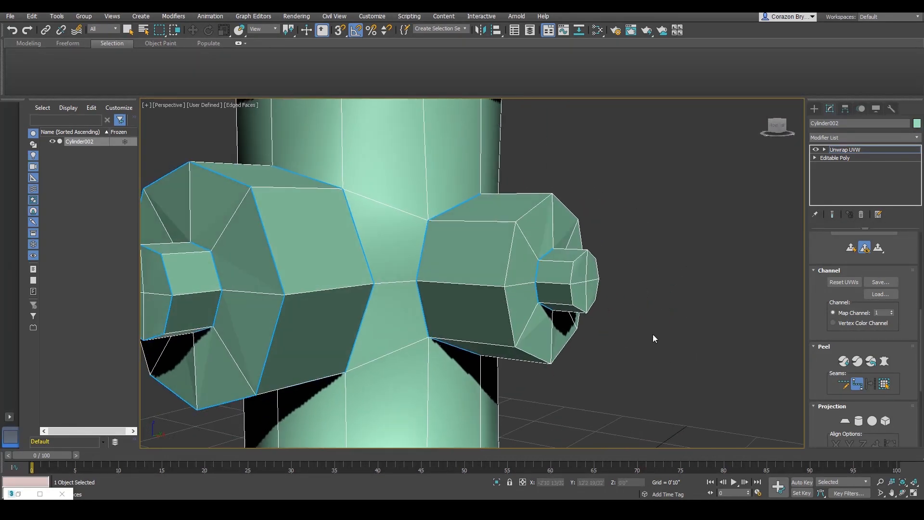
{"action": "middle_click_drag", "start_coordinate": [611, 380], "coordinate": [620, 379], "text": "alt"}
Mark a seam along the smaller outlet's side edge and around its outer rim, leaving part of the rim uncut
{"action": "left_click", "coordinate": [857, 384]}
{"action": "middle_click_drag", "start_coordinate": [503, 332], "coordinate": [511, 333], "text": "alt"}
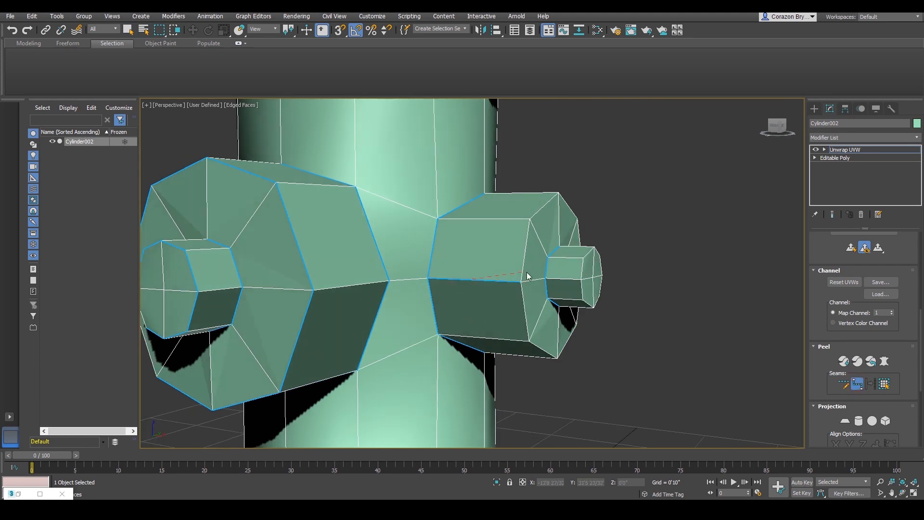
{"action": "left_click", "coordinate": [542, 206]}
{"action": "middle_click_drag", "start_coordinate": [543, 246], "coordinate": [478, 250], "text": "alt"}
{"action": "left_click", "coordinate": [444, 274]}
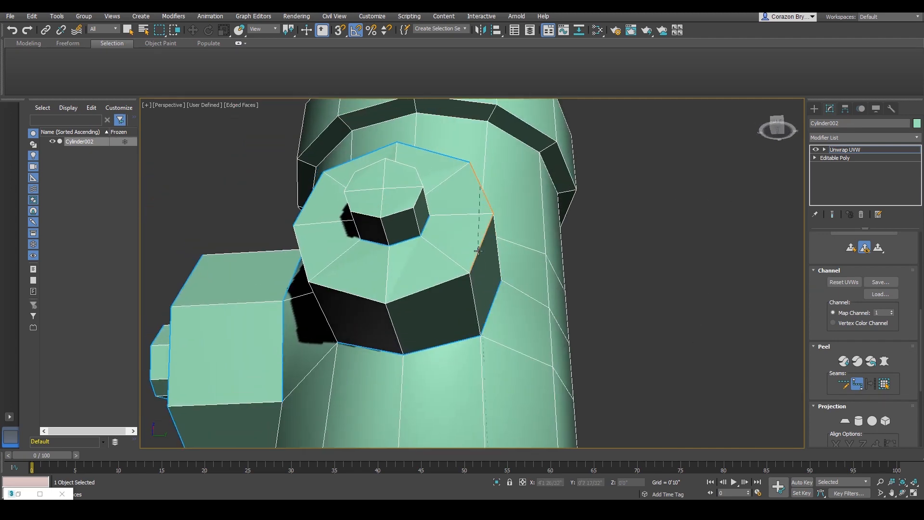
{"action": "left_click", "coordinate": [428, 287]}
{"action": "middle_click_drag", "start_coordinate": [428, 287], "coordinate": [508, 339], "text": "alt"}
{"action": "mouse_move", "coordinate": [538, 379]}
{"action": "middle_mouse_down", "text": "alt"}
{"action": "mouse_move", "coordinate": [515, 346]}
{"action": "mouse_move", "coordinate": [548, 376]}
{"action": "middle_mouse_up", "text": "alt"}
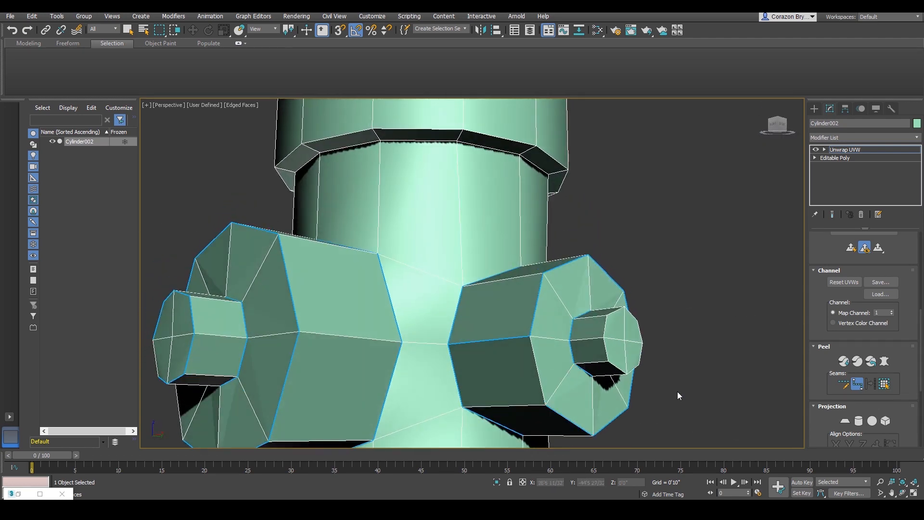
{"action": "middle_click_drag", "start_coordinate": [678, 396], "coordinate": [660, 376], "text": "alt"}
Mark a seam along the side of the smaller outlet's bolt and around the bolt's end face
{"action": "scroll", "coordinate": [565, 337], "scroll_direction": "up", "scroll_amount": 2}
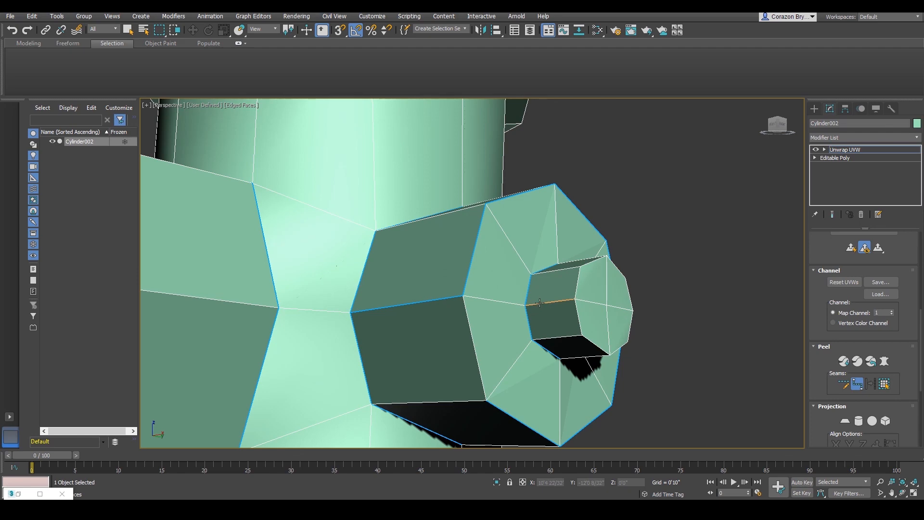
{"action": "middle_click_drag", "start_coordinate": [575, 292], "coordinate": [664, 318], "text": "alt"}
{"action": "left_click", "coordinate": [578, 316]}
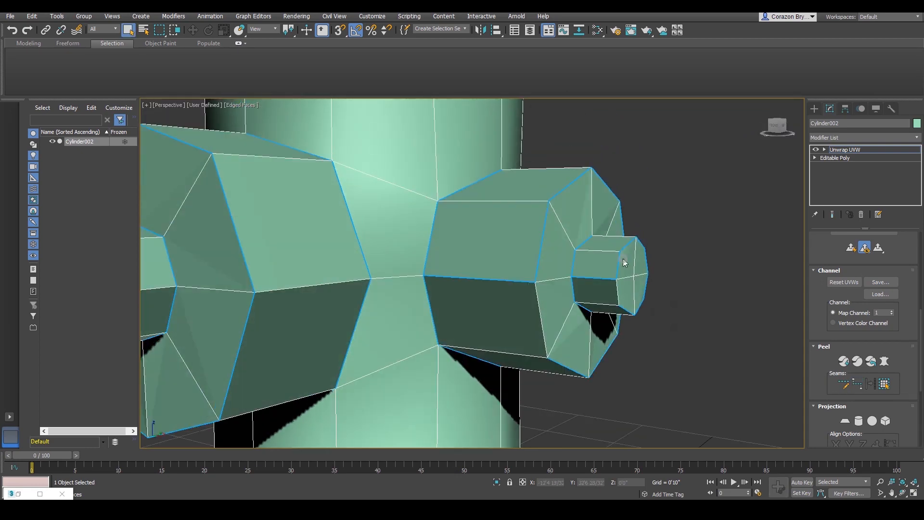
Switch to polygon selection, pick a side face of the smaller outlet and expand the selection to its seams
{"action": "right_click", "coordinate": [622, 243]}
{"action": "left_click", "coordinate": [611, 231]}
{"action": "right_click", "coordinate": [613, 243]}
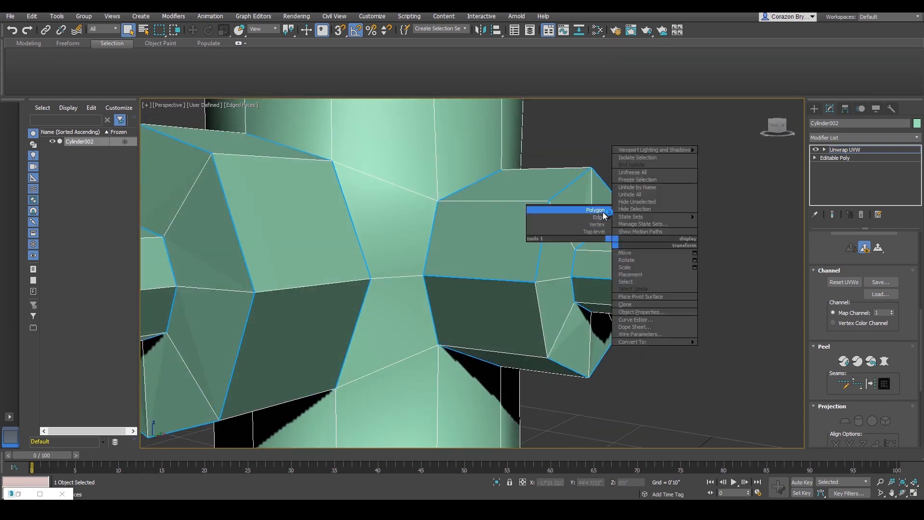
{"action": "left_click", "coordinate": [602, 211]}
{"action": "middle_click_drag", "start_coordinate": [504, 246], "coordinate": [521, 246], "text": "alt"}
{"action": "left_click", "coordinate": [518, 241]}
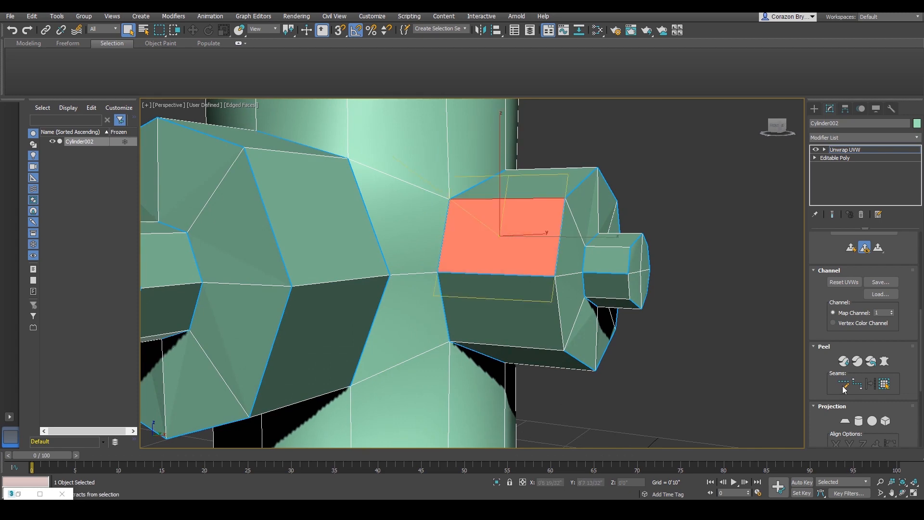
{"action": "left_click", "coordinate": [888, 385]}
{"action": "middle_click_drag", "start_coordinate": [698, 383], "coordinate": [646, 371], "text": "alt"}
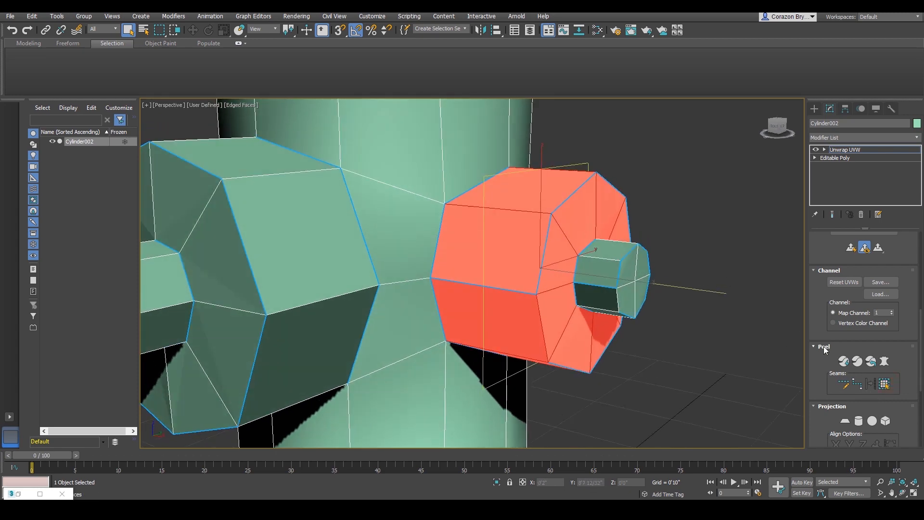
Open the UV editor and apply Reset Peel to the smaller outlet's selected faces
{"action": "scroll", "coordinate": [824, 345], "scroll_direction": "up", "scroll_amount": 2}
{"action": "left_click", "coordinate": [864, 258]}
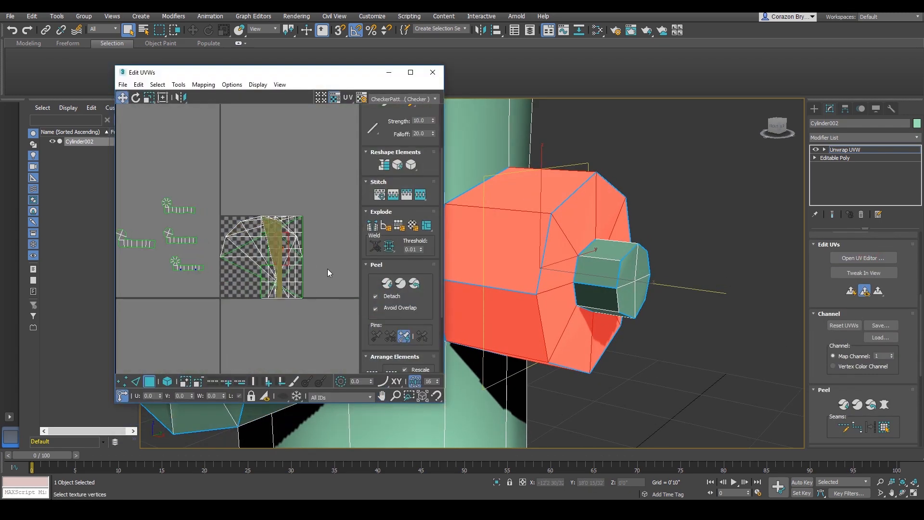
{"action": "scroll", "coordinate": [415, 310], "scroll_direction": "down", "scroll_amount": 3}
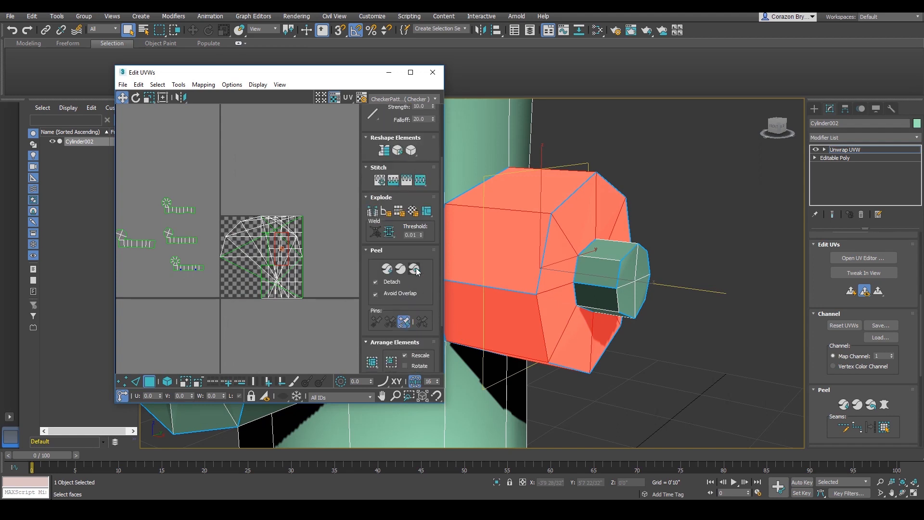
{"action": "left_click", "coordinate": [416, 270]}
Move the smaller outlet's peeled shell out of the UV tile and place it below the existing outlet shells
{"action": "middle_click_drag", "start_coordinate": [294, 268], "coordinate": [321, 269]}
{"action": "mouse_move", "coordinate": [311, 252]}
{"action": "left_mouse_down"}
{"action": "mouse_move", "coordinate": [197, 269]}
{"action": "mouse_move", "coordinate": [310, 263]}
{"action": "left_mouse_up"}
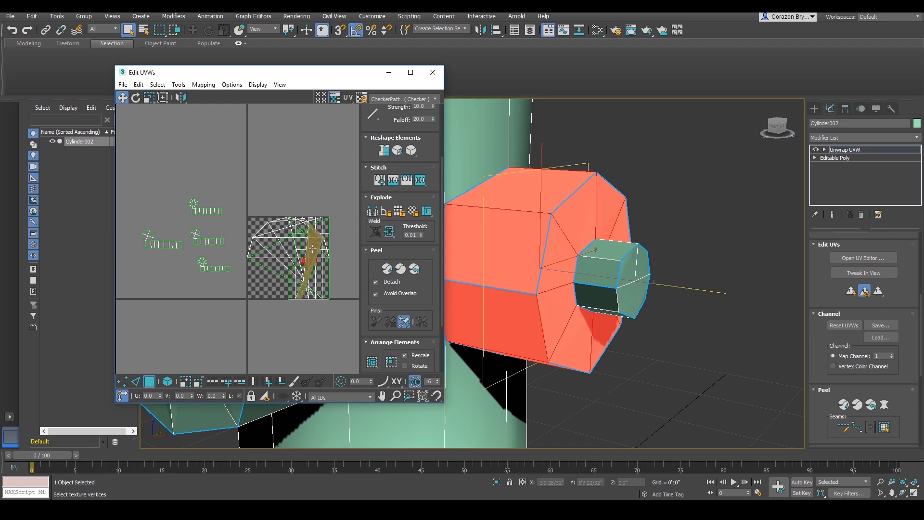
{"action": "scroll", "coordinate": [312, 248], "scroll_direction": "up", "scroll_amount": 10}
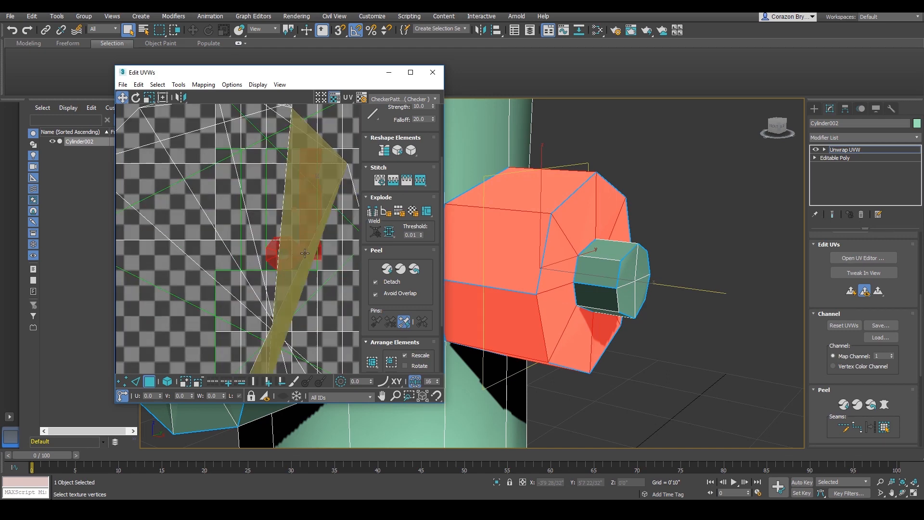
{"action": "left_click_drag", "start_coordinate": [304, 253], "coordinate": [125, 351]}
{"action": "scroll", "coordinate": [210, 301], "scroll_direction": "down", "scroll_amount": 6}
{"action": "middle_click_drag", "start_coordinate": [206, 301], "coordinate": [306, 273]}
{"action": "left_click_drag", "start_coordinate": [288, 267], "coordinate": [191, 312]}
{"action": "key", "text": "e"}
{"action": "middle_click_drag", "start_coordinate": [192, 313], "coordinate": [176, 316]}
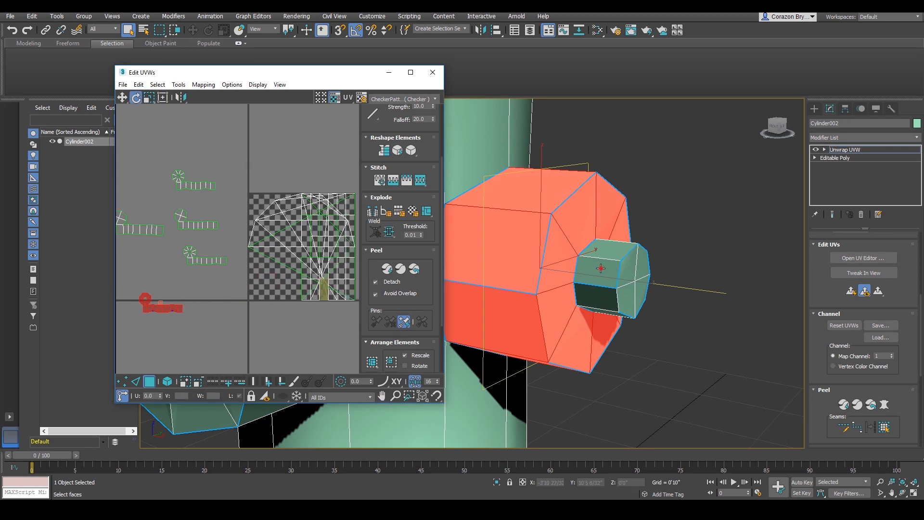
Select the smaller outlet's bolt, expand the selection to its seams, then pelt it and commit the Pelt Map
{"action": "left_click", "coordinate": [601, 268]}
{"action": "left_click", "coordinate": [885, 428]}
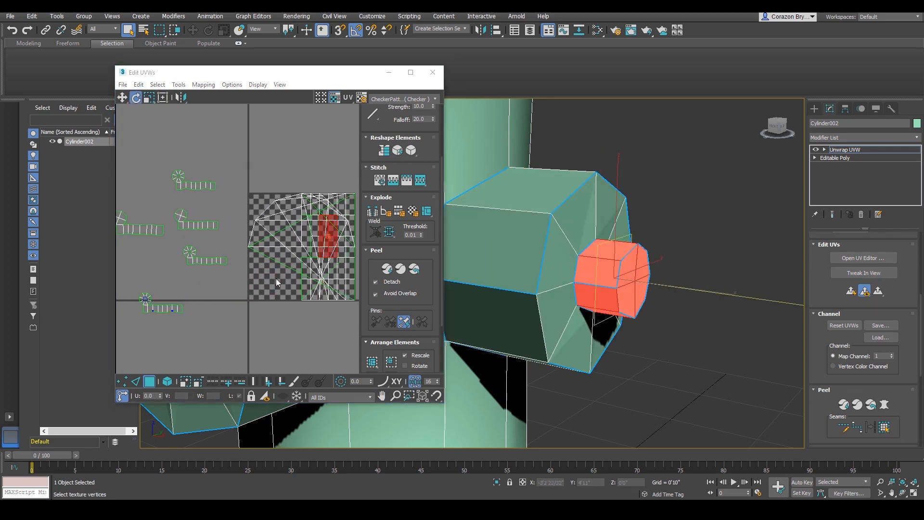
{"action": "middle_click_drag", "start_coordinate": [698, 374], "coordinate": [721, 402]}
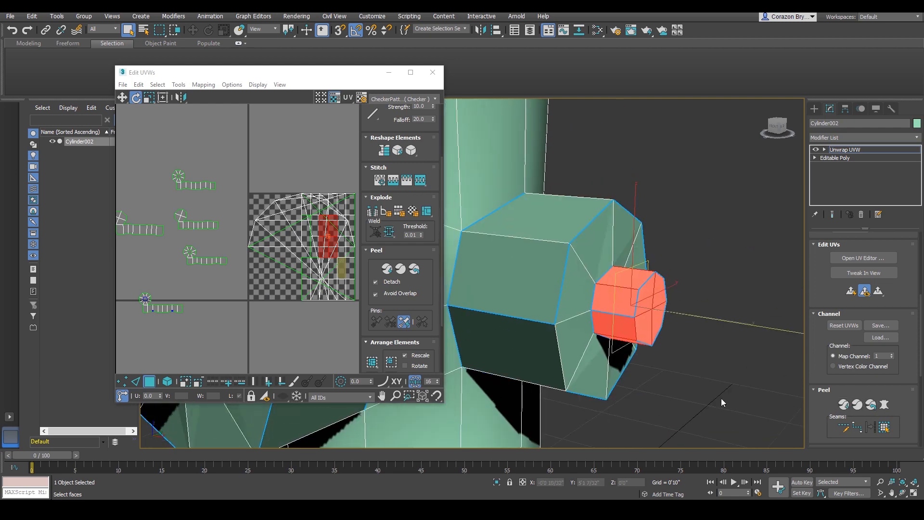
{"action": "left_click", "coordinate": [884, 405]}
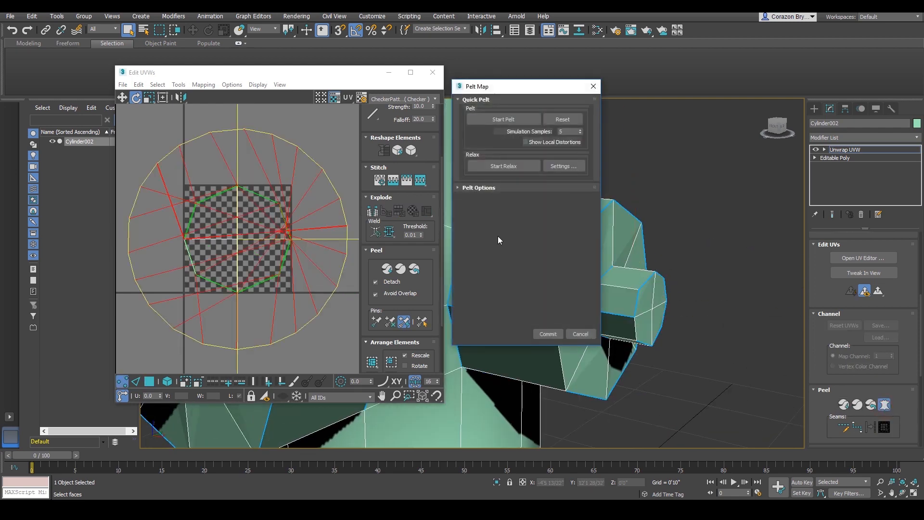
{"action": "left_click", "coordinate": [515, 122]}
{"action": "left_click", "coordinate": [554, 336]}
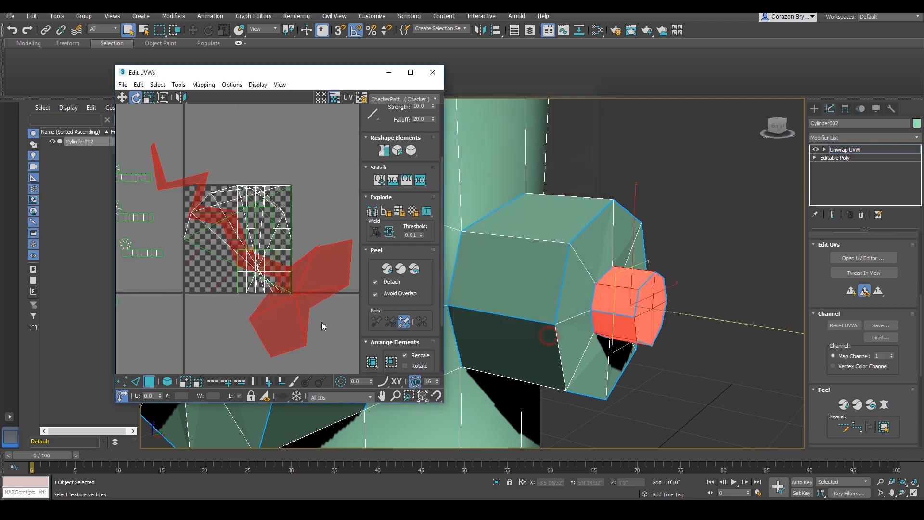
Relax the bolt's pelted shell using Relax By Polygon Angles with 100 iterations, amount 0.1 and stretch 0.0
{"action": "left_click", "coordinate": [182, 89]}
{"action": "left_click", "coordinate": [303, 245]}
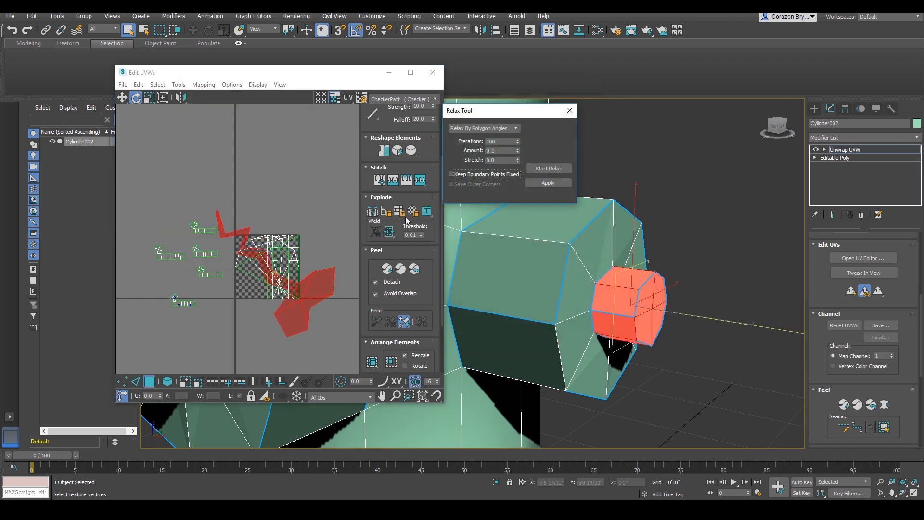
{"action": "left_click", "coordinate": [547, 170]}
{"action": "left_click", "coordinate": [552, 168]}
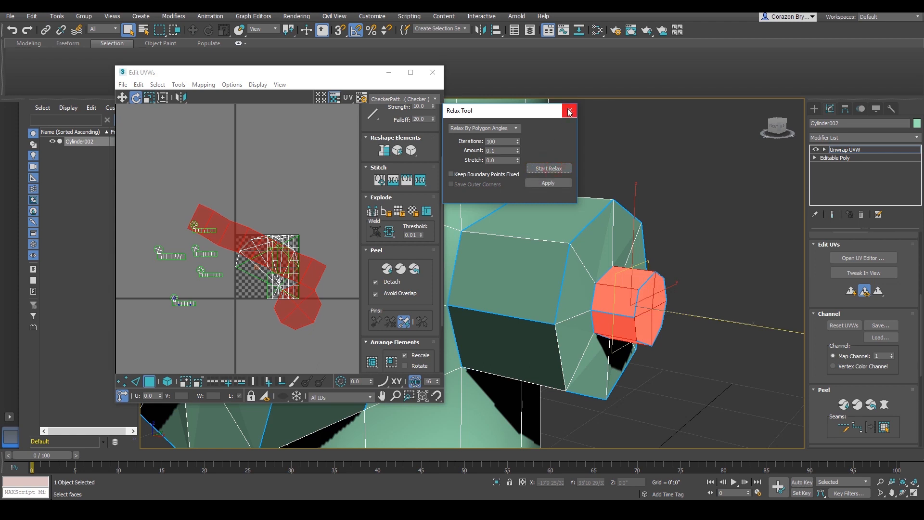
{"action": "left_click", "coordinate": [569, 112]}
Rotate the relaxed bolt shell, scale it down and move it in among the other outlet shells outside the tile
{"action": "left_click_drag", "start_coordinate": [269, 334], "coordinate": [170, 318]}
{"action": "key", "text": "w"}
{"action": "left_click_drag", "start_coordinate": [224, 286], "coordinate": [59, 442]}
{"action": "key", "text": "e"}
{"action": "key", "text": "r"}
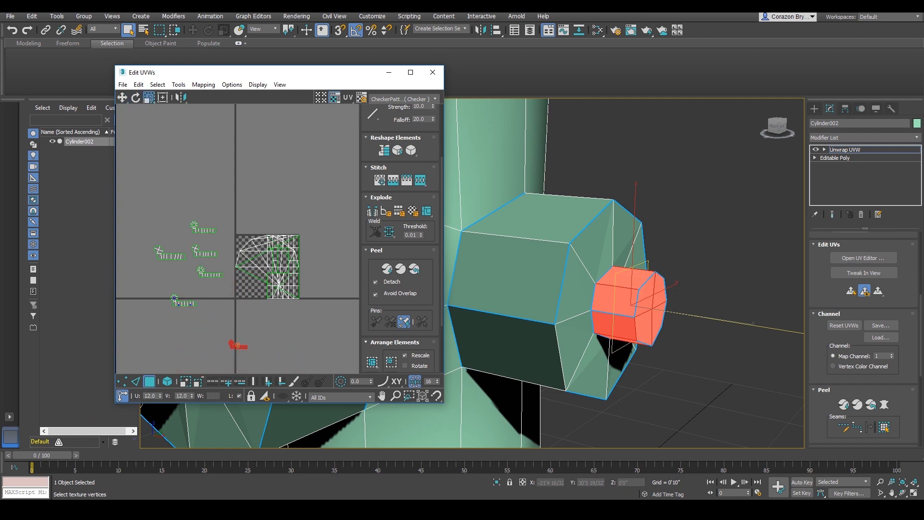
{"action": "left_click_drag", "start_coordinate": [211, 310], "coordinate": [194, 286]}
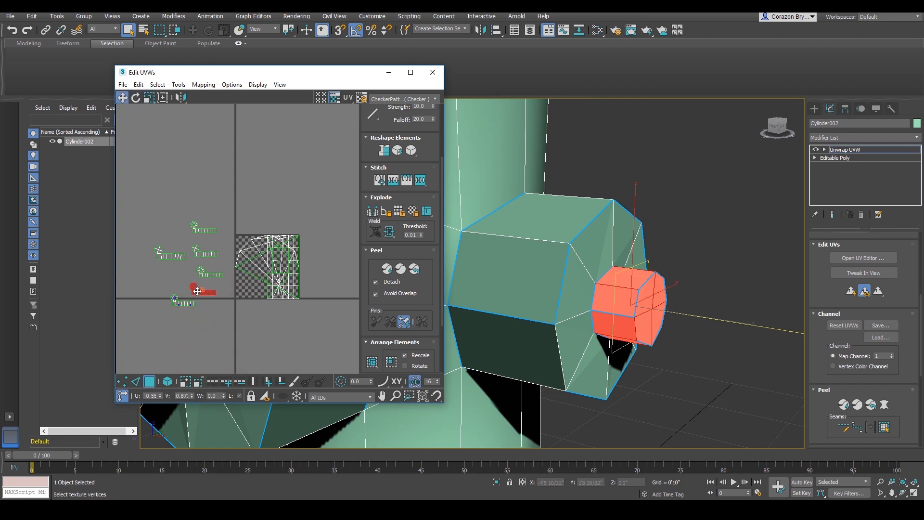
{"action": "left_click", "coordinate": [216, 305]}
Select all the shells outside the UV tile and examine which hydrant parts they cover on the model
{"action": "scroll", "coordinate": [269, 288], "scroll_direction": "up", "scroll_amount": 2}
{"action": "scroll", "coordinate": [581, 305], "scroll_direction": "down", "scroll_amount": 10}
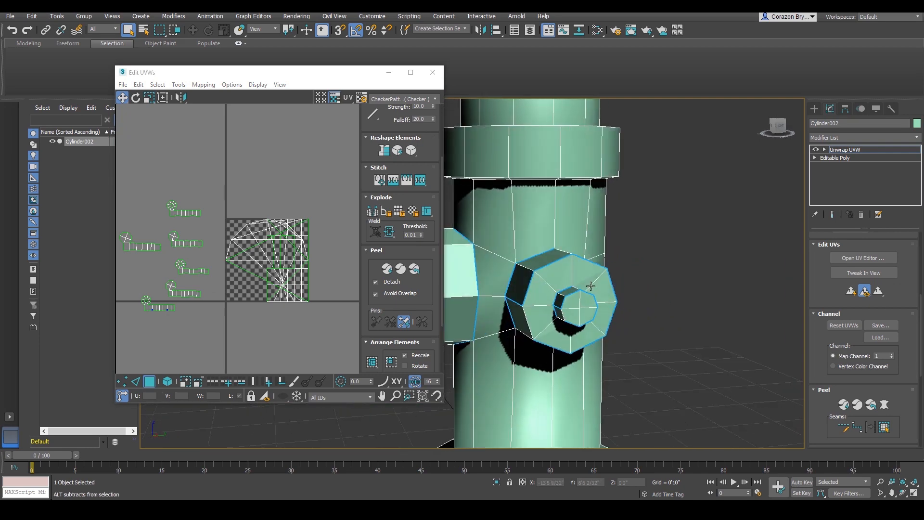
{"action": "middle_click_drag", "start_coordinate": [120, 172], "coordinate": [158, 169]}
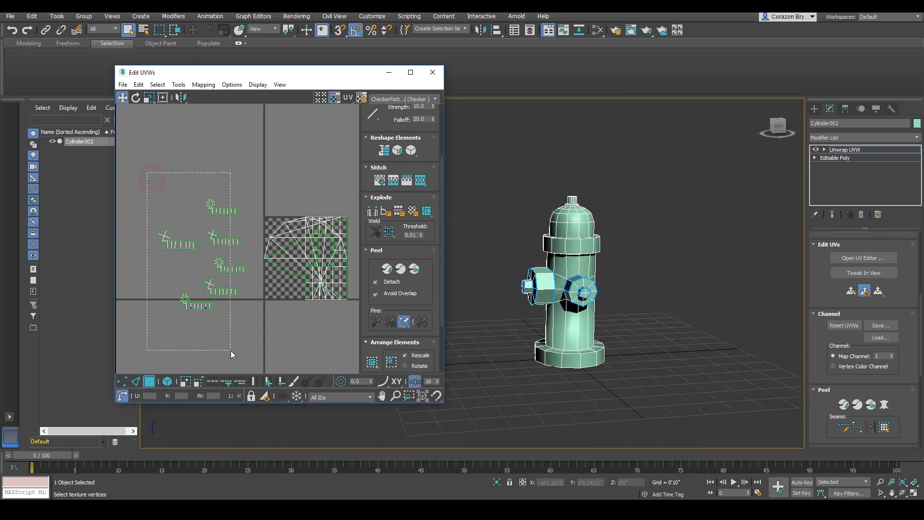
{"action": "left_click_drag", "start_coordinate": [230, 351], "coordinate": [231, 351]}
{"action": "left_click_drag", "start_coordinate": [142, 155], "coordinate": [252, 345]}
{"action": "scroll", "coordinate": [626, 293], "scroll_direction": "up", "scroll_amount": 5}
{"action": "middle_click_drag", "start_coordinate": [674, 289], "coordinate": [604, 312], "text": "alt"}
{"action": "scroll", "coordinate": [614, 293], "scroll_direction": "down", "scroll_amount": 5}
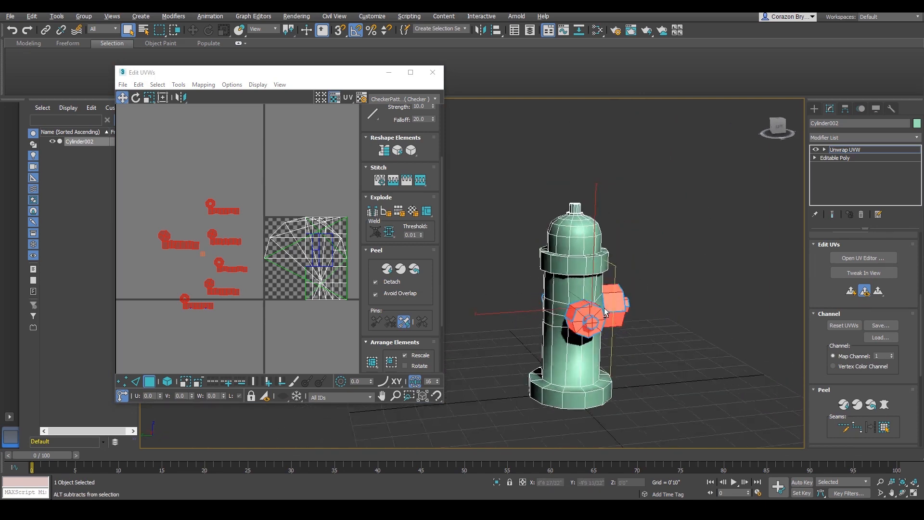
Turn off Ignore Backfacing and try to region-select the faces of the bolt on top of the hydrant's dome
{"action": "scroll", "coordinate": [590, 278], "scroll_direction": "up", "scroll_amount": 3}
{"action": "middle_click_drag", "start_coordinate": [588, 245], "coordinate": [615, 308]}
{"action": "scroll", "coordinate": [613, 260], "scroll_direction": "up", "scroll_amount": 5}
{"action": "middle_click_drag", "start_coordinate": [613, 258], "coordinate": [589, 229], "text": "alt"}
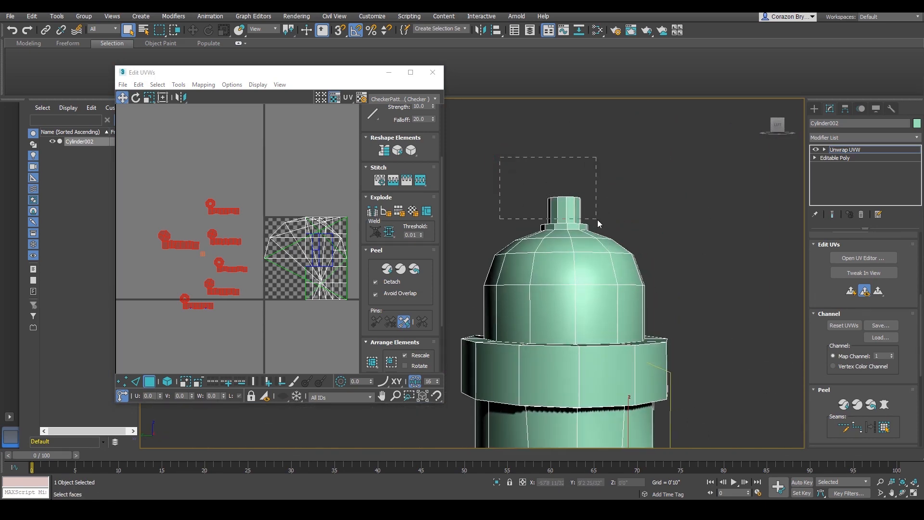
{"action": "left_click_drag", "start_coordinate": [606, 227], "coordinate": [604, 229]}
{"action": "middle_click_drag", "start_coordinate": [604, 229], "coordinate": [595, 259], "text": "alt"}
{"action": "left_click", "coordinate": [331, 321]}
{"action": "scroll", "coordinate": [595, 259], "scroll_direction": "up", "scroll_amount": 5}
{"action": "middle_click_drag", "start_coordinate": [664, 294], "coordinate": [609, 262], "text": "alt"}
{"action": "scroll", "coordinate": [877, 284], "scroll_direction": "up", "scroll_amount": 3}
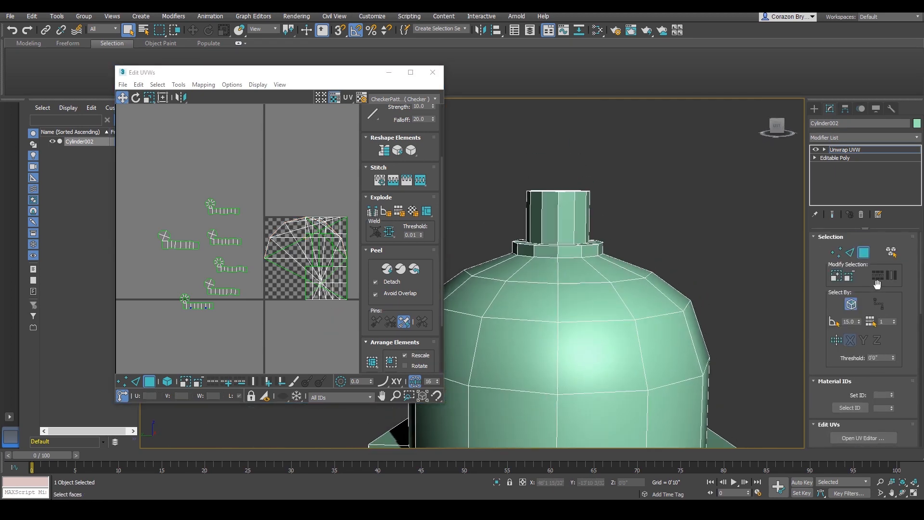
{"action": "middle_click_drag", "start_coordinate": [698, 267], "coordinate": [696, 264], "text": "alt"}
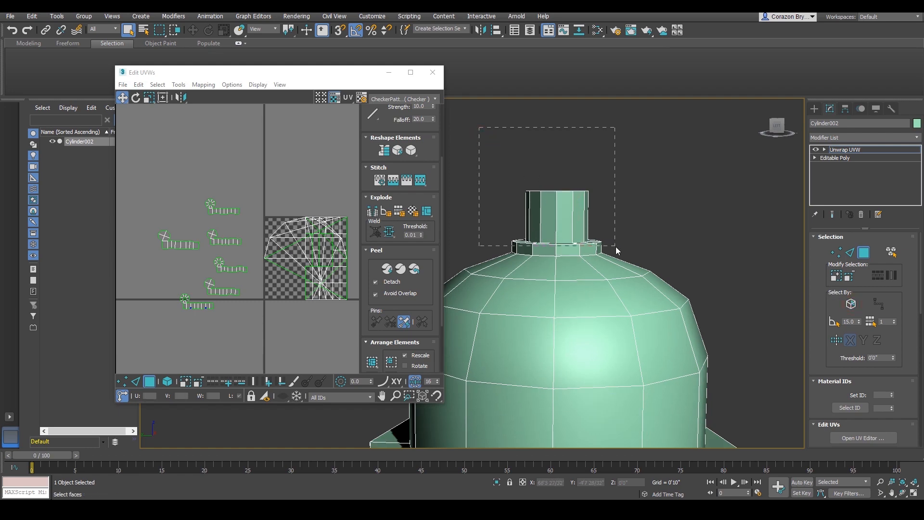
{"action": "left_click_drag", "start_coordinate": [616, 246], "coordinate": [621, 250]}
{"action": "middle_click_drag", "start_coordinate": [621, 250], "coordinate": [551, 264], "text": "alt"}
{"action": "left_click", "coordinate": [654, 206]}
Switch to edge selection, select the lower edge loop of the top bolt's flange and convert it to seams
{"action": "scroll", "coordinate": [534, 288], "scroll_direction": "up", "scroll_amount": 4}
{"action": "scroll", "coordinate": [553, 262], "scroll_direction": "down", "scroll_amount": 3}
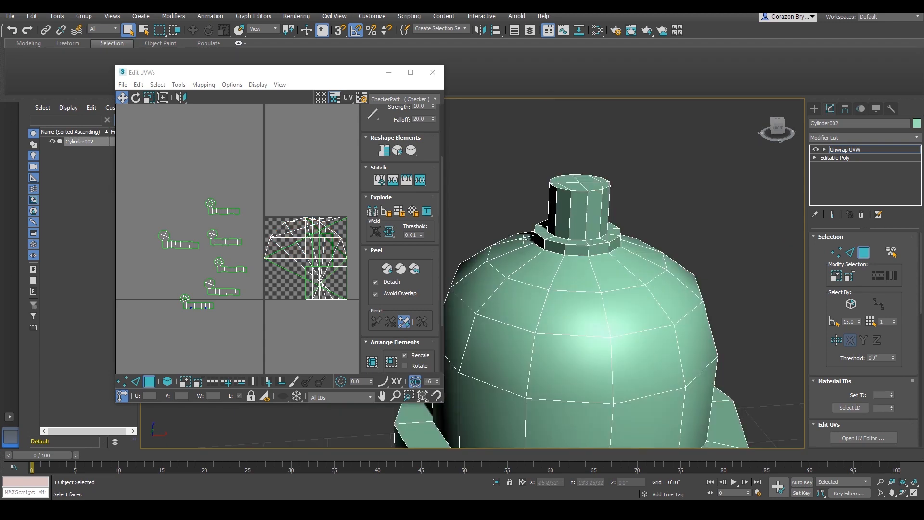
{"action": "scroll", "coordinate": [874, 397], "scroll_direction": "down", "scroll_amount": 5}
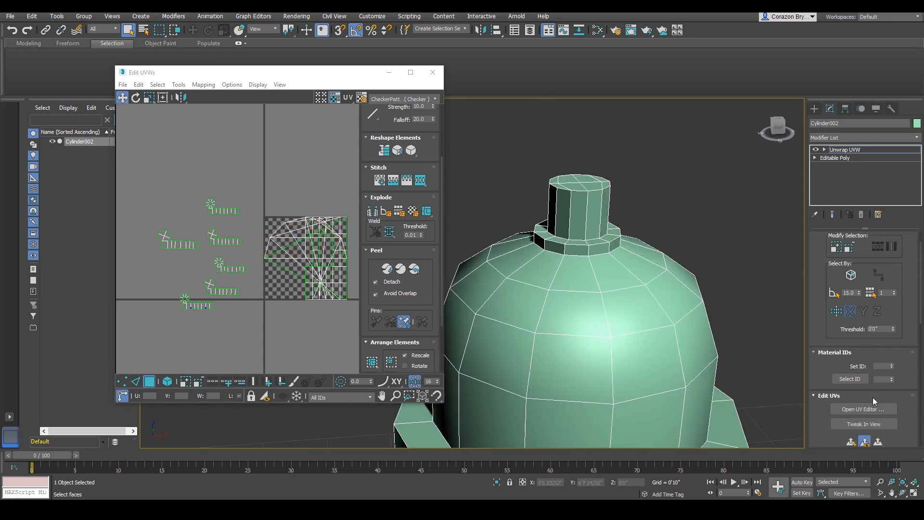
{"action": "middle_click_drag", "start_coordinate": [602, 236], "coordinate": [605, 245], "text": "alt"}
{"action": "scroll", "coordinate": [604, 245], "scroll_direction": "up", "scroll_amount": 2}
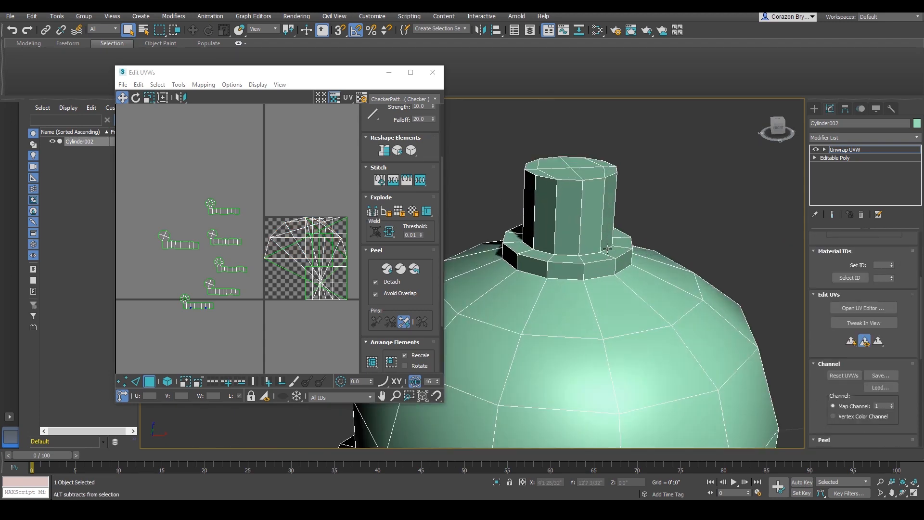
{"action": "scroll", "coordinate": [859, 310], "scroll_direction": "up", "scroll_amount": 5}
{"action": "right_click", "coordinate": [605, 263]}
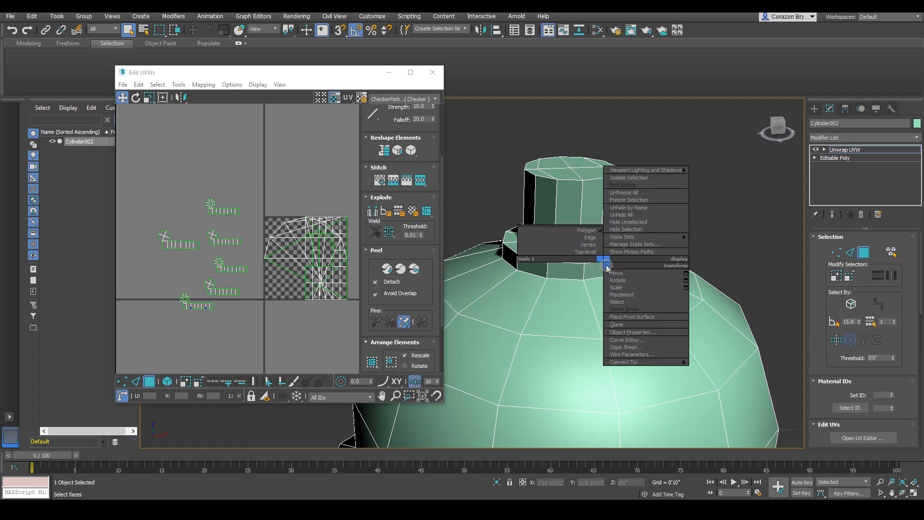
{"action": "left_click", "coordinate": [592, 231]}
{"action": "double_click", "coordinate": [569, 282]}
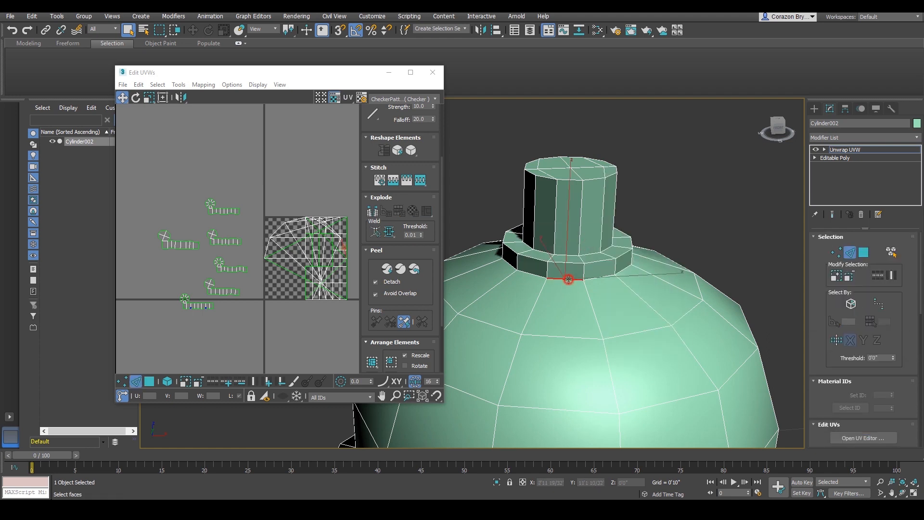
{"action": "scroll", "coordinate": [867, 376], "scroll_direction": "down", "scroll_amount": 5}
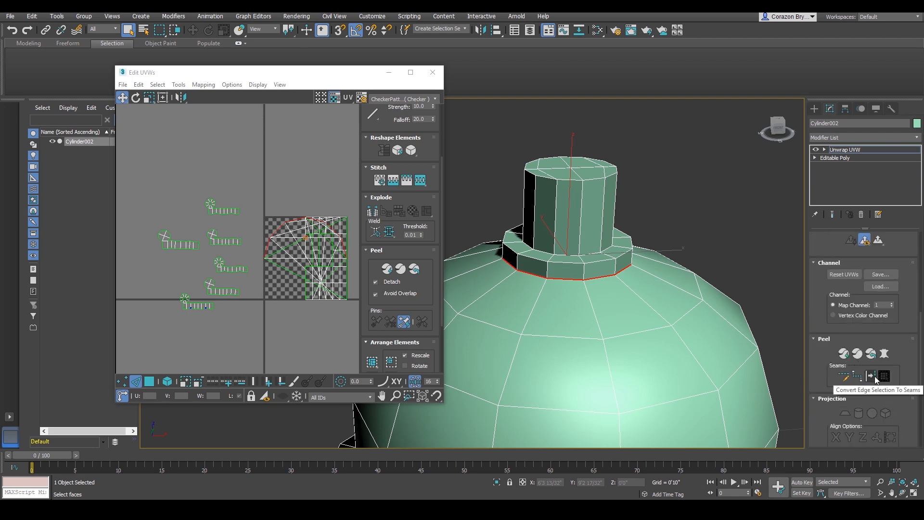
{"action": "left_click", "coordinate": [873, 376]}
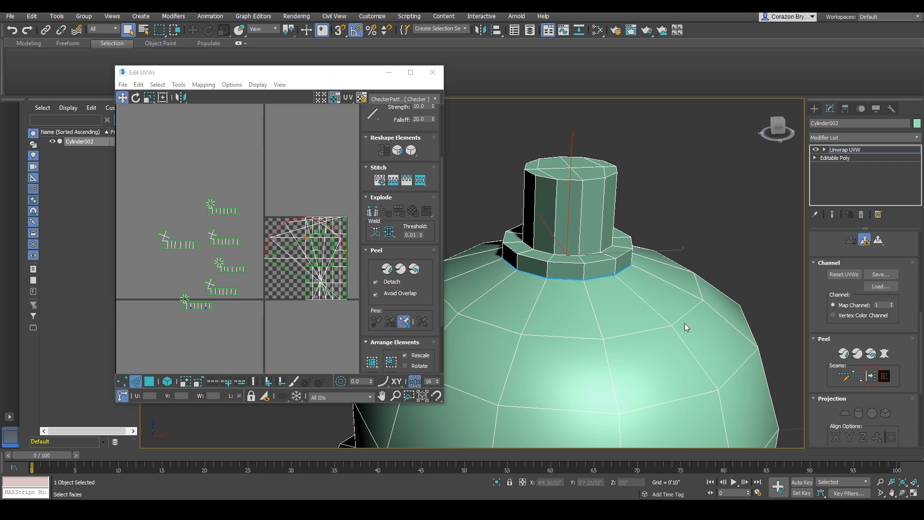
Mark point-to-point seams around the top bolt's cap rim and down its side to the flange seam, checking them in wireframe
{"action": "middle_click_drag", "start_coordinate": [685, 322], "coordinate": [649, 310], "text": "alt"}
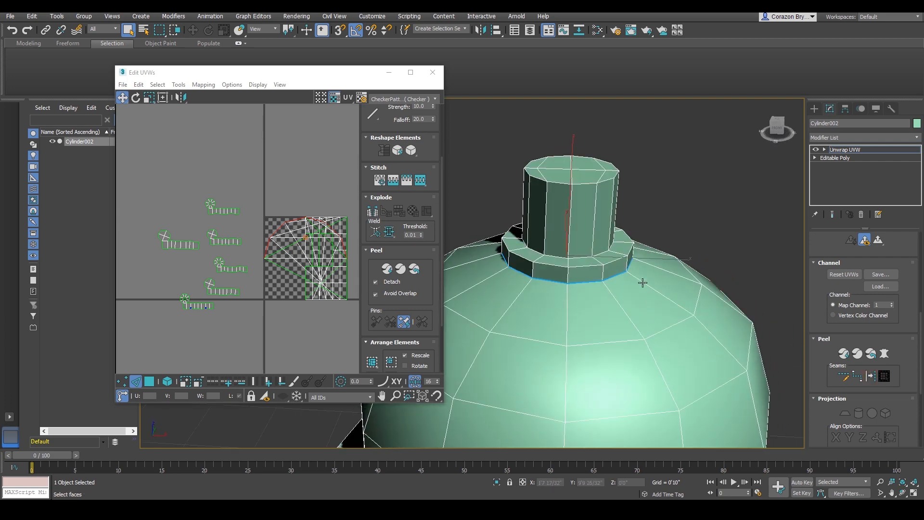
{"action": "middle_click_drag", "start_coordinate": [642, 278], "coordinate": [666, 261], "text": "alt"}
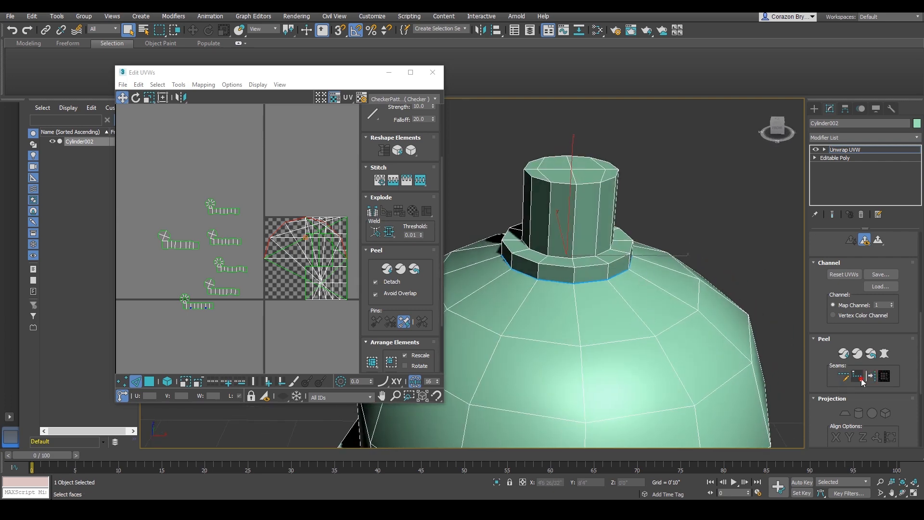
{"action": "middle_click_drag", "start_coordinate": [593, 266], "coordinate": [600, 276]}
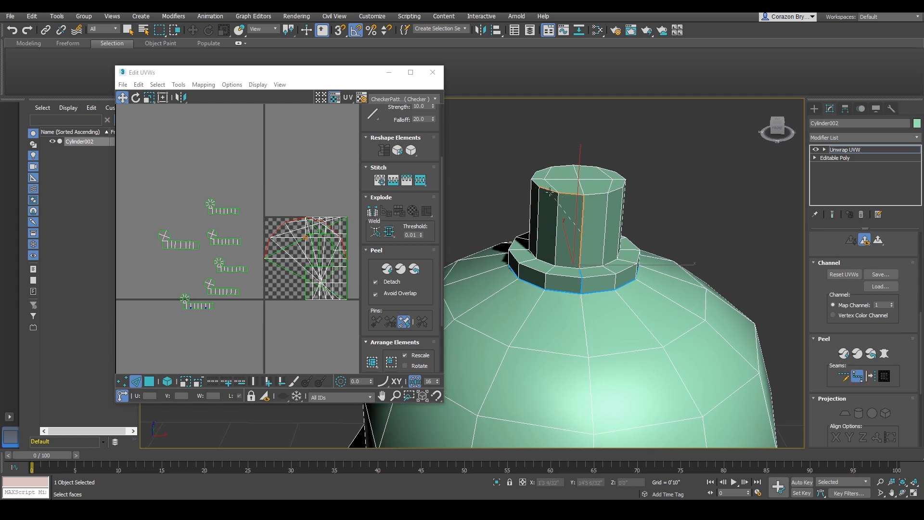
{"action": "middle_click_drag", "start_coordinate": [560, 213], "coordinate": [580, 226], "text": "alt"}
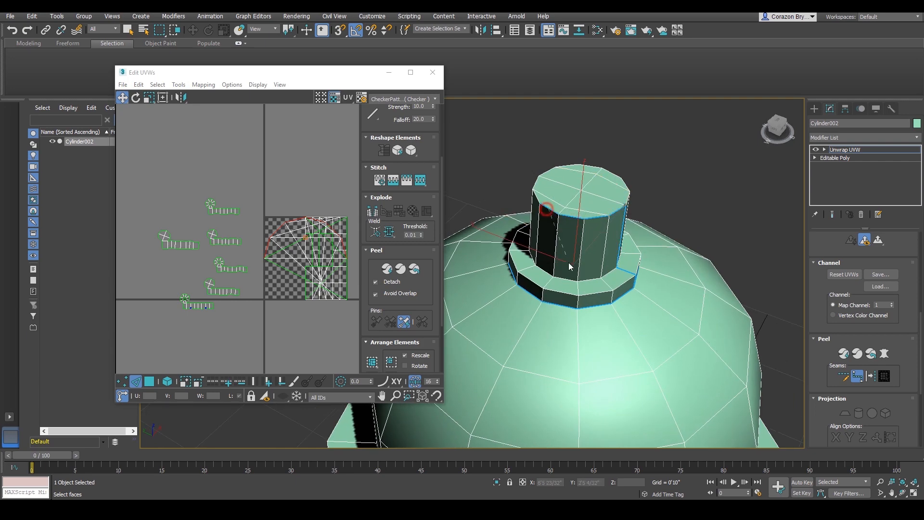
{"action": "middle_click_drag", "start_coordinate": [568, 265], "coordinate": [635, 255], "text": "alt"}
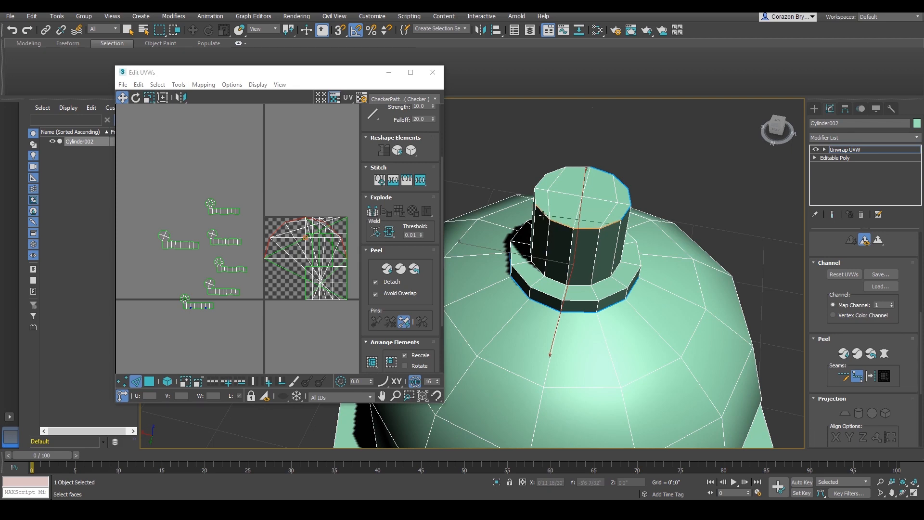
{"action": "middle_click_drag", "start_coordinate": [543, 216], "coordinate": [577, 224], "text": "alt"}
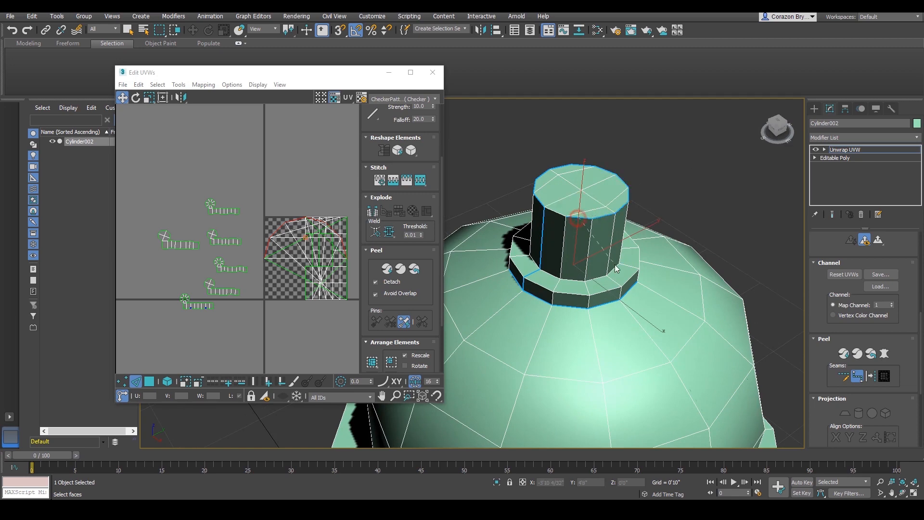
{"action": "middle_click_drag", "start_coordinate": [615, 266], "coordinate": [590, 328], "text": "alt"}
{"action": "middle_click_drag", "start_coordinate": [522, 307], "coordinate": [627, 342], "text": "alt"}
{"action": "key", "text": "q"}
{"action": "key", "text": "F3"}
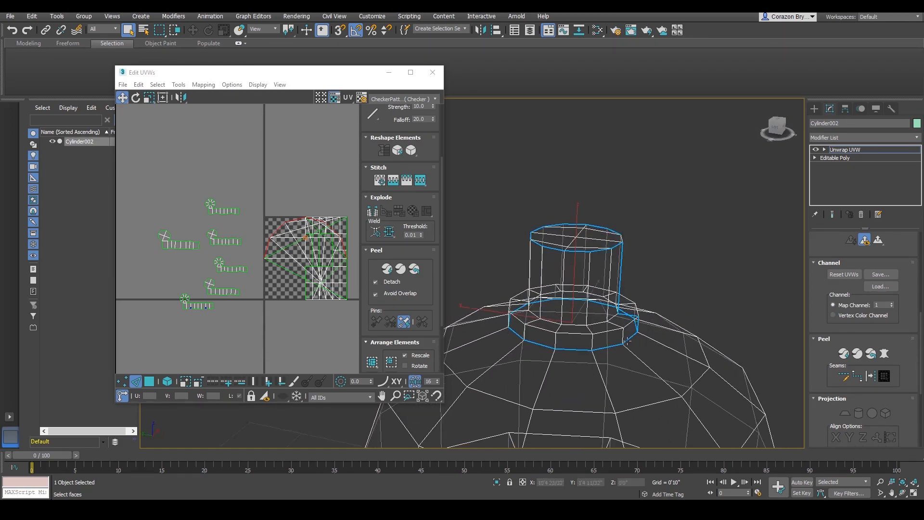
{"action": "key", "text": "F3"}
Select a face on the top bolt, expand the selection to the seams and peel the bolt with Reset Peel
{"action": "right_click", "coordinate": [573, 267]}
{"action": "left_click", "coordinate": [513, 253]}
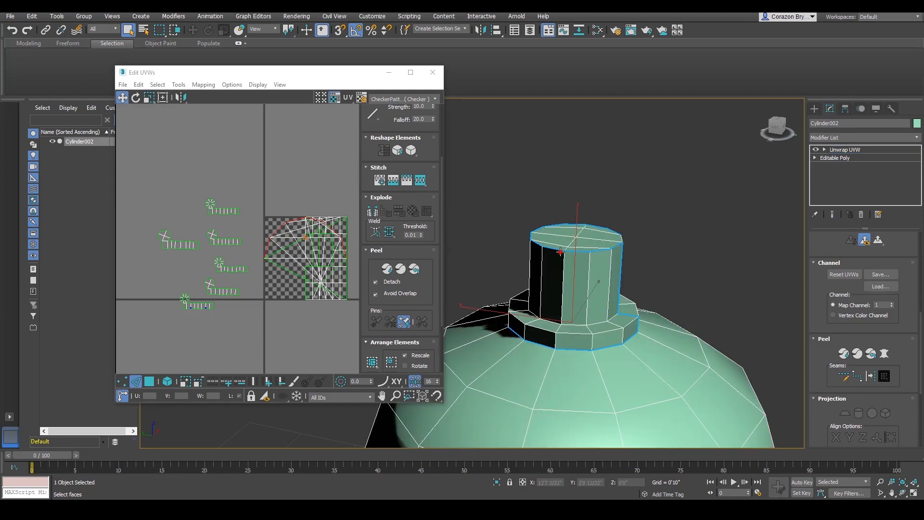
{"action": "left_click", "coordinate": [582, 290]}
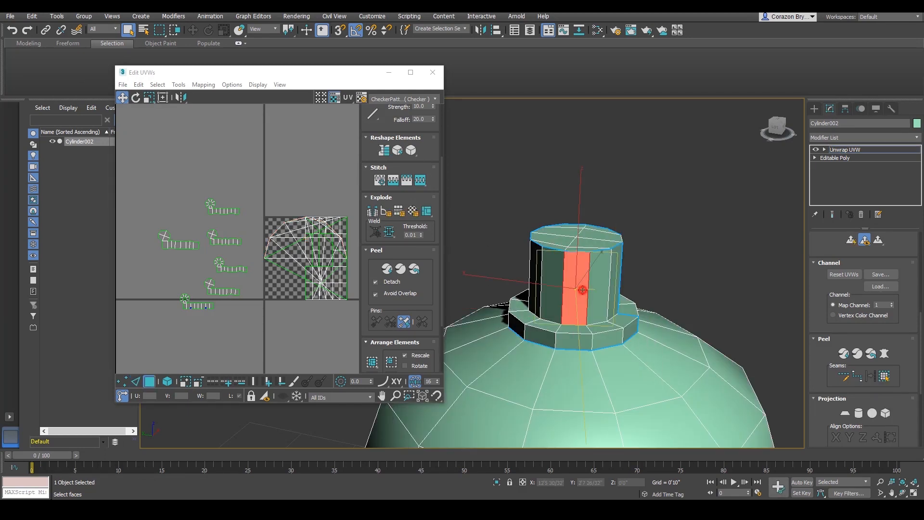
{"action": "left_click", "coordinate": [883, 378]}
{"action": "middle_click_drag", "start_coordinate": [681, 368], "coordinate": [680, 356]}
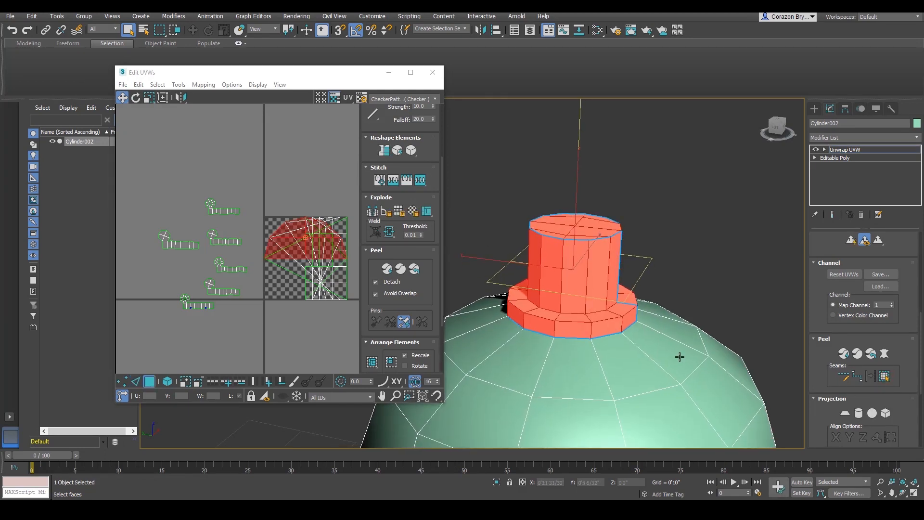
{"action": "left_click", "coordinate": [415, 270]}
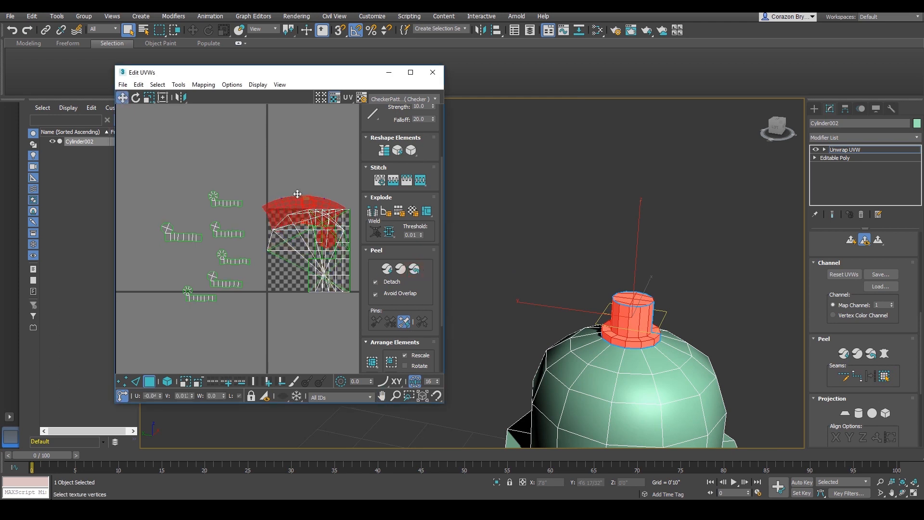
Move the top bolt's peeled shells out of the UV tile, above the other arranged shells, and rotate them so the curved strip opens upward
{"action": "left_click_drag", "start_coordinate": [297, 194], "coordinate": [214, 135]}
{"action": "key", "text": "e"}
{"action": "left_click_drag", "start_coordinate": [238, 164], "coordinate": [279, 177]}
{"action": "left_click", "coordinate": [300, 161]}
{"action": "middle_click_drag", "start_coordinate": [300, 161], "coordinate": [307, 150]}
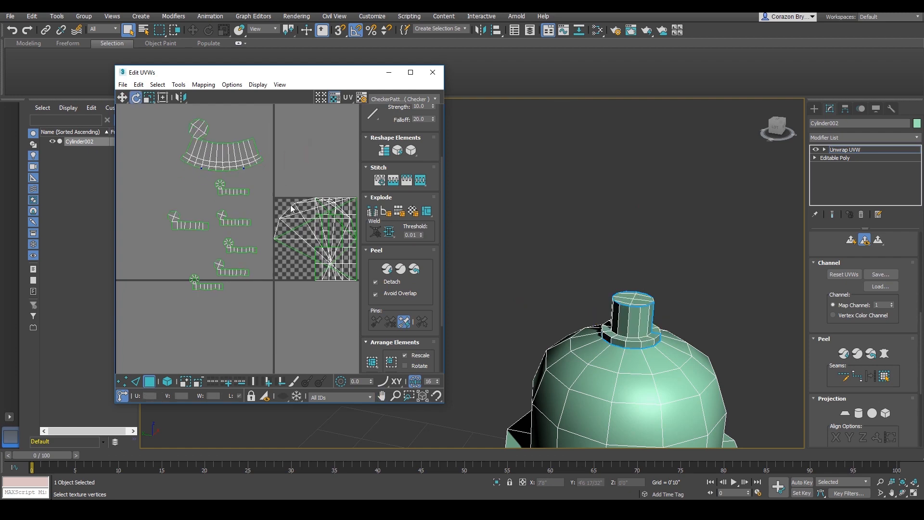
Select all the shells remaining in the UV tile and check which parts of the hydrant they cover
{"action": "scroll", "coordinate": [577, 304], "scroll_direction": "down", "scroll_amount": 4}
{"action": "middle_click_drag", "start_coordinate": [604, 287], "coordinate": [577, 282], "text": "alt"}
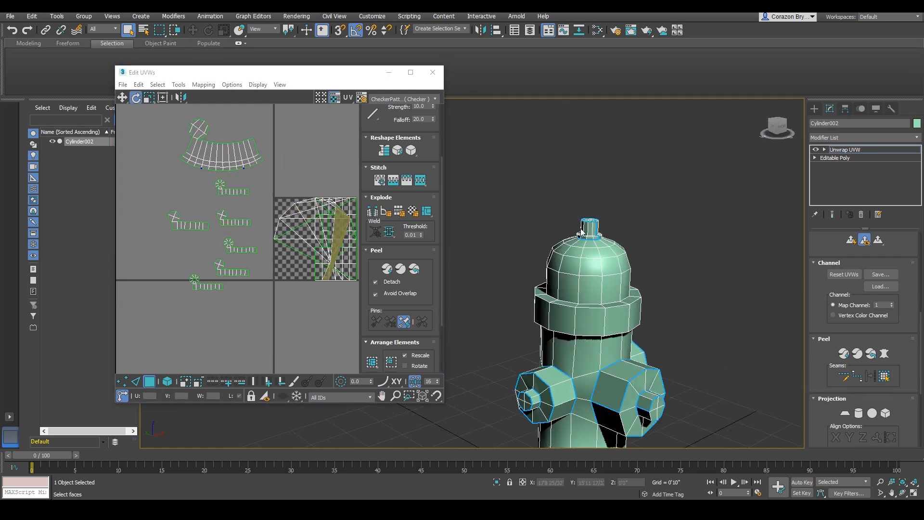
{"action": "middle_click_drag", "start_coordinate": [583, 232], "coordinate": [550, 144]}
{"action": "middle_click_drag", "start_coordinate": [602, 301], "coordinate": [634, 355], "text": "alt"}
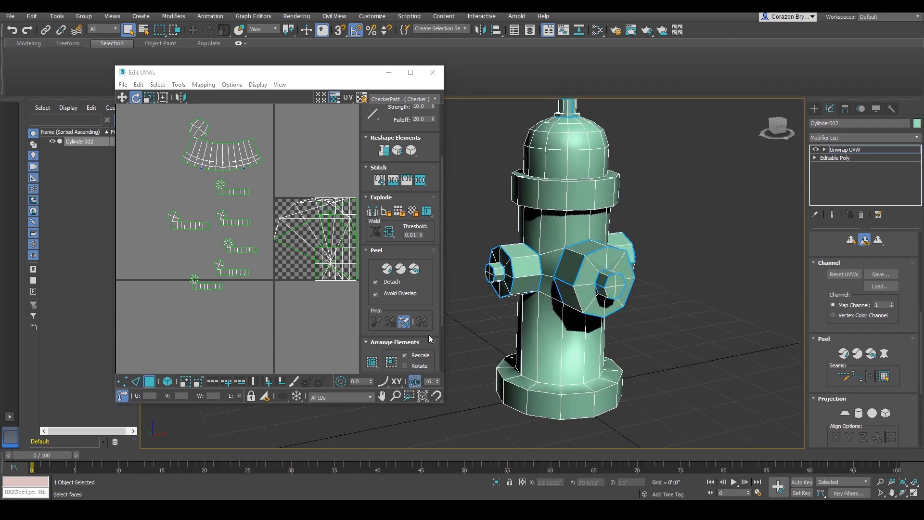
{"action": "middle_click_drag", "start_coordinate": [320, 270], "coordinate": [298, 291]}
{"action": "left_click_drag", "start_coordinate": [344, 331], "coordinate": [260, 205]}
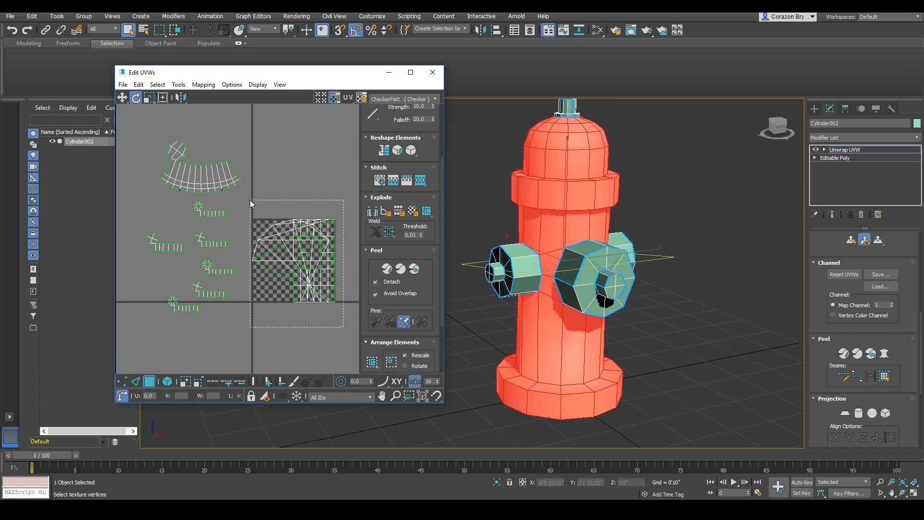
Select all the faces on the underside of the hydrant's base in the viewport
{"action": "middle_click_drag", "start_coordinate": [576, 292], "coordinate": [514, 283], "text": "alt"}
{"action": "left_click", "coordinate": [515, 283]}
{"action": "left_click", "coordinate": [523, 312], "text": "ctrl"}
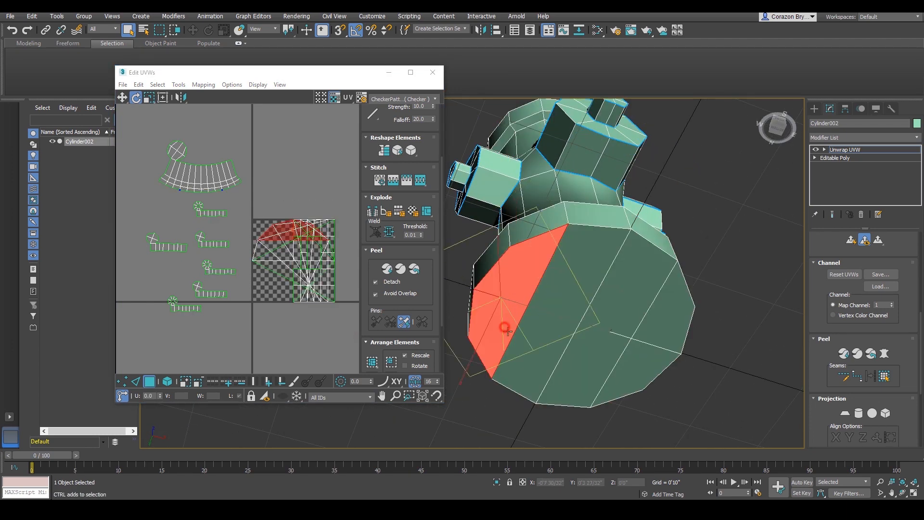
{"action": "left_click", "coordinate": [527, 347], "text": "ctrl"}
{"action": "left_click", "coordinate": [564, 284], "text": "ctrl"}
{"action": "left_click", "coordinate": [615, 297], "text": "ctrl"}
{"action": "left_click", "coordinate": [588, 351], "text": "ctrl"}
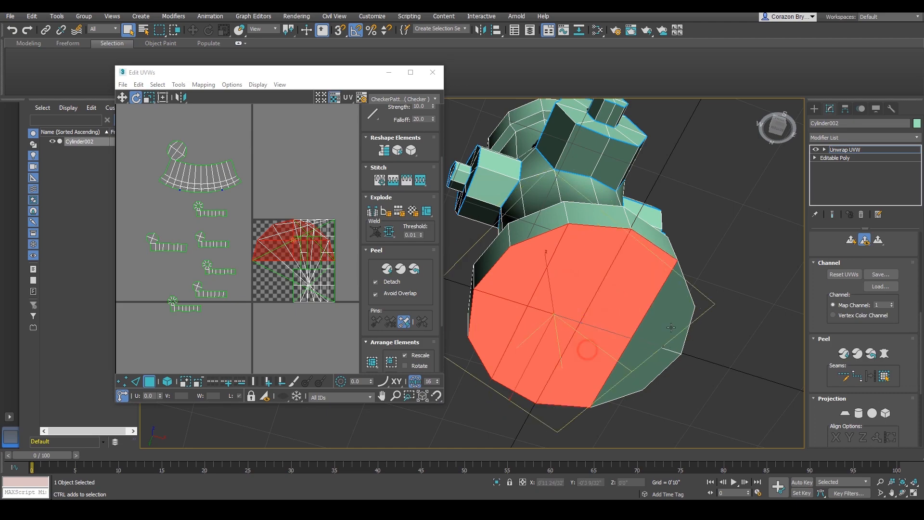
{"action": "left_click", "coordinate": [657, 334], "text": "ctrl"}
{"action": "left_click", "coordinate": [639, 359], "text": "ctrl"}
{"action": "scroll", "coordinate": [636, 312], "scroll_direction": "down", "scroll_amount": 4}
{"action": "middle_click_drag", "start_coordinate": [654, 273], "coordinate": [599, 264], "text": "alt"}
{"action": "scroll", "coordinate": [650, 244], "scroll_direction": "up", "scroll_amount": 3}
{"action": "scroll", "coordinate": [609, 321], "scroll_direction": "down", "scroll_amount": 3}
{"action": "middle_click_drag", "start_coordinate": [589, 332], "coordinate": [586, 281]}
{"action": "scroll", "coordinate": [586, 281], "scroll_direction": "up", "scroll_amount": 3}
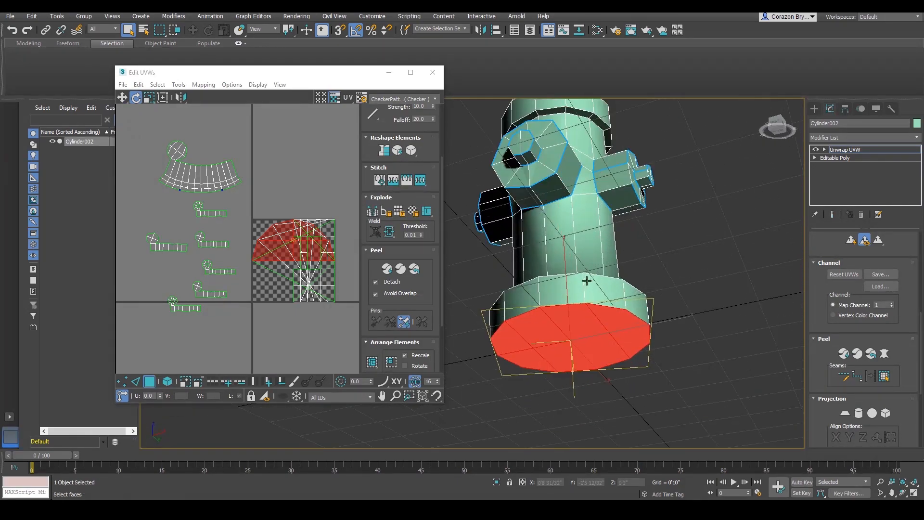
Break the selected underside faces off from the overlapping body UVs and move them outside the UV tile
{"action": "scroll", "coordinate": [586, 281], "scroll_direction": "up", "scroll_amount": 1}
{"action": "middle_click_drag", "start_coordinate": [598, 204], "coordinate": [633, 296]}
{"action": "scroll", "coordinate": [294, 235], "scroll_direction": "up", "scroll_amount": 2}
{"action": "middle_click_drag", "start_coordinate": [294, 234], "coordinate": [261, 220]}
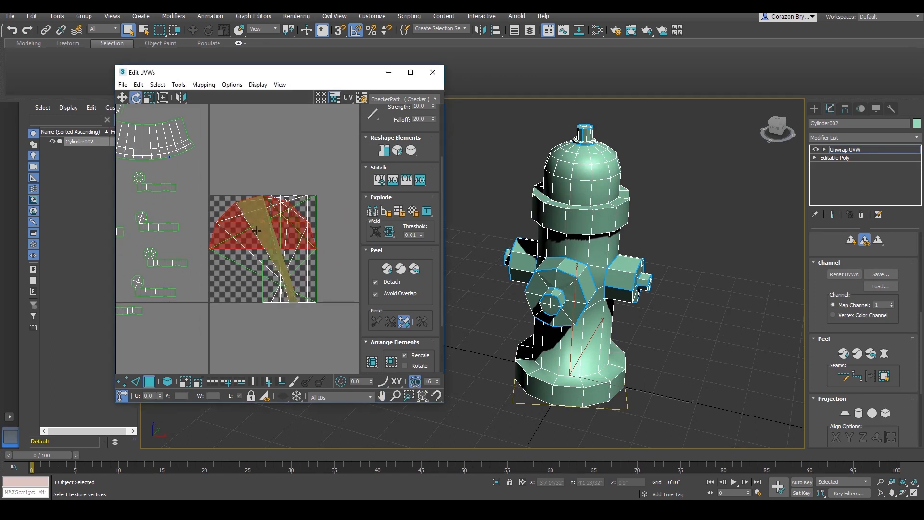
{"action": "right_click", "coordinate": [254, 221]}
{"action": "left_click", "coordinate": [240, 248]}
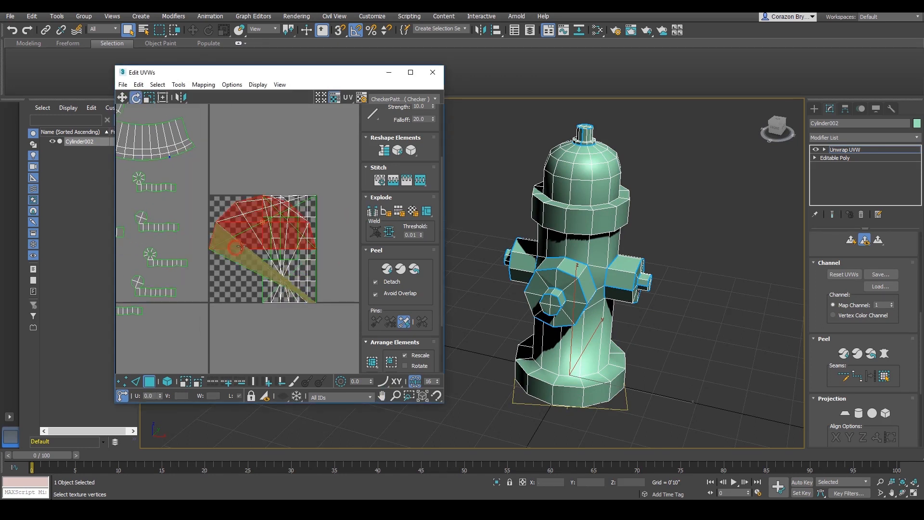
{"action": "middle_click_drag", "start_coordinate": [259, 258], "coordinate": [313, 231]}
{"action": "scroll", "coordinate": [313, 231], "scroll_direction": "down", "scroll_amount": 3}
{"action": "key", "text": "w"}
{"action": "left_click_drag", "start_coordinate": [311, 209], "coordinate": [151, 159]}
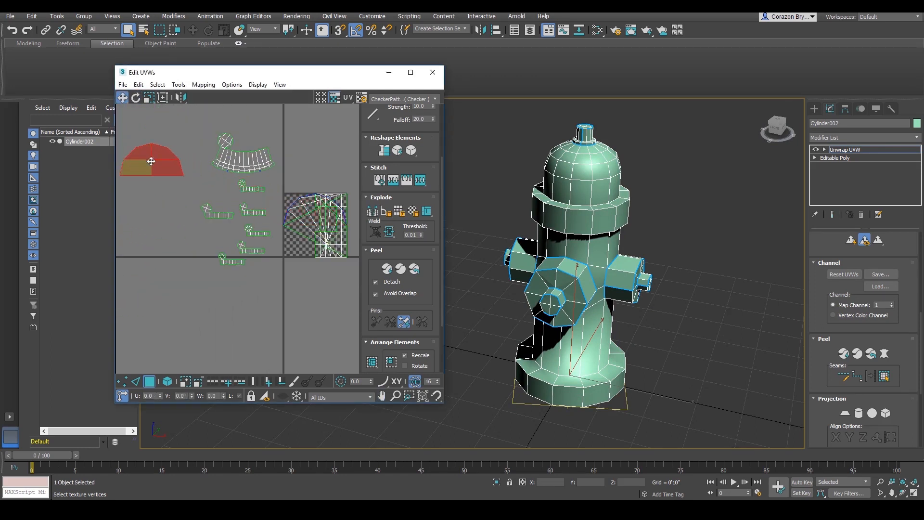
{"action": "middle_click_drag", "start_coordinate": [151, 159], "coordinate": [206, 180]}
{"action": "left_click_drag", "start_coordinate": [221, 187], "coordinate": [201, 200]}
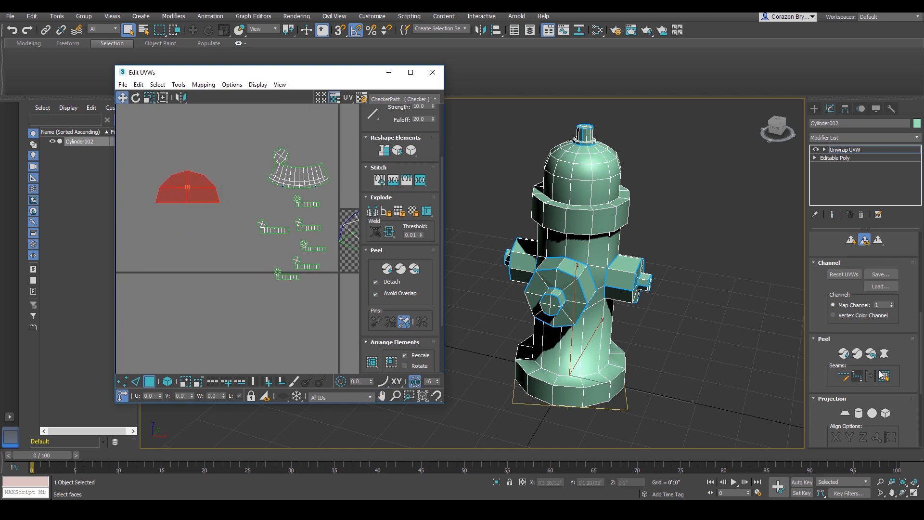
Pelt the underside shell, commit it and relax it with Relax By Polygon Angles
{"action": "left_click", "coordinate": [885, 353]}
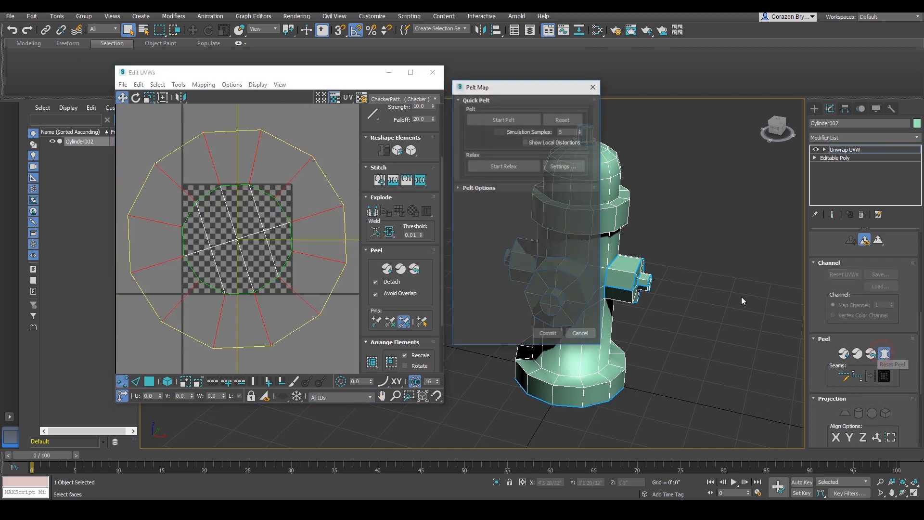
{"action": "left_click", "coordinate": [511, 126]}
{"action": "left_click", "coordinate": [548, 334]}
{"action": "left_click", "coordinate": [179, 84]}
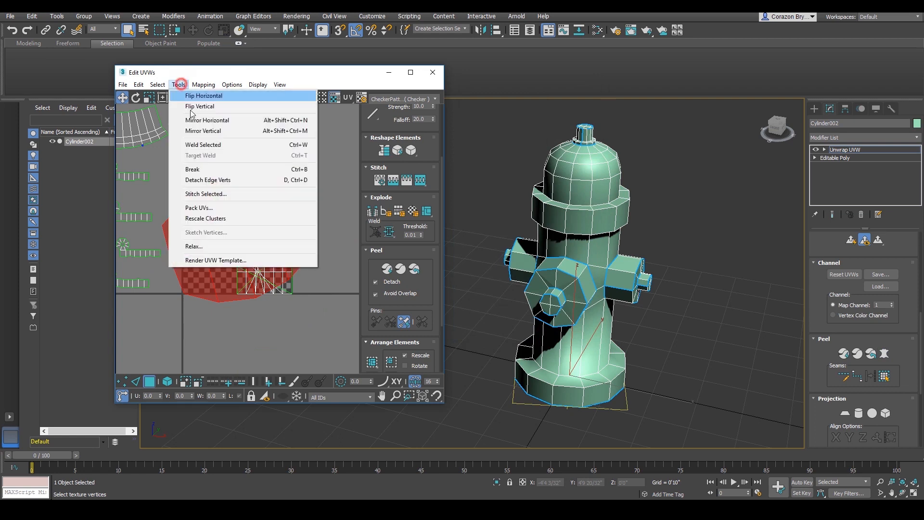
{"action": "left_click", "coordinate": [194, 246]}
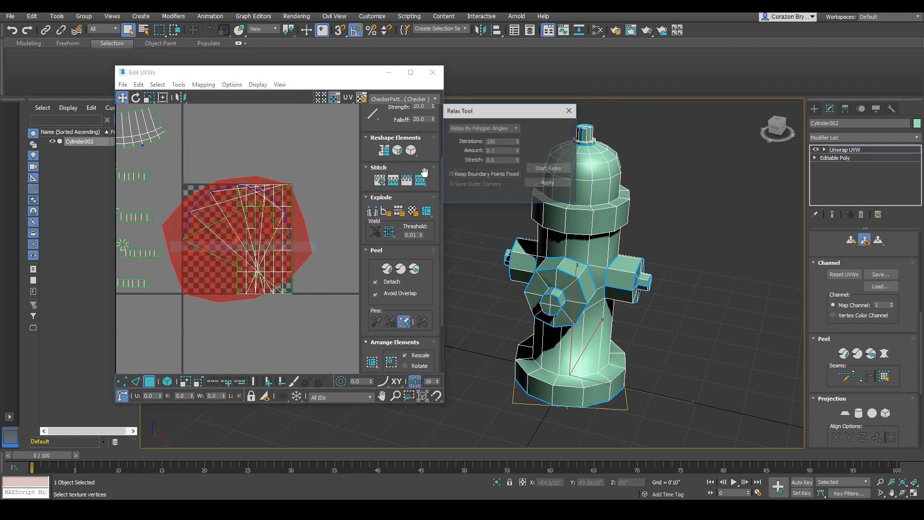
{"action": "left_click", "coordinate": [538, 169]}
{"action": "left_click", "coordinate": [542, 169]}
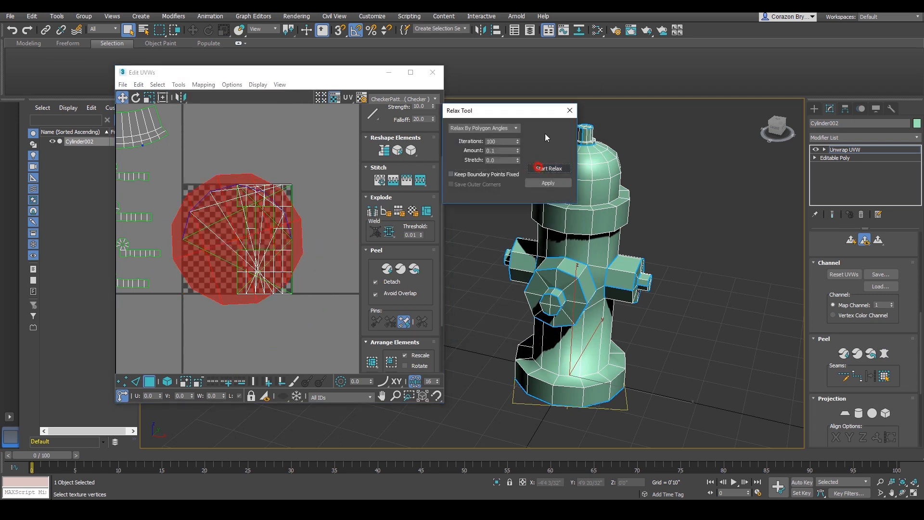
{"action": "left_click", "coordinate": [569, 110]}
Move the relaxed underside shell out of the UV tile, clear of the other shells, and deselect it
{"action": "scroll", "coordinate": [228, 219], "scroll_direction": "down", "scroll_amount": 3}
{"action": "left_click_drag", "start_coordinate": [231, 208], "coordinate": [163, 329]}
{"action": "key", "text": "e"}
{"action": "key", "text": "r"}
{"action": "key", "text": "w"}
{"action": "left_click_drag", "start_coordinate": [181, 275], "coordinate": [157, 220]}
{"action": "left_click", "coordinate": [252, 265]}
Select everything left in the UV tile and examine the hydrant body faces it covers
{"action": "scroll", "coordinate": [270, 218], "scroll_direction": "up", "scroll_amount": 3}
{"action": "middle_click_drag", "start_coordinate": [270, 218], "coordinate": [326, 286]}
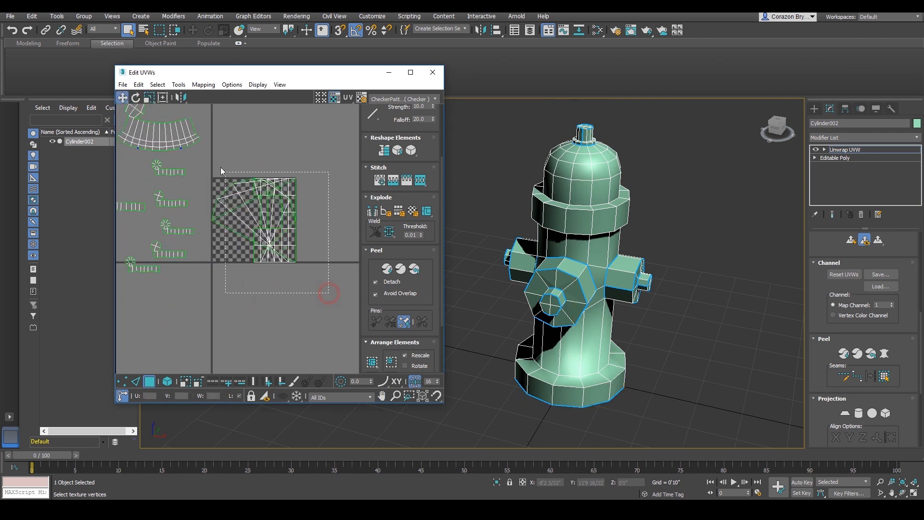
{"action": "left_click_drag", "start_coordinate": [220, 166], "coordinate": [223, 170]}
{"action": "middle_click_drag", "start_coordinate": [678, 273], "coordinate": [518, 234], "text": "alt"}
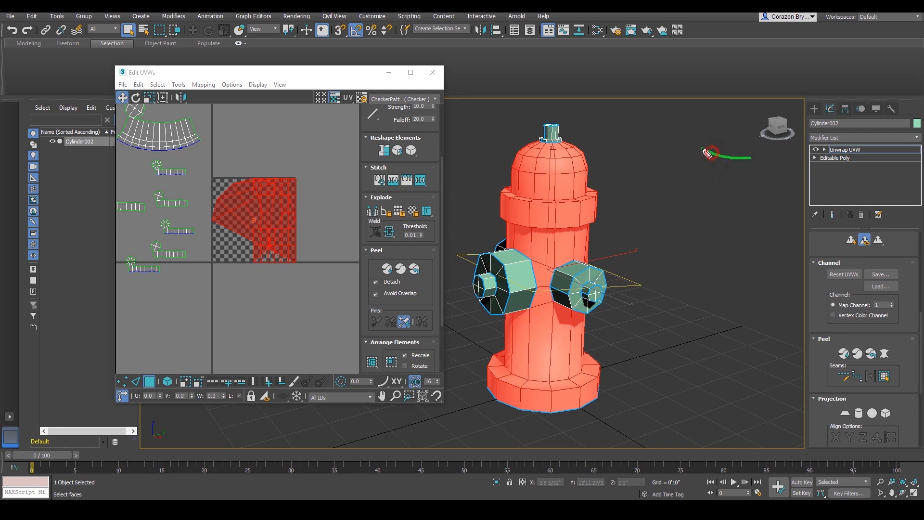
{"action": "left_click_drag", "start_coordinate": [679, 177], "coordinate": [649, 288]}
{"action": "left_click_drag", "start_coordinate": [743, 161], "coordinate": [810, 145]}
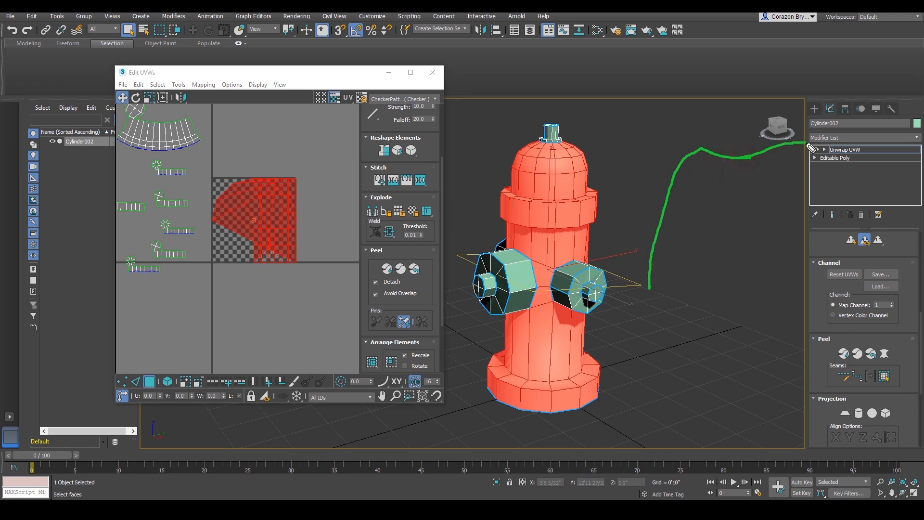
{"action": "mouse_move", "coordinate": [867, 189]}
{"action": "left_mouse_down"}
{"action": "mouse_move", "coordinate": [889, 275]}
{"action": "mouse_move", "coordinate": [756, 306]}
{"action": "mouse_move", "coordinate": [655, 301]}
{"action": "left_mouse_up"}
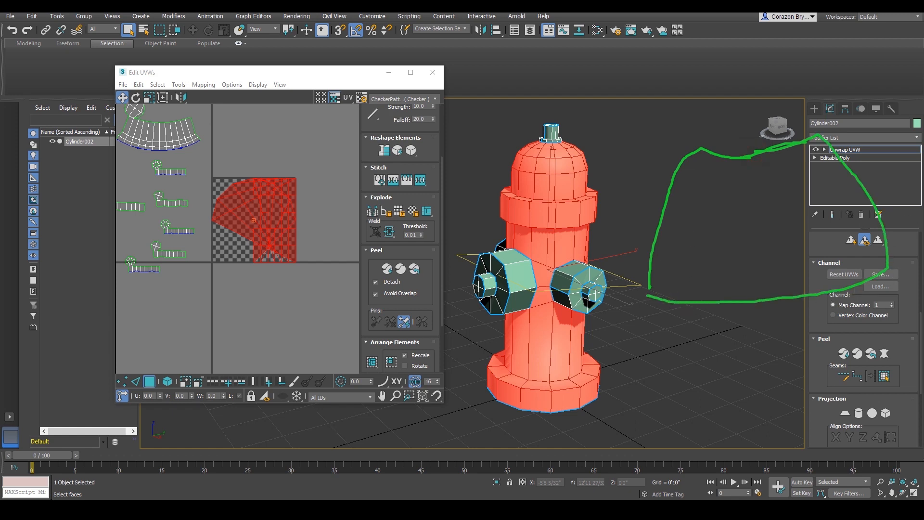
{"action": "key", "text": "Escape"}
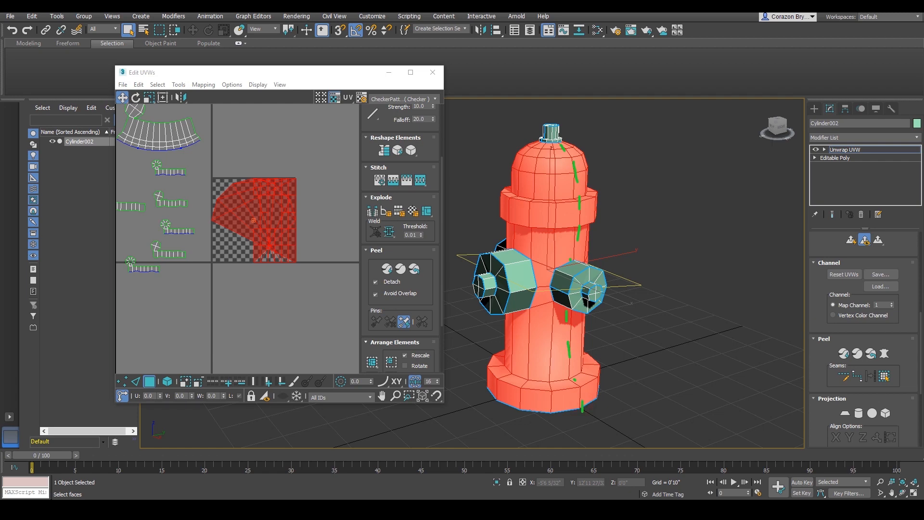
{"action": "middle_click_drag", "start_coordinate": [573, 257], "coordinate": [506, 255], "text": "alt"}
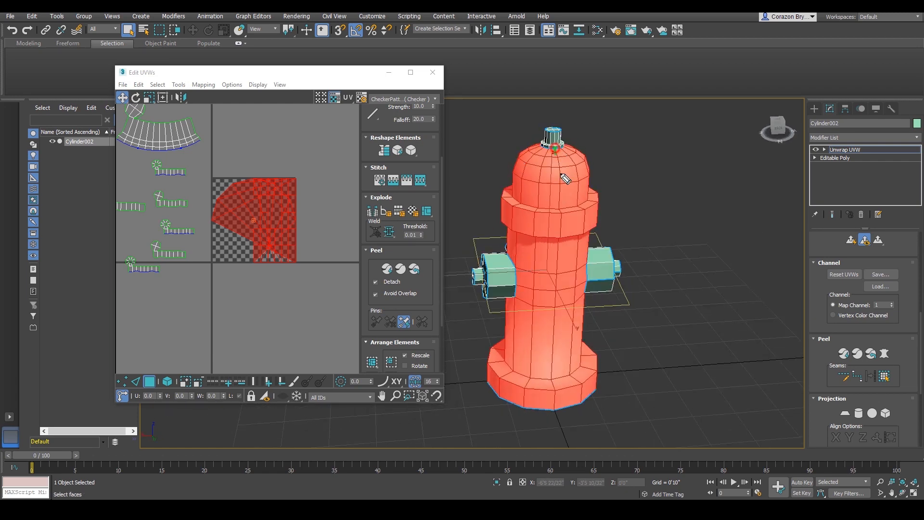
{"action": "left_click", "coordinate": [558, 398]}
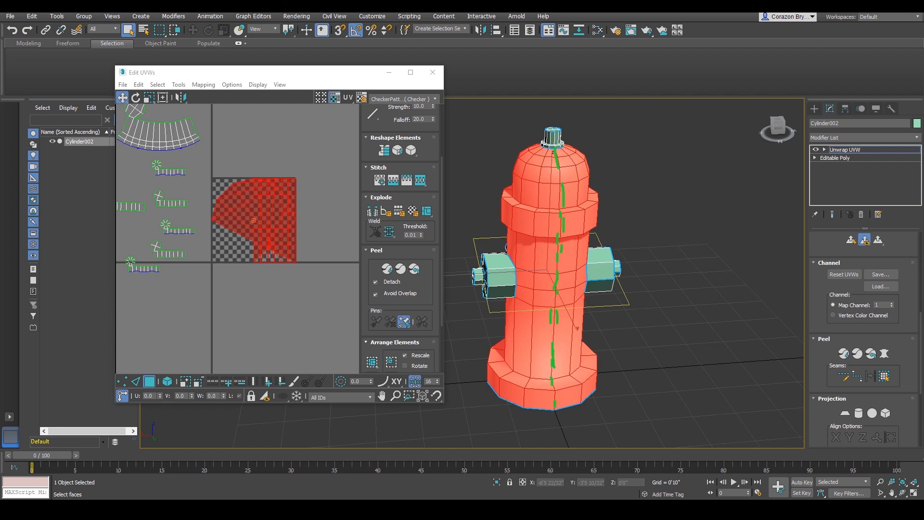
Clear the selection, switch to edges and mark a point-to-point seam from the top bolt's flange down the dome and across the collar
{"action": "middle_click_drag", "start_coordinate": [695, 318], "coordinate": [636, 260], "text": "alt"}
{"action": "left_click", "coordinate": [658, 258]}
{"action": "middle_click_drag", "start_coordinate": [566, 245], "coordinate": [576, 247]}
{"action": "right_click", "coordinate": [565, 204]}
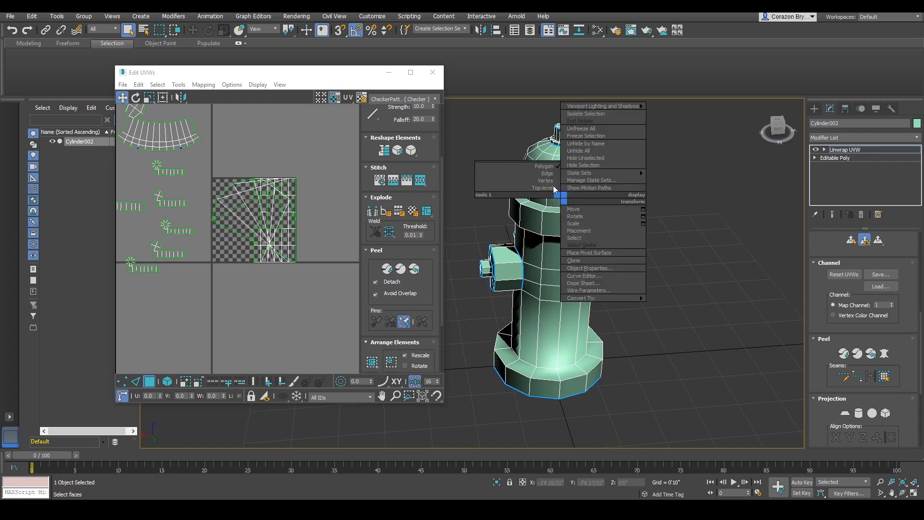
{"action": "left_click", "coordinate": [575, 191]}
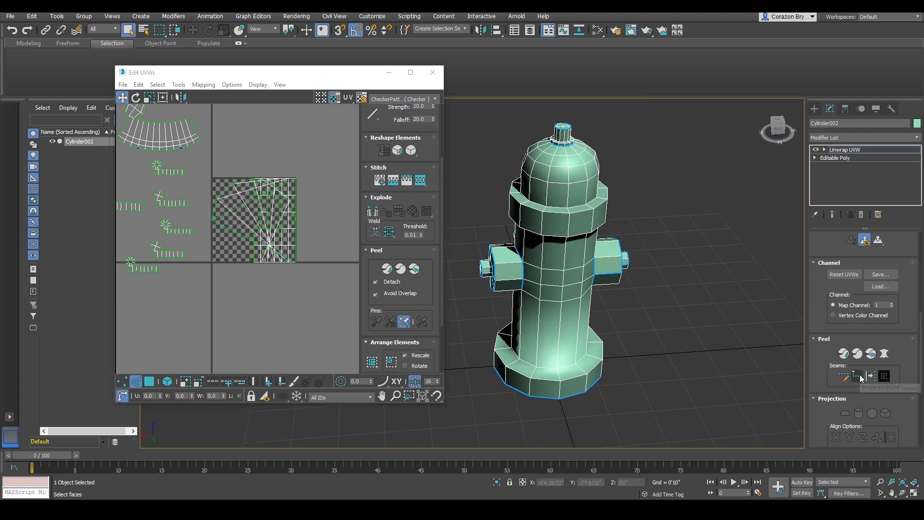
{"action": "left_click", "coordinate": [858, 375]}
{"action": "scroll", "coordinate": [642, 190], "scroll_direction": "up", "scroll_amount": 5}
{"action": "middle_click_drag", "start_coordinate": [605, 225], "coordinate": [604, 231], "text": "alt"}
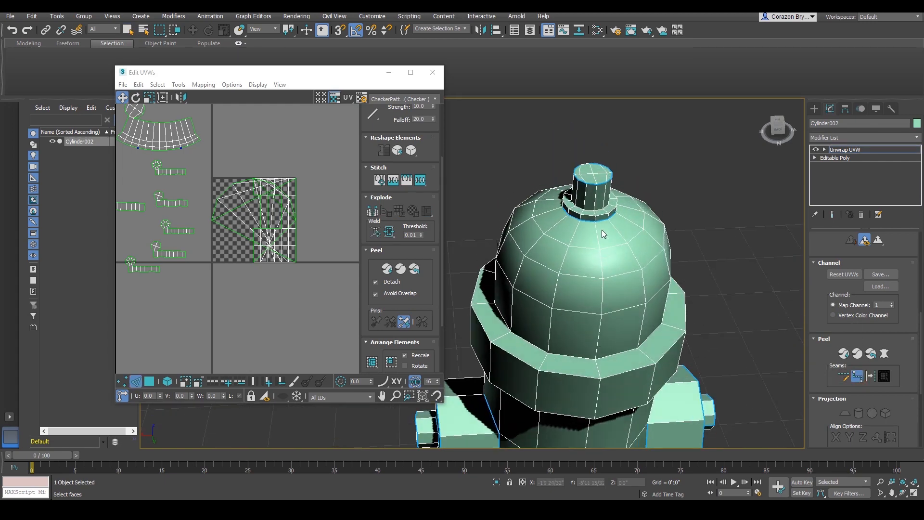
{"action": "scroll", "coordinate": [603, 231], "scroll_direction": "up", "scroll_amount": 5}
{"action": "left_click", "coordinate": [588, 227]}
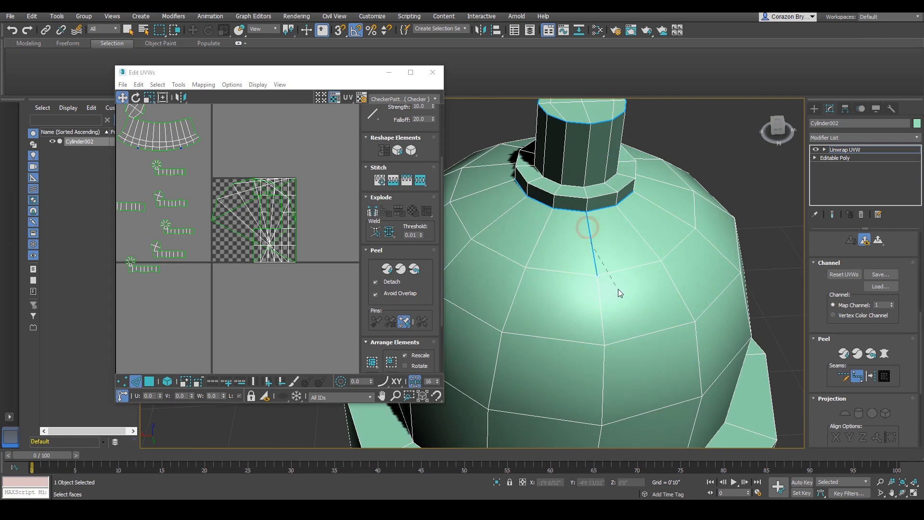
{"action": "scroll", "coordinate": [621, 289], "scroll_direction": "down", "scroll_amount": 5}
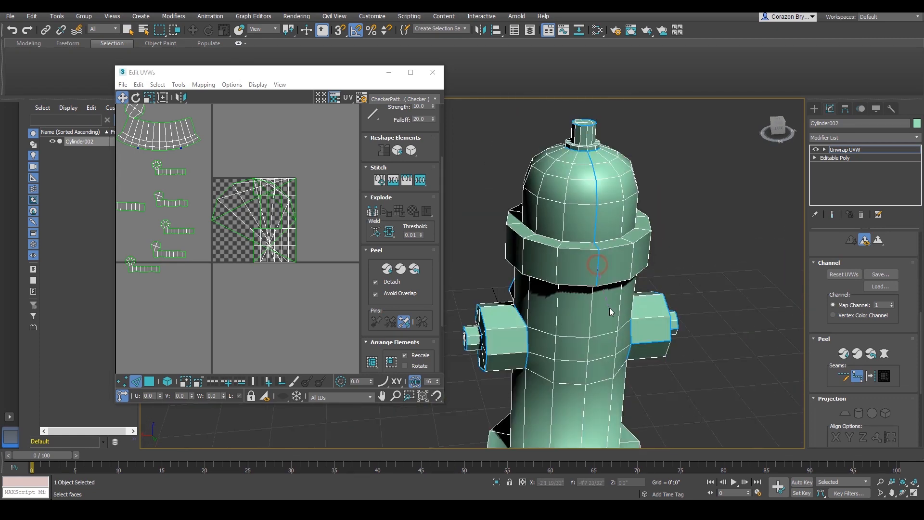
Continue the seam straight down the body between the outlets and across the base, and check the complete path in wireframe
{"action": "middle_click_drag", "start_coordinate": [610, 317], "coordinate": [580, 202]}
{"action": "left_click", "coordinate": [563, 286]}
{"action": "middle_click_drag", "start_coordinate": [574, 314], "coordinate": [630, 325], "text": "alt"}
{"action": "left_click", "coordinate": [595, 293]}
{"action": "middle_click_drag", "start_coordinate": [664, 267], "coordinate": [657, 297]}
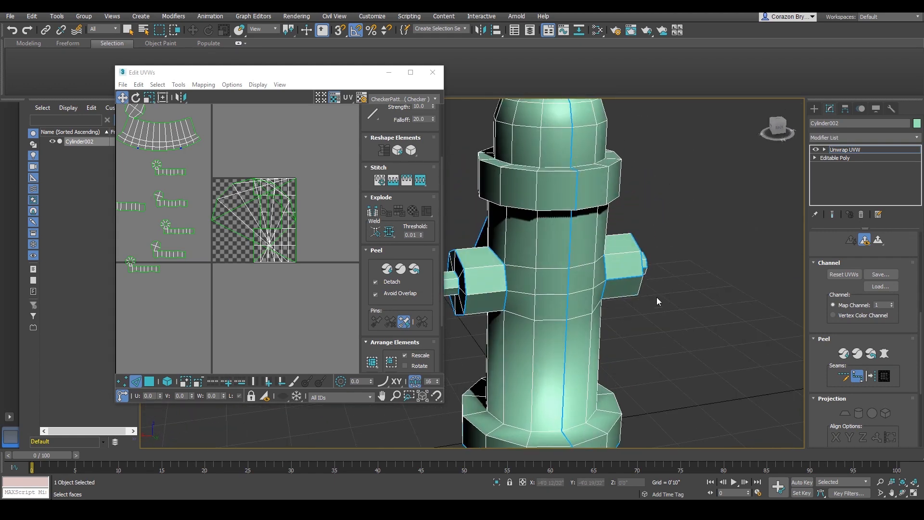
{"action": "key", "text": "F3"}
{"action": "scroll", "coordinate": [635, 223], "scroll_direction": "up", "scroll_amount": 6}
{"action": "scroll", "coordinate": [622, 186], "scroll_direction": "up", "scroll_amount": 1}
{"action": "right_click", "coordinate": [710, 147]}
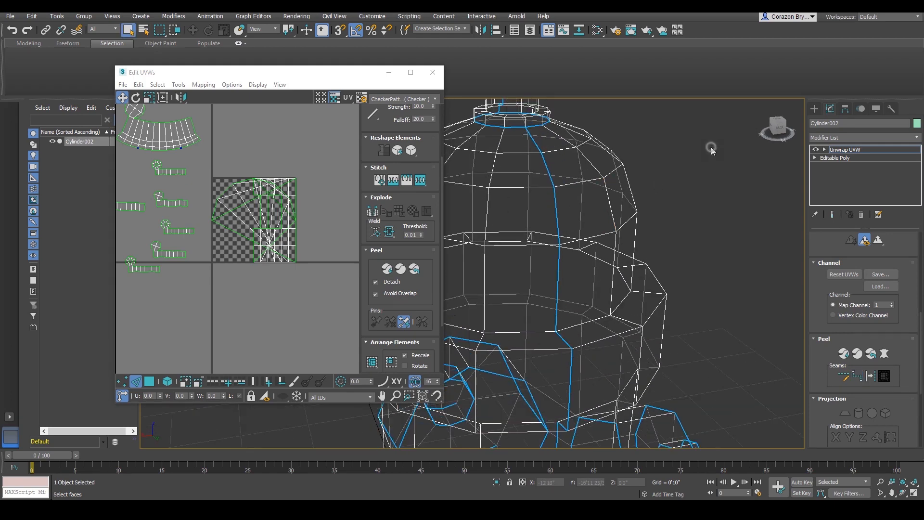
{"action": "middle_click_drag", "start_coordinate": [666, 148], "coordinate": [661, 173], "text": "alt"}
{"action": "scroll", "coordinate": [545, 203], "scroll_direction": "up", "scroll_amount": 5}
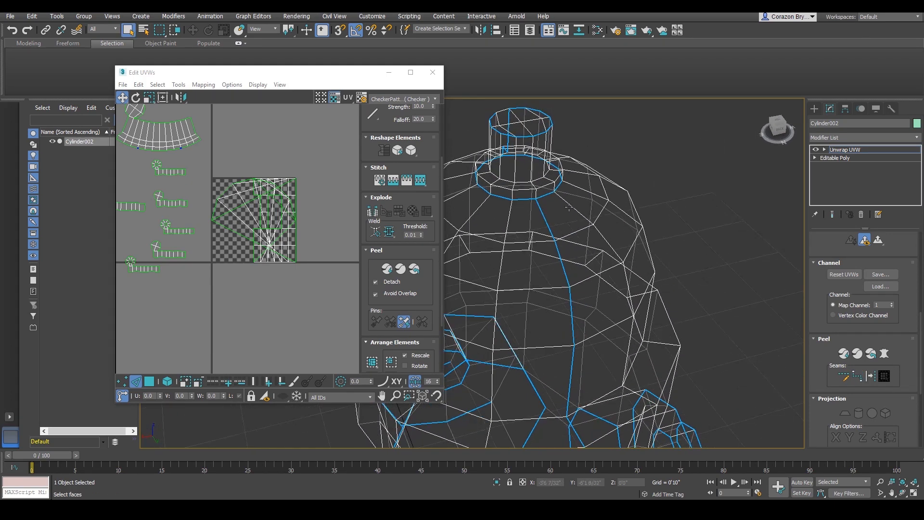
{"action": "scroll", "coordinate": [532, 276], "scroll_direction": "down", "scroll_amount": 4}
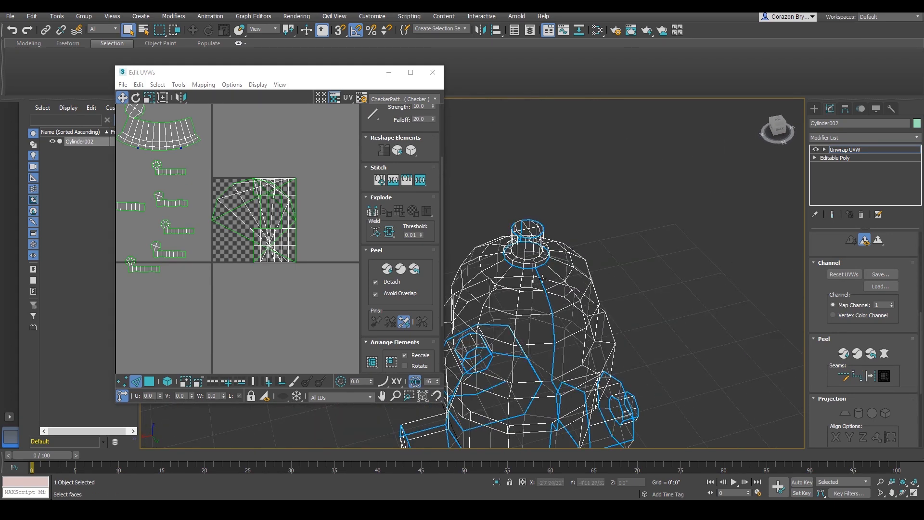
Examine the body seam in wireframe from the bolt flange down to the base ring and around the underside
{"action": "scroll", "coordinate": [550, 260], "scroll_direction": "up", "scroll_amount": 3}
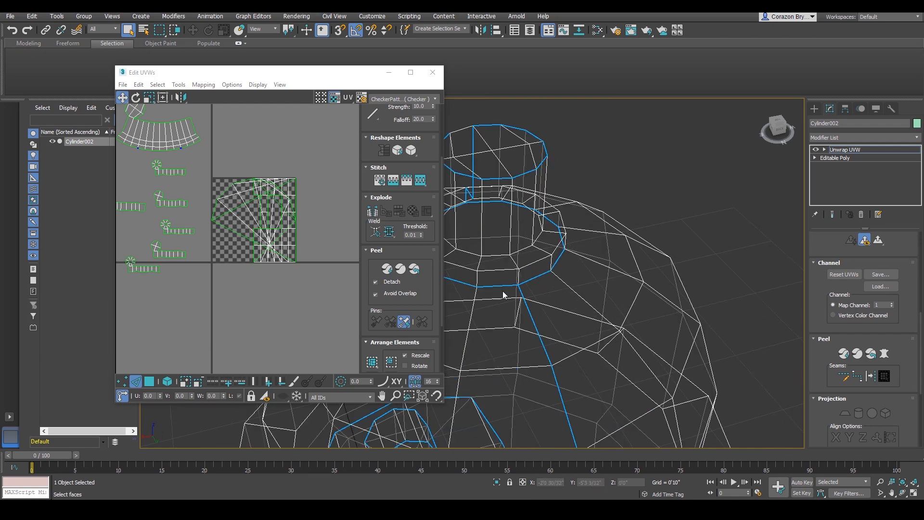
{"action": "middle_click_drag", "start_coordinate": [502, 290], "coordinate": [593, 205]}
{"action": "scroll", "coordinate": [599, 201], "scroll_direction": "down", "scroll_amount": 4}
{"action": "middle_click_drag", "start_coordinate": [619, 308], "coordinate": [608, 276], "text": "alt"}
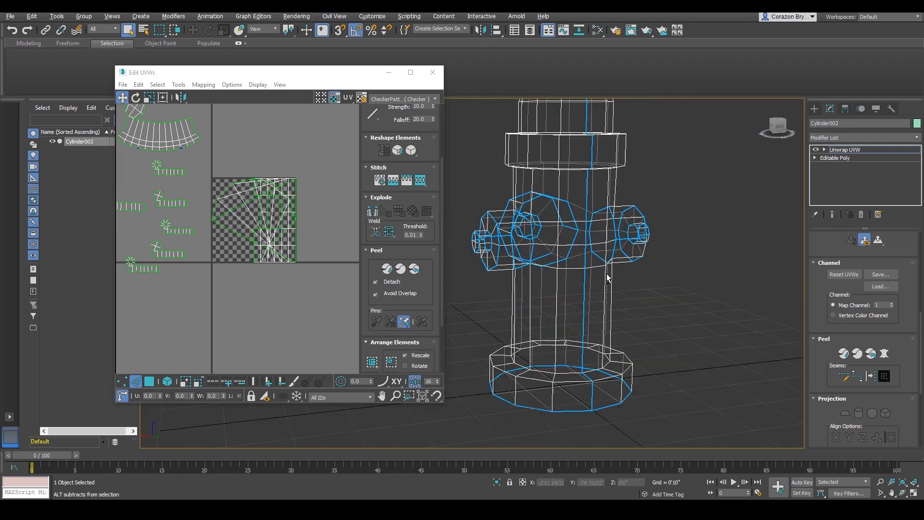
{"action": "middle_click_drag", "start_coordinate": [608, 325], "coordinate": [624, 274]}
{"action": "scroll", "coordinate": [609, 327], "scroll_direction": "up", "scroll_amount": 5}
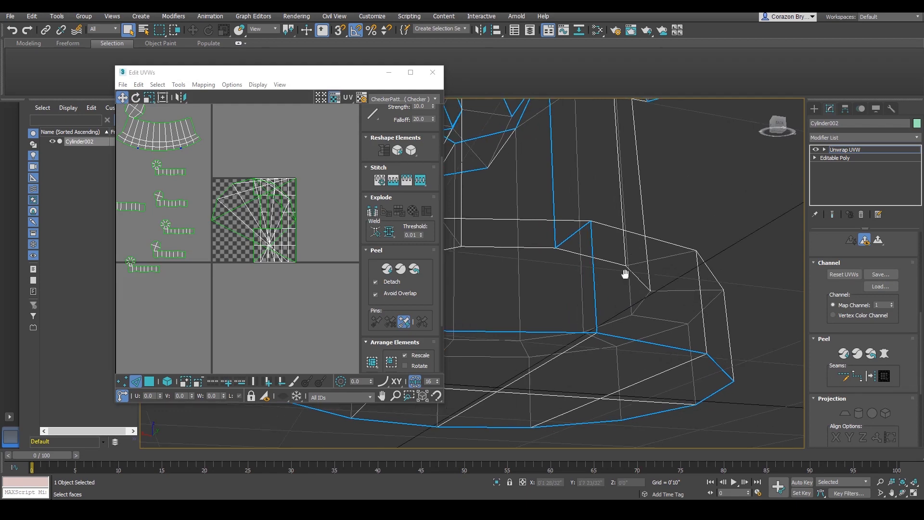
{"action": "scroll", "coordinate": [598, 333], "scroll_direction": "down", "scroll_amount": 5}
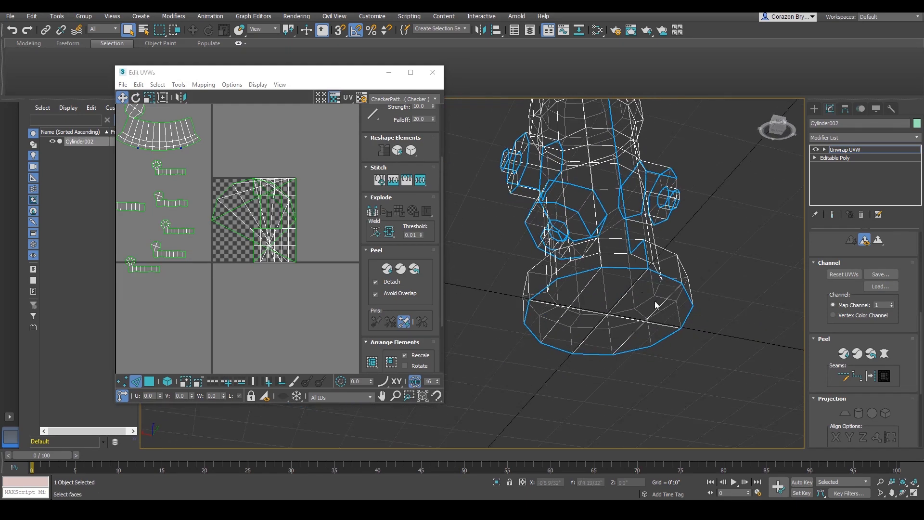
{"action": "middle_click_drag", "start_coordinate": [588, 322], "coordinate": [602, 362], "text": "alt"}
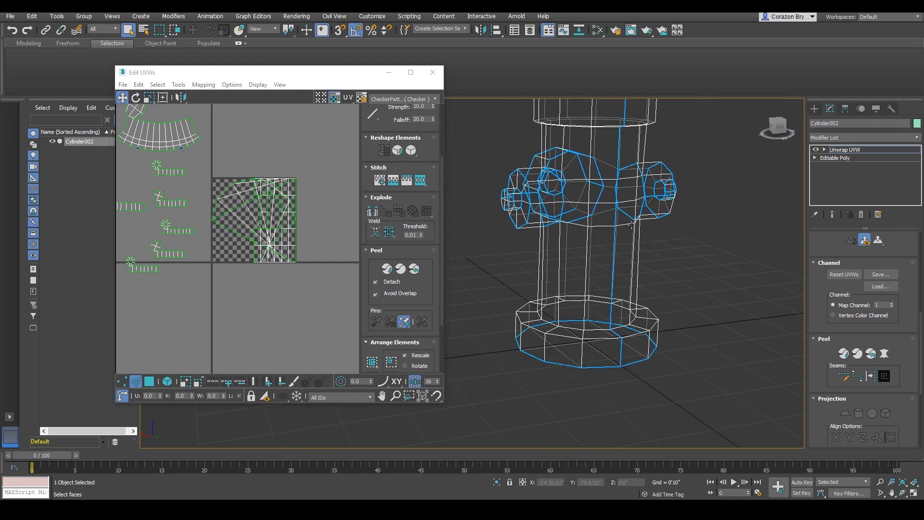
Return to shaded display, switch to polygons and select the whole hydrant body by expanding one face out to the seams
{"action": "key", "text": "F3"}
{"action": "mouse_move", "coordinate": [648, 132]}
{"action": "middle_mouse_down"}
{"action": "mouse_move", "coordinate": [646, 241]}
{"action": "mouse_move", "coordinate": [625, 266]}
{"action": "middle_mouse_up"}
{"action": "middle_click_drag", "start_coordinate": [590, 250], "coordinate": [603, 226]}
{"action": "right_click", "coordinate": [603, 225]}
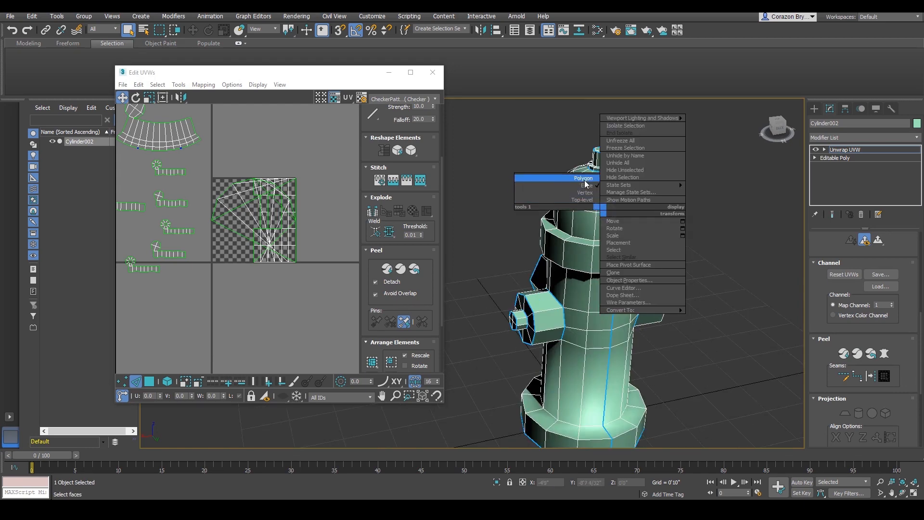
{"action": "left_click", "coordinate": [592, 187]}
{"action": "left_click", "coordinate": [578, 255]}
{"action": "left_click", "coordinate": [887, 377]}
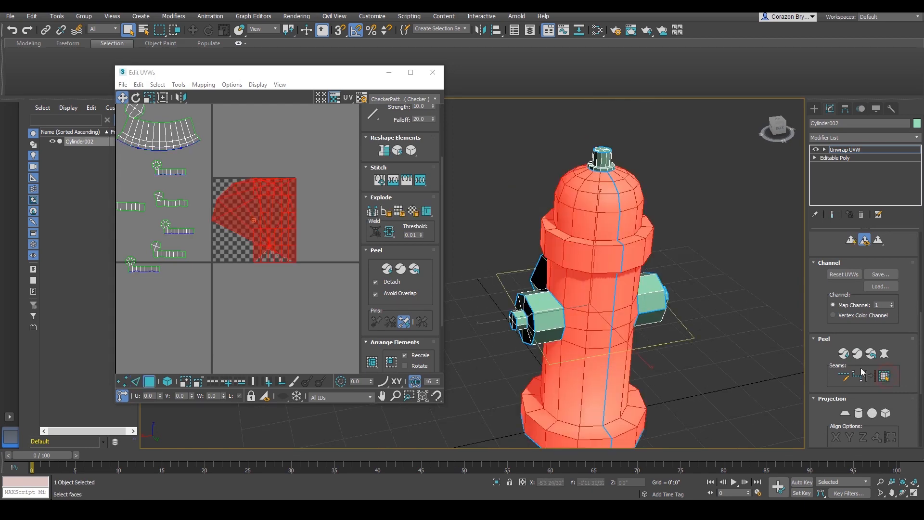
Flatten the selected hydrant body faces into one UV shell with Reset Peel and check the result
{"action": "middle_click_drag", "start_coordinate": [609, 275], "coordinate": [593, 289], "text": "alt"}
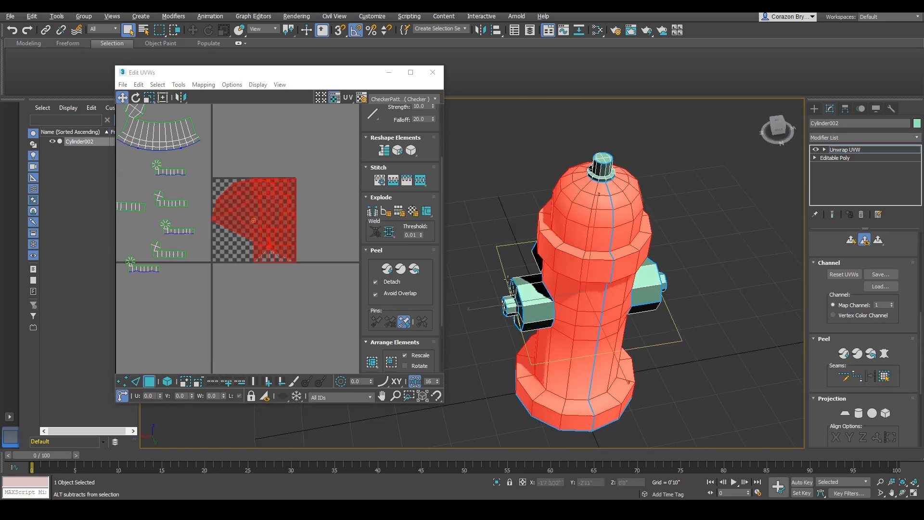
{"action": "left_click", "coordinate": [415, 270]}
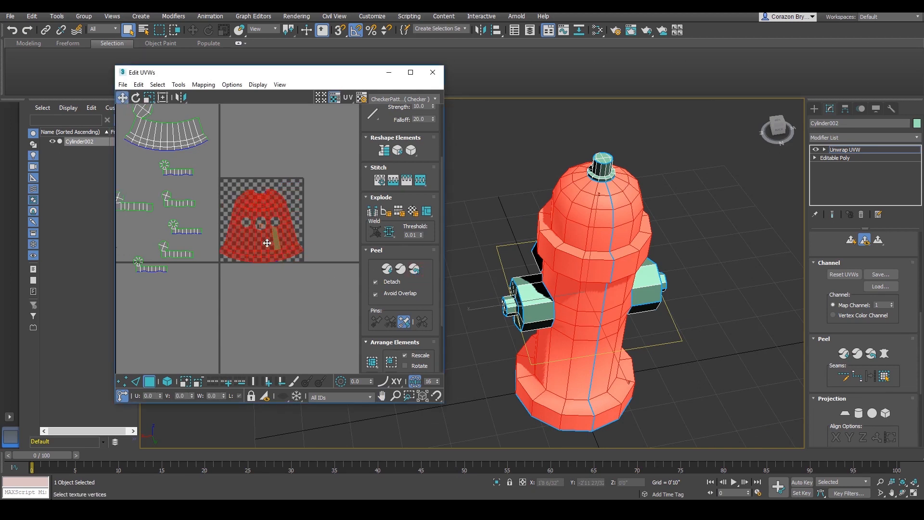
{"action": "scroll", "coordinate": [267, 240], "scroll_direction": "up", "scroll_amount": 5}
{"action": "scroll", "coordinate": [267, 245], "scroll_direction": "down", "scroll_amount": 4}
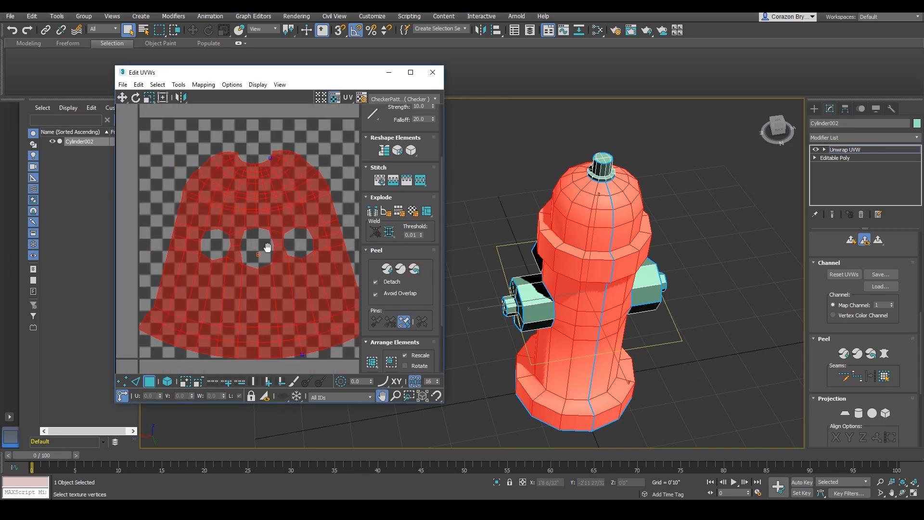
{"action": "middle_click_drag", "start_coordinate": [664, 311], "coordinate": [658, 285], "text": "alt"}
{"action": "scroll", "coordinate": [232, 243], "scroll_direction": "down", "scroll_amount": 6}
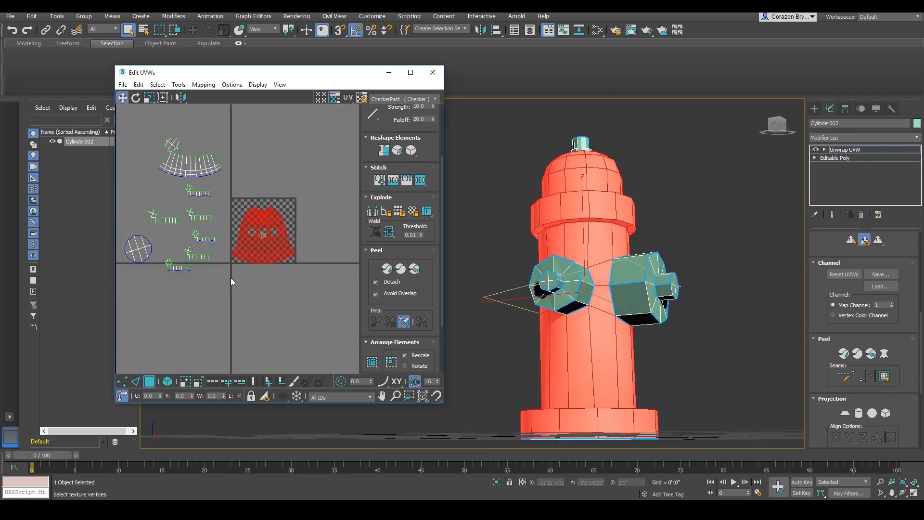
Select the round underside shell and move it just below the body shell, outside the UV tile
{"action": "left_click", "coordinate": [121, 224]}
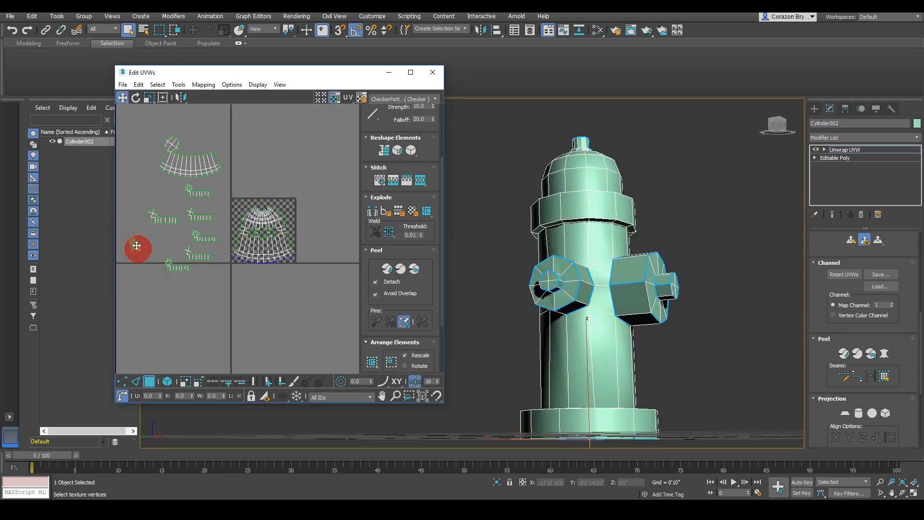
{"action": "left_click_drag", "start_coordinate": [136, 245], "coordinate": [274, 302]}
{"action": "scroll", "coordinate": [284, 282], "scroll_direction": "up", "scroll_amount": 4}
{"action": "key", "text": "e"}
{"action": "scroll", "coordinate": [277, 267], "scroll_direction": "up", "scroll_amount": 2}
{"action": "scroll", "coordinate": [274, 267], "scroll_direction": "down", "scroll_amount": 2}
{"action": "key", "text": "r"}
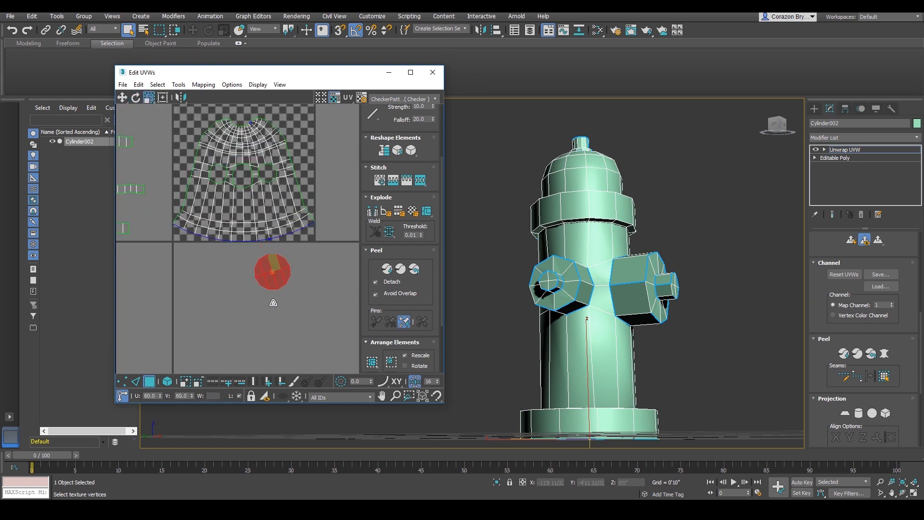
Switch to edges, select an edge on the body shell's lower border and stitch the underside shell to it
{"action": "left_click", "coordinate": [303, 246]}
{"action": "scroll", "coordinate": [286, 234], "scroll_direction": "up", "scroll_amount": 3}
{"action": "right_click", "coordinate": [279, 225]}
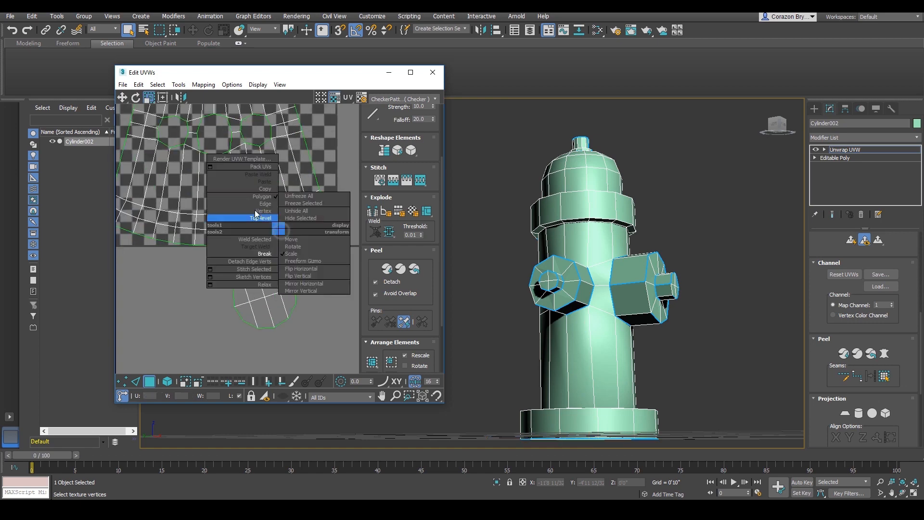
{"action": "left_click", "coordinate": [268, 205]}
{"action": "scroll", "coordinate": [265, 245], "scroll_direction": "down", "scroll_amount": 2}
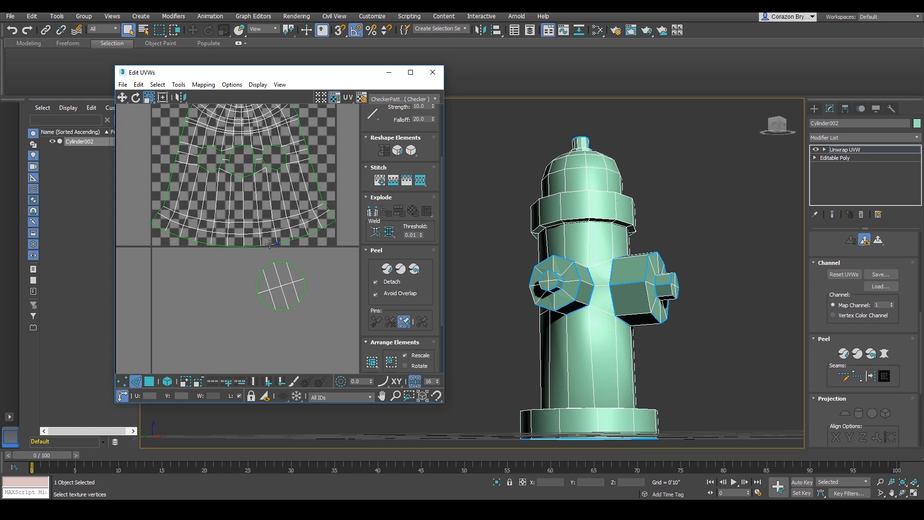
{"action": "left_click", "coordinate": [270, 244]}
{"action": "right_click", "coordinate": [268, 239]}
{"action": "left_click", "coordinate": [255, 284]}
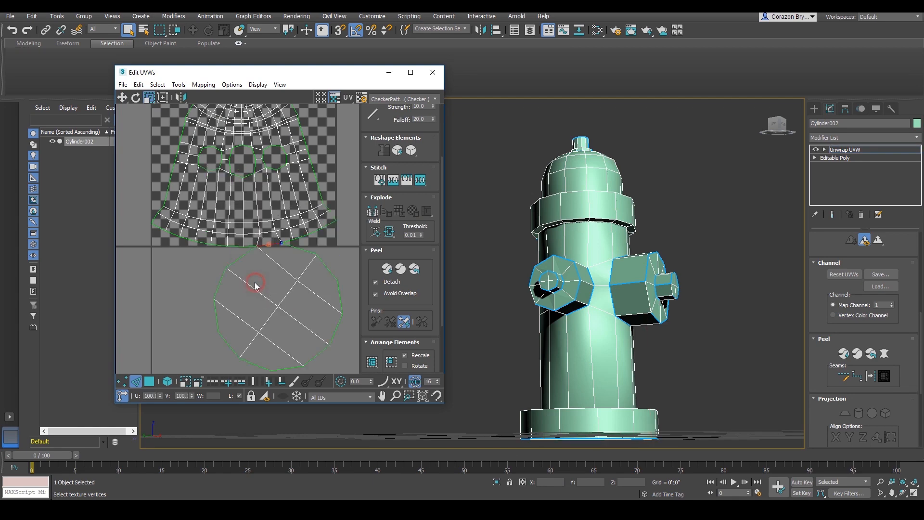
{"action": "scroll", "coordinate": [276, 278], "scroll_direction": "down", "scroll_amount": 4}
{"action": "scroll", "coordinate": [277, 277], "scroll_direction": "up", "scroll_amount": 4}
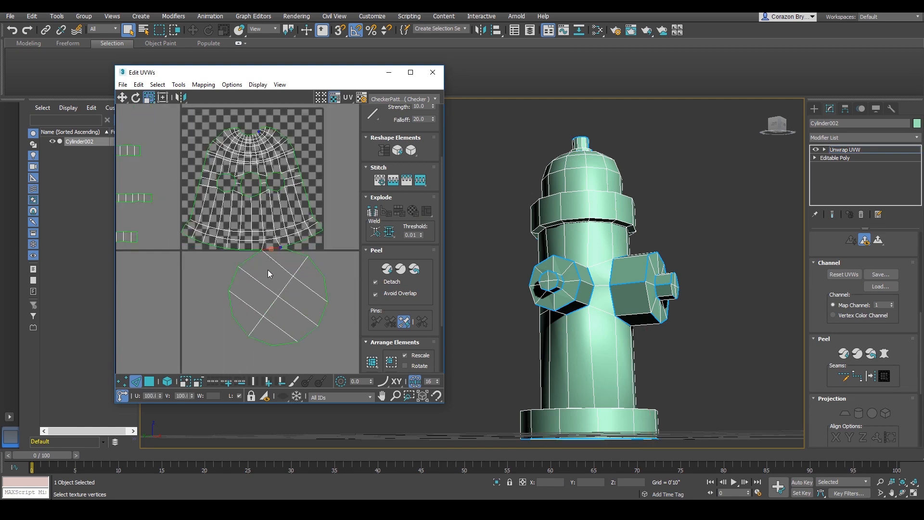
{"action": "scroll", "coordinate": [267, 250], "scroll_direction": "down", "scroll_amount": 3}
{"action": "middle_click_drag", "start_coordinate": [262, 241], "coordinate": [281, 254]}
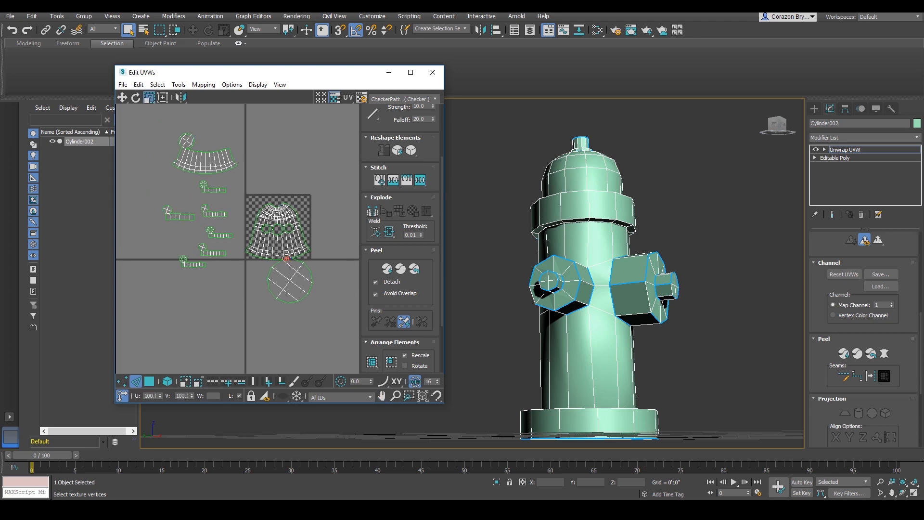
Switch to polygons, select all UV shells, pack them into the UV tile with rescaling and clear the selection
{"action": "scroll", "coordinate": [269, 222], "scroll_direction": "down", "scroll_amount": 1}
{"action": "right_click", "coordinate": [195, 169]}
{"action": "left_click", "coordinate": [164, 135]}
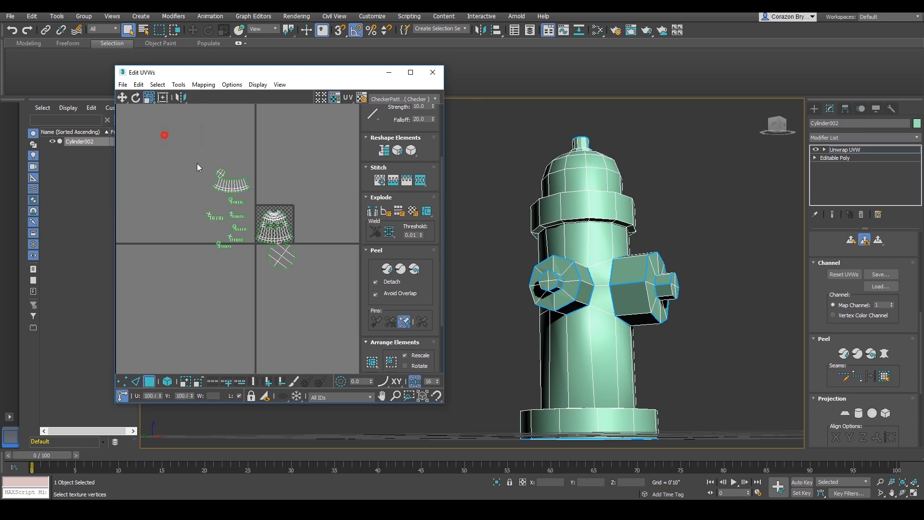
{"action": "left_click_drag", "start_coordinate": [197, 163], "coordinate": [345, 337]}
{"action": "scroll", "coordinate": [420, 324], "scroll_direction": "down", "scroll_amount": 2}
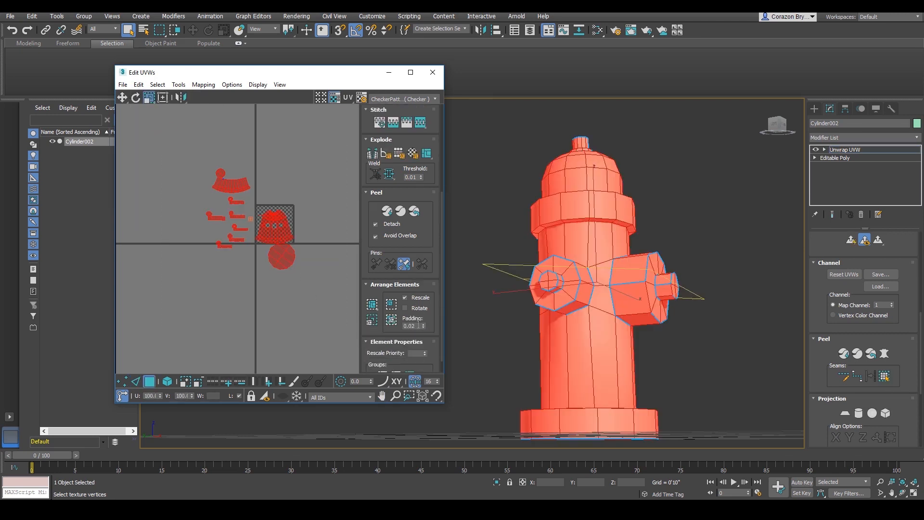
{"action": "left_click", "coordinate": [375, 306]}
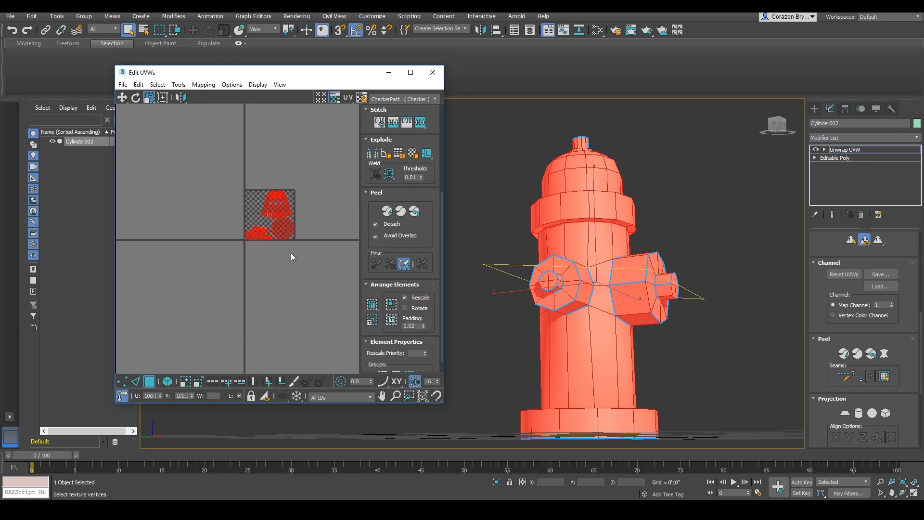
{"action": "scroll", "coordinate": [291, 252], "scroll_direction": "up", "scroll_amount": 5}
{"action": "middle_click_drag", "start_coordinate": [296, 287], "coordinate": [281, 272]}
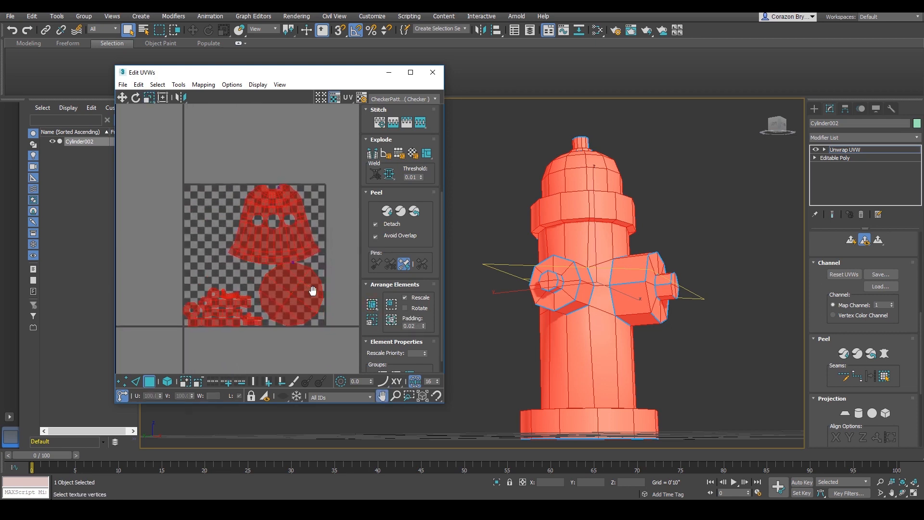
{"action": "left_click", "coordinate": [311, 289]}
{"action": "middle_click_drag", "start_coordinate": [302, 307], "coordinate": [285, 287]}
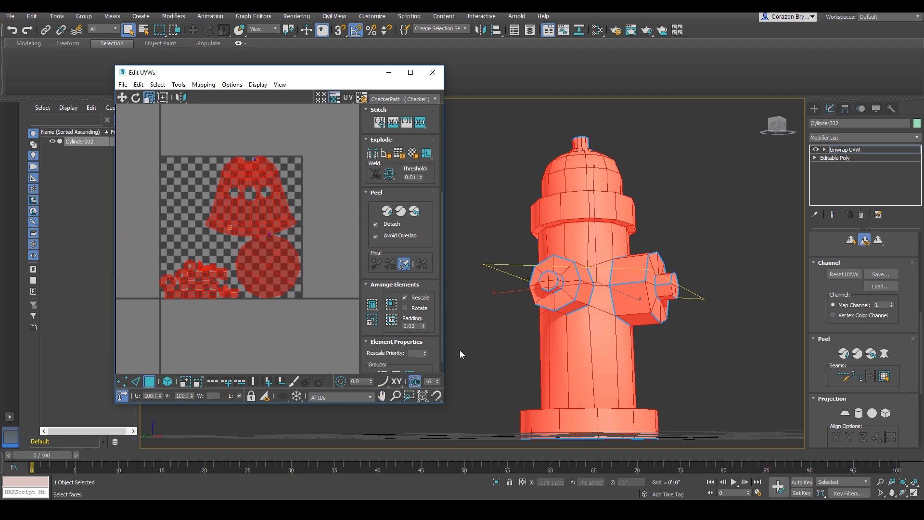
{"action": "mouse_move", "coordinate": [619, 351]}
{"action": "middle_mouse_down", "text": "alt"}
{"action": "mouse_move", "coordinate": [623, 337]}
{"action": "mouse_move", "coordinate": [626, 355]}
{"action": "middle_mouse_up", "text": "alt"}
{"action": "left_click", "coordinate": [322, 349]}
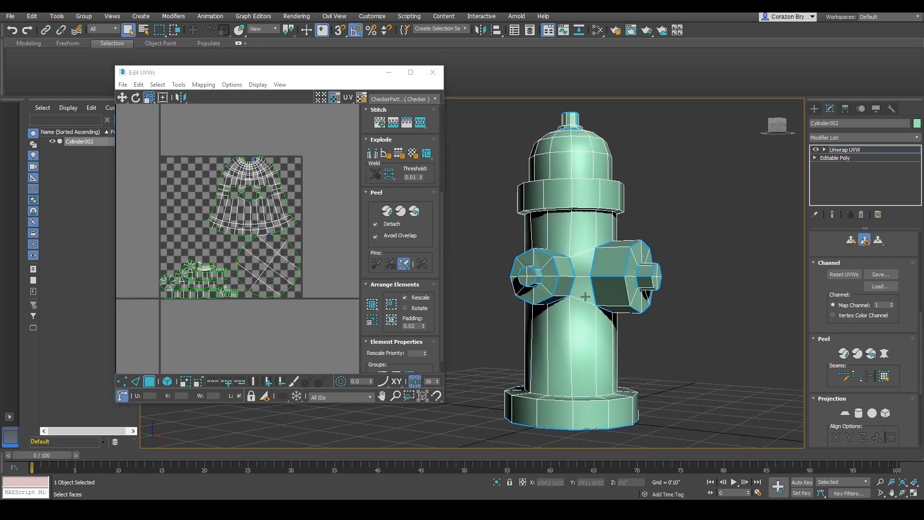
Open the Slate Material Editor, add a Standard material to the view and show its parameters
{"action": "scroll", "coordinate": [597, 298], "scroll_direction": "down", "scroll_amount": 3}
{"action": "middle_click_drag", "start_coordinate": [611, 284], "coordinate": [571, 305], "text": "alt"}
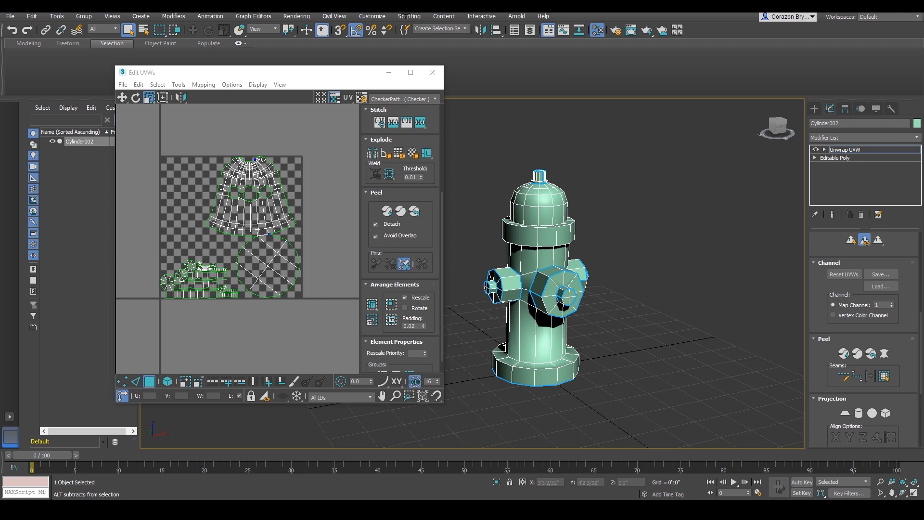
{"action": "key", "text": "m"}
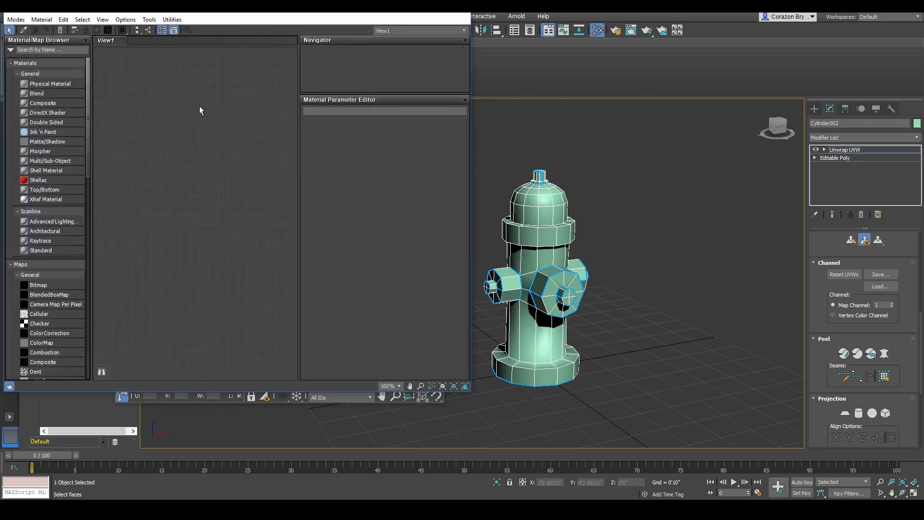
{"action": "left_click_drag", "start_coordinate": [273, 7], "coordinate": [356, 65]}
{"action": "left_click_drag", "start_coordinate": [138, 312], "coordinate": [249, 201]}
{"action": "double_click", "coordinate": [256, 207]}
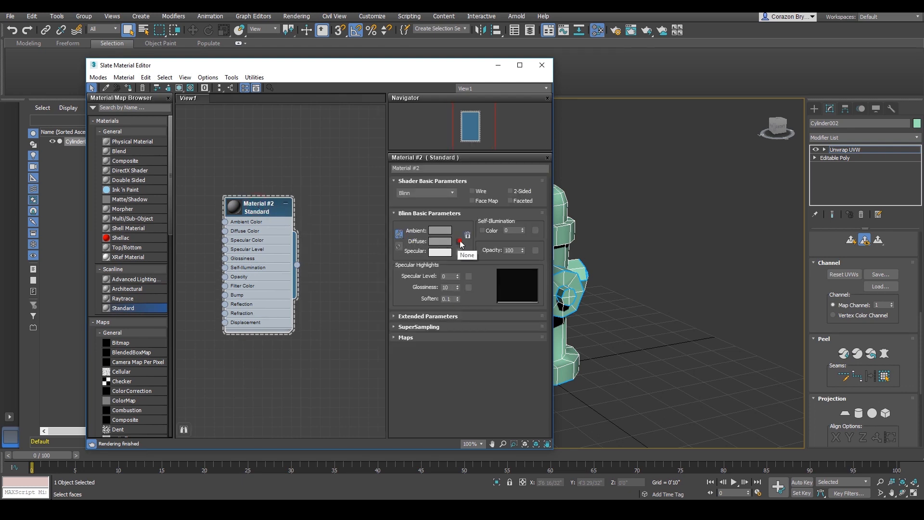
Give the material a Checker map as its diffuse color and assign the material to the hydrant
{"action": "left_click", "coordinate": [459, 242]}
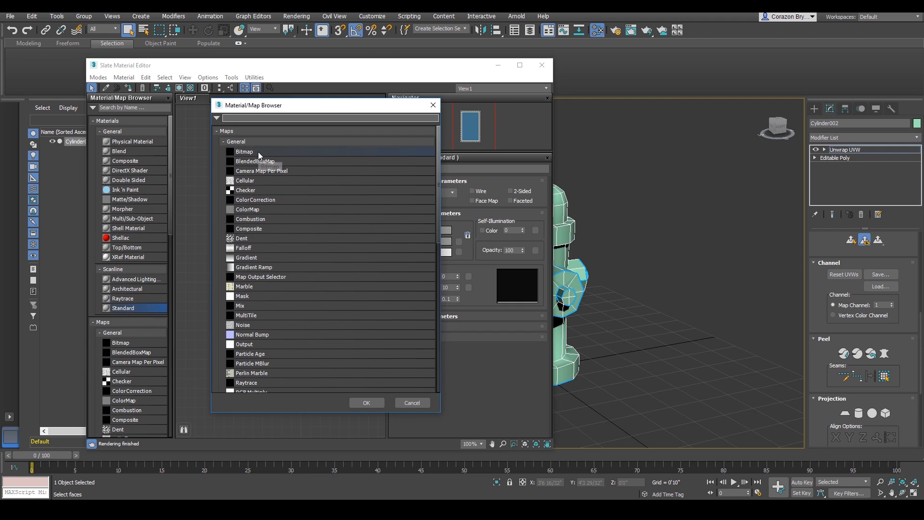
{"action": "double_click", "coordinate": [245, 191]}
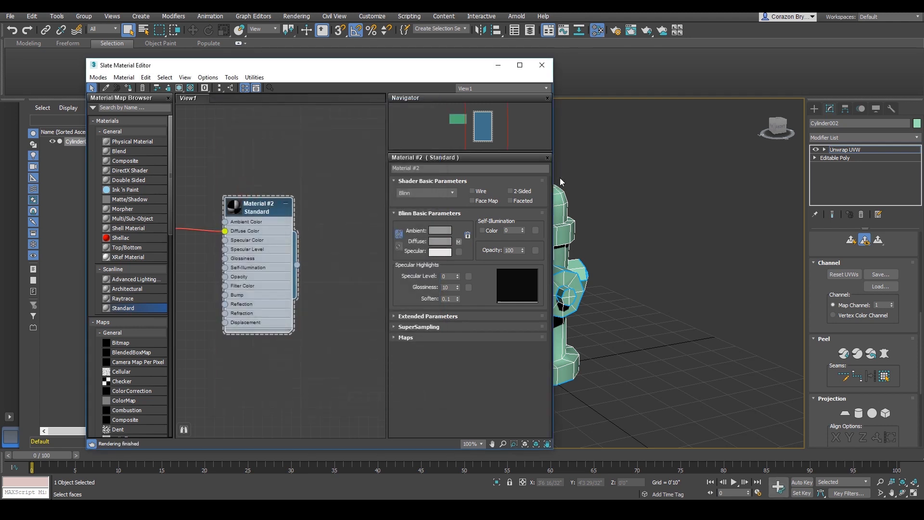
{"action": "middle_click_drag", "start_coordinate": [561, 182], "coordinate": [618, 175]}
{"action": "left_click", "coordinate": [268, 213]}
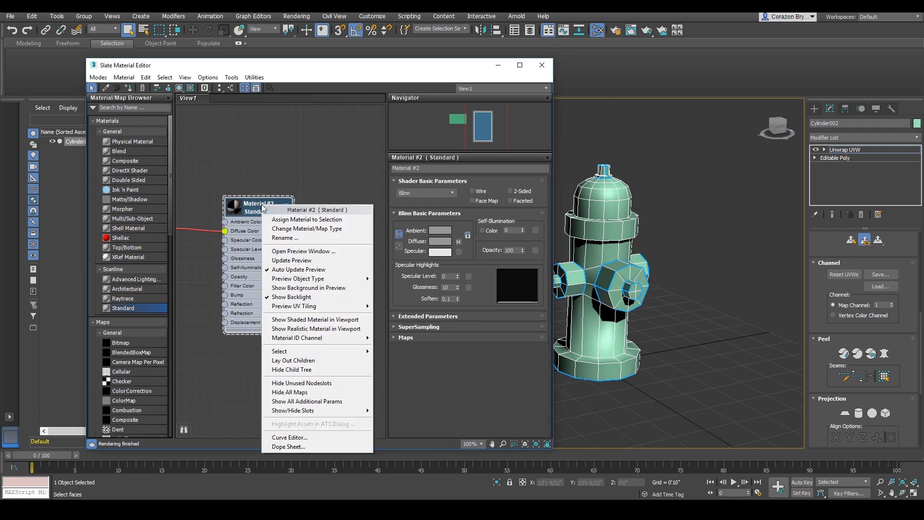
{"action": "left_click", "coordinate": [319, 220]}
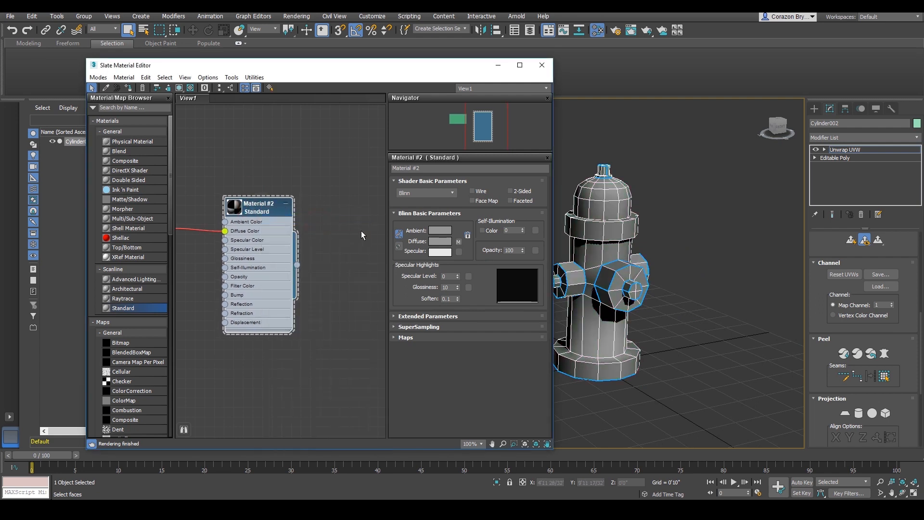
Move the Checker node closer to the Standard material and show the material shaded on the hydrant in the viewport
{"action": "middle_click_drag", "start_coordinate": [362, 235], "coordinate": [387, 232]}
{"action": "left_click_drag", "start_coordinate": [190, 213], "coordinate": [219, 233]}
{"action": "middle_click_drag", "start_coordinate": [292, 213], "coordinate": [272, 217]}
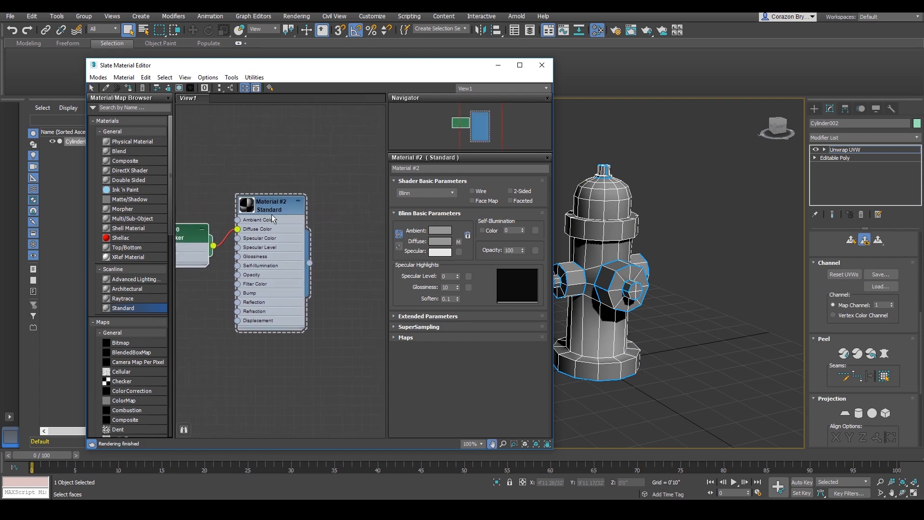
{"action": "left_click", "coordinate": [270, 205]}
{"action": "middle_click_drag", "start_coordinate": [645, 254], "coordinate": [610, 199], "text": "alt"}
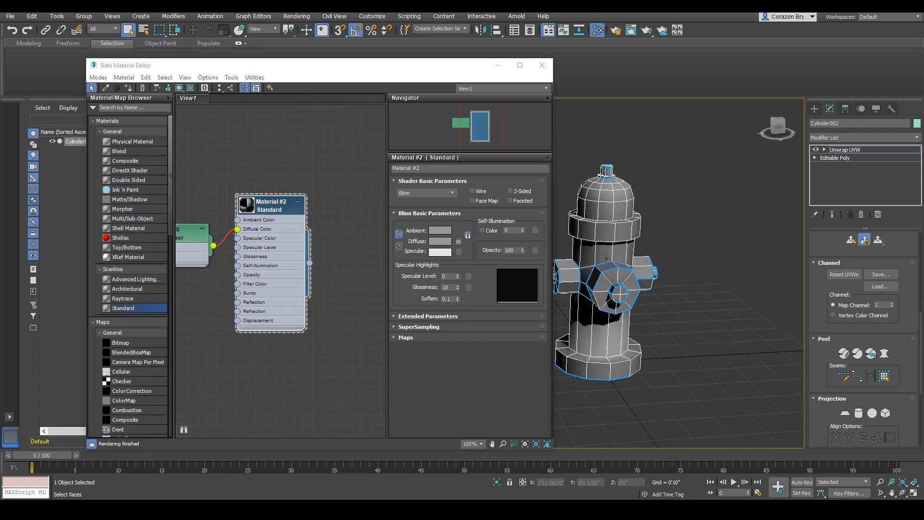
{"action": "middle_click_drag", "start_coordinate": [606, 258], "coordinate": [471, 236], "text": "alt"}
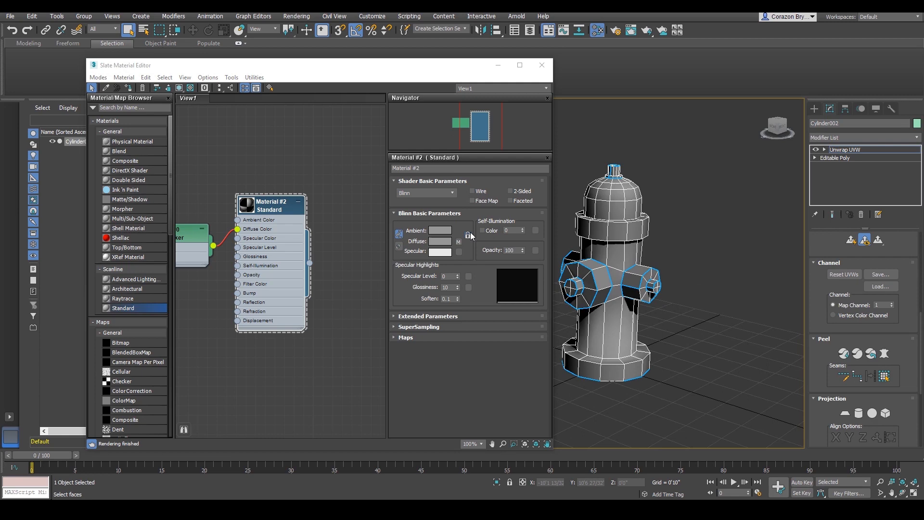
{"action": "left_click", "coordinate": [178, 88]}
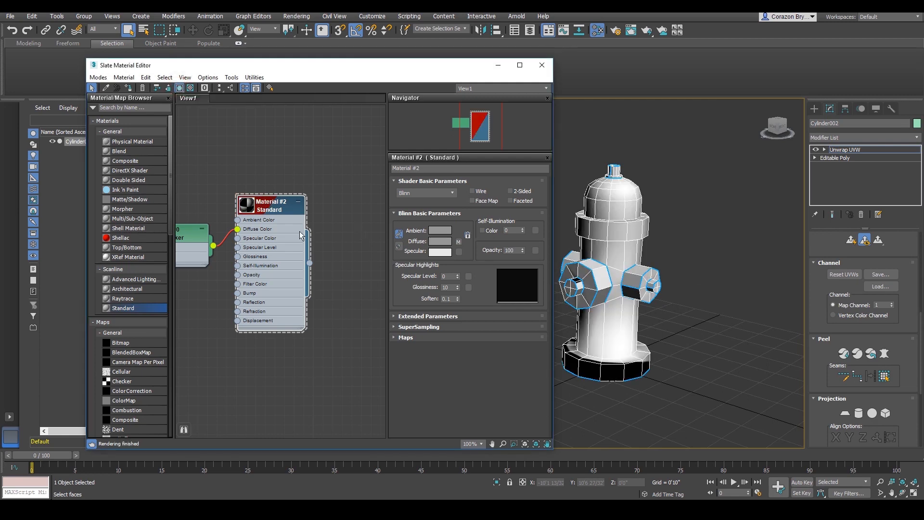
Open the diffuse Checker map's parameters, set its U and V tiling to 25, then minimize the Slate Material Editor
{"action": "middle_click_drag", "start_coordinate": [275, 218], "coordinate": [281, 212]}
{"action": "middle_click_drag", "start_coordinate": [609, 260], "coordinate": [523, 236], "text": "alt"}
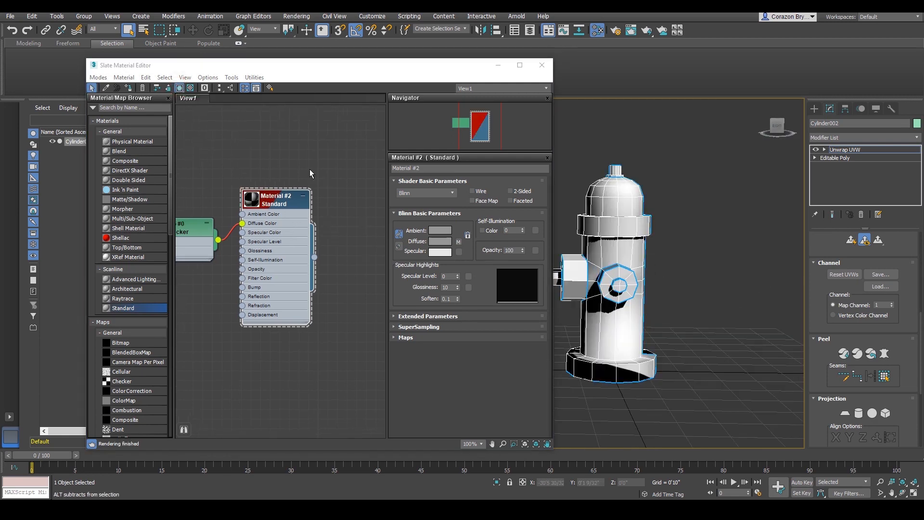
{"action": "left_click", "coordinate": [280, 200]}
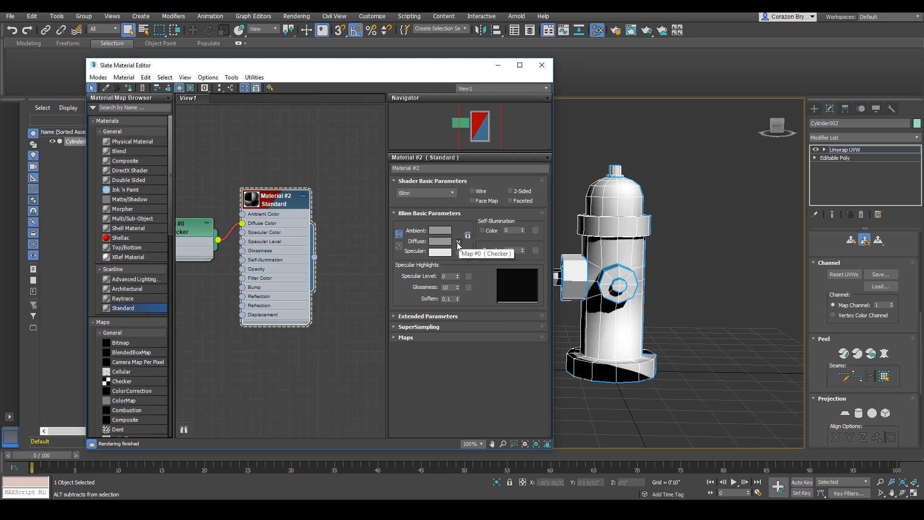
{"action": "left_click", "coordinate": [459, 242]}
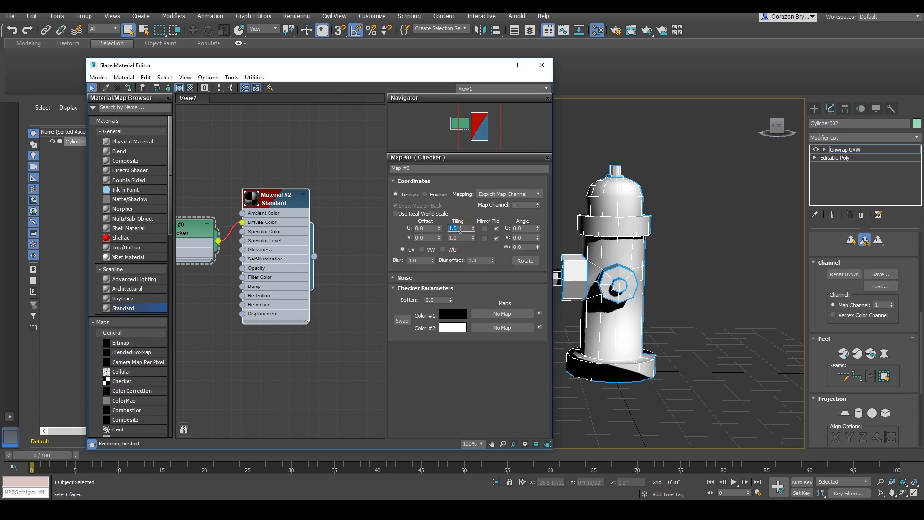
{"action": "type", "text": "25"}
{"action": "key", "text": "Return"}
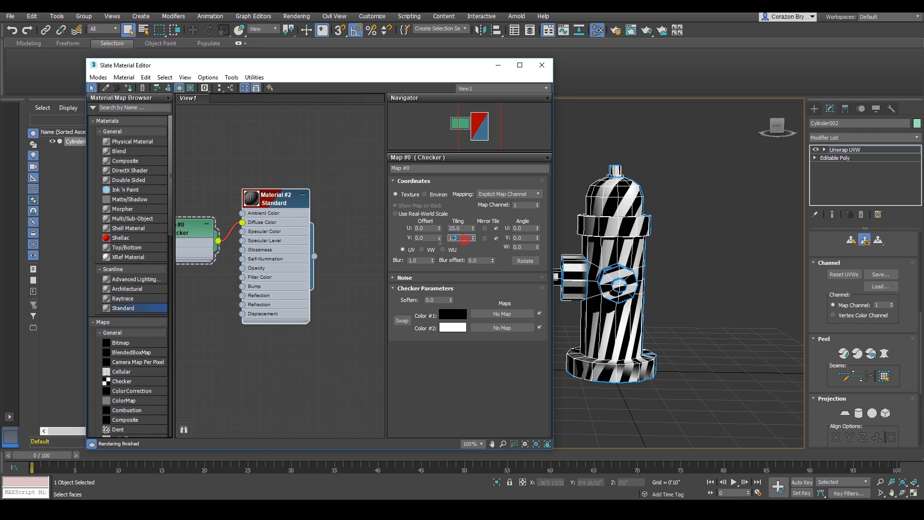
{"action": "key", "text": "Return"}
{"action": "middle_click_drag", "start_coordinate": [696, 279], "coordinate": [592, 262], "text": "alt"}
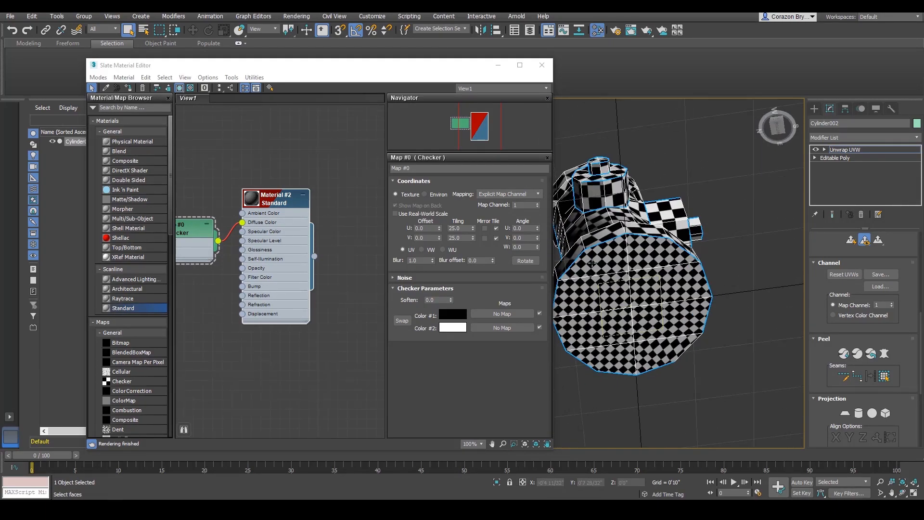
{"action": "left_click", "coordinate": [498, 68]}
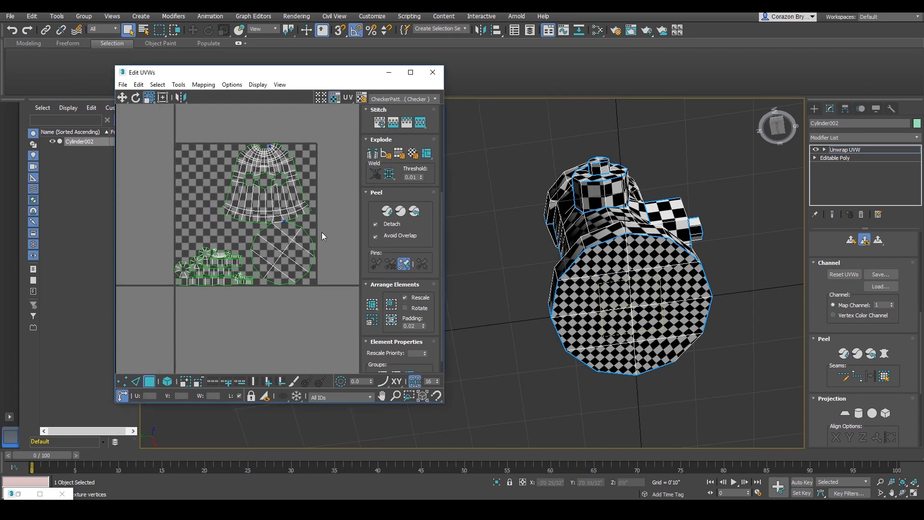
Select the round base-cap shell in the UV editor, shrink it to about half its size and move it just below the body shell
{"action": "right_click", "coordinate": [273, 224]}
{"action": "left_click", "coordinate": [258, 206]}
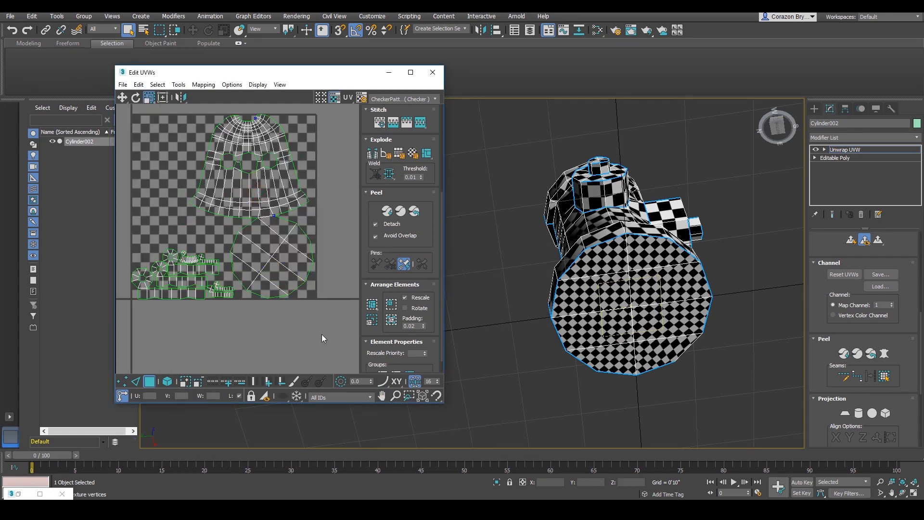
{"action": "double_click", "coordinate": [247, 237]}
{"action": "middle_click_drag", "start_coordinate": [283, 255], "coordinate": [282, 248]}
{"action": "left_click", "coordinate": [328, 210]}
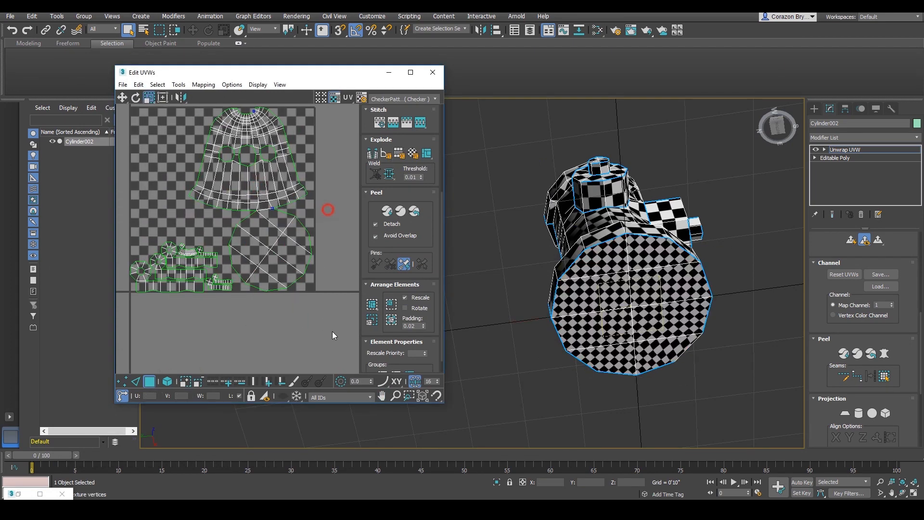
{"action": "left_click_drag", "start_coordinate": [245, 229], "coordinate": [247, 231]}
{"action": "left_click", "coordinate": [319, 316]}
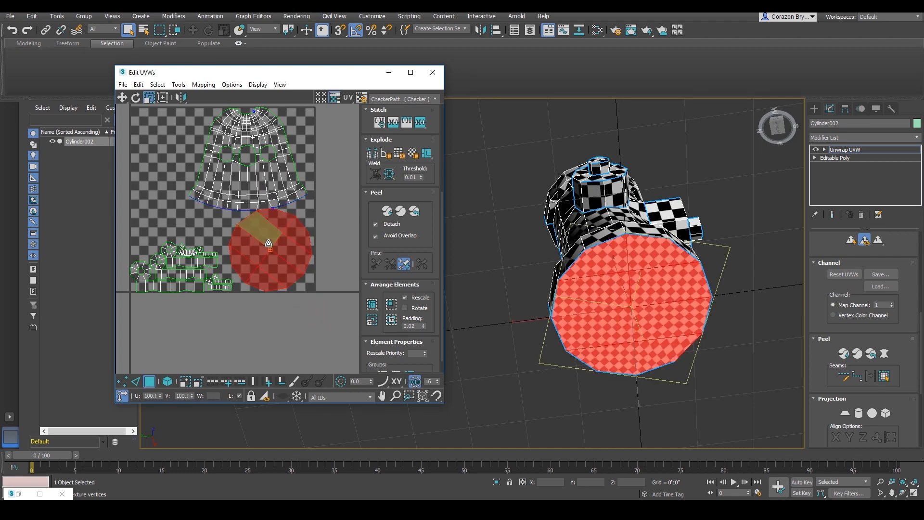
{"action": "right_click", "coordinate": [267, 227]}
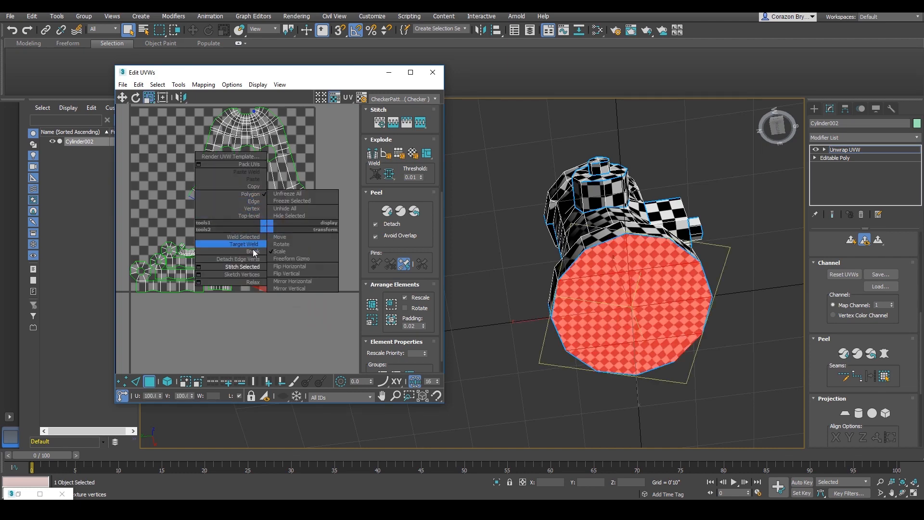
{"action": "left_click", "coordinate": [280, 236]}
{"action": "left_click_drag", "start_coordinate": [273, 239], "coordinate": [272, 339]}
{"action": "key", "text": "e"}
{"action": "middle_click_drag", "start_coordinate": [727, 272], "coordinate": [657, 218], "text": "alt"}
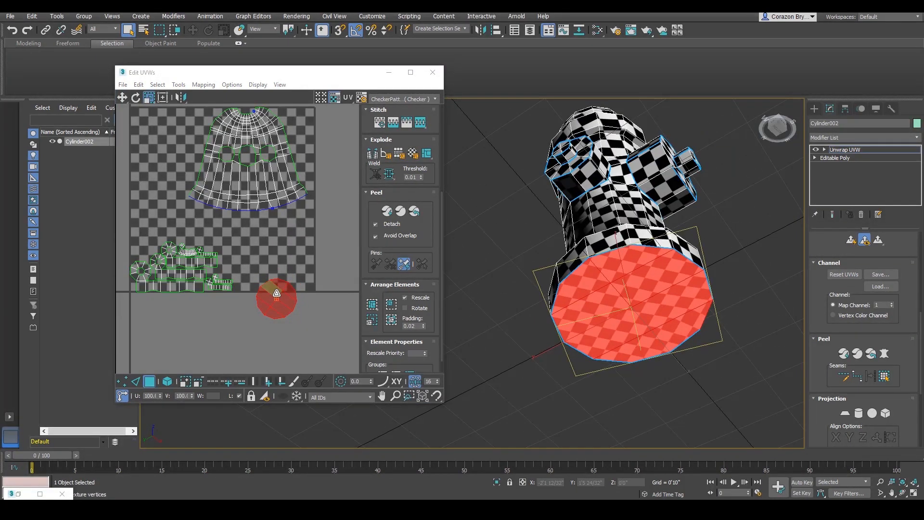
{"action": "left_click_drag", "start_coordinate": [277, 294], "coordinate": [260, 237]}
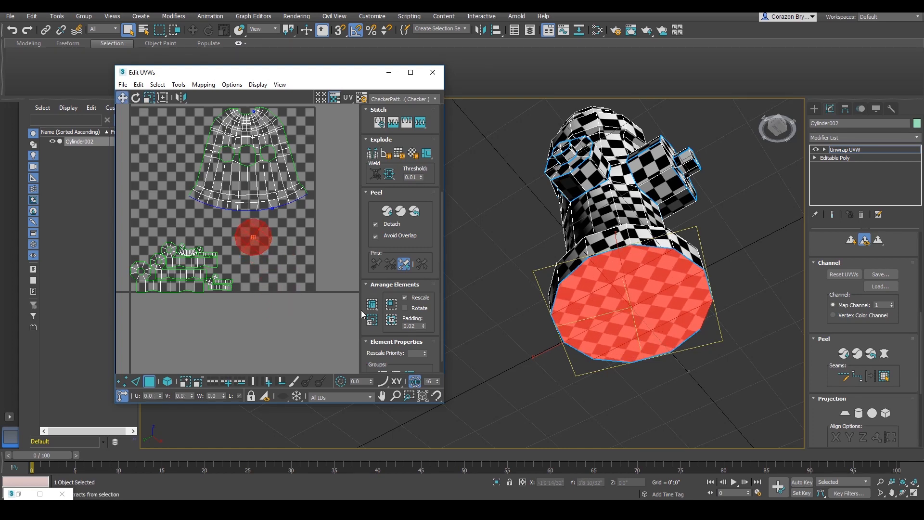
Scale the base-cap shell down further to about 43.5% and reposition it slightly in the gap beside the small shells
{"action": "middle_click_drag", "start_coordinate": [289, 280], "coordinate": [298, 300]}
{"action": "scroll", "coordinate": [262, 268], "scroll_direction": "up", "scroll_amount": 3}
{"action": "scroll", "coordinate": [267, 260], "scroll_direction": "down", "scroll_amount": 3}
{"action": "scroll", "coordinate": [263, 261], "scroll_direction": "up", "scroll_amount": 3}
{"action": "key", "text": "e"}
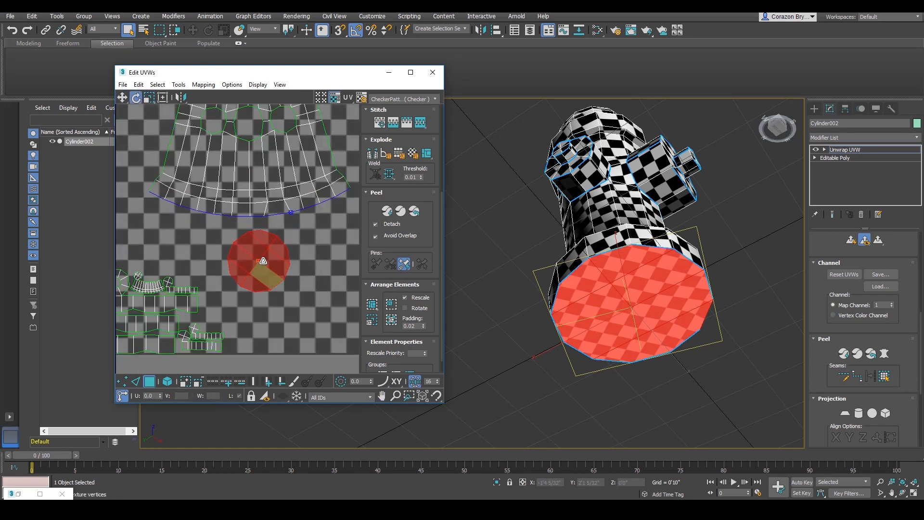
{"action": "key", "text": "r"}
{"action": "left_click_drag", "start_coordinate": [263, 261], "coordinate": [259, 310]}
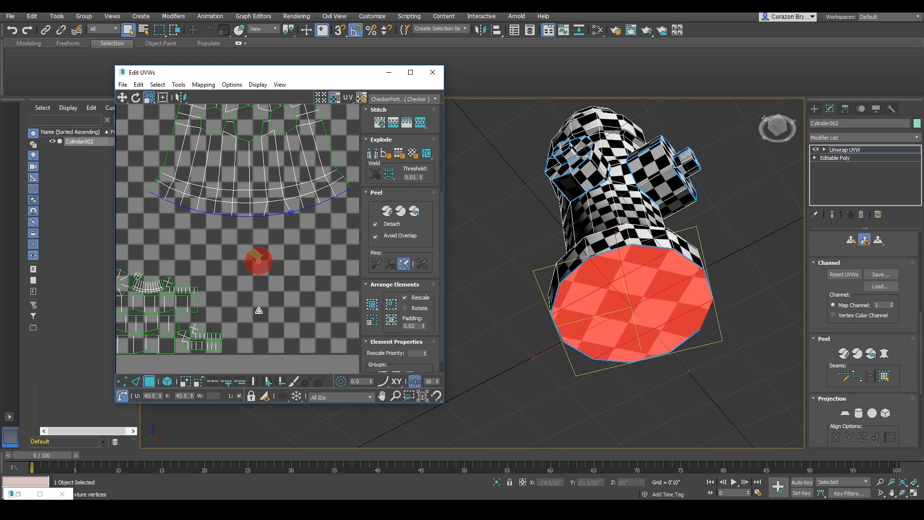
{"action": "middle_click_drag", "start_coordinate": [582, 256], "coordinate": [588, 235], "text": "alt"}
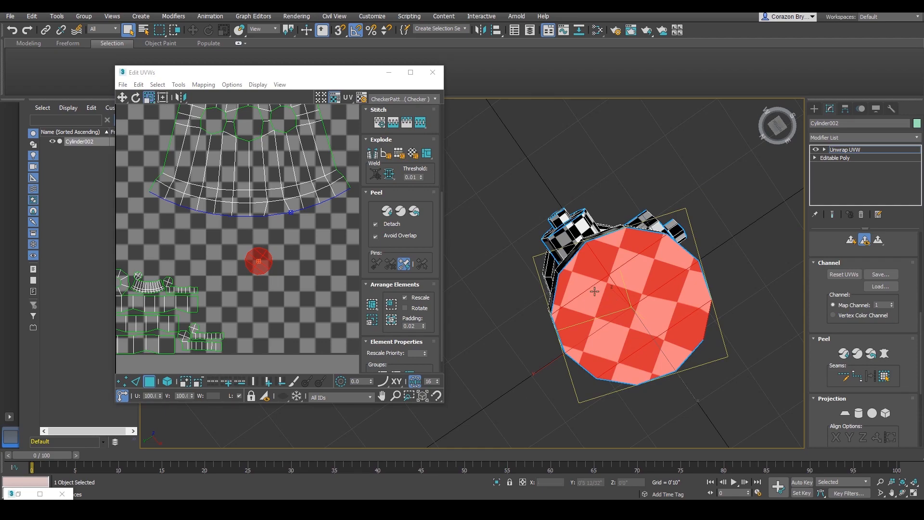
{"action": "middle_click_drag", "start_coordinate": [595, 292], "coordinate": [653, 298], "text": "alt"}
{"action": "left_click_drag", "start_coordinate": [249, 260], "coordinate": [269, 257]}
{"action": "scroll", "coordinate": [270, 258], "scroll_direction": "down", "scroll_amount": 3}
{"action": "middle_click_drag", "start_coordinate": [270, 258], "coordinate": [280, 257]}
{"action": "key", "text": "w"}
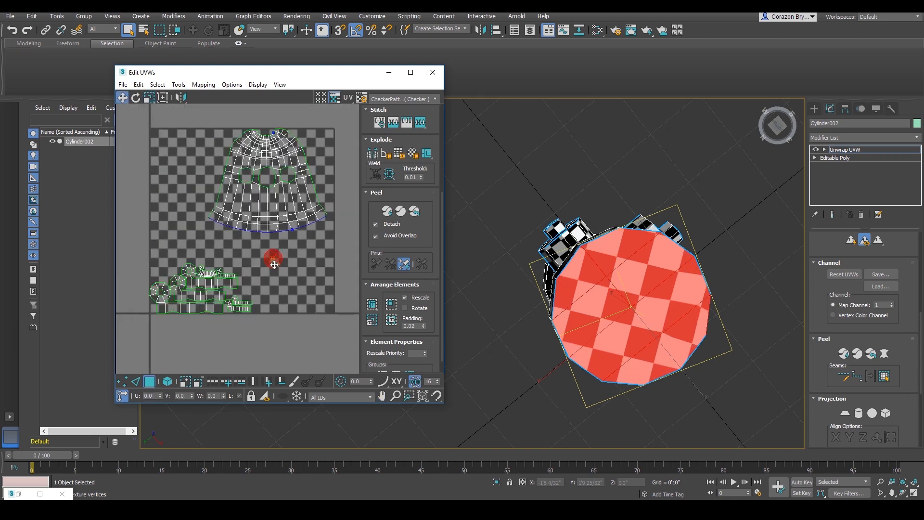
{"action": "left_click_drag", "start_coordinate": [275, 259], "coordinate": [268, 267]}
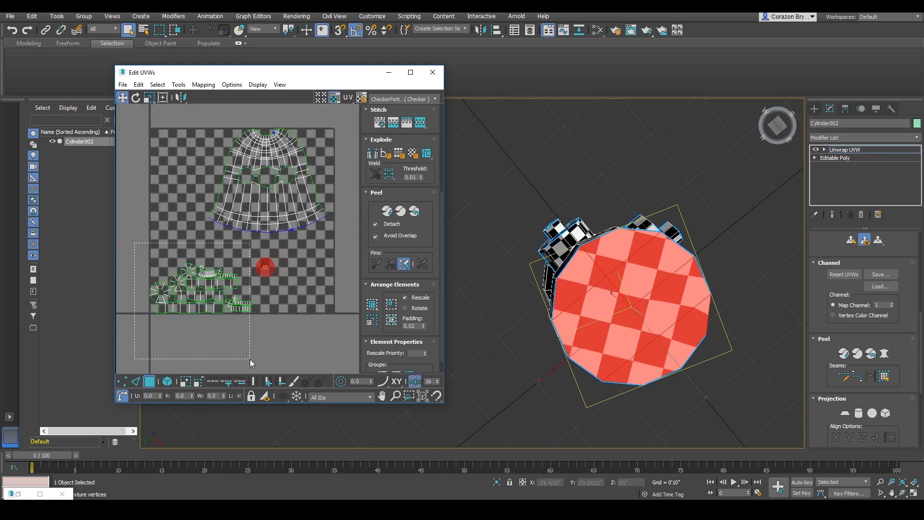
Select the large body shell, enlarge it to about 120% and move it back inside the UV tile
{"action": "left_click_drag", "start_coordinate": [250, 359], "coordinate": [250, 361]}
{"action": "middle_click_drag", "start_coordinate": [279, 246], "coordinate": [291, 285]}
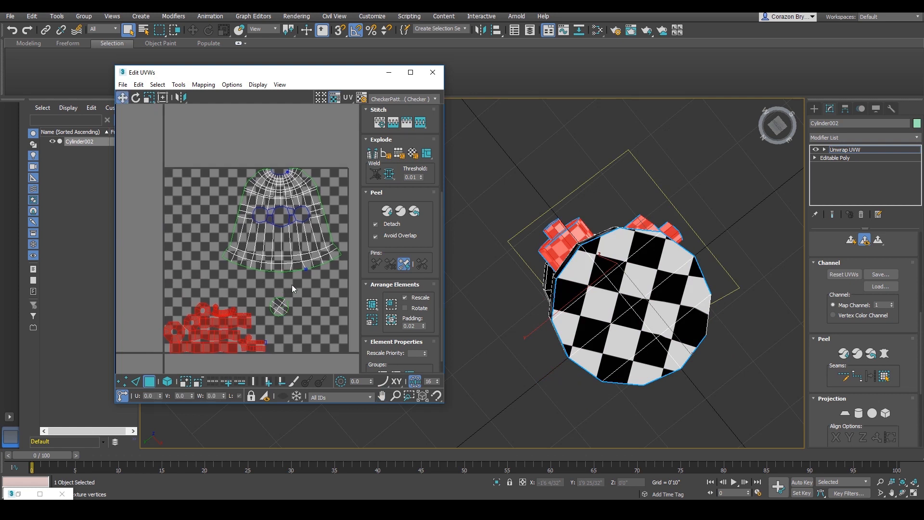
{"action": "left_click_drag", "start_coordinate": [346, 275], "coordinate": [347, 275]}
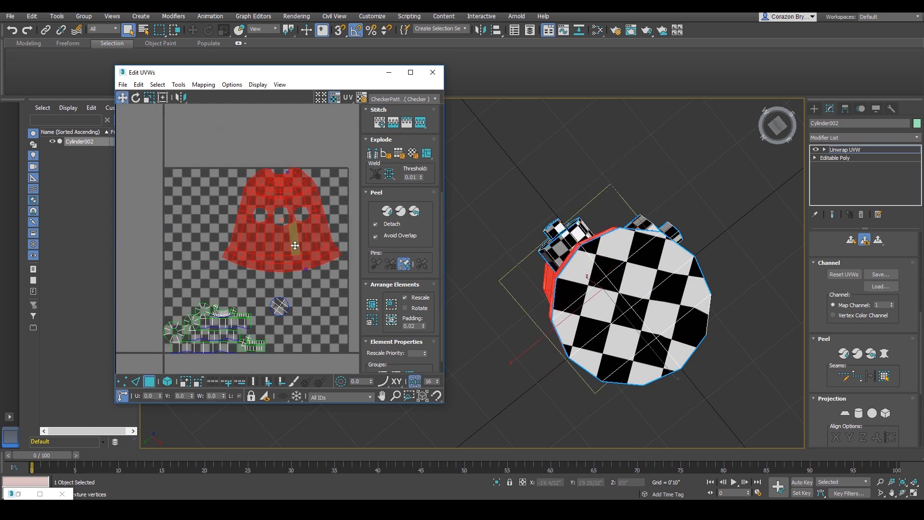
{"action": "key", "text": "e"}
{"action": "key", "text": "r"}
{"action": "left_click_drag", "start_coordinate": [281, 246], "coordinate": [282, 234]}
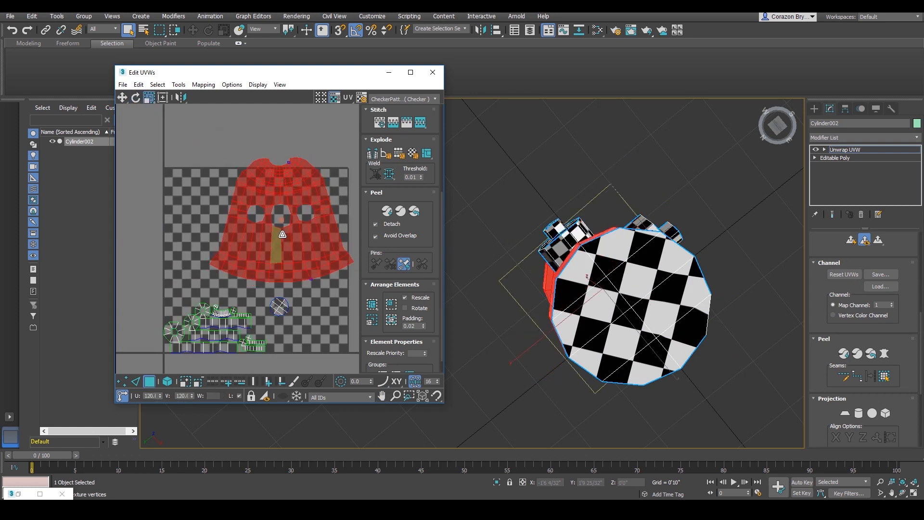
{"action": "left_click_drag", "start_coordinate": [286, 194], "coordinate": [269, 202]}
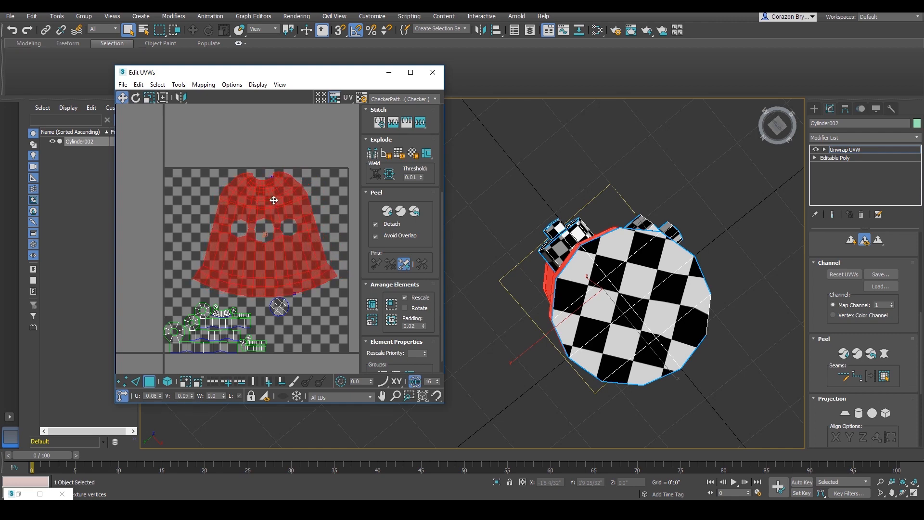
Select the small base-cap shell and move it into the upper-right corner of the UV tile
{"action": "scroll", "coordinate": [296, 307], "scroll_direction": "up", "scroll_amount": 3}
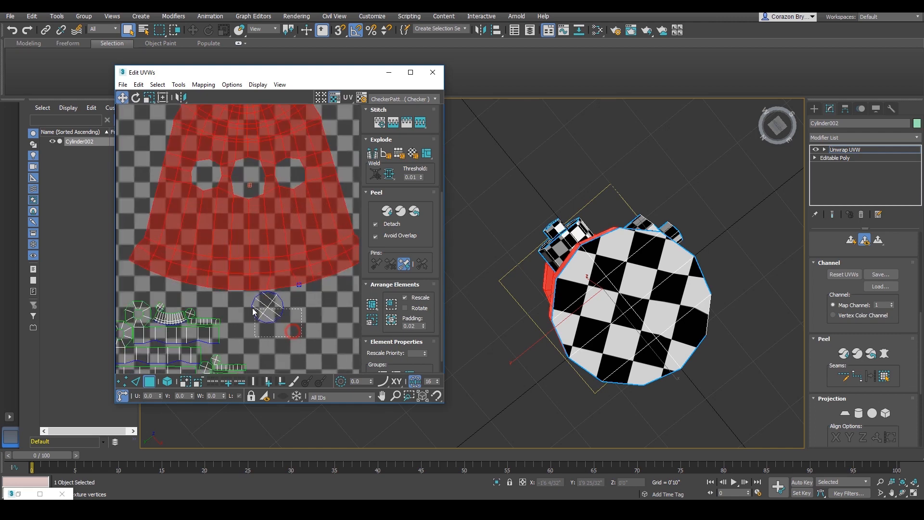
{"action": "left_click_drag", "start_coordinate": [266, 306], "coordinate": [285, 309]}
{"action": "scroll", "coordinate": [284, 309], "scroll_direction": "down", "scroll_amount": 3}
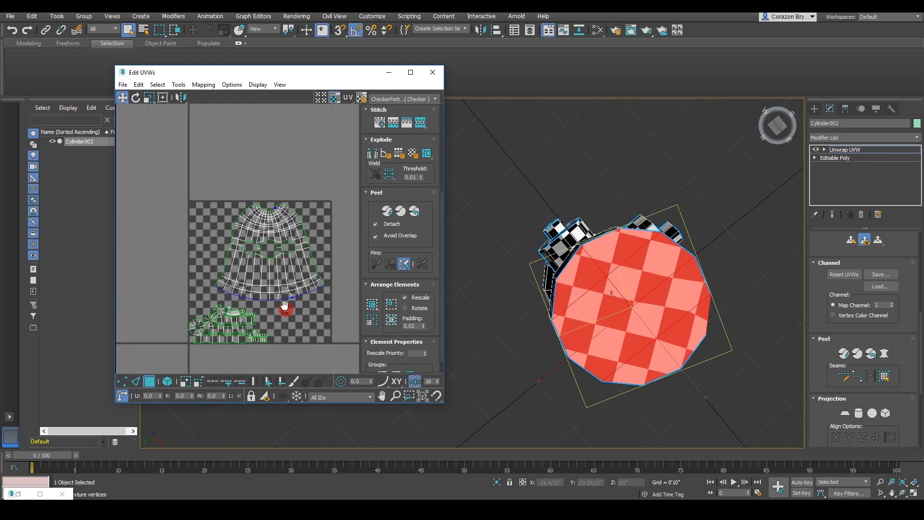
{"action": "left_click_drag", "start_coordinate": [290, 267], "coordinate": [328, 146]}
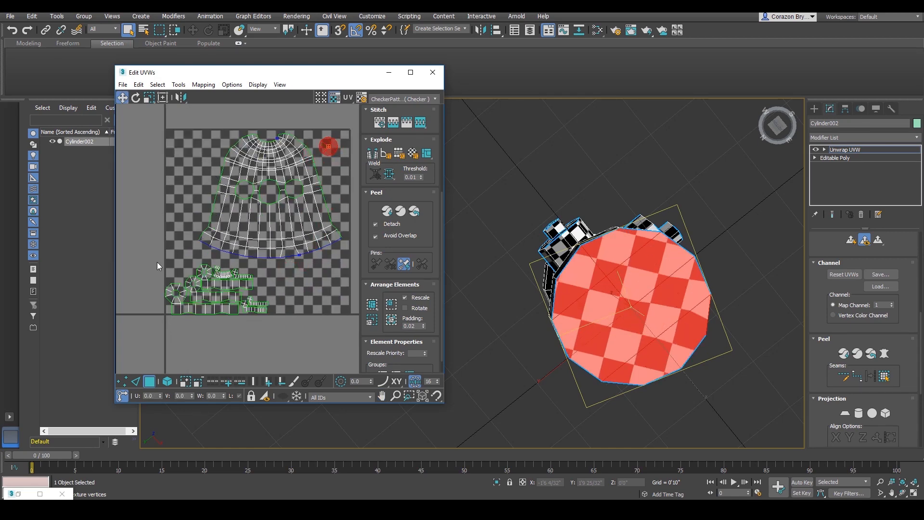
Select the cluster of small nozzle shells and shift it slightly right within the bottom of the UV tile
{"action": "left_click", "coordinate": [262, 307]}
{"action": "left_click_drag", "start_coordinate": [225, 286], "coordinate": [236, 280]}
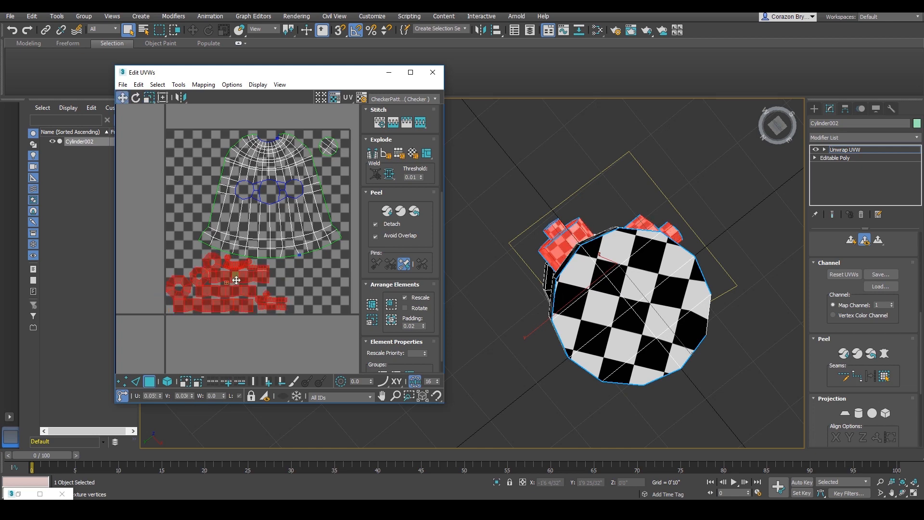
{"action": "scroll", "coordinate": [237, 281], "scroll_direction": "up", "scroll_amount": 1}
{"action": "middle_click_drag", "start_coordinate": [255, 229], "coordinate": [246, 288]}
{"action": "scroll", "coordinate": [246, 288], "scroll_direction": "down", "scroll_amount": 1}
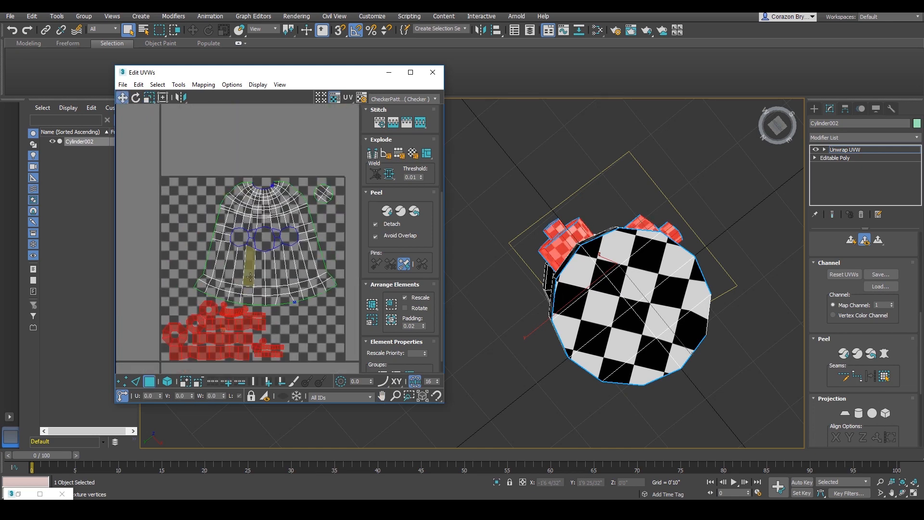
Turn on element selection for UVs, select the whole body shell and nudge it slightly upward by about 0.01 in V
{"action": "left_click_drag", "start_coordinate": [260, 261], "coordinate": [258, 255]}
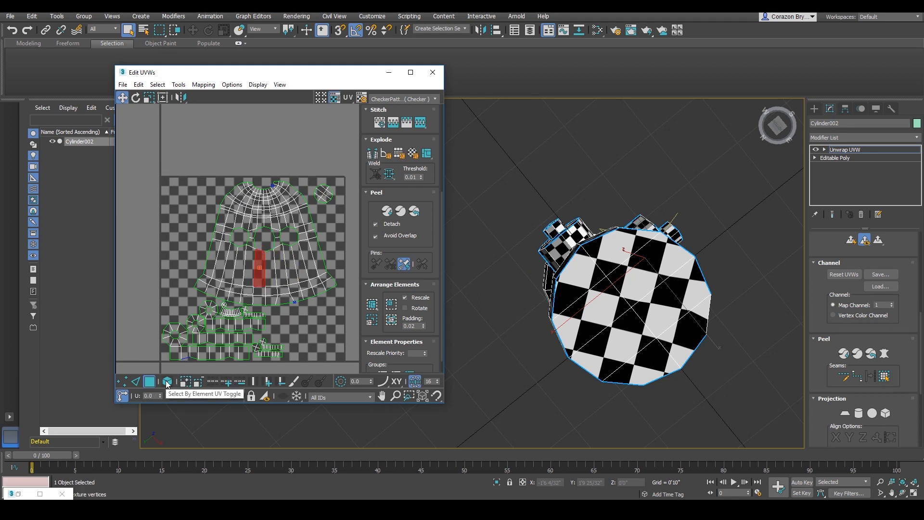
{"action": "left_click", "coordinate": [167, 381]}
{"action": "left_click", "coordinate": [263, 205]}
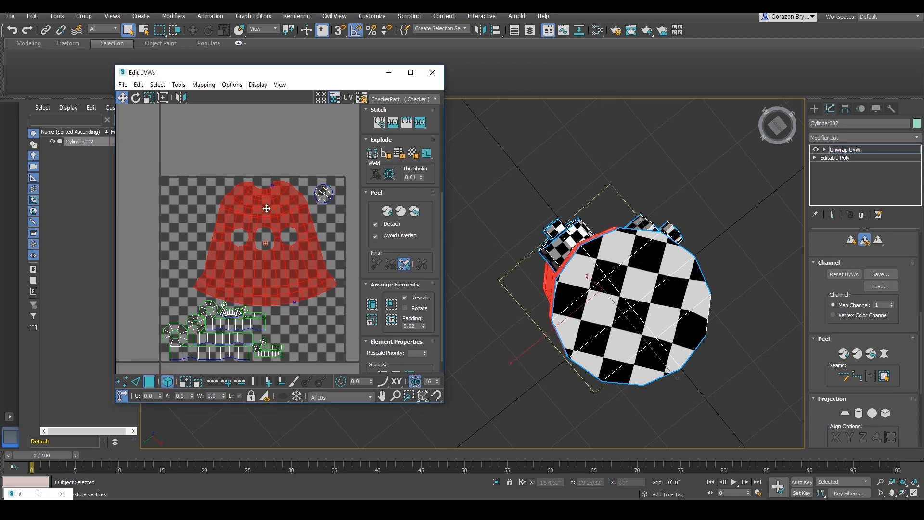
{"action": "scroll", "coordinate": [268, 203], "scroll_direction": "up", "scroll_amount": 1}
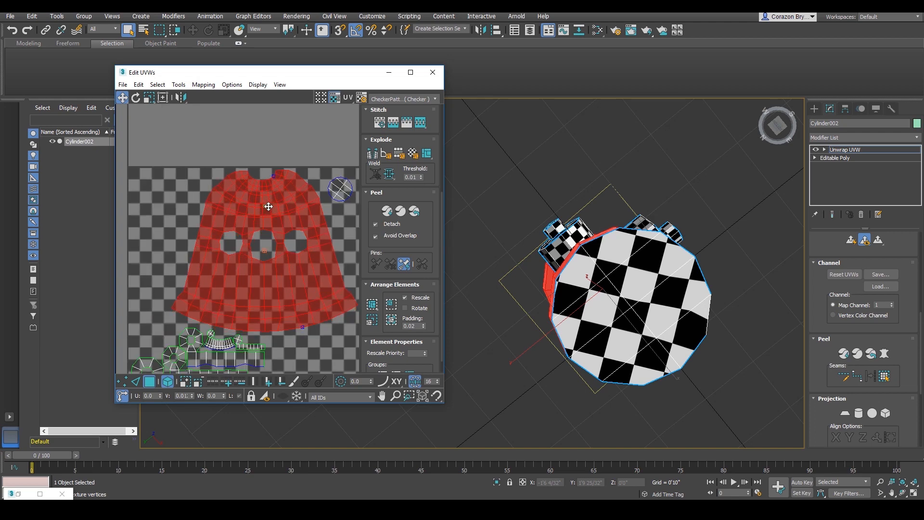
Hide the checker background behind the shells in the UV editor
{"action": "scroll", "coordinate": [269, 206], "scroll_direction": "down", "scroll_amount": 2}
{"action": "middle_click_drag", "start_coordinate": [280, 218], "coordinate": [314, 199]}
{"action": "scroll", "coordinate": [314, 223], "scroll_direction": "up", "scroll_amount": 1}
{"action": "scroll", "coordinate": [313, 223], "scroll_direction": "down", "scroll_amount": 1}
{"action": "scroll", "coordinate": [307, 206], "scroll_direction": "up", "scroll_amount": 2}
{"action": "scroll", "coordinate": [315, 197], "scroll_direction": "down", "scroll_amount": 1}
{"action": "left_click", "coordinate": [329, 98]}
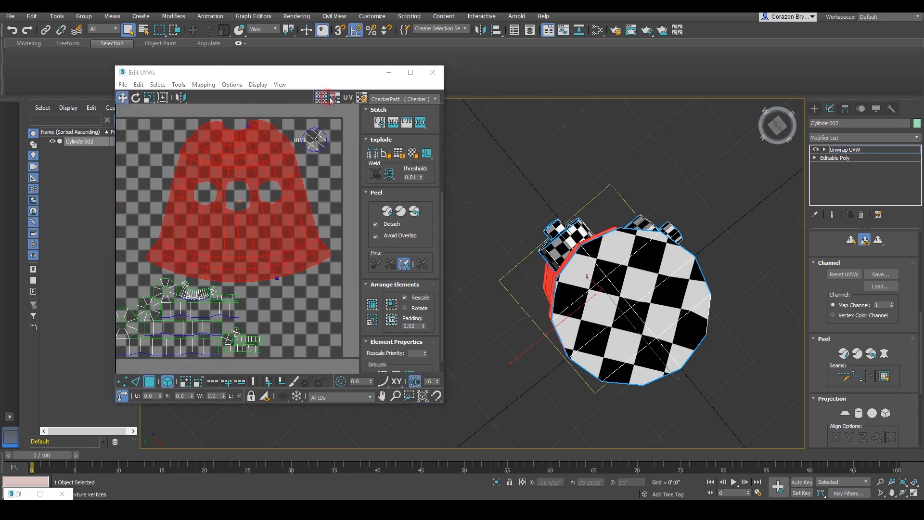
{"action": "left_click", "coordinate": [321, 98]}
{"action": "left_click", "coordinate": [321, 99]}
{"action": "left_click", "coordinate": [321, 99]}
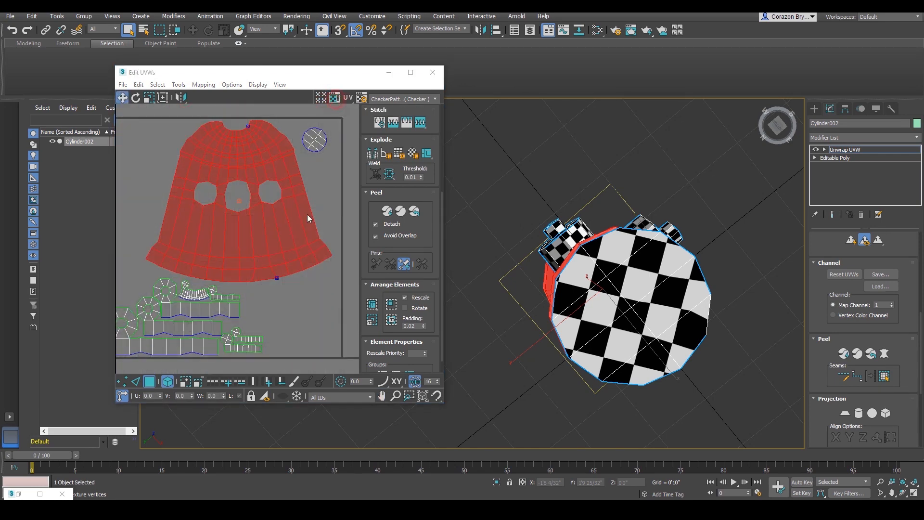
Clear the shell selection and examine the small nozzle shells up close for spacing and overlaps
{"action": "scroll", "coordinate": [307, 215], "scroll_direction": "up", "scroll_amount": 2}
{"action": "middle_click_drag", "start_coordinate": [307, 215], "coordinate": [364, 198]}
{"action": "left_click", "coordinate": [335, 226]}
{"action": "middle_click_drag", "start_coordinate": [235, 269], "coordinate": [266, 268]}
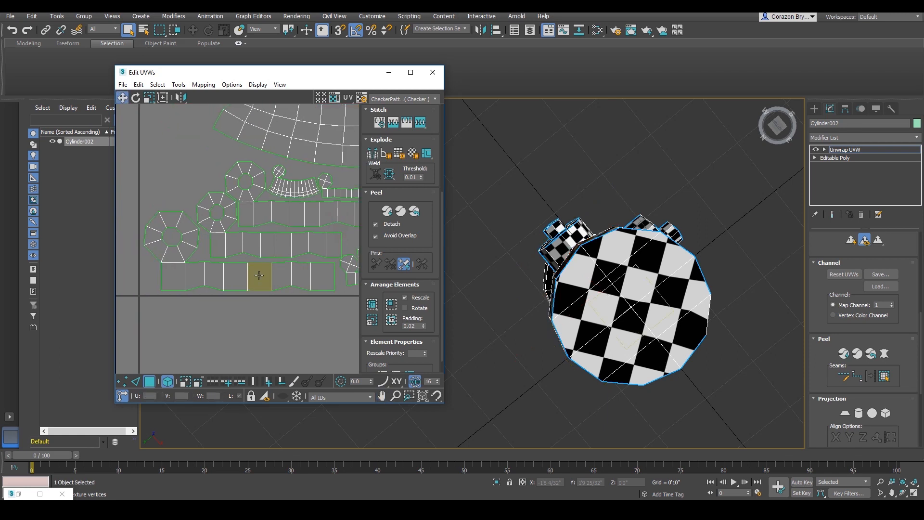
{"action": "scroll", "coordinate": [287, 269], "scroll_direction": "up", "scroll_amount": 2}
{"action": "scroll", "coordinate": [245, 275], "scroll_direction": "up", "scroll_amount": 2}
{"action": "middle_click_drag", "start_coordinate": [331, 256], "coordinate": [328, 308]}
{"action": "scroll", "coordinate": [248, 248], "scroll_direction": "up", "scroll_amount": 5}
{"action": "scroll", "coordinate": [217, 241], "scroll_direction": "down", "scroll_amount": 4}
{"action": "scroll", "coordinate": [202, 262], "scroll_direction": "down", "scroll_amount": 3}
{"action": "scroll", "coordinate": [310, 270], "scroll_direction": "up", "scroll_amount": 3}
{"action": "middle_click_drag", "start_coordinate": [236, 207], "coordinate": [308, 270]}
{"action": "middle_click_drag", "start_coordinate": [193, 231], "coordinate": [163, 274]}
{"action": "scroll", "coordinate": [258, 268], "scroll_direction": "up", "scroll_amount": 2}
{"action": "scroll", "coordinate": [239, 270], "scroll_direction": "down", "scroll_amount": 5}
{"action": "middle_click_drag", "start_coordinate": [231, 272], "coordinate": [294, 195]}
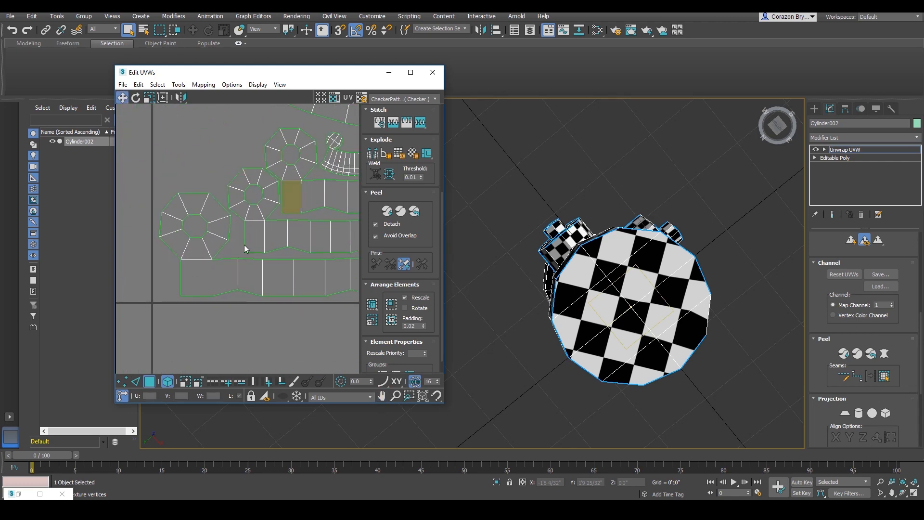
{"action": "middle_click_drag", "start_coordinate": [244, 245], "coordinate": [135, 269]}
{"action": "middle_click_drag", "start_coordinate": [275, 257], "coordinate": [222, 332]}
{"action": "middle_click_drag", "start_coordinate": [216, 170], "coordinate": [189, 289]}
{"action": "middle_click_drag", "start_coordinate": [287, 171], "coordinate": [322, 208]}
{"action": "scroll", "coordinate": [226, 250], "scroll_direction": "down", "scroll_amount": 3}
{"action": "scroll", "coordinate": [237, 241], "scroll_direction": "down", "scroll_amount": 3}
{"action": "middle_click_drag", "start_coordinate": [230, 244], "coordinate": [267, 213]}
Close the UV editor and collapse the hydrant's whole modifier stack to an Editable Poly
{"action": "left_click", "coordinate": [433, 72]}
{"action": "middle_click_drag", "start_coordinate": [554, 269], "coordinate": [640, 262], "text": "alt"}
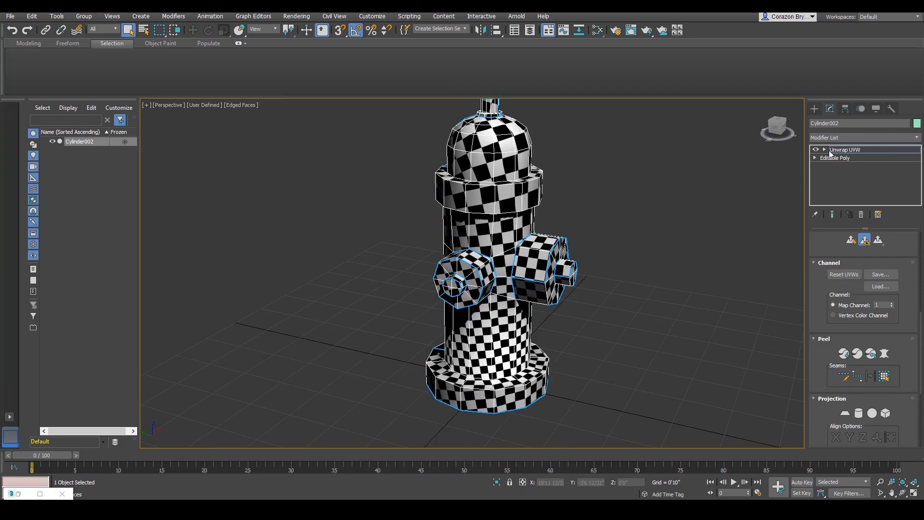
{"action": "left_click", "coordinate": [860, 153]}
{"action": "right_click", "coordinate": [859, 150]}
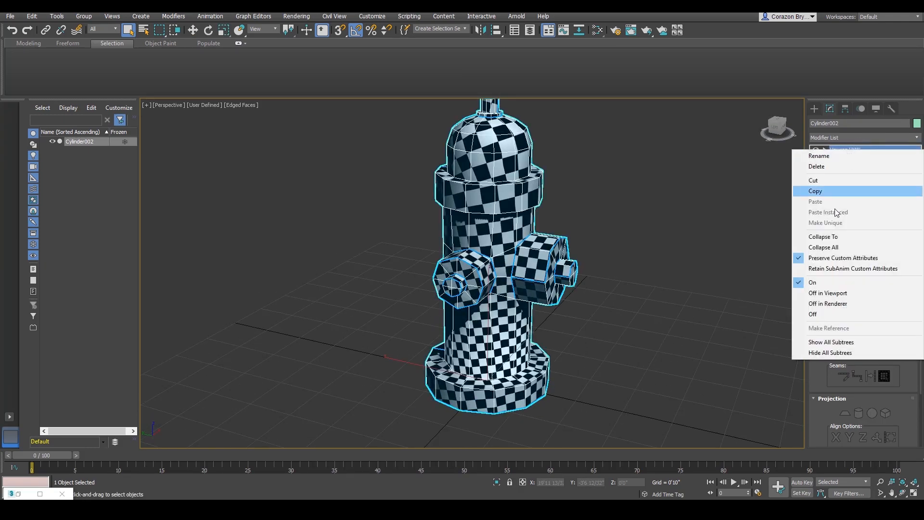
{"action": "left_click", "coordinate": [825, 247]}
{"action": "left_click", "coordinate": [509, 284]}
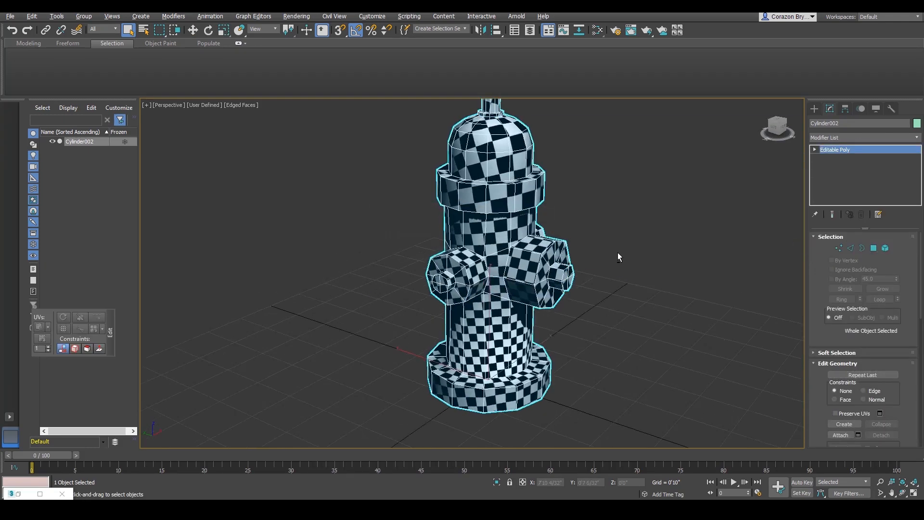
Inspect the checker pattern on the hydrant from several angles and briefly review its material nodes in the Slate Material Editor
{"action": "middle_click_drag", "start_coordinate": [617, 252], "coordinate": [575, 263], "text": "alt"}
{"action": "scroll", "coordinate": [575, 264], "scroll_direction": "up", "scroll_amount": 3}
{"action": "middle_click_drag", "start_coordinate": [520, 258], "coordinate": [538, 298], "text": "alt"}
{"action": "scroll", "coordinate": [592, 274], "scroll_direction": "up", "scroll_amount": 2}
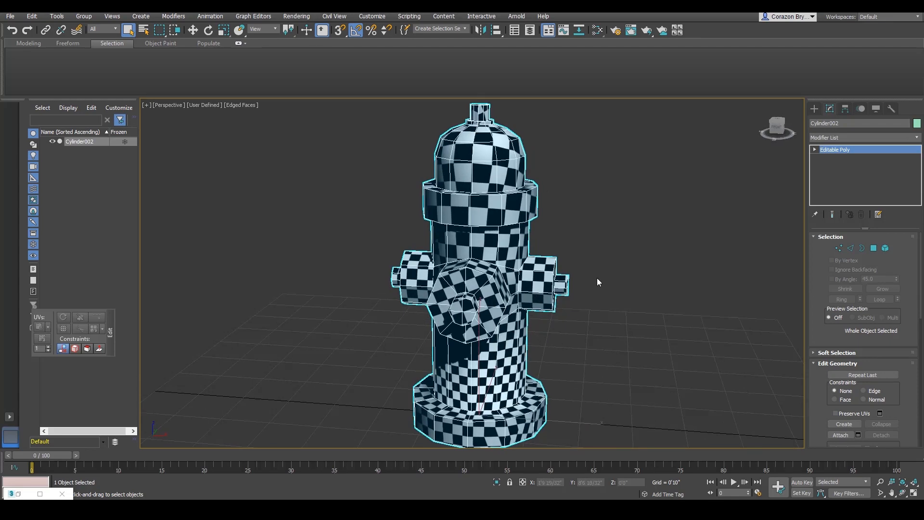
{"action": "key", "text": "m"}
{"action": "left_click_drag", "start_coordinate": [316, 211], "coordinate": [282, 211]}
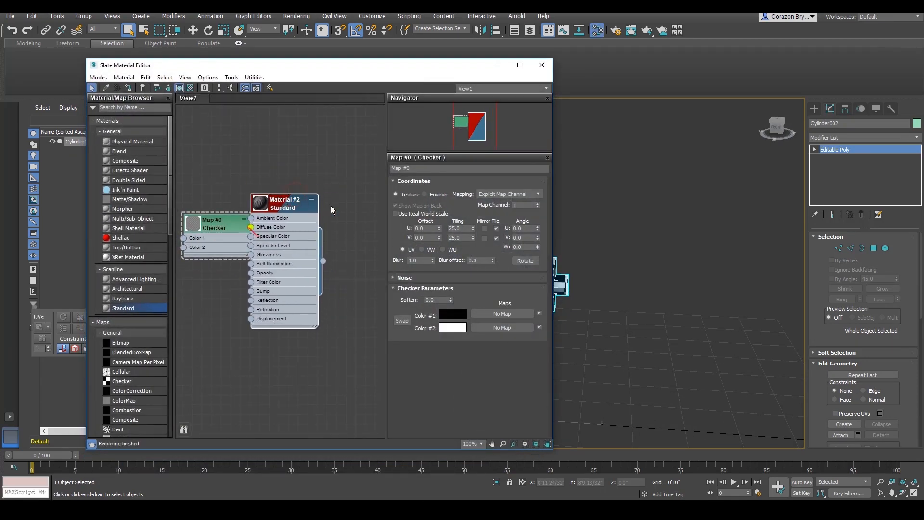
{"action": "left_click", "coordinate": [498, 65]}
{"action": "middle_click_drag", "start_coordinate": [617, 190], "coordinate": [634, 247], "text": "alt"}
{"action": "scroll", "coordinate": [546, 279], "scroll_direction": "up", "scroll_amount": 1}
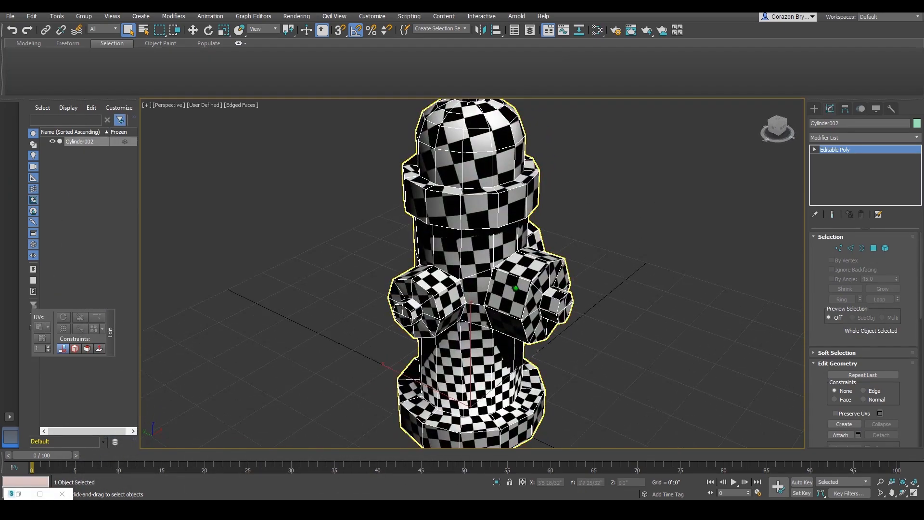
{"action": "middle_click_drag", "start_coordinate": [516, 289], "coordinate": [472, 275], "text": "alt"}
{"action": "scroll", "coordinate": [520, 264], "scroll_direction": "down", "scroll_amount": 3}
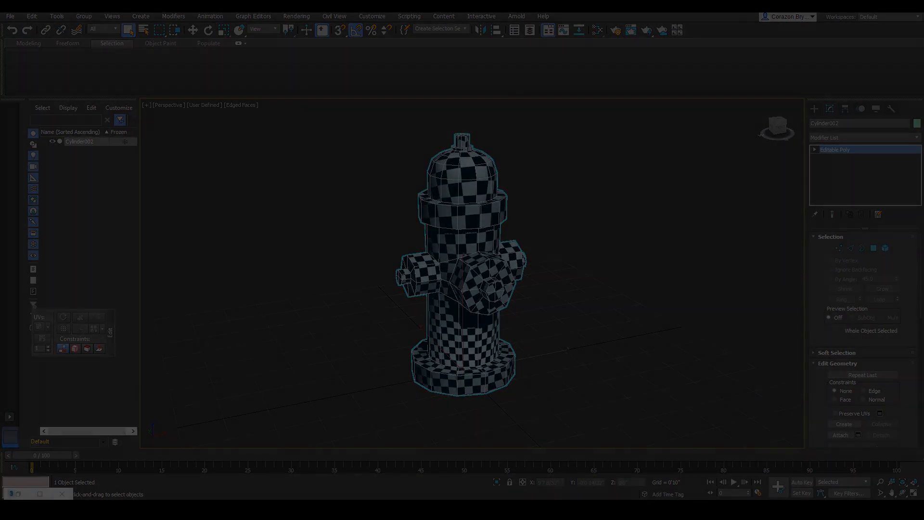